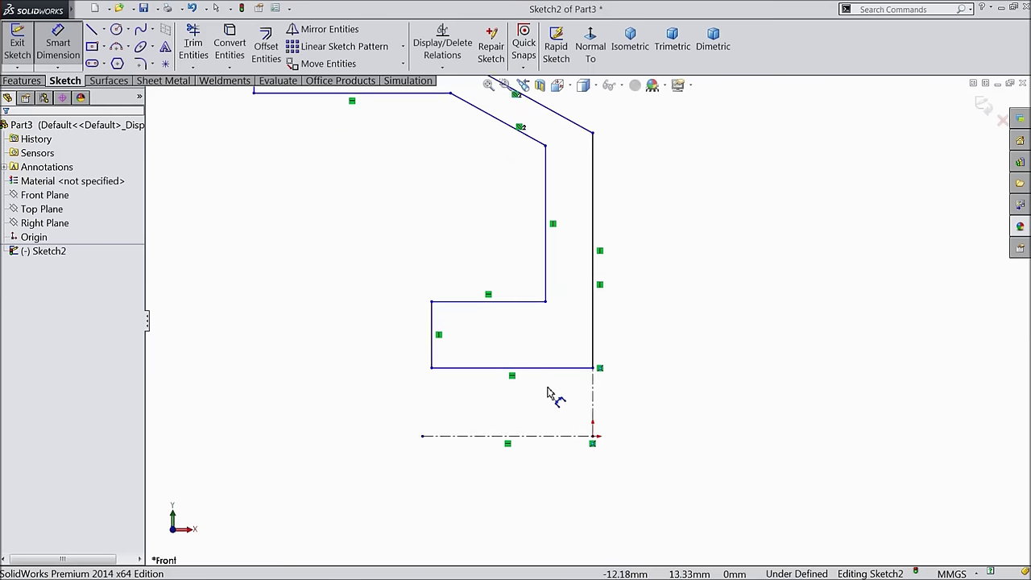
Step: Dimension the distance from the profile's lowest horizontal line to the horizontal centerline as 2 mm
left_click(564, 376)
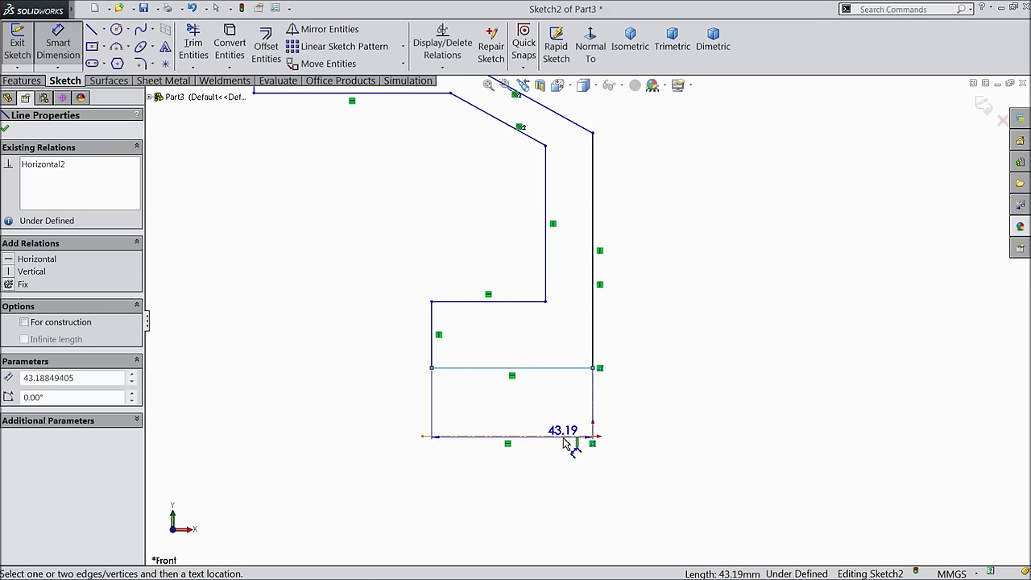
left_click(567, 437)
left_click(660, 414)
type("2")
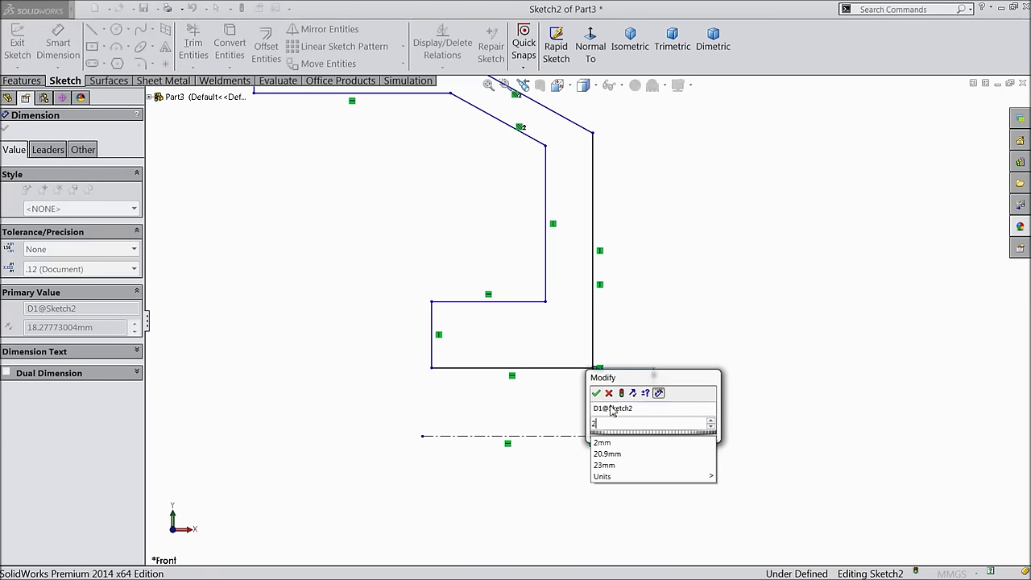
left_click(596, 393)
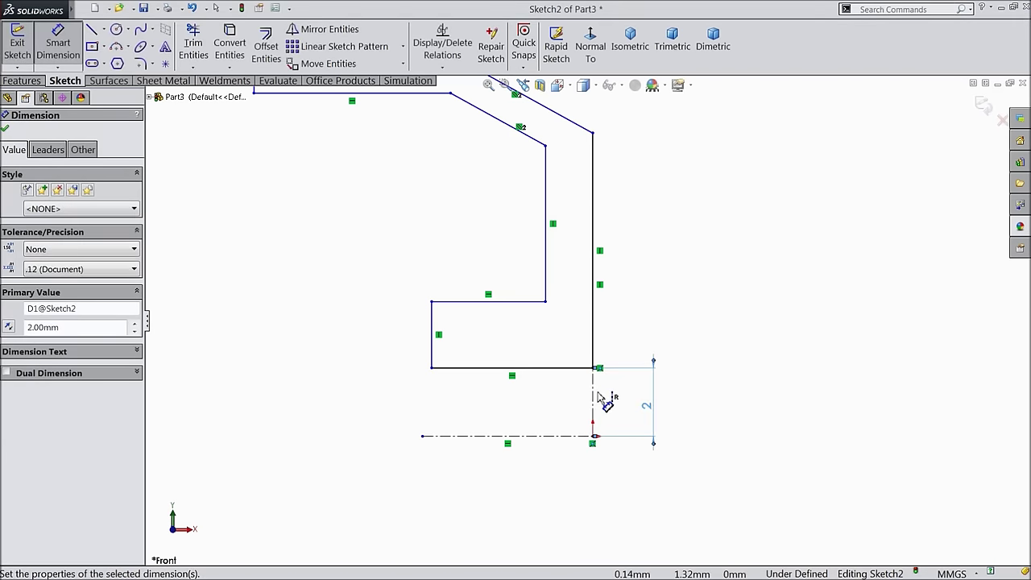
Step: Dimension the height from the horizontal centerline to the lower end of the outer slanted line as 10.5 mm
left_click(594, 134)
left_click(593, 436)
left_click(776, 332)
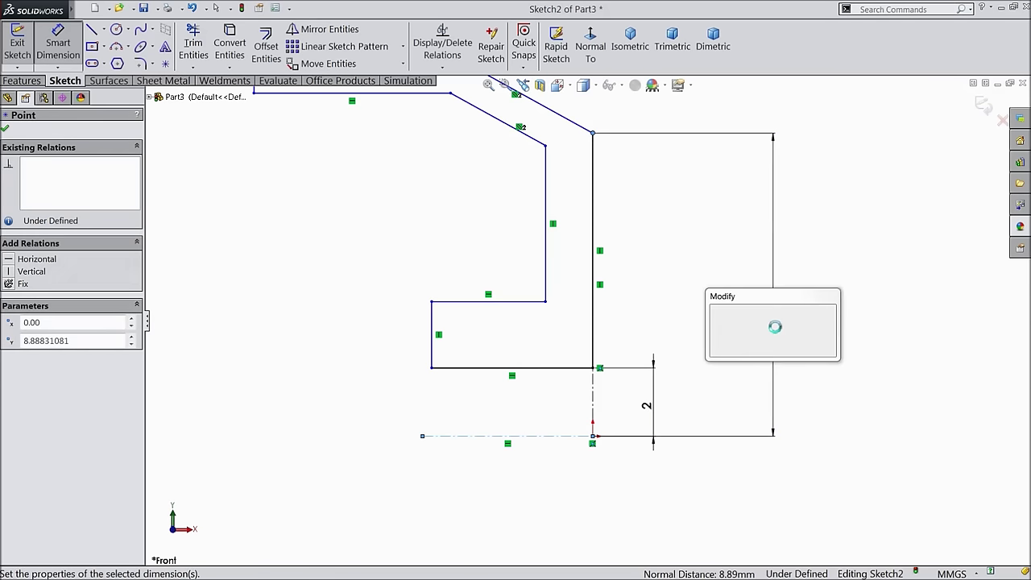
type("10.5")
key("Return")
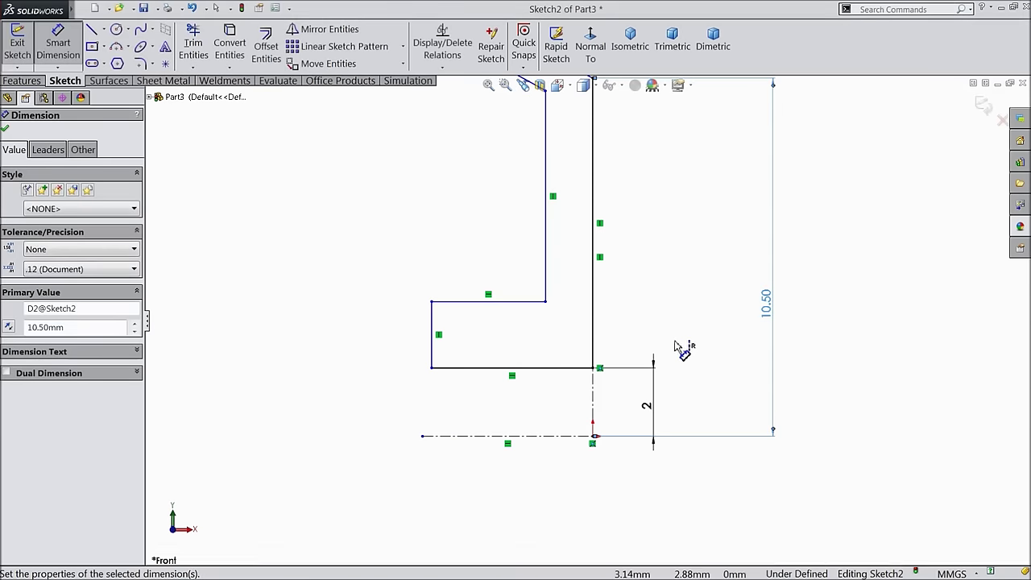
Step: Dimension the height from the horizontal centerline to the profile's uppermost horizontal line as 20.9 mm
scroll(565, 242, "down", 3)
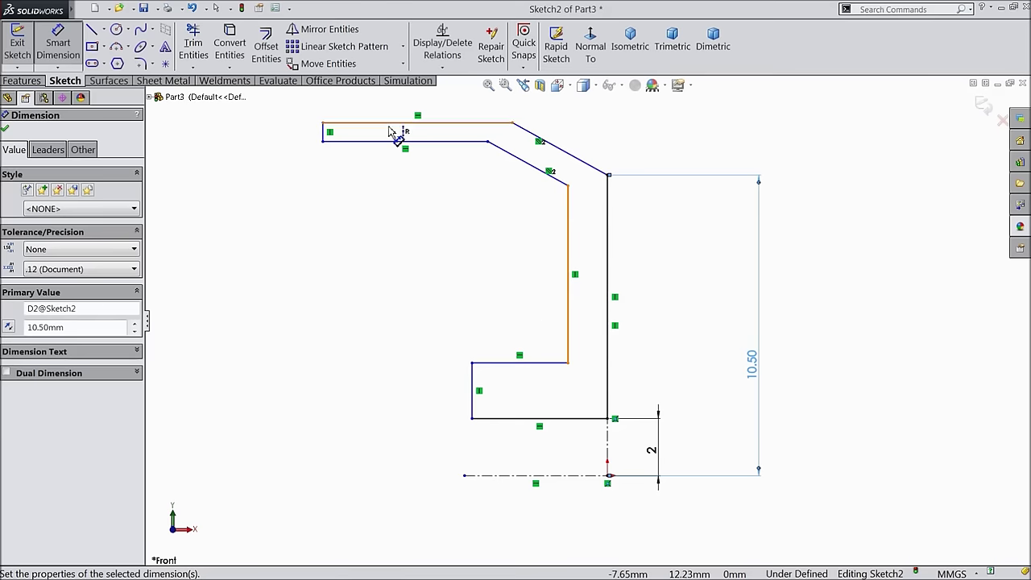
left_click(389, 124)
left_click(536, 475)
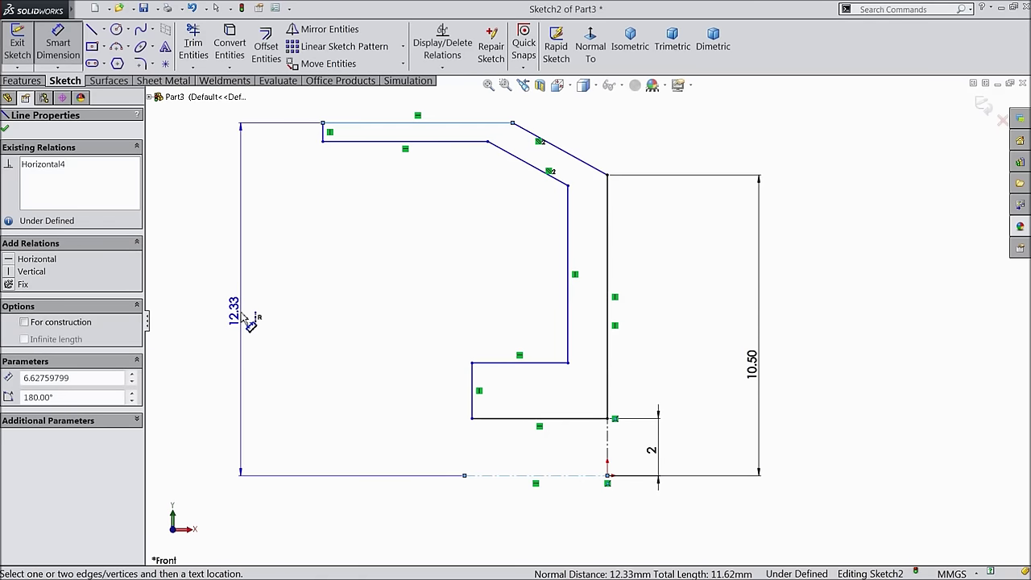
left_click(242, 318)
type("20")
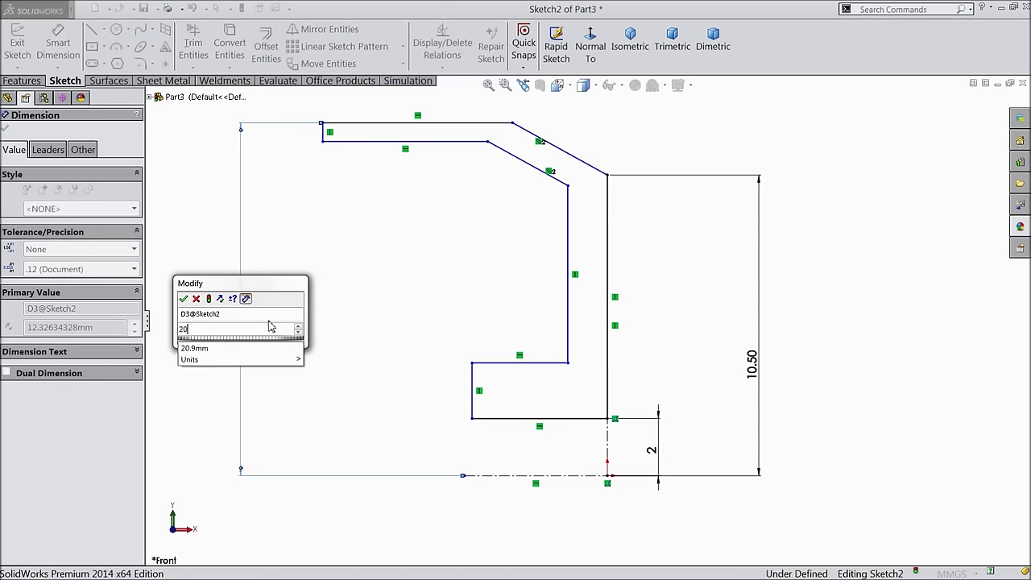
type(".9")
left_click(184, 299)
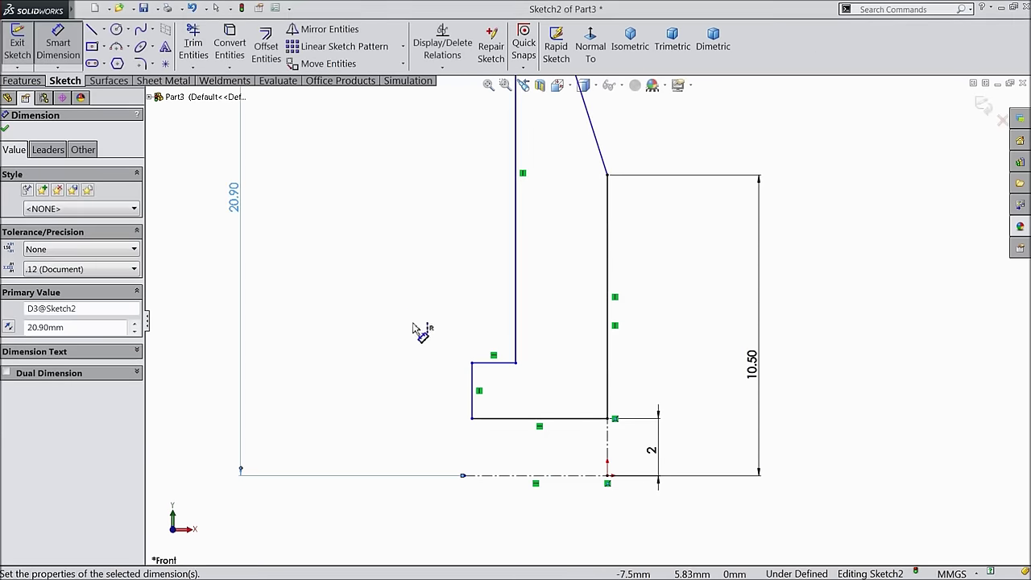
Step: Dimension the horizontal distance from the flange's free end to the origin as 18.53 mm
scroll(507, 327, "down", 1)
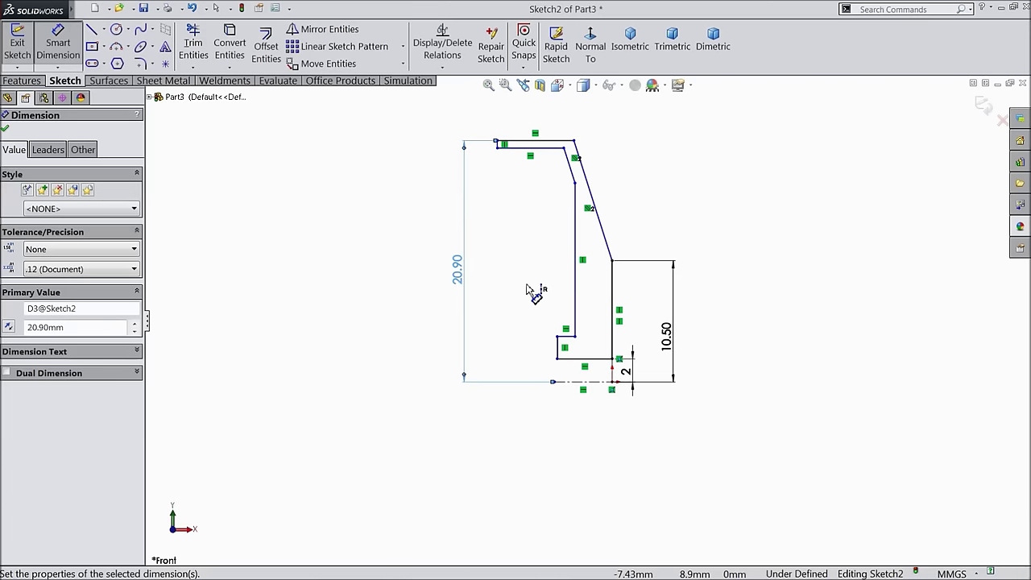
left_click(498, 147)
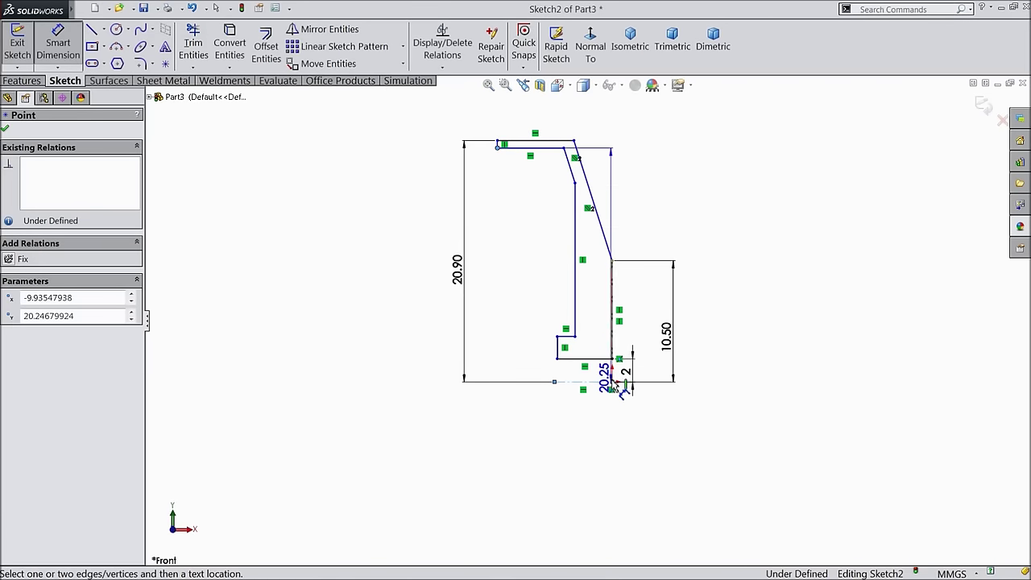
left_click(613, 381)
left_click(564, 416)
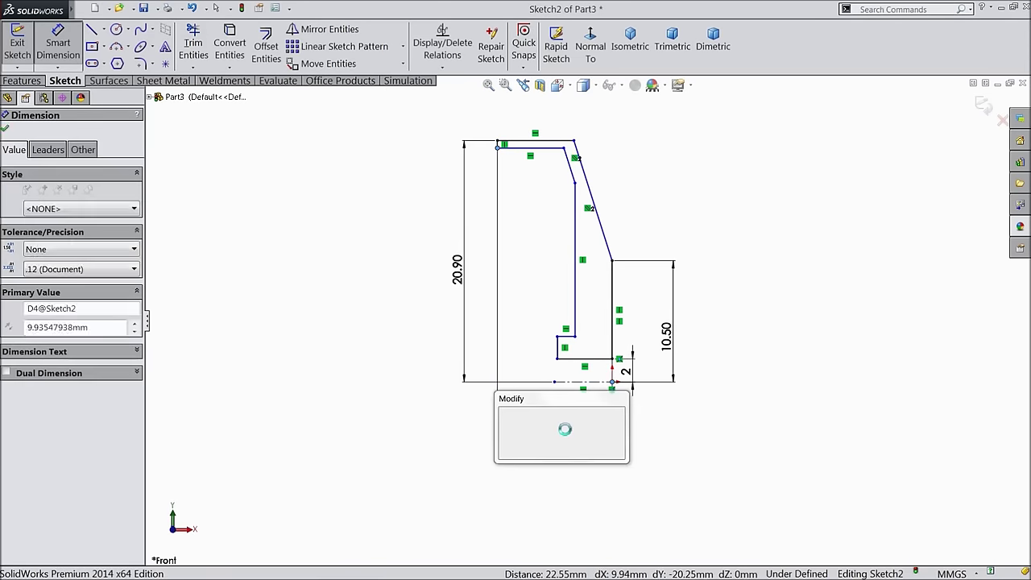
type("18.53")
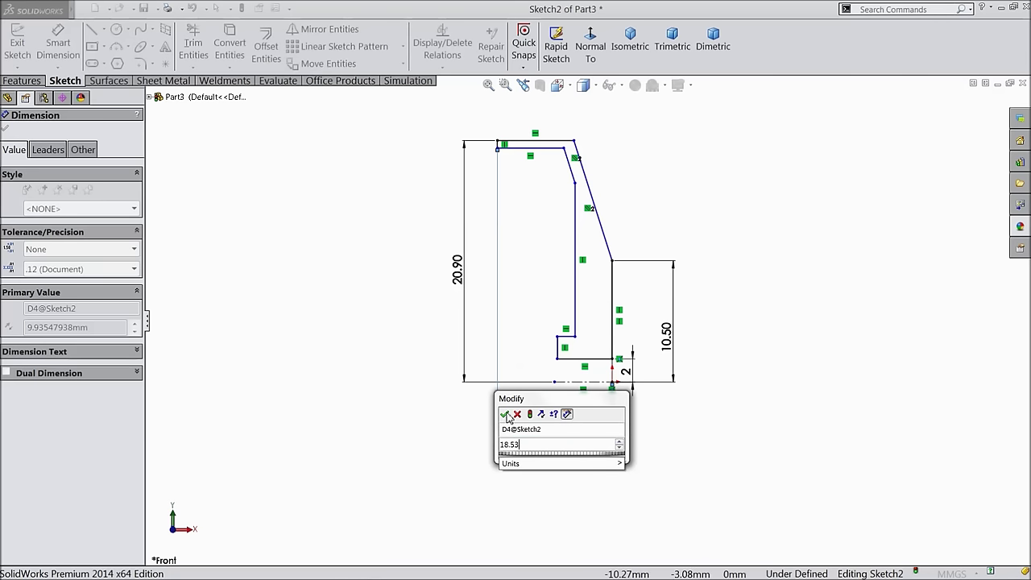
left_click(505, 415)
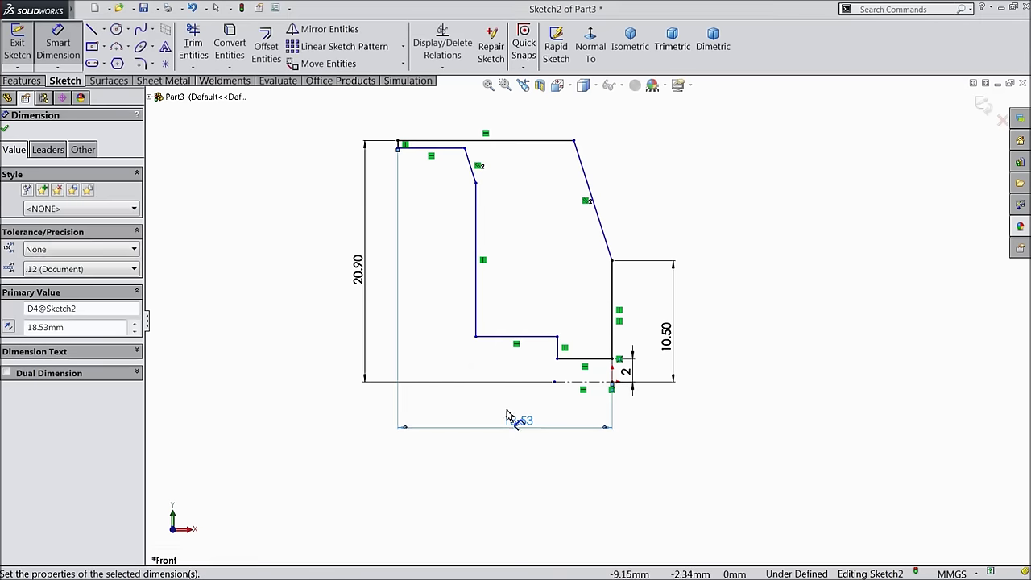
Step: Leave the dimension tool and move the lower corner of the inner slanted line close to the outer wall, restoring a thin profile
scroll(522, 290, "down", 1)
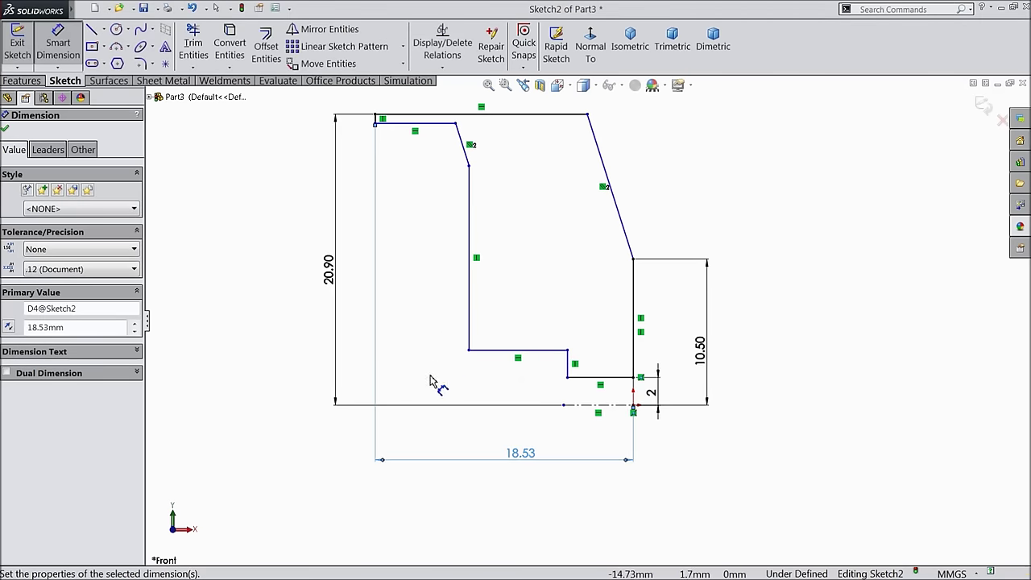
scroll(577, 368, "up", 2)
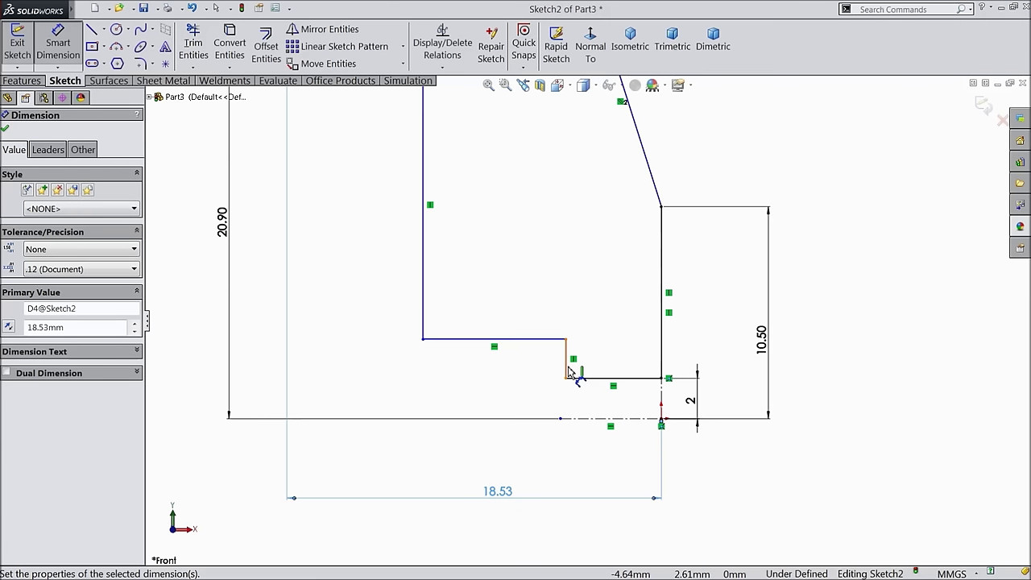
left_click(8, 130)
scroll(518, 193, "down", 2)
left_click_drag(497, 182, 661, 261)
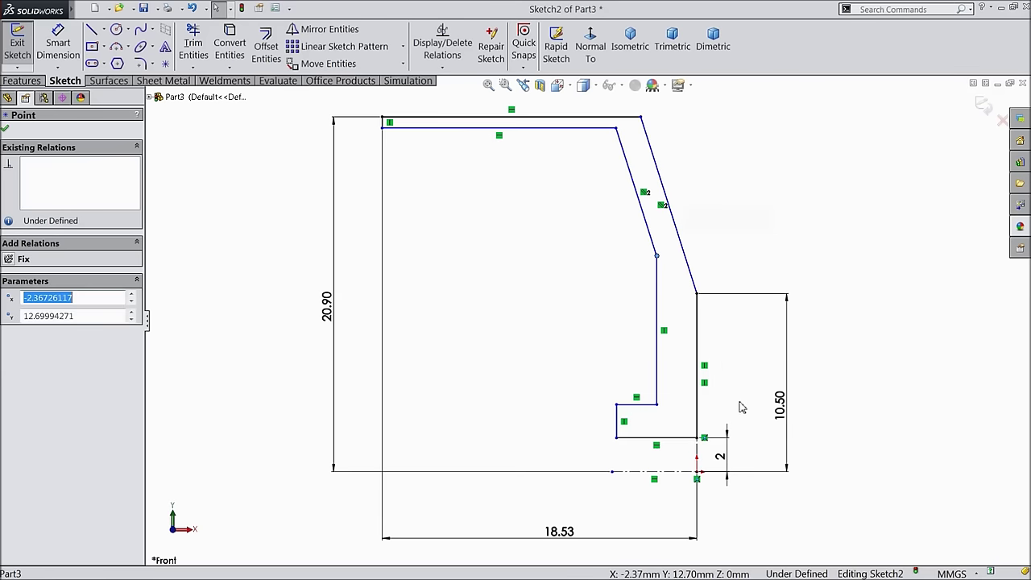
Step: Dimension the short vertical end line of the hub step as 3 mm
left_click(58, 48)
scroll(672, 430, "down", 4)
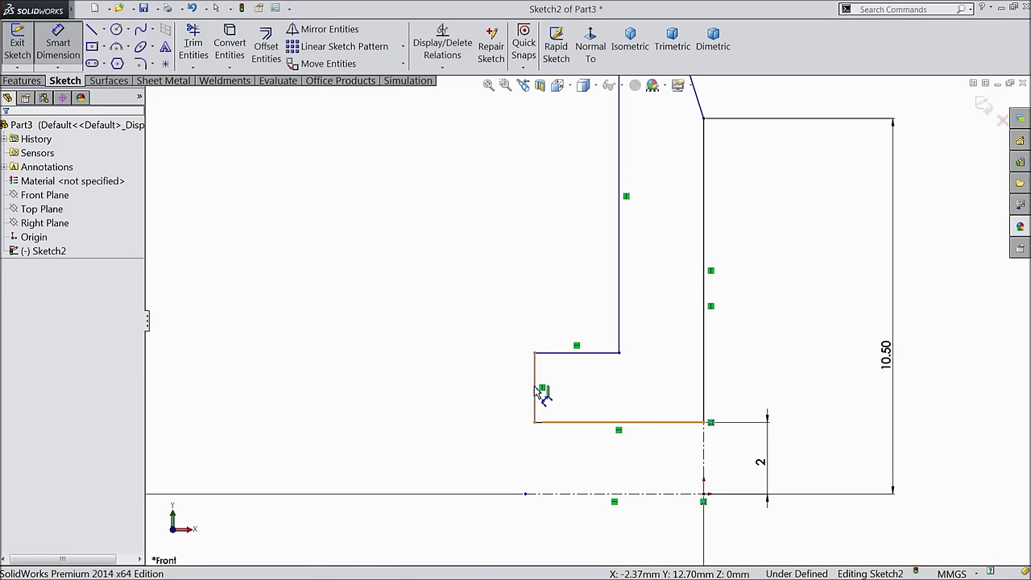
left_click(534, 393)
left_click(486, 392)
type("3")
key("Return")
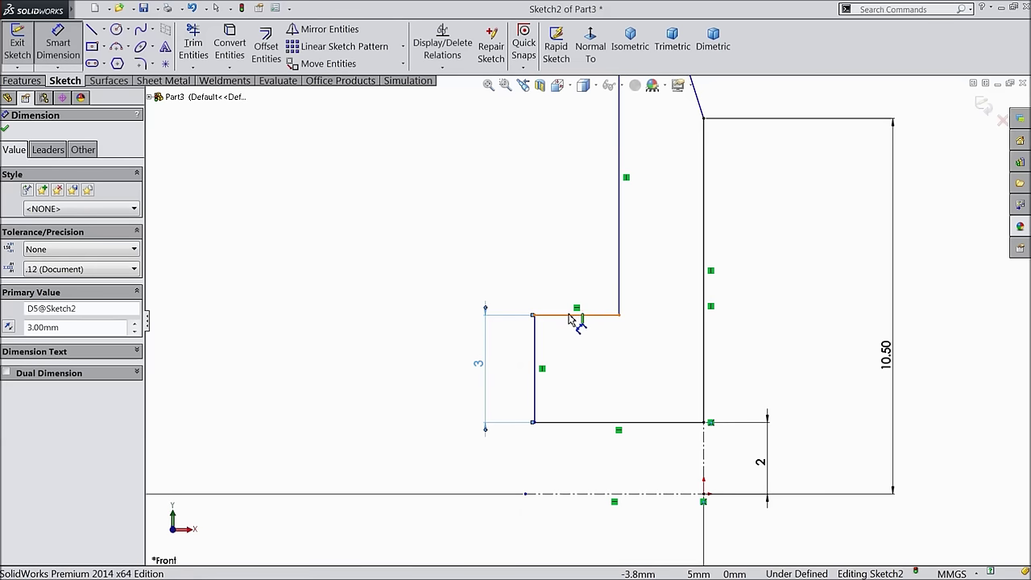
Step: Dimension the upper horizontal line of the hub step as 6 mm
left_click(569, 315)
left_click(575, 300)
type("6")
key("Return")
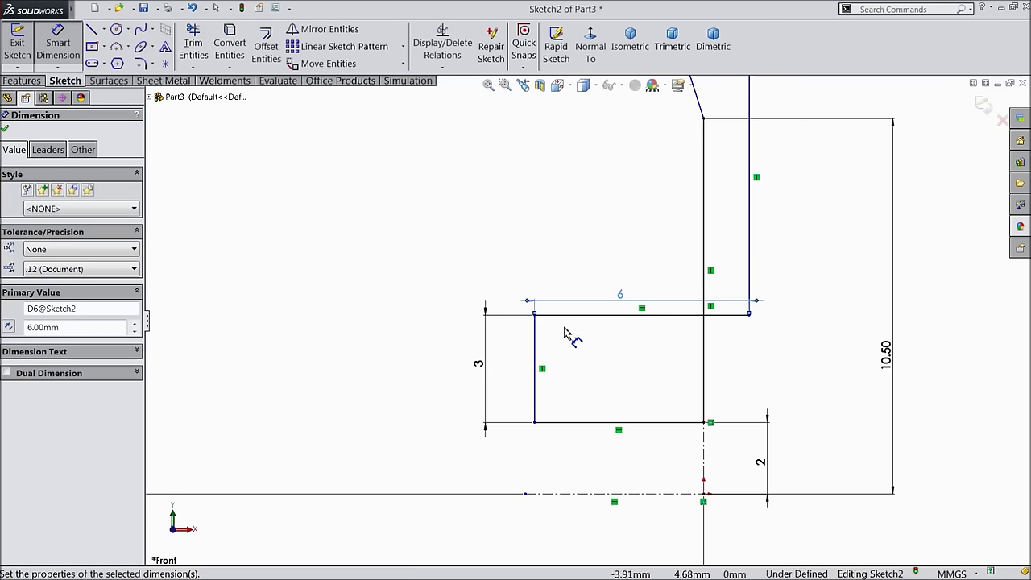
Step: Dimension the lowest horizontal line of the hub using the expression 2.5+6
scroll(652, 415, "up", 1)
scroll(605, 379, "down", 1)
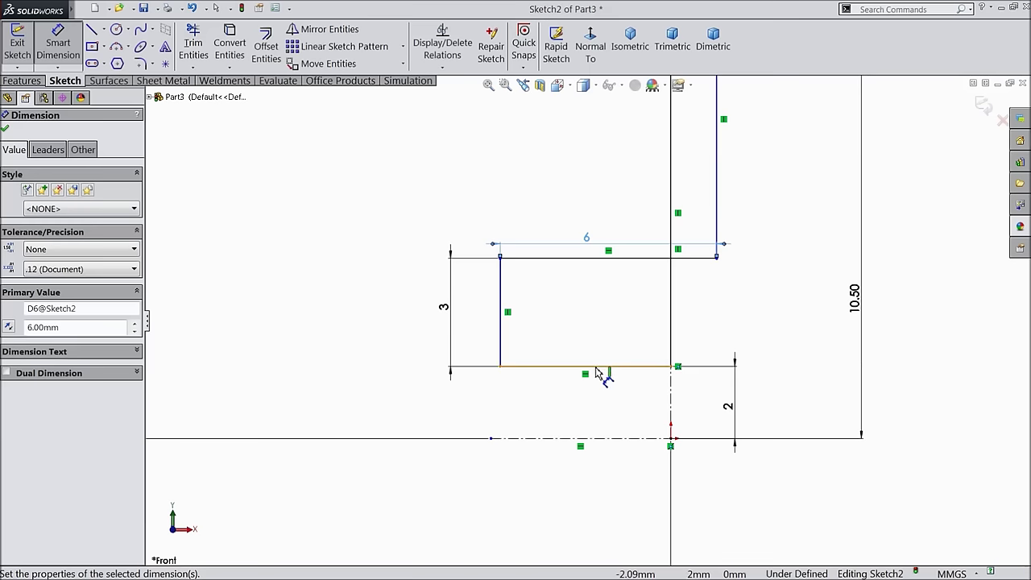
left_click(598, 372)
left_click(593, 413)
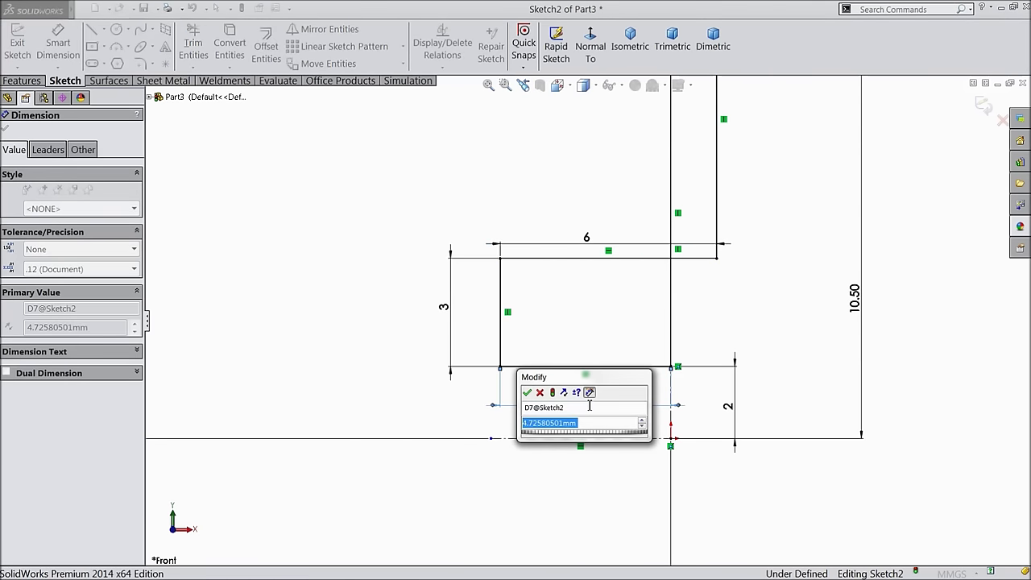
type("2.5+6")
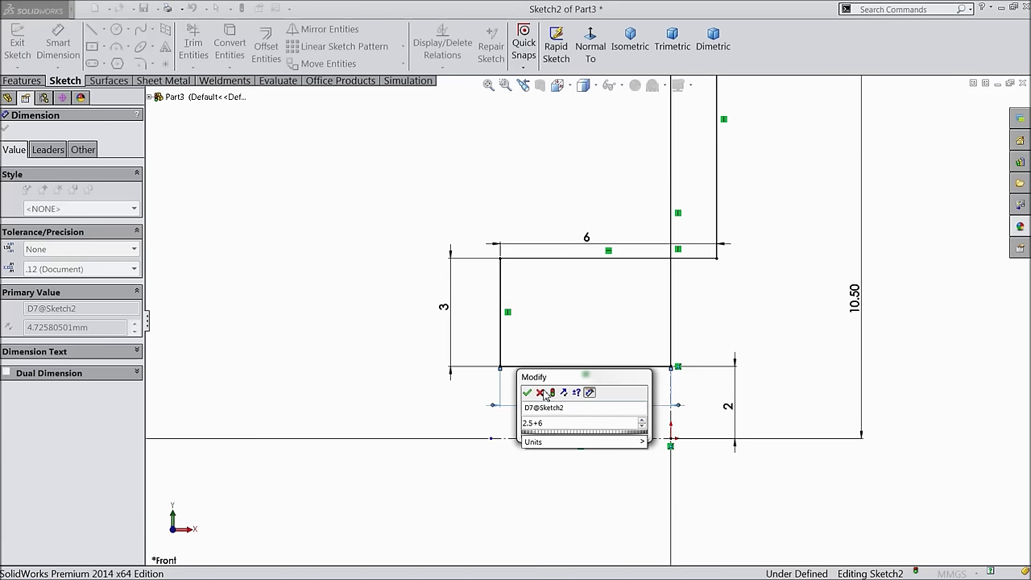
left_click(527, 393)
Step: Dimension the spacing between the two upper horizontal flange lines as 1 mm
scroll(553, 322, "up", 2)
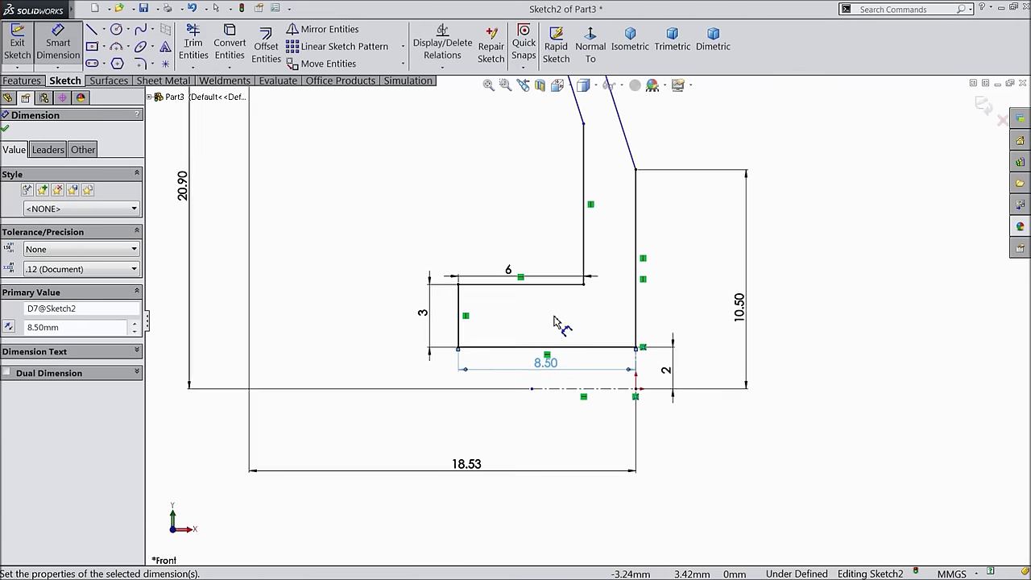
scroll(612, 266, "up", 1)
scroll(618, 203, "down", 5)
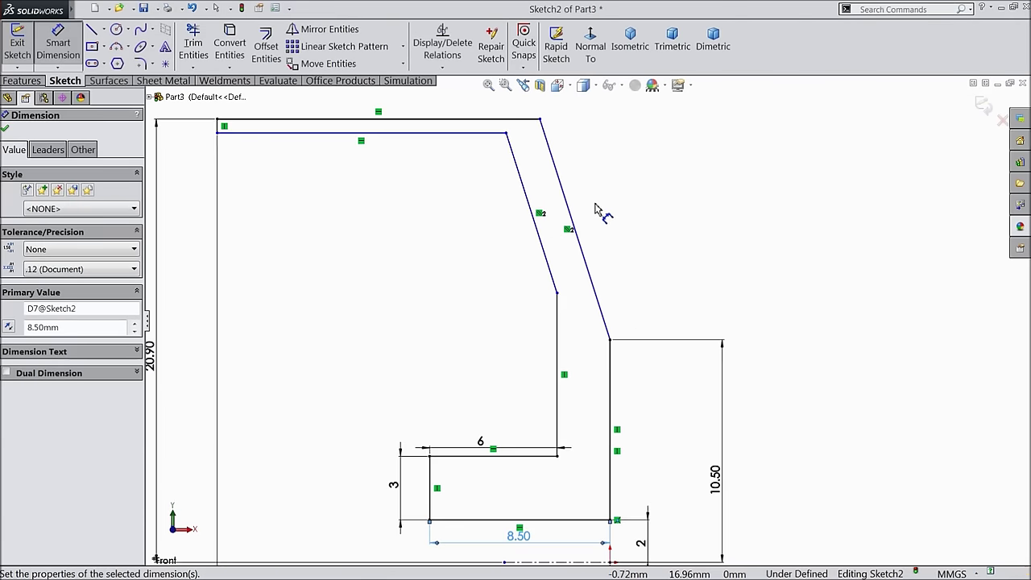
scroll(569, 204, "up", 1)
scroll(321, 190, "down", 2)
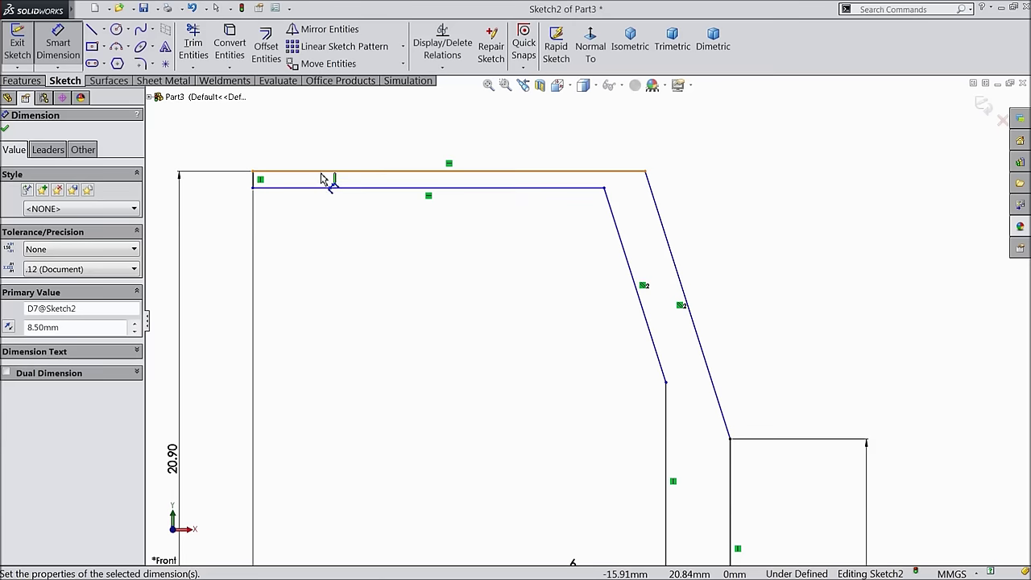
left_click(324, 172)
left_click(323, 190)
left_click(322, 213)
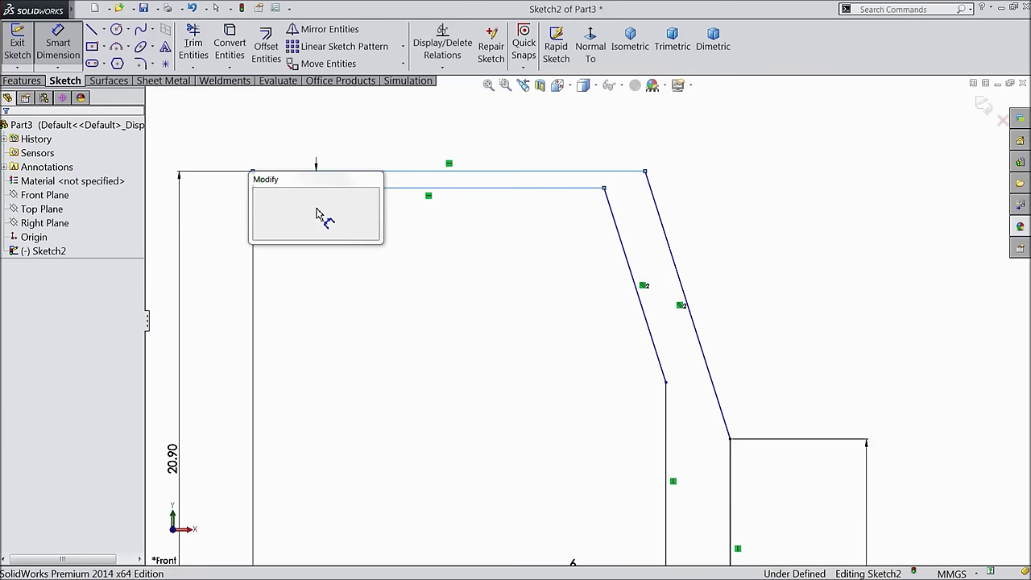
type("1")
key("Return")
Step: Dimension the spacing between the two parallel slanted lines as 2 mm
scroll(633, 286, "down", 1)
left_click(619, 282)
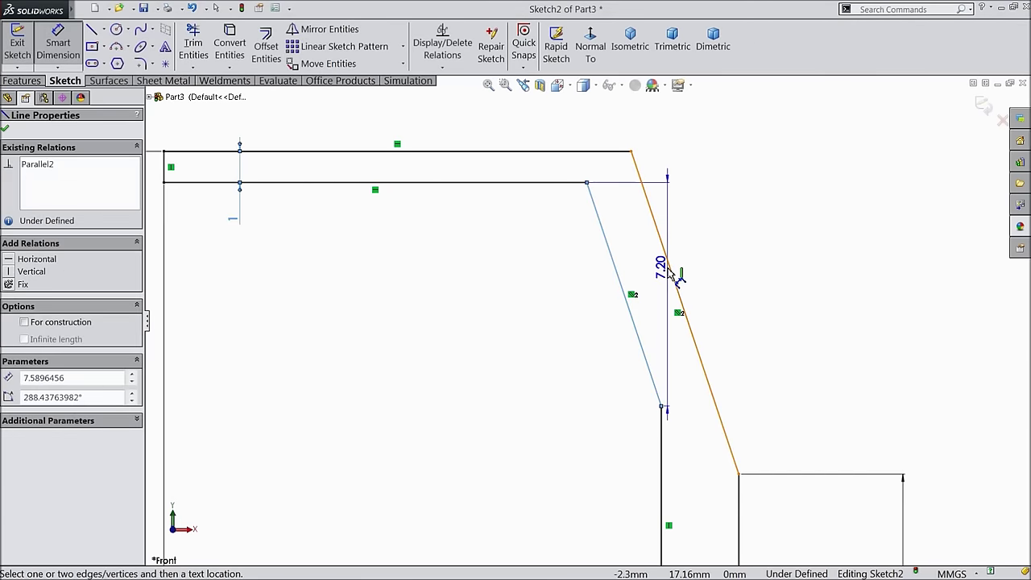
left_click(662, 266)
left_click(653, 274)
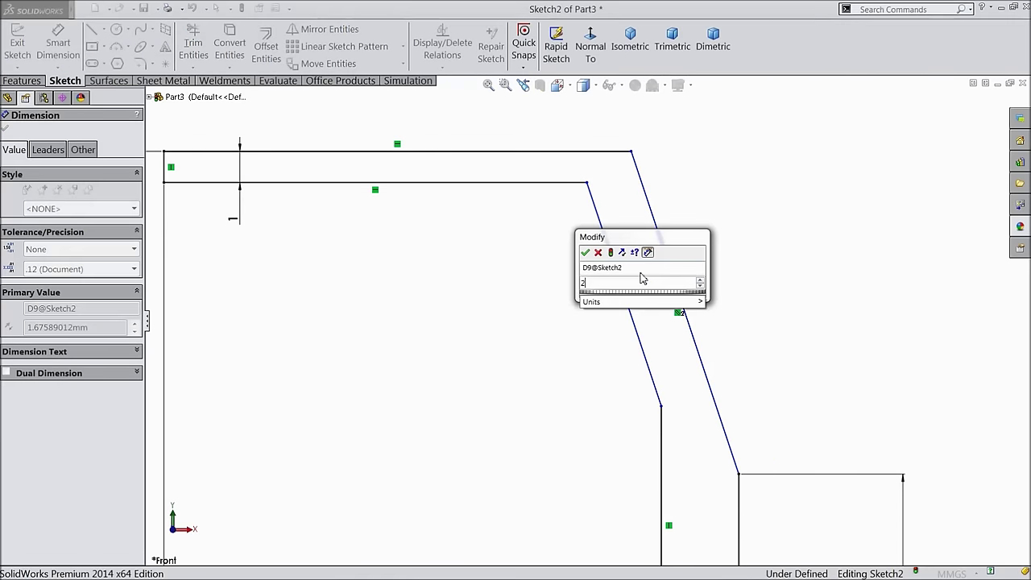
type("2")
key("Return")
Step: Dimension the horizontal distance between the two endpoints of the outer slanted line as 5.6 mm
scroll(564, 311, "up", 3)
scroll(661, 387, "down", 2)
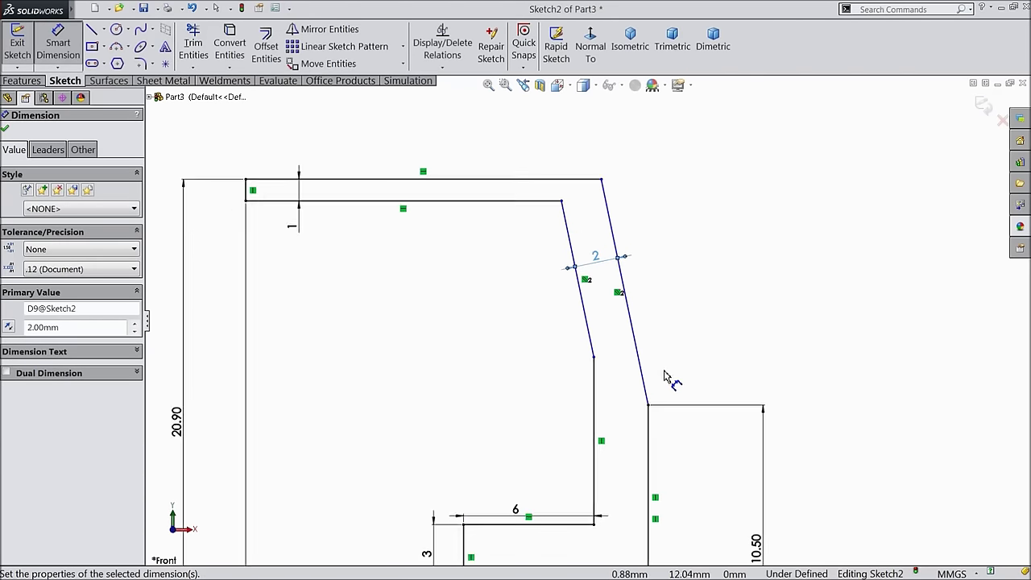
left_click(642, 411)
left_click(586, 138)
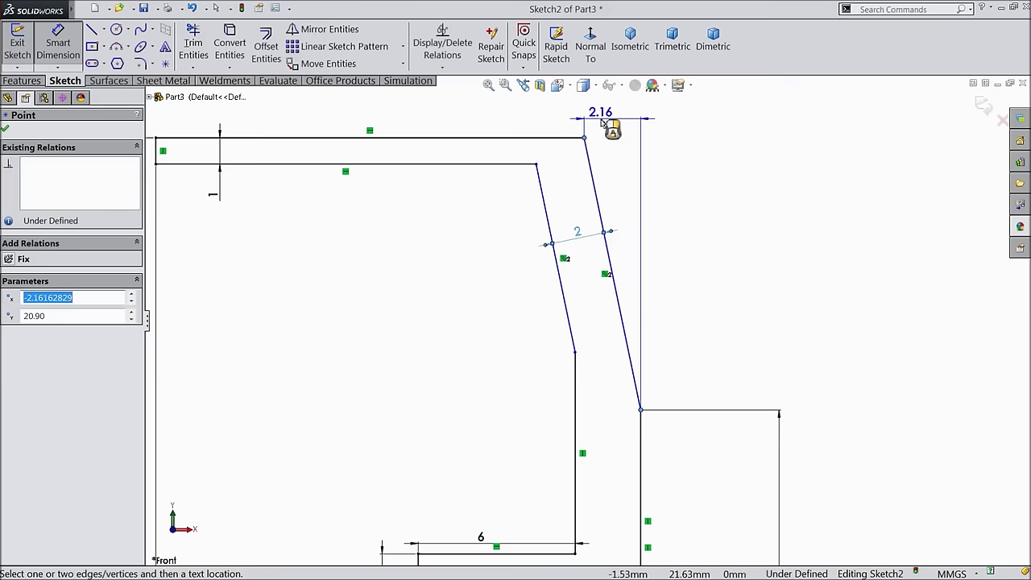
left_click(610, 119)
type("5")
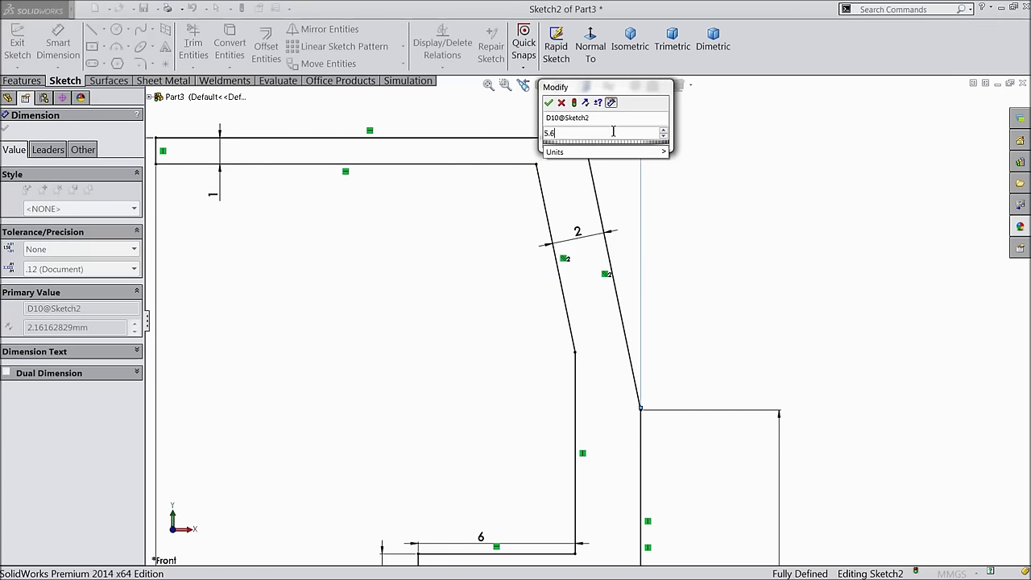
type(".6")
key("Return")
Step: Move the 6 mm dimension farther above the hub step's upper line
scroll(583, 178, "up", 5)
scroll(593, 395, "down", 4)
left_click(532, 304)
scroll(610, 332, "down", 3)
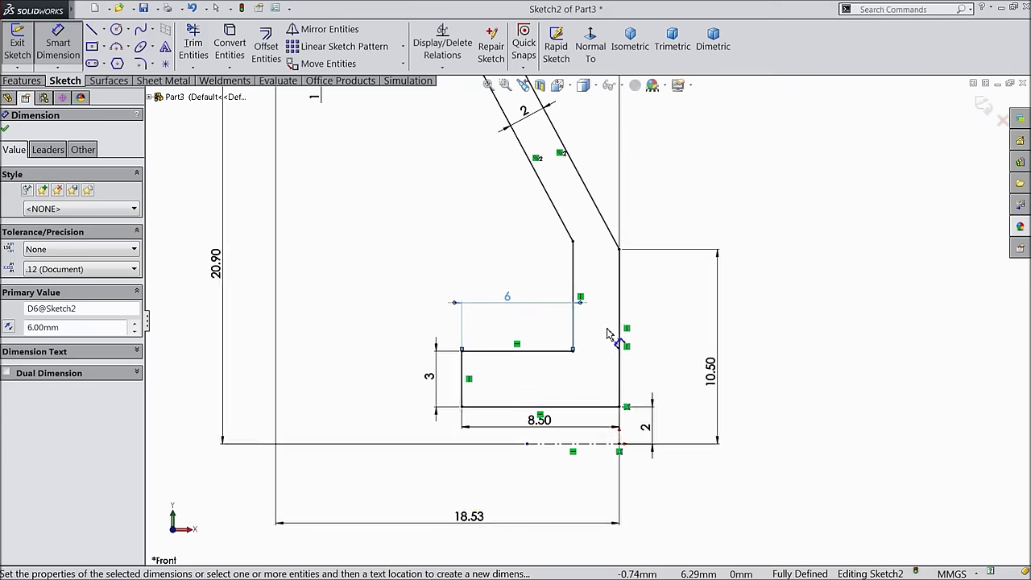
Step: Add a driven dimension for the wall thickness between the inner and outer vertical lines
left_click(566, 274)
left_click(621, 274)
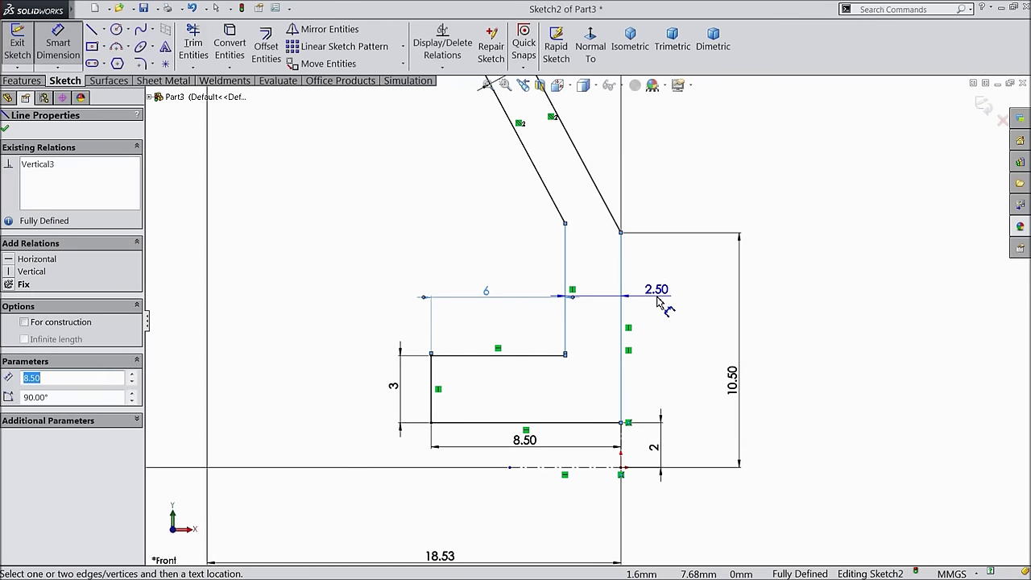
left_click(658, 300)
left_click(569, 178)
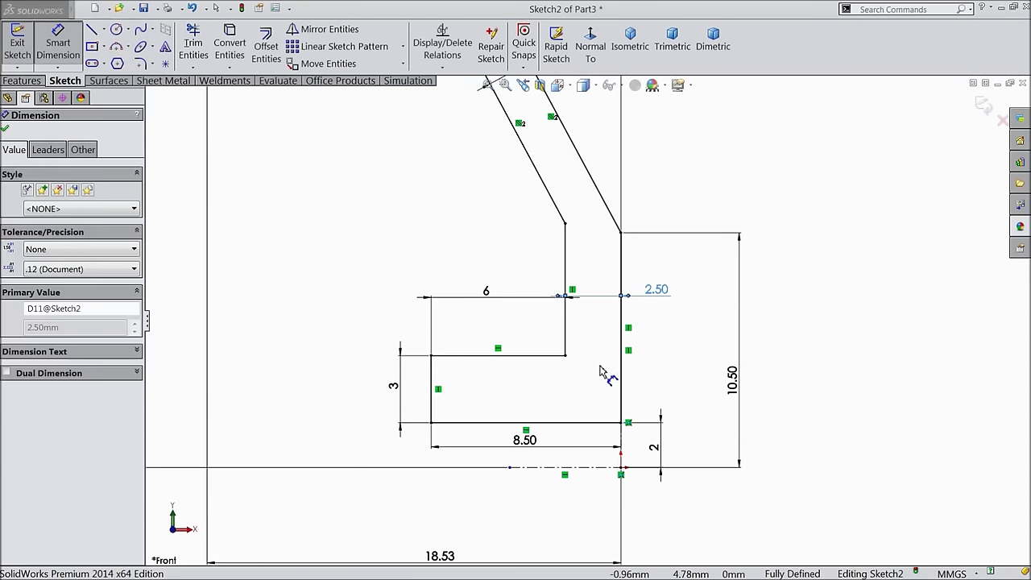
Step: Revolve the stepped profile 360° around the horizontal centerline as a blind solid boss
scroll(603, 368, "up", 5)
scroll(538, 372, "up", 2)
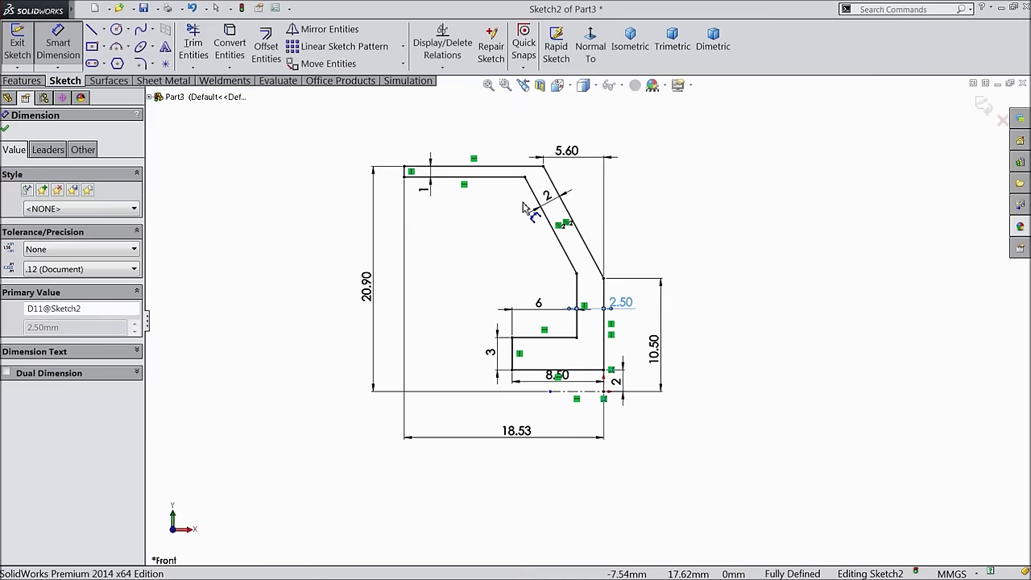
scroll(532, 219, "down", 2)
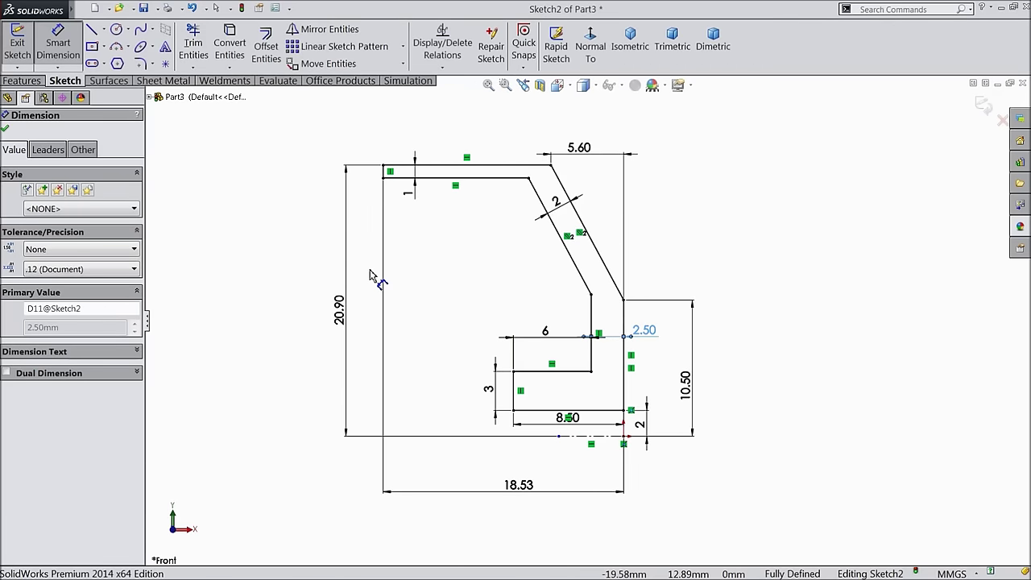
left_click(21, 81)
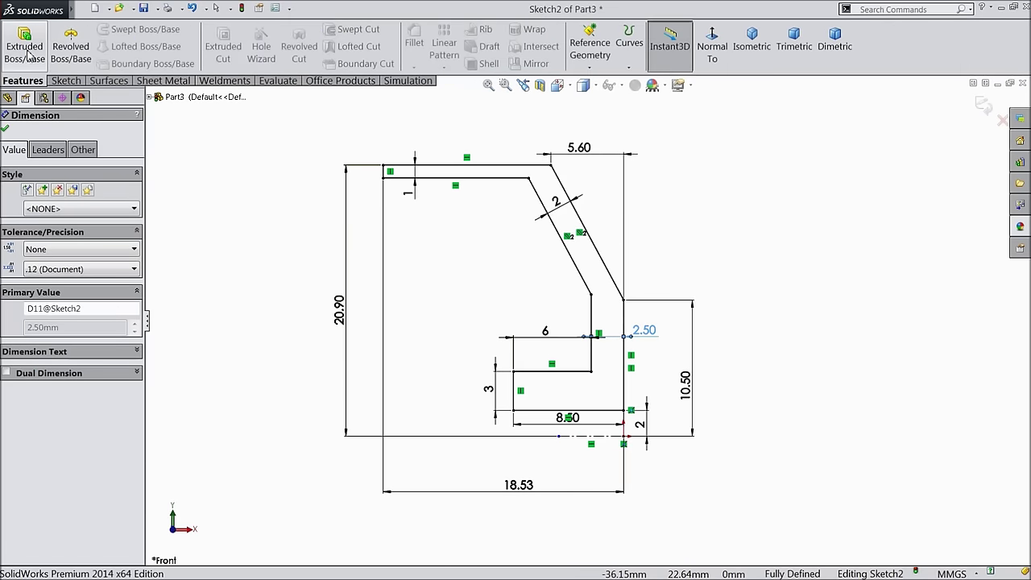
left_click(71, 50)
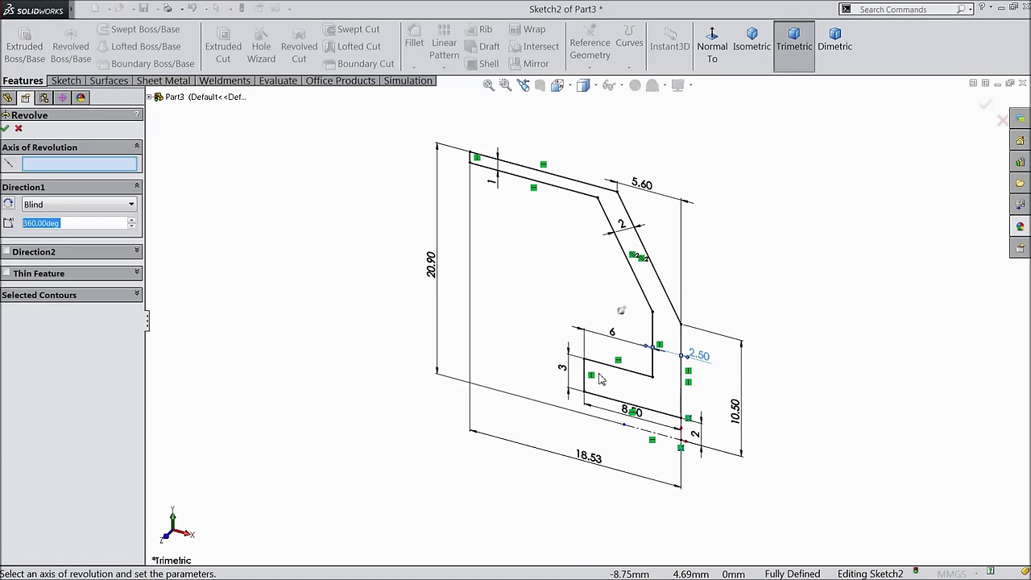
left_click(645, 437)
scroll(673, 447, "down", 2)
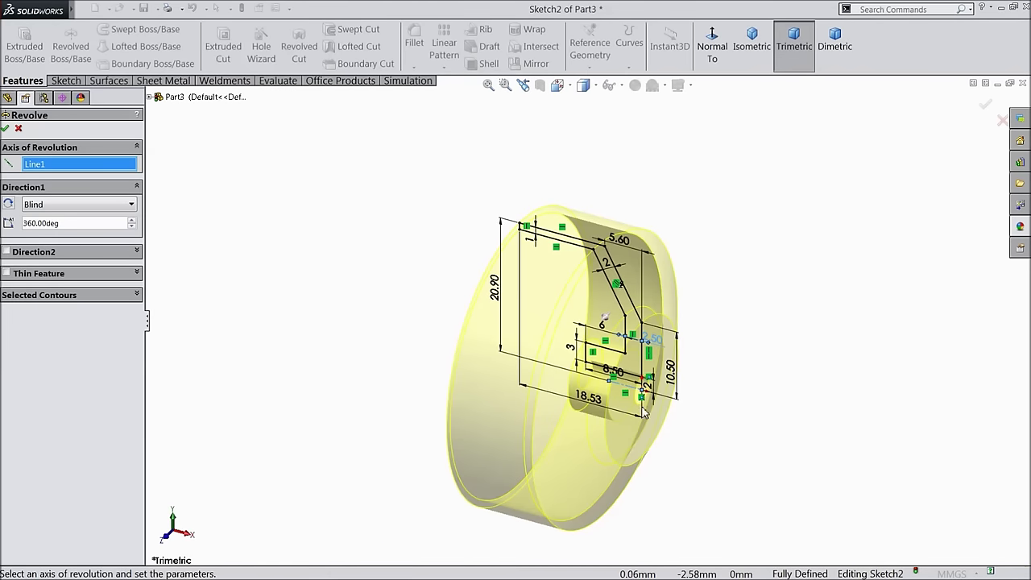
left_click(5, 130)
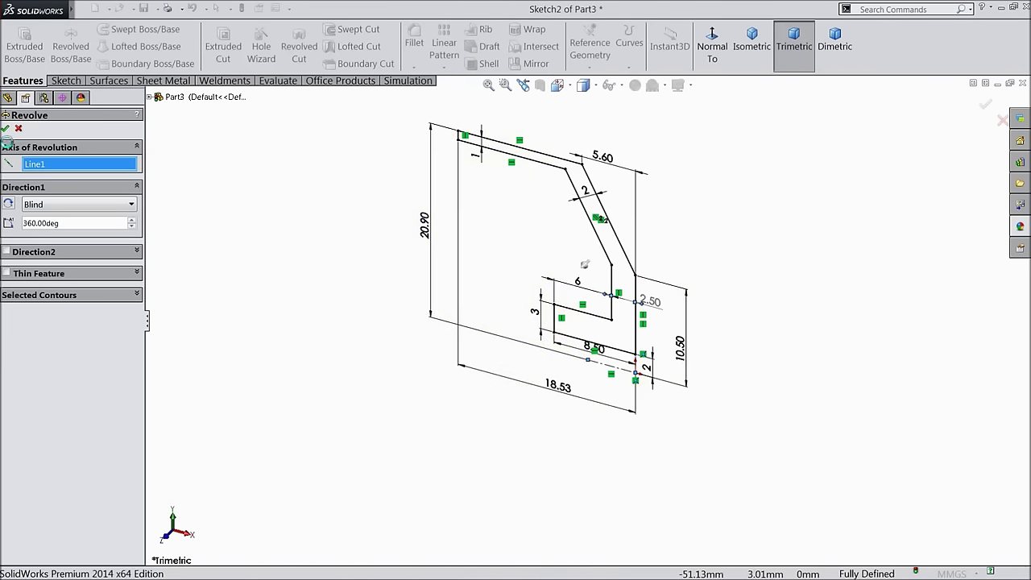
Step: Apply the cast aluminum appearance to the whole part
left_click(48, 124)
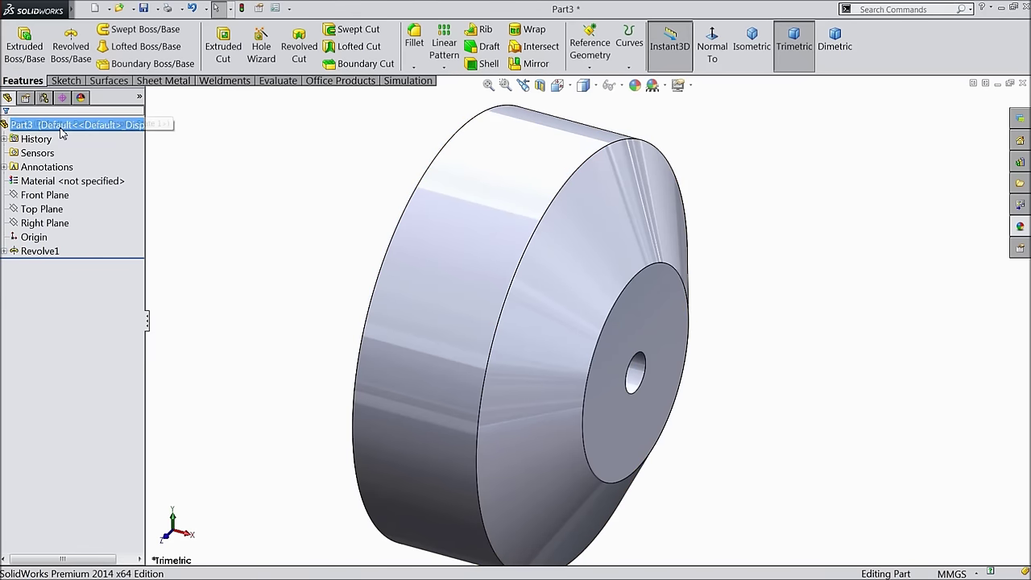
left_click(1020, 227)
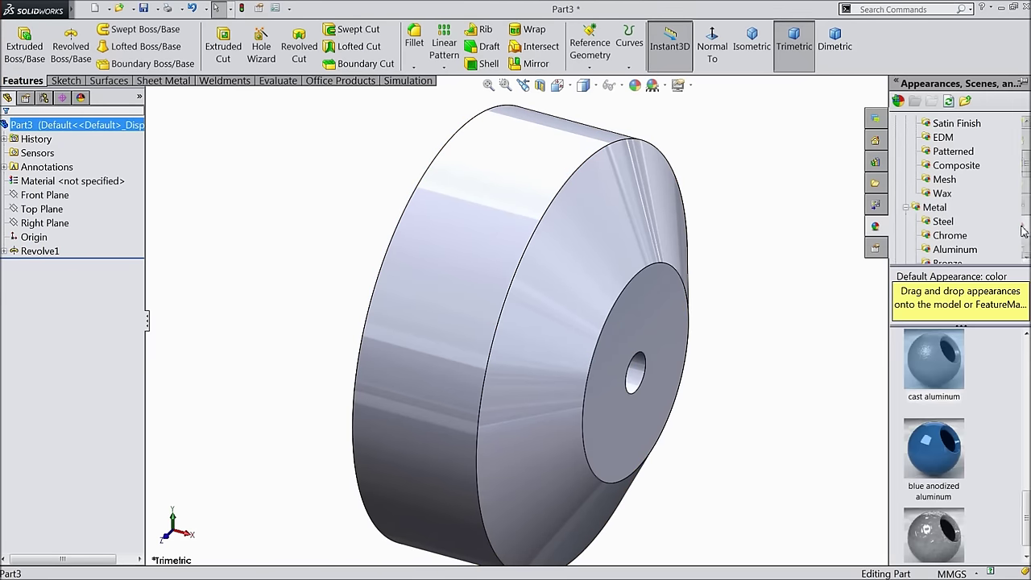
scroll(950, 192, "up", 2)
scroll(952, 202, "down", 3)
left_click(952, 210)
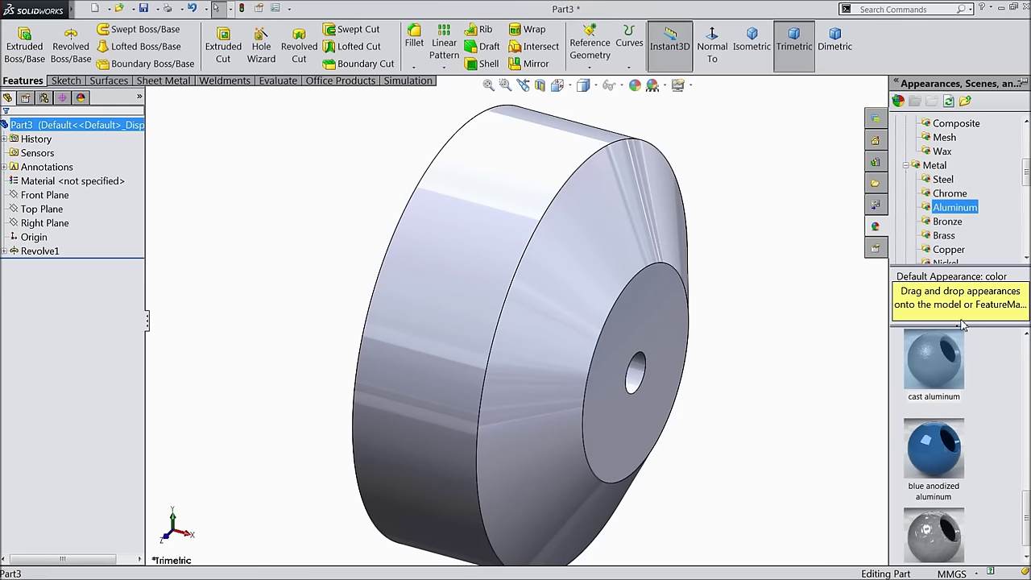
double_click(935, 379)
mouse_move(756, 368)
middle_mouse_down()
mouse_move(836, 369)
mouse_move(730, 355)
mouse_move(749, 375)
middle_mouse_up()
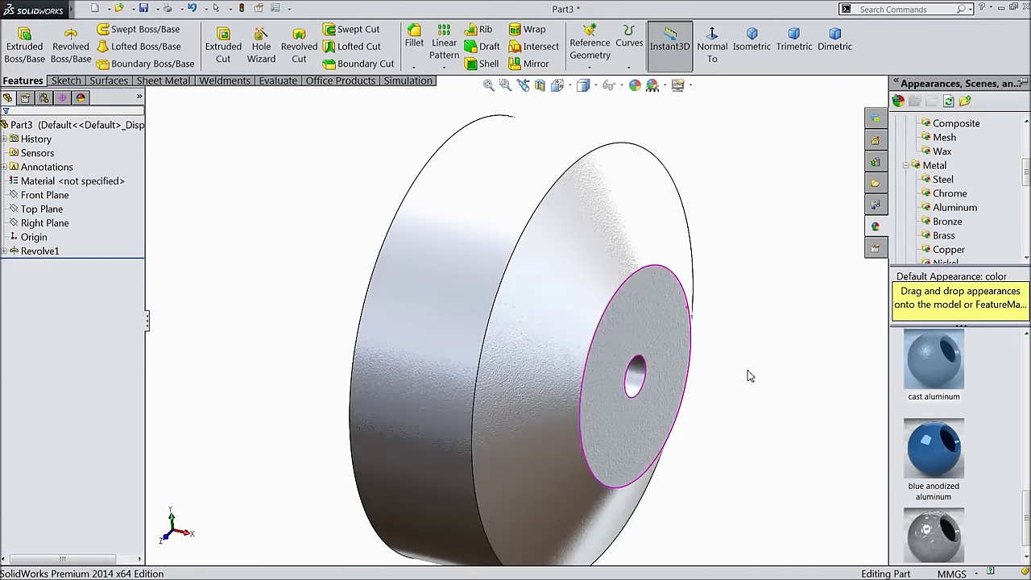
Step: Color the outer cylindrical face of the revolved body dark gray, RGB 64, 64, 64
scroll(771, 334, "up", 2)
mouse_move(750, 330)
middle_mouse_down()
mouse_move(728, 290)
mouse_move(762, 341)
middle_mouse_up()
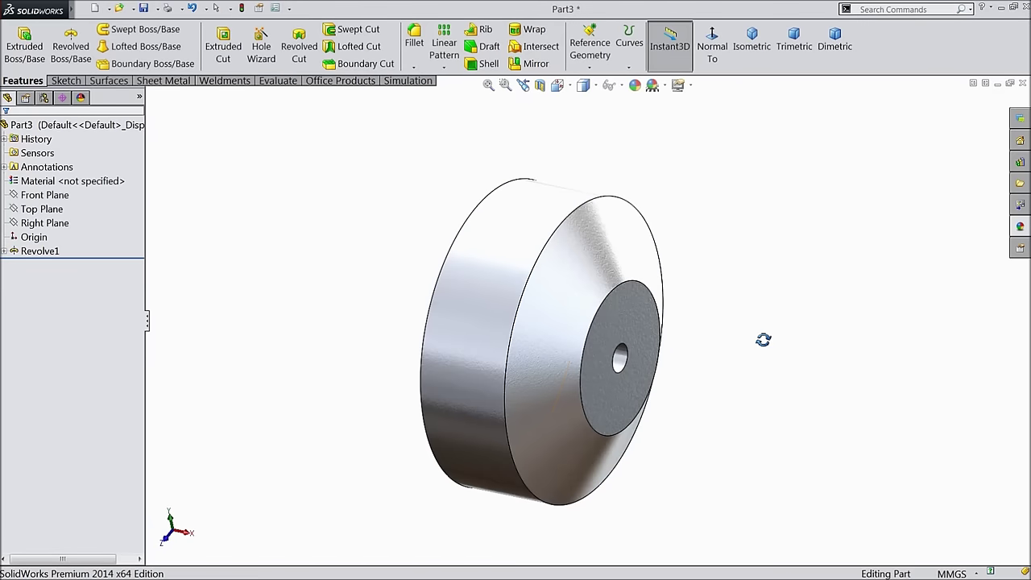
left_click(494, 285)
left_click(636, 87)
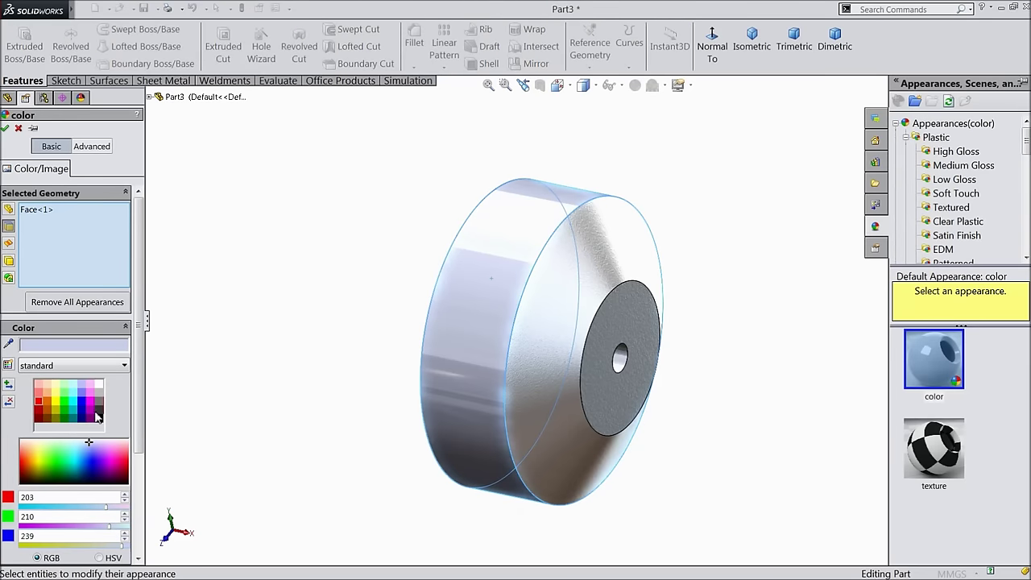
left_click(99, 409)
left_click(98, 413)
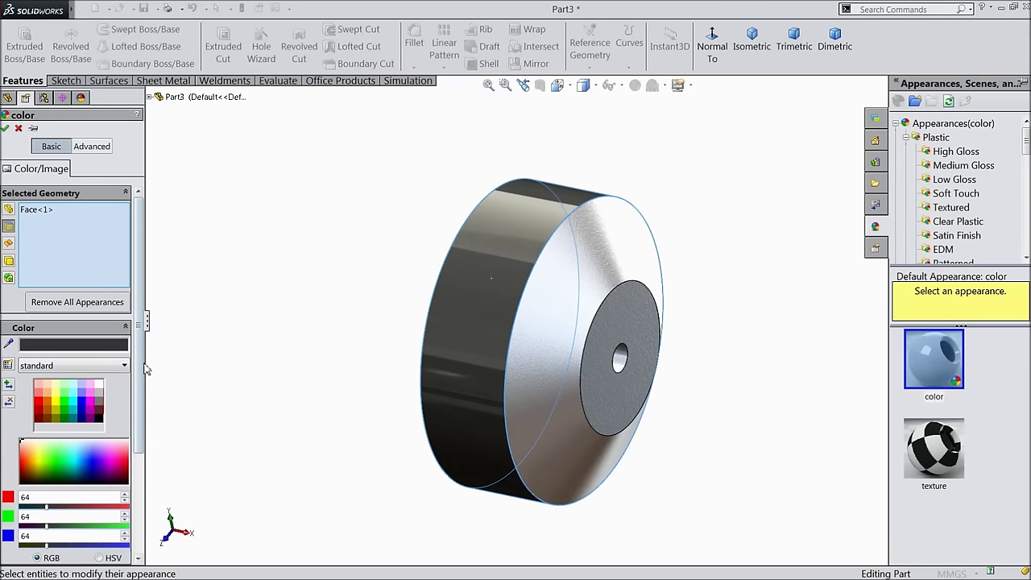
left_click(6, 129)
Step: Start a new sketch on the flat circular face around the center hole
middle_click_drag(247, 265, 239, 288)
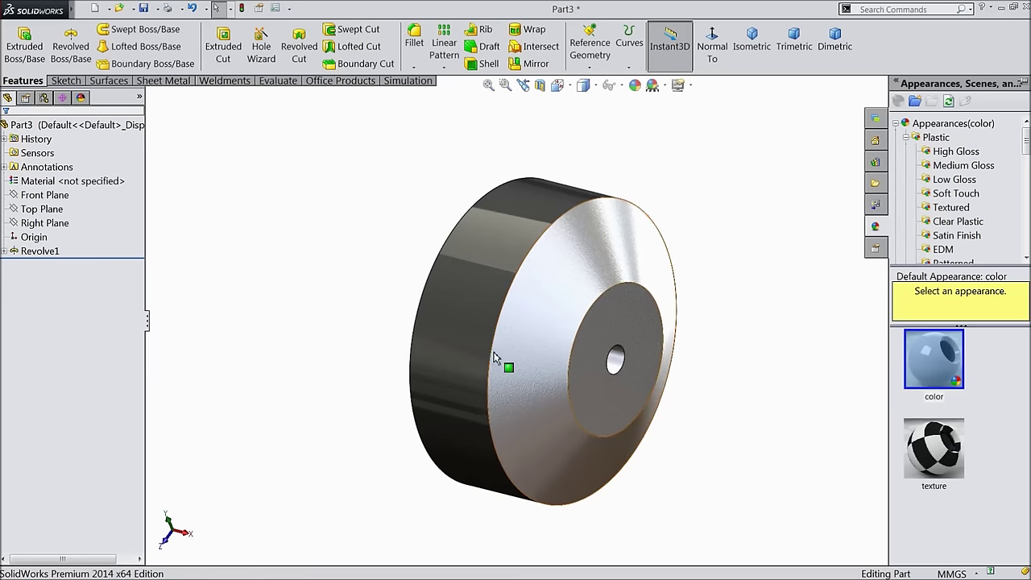
key("ctrl+1")
left_click(544, 345)
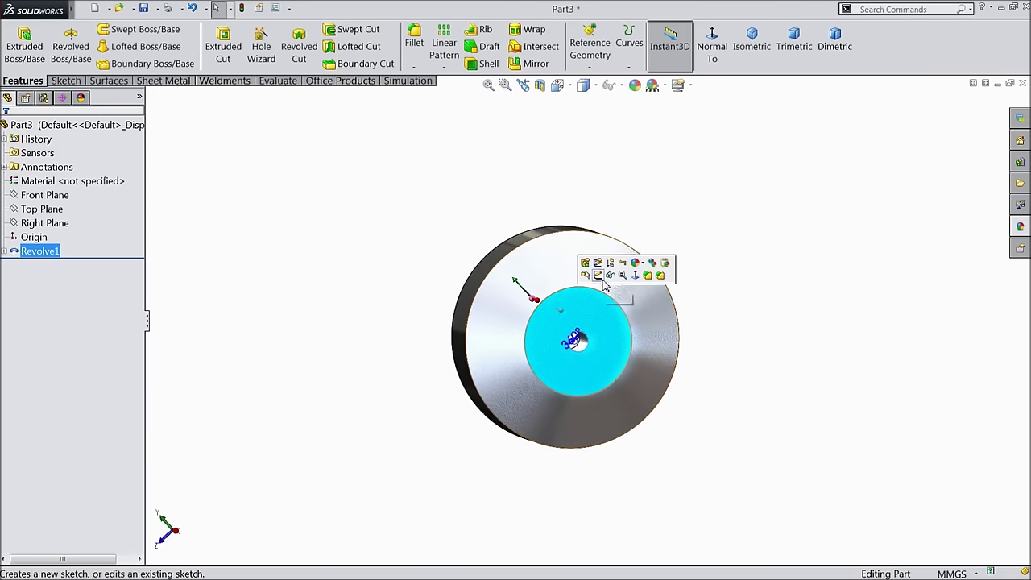
left_click(591, 276)
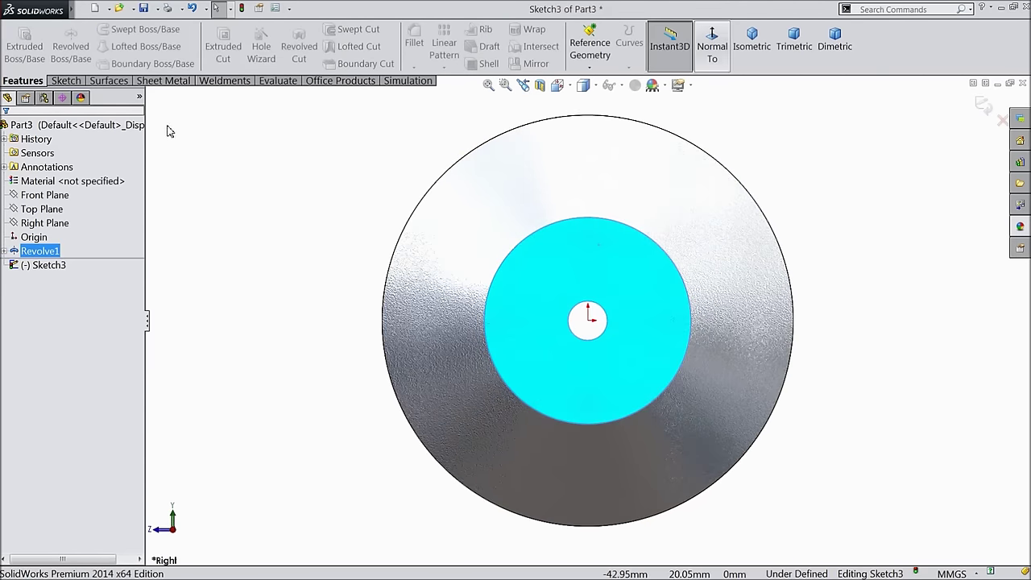
Step: Sketch a vertical centerline from the outer edge's top to the origin and a slanted one to the upper-left edge, about 36° apart
left_click(104, 30)
left_click(108, 63)
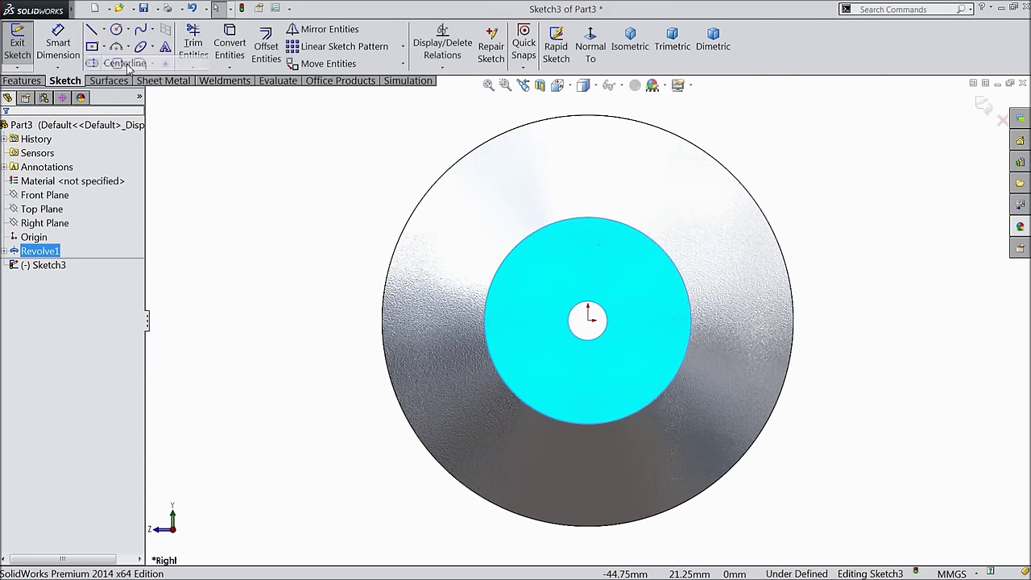
left_click(589, 117)
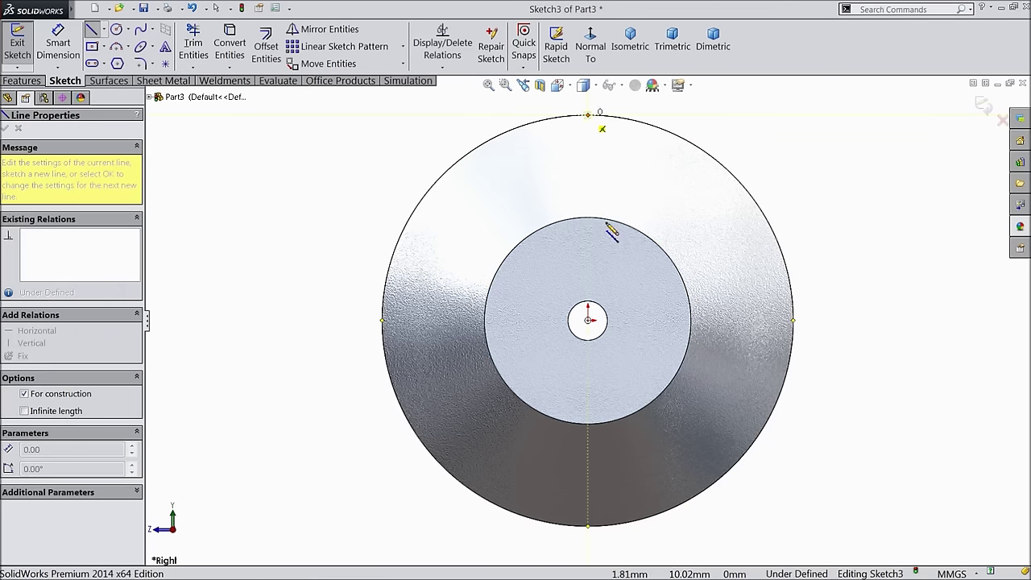
left_click(589, 320)
left_click(466, 154)
right_click(466, 153)
left_click(447, 119)
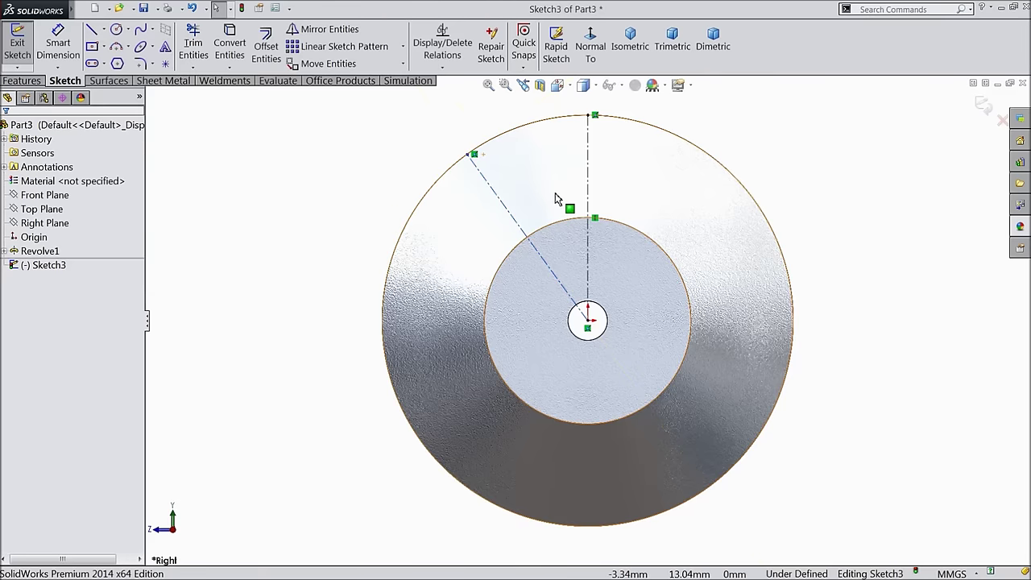
Step: Dimension the angle between the vertical and slanted centerlines as 30°
left_click(64, 38)
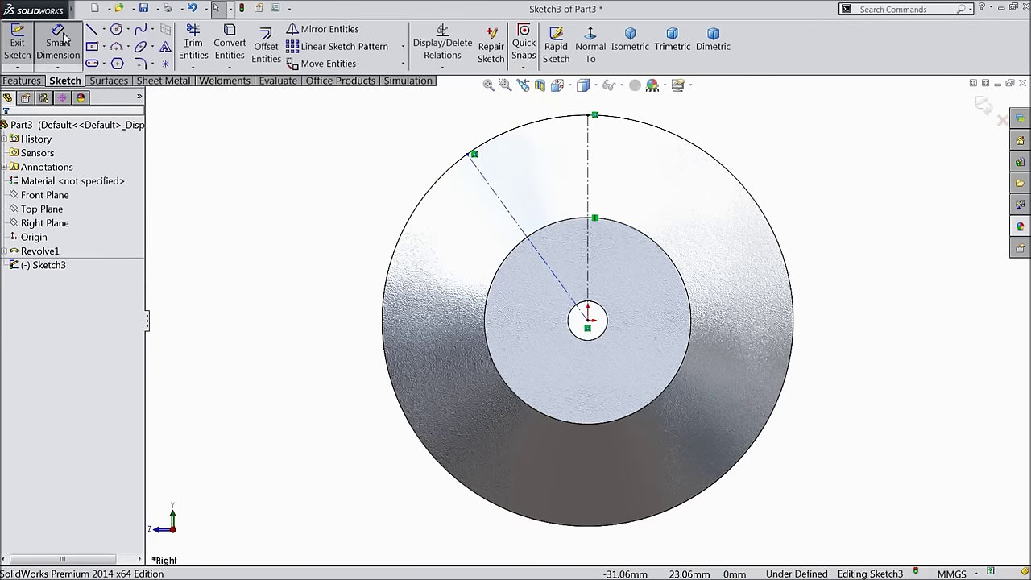
left_click(589, 190)
left_click(498, 190)
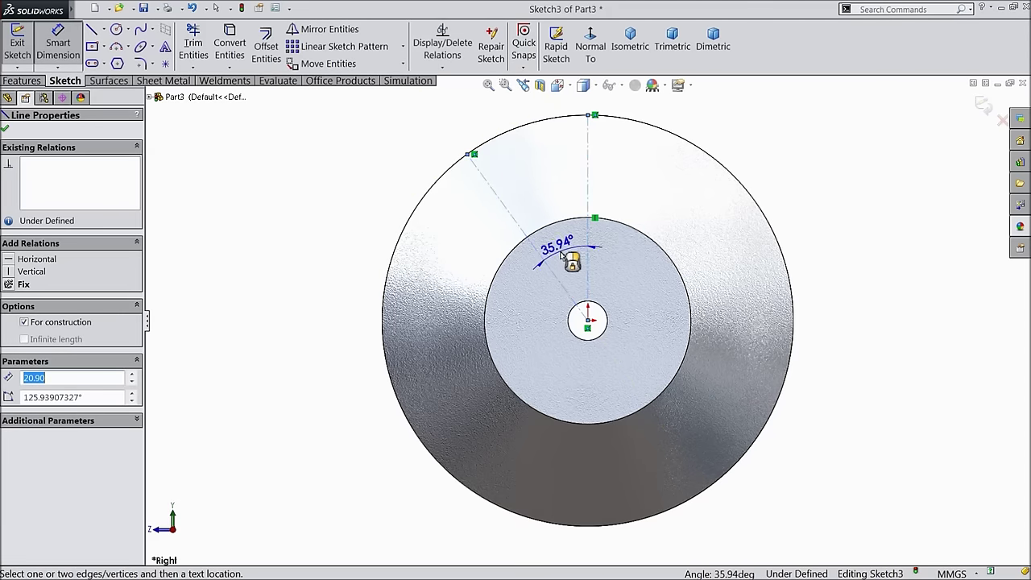
left_click(564, 256)
type("30")
key("Return")
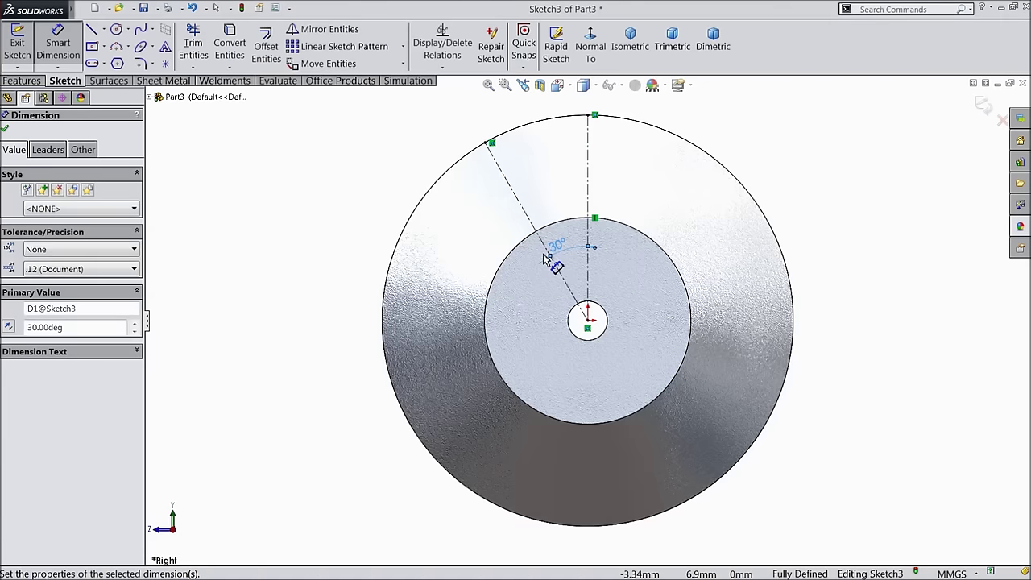
left_click(6, 131)
Step: Place a sketch point on the slanted centerline just outside the flat face's edge, about 12.3 mm from the origin
left_click(165, 64)
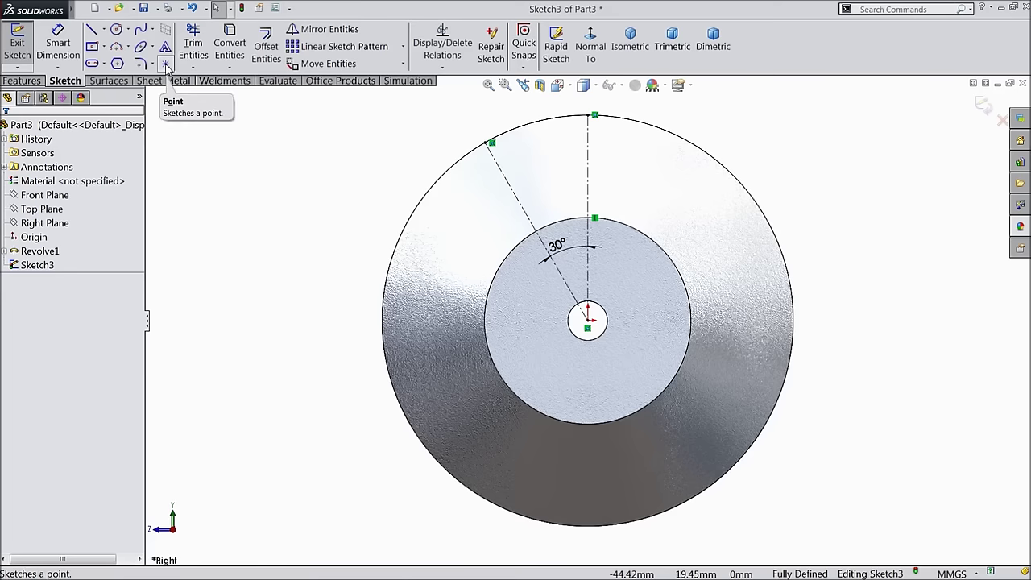
scroll(652, 274, "down", 3)
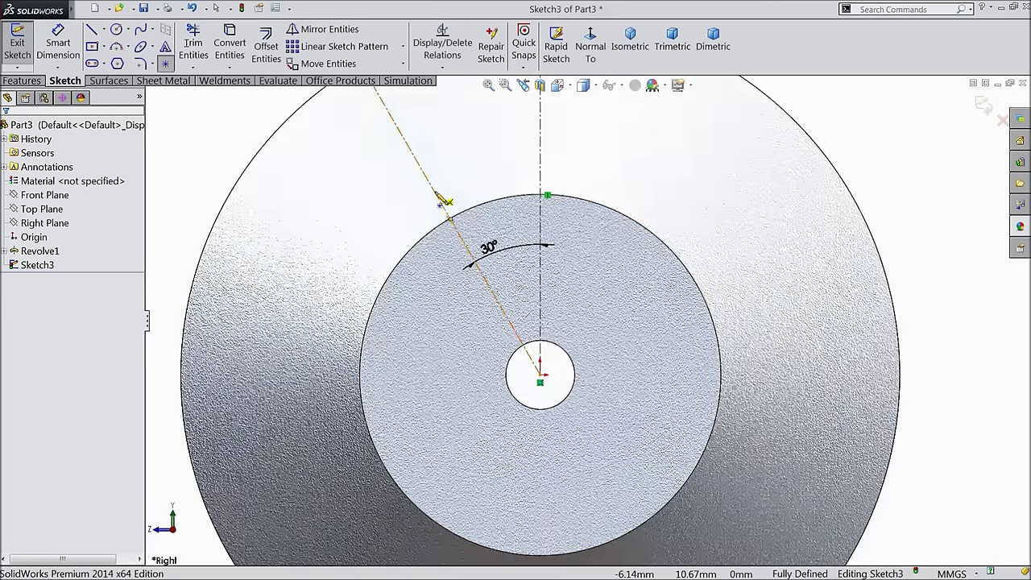
left_click(435, 198)
right_click(363, 197)
left_click(387, 134)
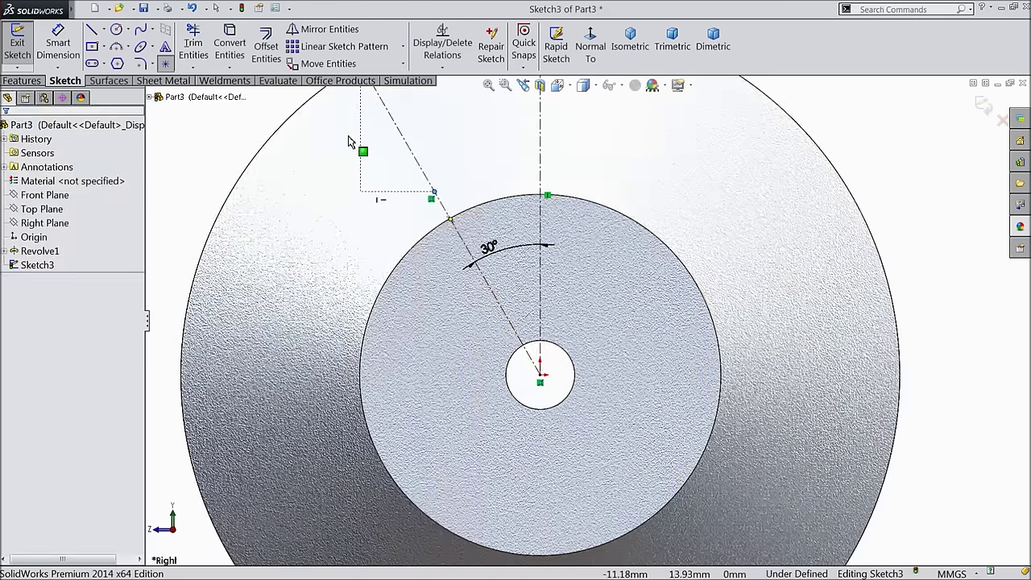
Step: Dimension the distance from the sketch point to the origin as 9 mm
left_click(60, 50)
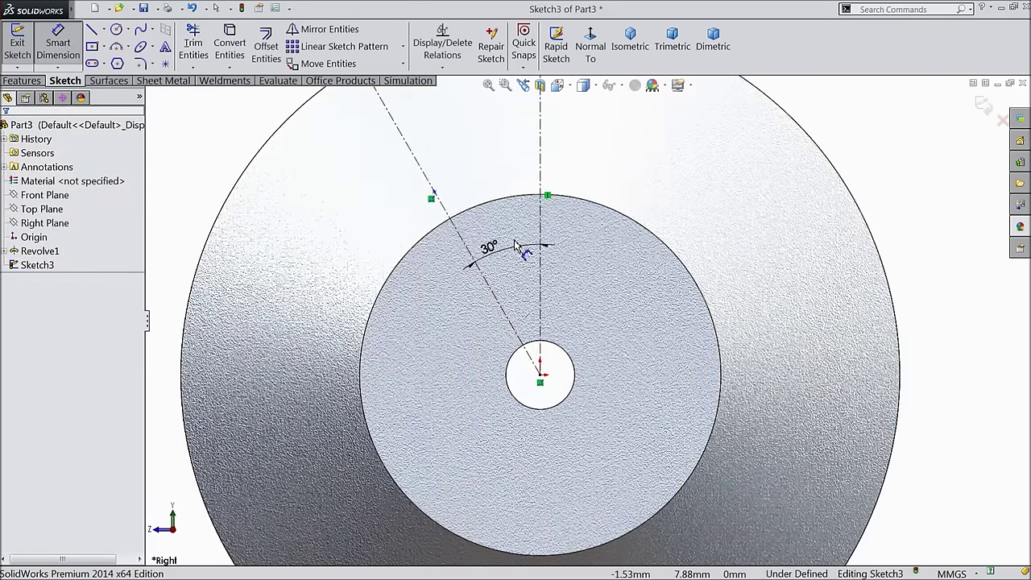
left_click(434, 195)
left_click(541, 379)
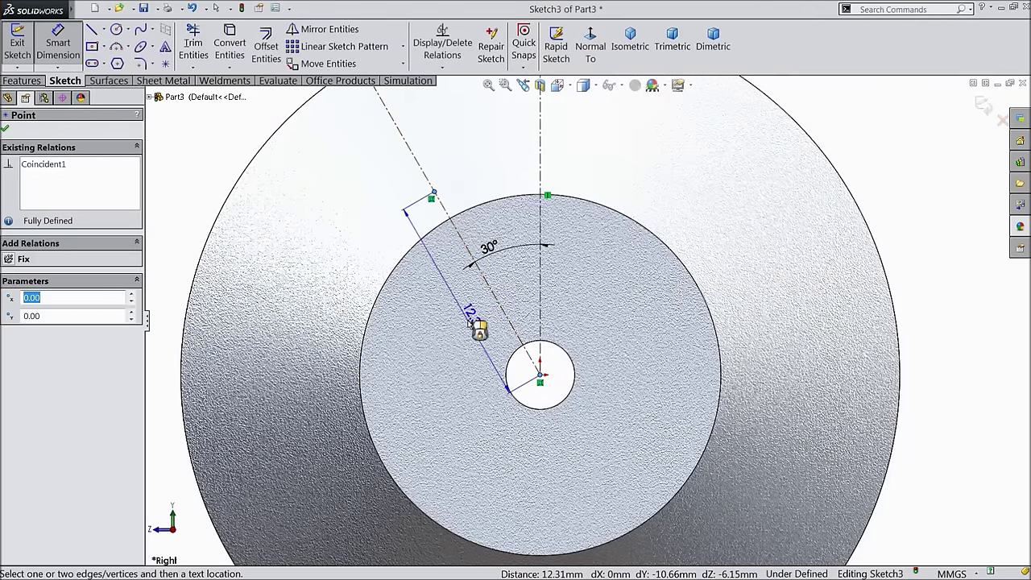
left_click(466, 316)
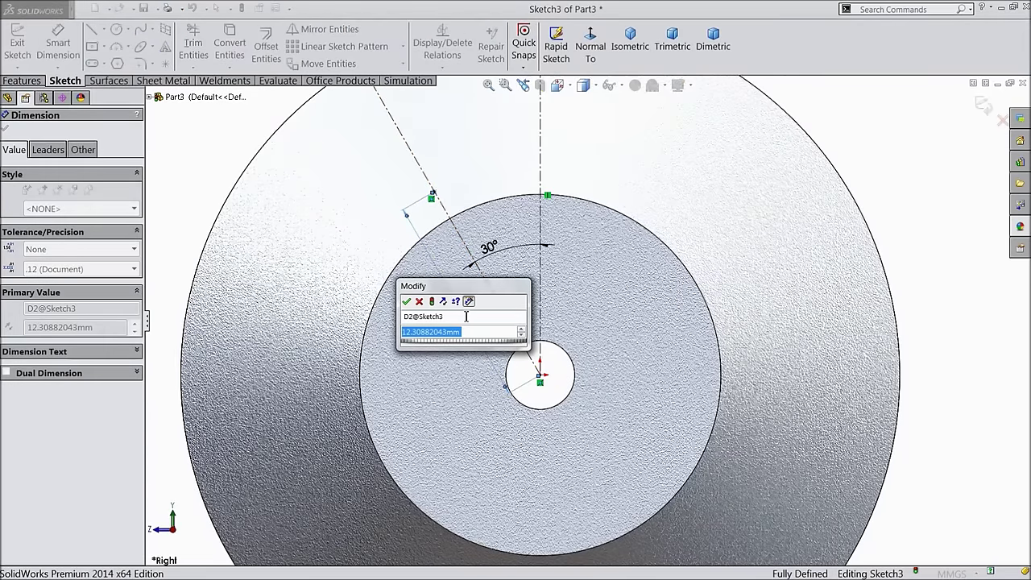
type("9")
left_click(406, 303)
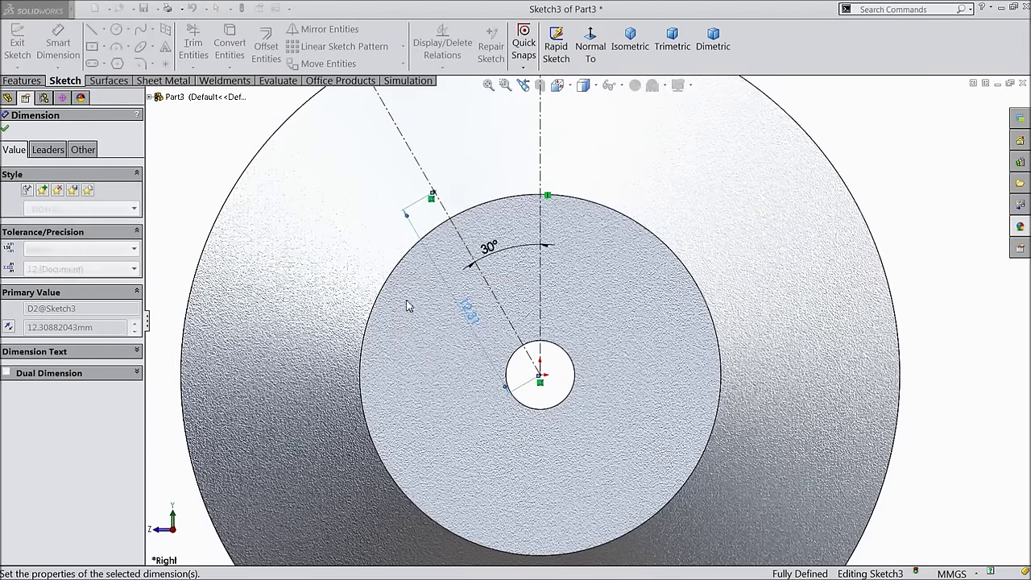
key("z")
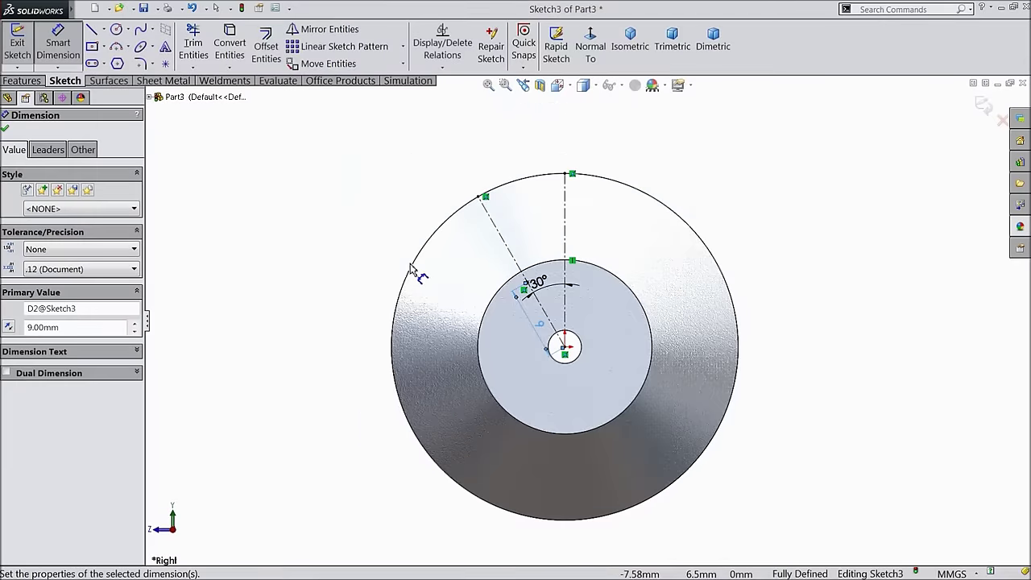
left_click(4, 129)
Step: Sketch an ellipse centered on the slanted centerline, its major radius about 7.8 mm along that line and ending at the sketch point
left_click(150, 50)
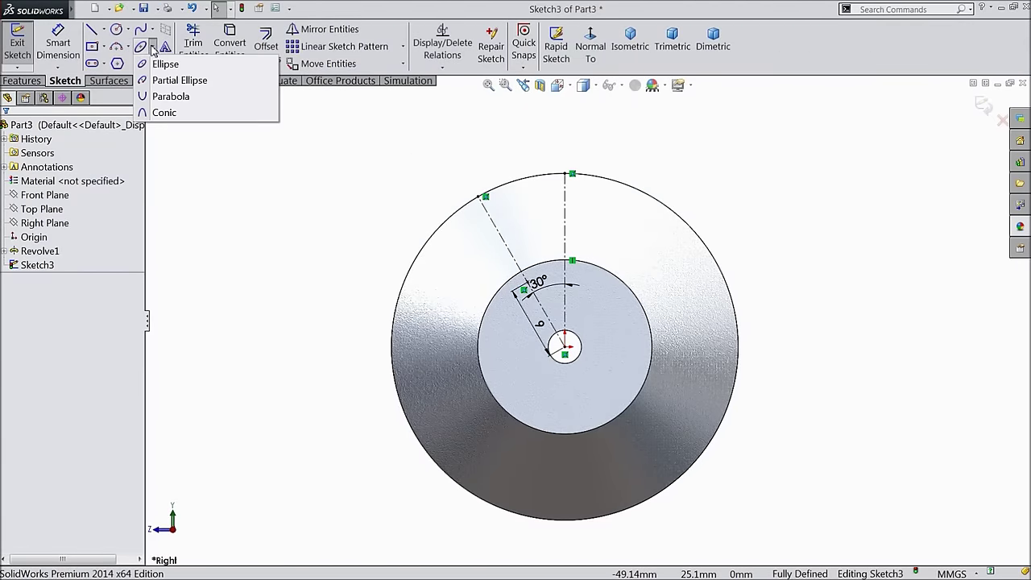
left_click(162, 62)
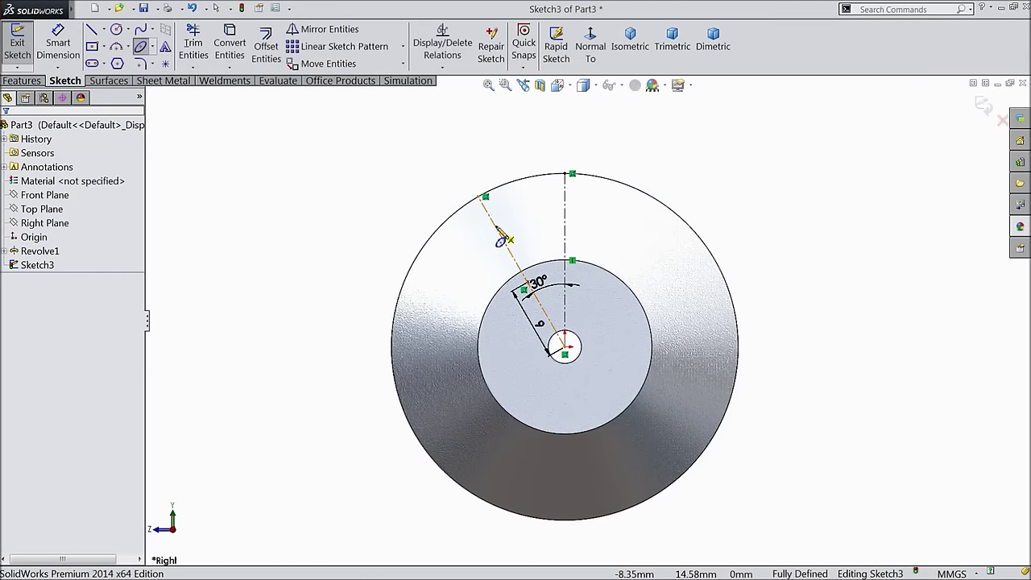
left_click(497, 229)
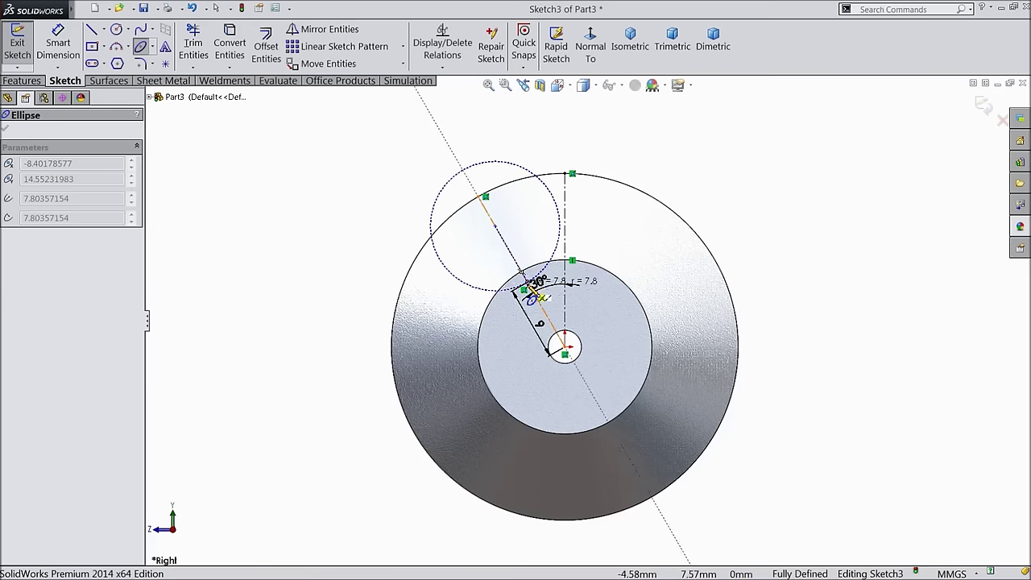
left_click(524, 276)
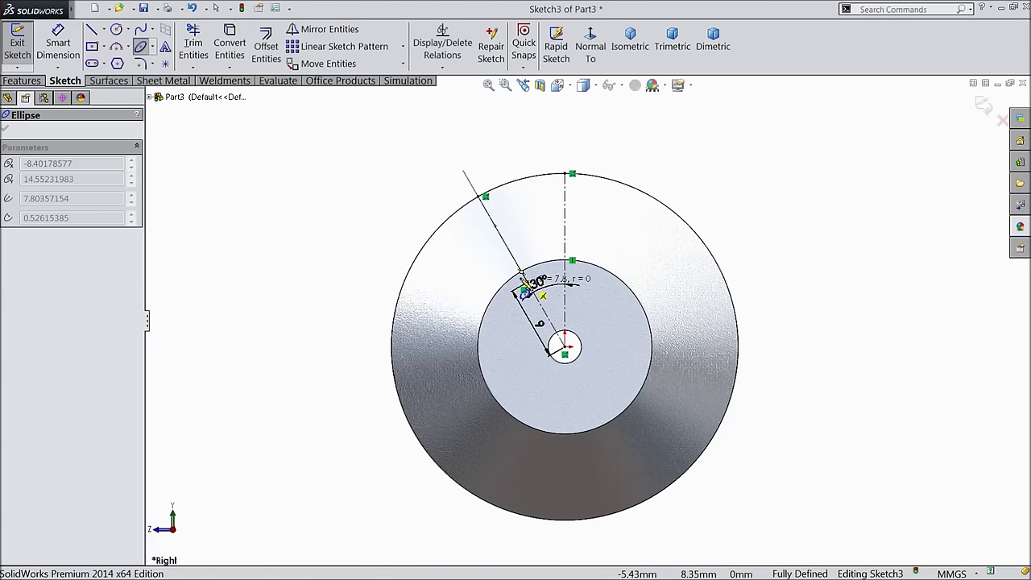
left_click(462, 262)
right_click(280, 249)
left_click(297, 134)
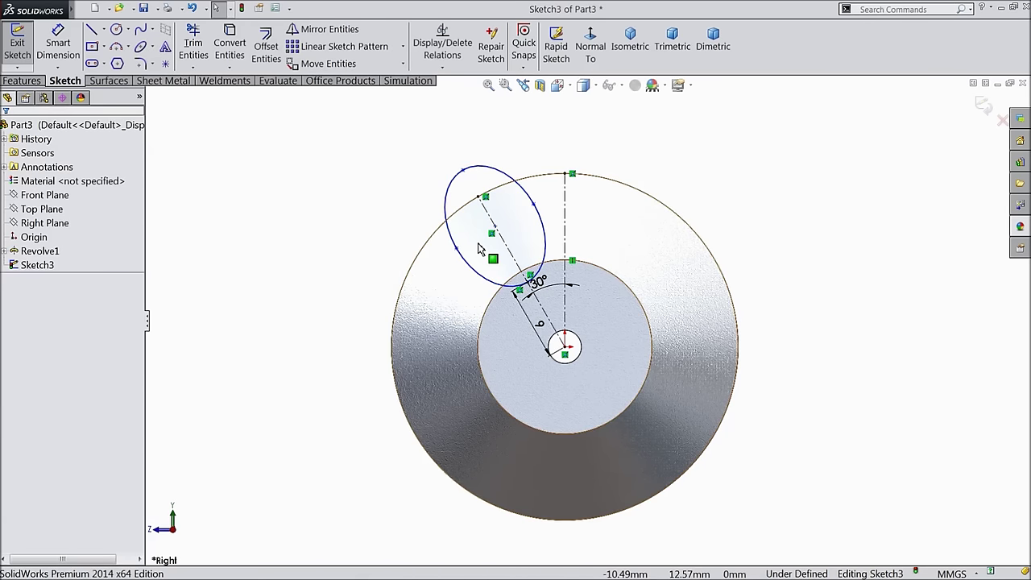
Step: Dimension the ellipse's full width between its two minor-axis points as 13.66 mm
scroll(566, 228, "down", 4)
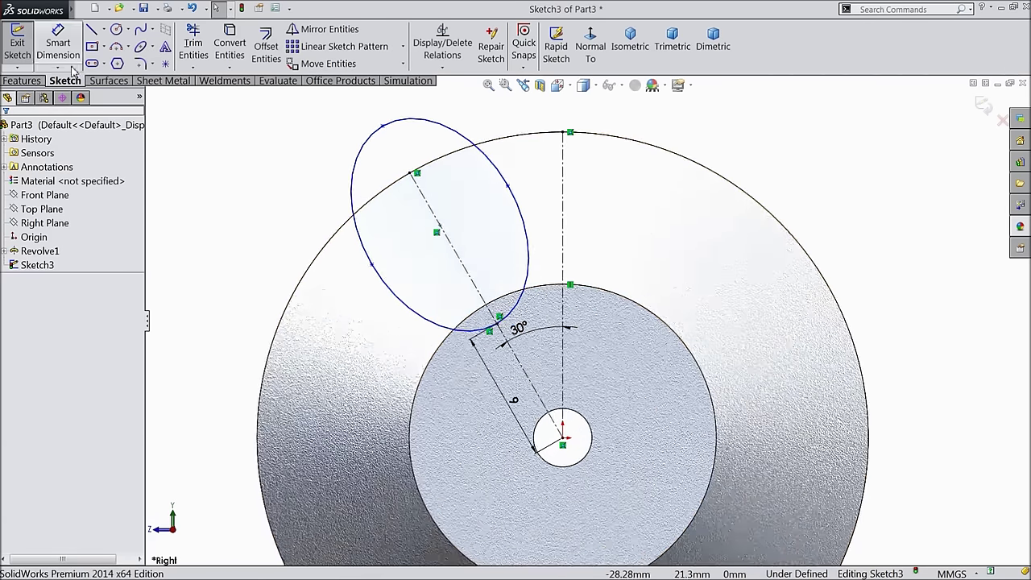
left_click(58, 45)
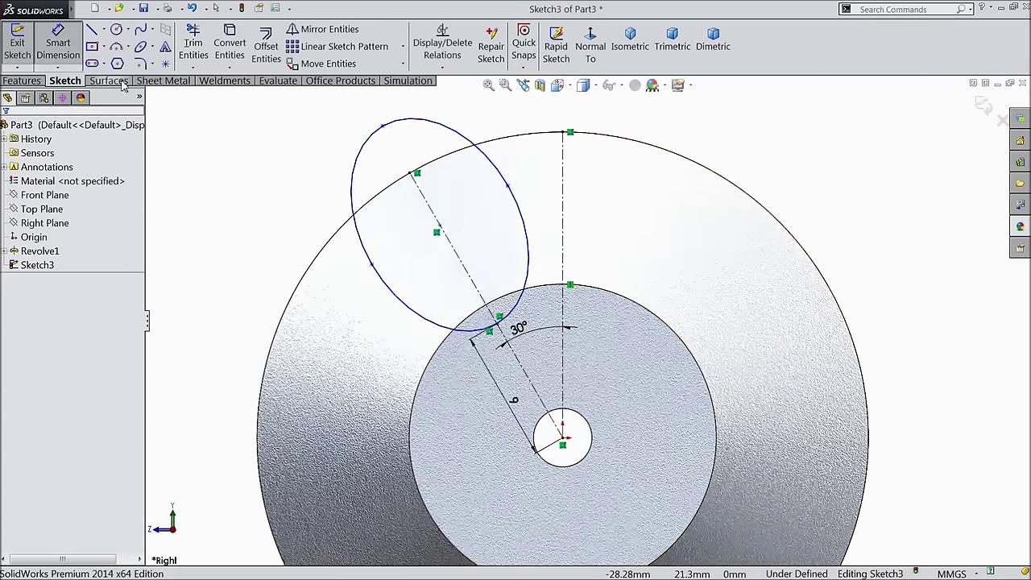
left_click(508, 186)
left_click(371, 264)
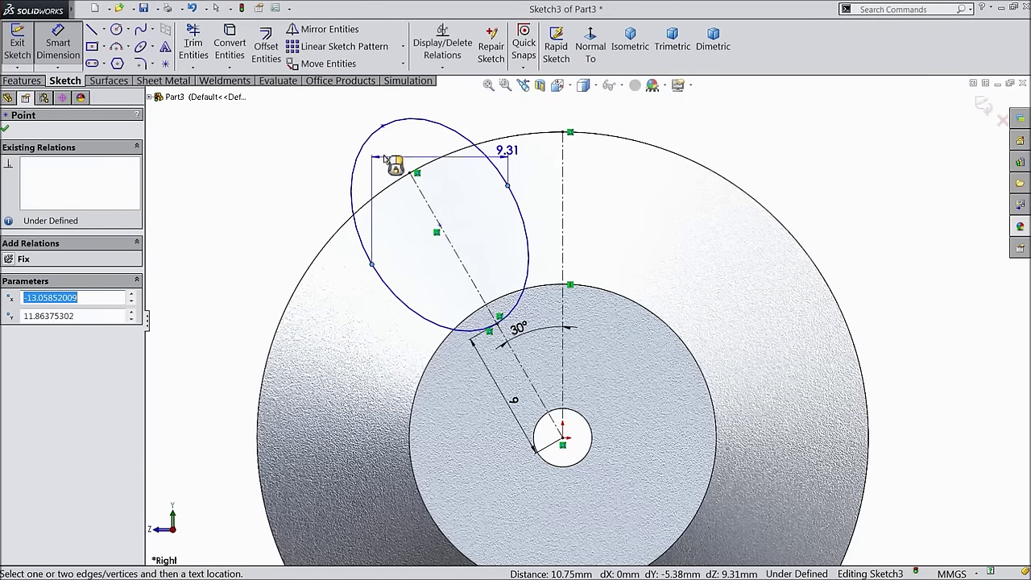
left_click(337, 138)
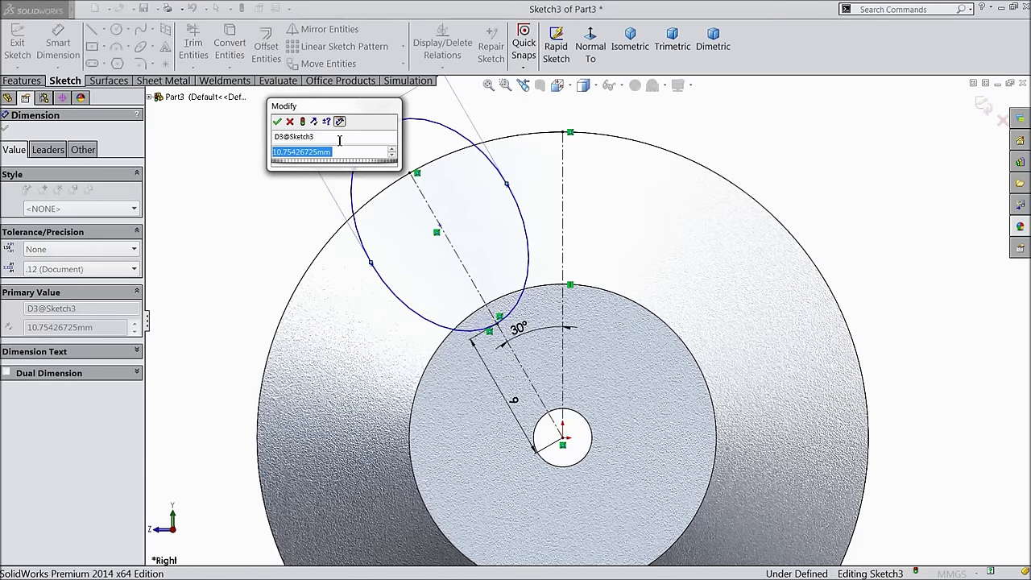
type("13.")
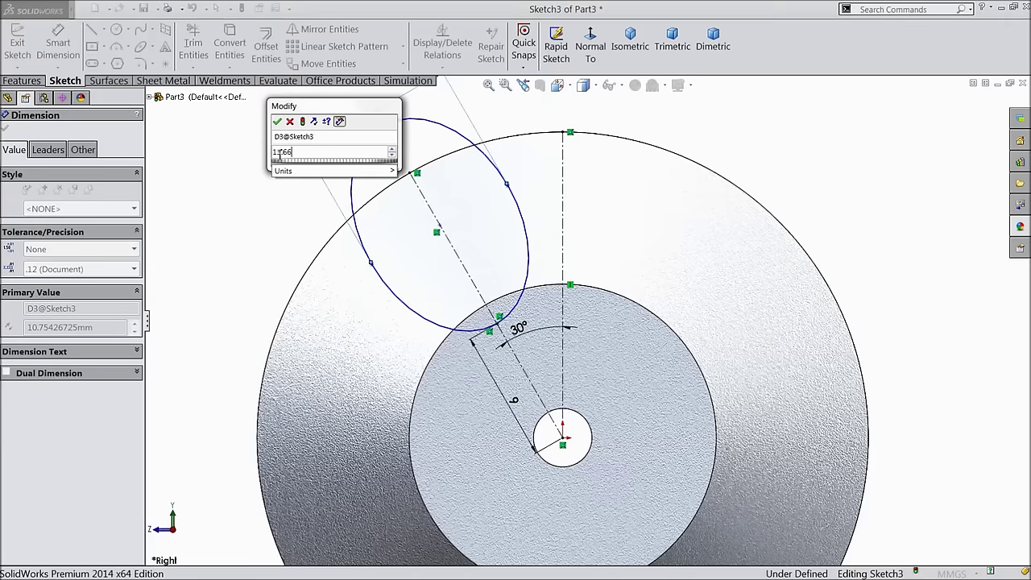
type("66")
left_click(278, 120)
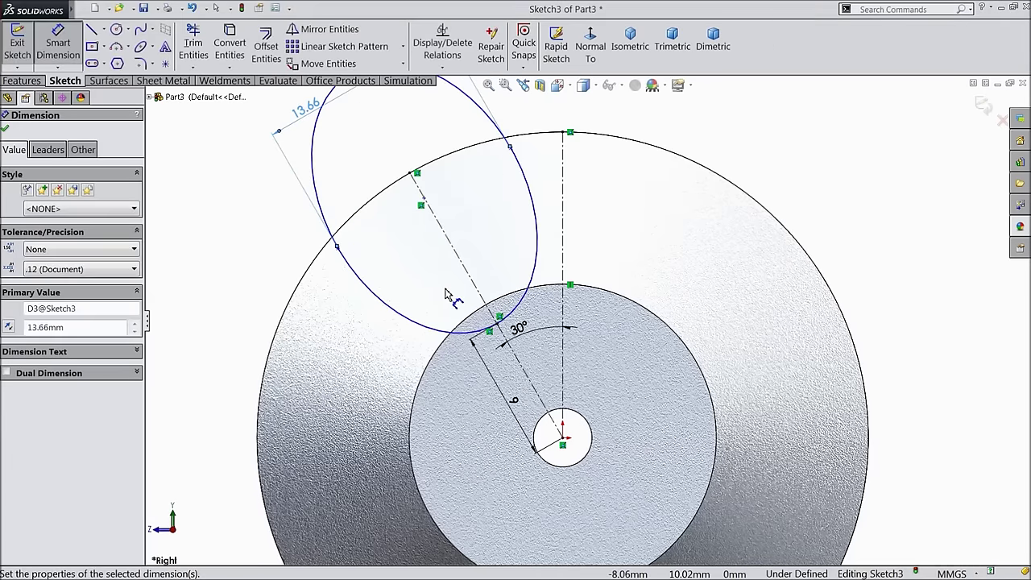
Step: Dimension the ellipse's major radius from its center to its outer end as 19.19 mm
scroll(453, 292, "up", 1)
left_click(451, 220)
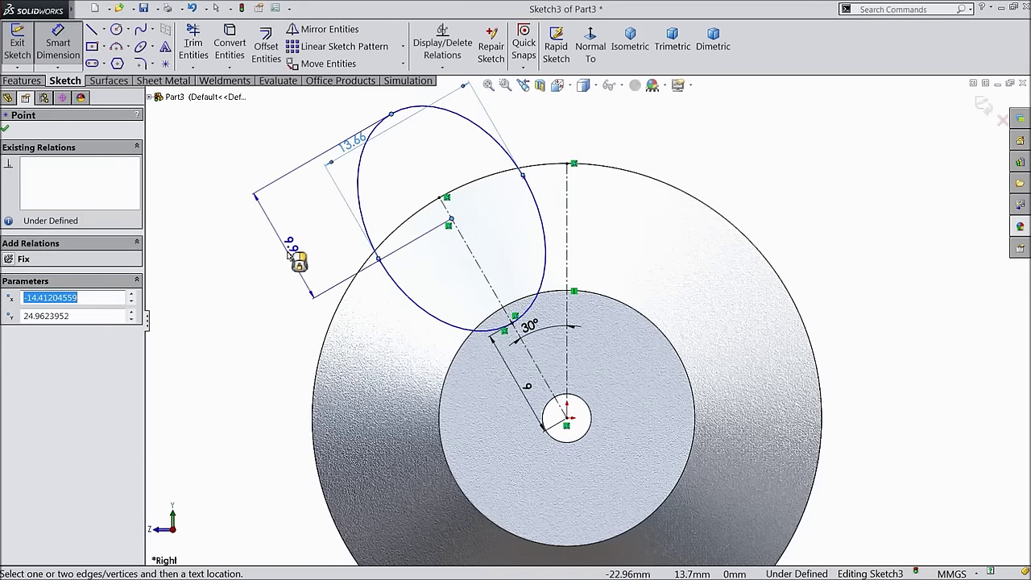
left_click(293, 256)
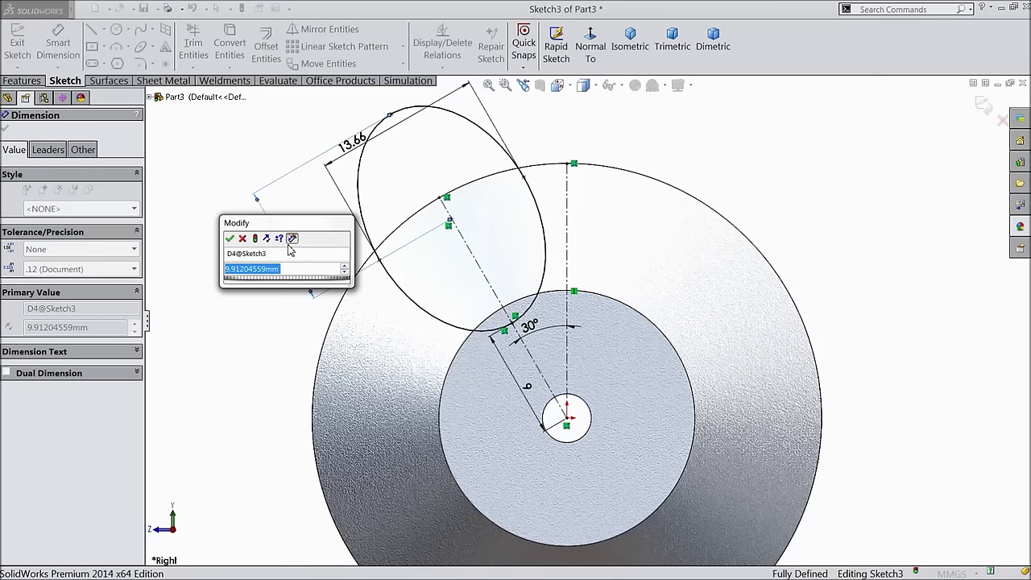
type("19")
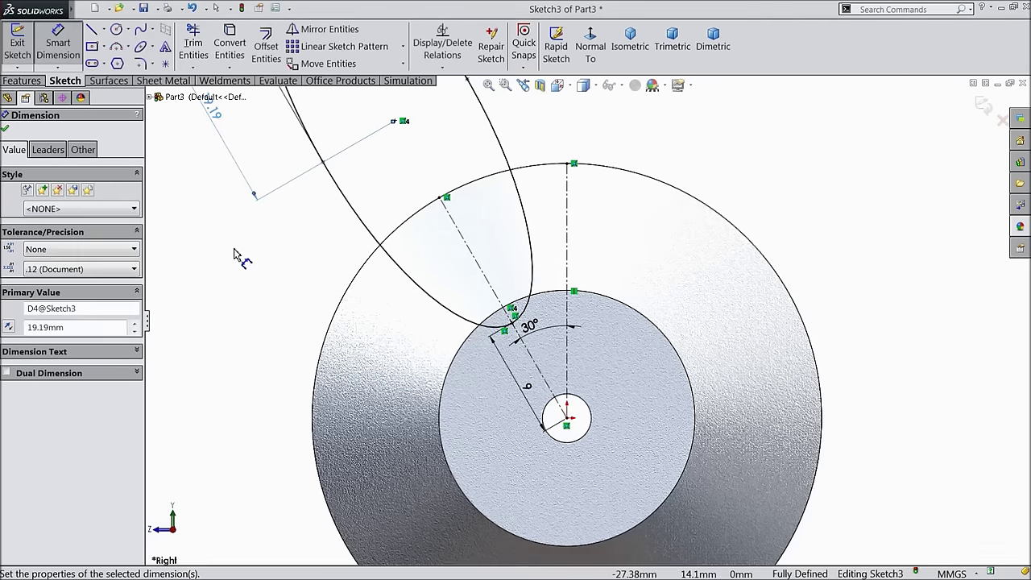
scroll(448, 270, "up", 2)
scroll(454, 225, "down", 1)
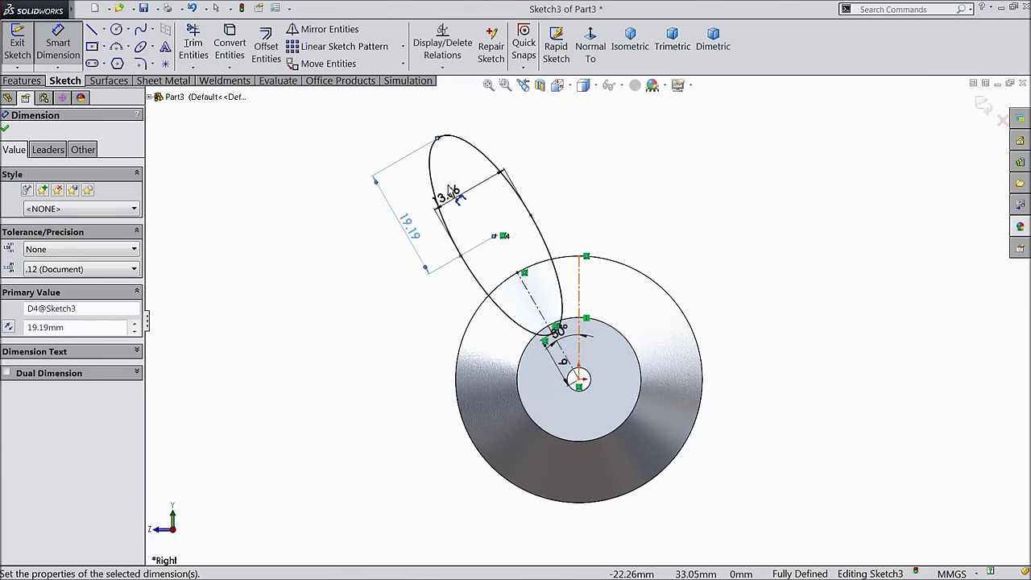
left_click(433, 113)
scroll(564, 299, "down", 3)
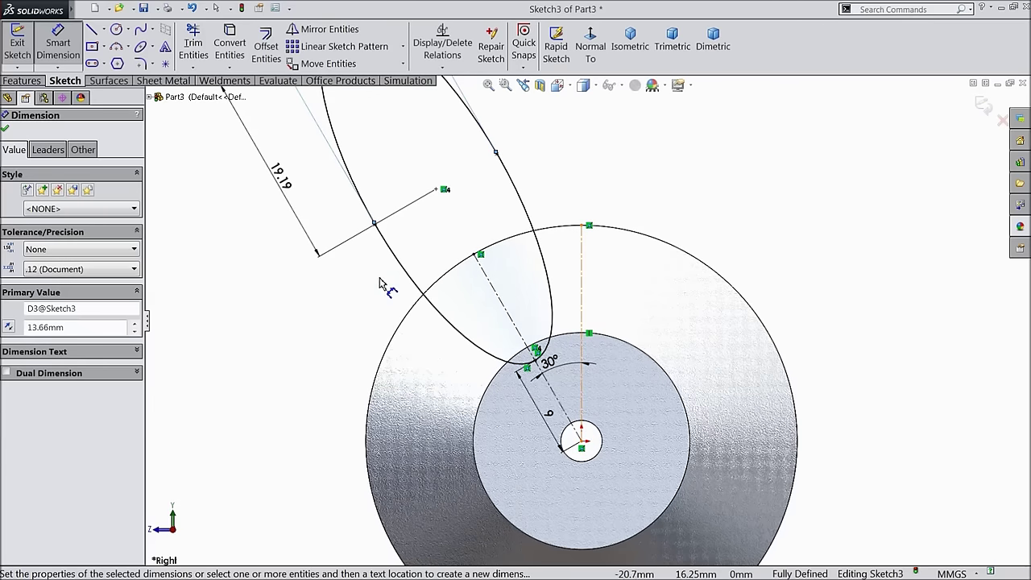
left_click(4, 130)
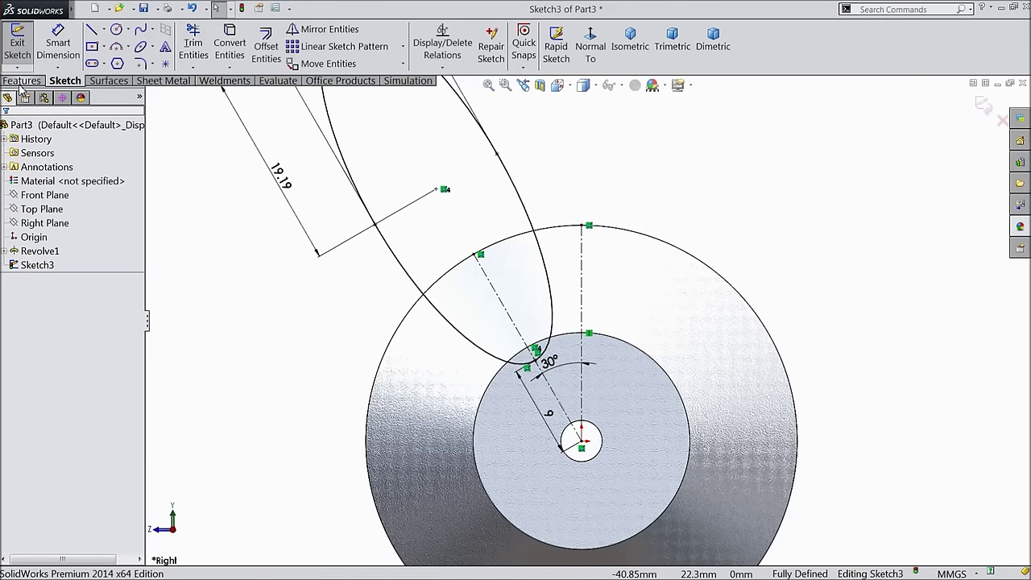
Step: Cut-extrude the ellipse into the wheel's front face with a Blind depth of 5.9 mm
left_click(22, 81)
left_click(223, 46)
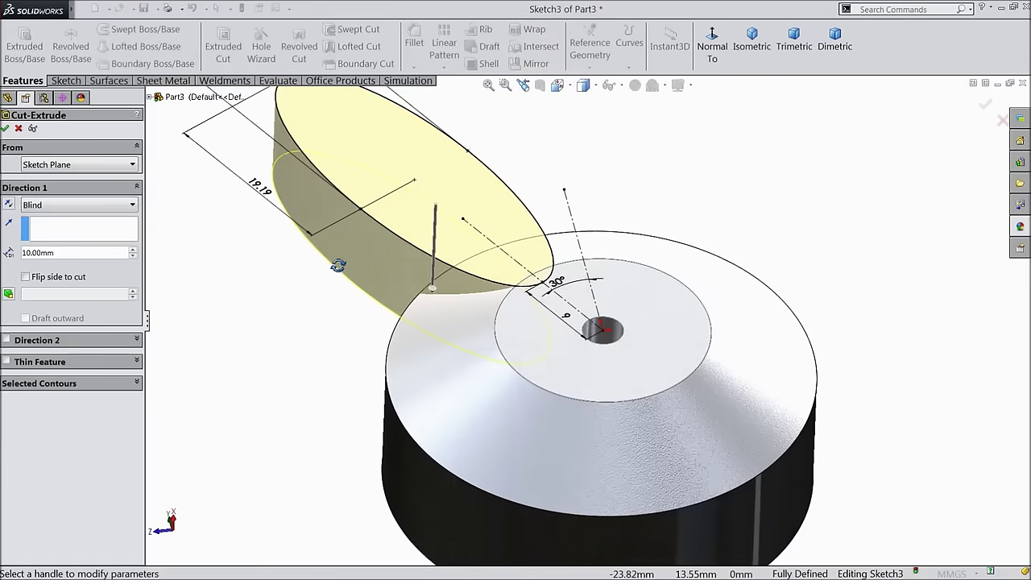
left_click(50, 206)
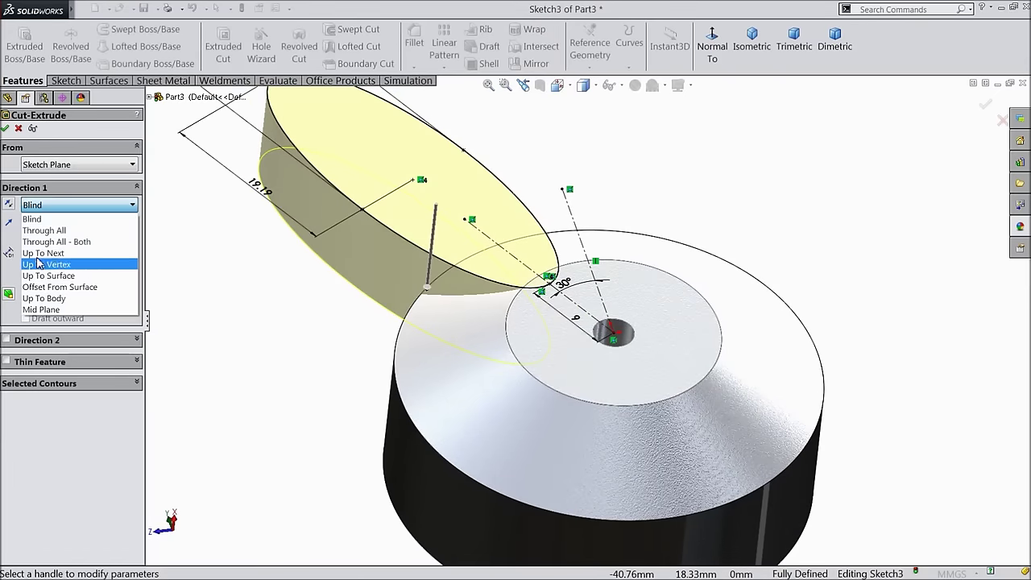
left_click(55, 219)
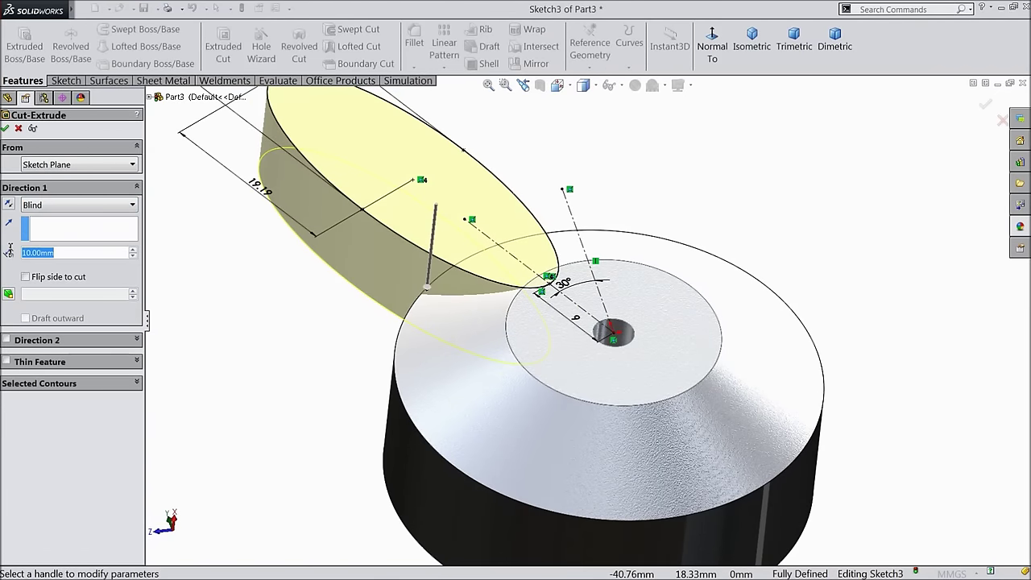
type("5.9")
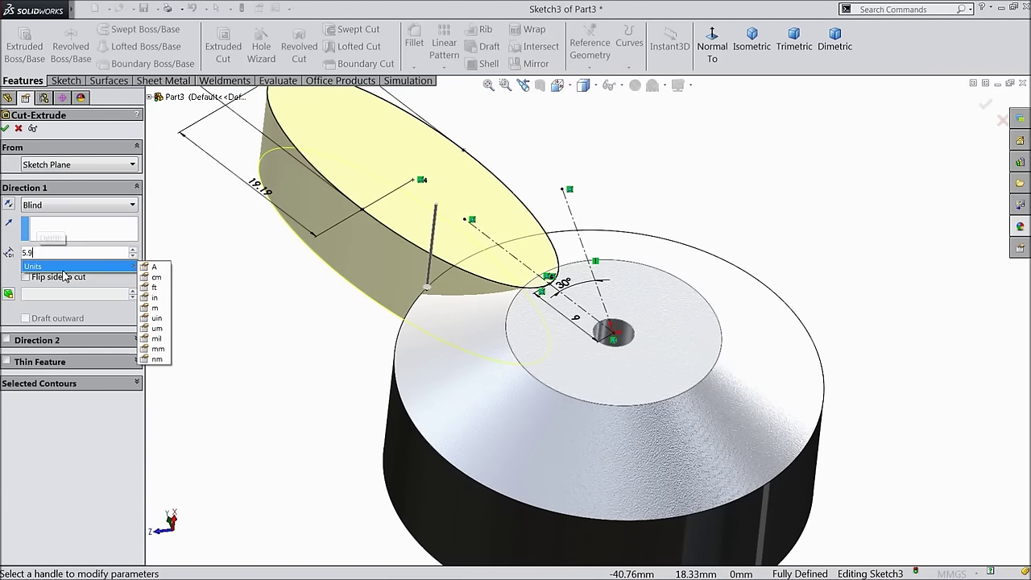
key("Return")
mouse_move(253, 346)
middle_mouse_down()
mouse_move(336, 333)
mouse_move(354, 279)
mouse_move(272, 345)
middle_mouse_up()
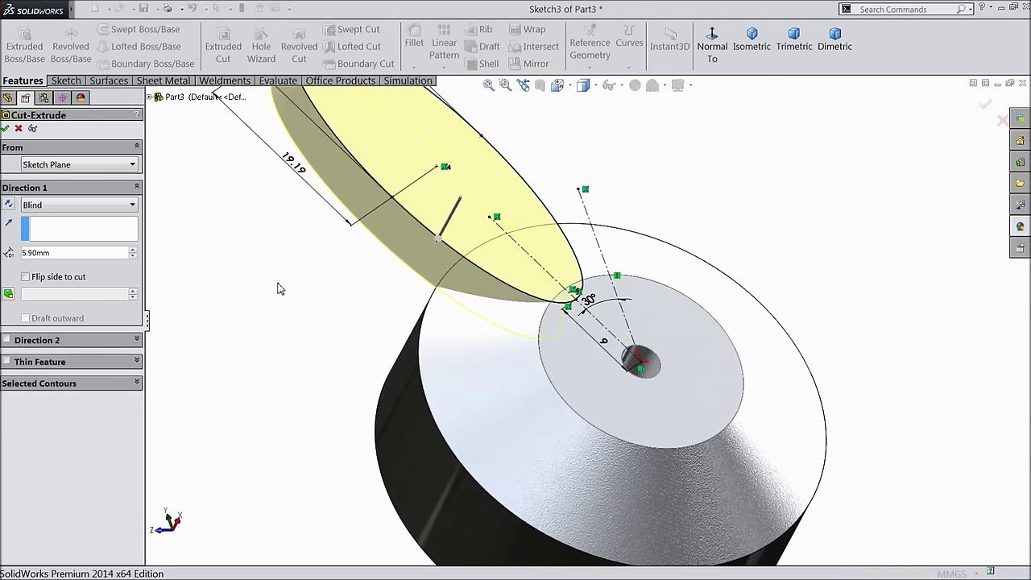
key("Return")
Step: Chamfer the three front edges around the elliptical cut with a 1 mm distance at 45°
middle_click_drag(299, 299, 283, 345)
scroll(633, 401, "up", 4)
scroll(689, 368, "down", 3)
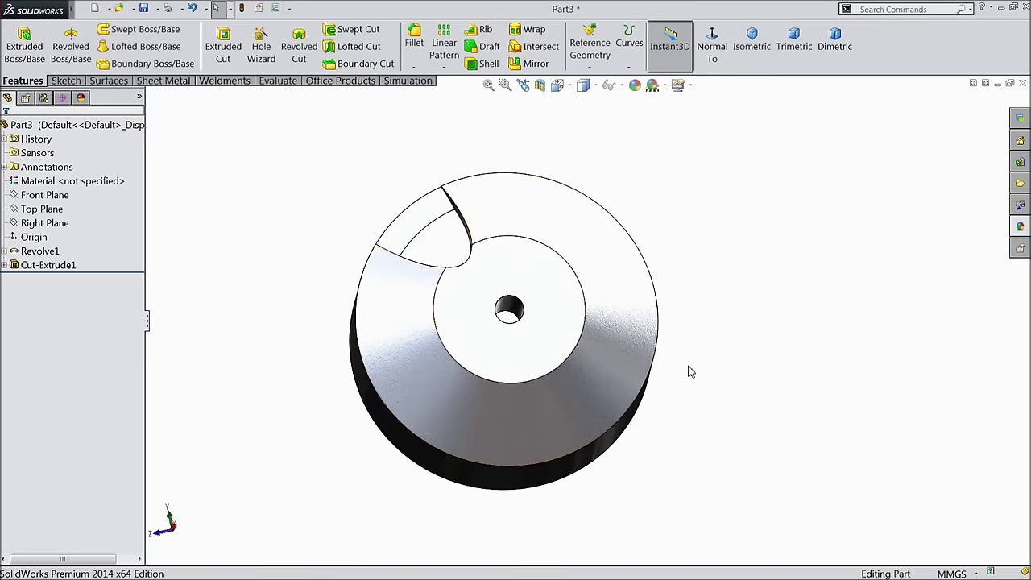
left_click(415, 68)
left_click(427, 95)
type("1")
key("Return")
scroll(575, 288, "down", 3)
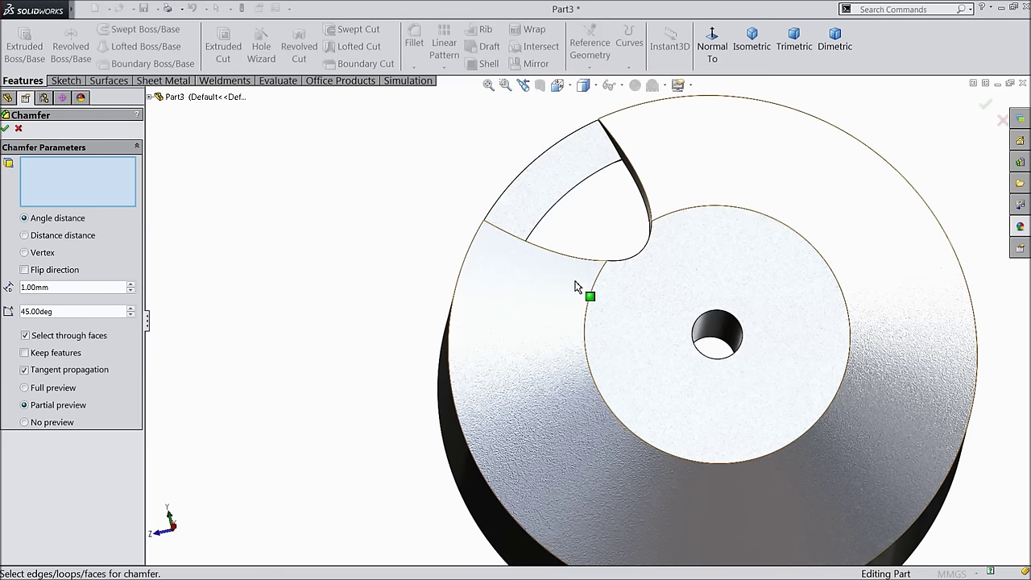
left_click(652, 204)
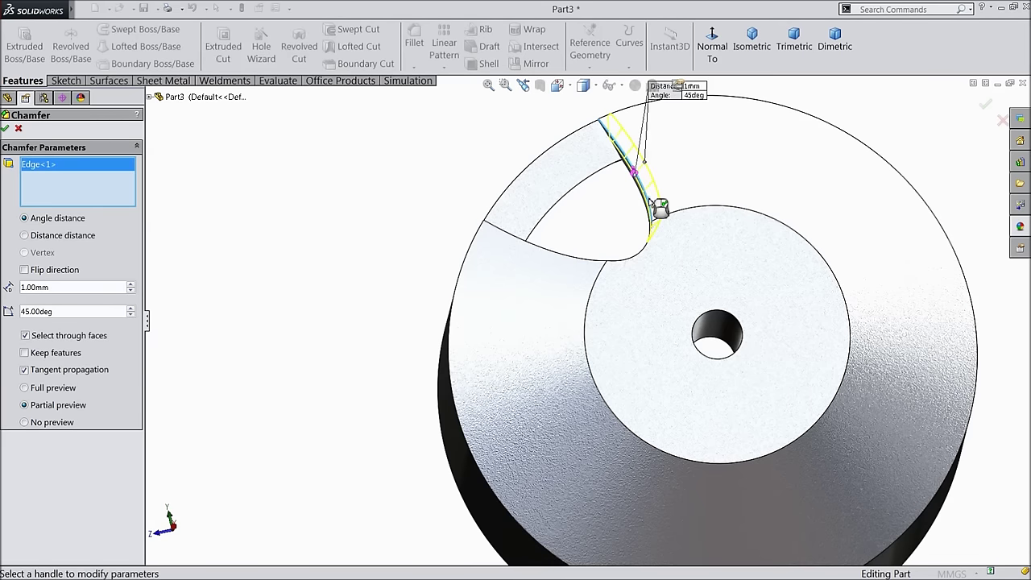
left_click(642, 257)
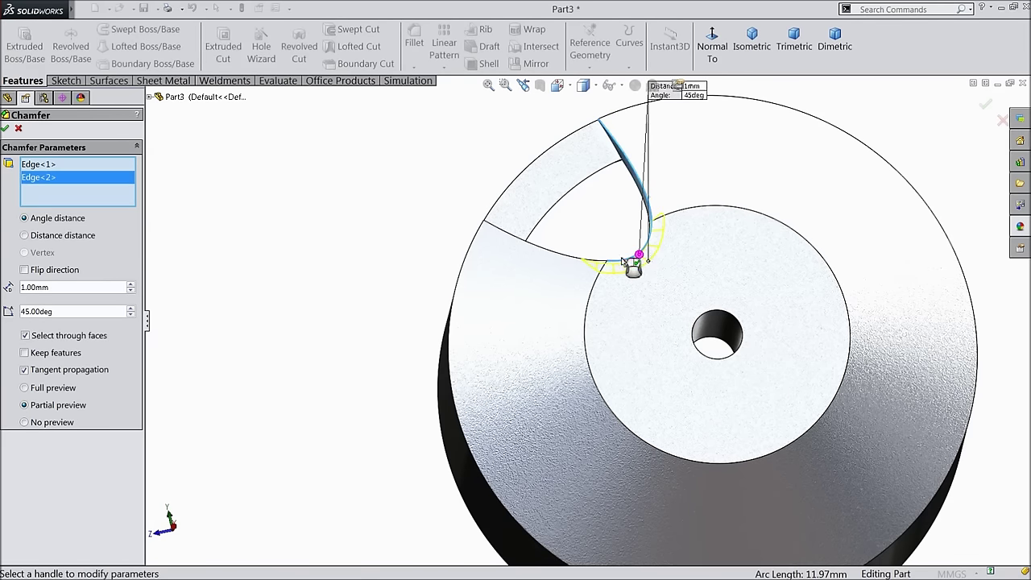
left_click(567, 261)
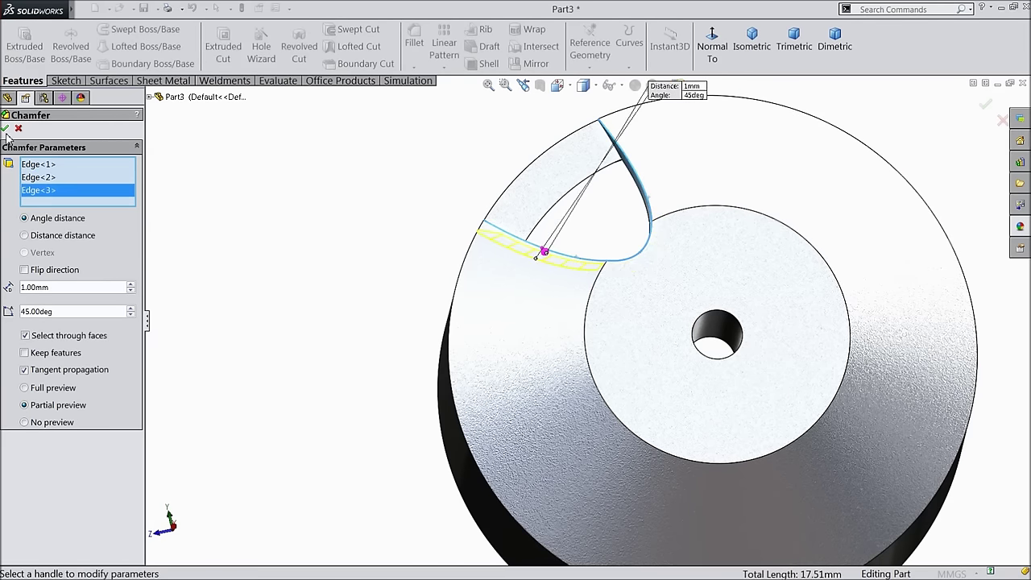
key("Return")
Step: Circular-pattern the chamfer and the elliptical cut around the center hole's face with 6 equally spaced instances over 360°
scroll(369, 261, "up", 3)
middle_click_drag(368, 267, 371, 237)
scroll(387, 255, "up", 2)
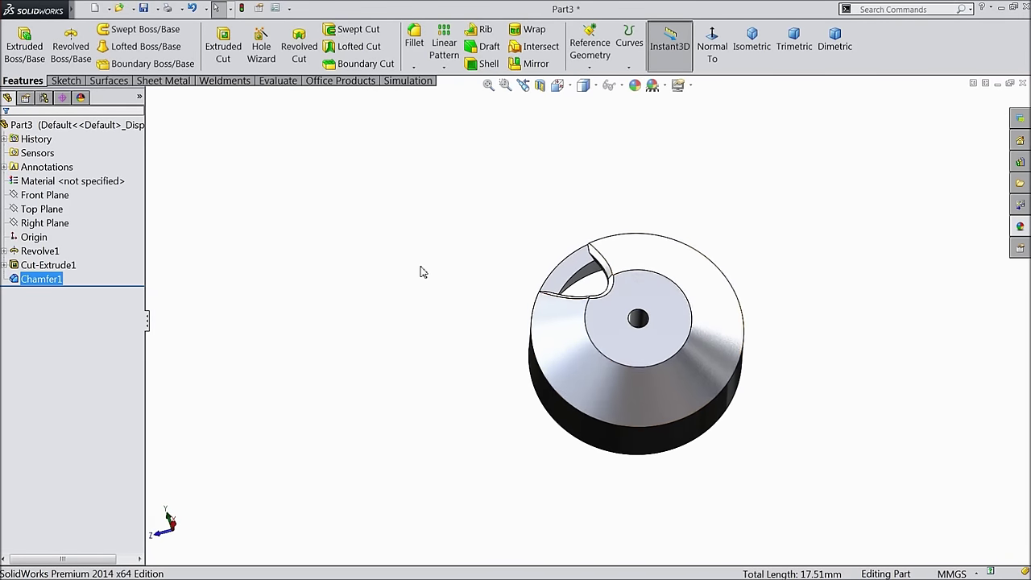
scroll(697, 324, "down", 2)
scroll(626, 349, "down", 2)
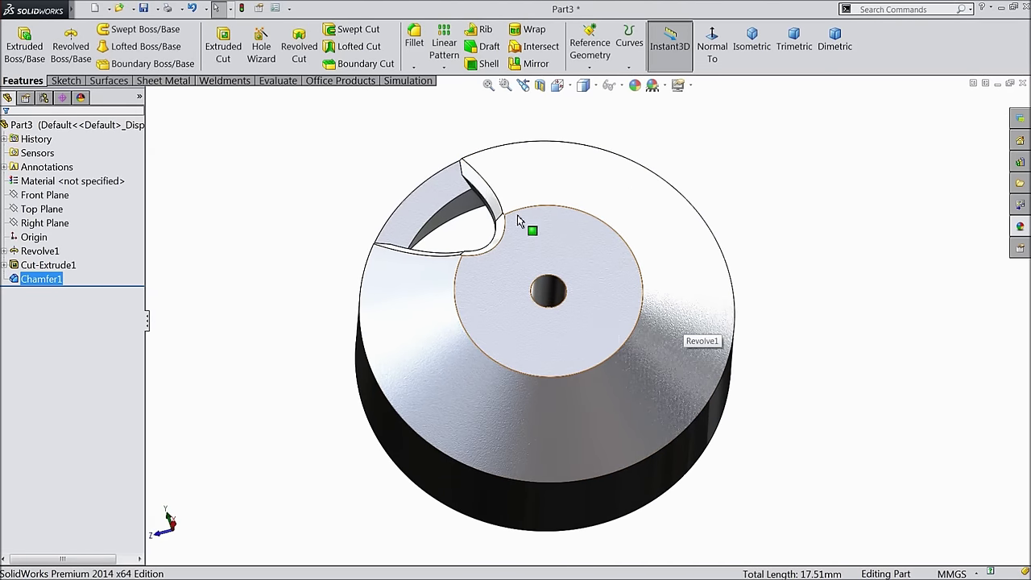
left_click(445, 68)
left_click(461, 94)
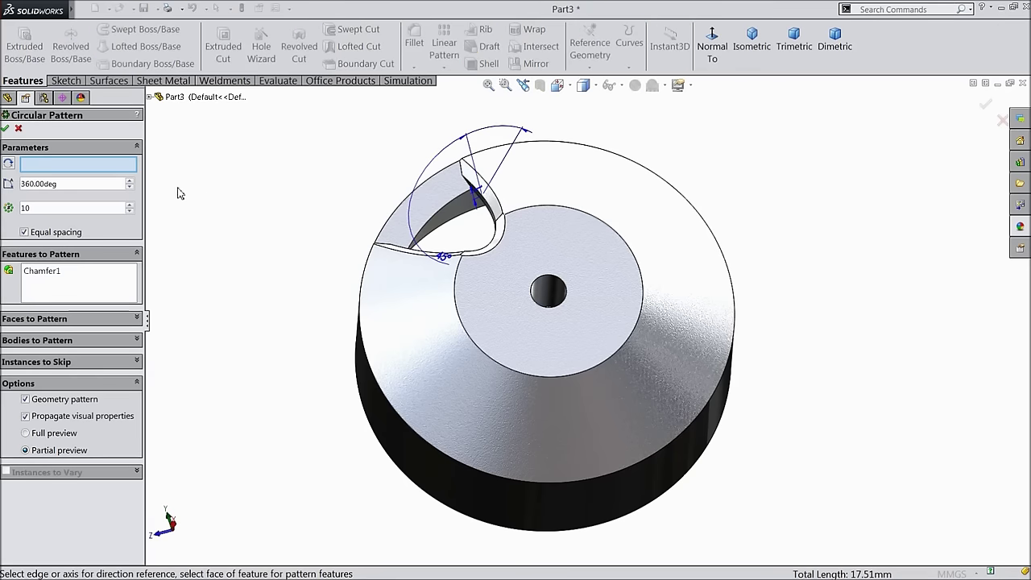
left_click(551, 294)
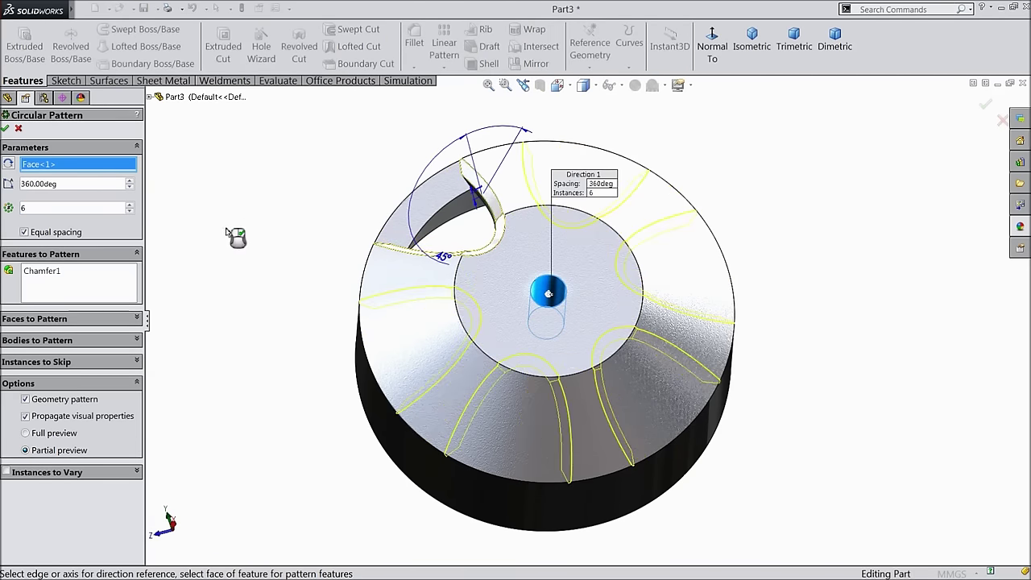
left_click(87, 272)
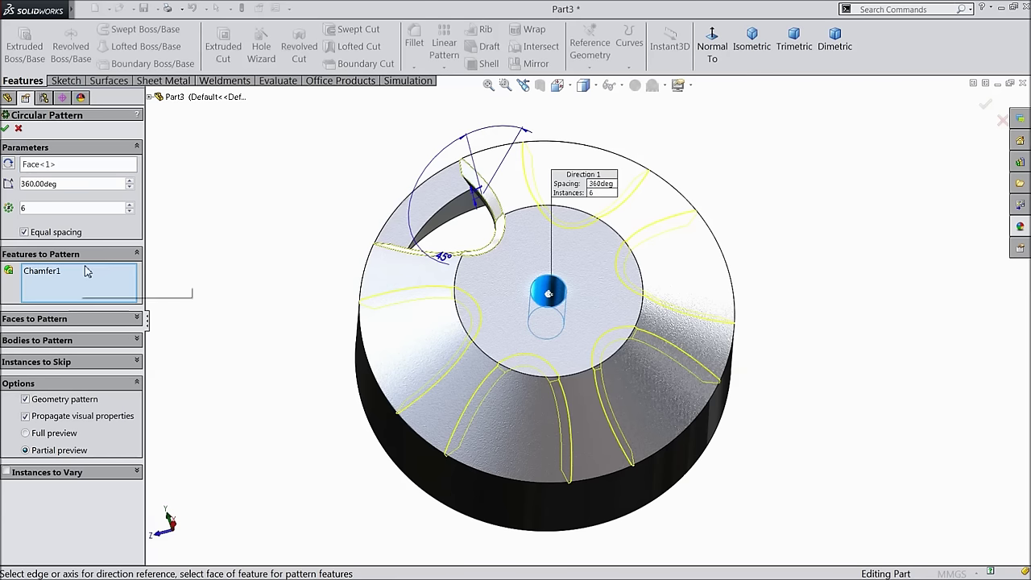
left_click(150, 97)
left_click(191, 238)
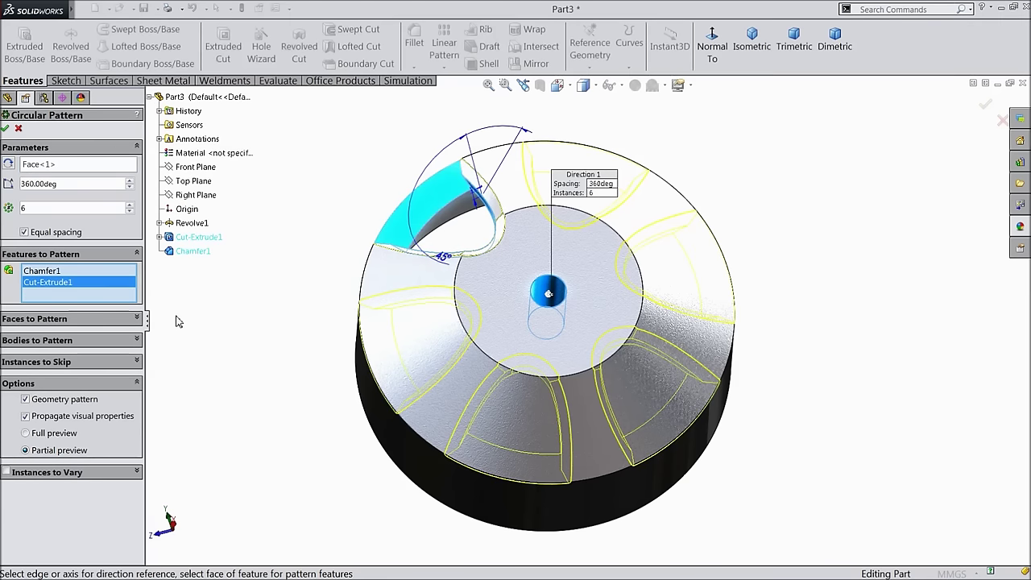
left_click(5, 129)
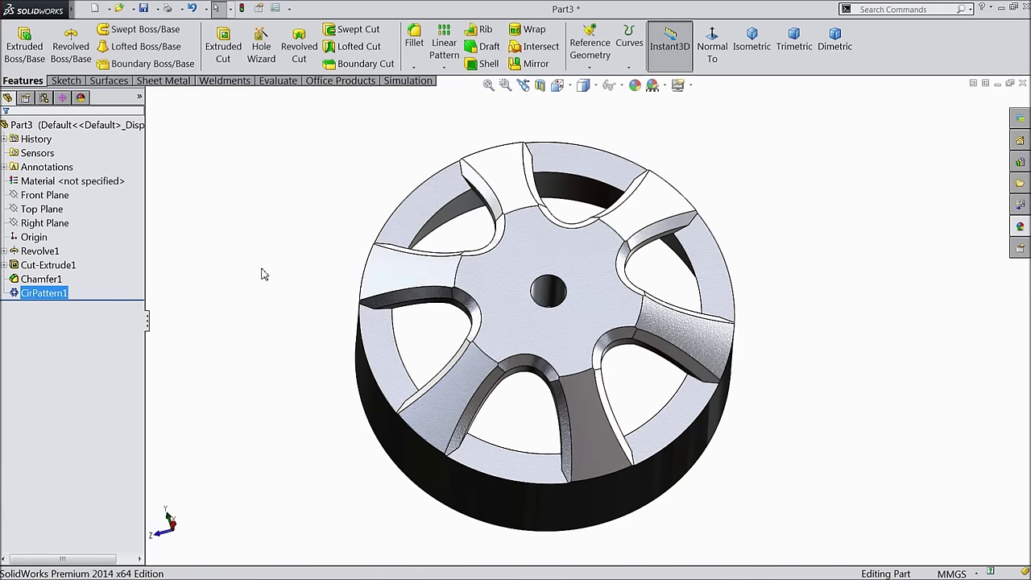
Step: Create a reference plane parallel to the Front Plane and tangent to the rim's inner cylindrical face
middle_click_drag(258, 268, 294, 374)
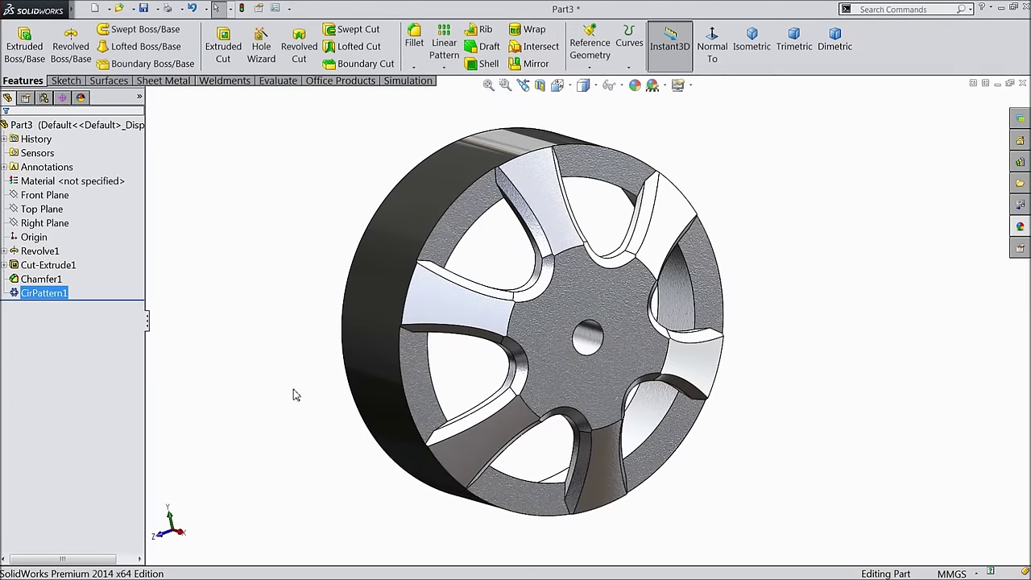
mouse_move(314, 334)
middle_mouse_down()
mouse_move(299, 330)
mouse_move(330, 335)
middle_mouse_up()
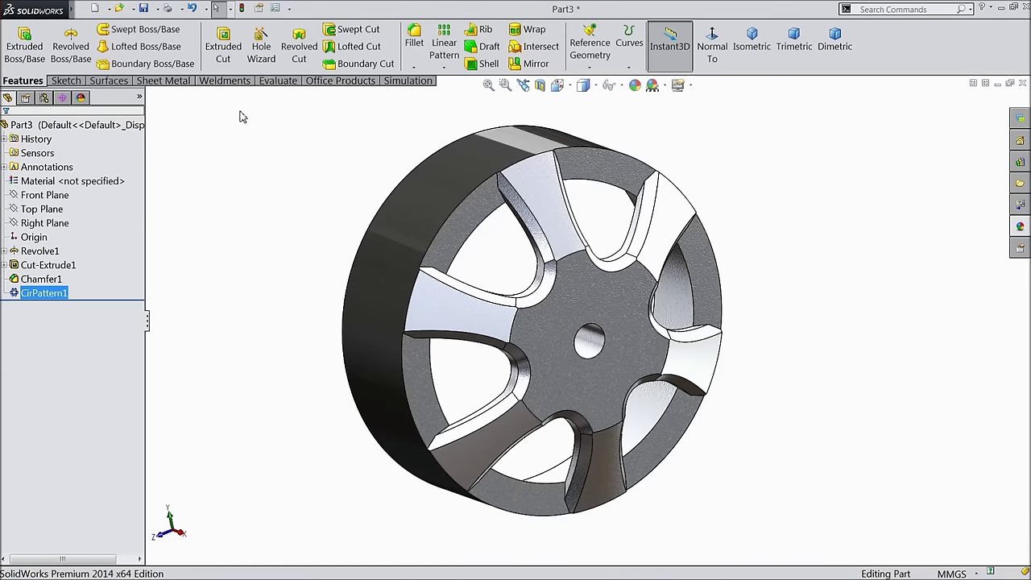
left_click(68, 195)
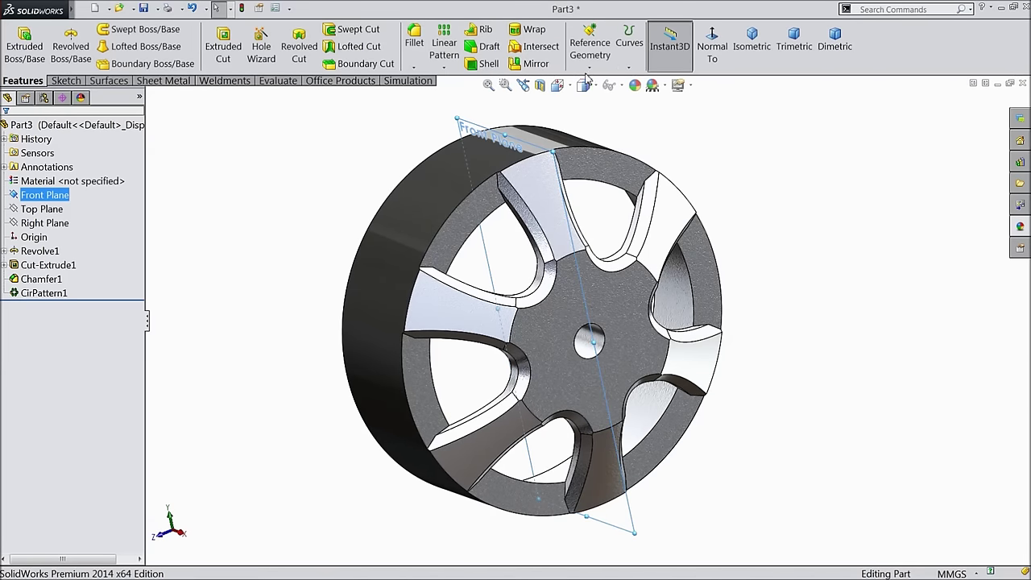
left_click(591, 68)
left_click(598, 82)
middle_click_drag(329, 264, 496, 272)
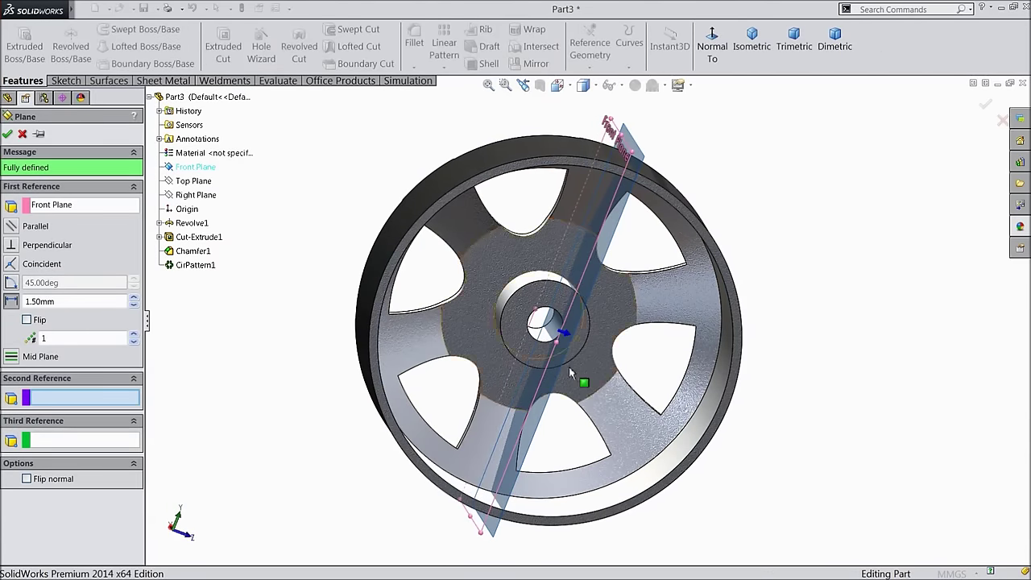
left_click(701, 391)
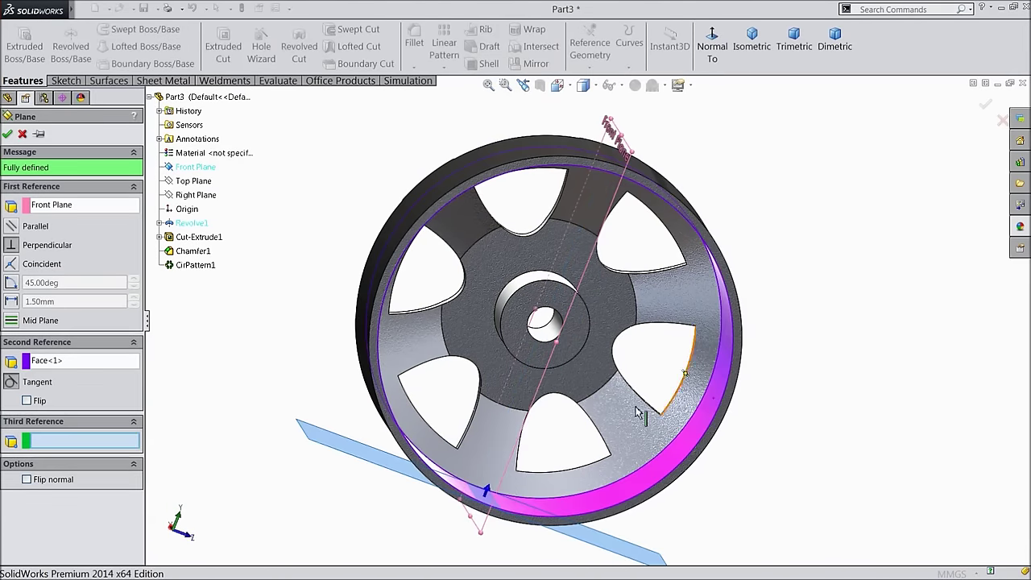
scroll(552, 399, "up", 3)
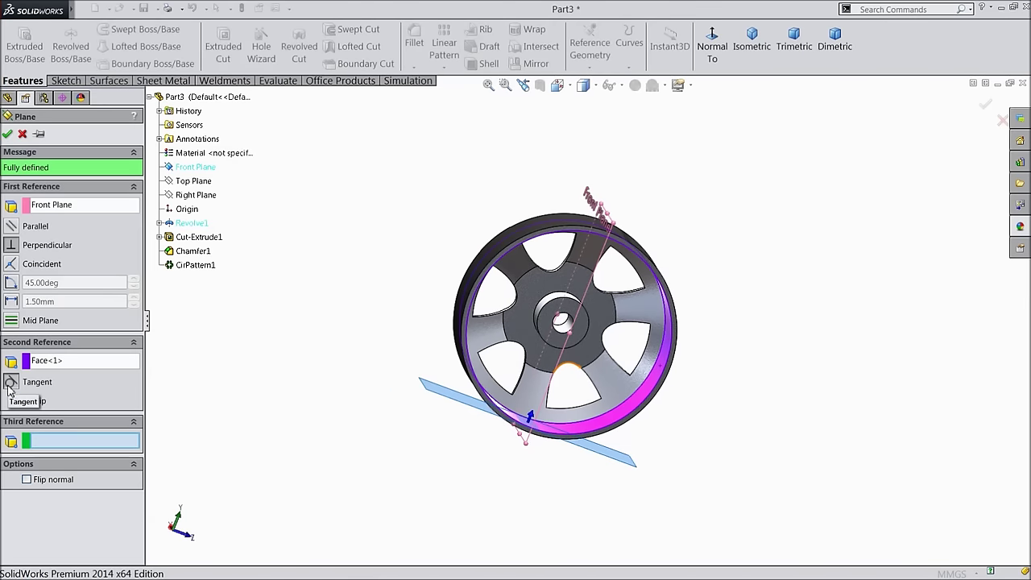
middle_click_drag(338, 379, 334, 349)
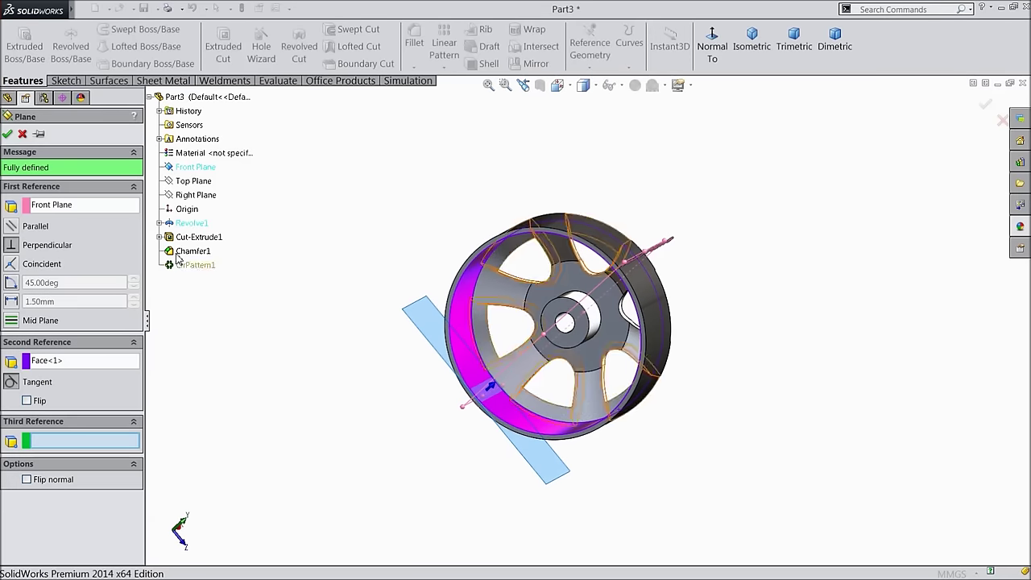
left_click(11, 227)
middle_click_drag(425, 310, 432, 288)
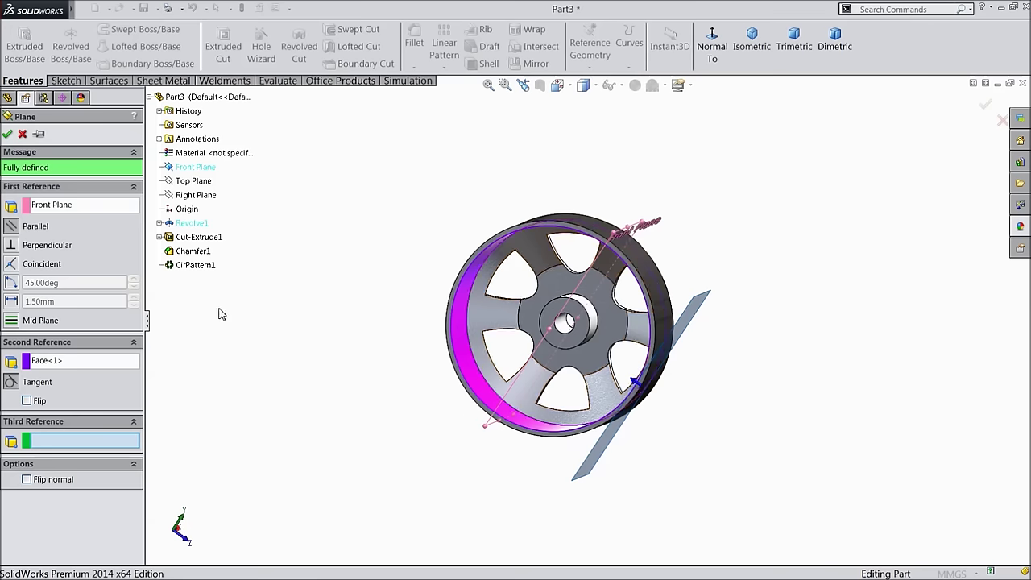
left_click(10, 135)
Step: Start a sketch on the new tangent plane and draw a horizontal centerline from the origin to the rim's rear edge
middle_click_drag(433, 327, 263, 291)
scroll(590, 339, "down", 3)
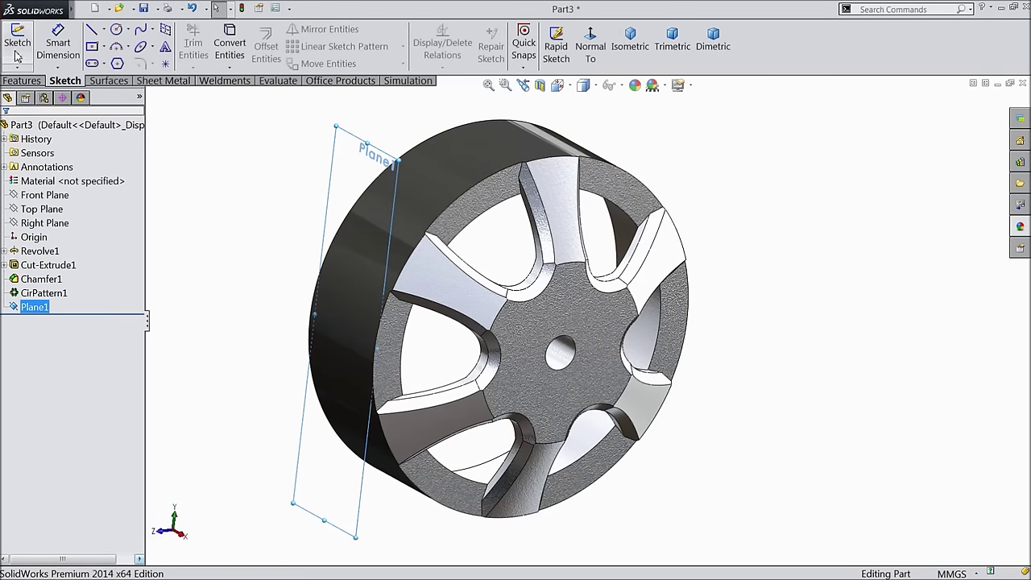
left_click(17, 50)
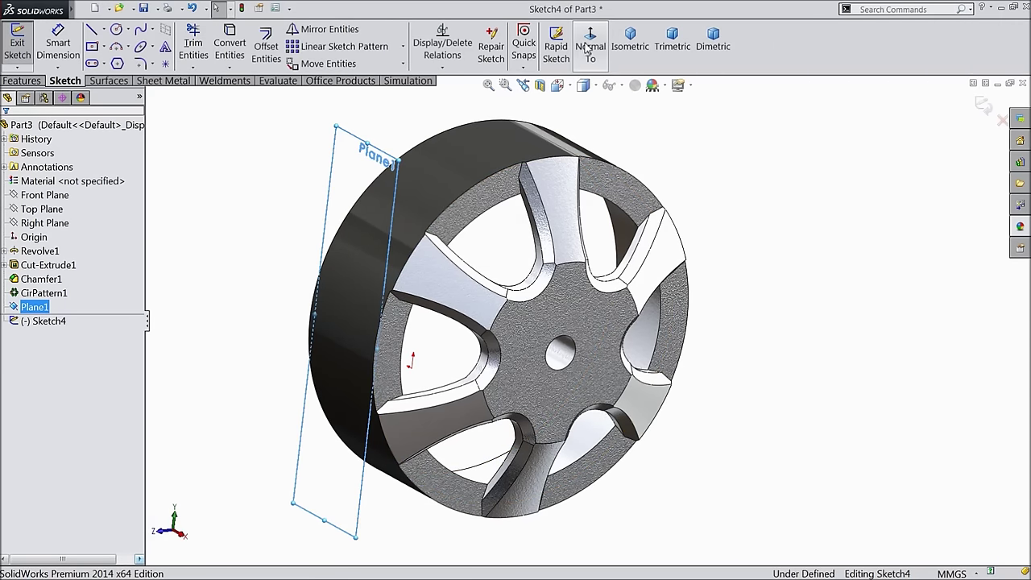
left_click(589, 48)
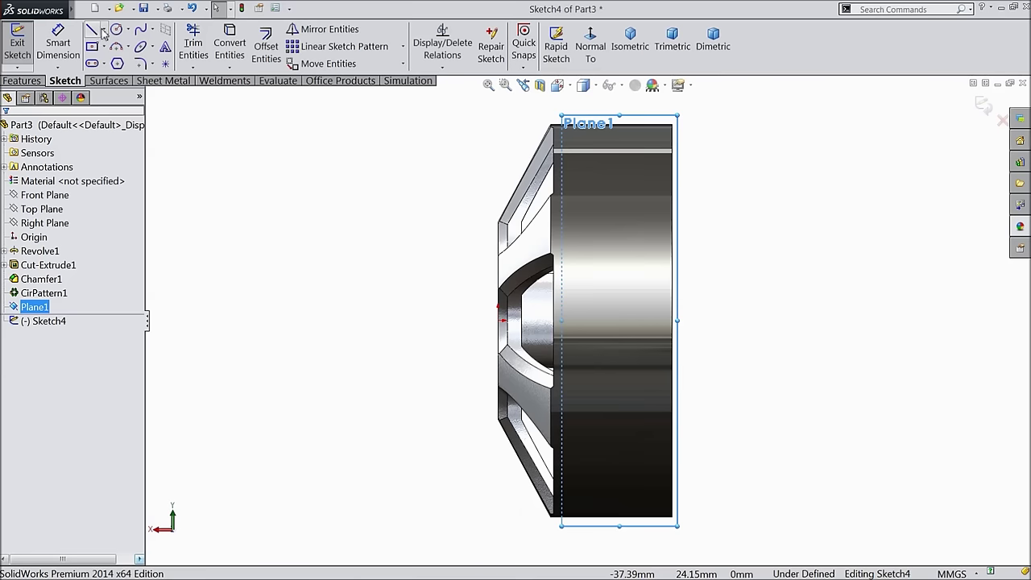
left_click(103, 31)
left_click(123, 59)
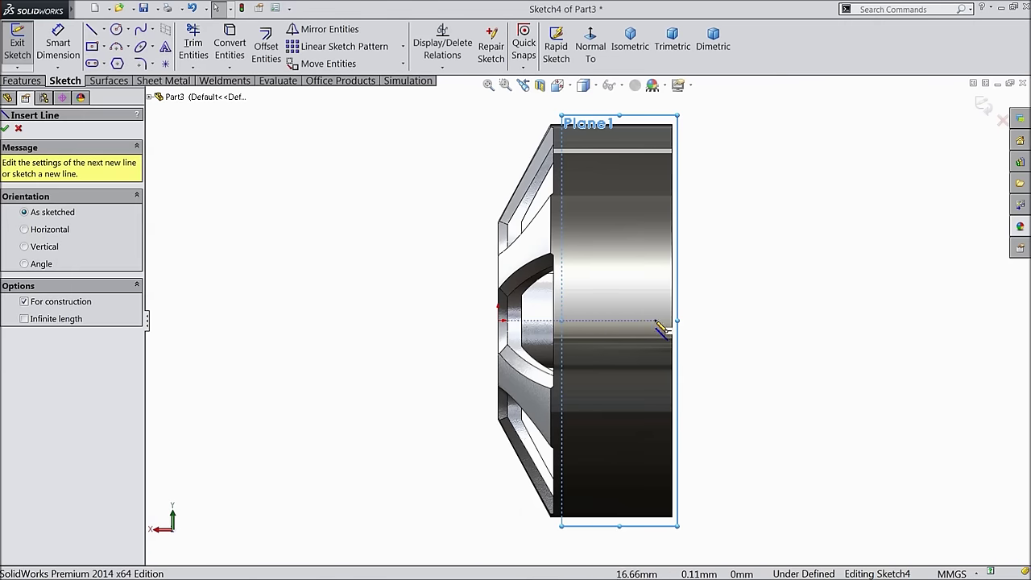
left_click(499, 320)
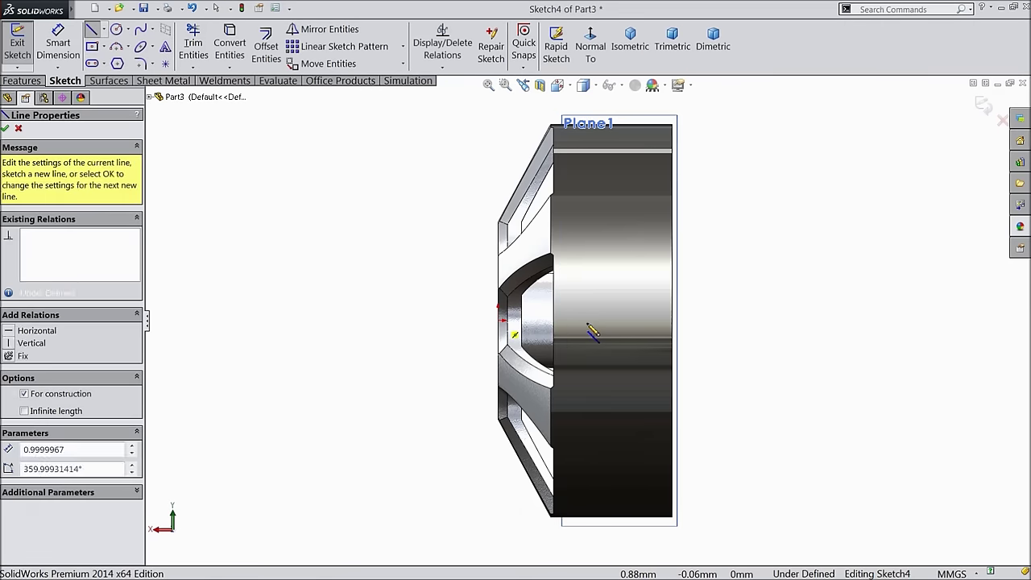
left_click(672, 320)
right_click(742, 322)
left_click(773, 106)
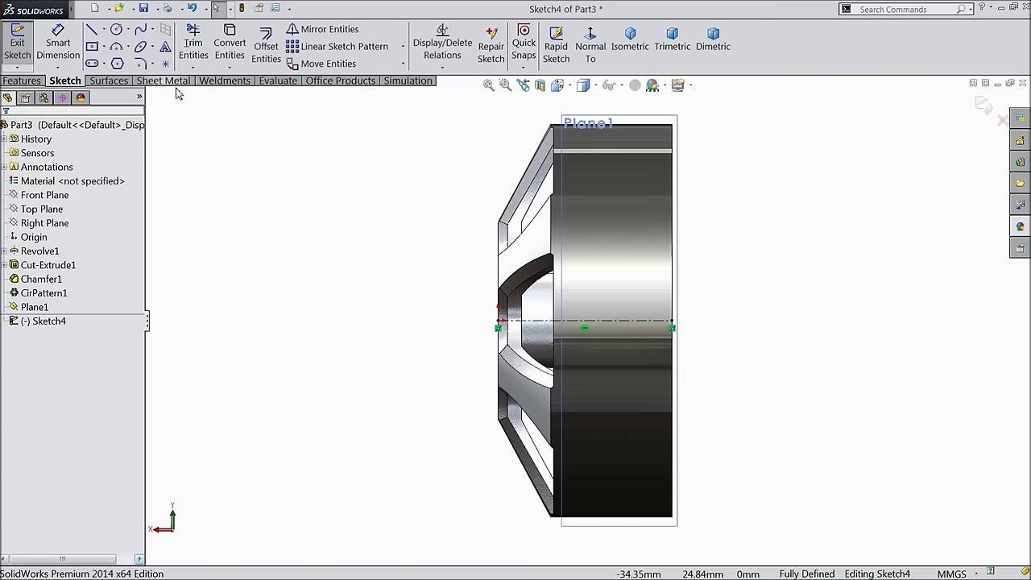
Step: Sketch a center rectangle about 9.6 mm wide and 15.1 mm high, centered on the centerline over the rim
left_click(92, 48)
scroll(681, 358, "down", 3)
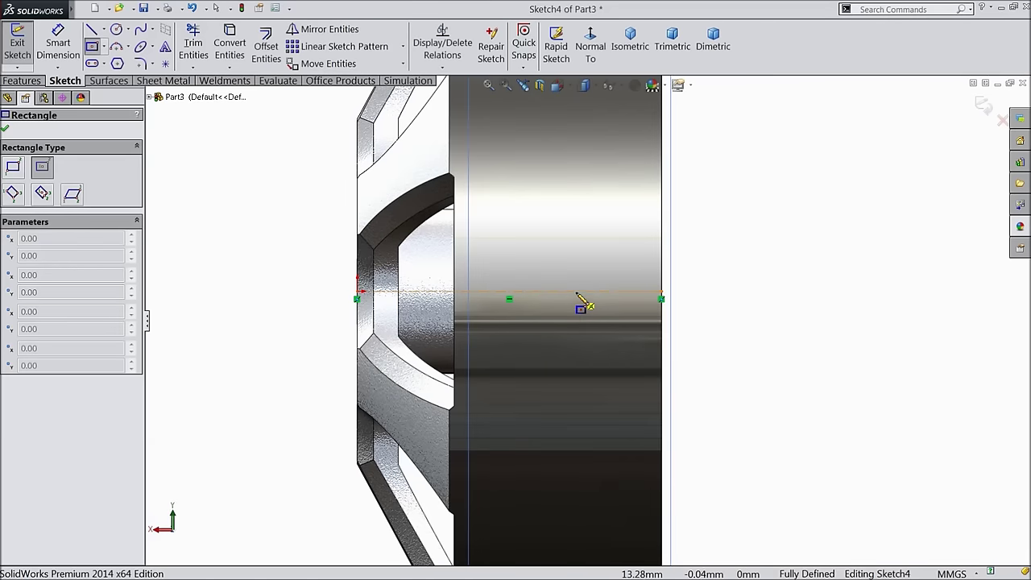
left_click(536, 292)
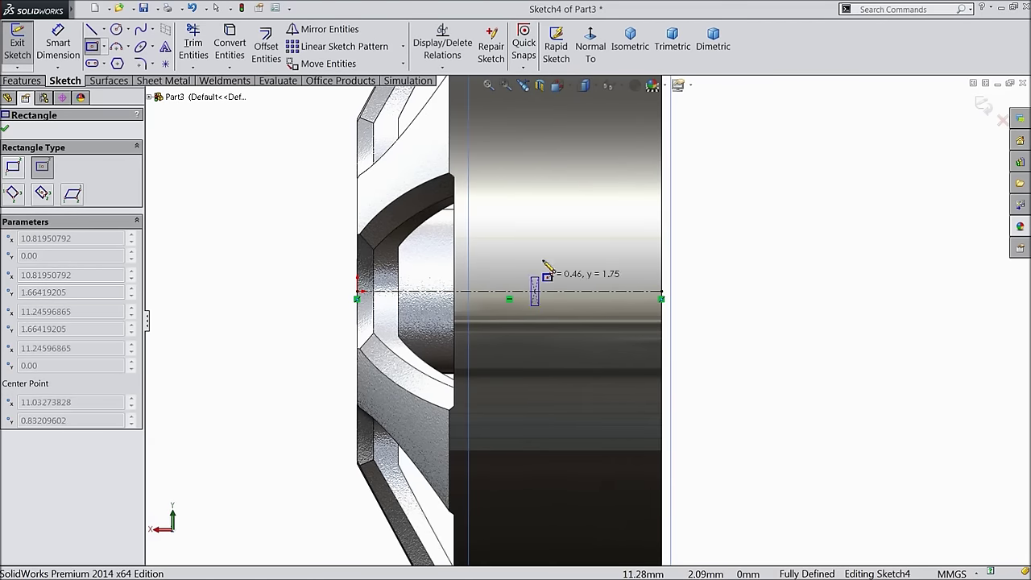
left_click(615, 169)
Step: Dimension the gap between the rectangle's nearest vertical side and the rim's rear edge as 1.5 mm
left_click(59, 47)
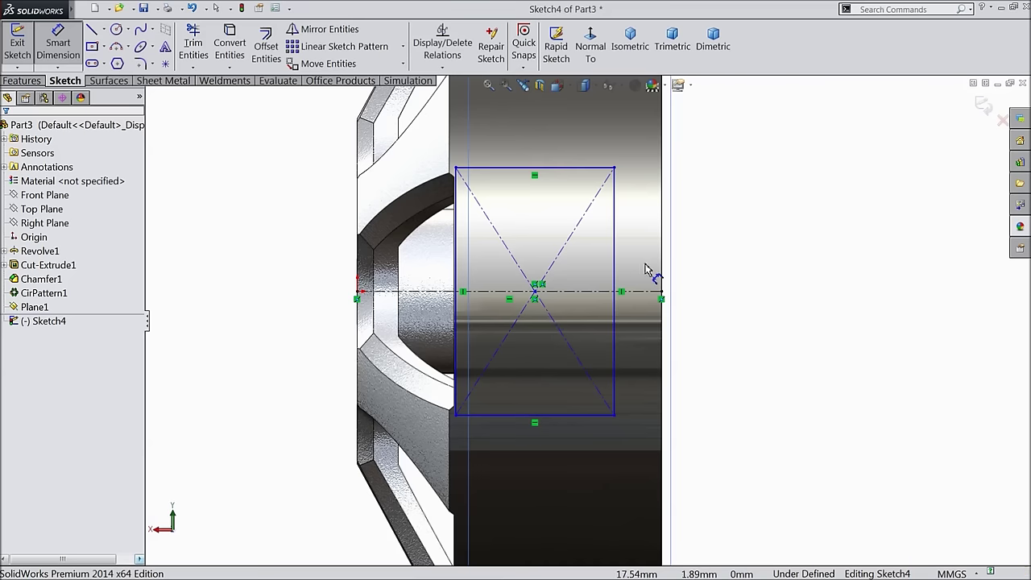
left_click(617, 246)
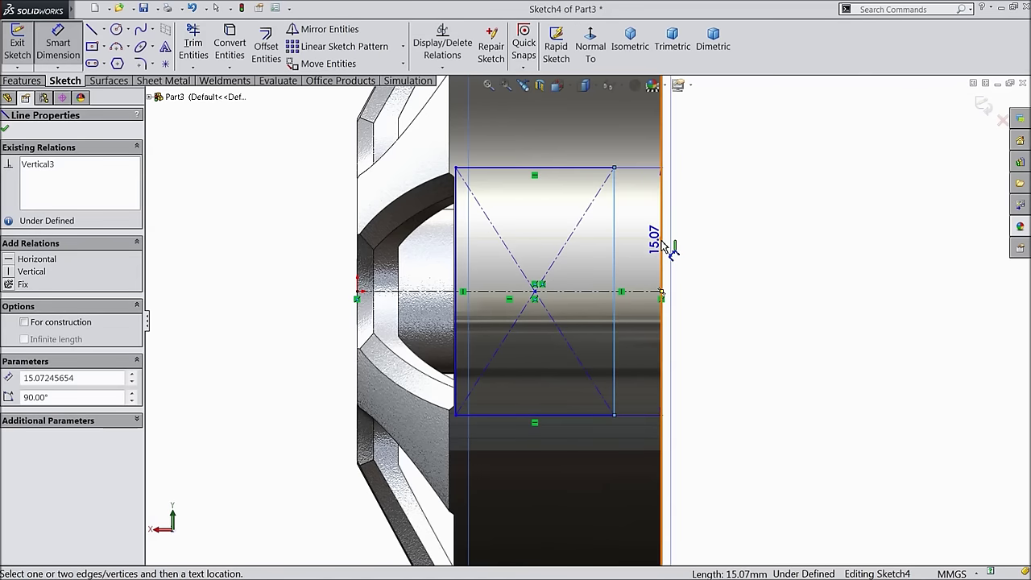
left_click(663, 240)
left_click(757, 255)
type("1.5")
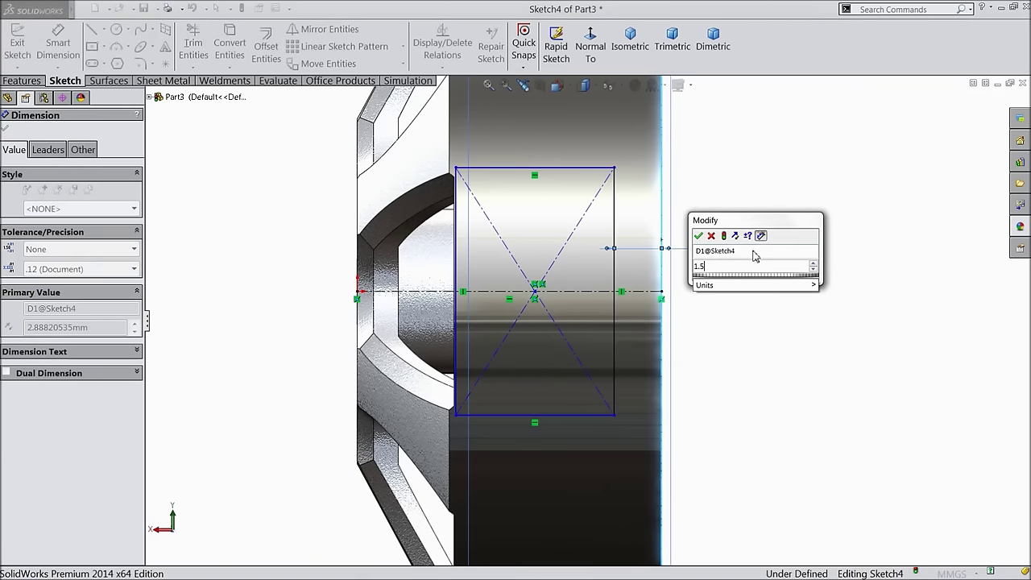
key("Return")
Step: Dimension the rectangle with a height of 7 mm and a width of 8 mm
left_click(643, 278)
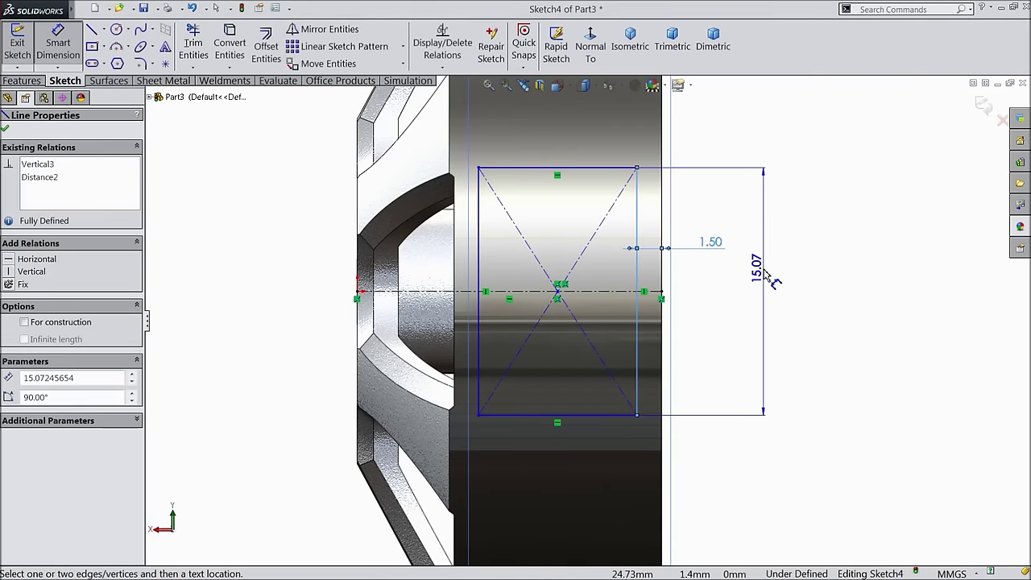
left_click(765, 275)
type("7")
key("Return")
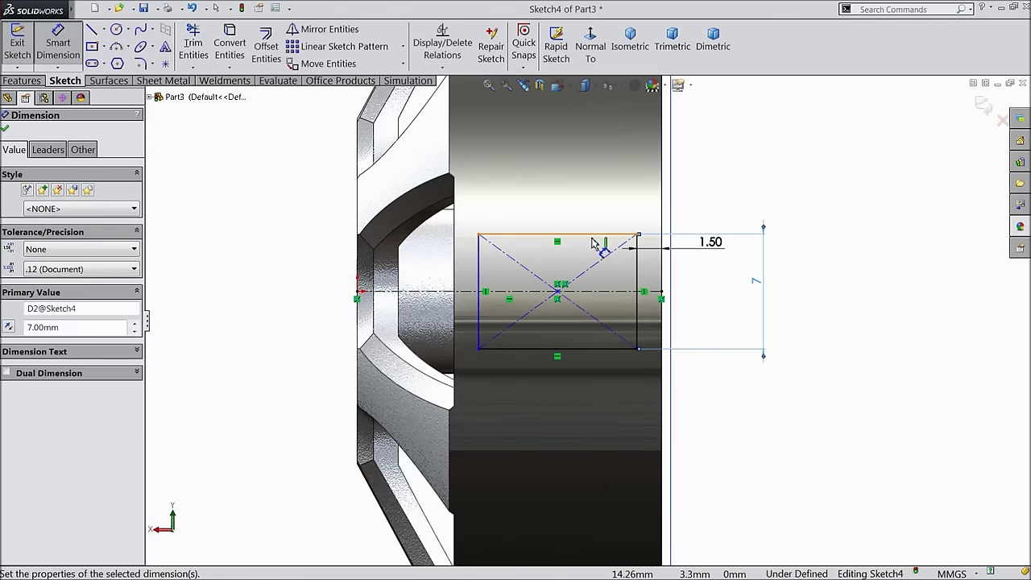
left_click(581, 235)
left_click(578, 202)
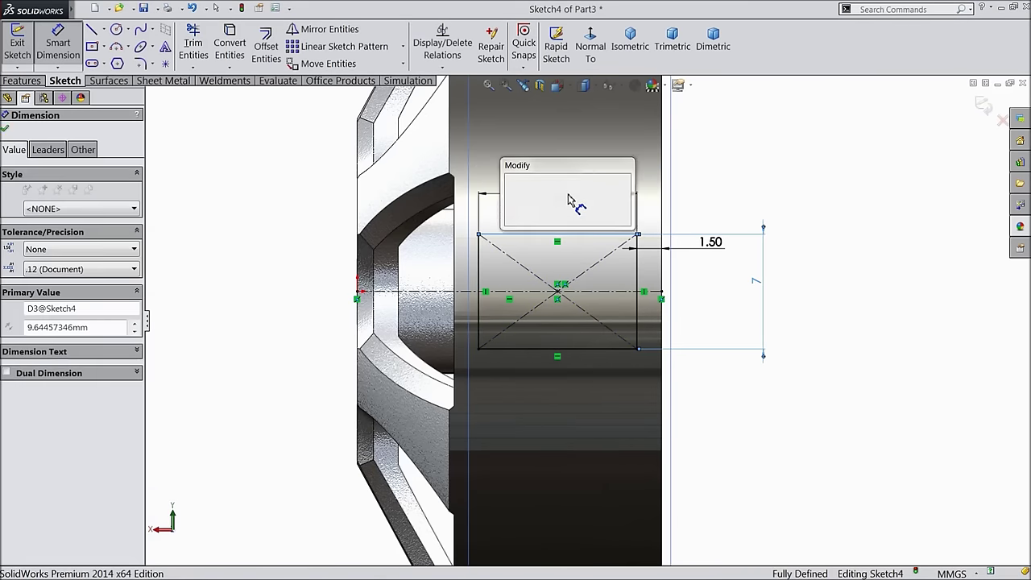
key("Return")
type("8")
key("Return")
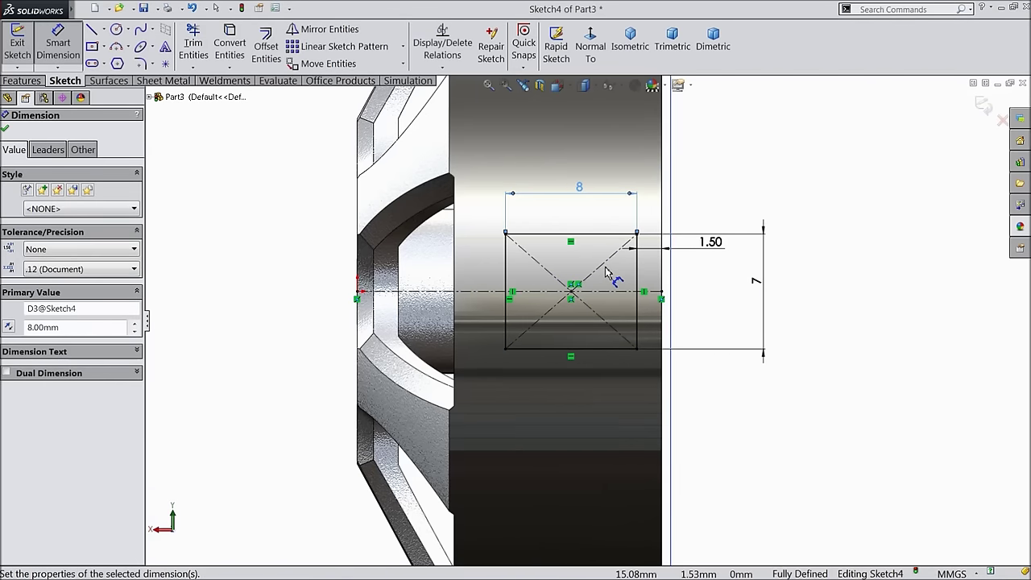
Step: Set the rectangle's height to 9 mm and finish the sketch
scroll(558, 305, "up", 1)
scroll(638, 308, "up", 1)
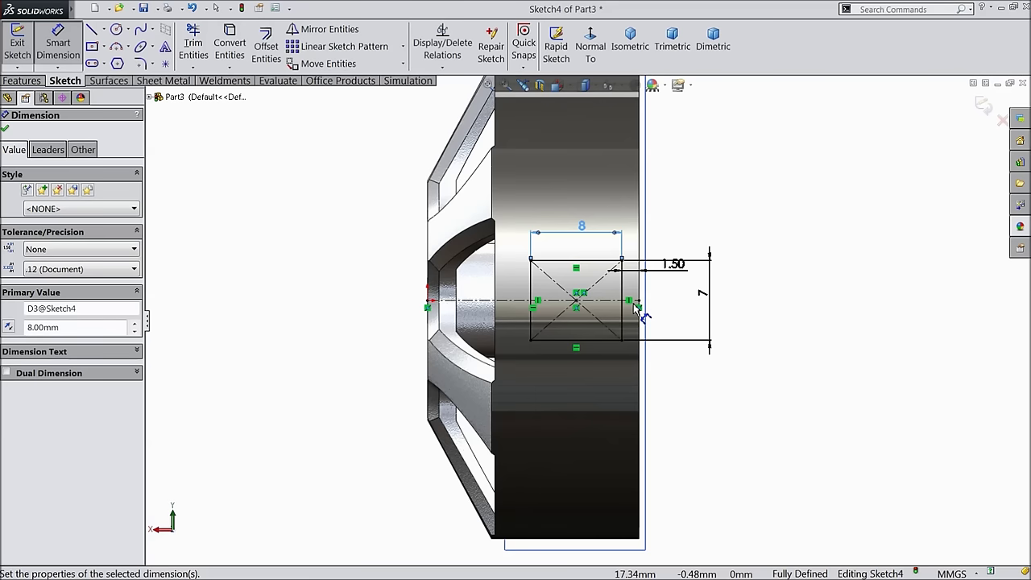
scroll(727, 305, "down", 1)
double_click(698, 293)
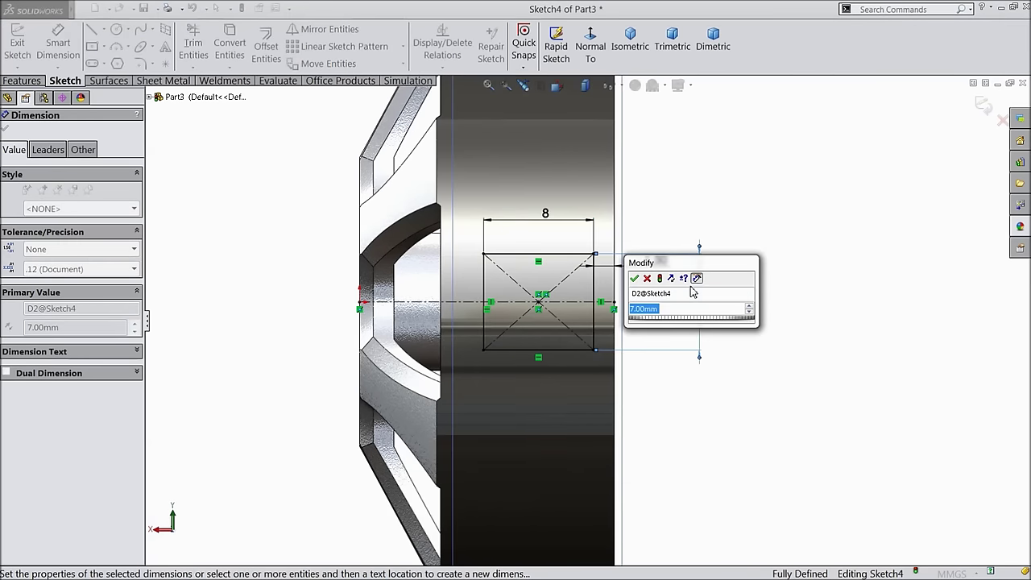
type("9")
left_click(635, 279)
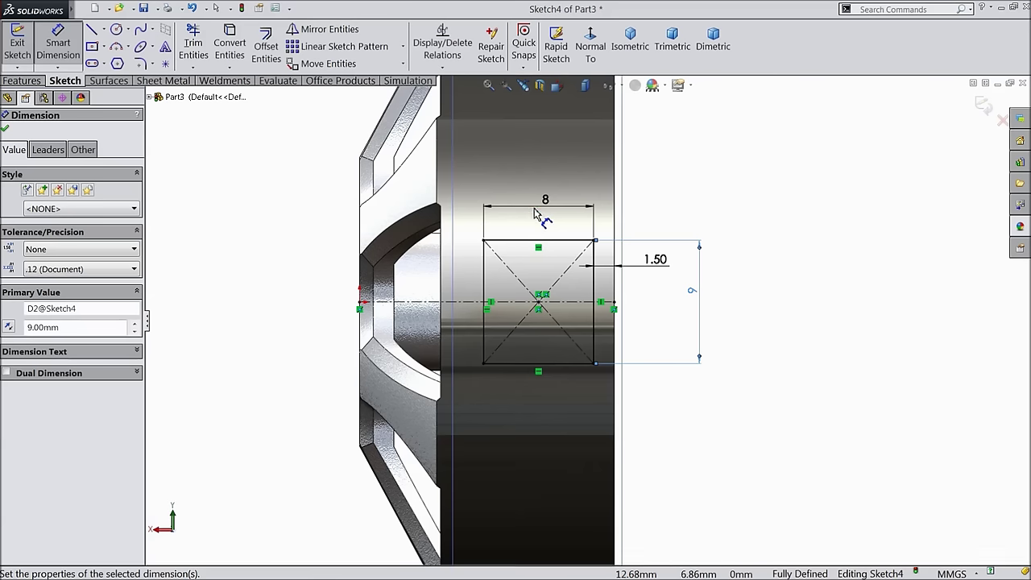
left_click(983, 108)
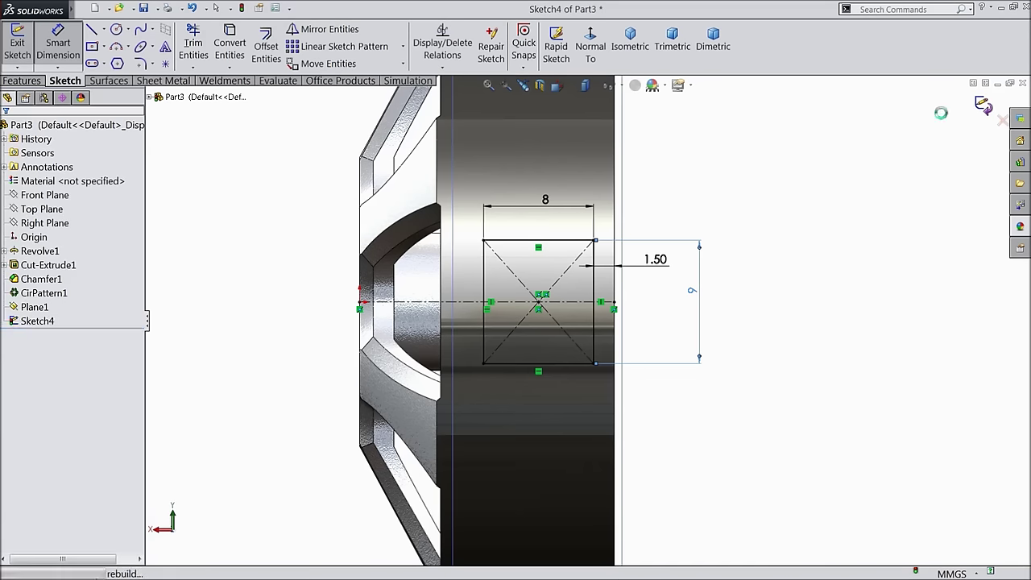
Step: Boss-extrude the rectangle with Blind depths of 1.8 mm toward the hub and 0.2 mm in Direction 2, merging the result
mouse_move(672, 241)
middle_mouse_down()
mouse_move(826, 289)
mouse_move(829, 260)
mouse_move(685, 322)
mouse_move(577, 345)
middle_mouse_up()
scroll(529, 299, "down", 5)
left_click(24, 79)
left_click(25, 50)
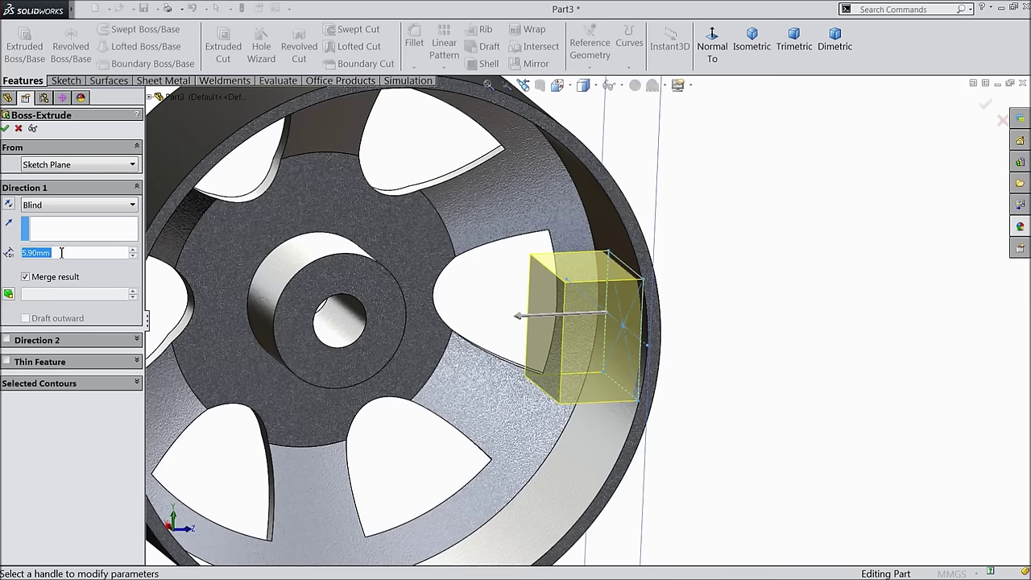
type("1.8")
key("Return")
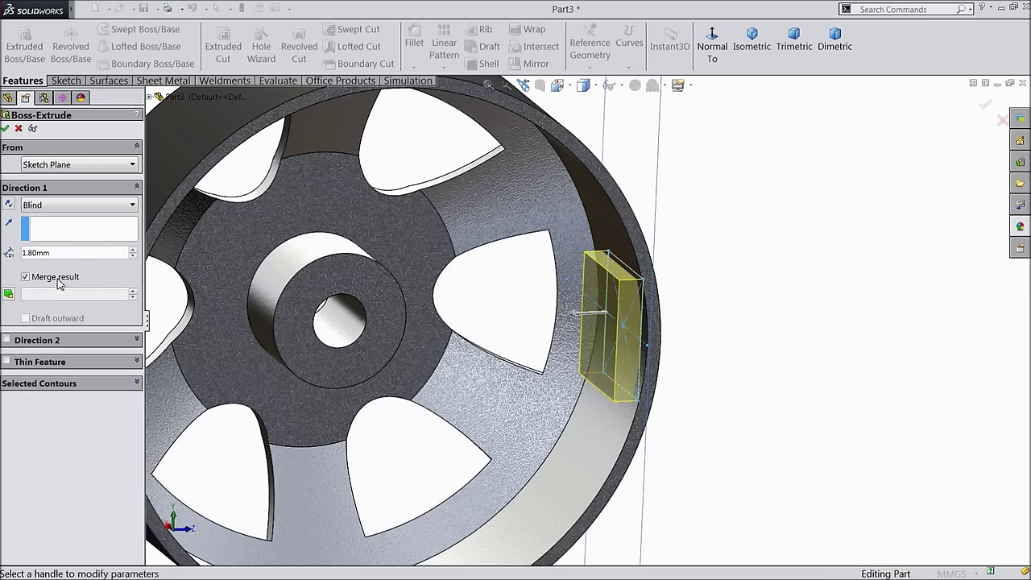
left_click(6, 340)
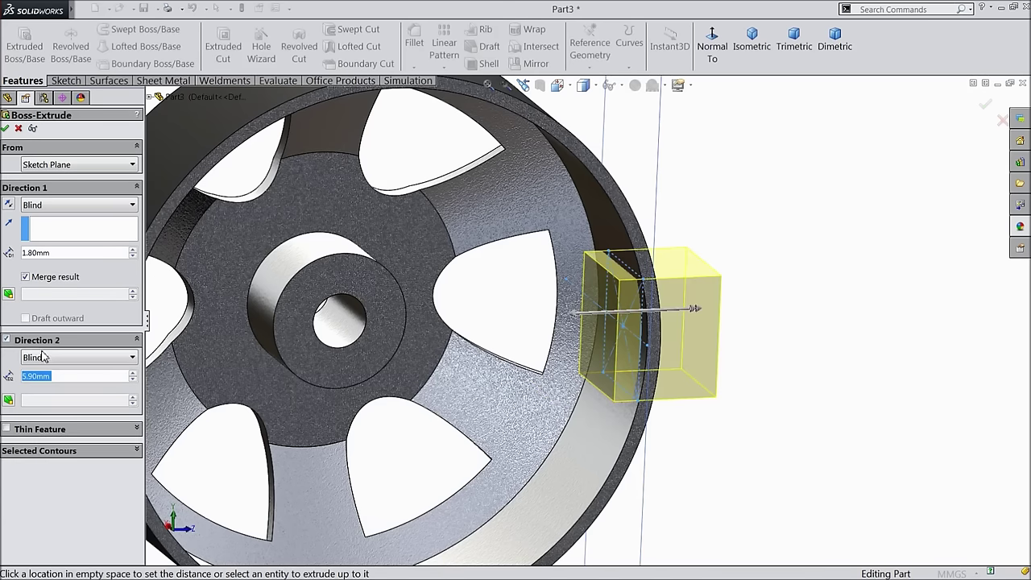
type("0")
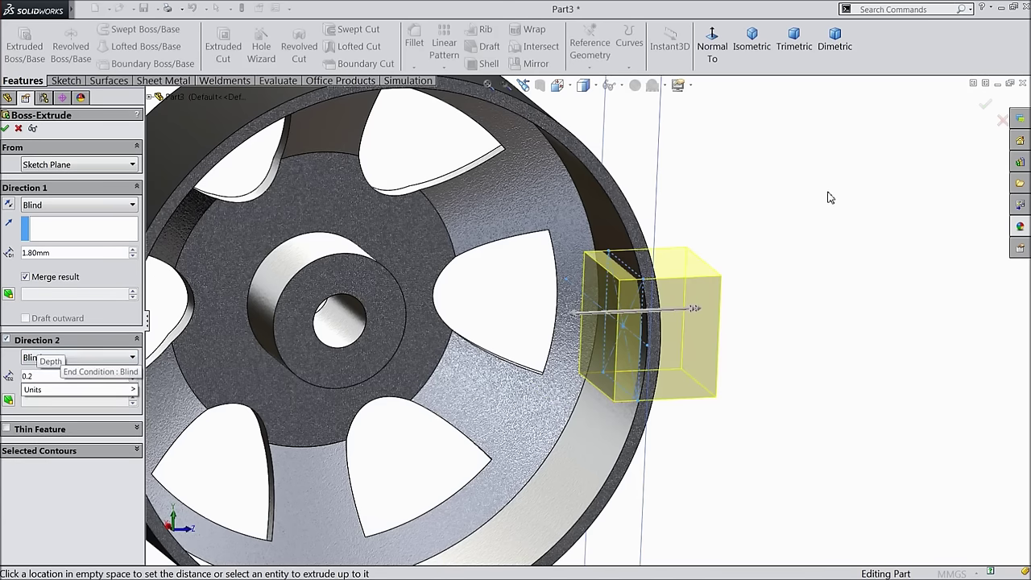
type(".2")
key("Return")
mouse_move(811, 198)
middle_mouse_down()
mouse_move(774, 175)
mouse_move(819, 197)
middle_mouse_up()
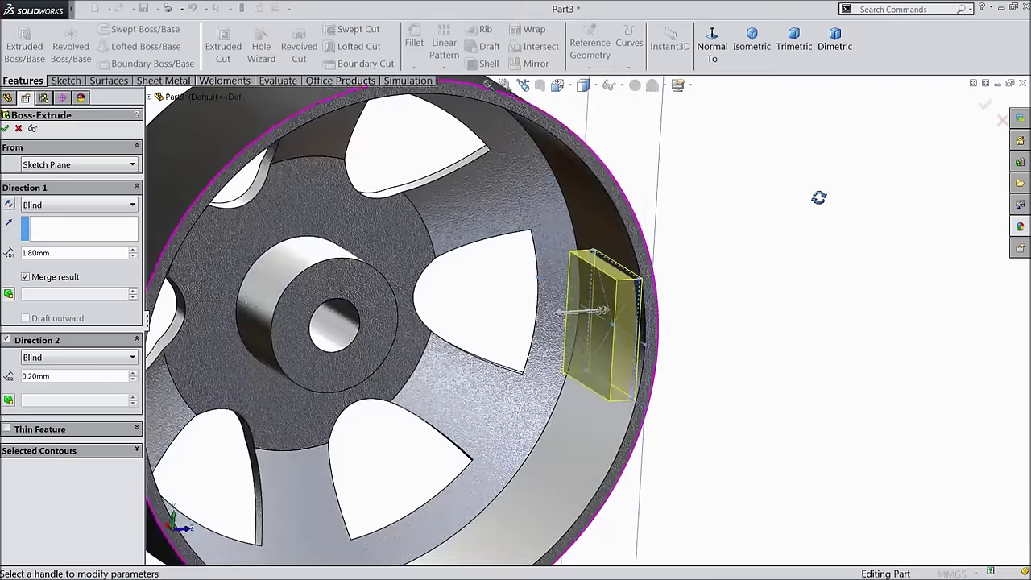
left_click(6, 128)
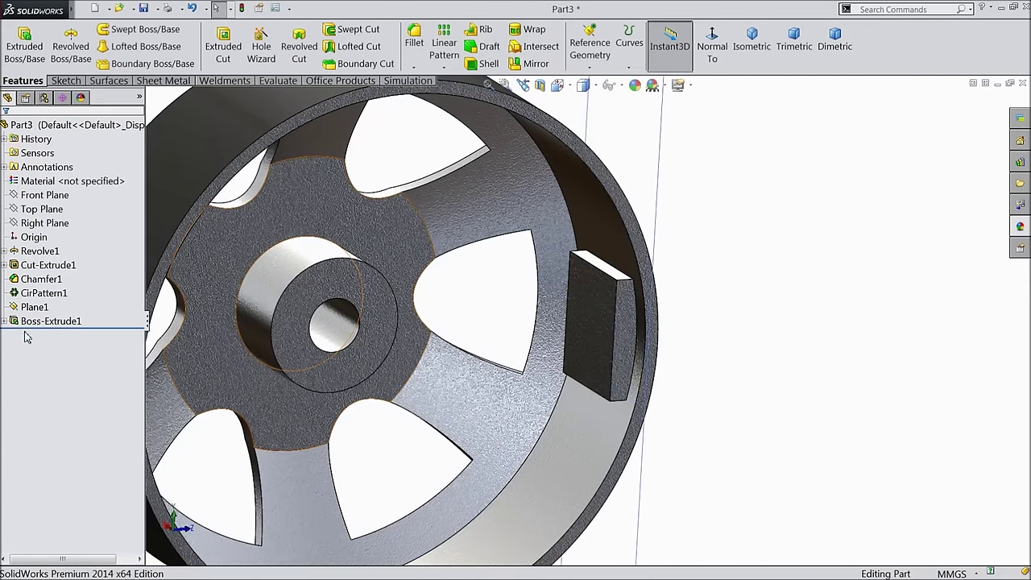
Step: Apply the polished steel appearance from the metal appearances to the extruded block inside the rim
left_click(51, 321)
left_click(1021, 228)
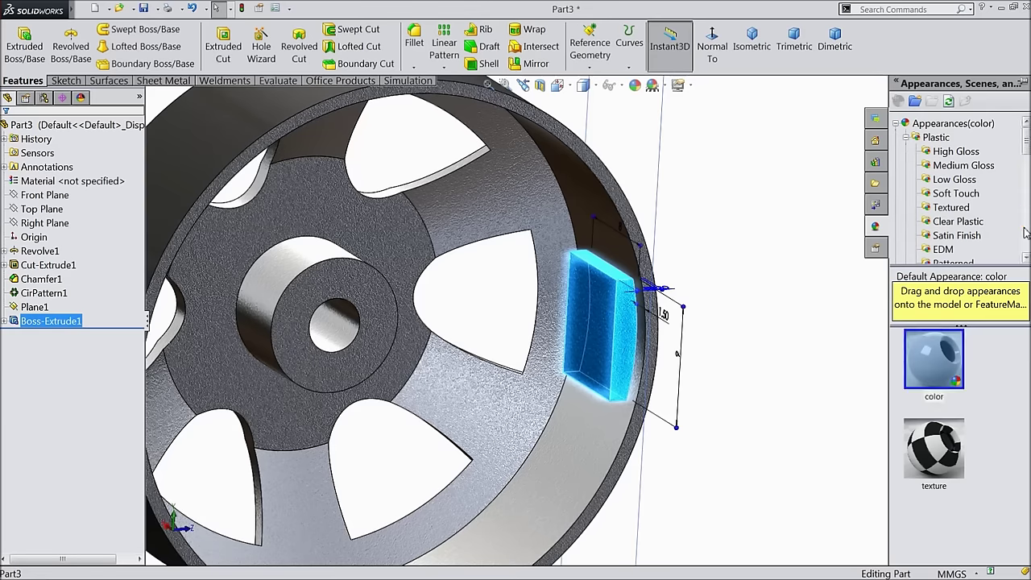
scroll(947, 211, "down", 3)
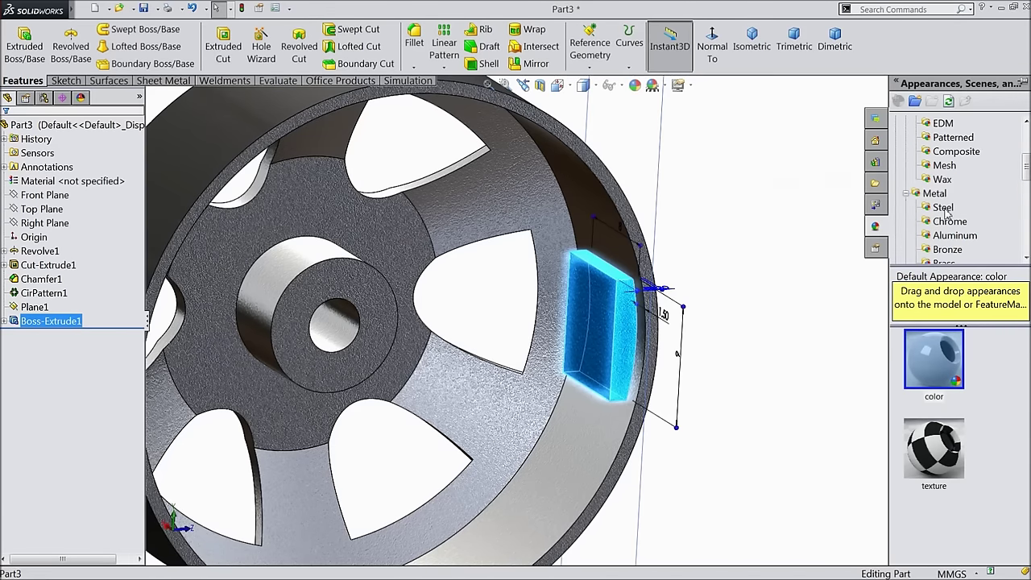
left_click(943, 208)
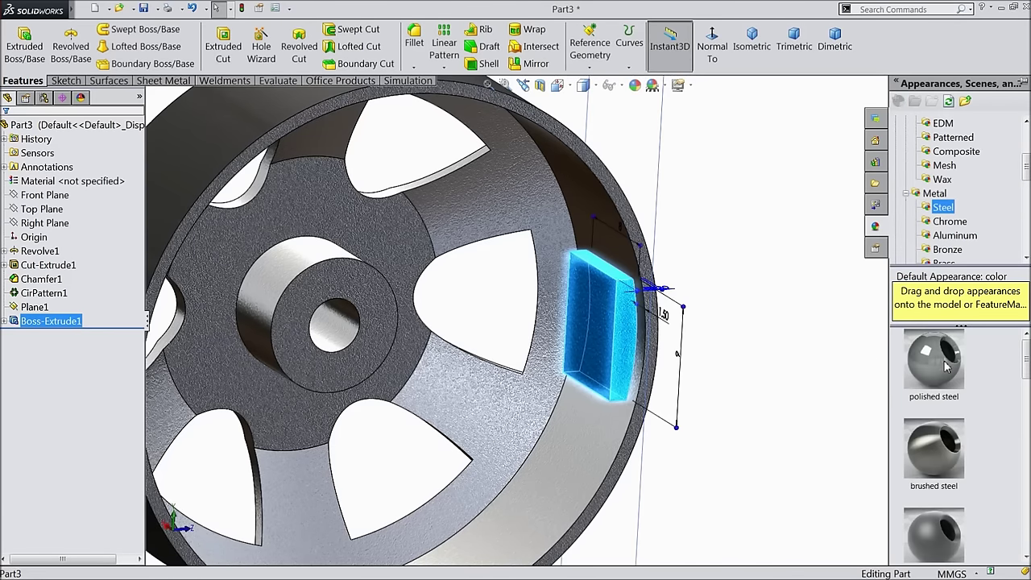
mouse_move(948, 367)
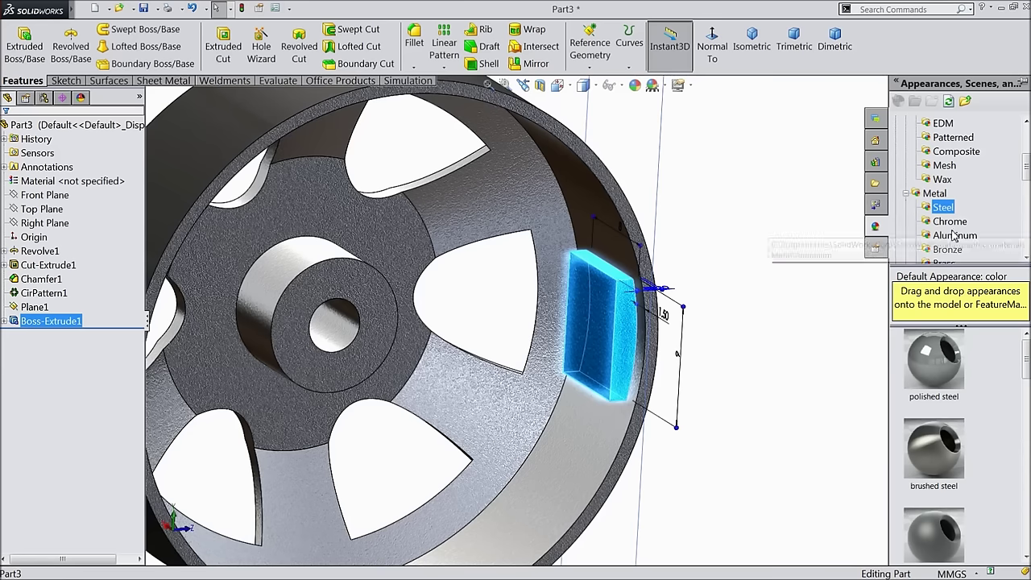
left_click(933, 360)
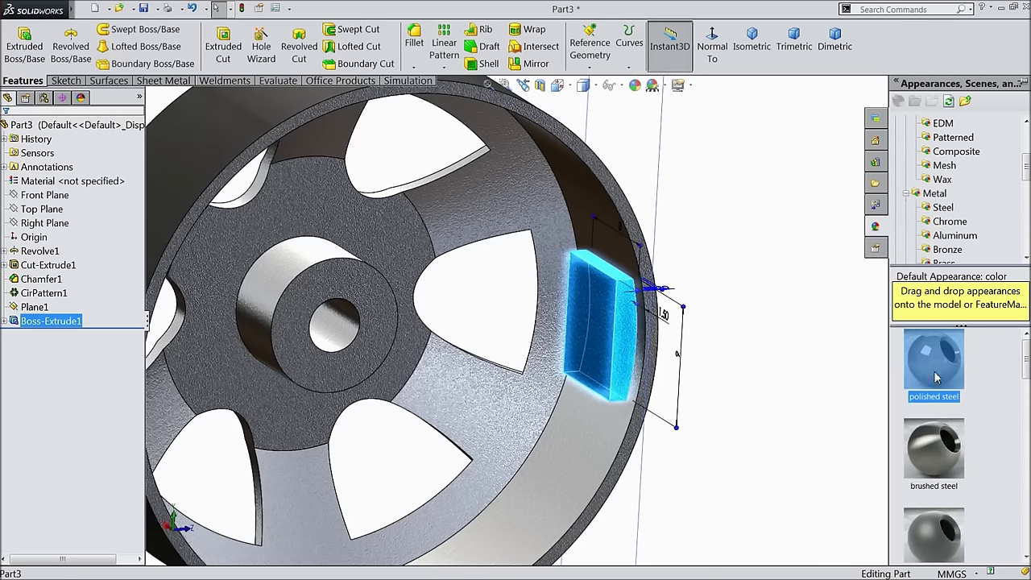
left_click(814, 389)
middle_click_drag(814, 389, 753, 364)
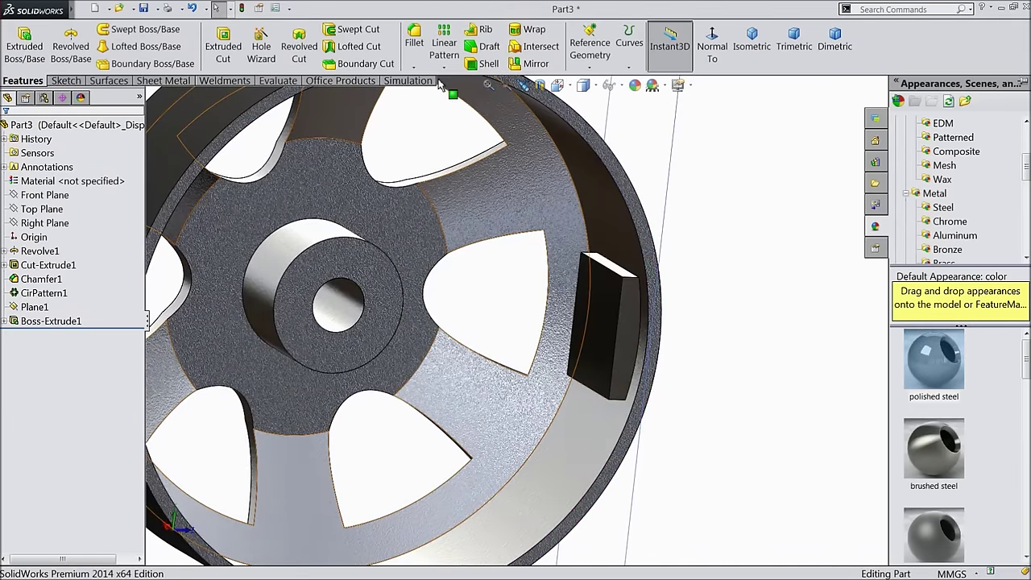
Step: Fillet the edges of the block's hub-facing face with a constant 0.2 mm radius
left_click(415, 40)
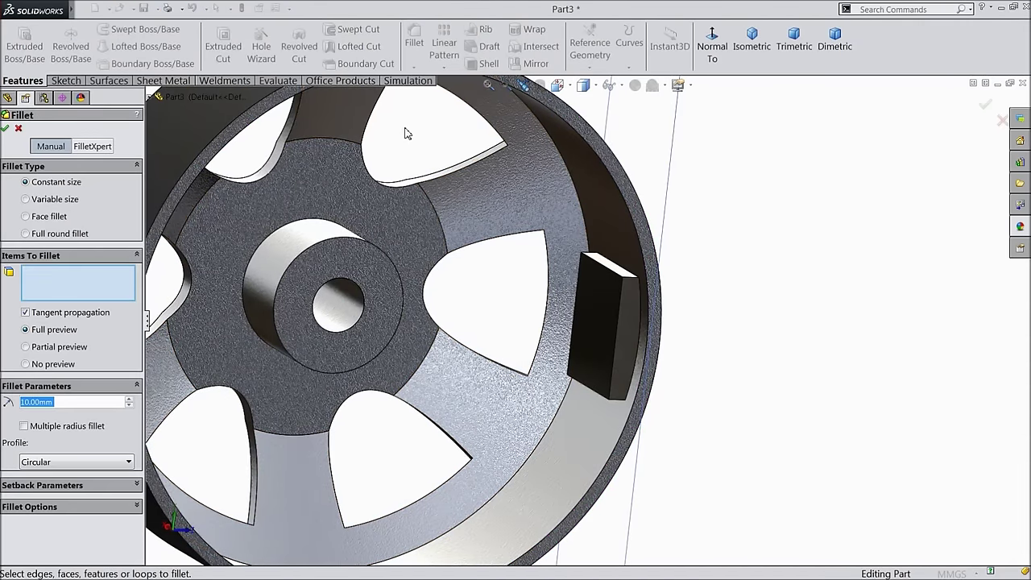
type("0.2")
key("Return")
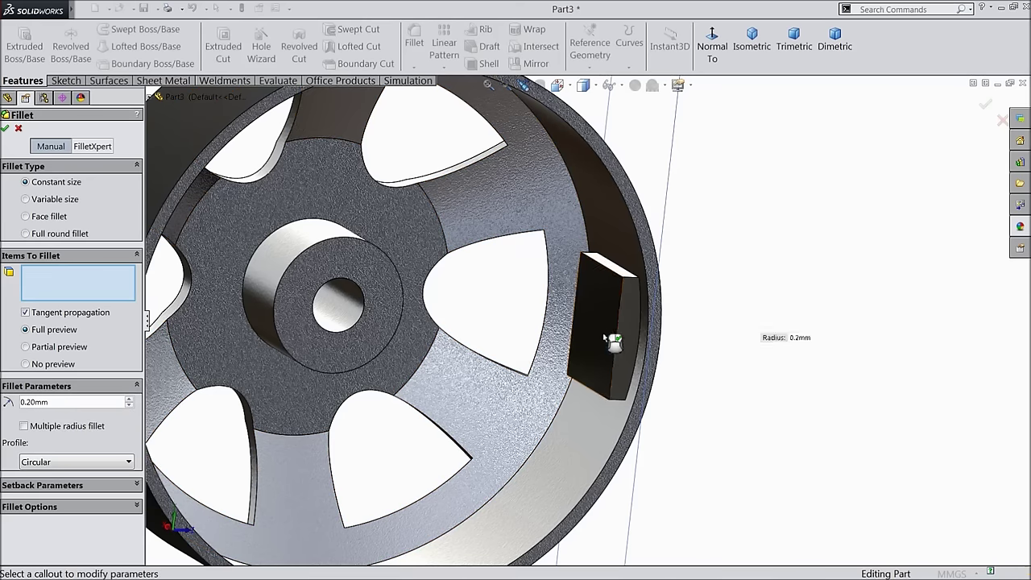
left_click(603, 339)
middle_click_drag(603, 339, 553, 341)
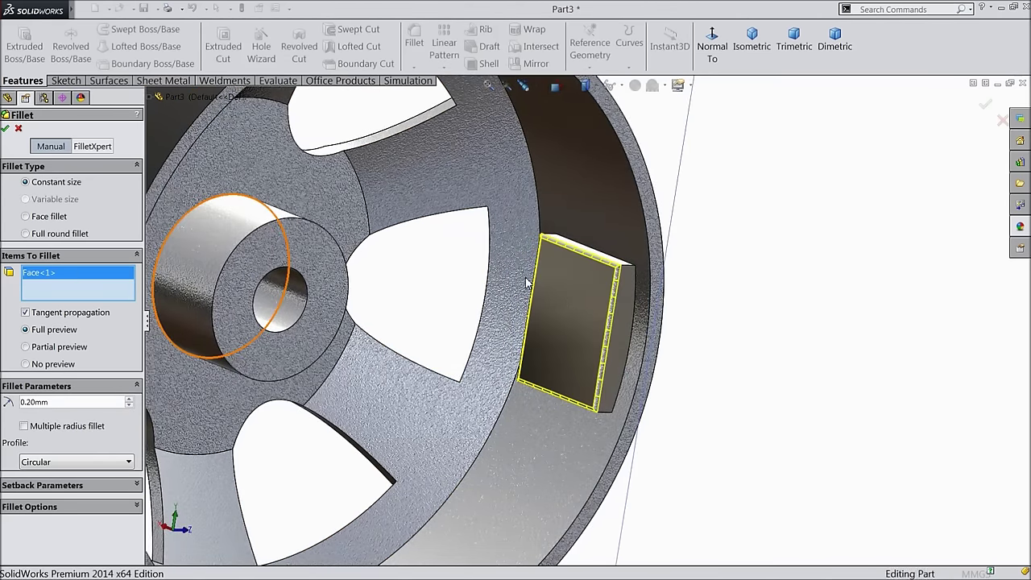
key("Return")
Step: Apply the polished steel appearance to the filleted block inside the rim
key("f")
middle_click_drag(579, 308, 416, 195)
left_click(1021, 228)
mouse_move(939, 360)
left_mouse_down()
mouse_move(644, 322)
mouse_move(577, 229)
left_mouse_up()
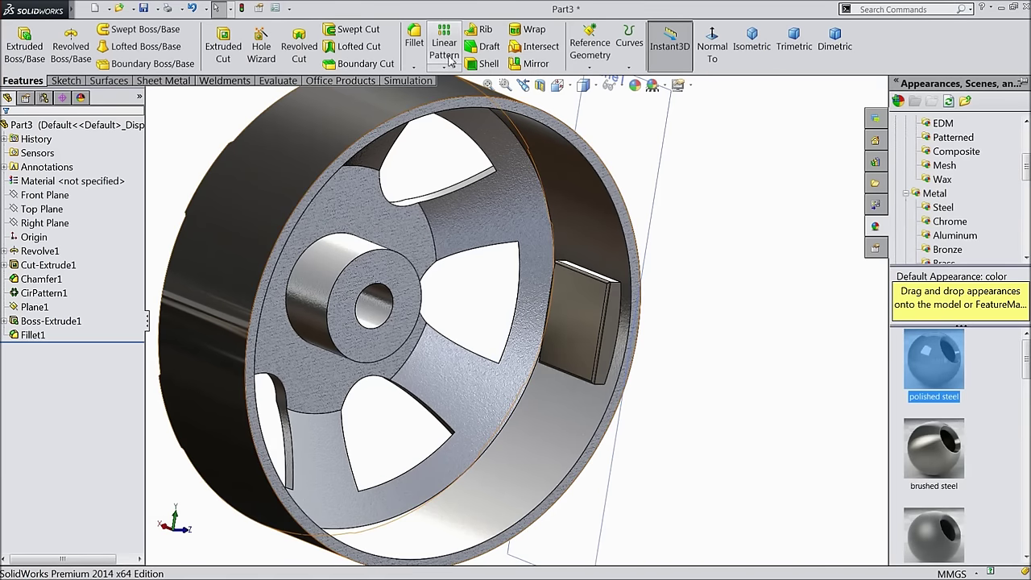
Step: Start a circular pattern with the block's extrusion and its fillet as the features to pattern
left_click(444, 68)
left_click(460, 97)
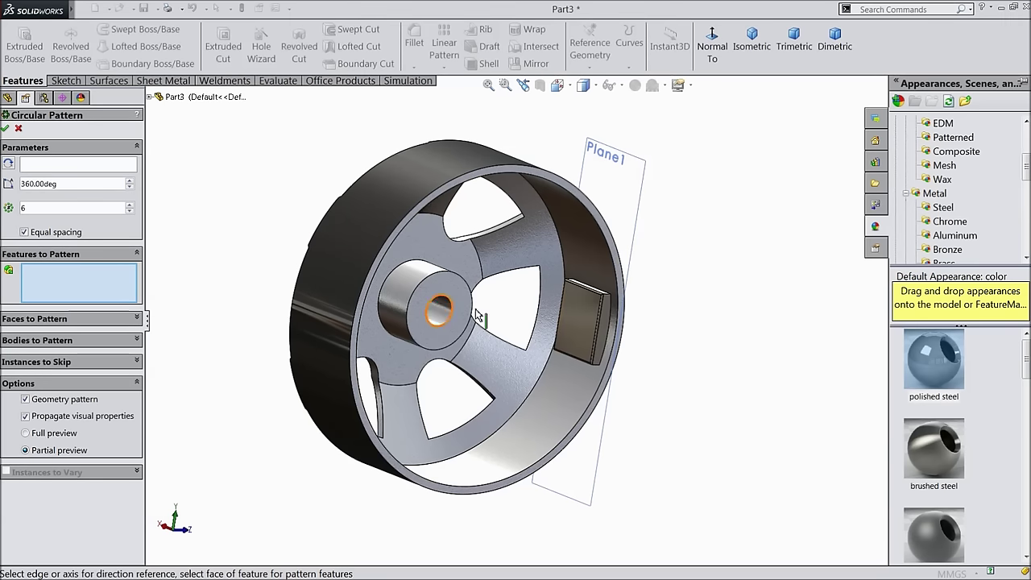
left_click(150, 96)
left_click(193, 293)
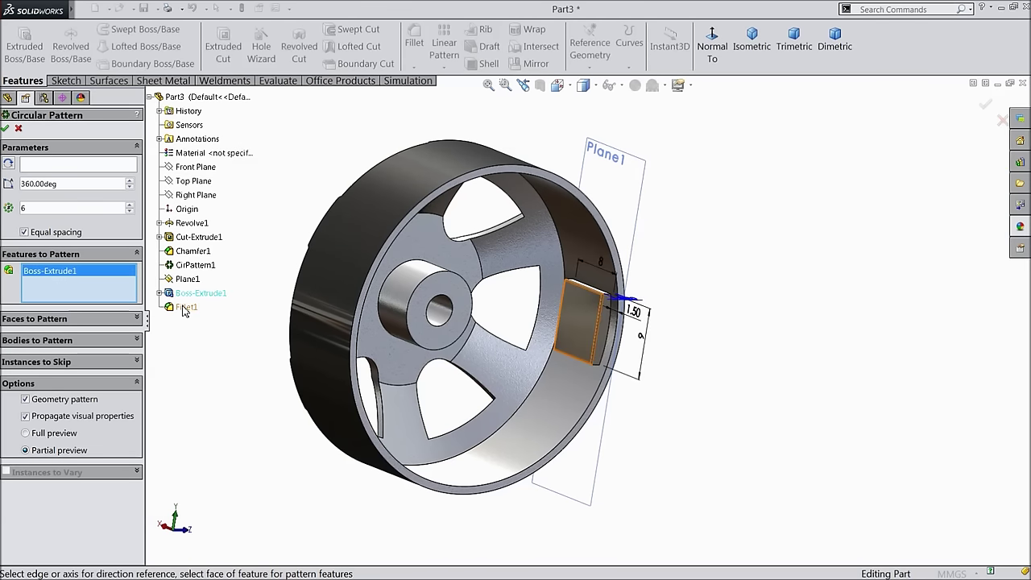
left_click(187, 307)
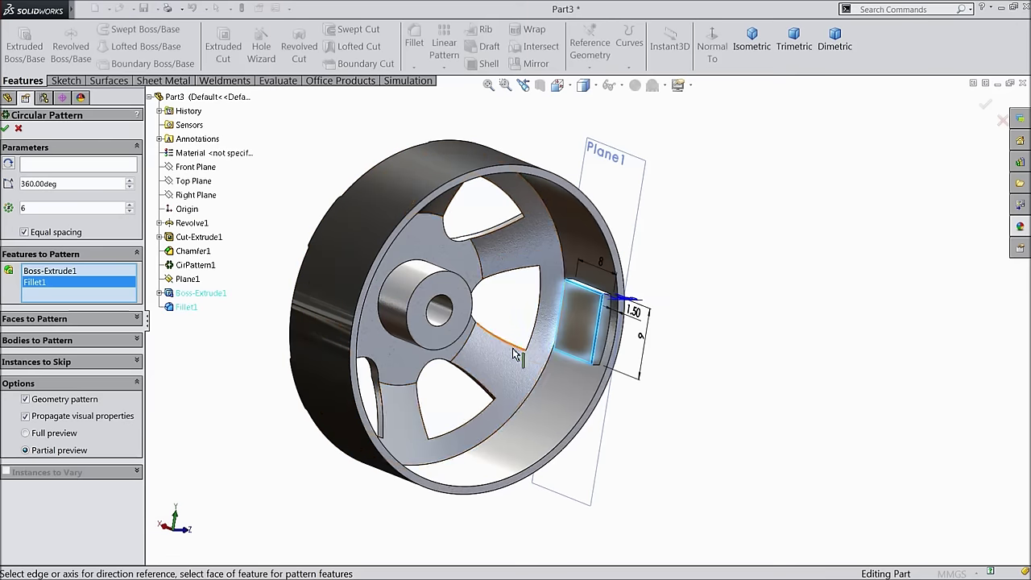
left_click(440, 318)
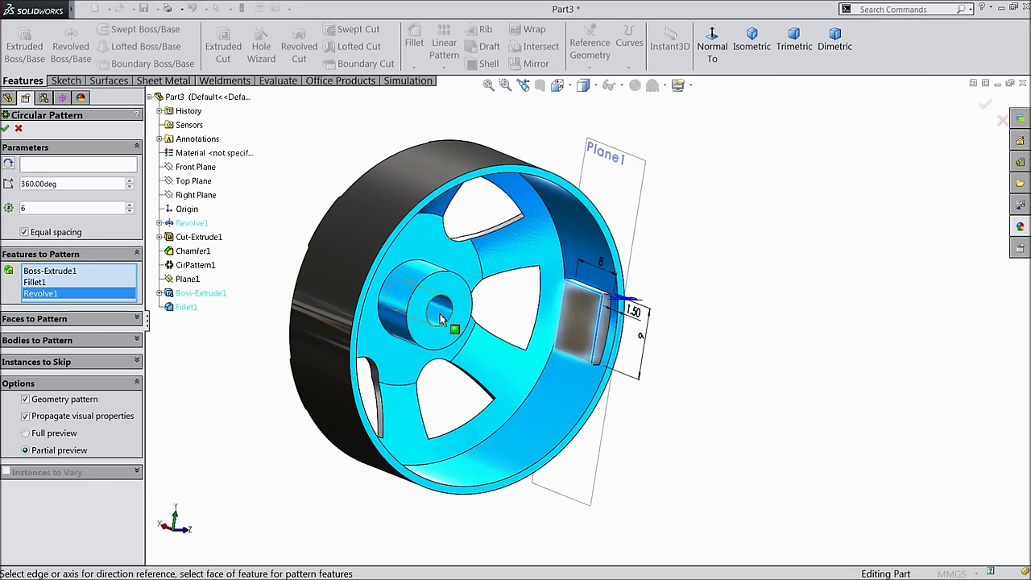
right_click(58, 295)
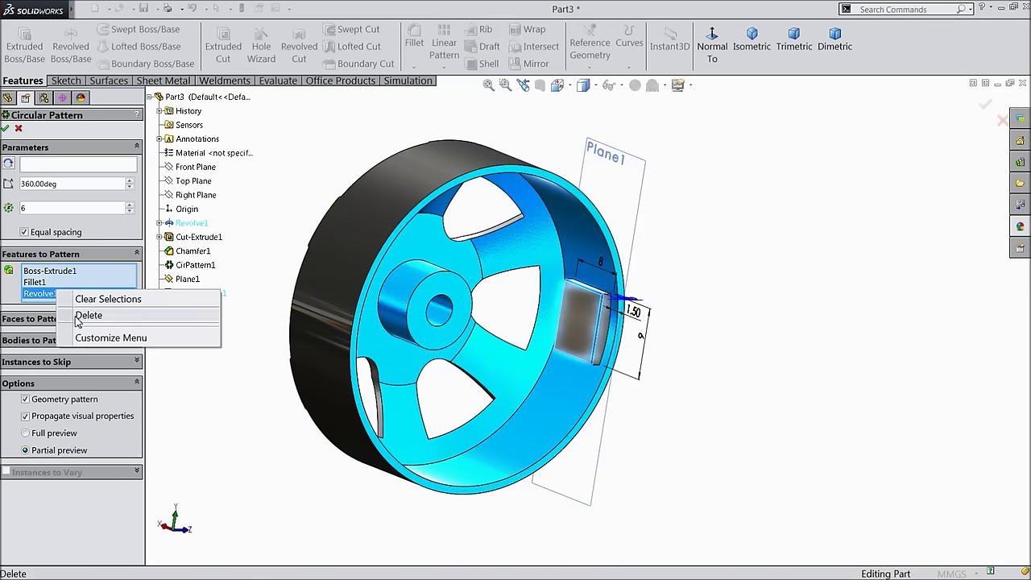
left_click(81, 320)
Step: Use the hub's bore face as the pattern axis and set 12 equally spaced instances over 360 degrees
left_click(62, 166)
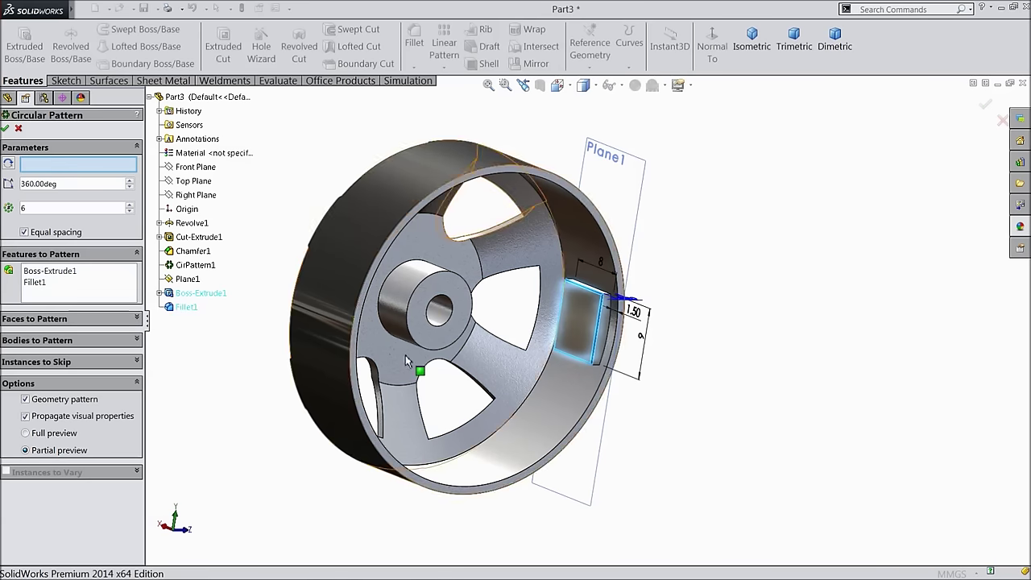
left_click(441, 317)
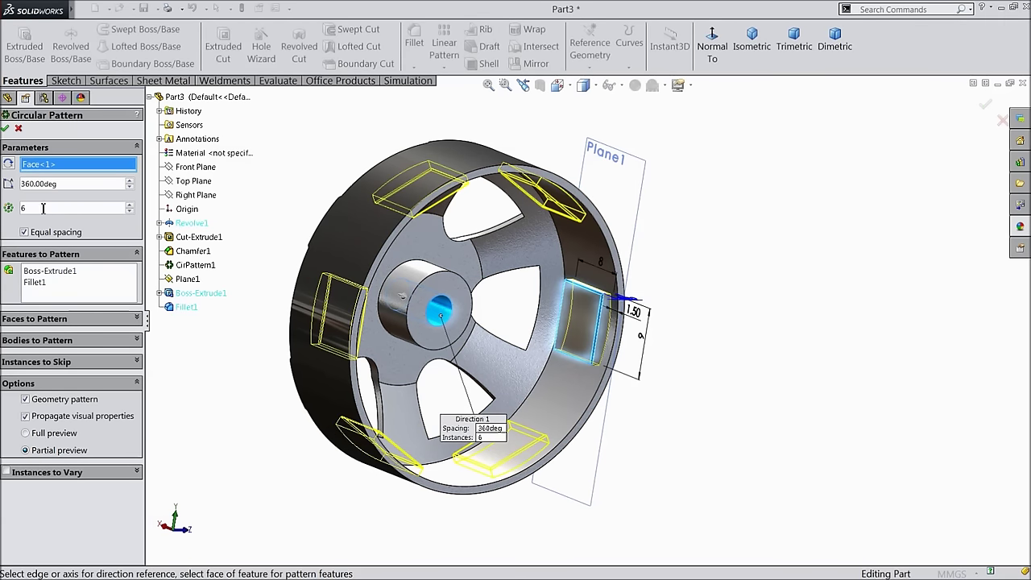
type("12")
key("Return")
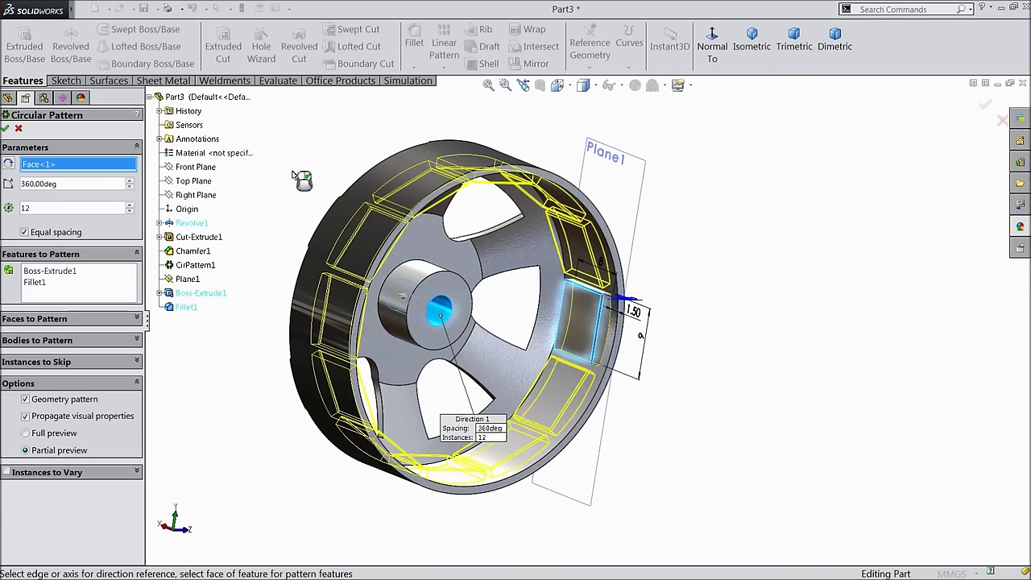
middle_click_drag(303, 223, 277, 197)
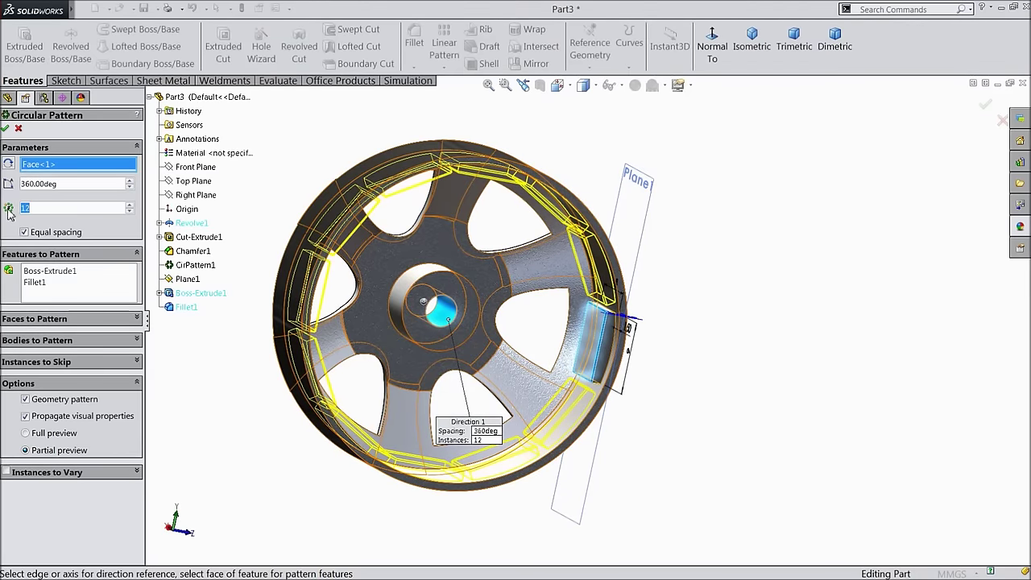
Step: Set the block pattern's instance count to 10 and complete the circular pattern
type("0")
mouse_move(286, 187)
middle_mouse_down()
mouse_move(265, 126)
mouse_move(268, 181)
middle_mouse_up()
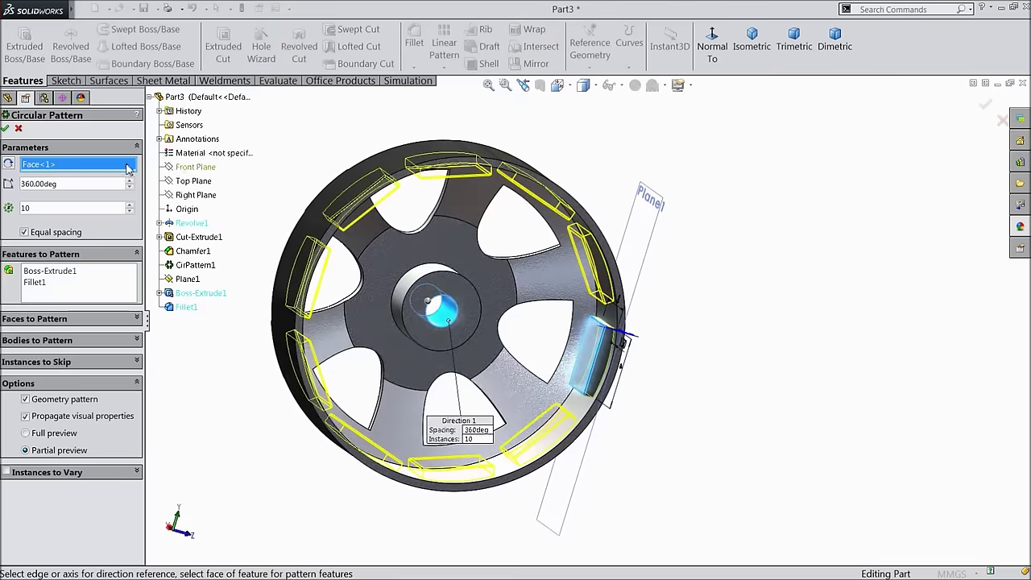
left_click(5, 130)
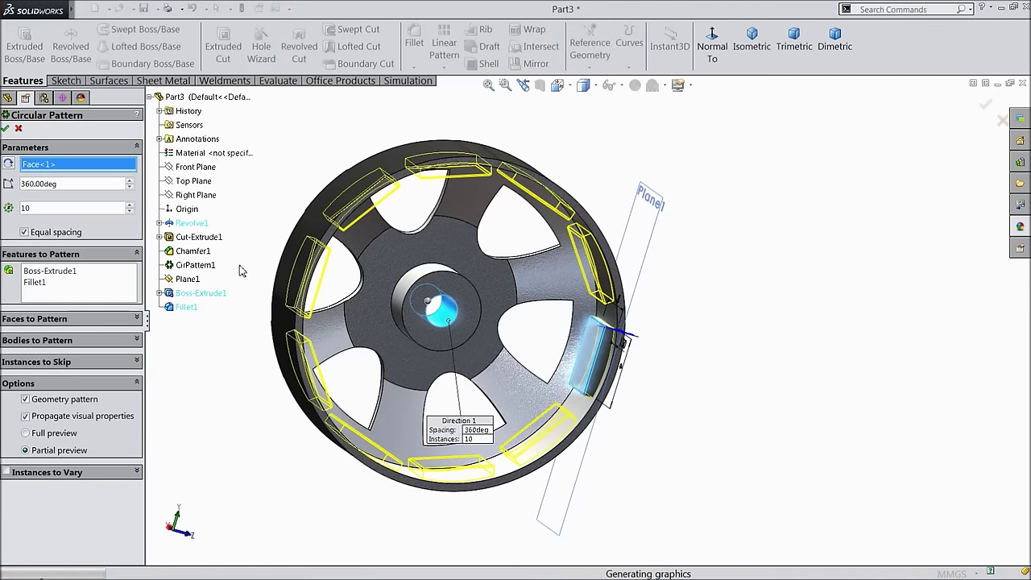
Step: Start a sketch on the flat front face of the wheel's hub and view it straight on
middle_click_drag(691, 287, 831, 394)
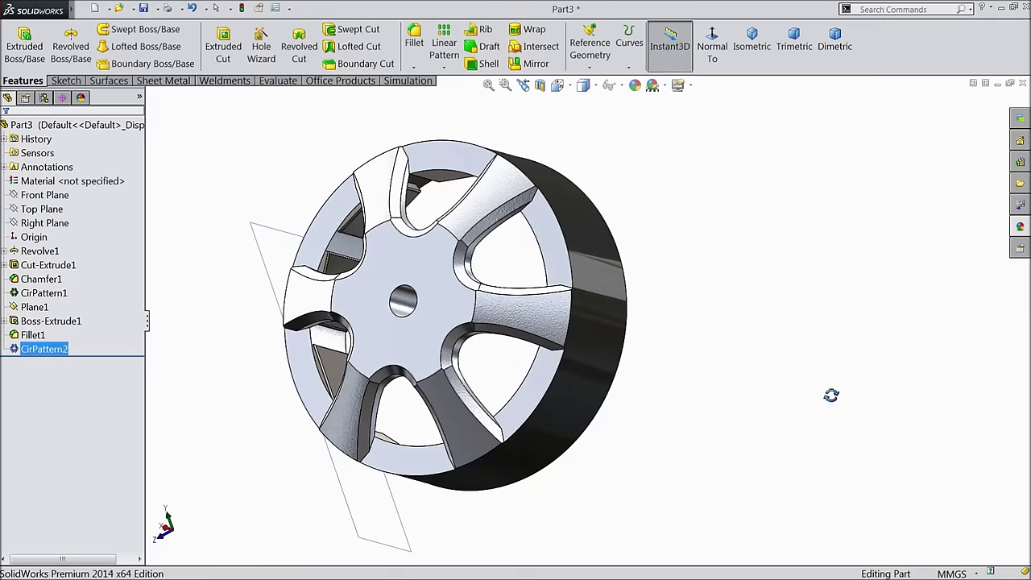
middle_click_drag(735, 344, 482, 338)
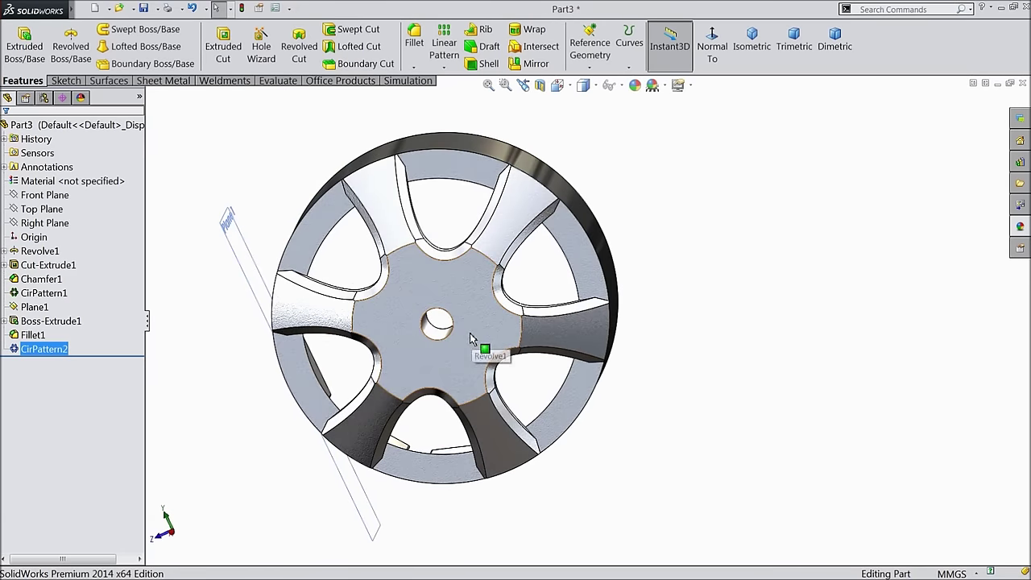
left_click(471, 338)
left_click(530, 300)
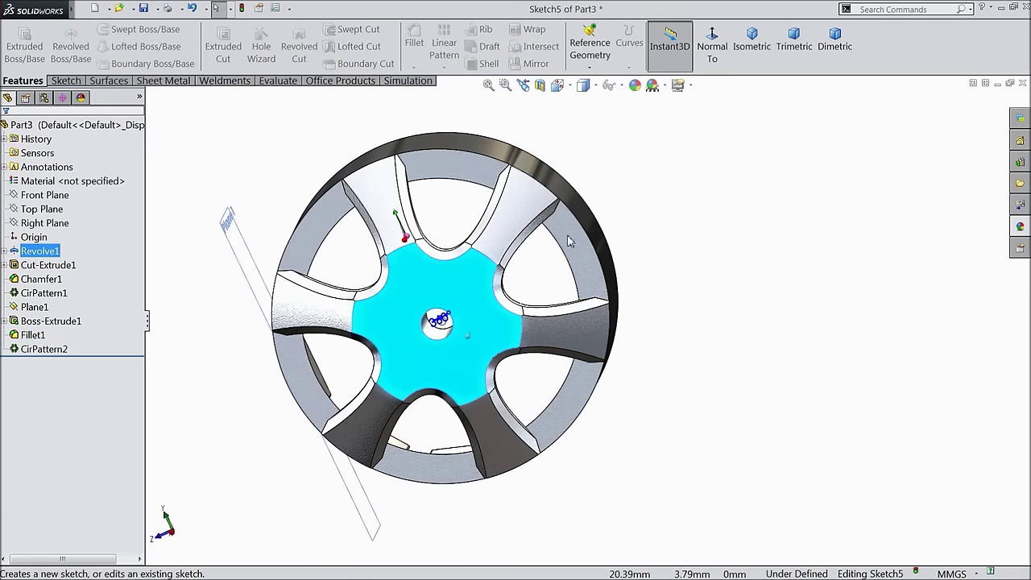
left_click(711, 51)
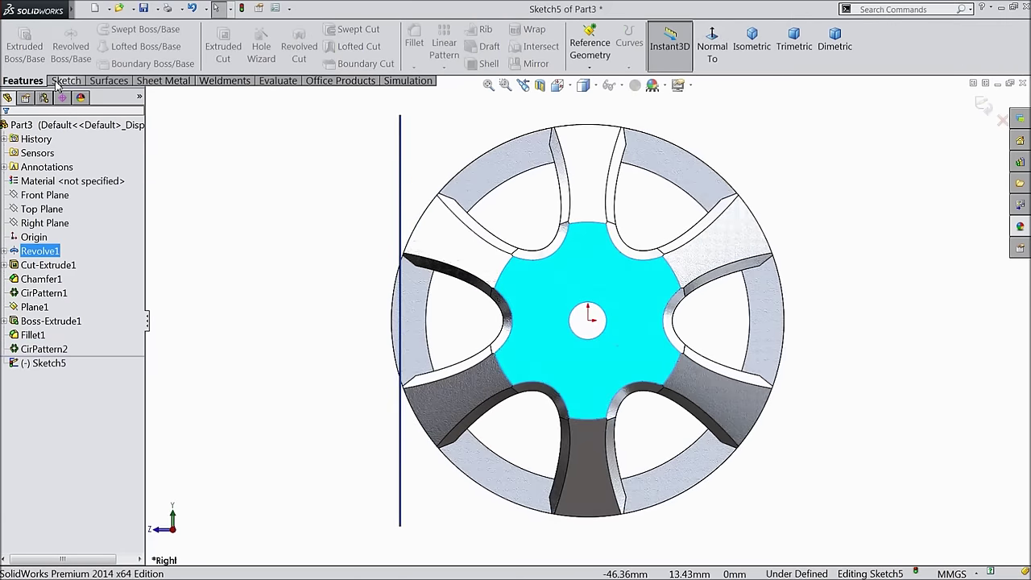
Step: Sketch a construction circle centred on the origin with a radius of 6 mm
left_click(58, 81)
left_click(127, 29)
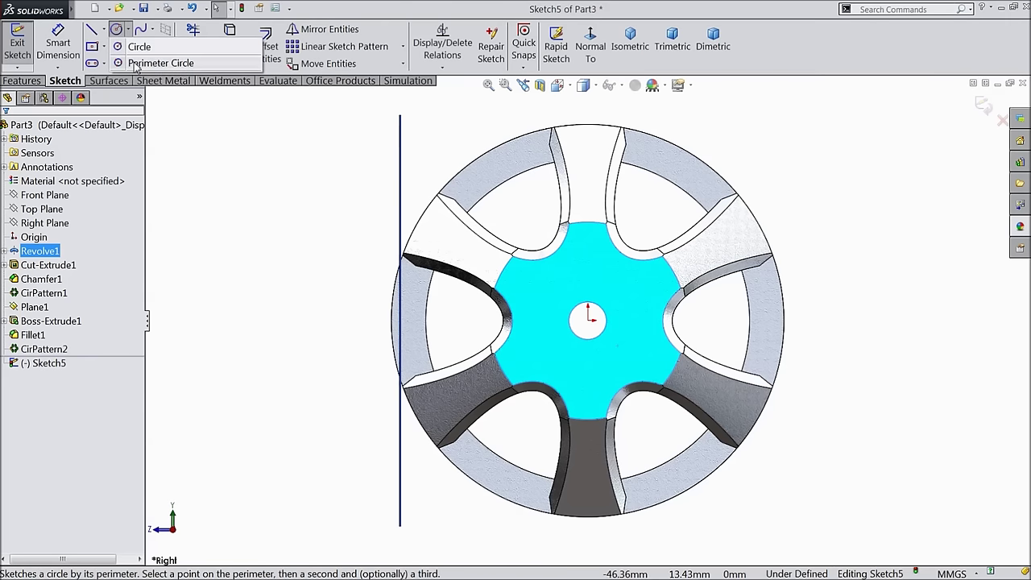
left_click(157, 63)
left_click(129, 30)
left_click(138, 46)
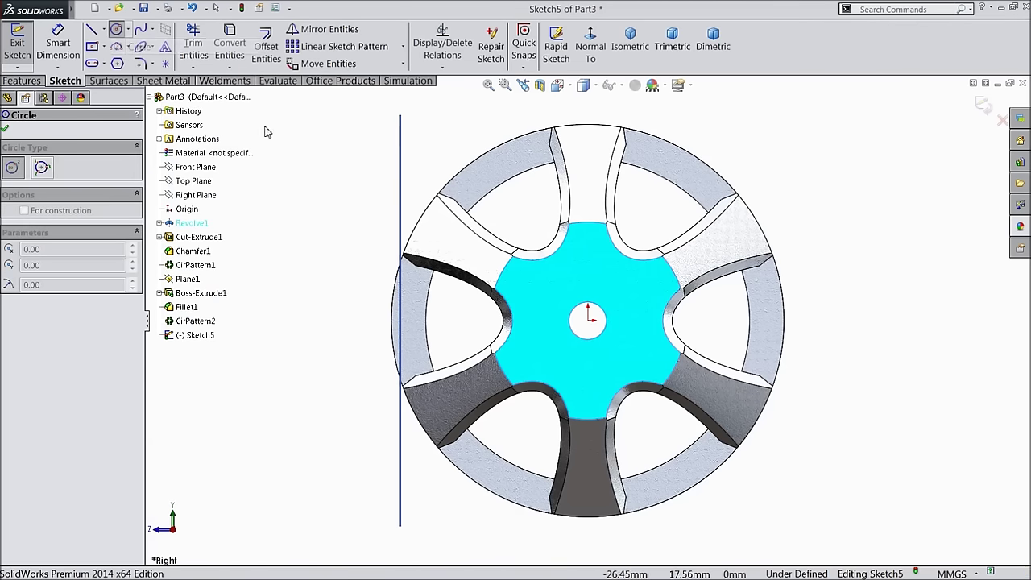
left_click(589, 320)
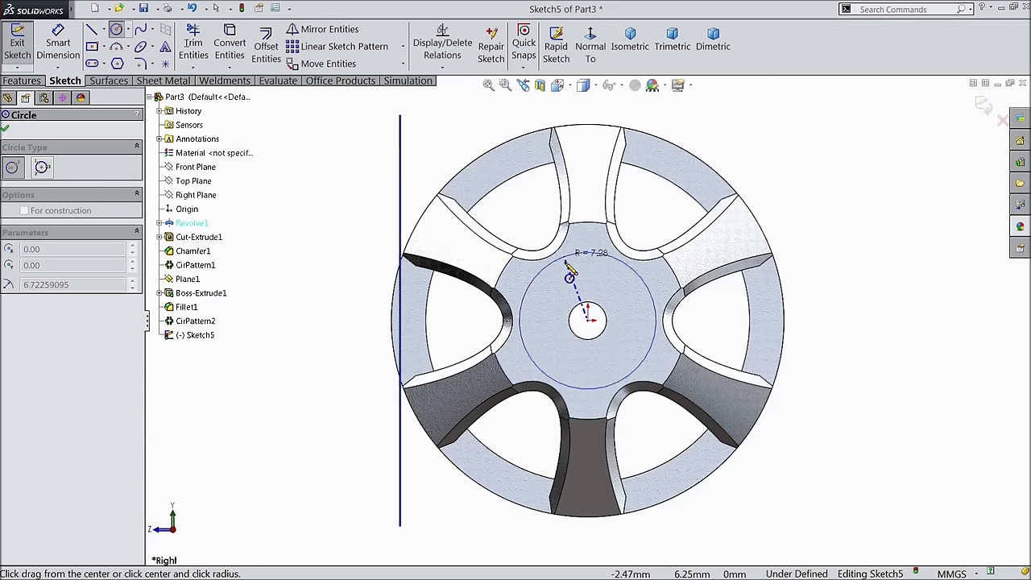
left_click(550, 272)
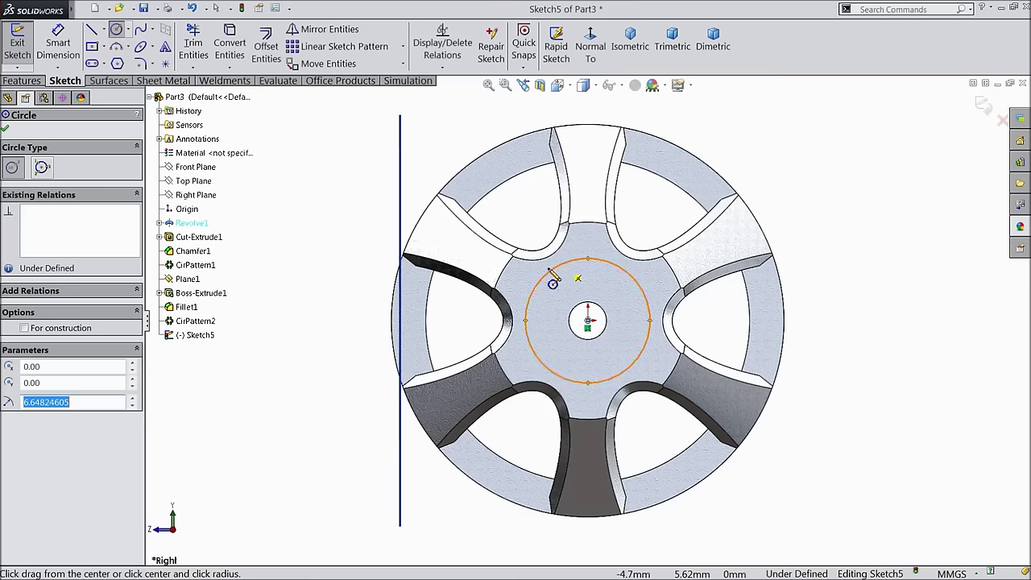
left_click(25, 328)
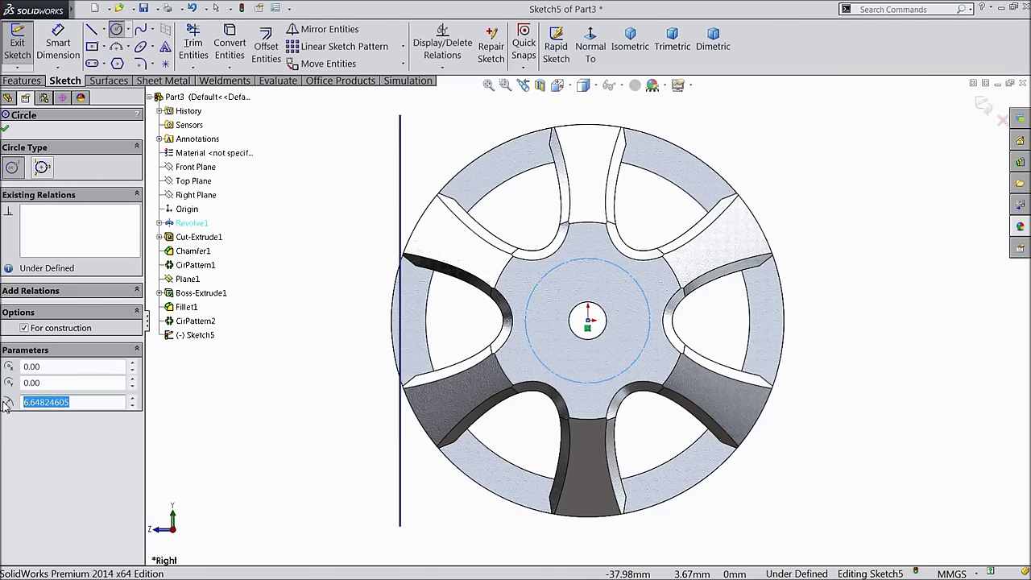
key("Return")
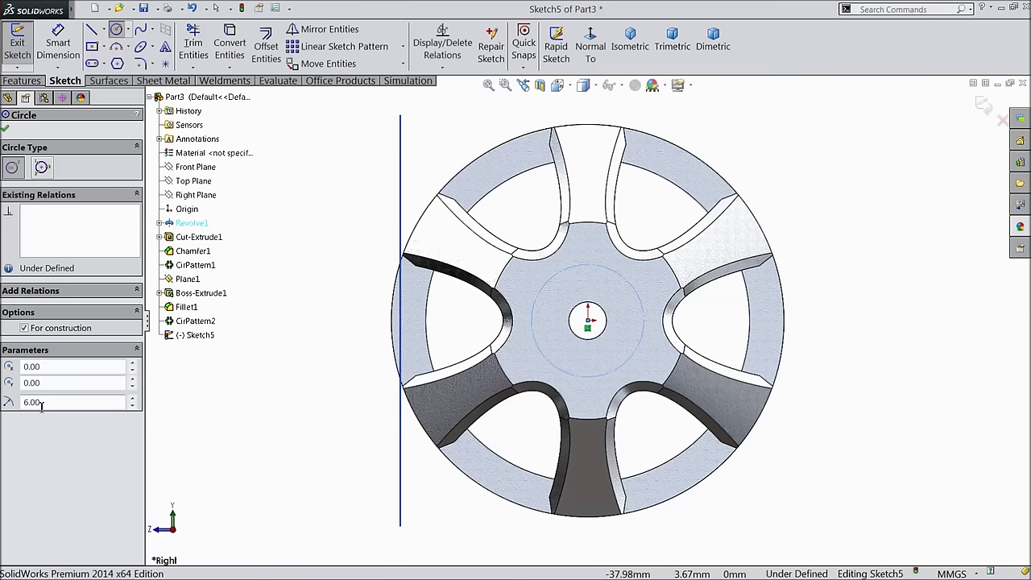
left_click(4, 130)
Step: Sketch a small circle of about 1.38 mm radius centred on the uppermost point of the construction circle
scroll(589, 322, "up", 2)
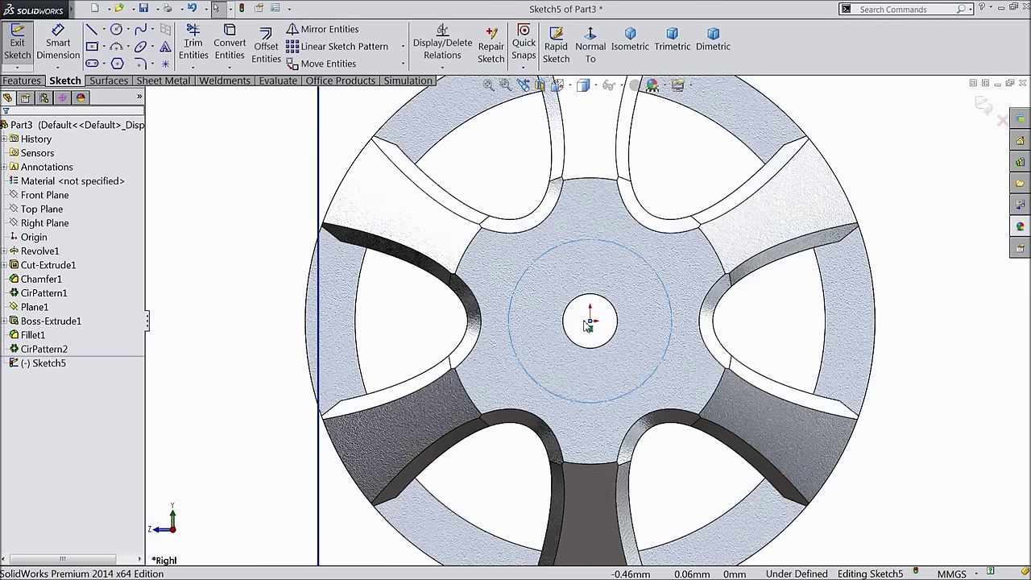
left_click(117, 30)
scroll(612, 290, "up", 2)
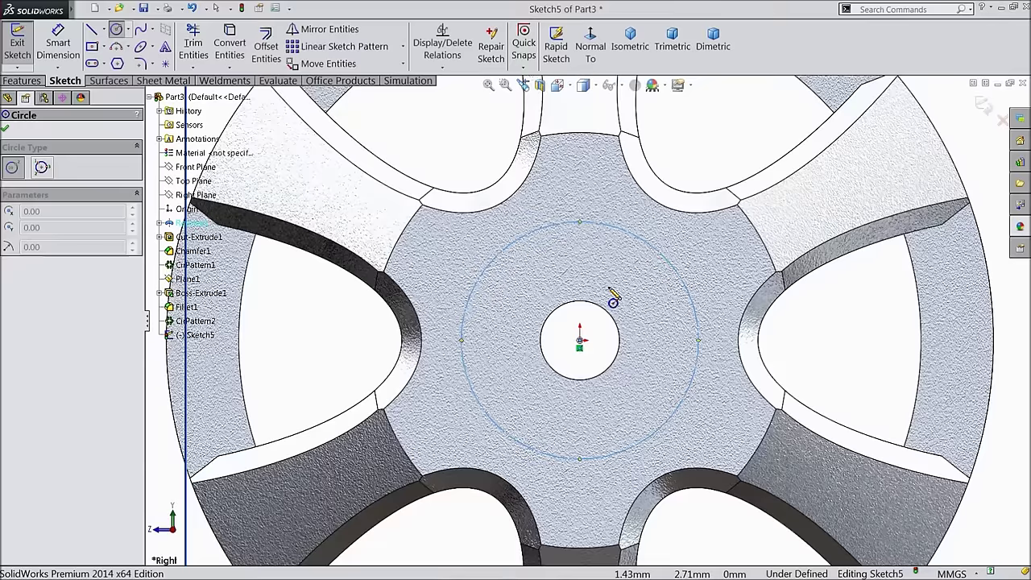
left_click(580, 223)
left_click(600, 202)
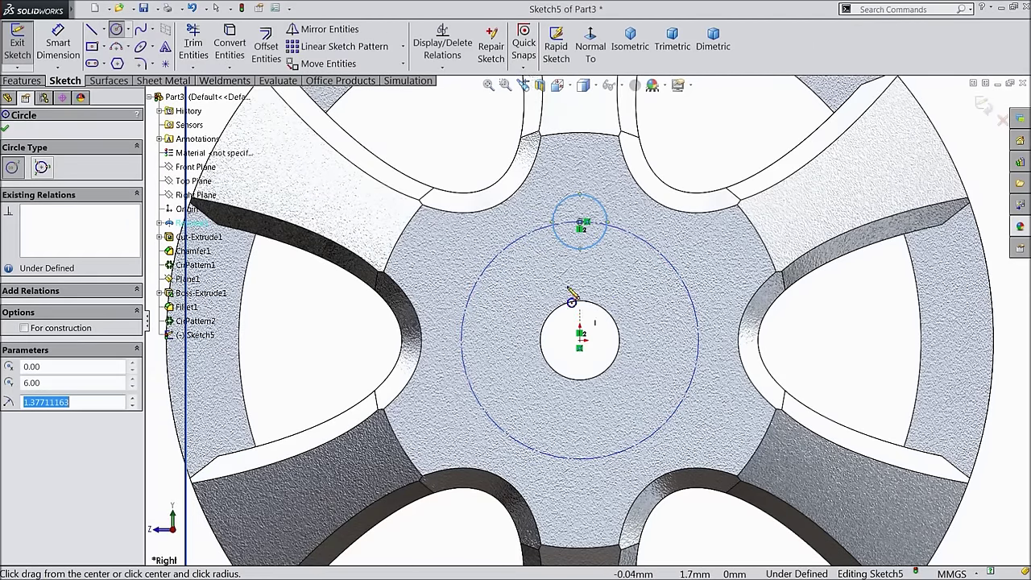
Step: Pattern the small circle around the origin as a circular sketch pattern of 4 equally spaced instances over 360 degrees
left_click(403, 46)
left_click(355, 78)
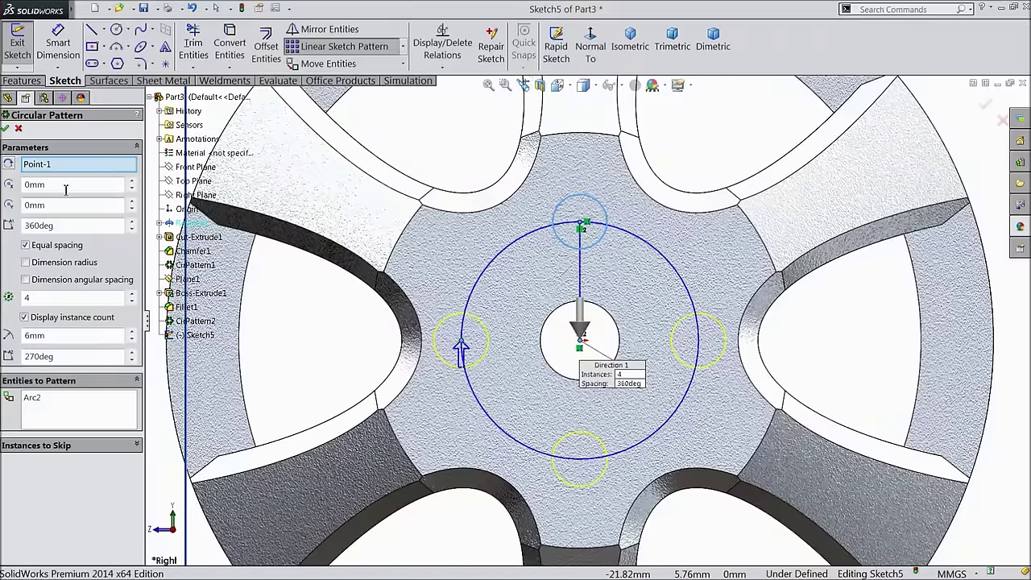
left_click(5, 129)
Step: Dimension the uppermost small circle's diameter as 2 mm
key("d")
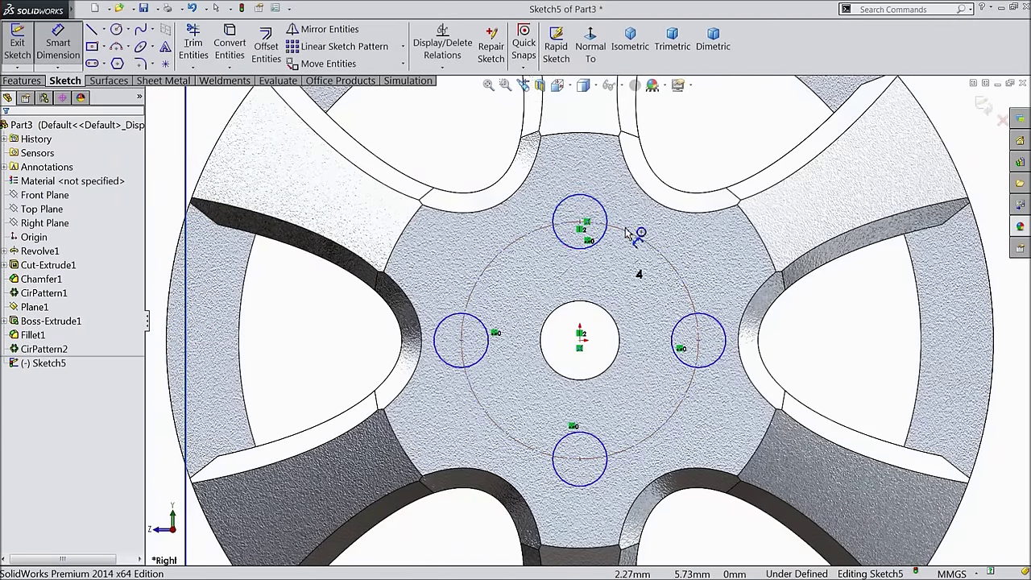
left_click(606, 211)
left_click(611, 184)
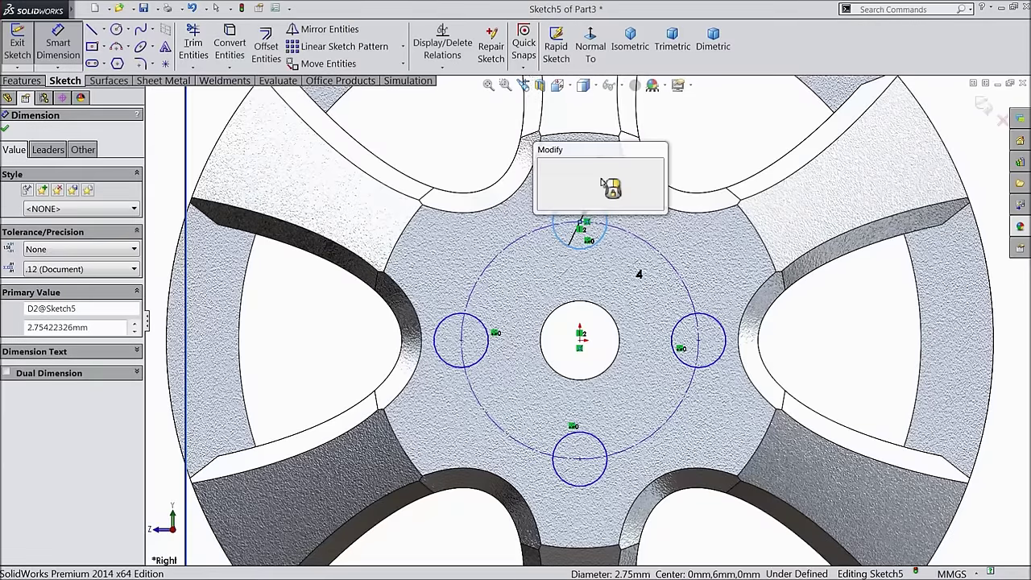
key("Return")
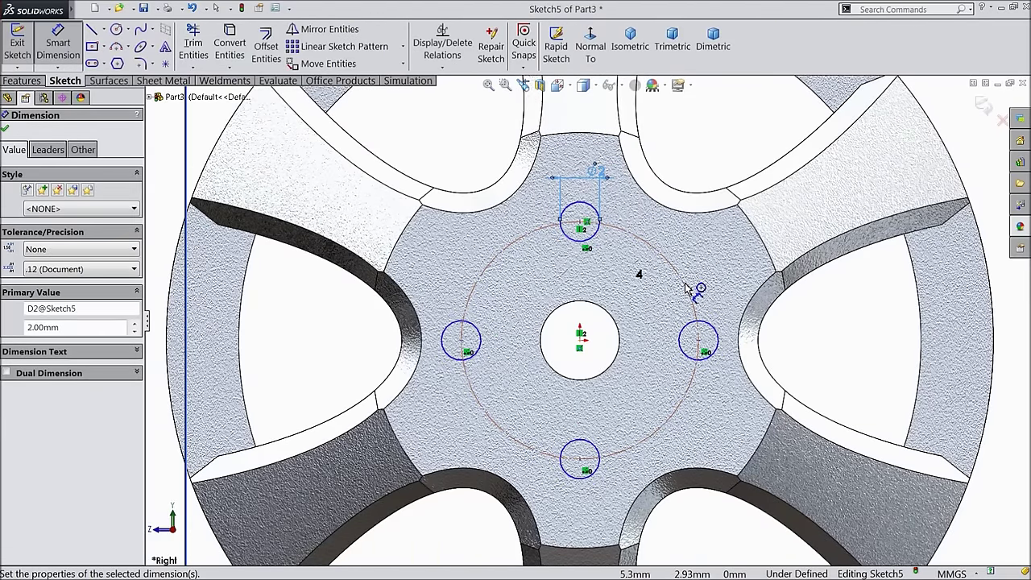
Step: Dimension the construction circle's diameter as 12 mm and finish dimensioning
left_click(691, 292)
left_click(714, 271)
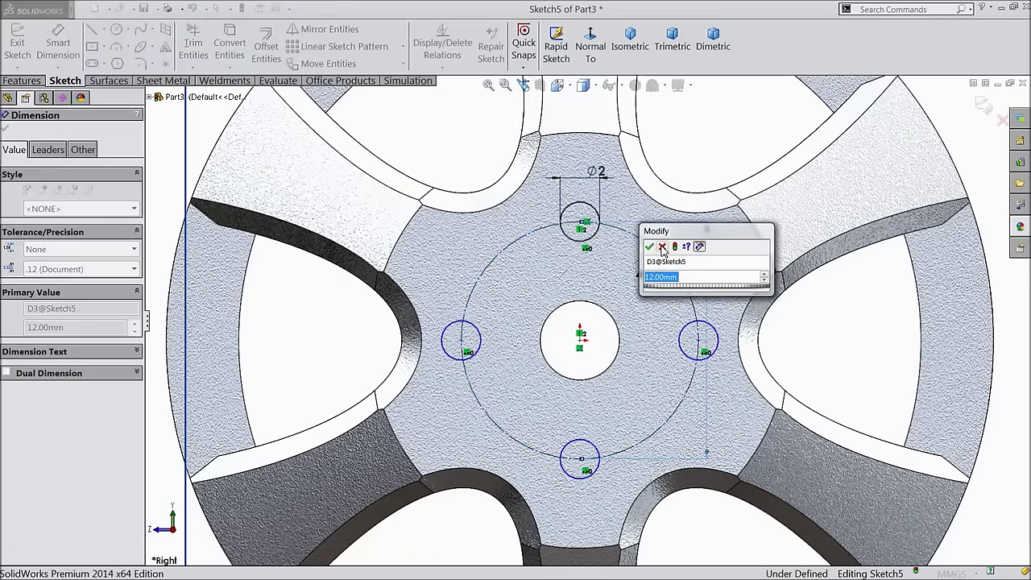
left_click(649, 247)
scroll(677, 344, "up", 2)
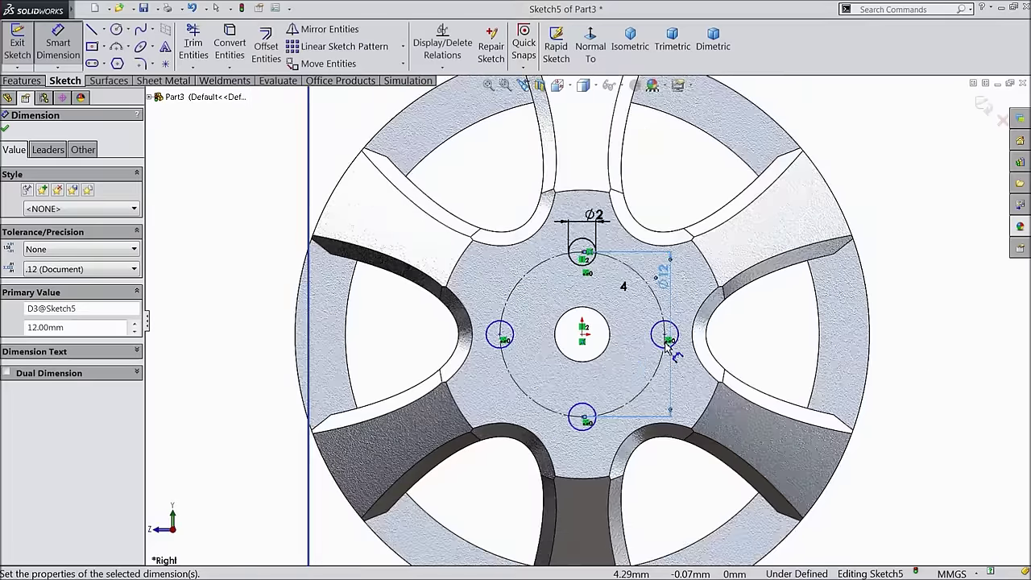
left_click(6, 130)
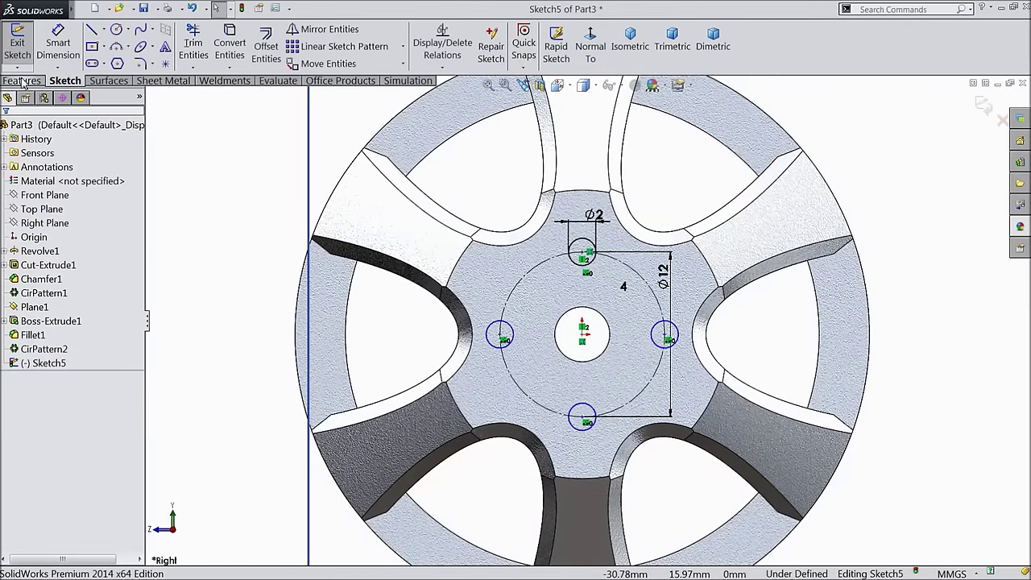
Step: Cut the four small circles through the entire hub with a Through All extruded cut
left_click(24, 81)
left_click(222, 57)
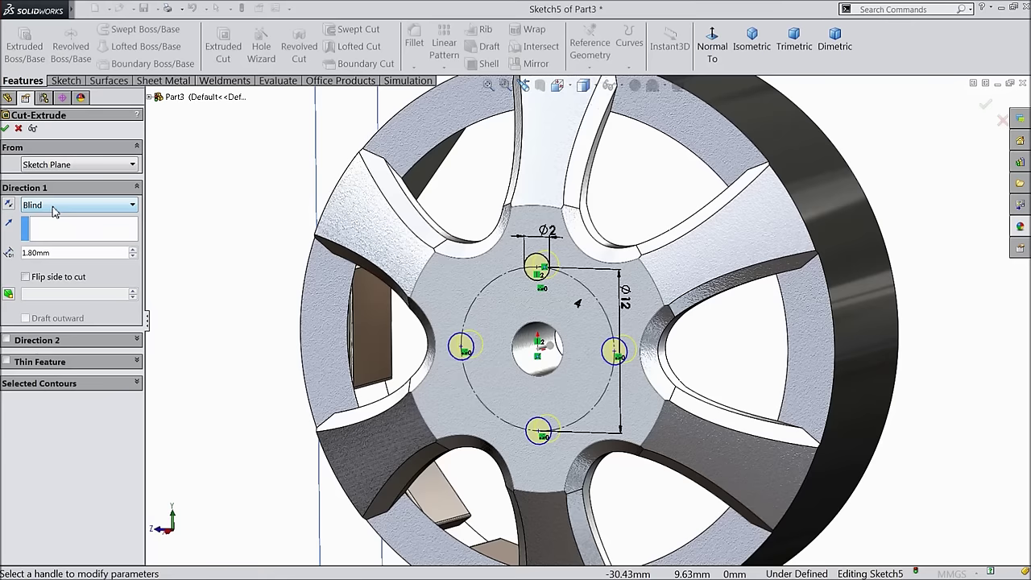
left_click(54, 207)
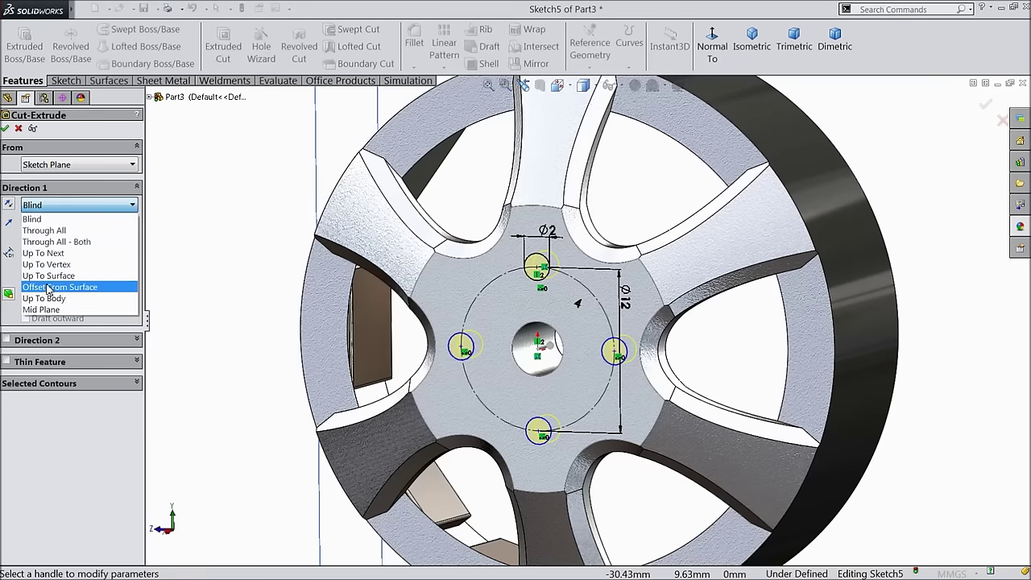
left_click(54, 231)
left_click(6, 129)
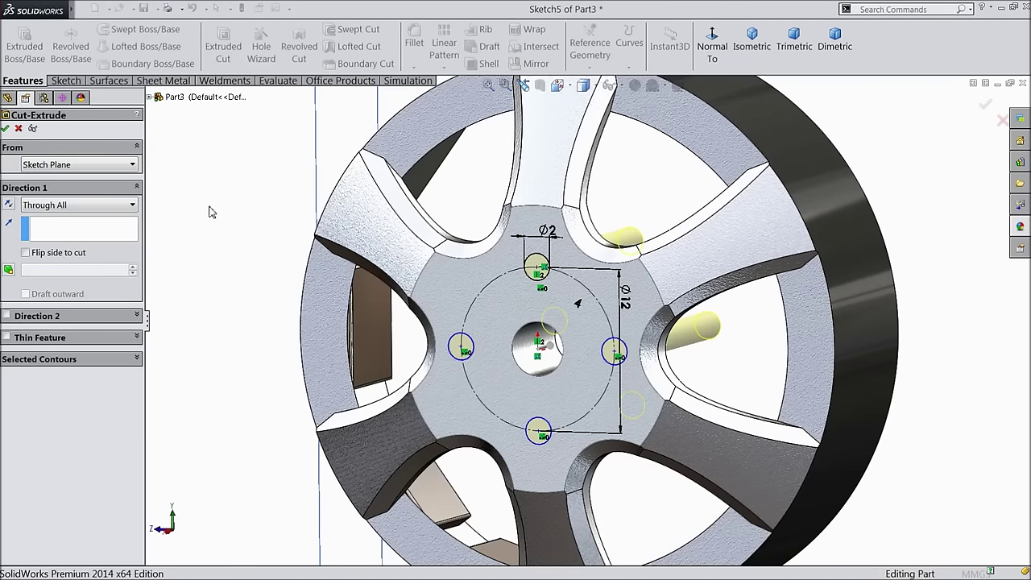
mouse_move(261, 257)
middle_mouse_down()
mouse_move(282, 228)
mouse_move(269, 217)
mouse_move(263, 245)
middle_mouse_up()
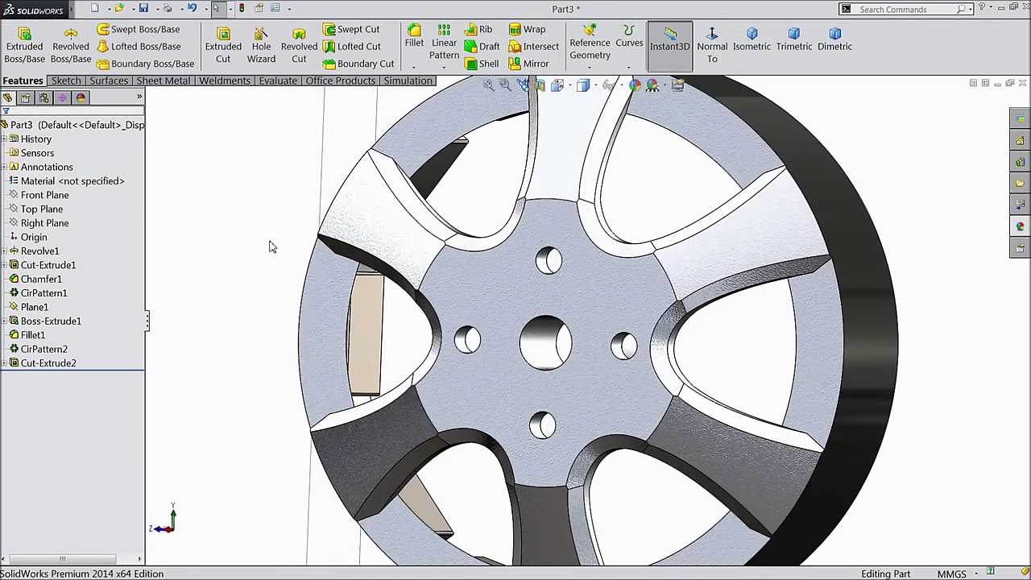
Step: Start a sketch on the Top Plane and view it straight on
middle_click_drag(294, 277, 322, 258)
left_click(45, 222)
left_click(42, 209)
left_click(50, 192)
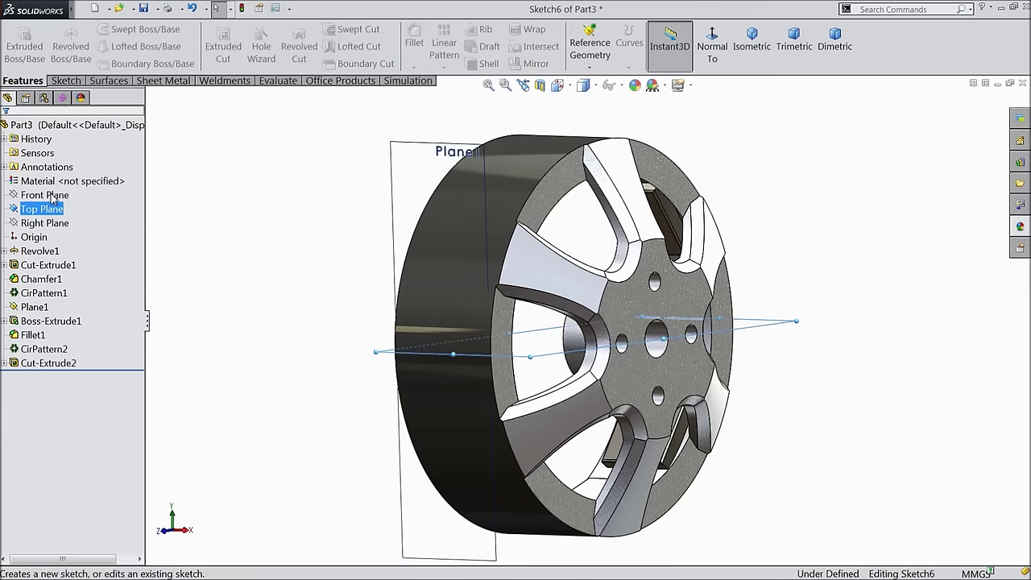
left_click(713, 48)
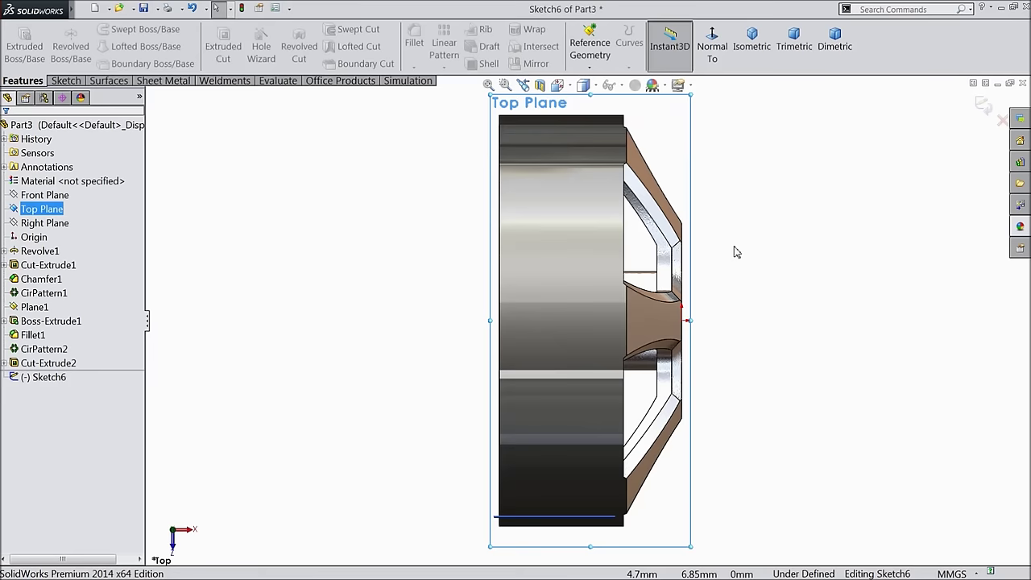
Step: Sketch a horizontal centerline about 8 mm long from the origin back into the wheel
scroll(679, 326, "down", 2)
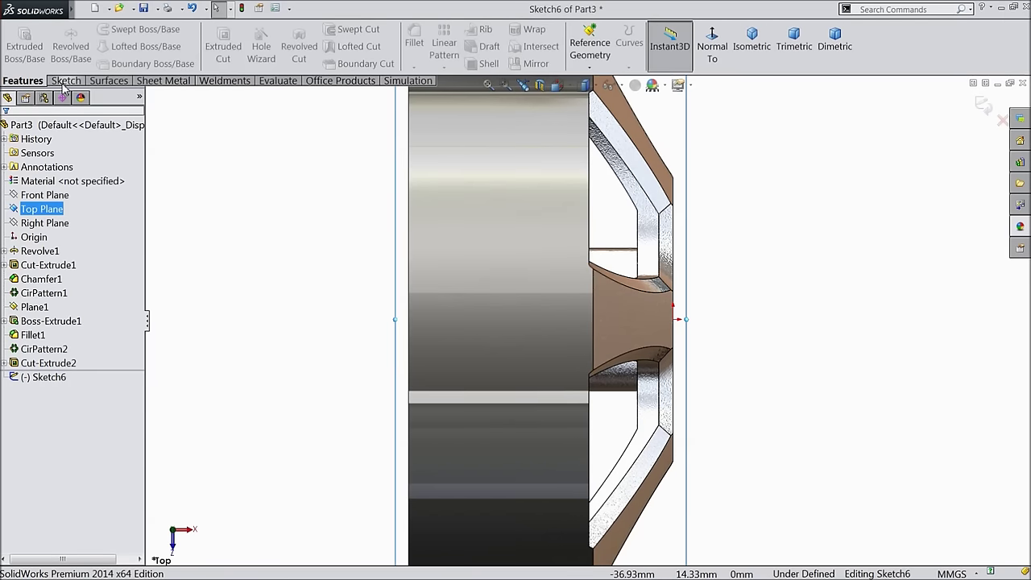
left_click(64, 80)
left_click(104, 30)
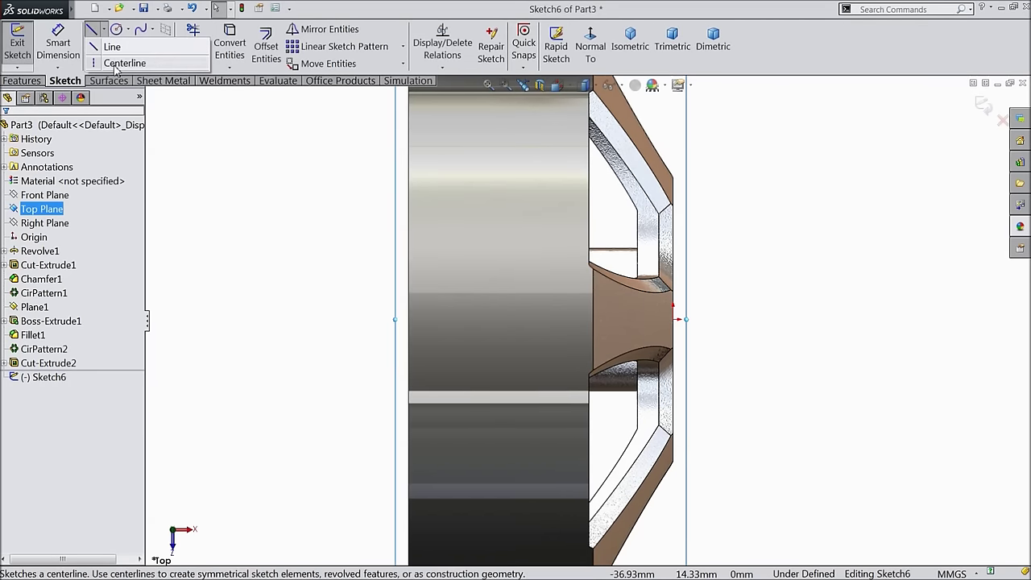
left_click(95, 62)
scroll(679, 326, "down", 2)
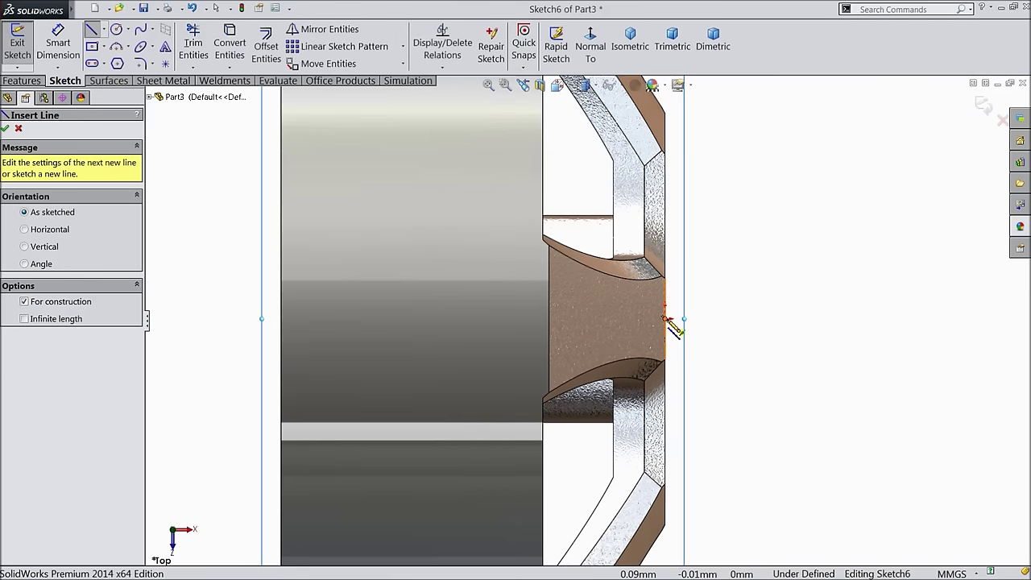
left_click(665, 318)
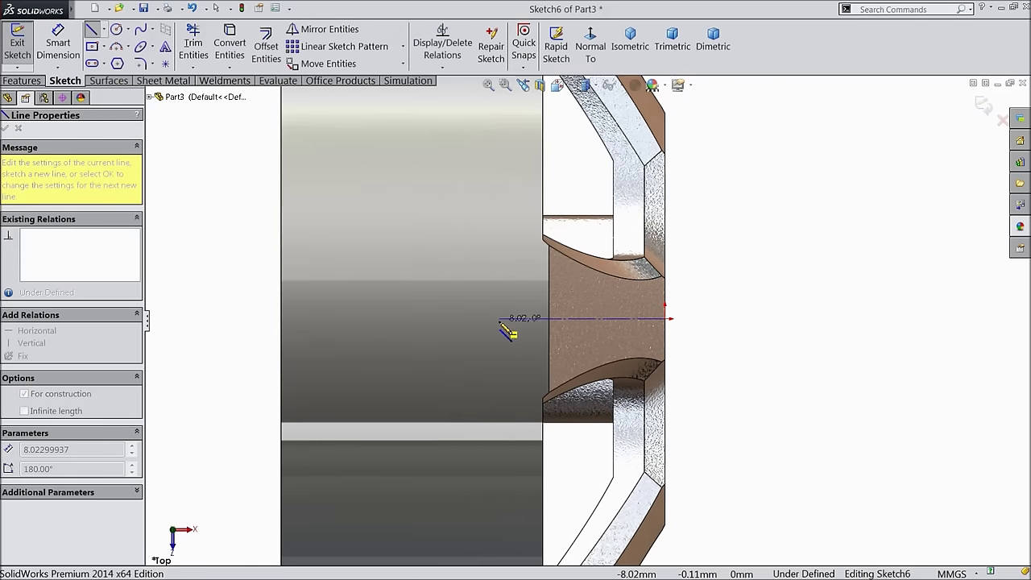
right_click(489, 282)
left_click(513, 112)
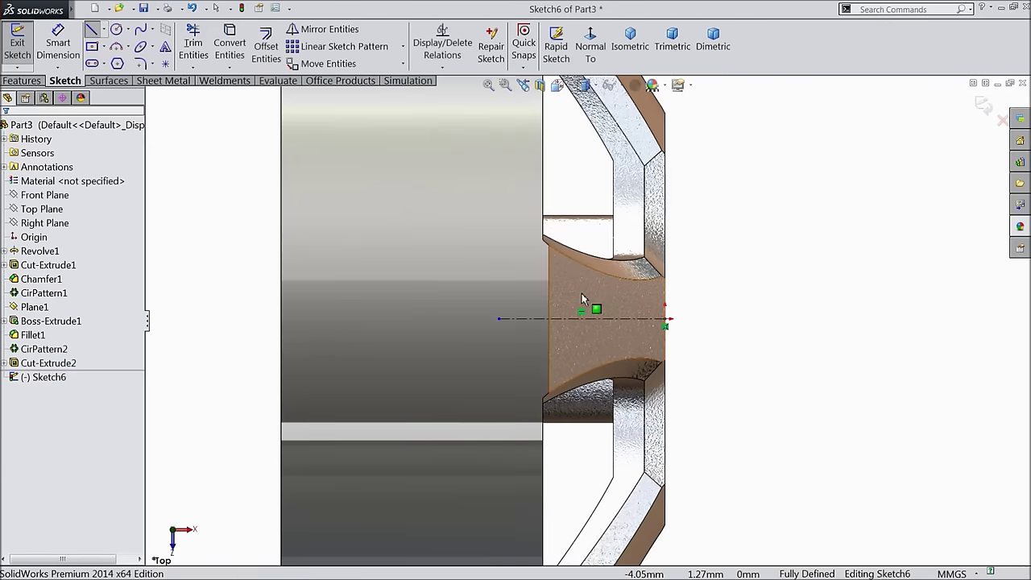
Step: Sketch a circle of about 1 mm radius centred on the centerline, about 4.85 mm behind the origin
left_click(116, 29)
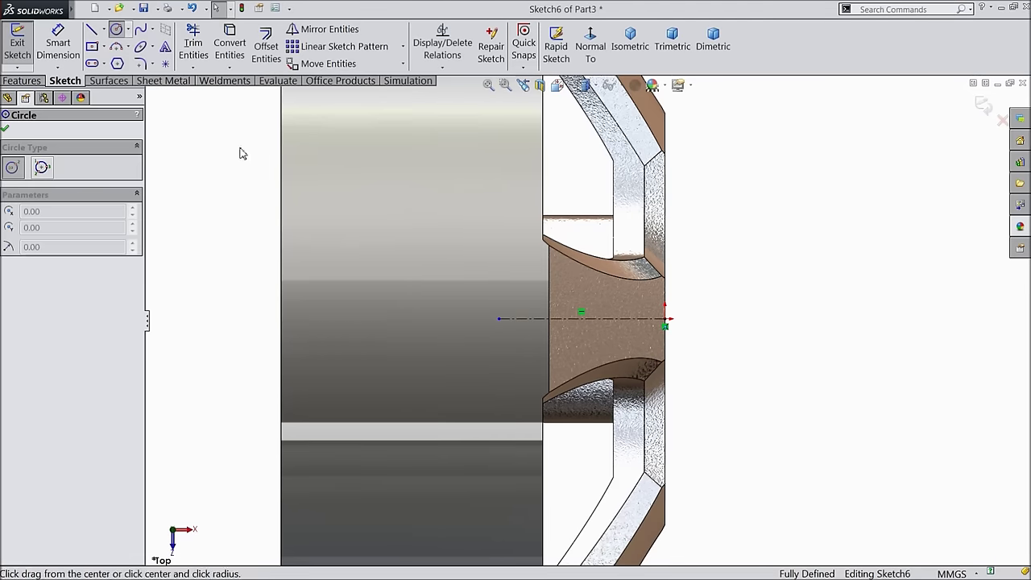
left_click(564, 318)
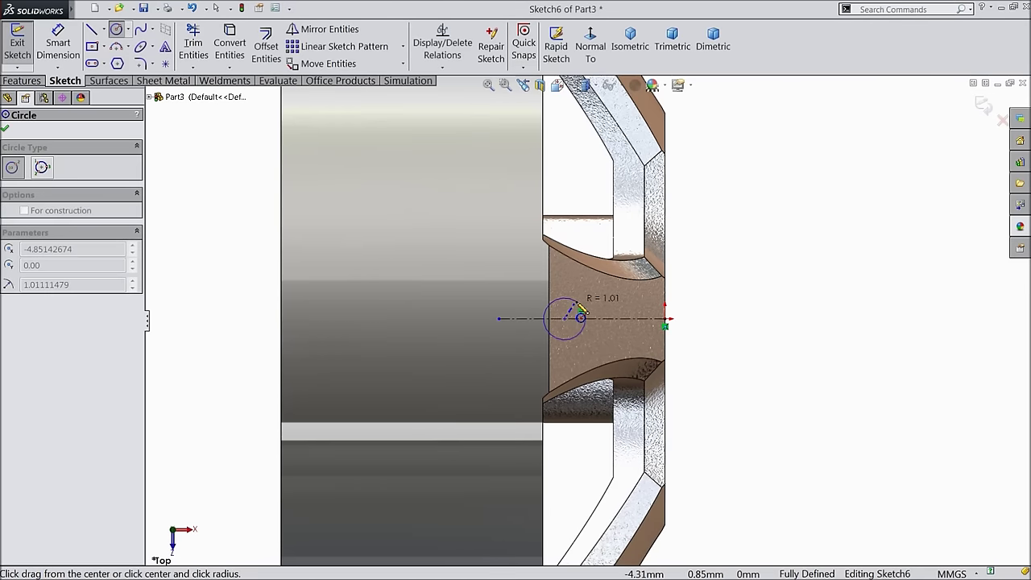
left_click(585, 318)
key("Escape")
Step: Dimension the circle's diameter as 1.5 mm
scroll(570, 324, "down", 3)
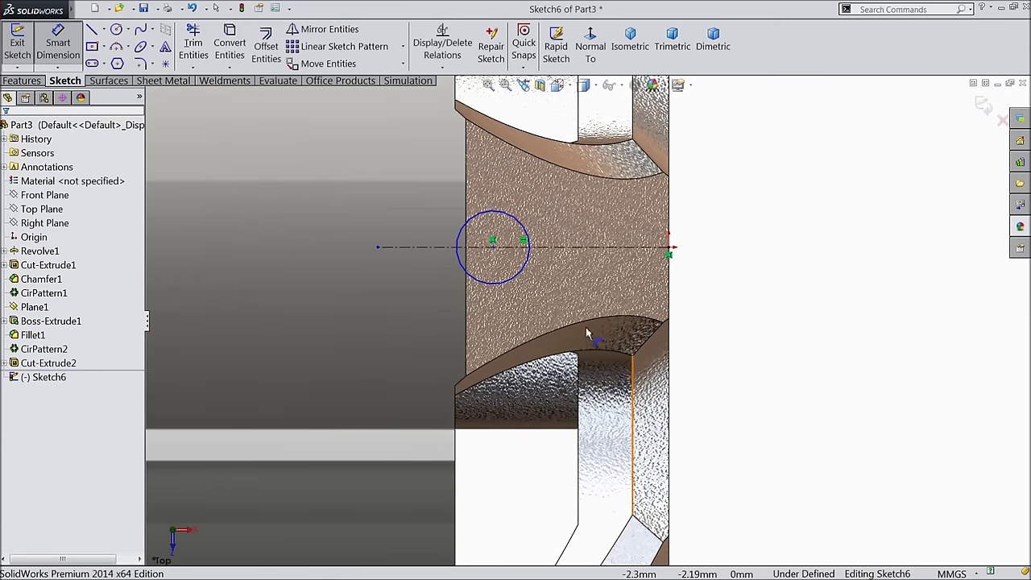
left_click(528, 274)
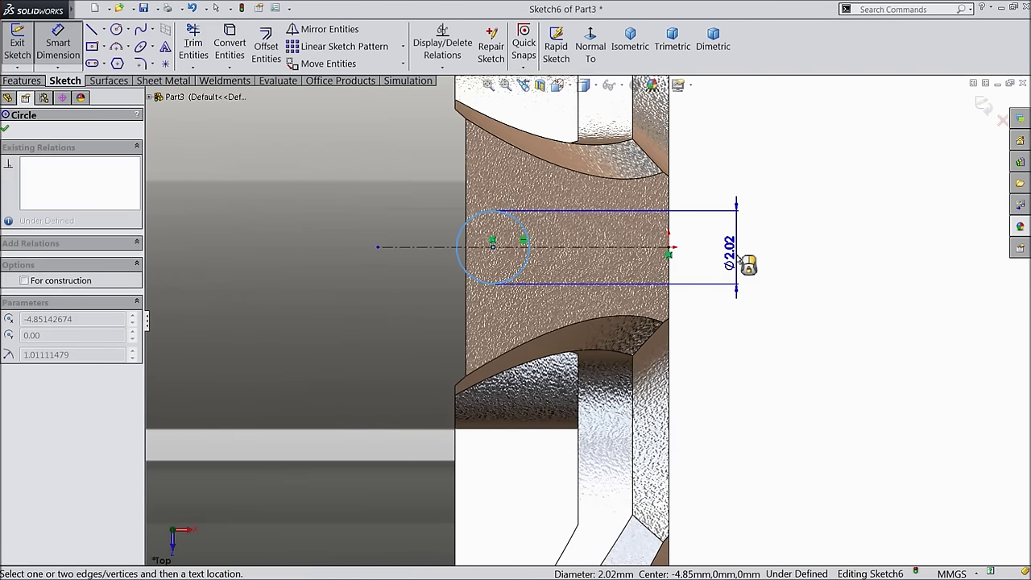
left_click(739, 266)
type("1.5")
key("Return")
Step: Dimension the circle's centre 3 mm from the vertical back edge of the wheel's front plate
scroll(525, 290, "down", 2)
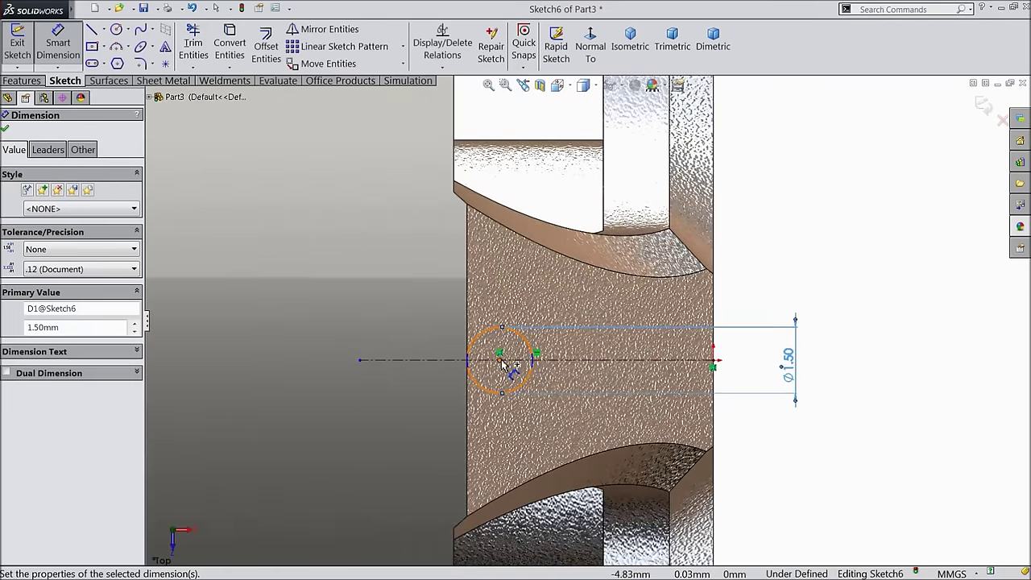
left_click(500, 360)
left_click(608, 204)
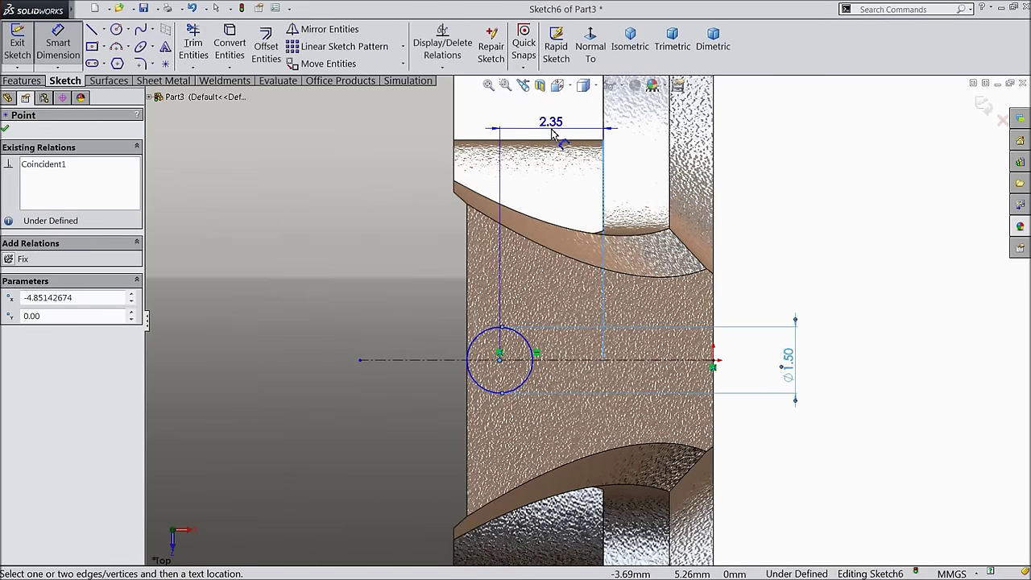
left_click(553, 136)
type("3")
key("Return")
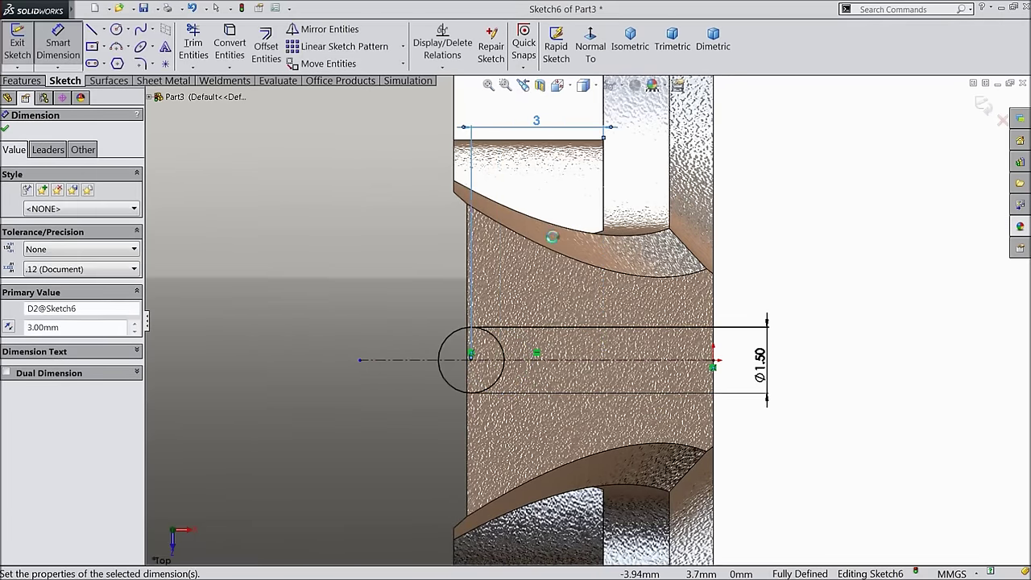
Step: Cut the 1.5 mm circle sideways through the hub wall with a 6 mm blind extruded cut
scroll(552, 237, "down", 3)
mouse_move(552, 237)
middle_mouse_down()
mouse_move(763, 307)
mouse_move(670, 314)
mouse_move(782, 353)
mouse_move(785, 427)
mouse_move(781, 403)
mouse_move(798, 398)
middle_mouse_up()
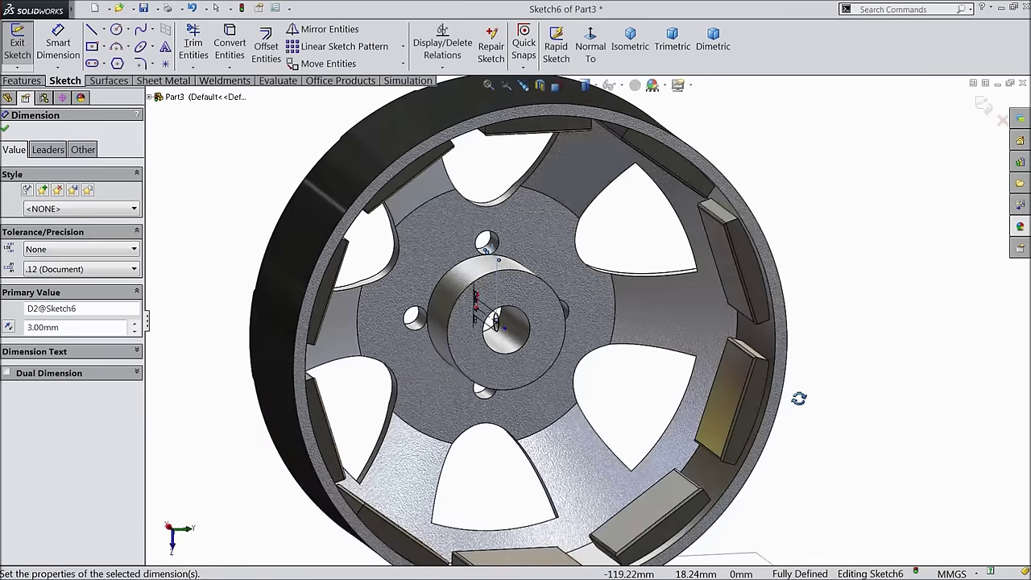
left_click(21, 81)
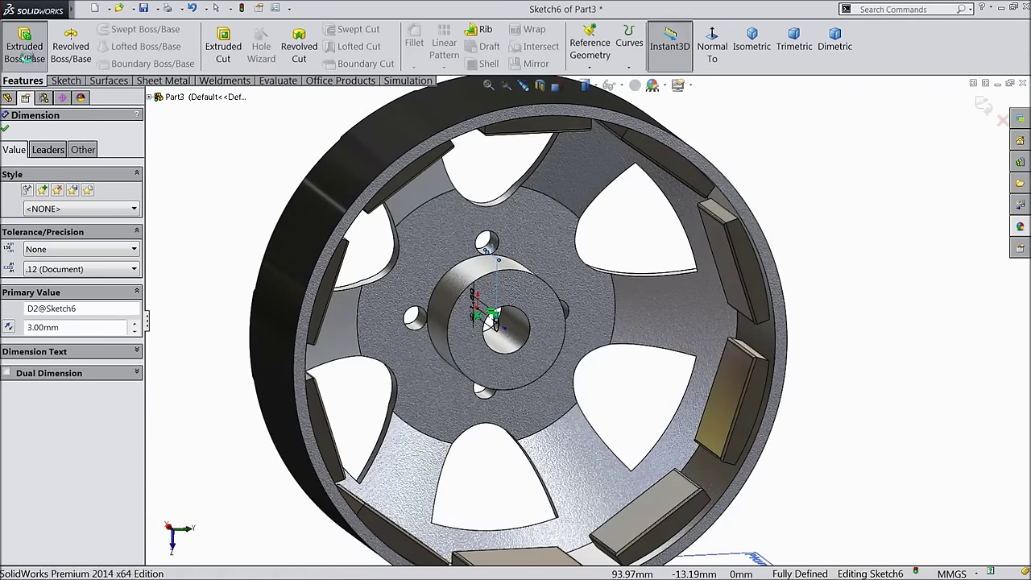
left_click(24, 46)
left_click(20, 129)
left_click(221, 51)
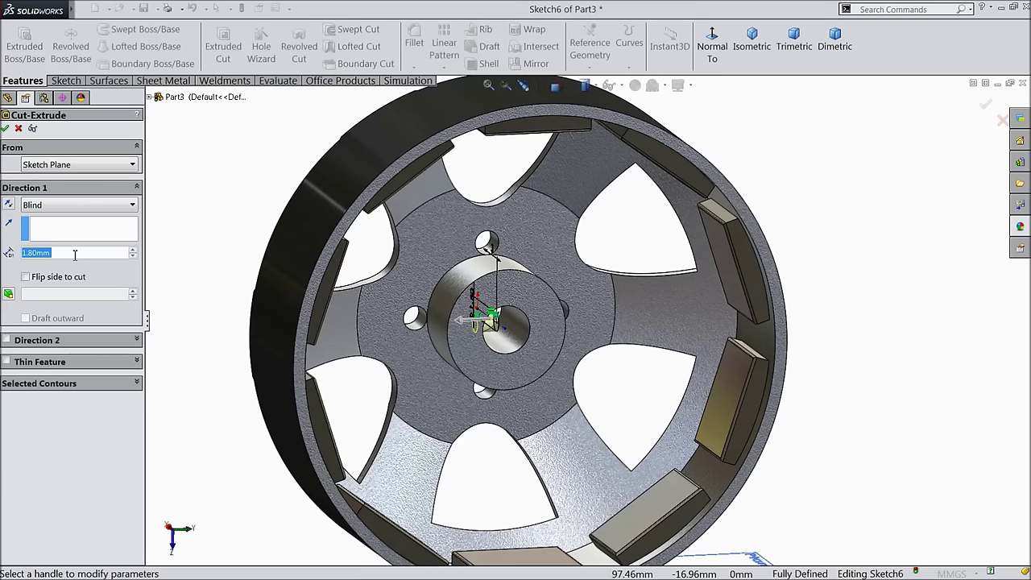
type("6")
key("Return")
mouse_move(231, 207)
middle_mouse_down()
mouse_move(254, 218)
mouse_move(229, 205)
middle_mouse_up()
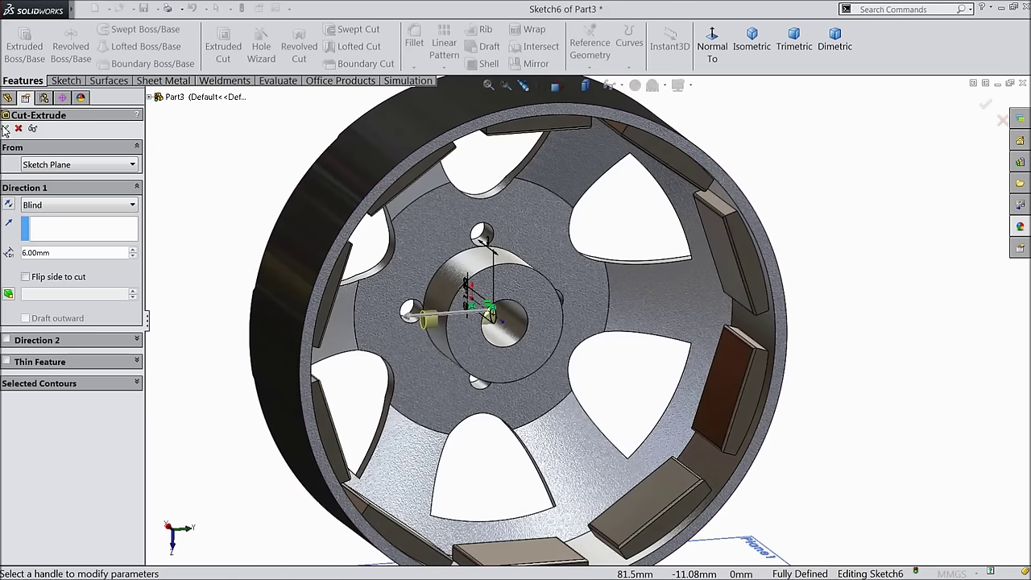
left_click(6, 128)
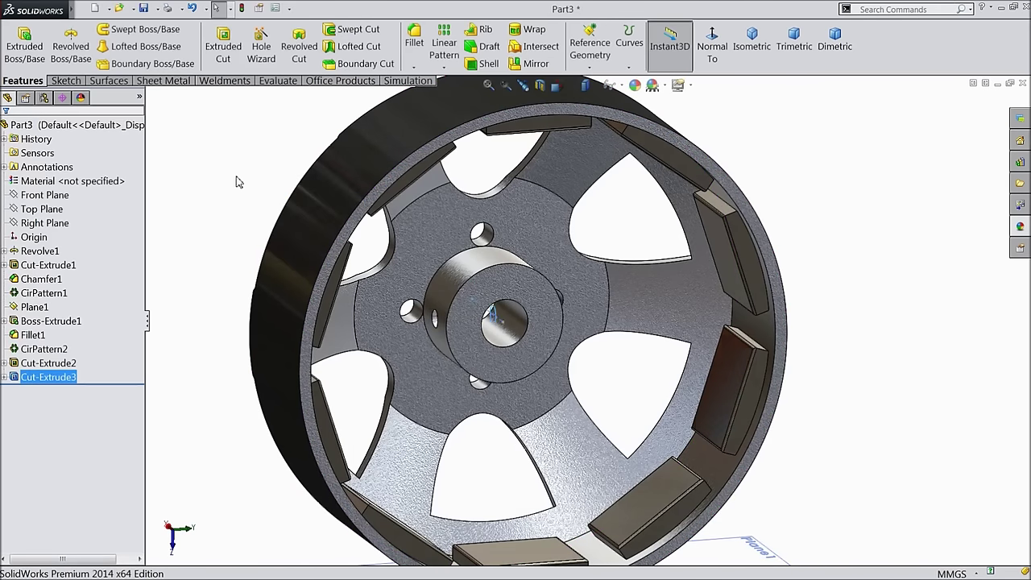
left_click(239, 202)
middle_click_drag(231, 234, 467, 410)
scroll(467, 415, "down", 4)
left_click(518, 397)
left_click(539, 373)
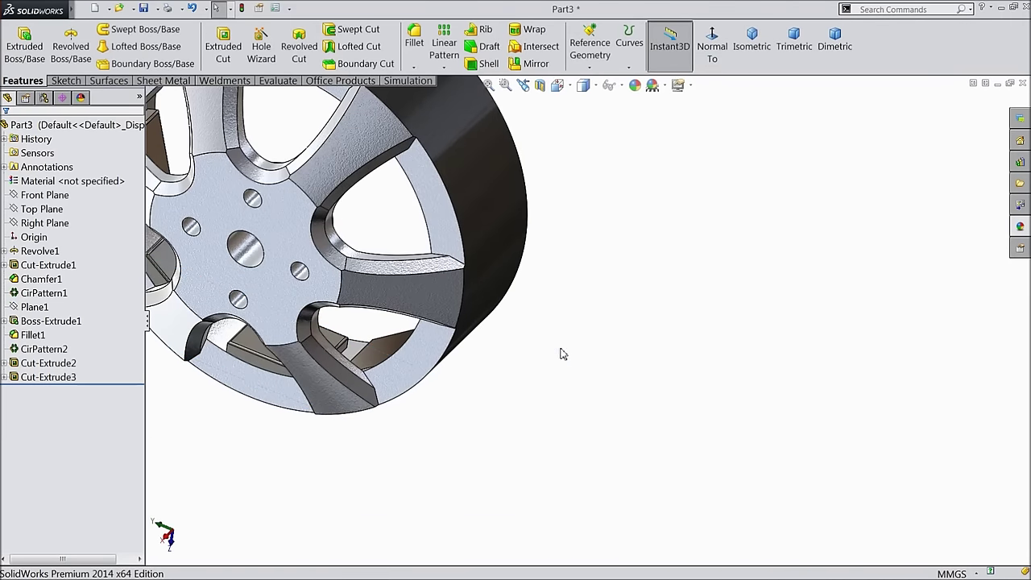
Step: Fillet the six outer rim edge segments between the spokes on the wheel's front with a 0.20 mm constant radius
left_click(752, 46)
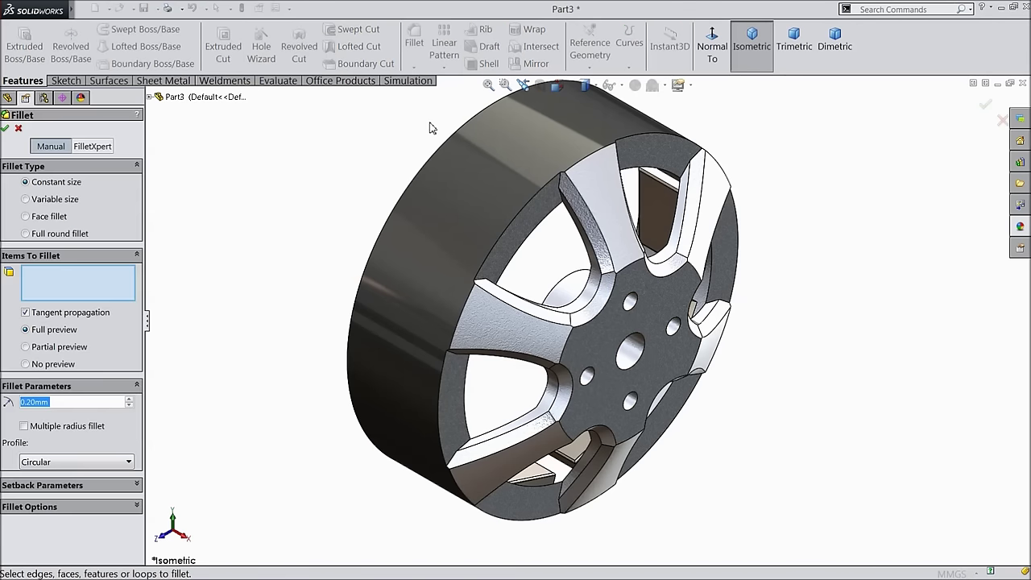
middle_click_drag(295, 213, 652, 323)
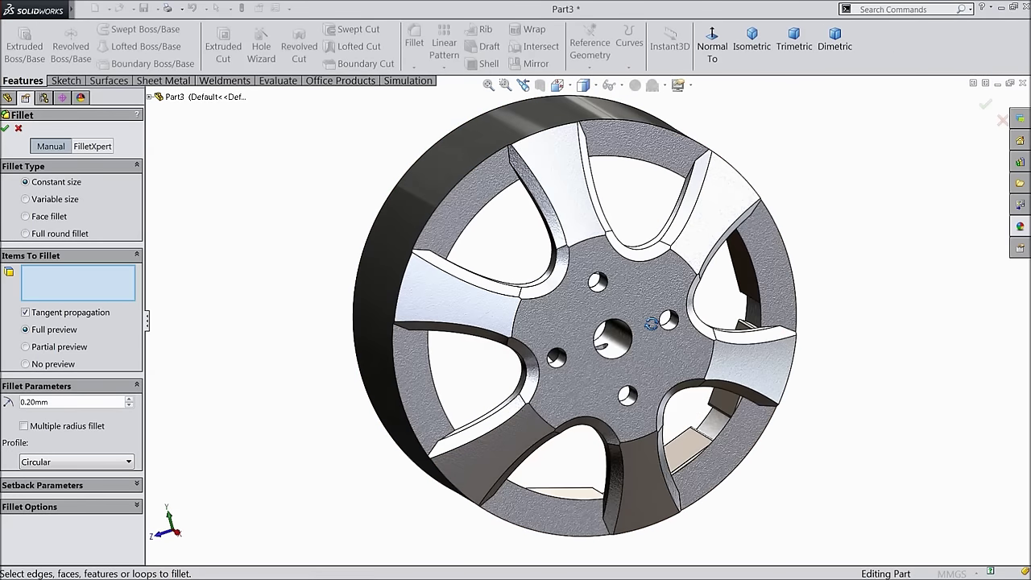
scroll(732, 343, "down", 2)
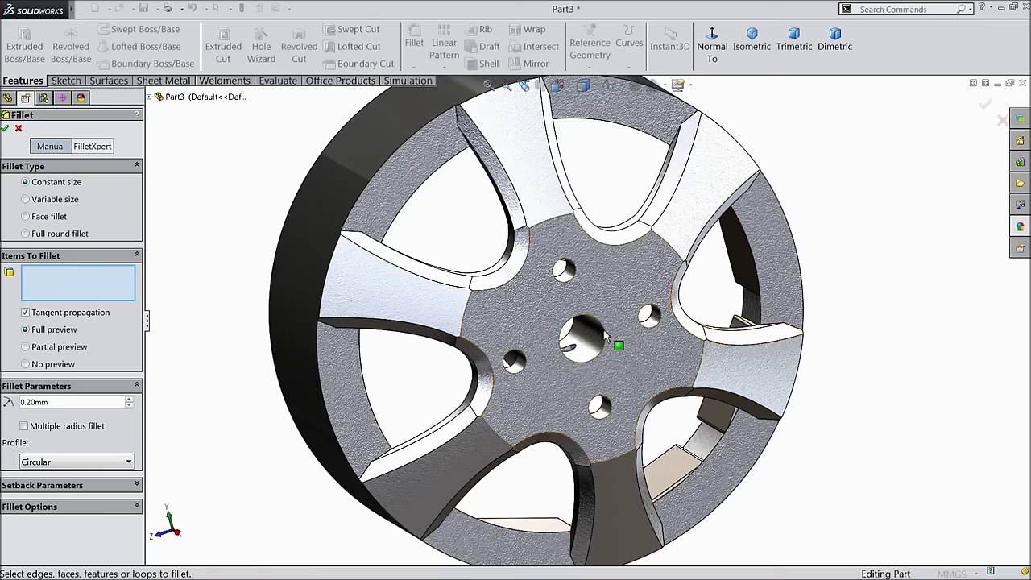
left_click(370, 187)
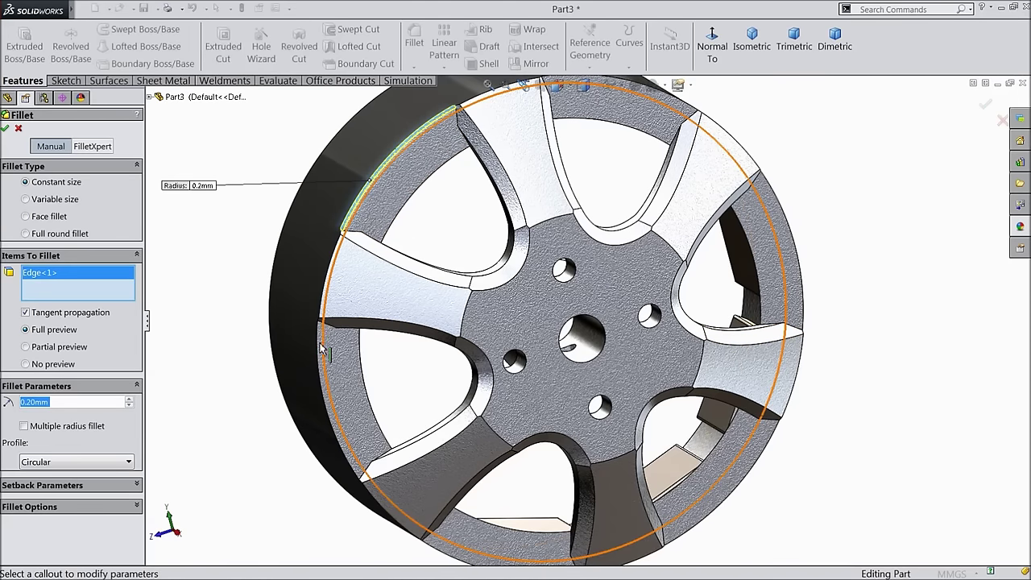
left_click(448, 337)
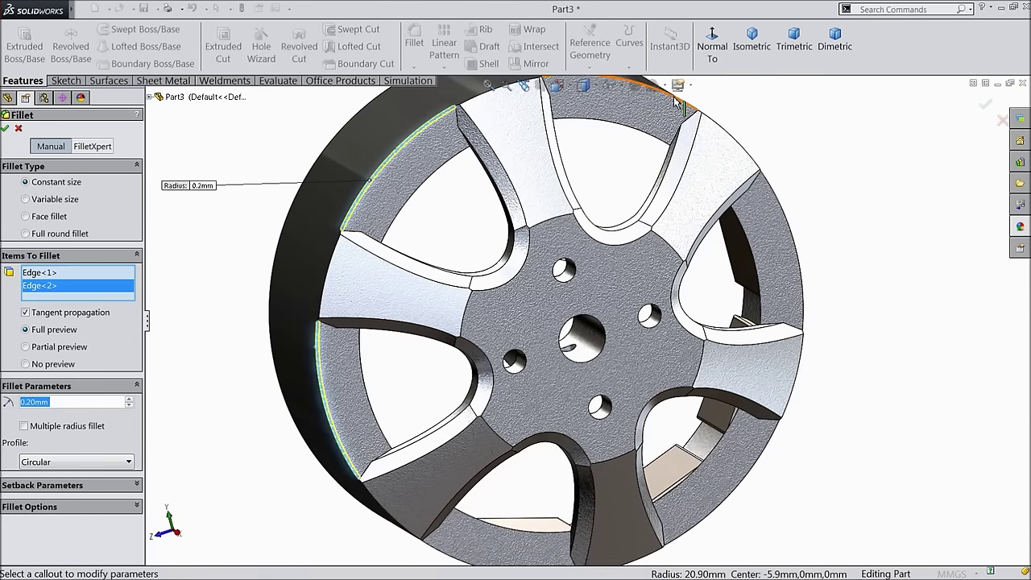
left_click(676, 101)
left_click(794, 244)
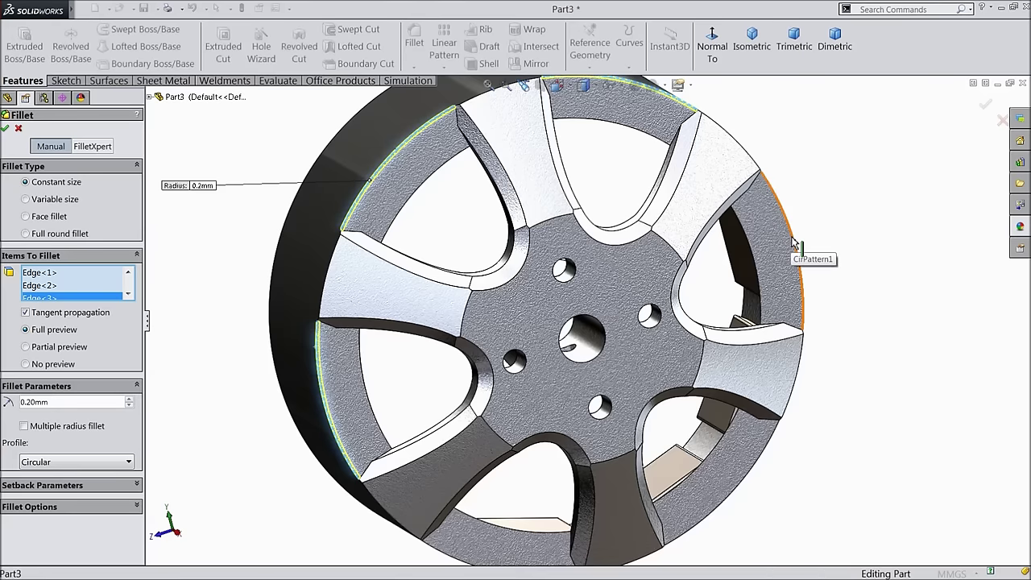
left_click(767, 457)
left_click(444, 560)
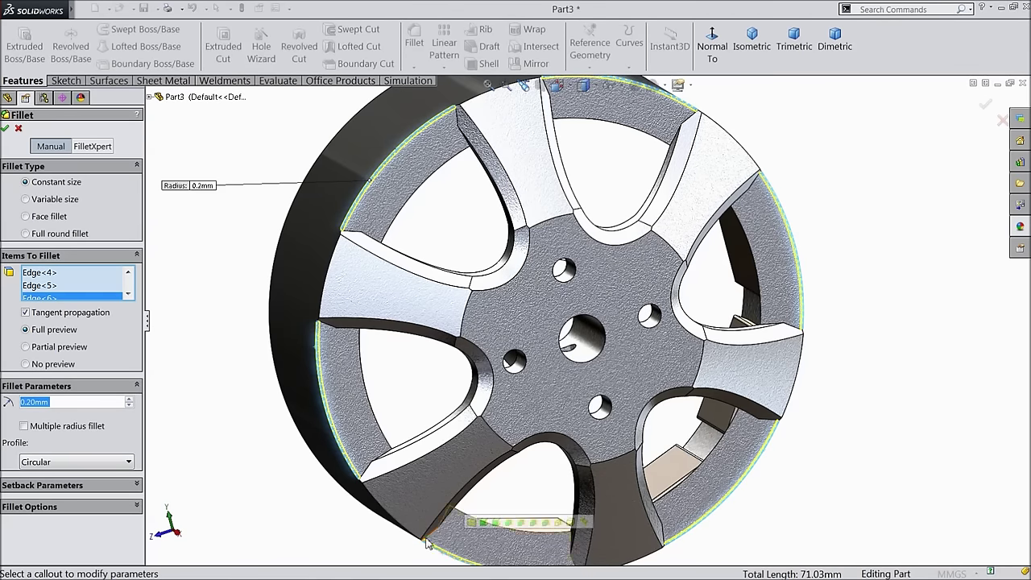
left_click(5, 129)
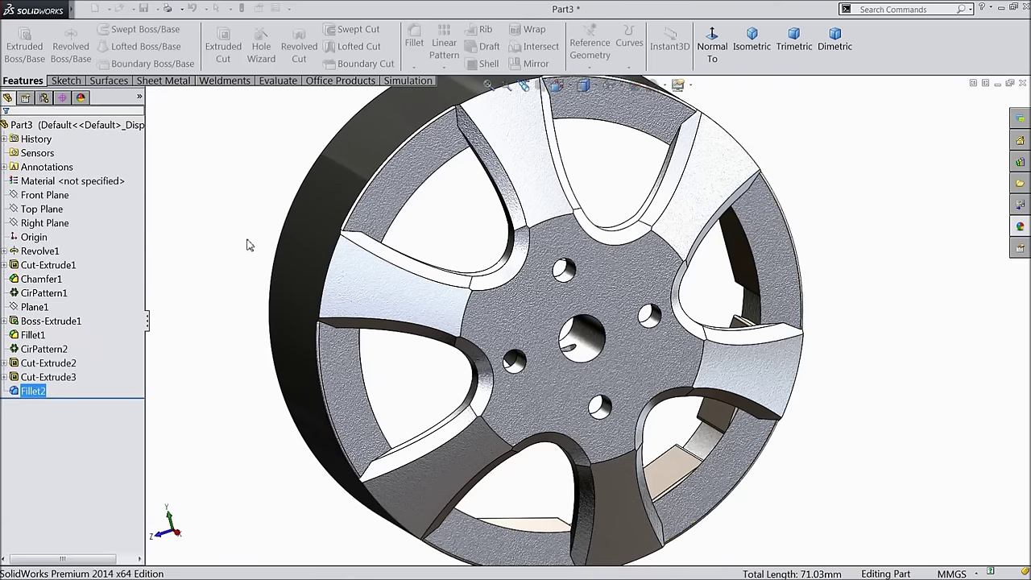
Step: Save the part as 1.Bell in a new Desktop folder named DC Motor(Brushless)
key("f")
mouse_move(258, 270)
middle_mouse_down()
mouse_move(260, 231)
mouse_move(271, 282)
middle_mouse_up()
scroll(516, 277, "down", 2)
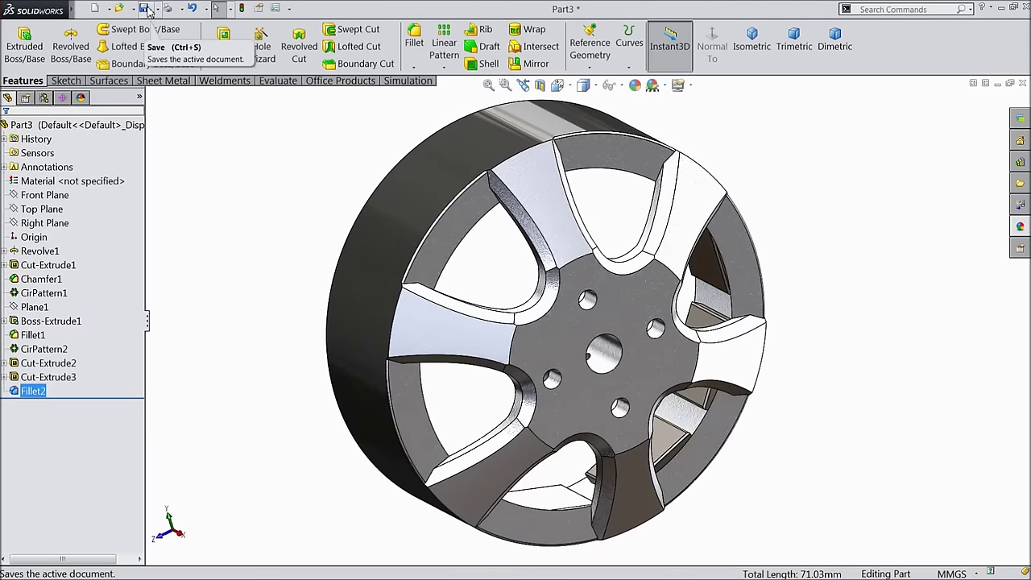
left_click(146, 9)
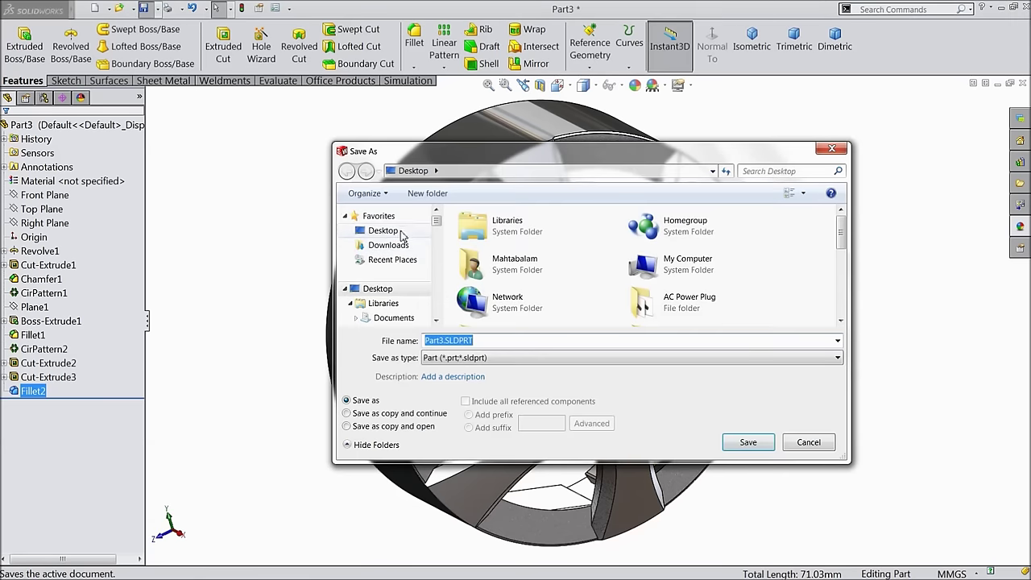
left_click(400, 231)
left_click(427, 193)
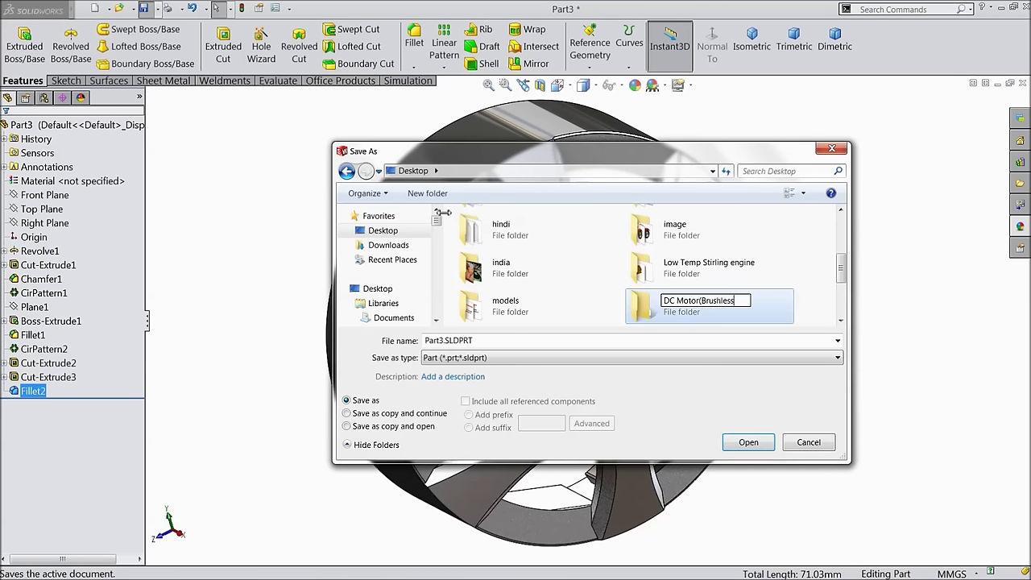
key("Return")
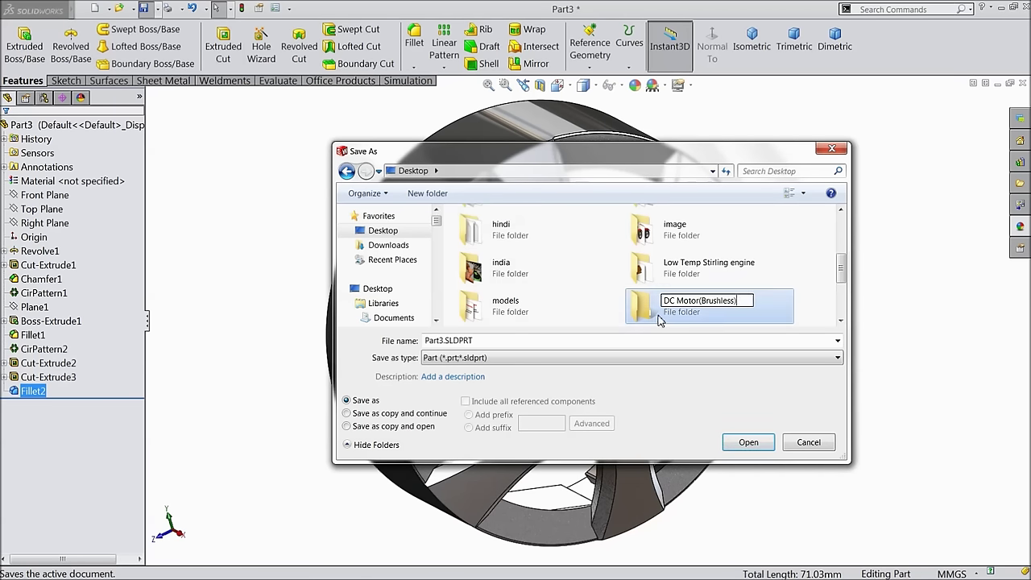
key("Return")
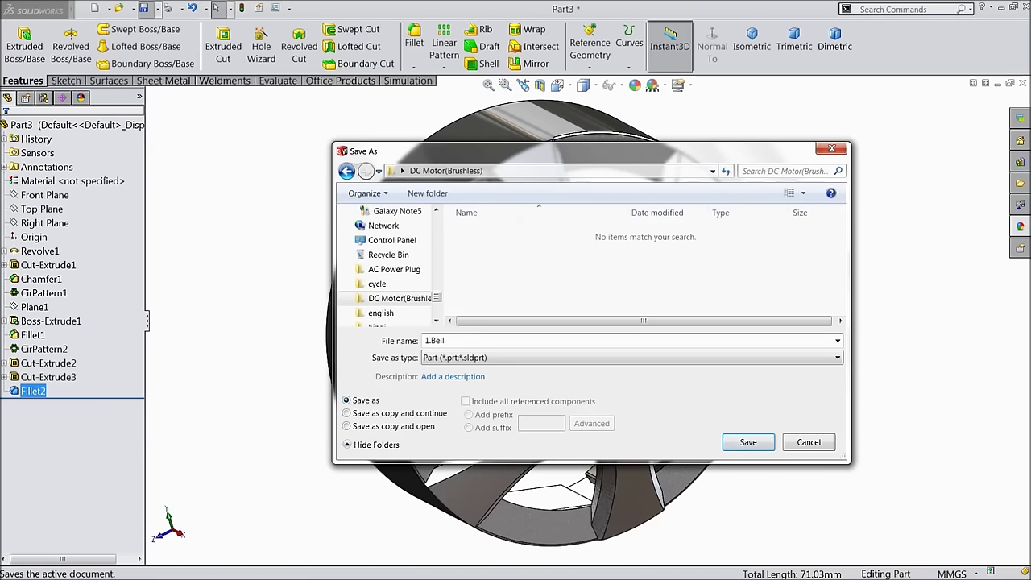
left_click(747, 442)
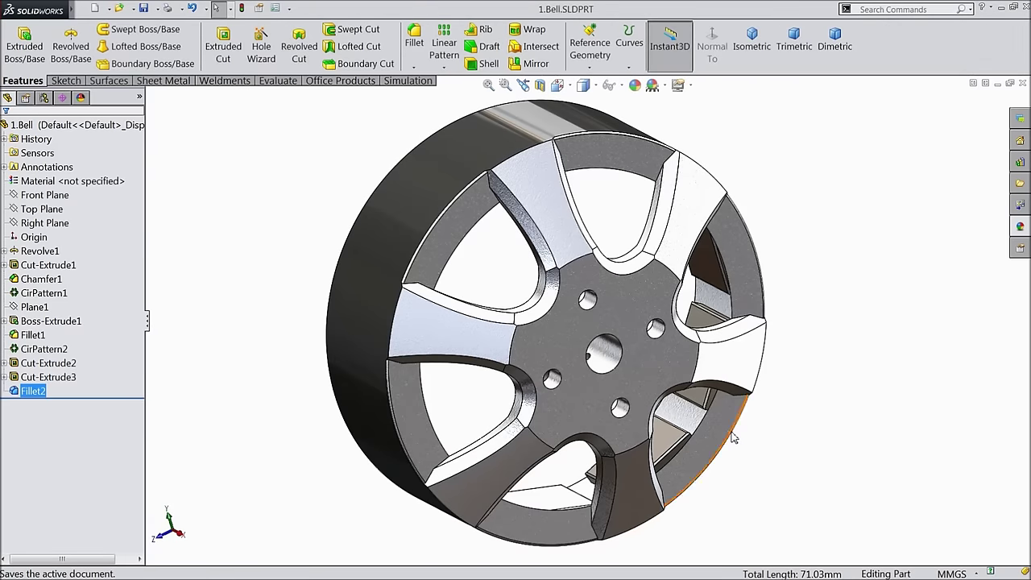
Step: Sketch a corner rectangle about 0.43 by 0.29 mm on the Front Plane, hanging inward from the rim's upper outer edge near the spoked front
middle_click_drag(766, 398, 729, 400)
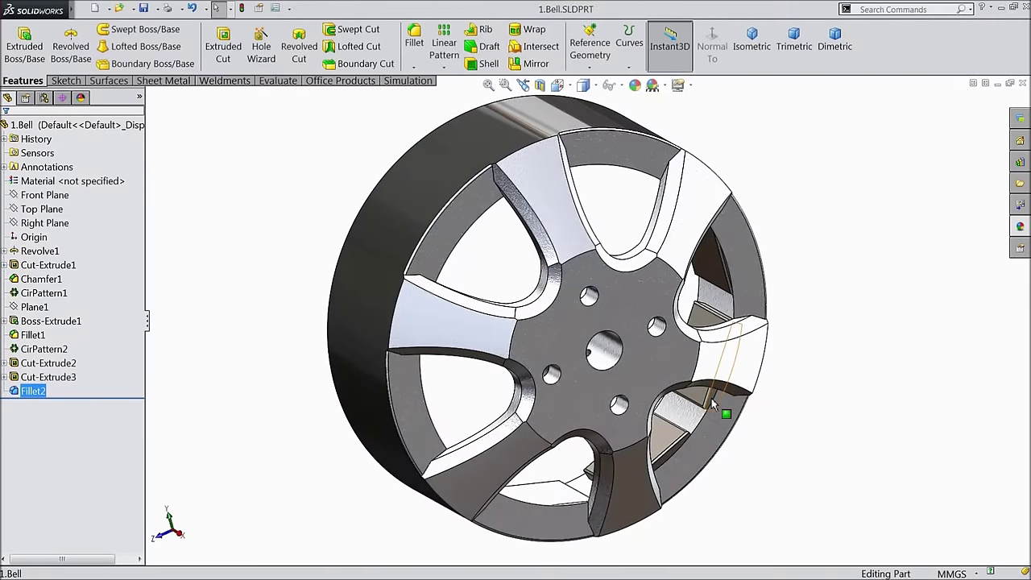
middle_click_drag(353, 471, 744, 279)
scroll(352, 500, "up", 3)
middle_click_drag(452, 320, 403, 281)
left_click(345, 314)
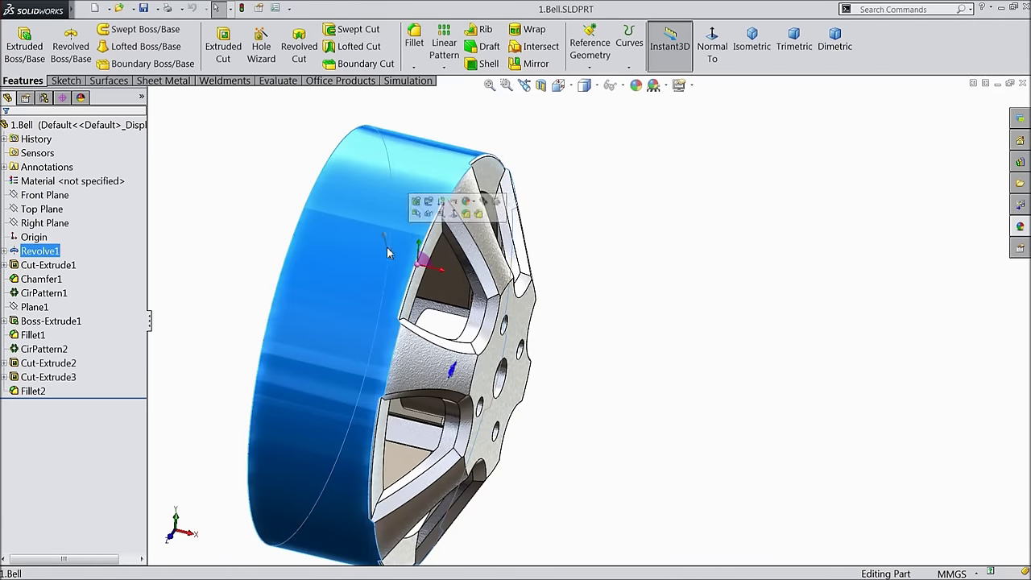
left_click(45, 195)
left_click(60, 180)
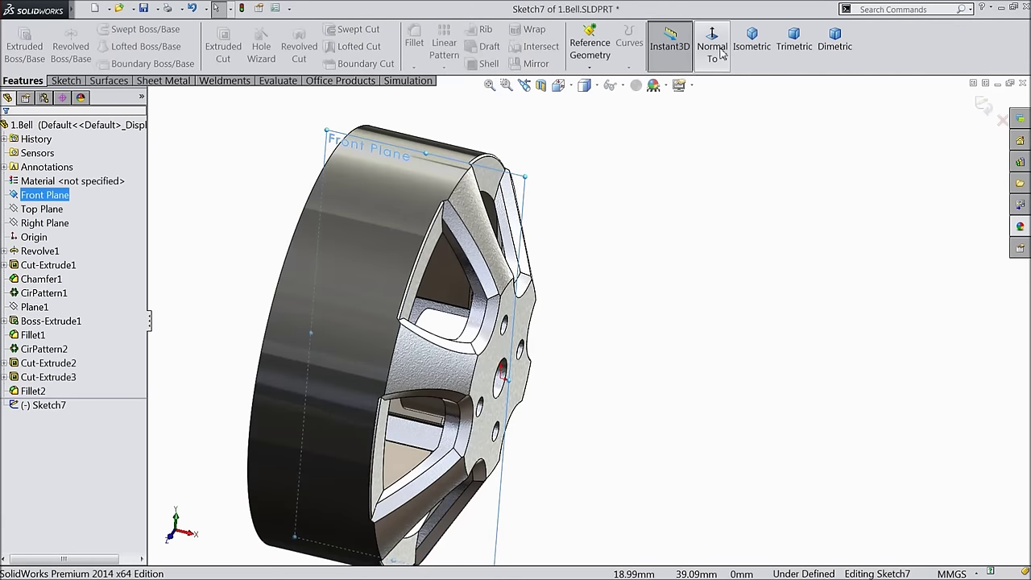
left_click(63, 82)
left_click(103, 46)
left_click(109, 59)
scroll(620, 153, "down", 5)
scroll(503, 126, "down", 1)
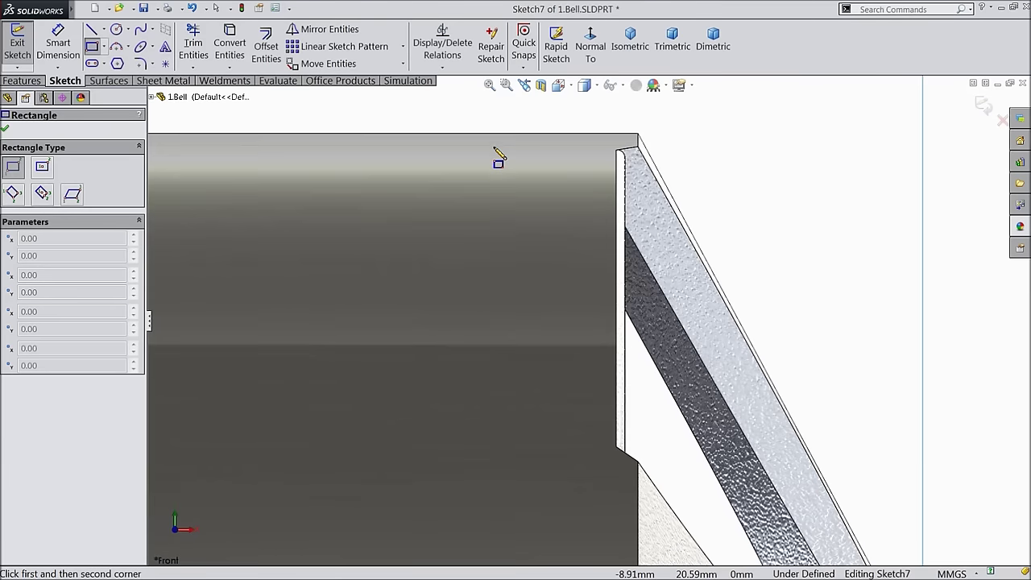
left_click(501, 135)
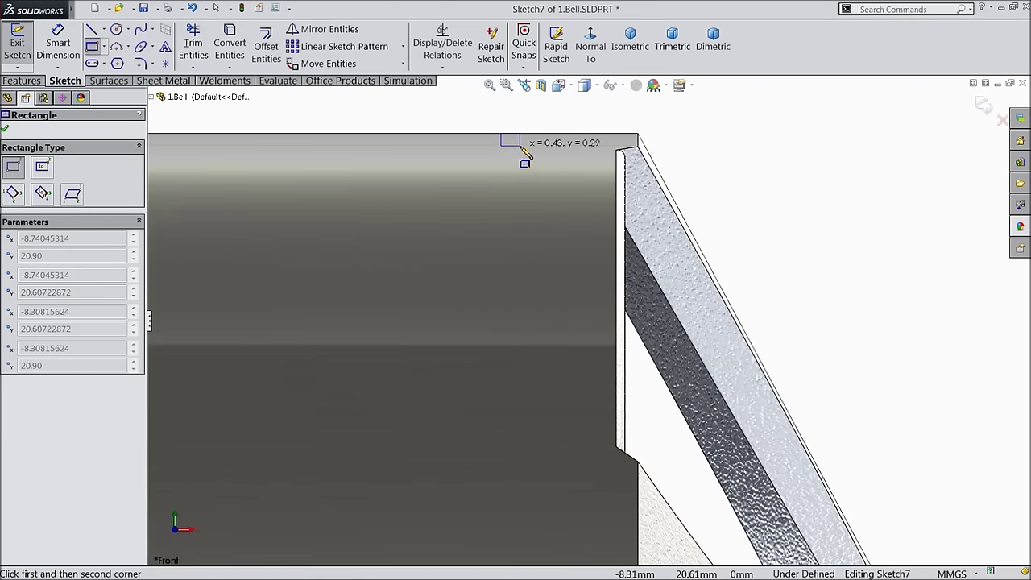
left_click(520, 155)
Step: Dimension the small rectangle as 0.4 mm wide and 0.3 mm high
key("d")
scroll(562, 175, "down", 1)
scroll(463, 153, "down", 2)
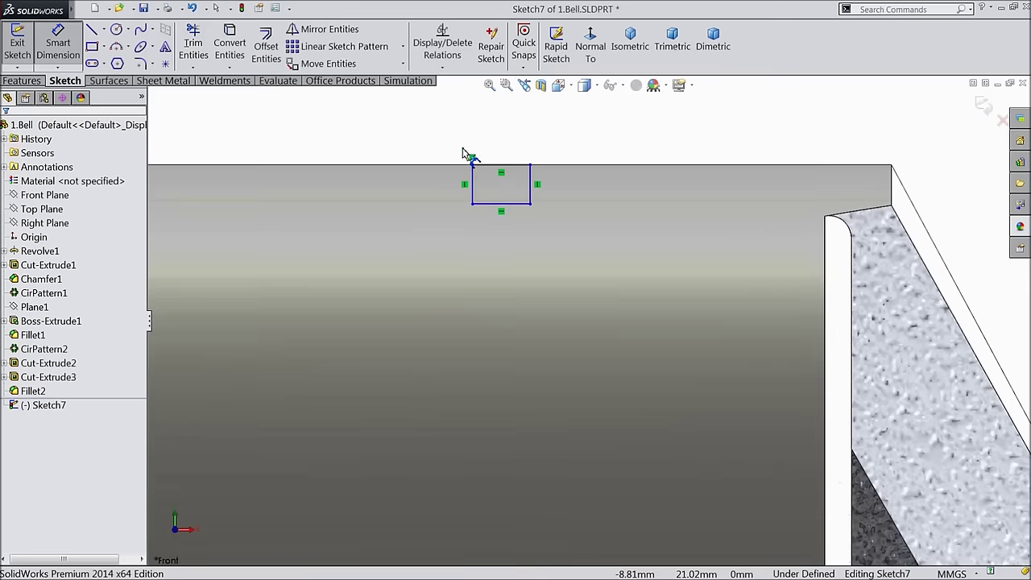
left_click(494, 165)
left_click(500, 138)
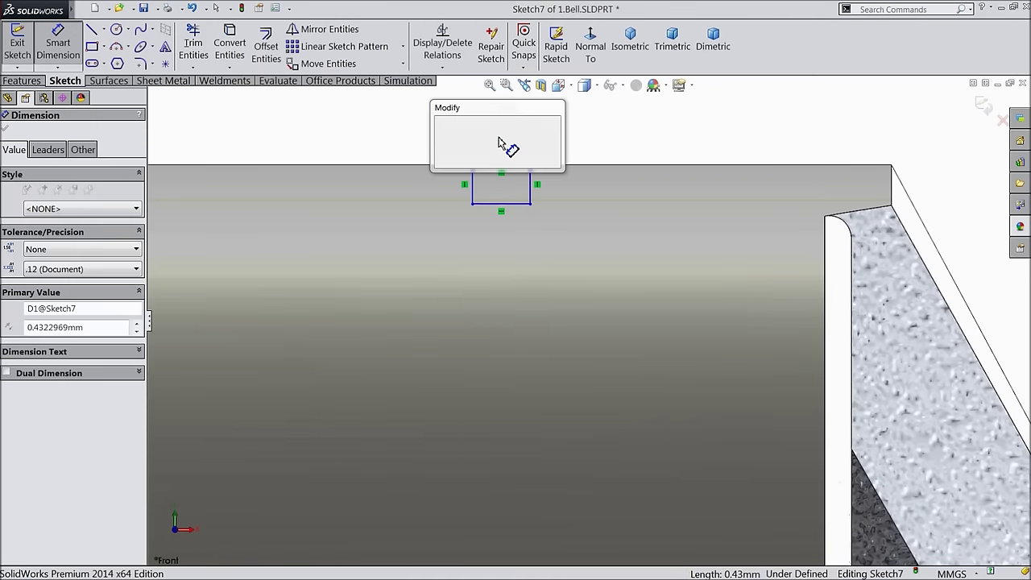
type("0.4")
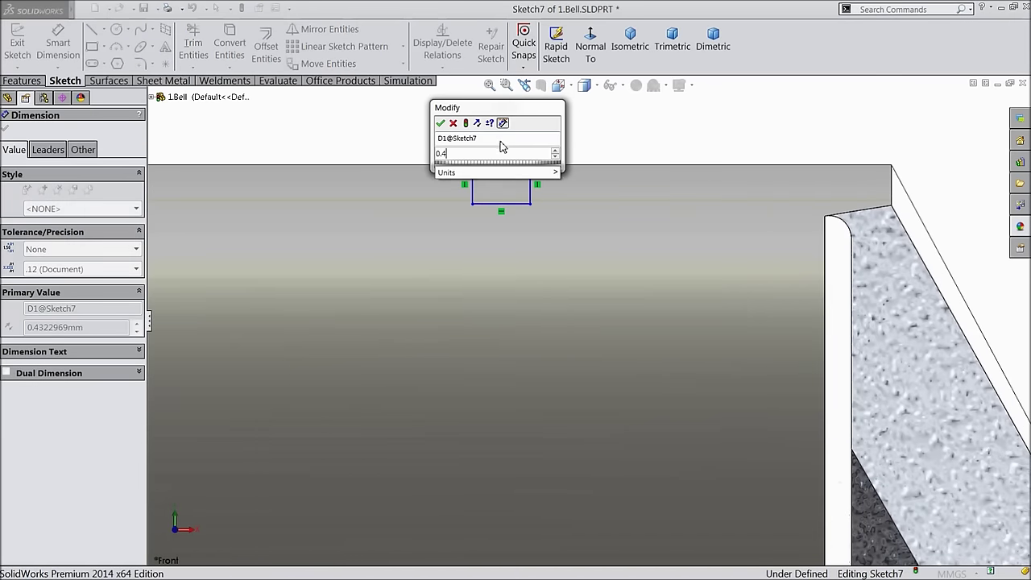
left_click(440, 123)
left_click(526, 184)
left_click(566, 190)
type("0.3")
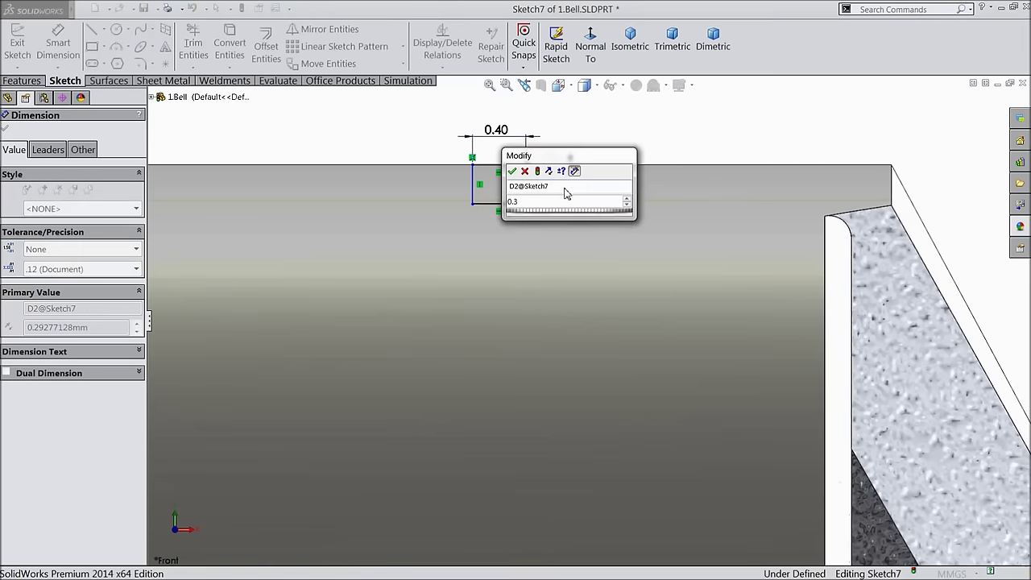
key("Return")
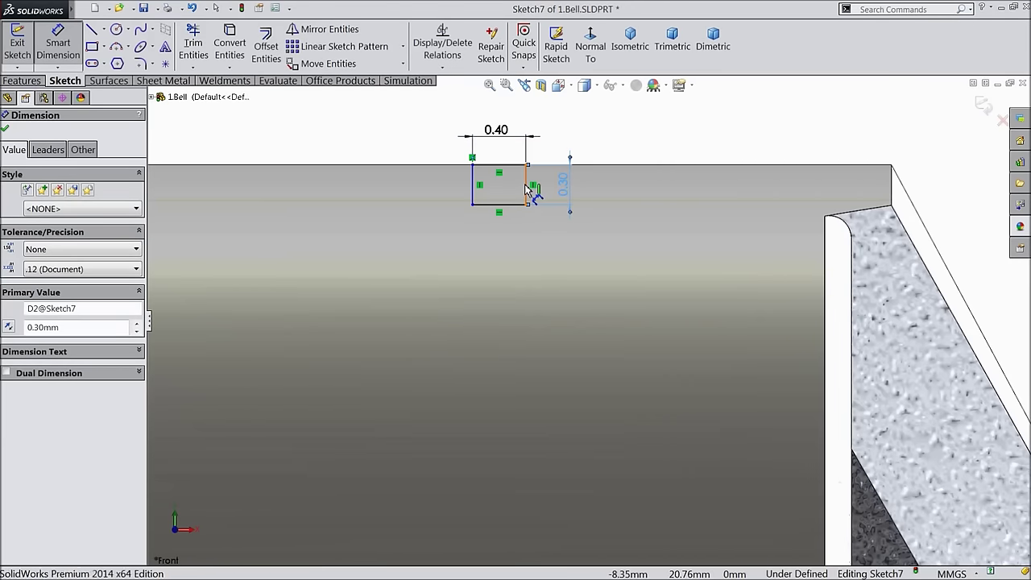
Step: Dimension the rectangle's front-facing side 2 mm from the rim's vertical front edge
left_click(529, 187)
left_click(892, 182)
left_click(728, 137)
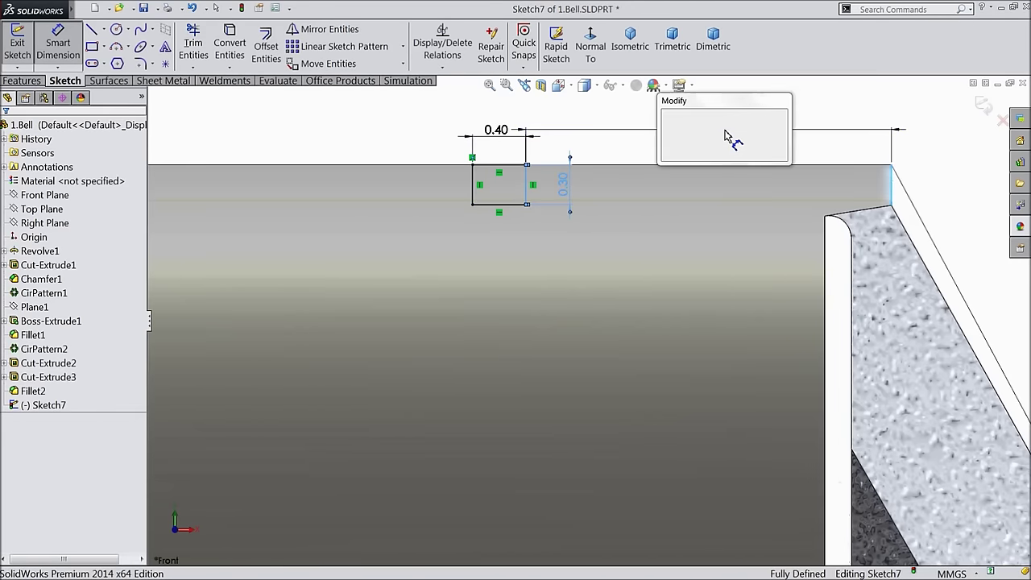
type("2")
key("Return")
Step: Draw a horizontal centerline from the origin along the wheel's axis, extending past the back of the rim
scroll(590, 194, "up", 10)
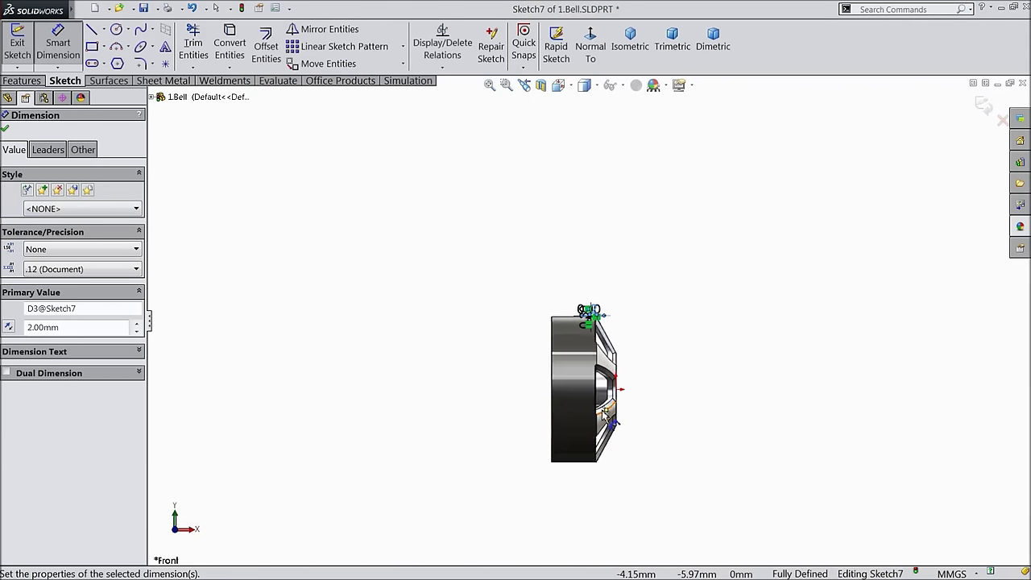
scroll(560, 362, "down", 6)
left_click(104, 29)
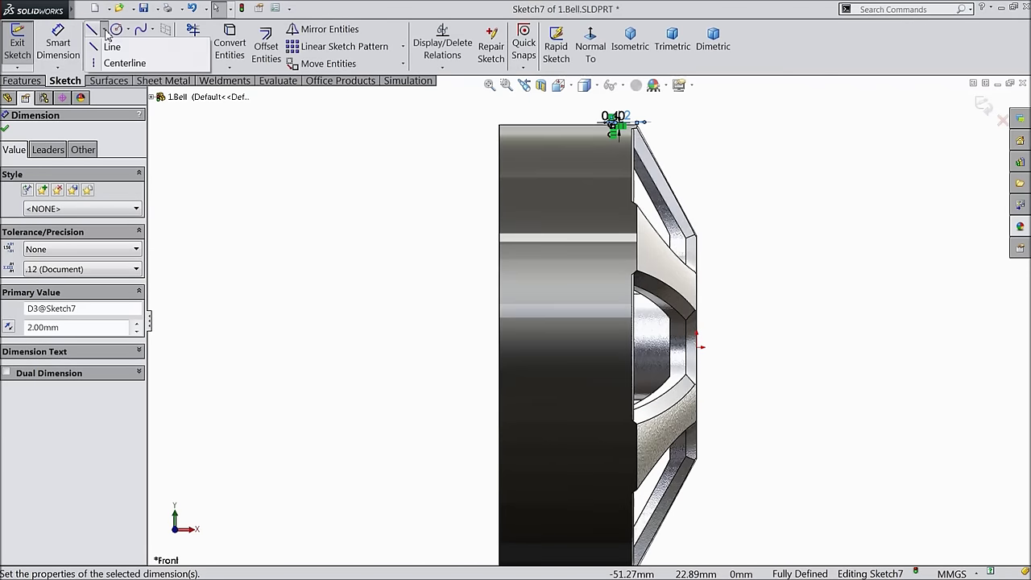
left_click(116, 59)
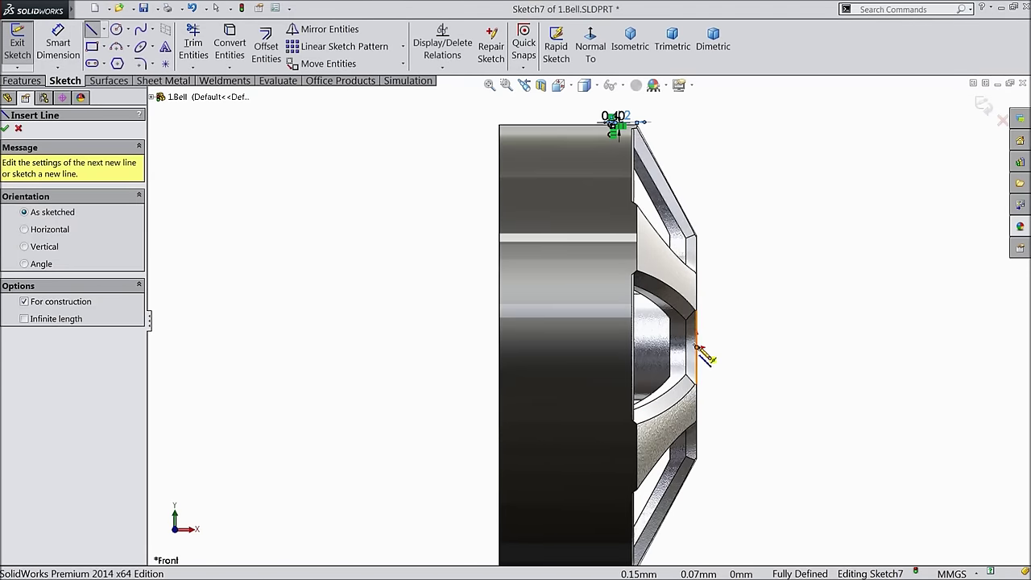
left_click(697, 348)
right_click(437, 99)
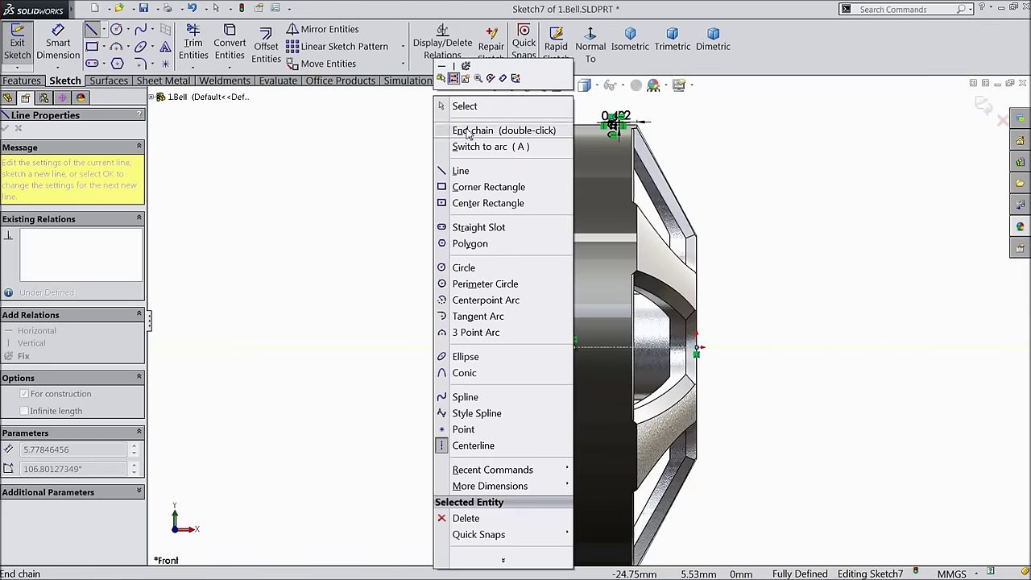
left_click(464, 106)
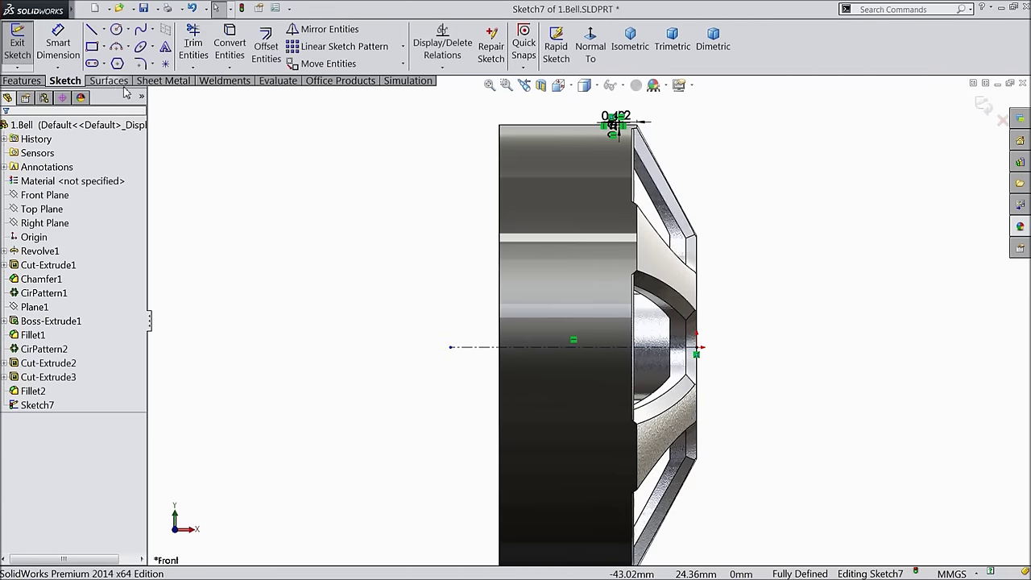
Step: Cut a groove around the rim with a 360-degree revolved cut of the rectangle about the centerline
left_click(22, 81)
left_click(299, 50)
middle_click_drag(417, 216, 389, 274)
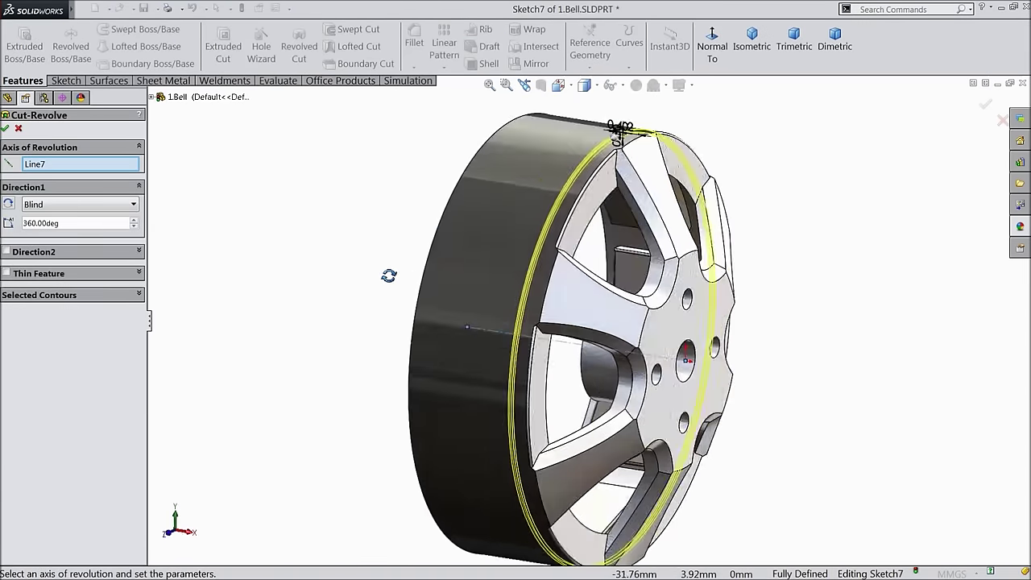
left_click(5, 129)
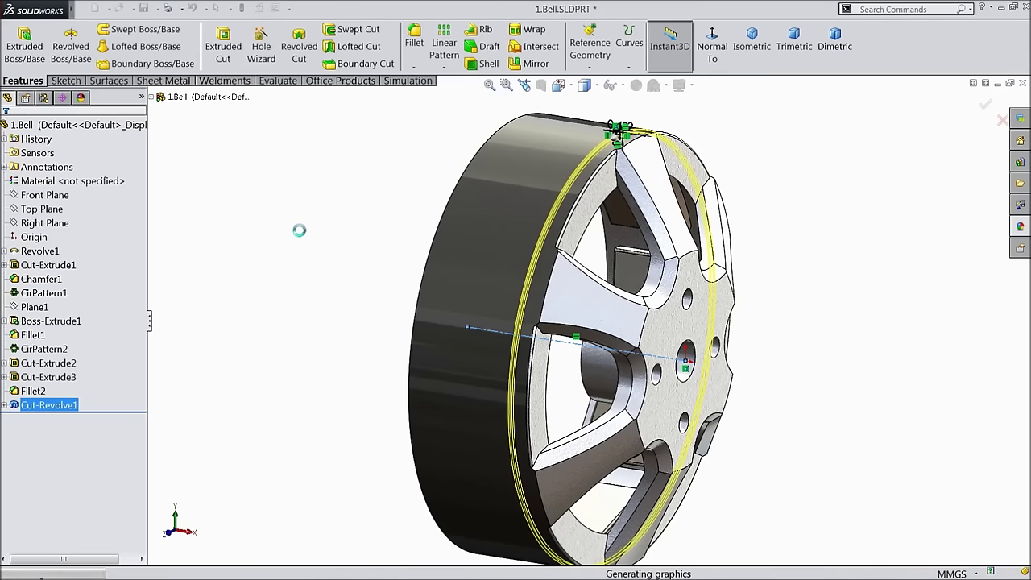
Step: Apply the cast aluminum appearance to the narrow outer rim face in front of the groove and save the part
left_click(540, 302)
left_click(1020, 229)
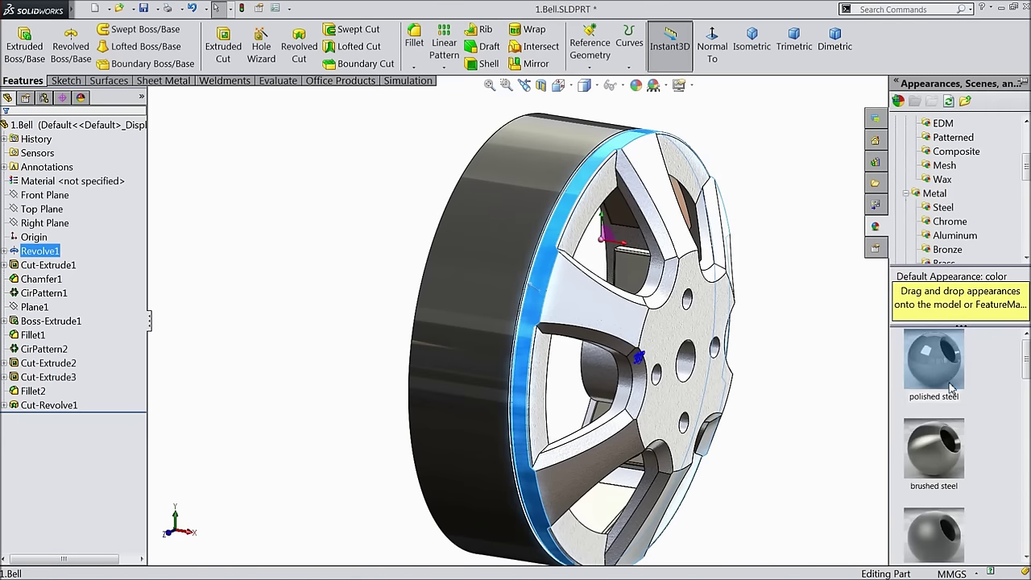
scroll(969, 411, "down", 3)
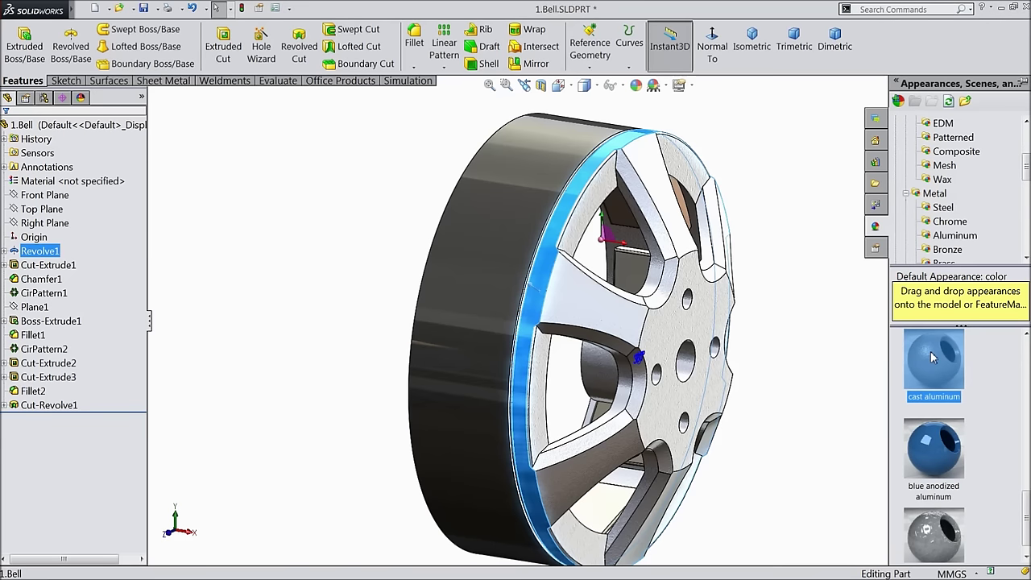
left_click(744, 379)
mouse_move(743, 380)
middle_mouse_down()
mouse_move(765, 341)
mouse_move(726, 377)
middle_mouse_up()
left_click(144, 10)
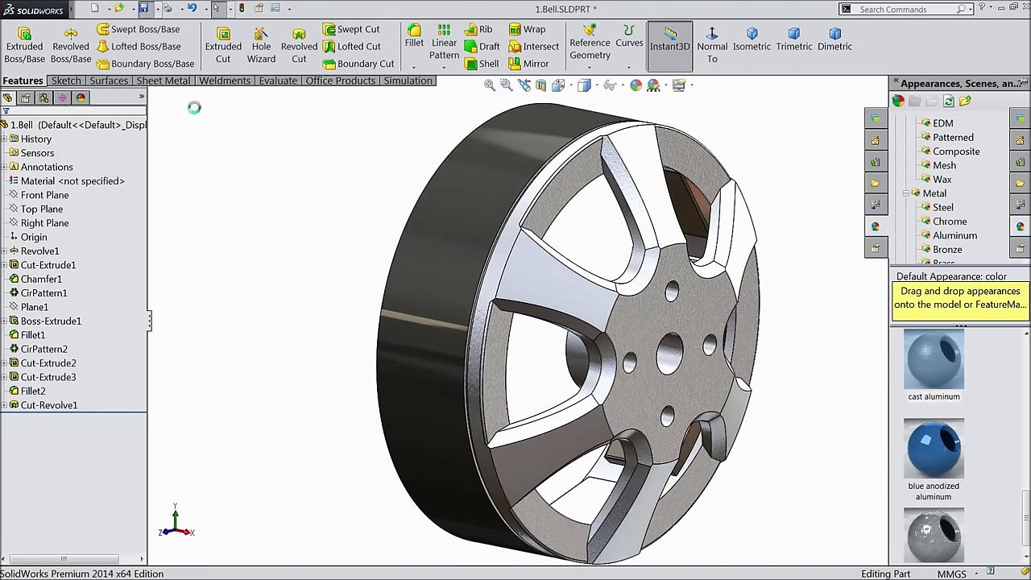
mouse_move(299, 302)
middle_mouse_down()
mouse_move(297, 288)
mouse_move(300, 310)
middle_mouse_up()
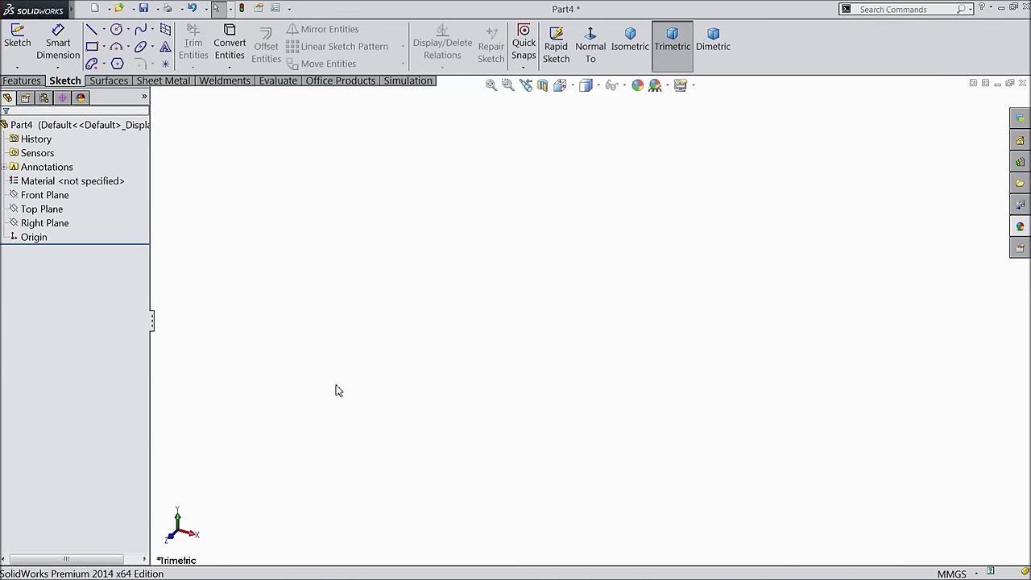
Step: Start a sketch on the Front Plane and draw a vertical and a horizontal centerline meeting at the origin
left_click(44, 195)
left_click(65, 184)
left_click(103, 29)
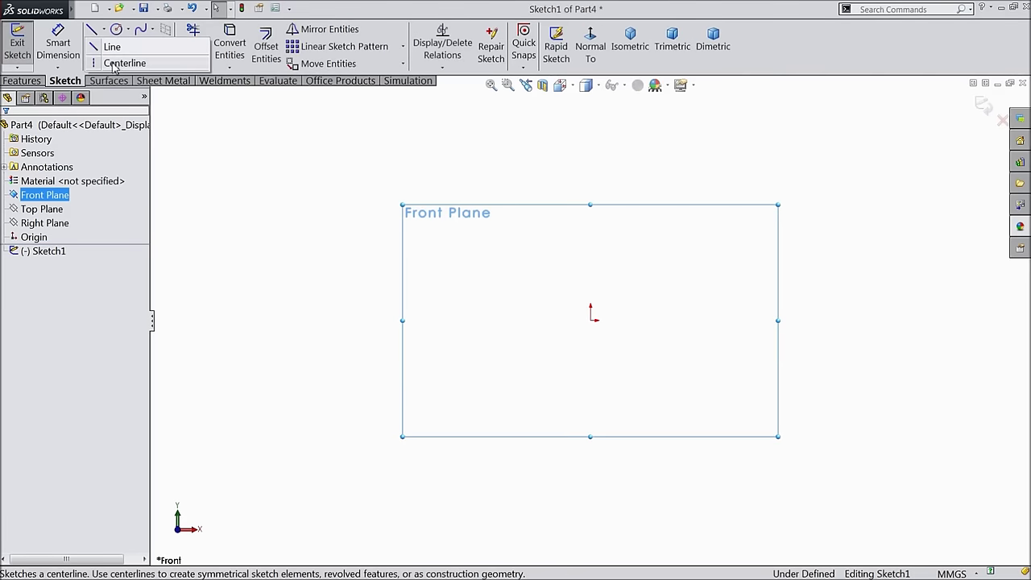
left_click(121, 62)
left_click(590, 136)
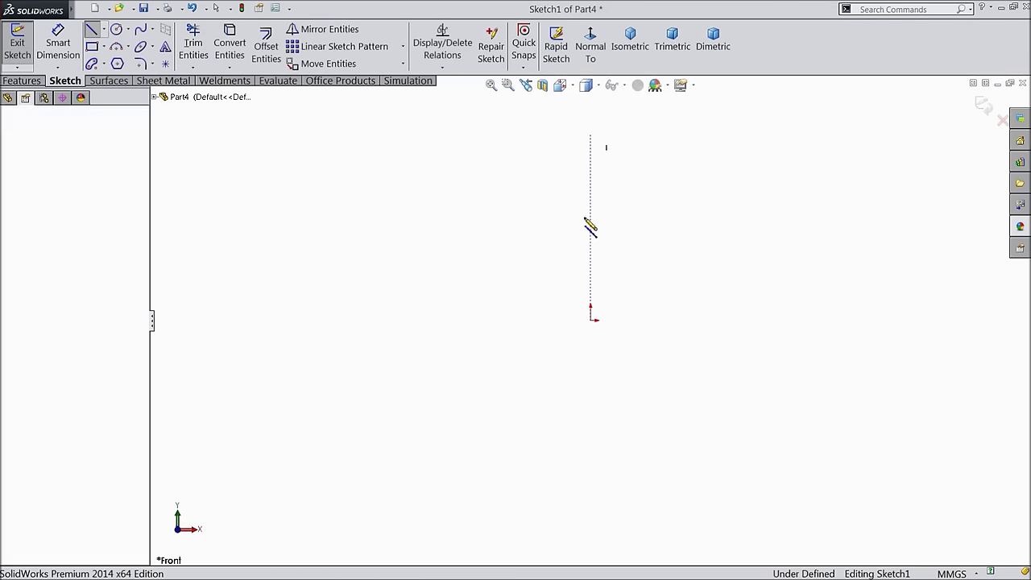
left_click(591, 320)
left_click(815, 320)
right_click(822, 248)
left_click(854, 105)
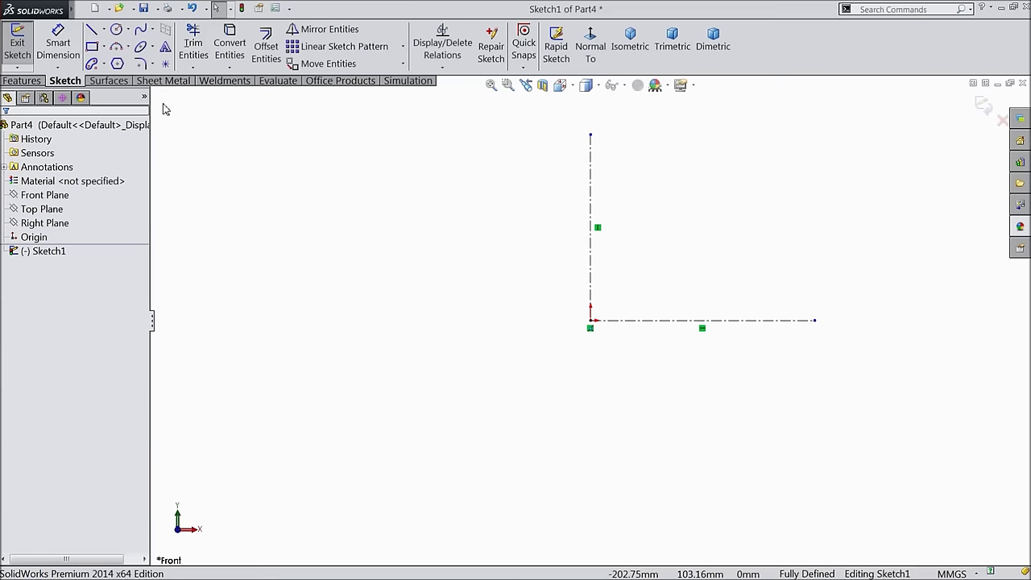
Step: Draw the profile's stepped lower edge above the horizontal centerline, with a downward step about 35 mm wide, ending on the vertical centerline
left_click(91, 31)
scroll(761, 192, "down", 2)
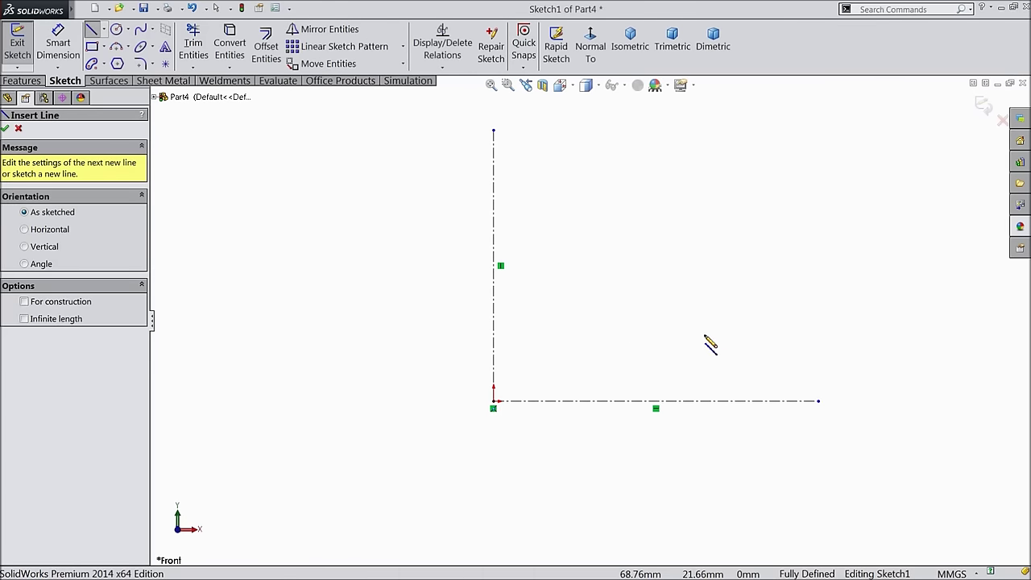
left_click(710, 323)
scroll(711, 323, "down", 1)
left_click(645, 321)
left_click(645, 372)
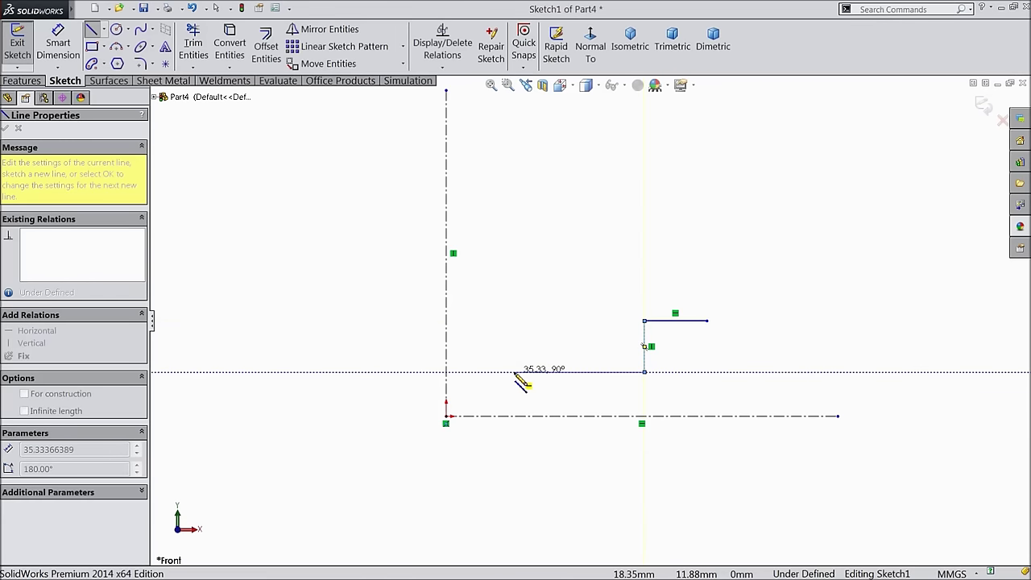
left_click(514, 373)
left_click(514, 321)
left_click(447, 321)
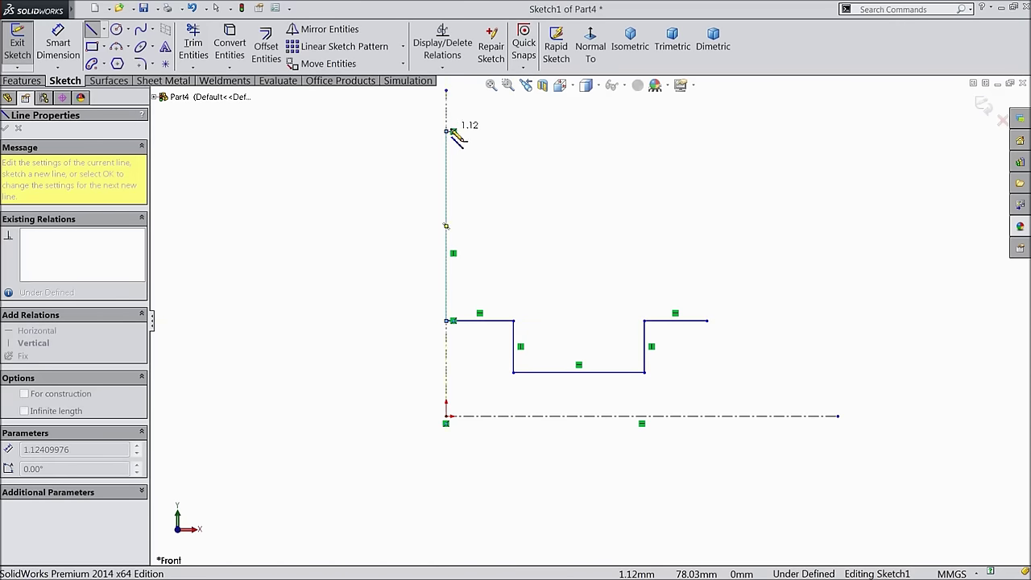
Step: Continue the profile with a vertical line up along the centerline and a tangent arc of about 13.5 mm radius
scroll(453, 131, "down", 3)
left_click(472, 171)
key("a")
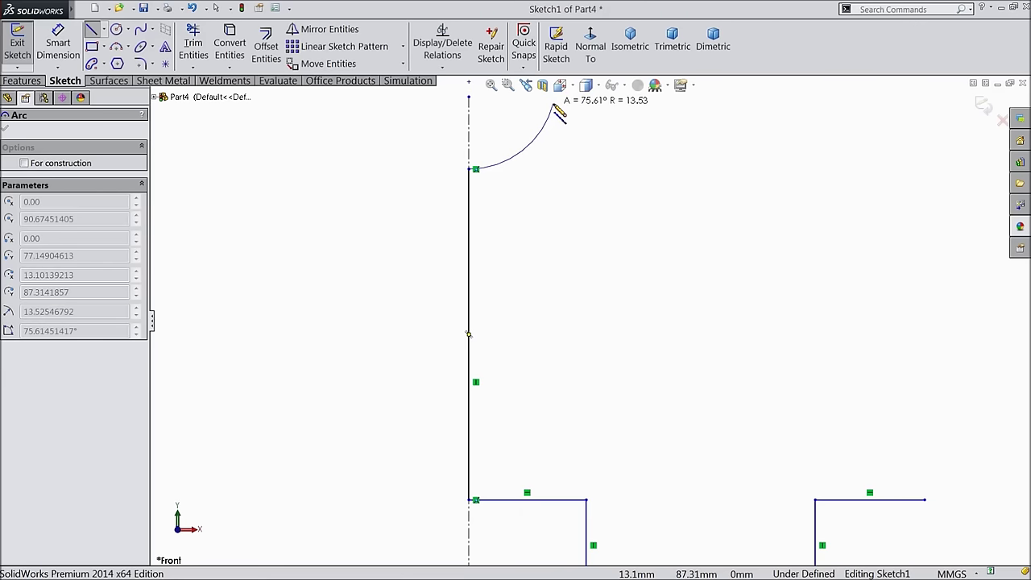
left_click(553, 105)
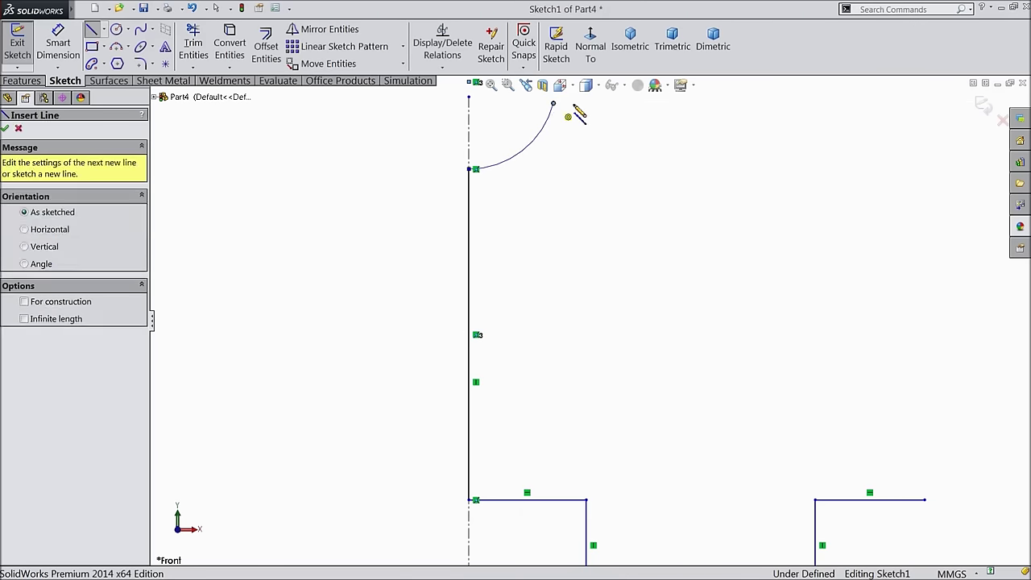
Step: Draw the profile's short rectangular upper lip from the arc's end, continuing with a 45-degree line sloping inward and down
left_click(632, 104)
left_click(632, 127)
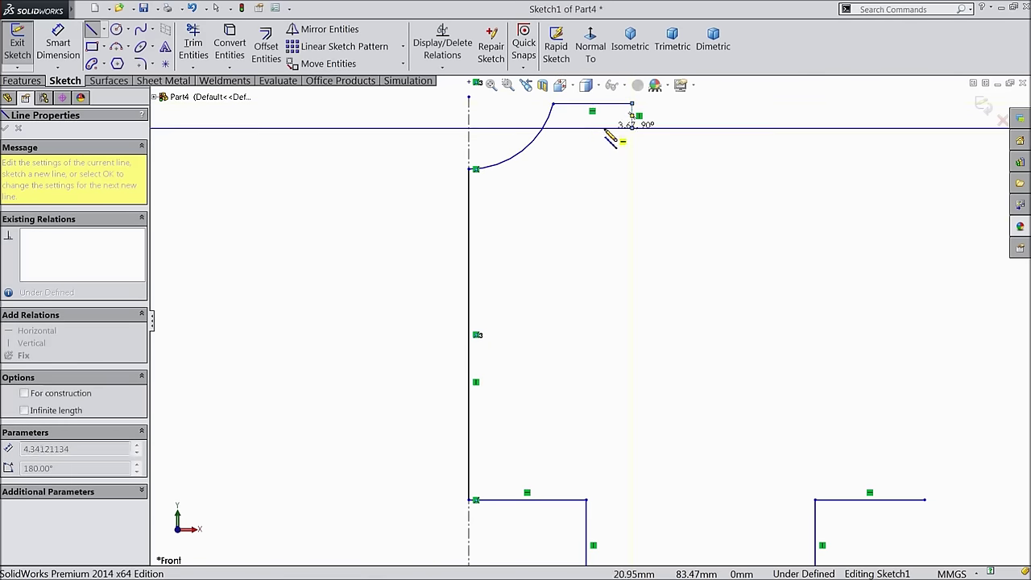
left_click(560, 127)
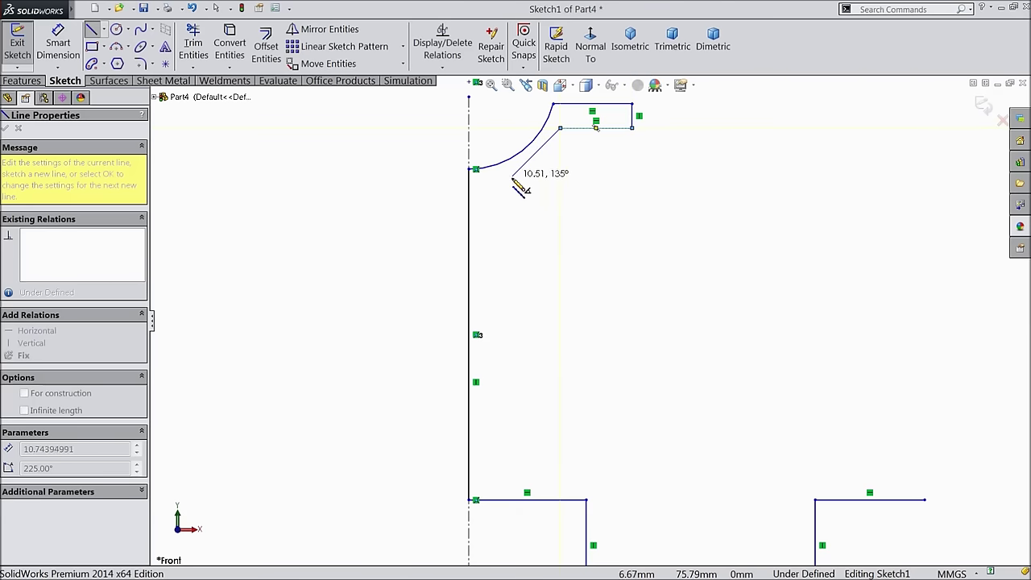
left_click(502, 187)
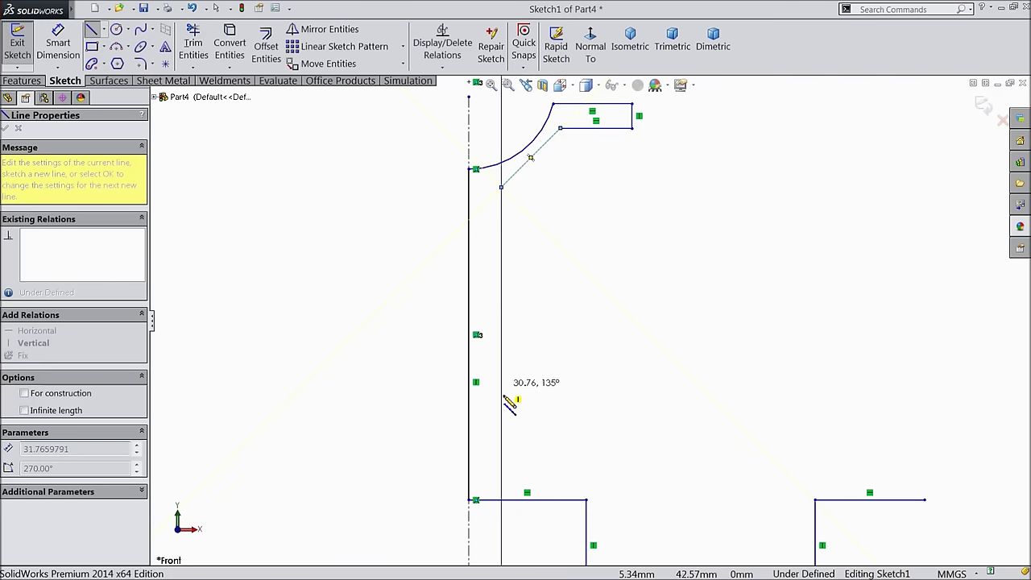
Step: Close the profile with a vertical inner line, a stepped horizontal upper edge and an end line about 7.5 mm long
left_click(501, 427)
left_click(678, 427)
left_click(678, 451)
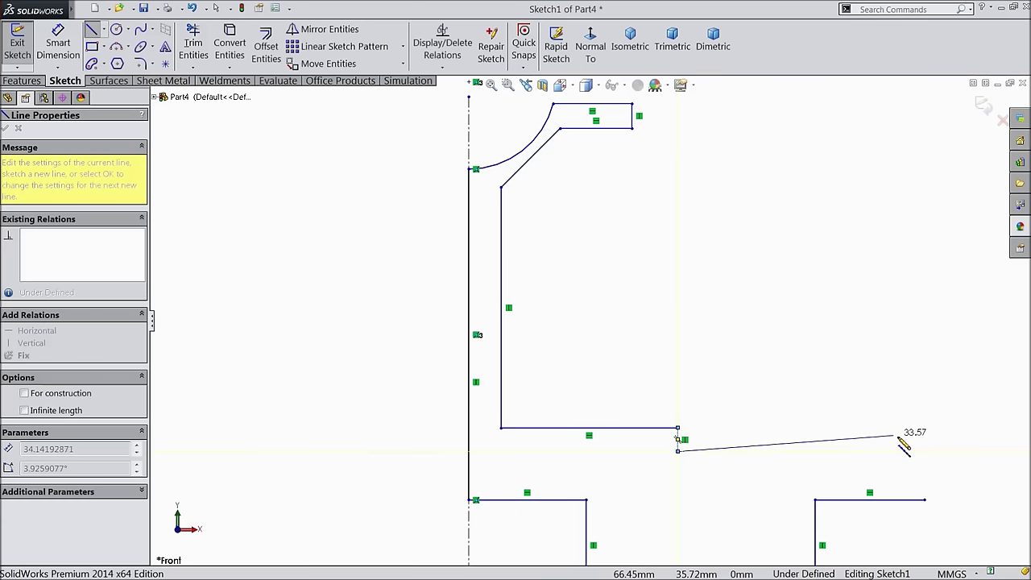
left_click(925, 450)
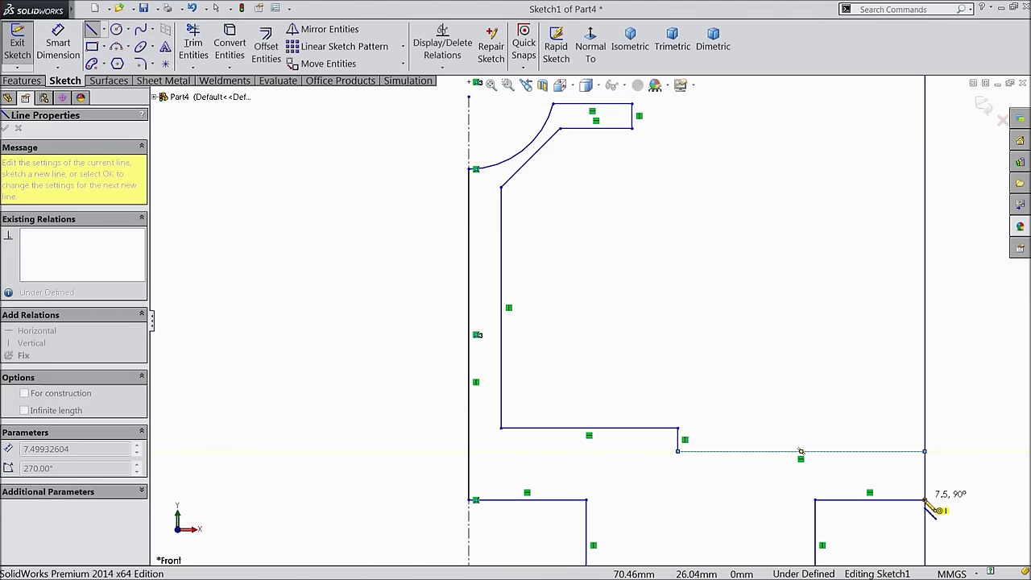
left_click(925, 499)
right_click(770, 108)
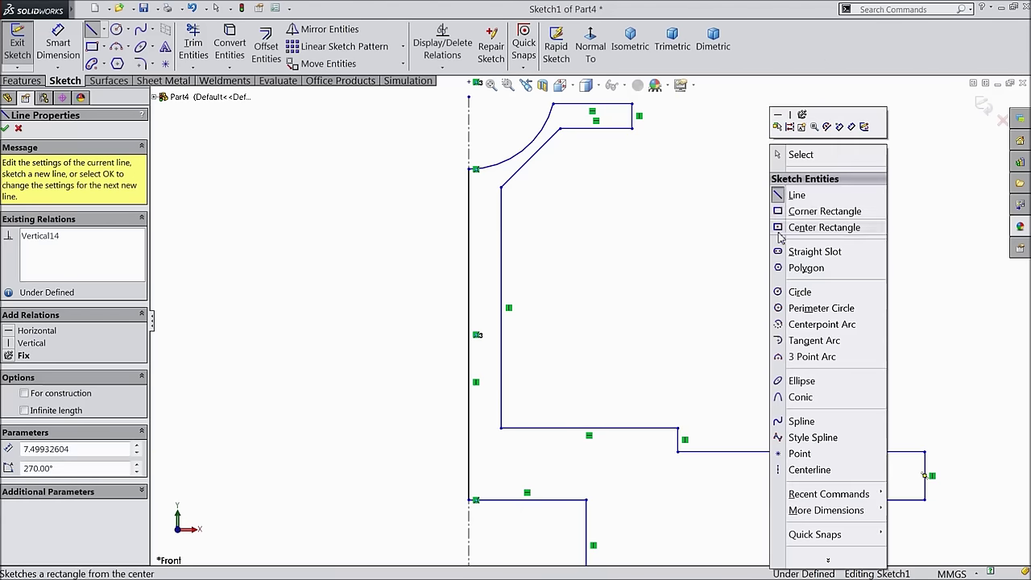
left_click(794, 152)
Step: Replace the tangent arc below the upper lip with a shallow three-point arc of about 76 mm radius between the same endpoints
scroll(582, 258, "up", 3)
scroll(530, 218, "down", 4)
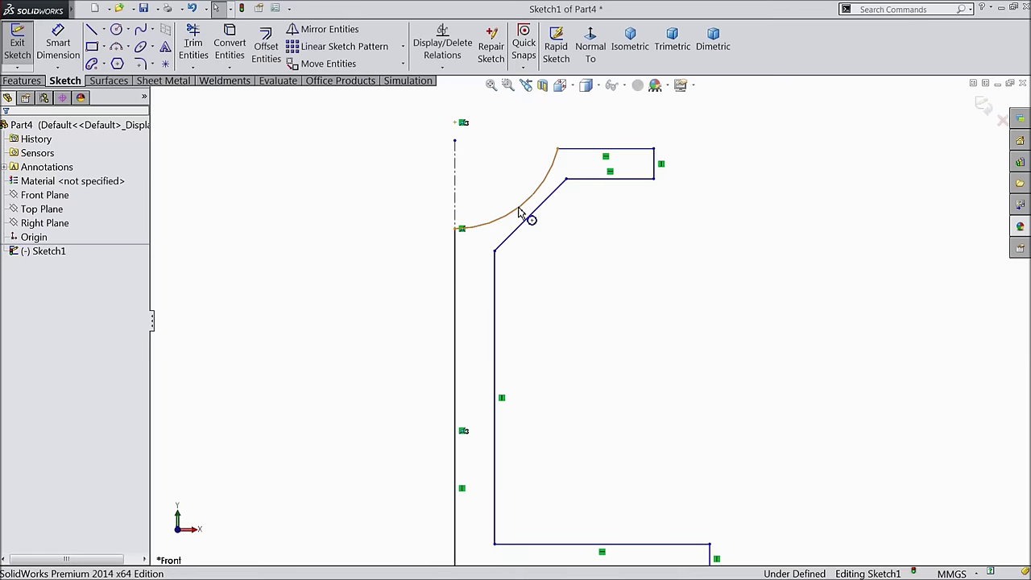
left_click(520, 212)
key("Escape")
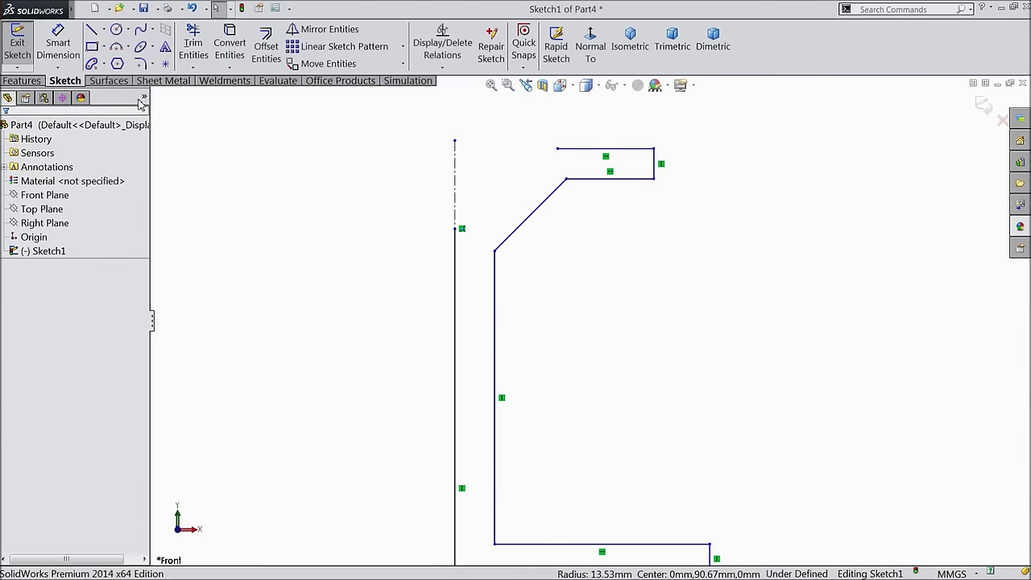
left_click(117, 48)
left_click(456, 229)
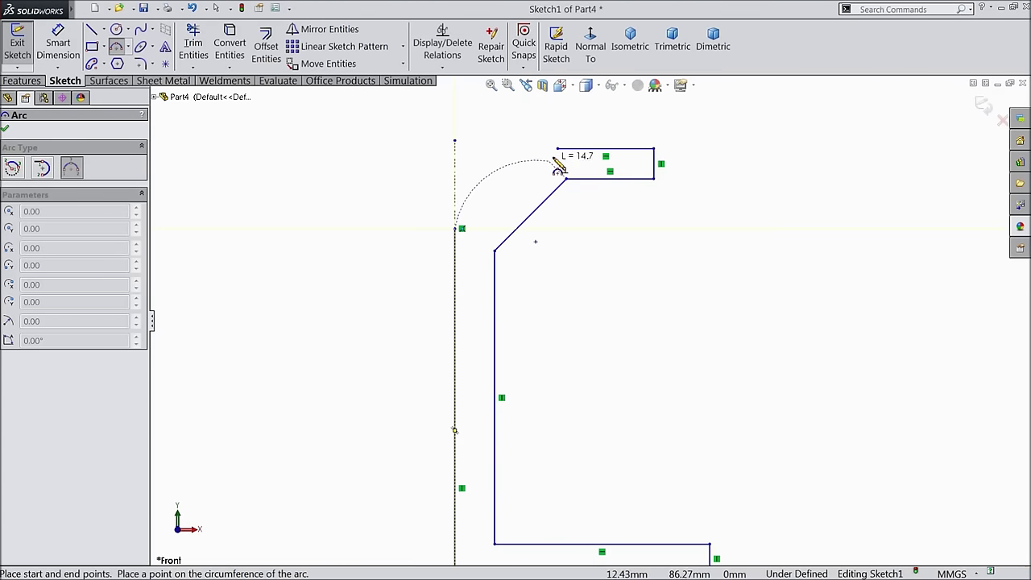
left_click(557, 149)
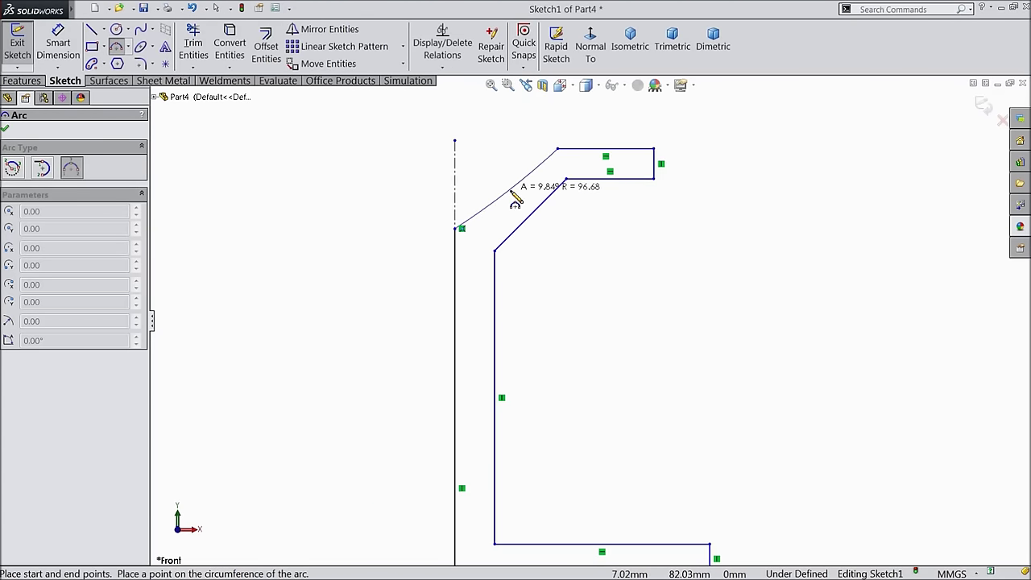
left_click(511, 193)
right_click(380, 161)
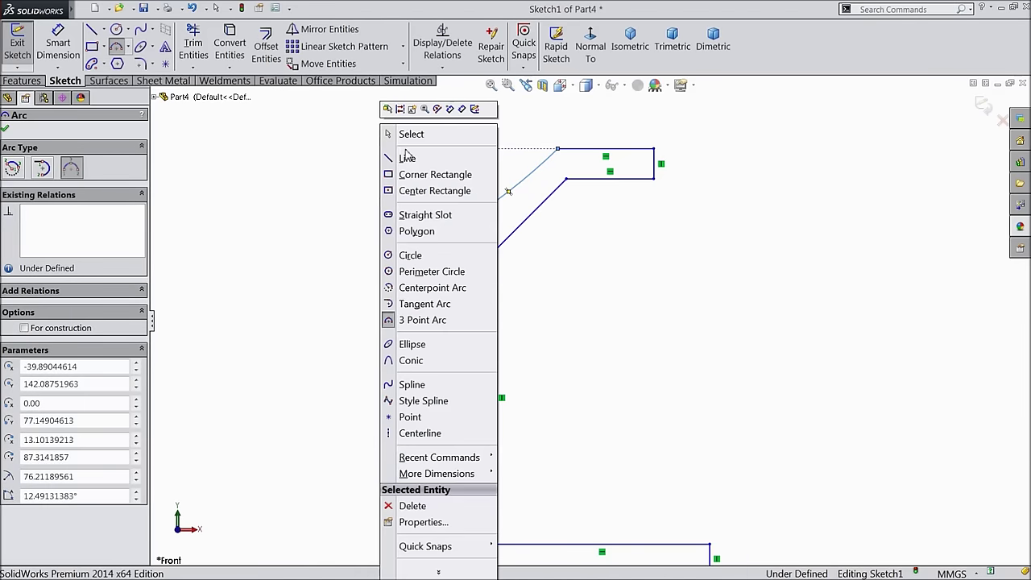
left_click(415, 143)
Step: Dimension the profile's top line 20.9 mm above the horizontal centerline
key("z")
scroll(499, 266, "up", 5)
scroll(617, 368, "down", 4)
left_click(58, 45)
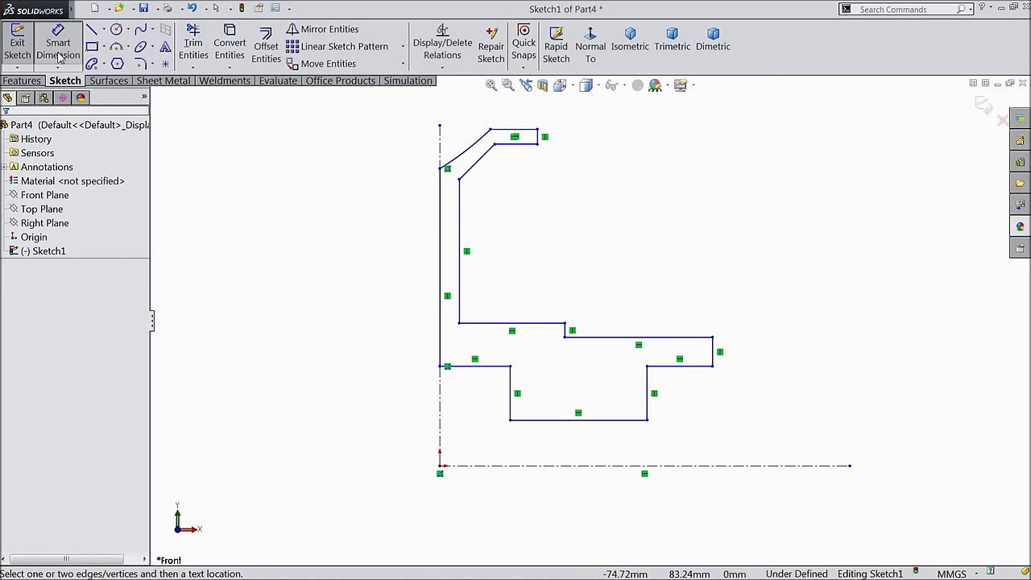
left_click(502, 131)
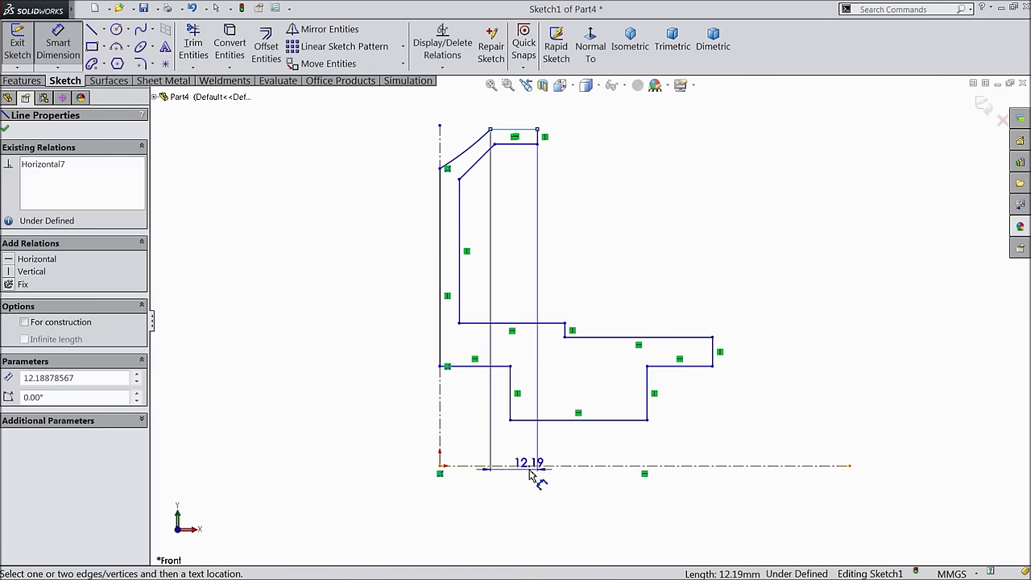
left_click(530, 467)
left_click(334, 296)
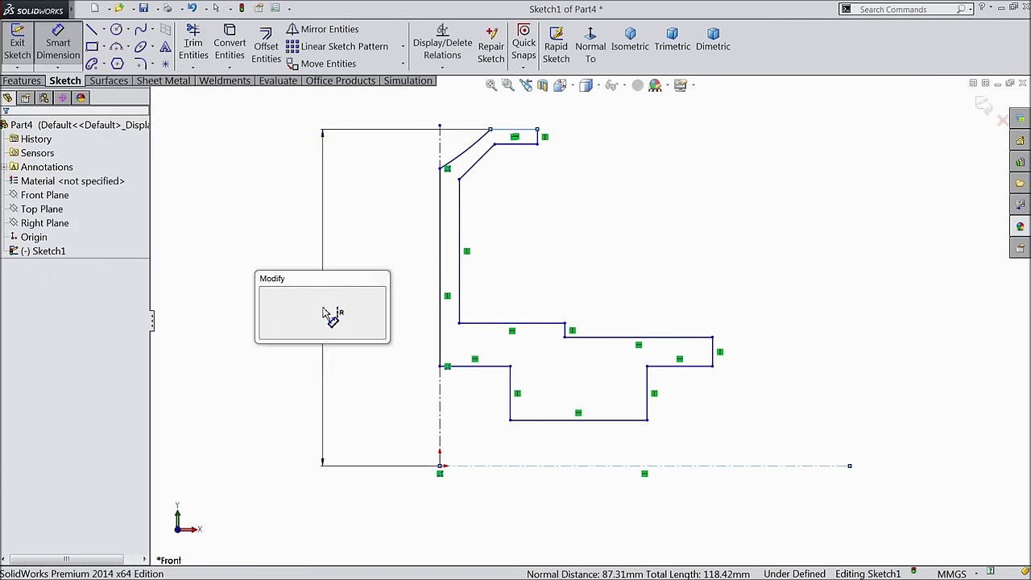
type("20.9")
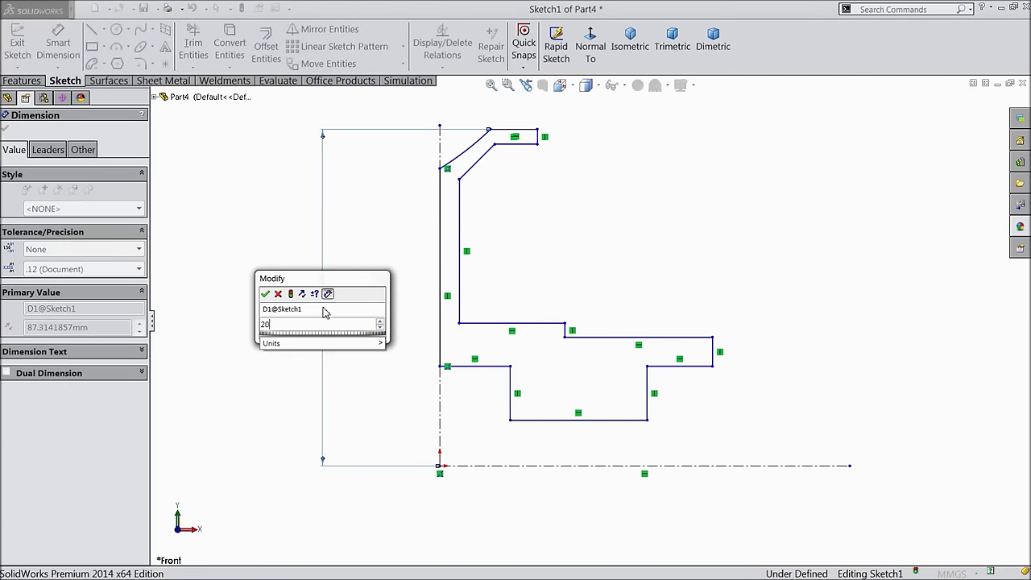
left_click(266, 295)
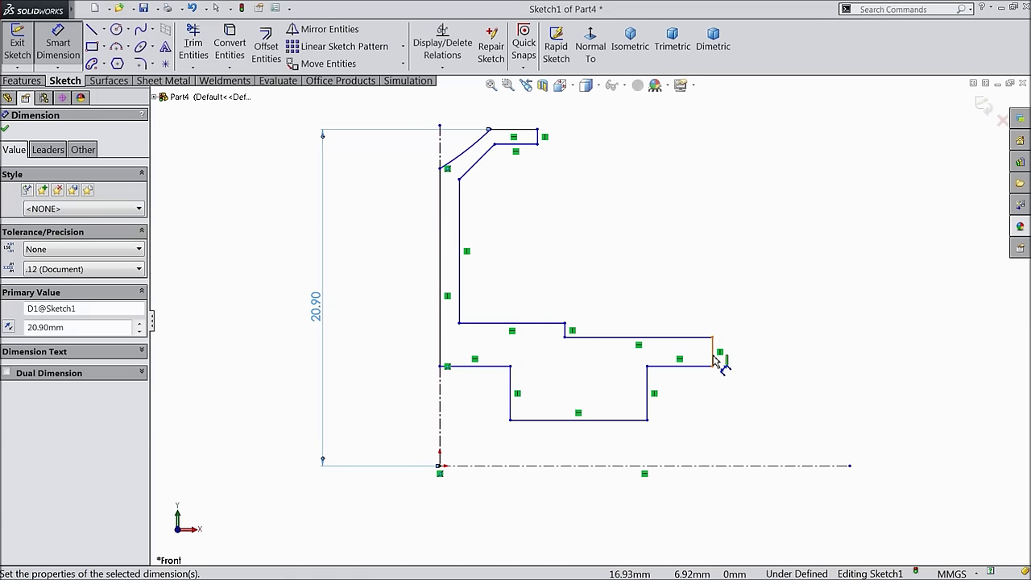
Step: Dimension the profile's overall width as 17 mm between the long vertical line and the far end line
left_click(714, 358)
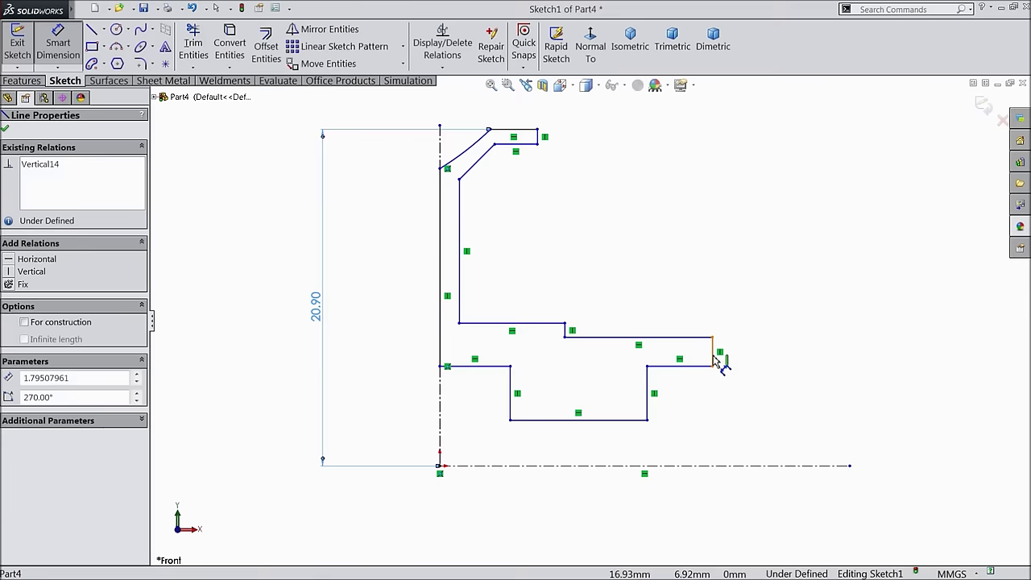
left_click(443, 346)
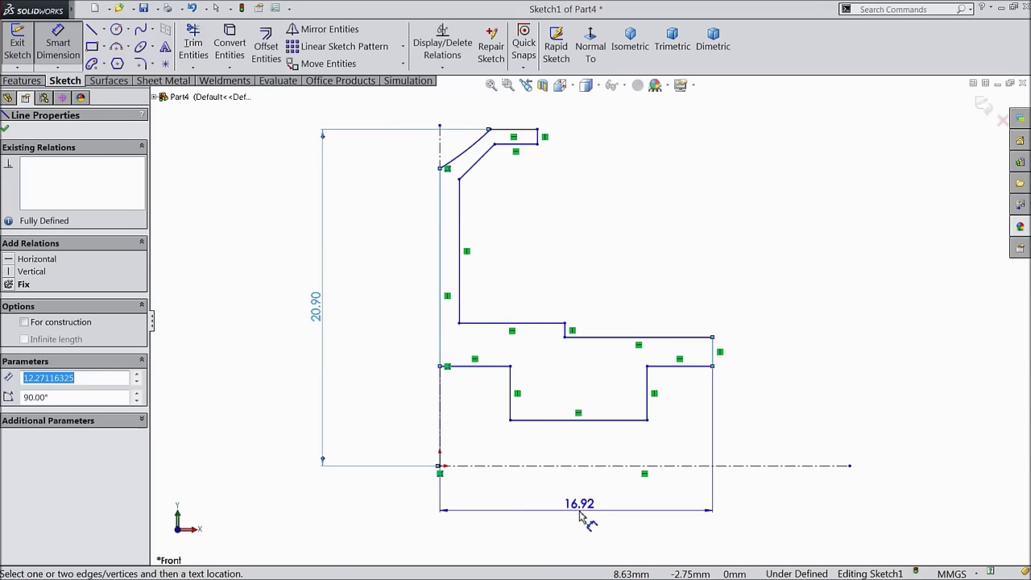
left_click(589, 518)
type("17")
left_click(522, 498)
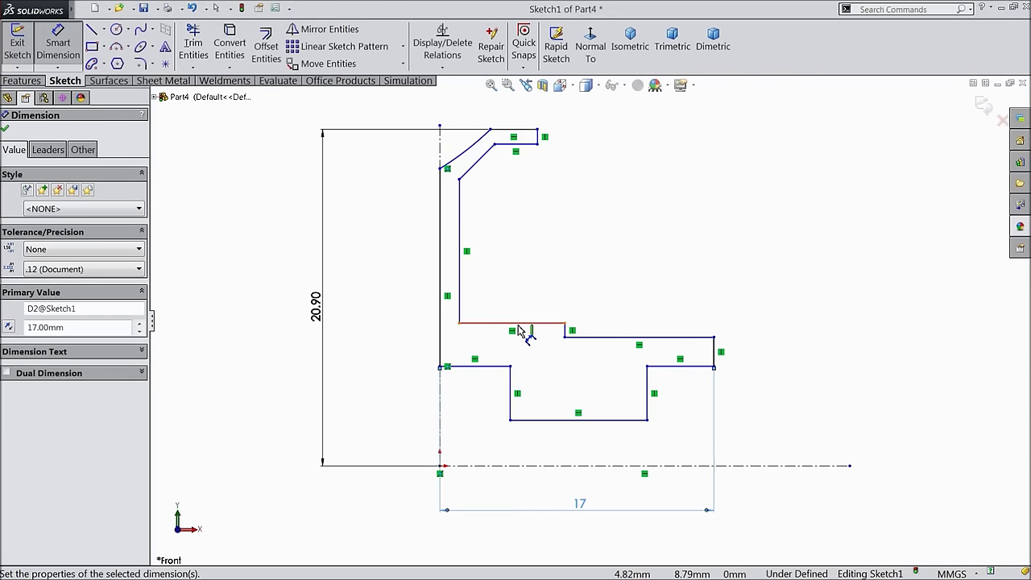
scroll(671, 440, "down", 2)
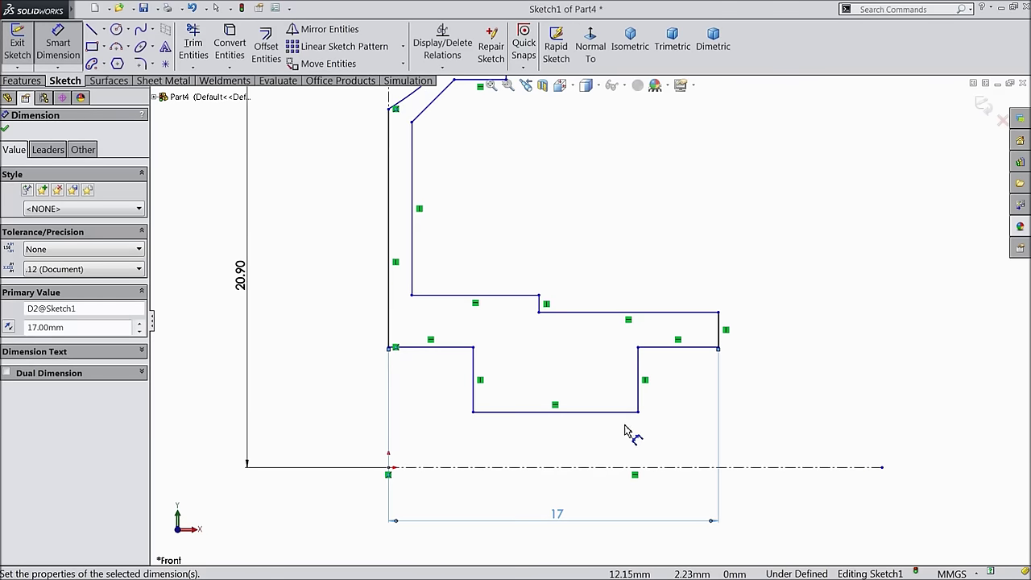
left_click(5, 130)
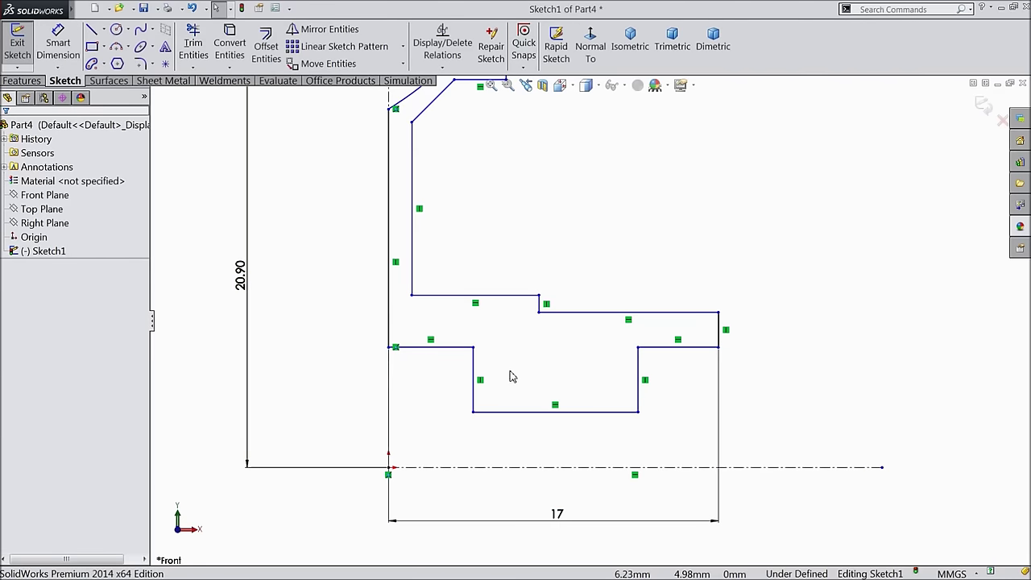
Step: Make the two lower horizontal lines on either side of the downward step collinear and equal in length
scroll(511, 375, "down", 2)
left_click(712, 339)
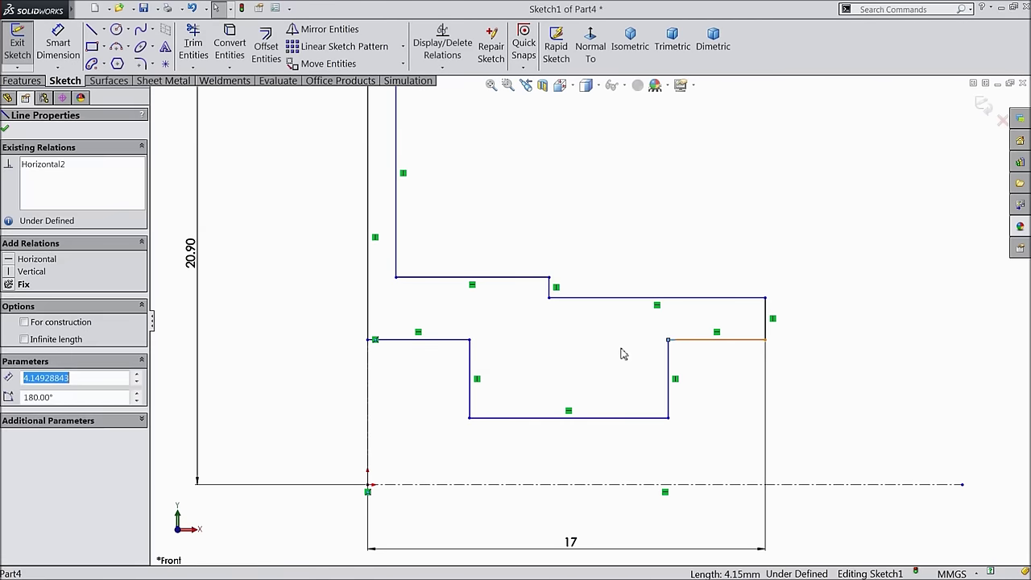
left_click(457, 342, "ctrl")
left_click(509, 303)
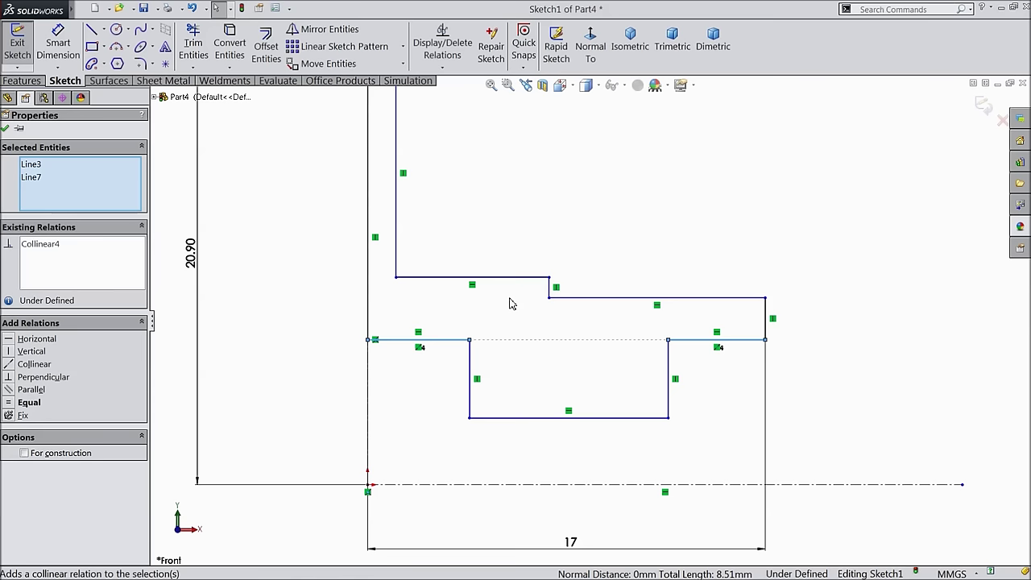
left_click(27, 403)
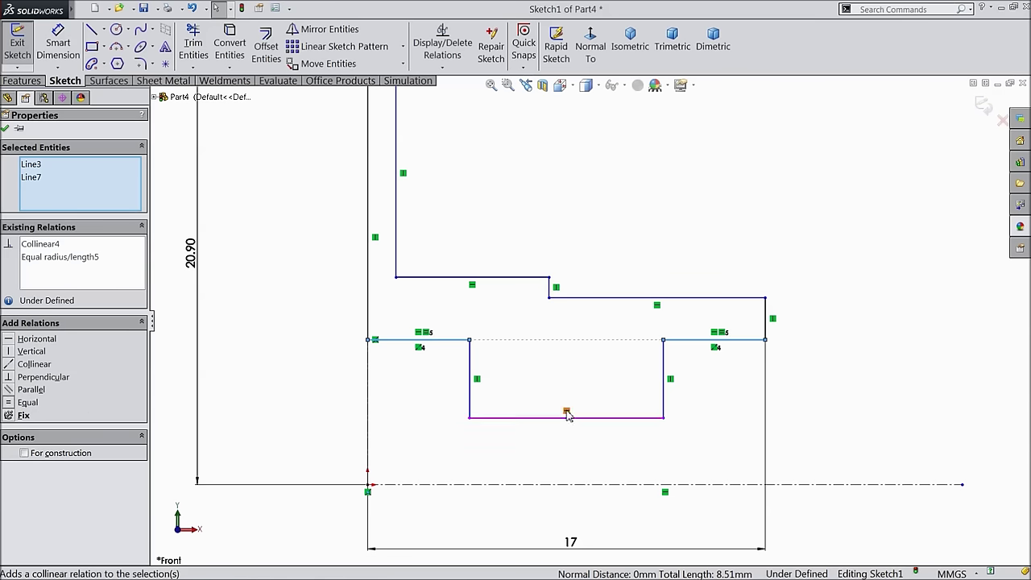
left_click(5, 129)
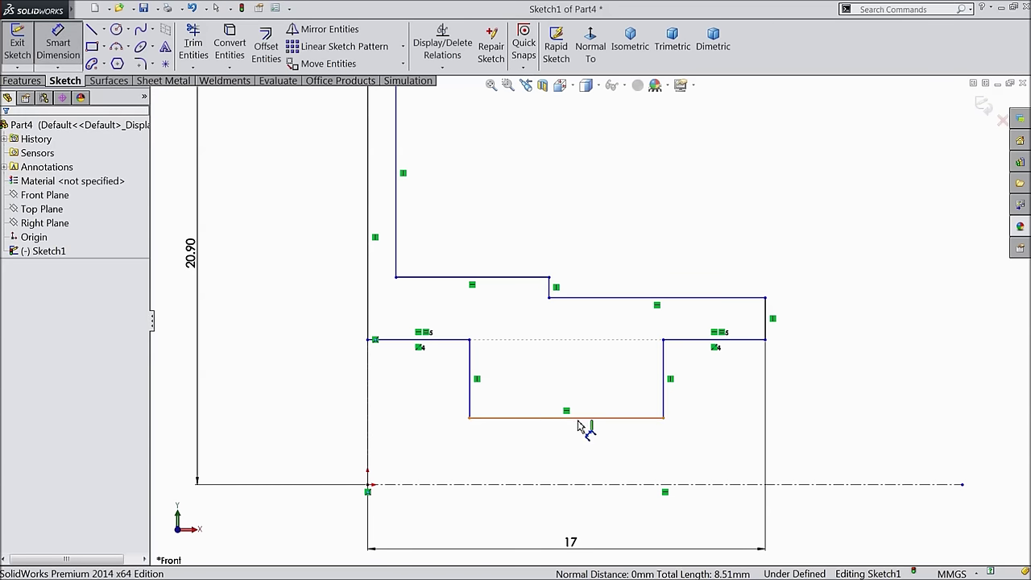
Step: Dimension the bottom line of the downward step 2 mm above the horizontal centerline
left_click(582, 418)
left_click(586, 485)
left_click(584, 471)
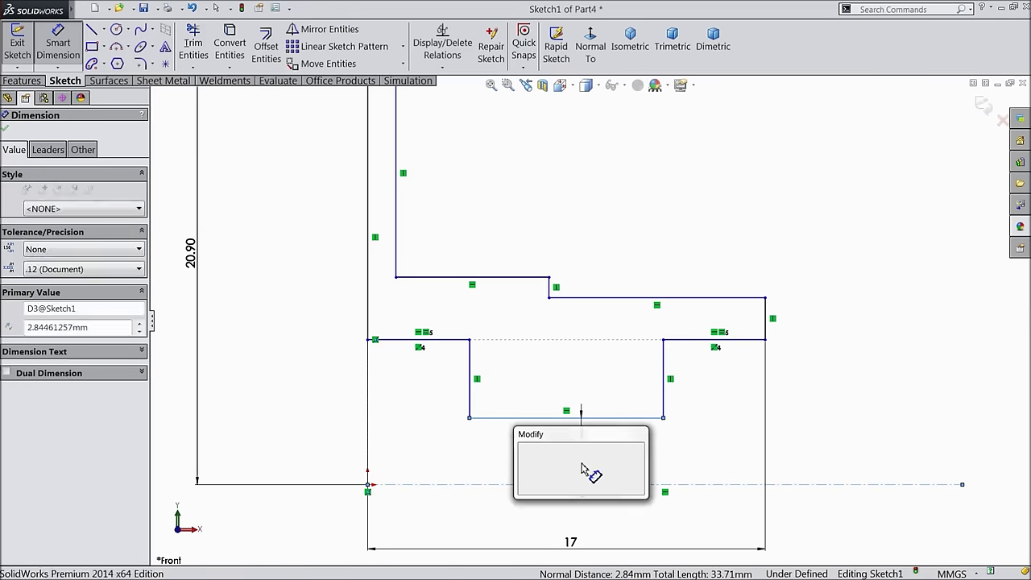
type("2")
key("Return")
Step: Dimension the long horizontal line at the far end of the hub's upper edge 7 mm above the centerline
left_click(691, 348)
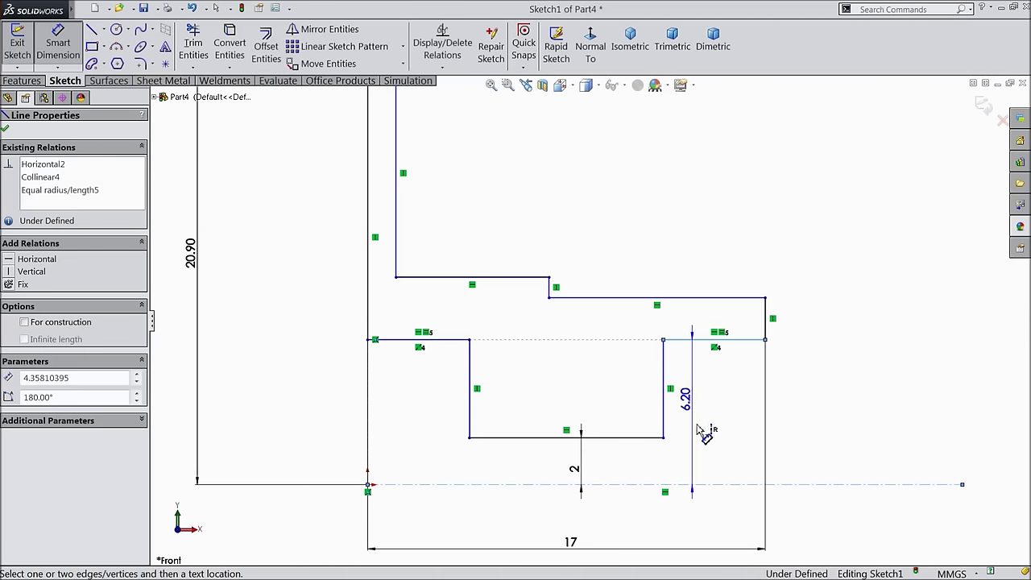
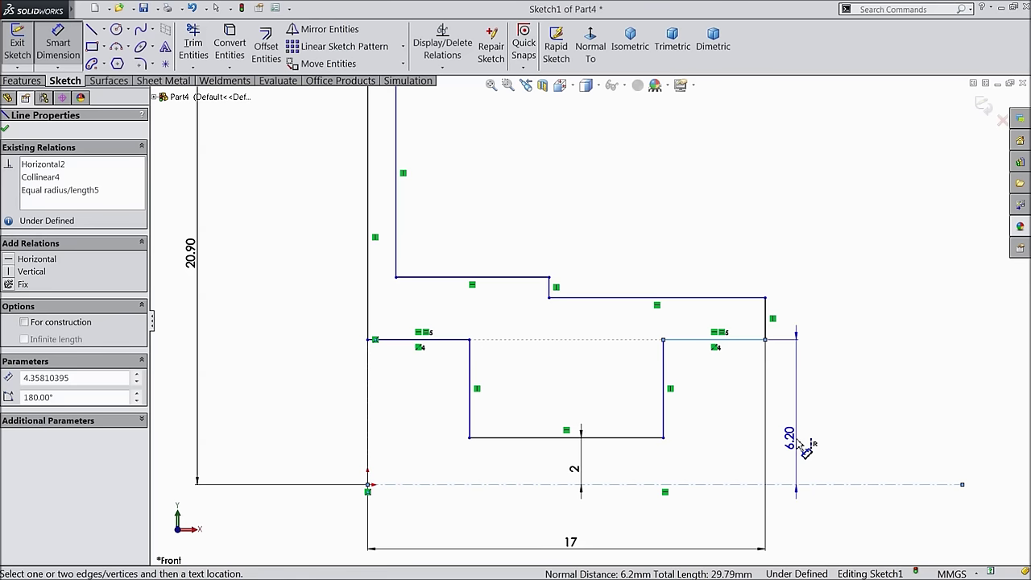
key("Escape")
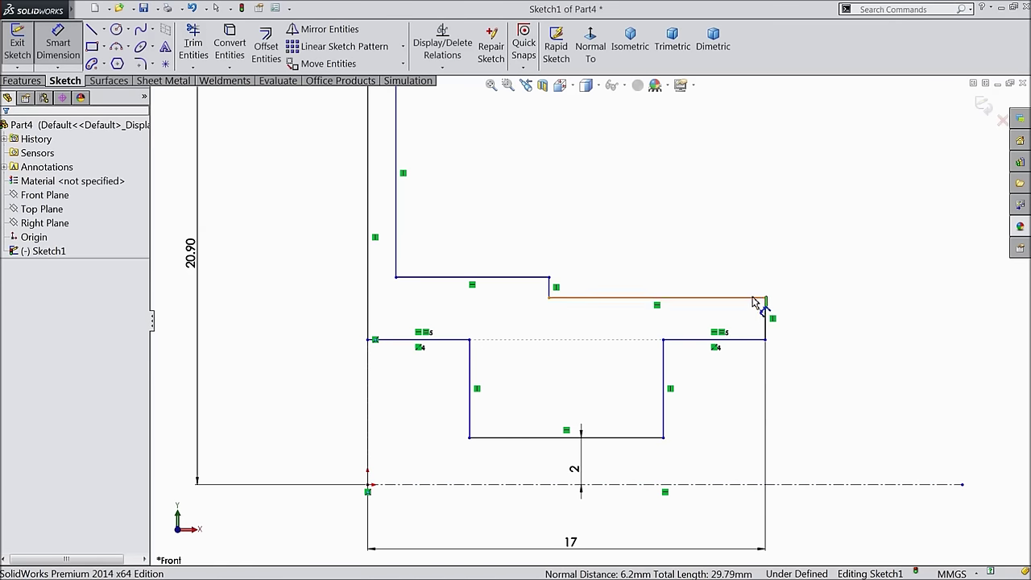
left_click(754, 303)
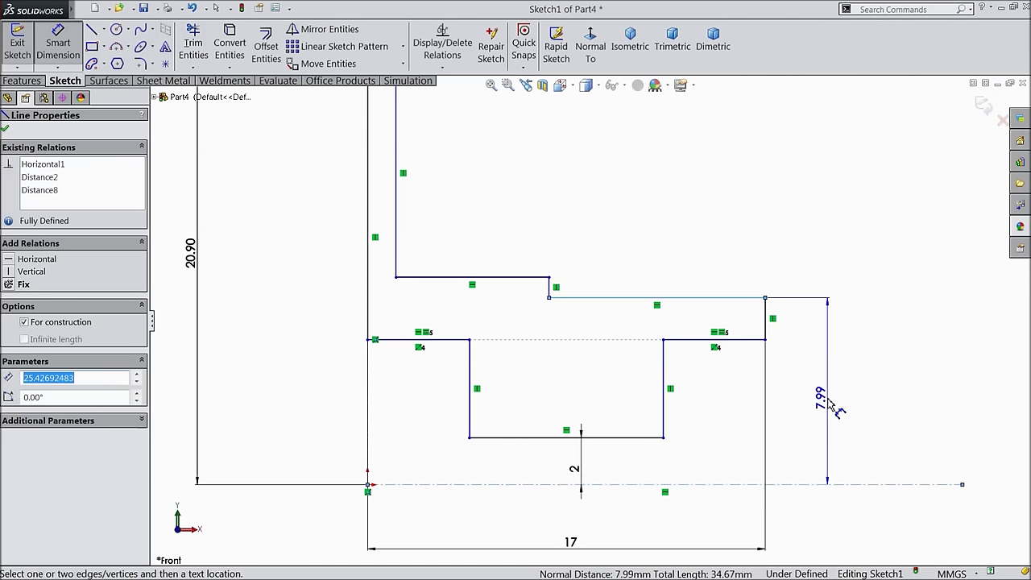
left_click(821, 411)
type("7")
key("Return")
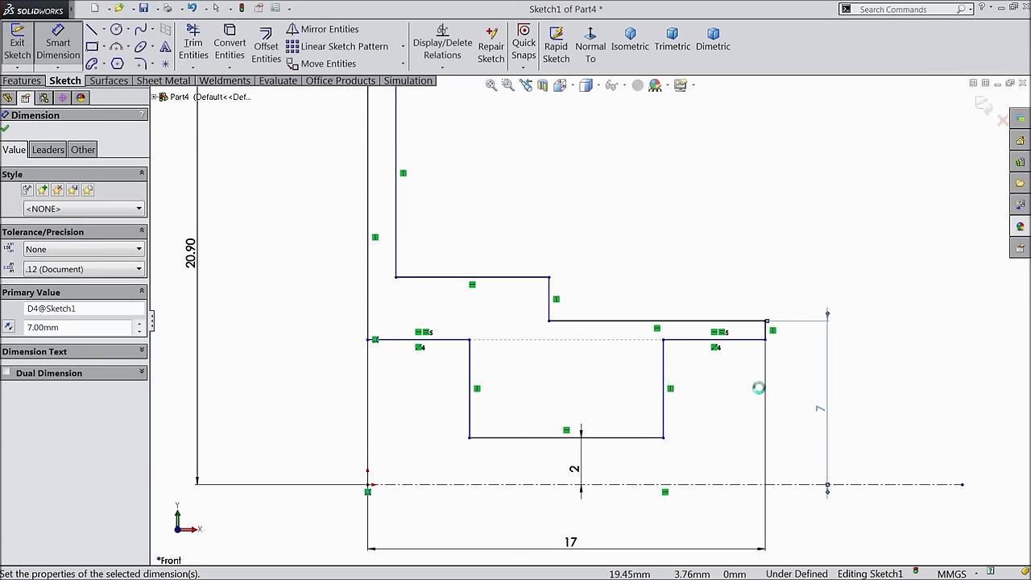
Step: Dimension the higher horizontal shoulder line next to the thin wall 8 mm above the centerline
left_click(530, 279)
left_click(900, 388)
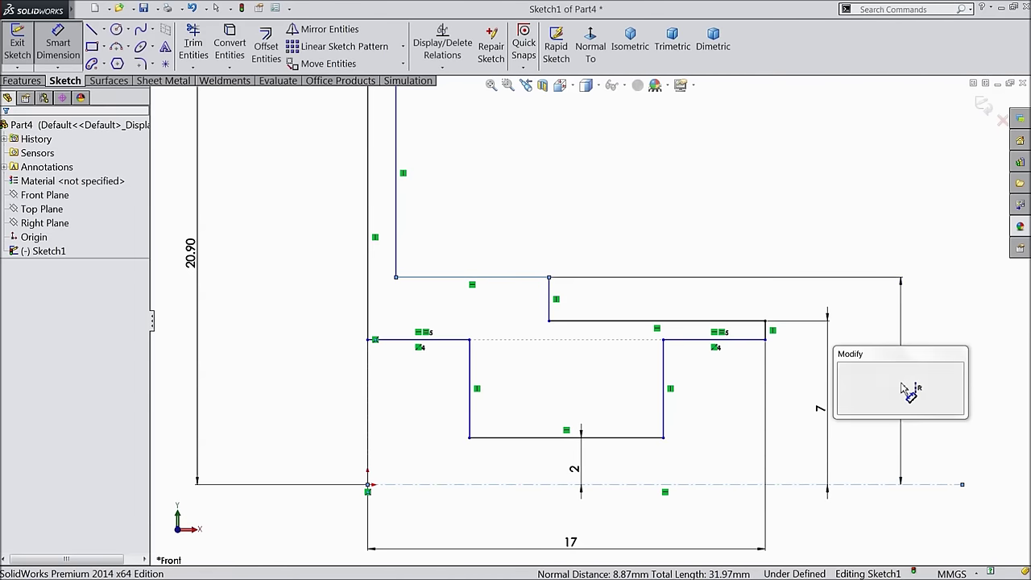
type("8")
key("Return")
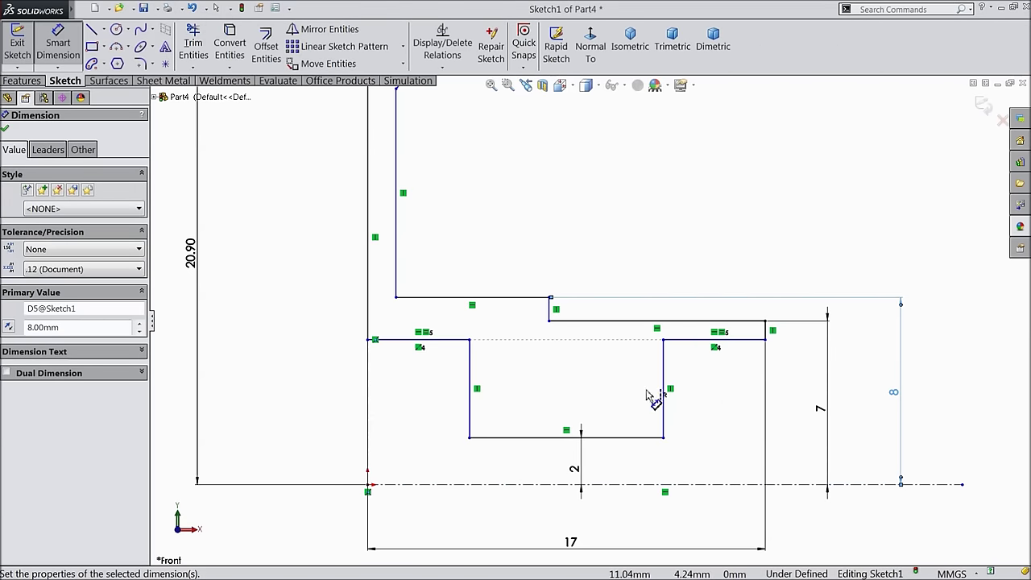
Step: Dimension the short lower horizontal line beside the long vertical line as 4 mm long
left_click(435, 342)
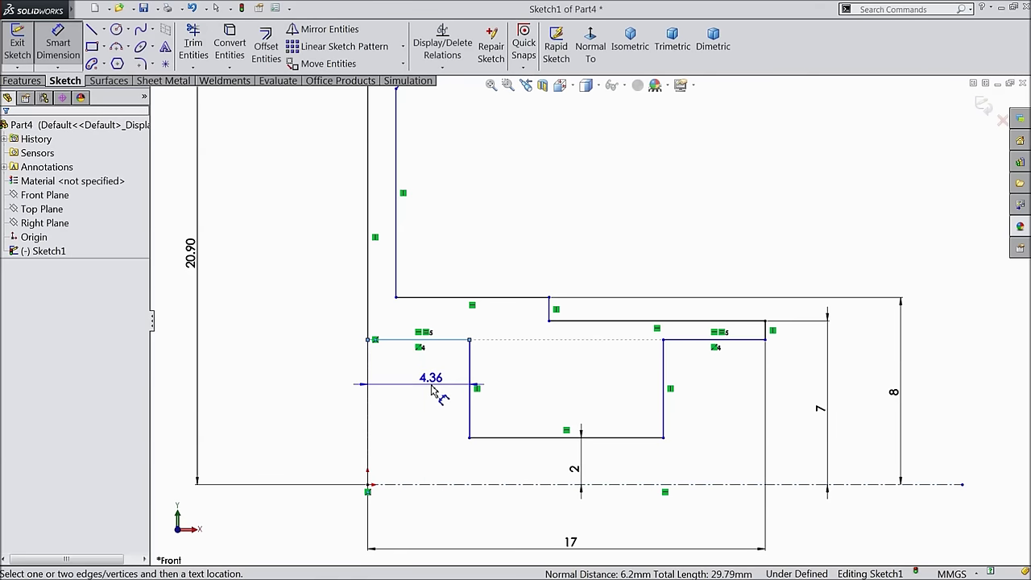
left_click(431, 390)
type("4")
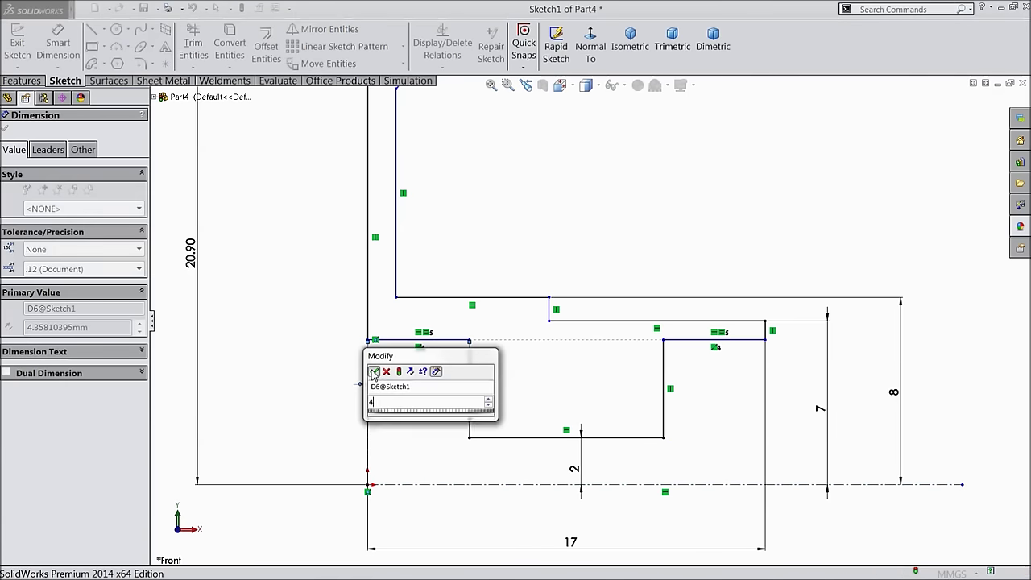
key("Return")
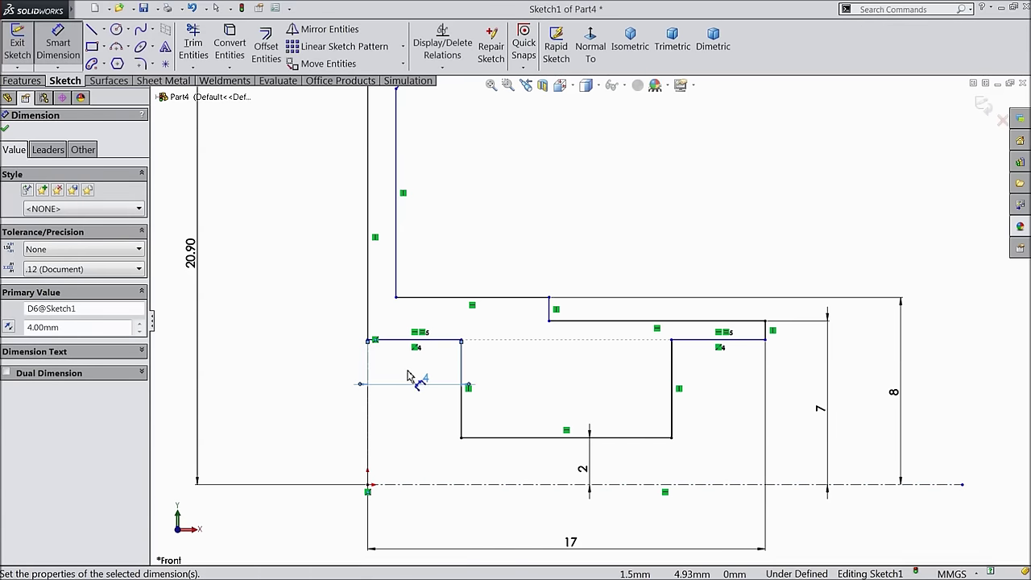
Step: Dimension the hub's upper shoulder step 4.5 mm horizontally from the nearer vertical side of the downward step
left_click(550, 313)
left_click(462, 361)
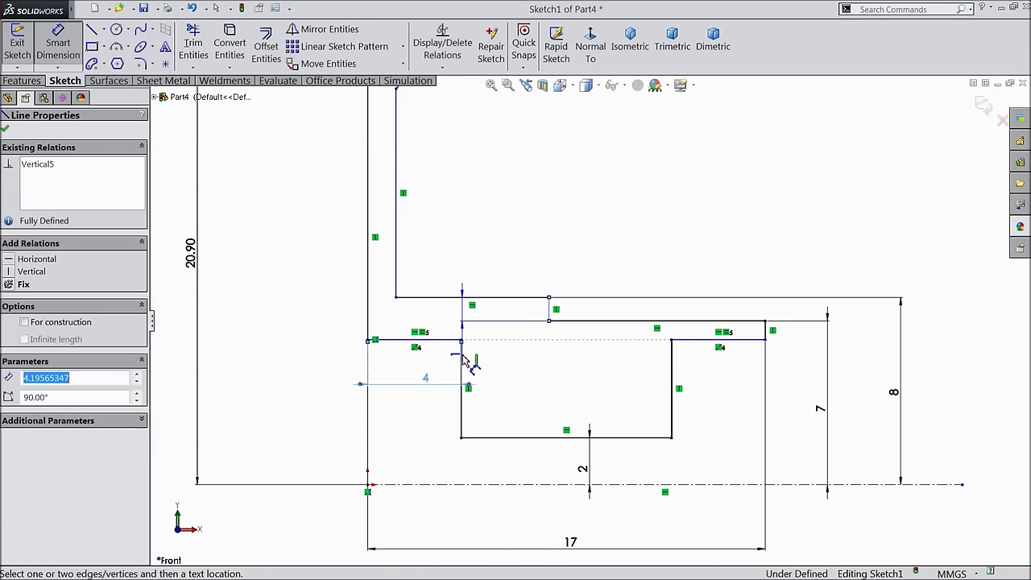
left_click(508, 262)
type("4")
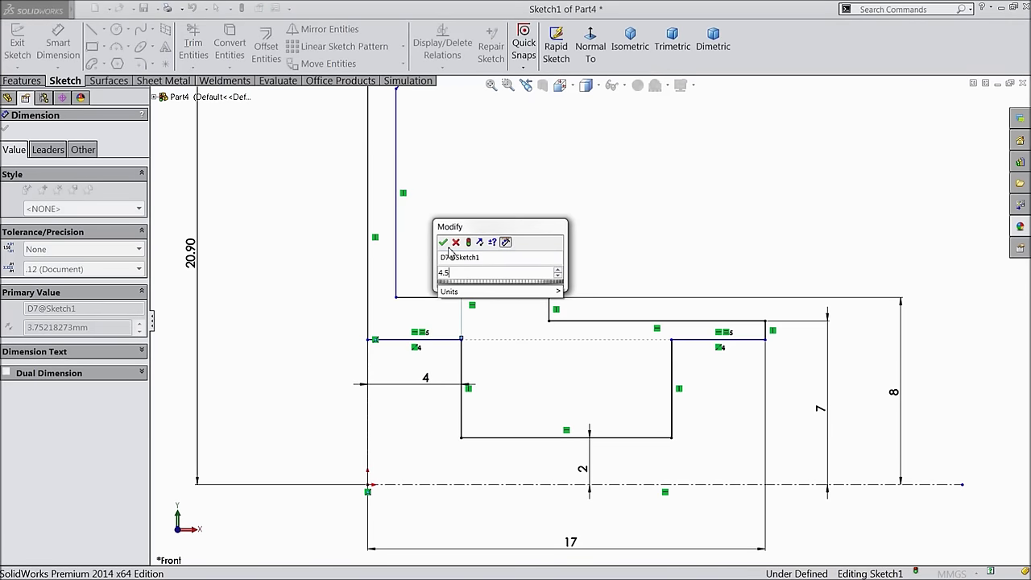
type(".5")
key("Return")
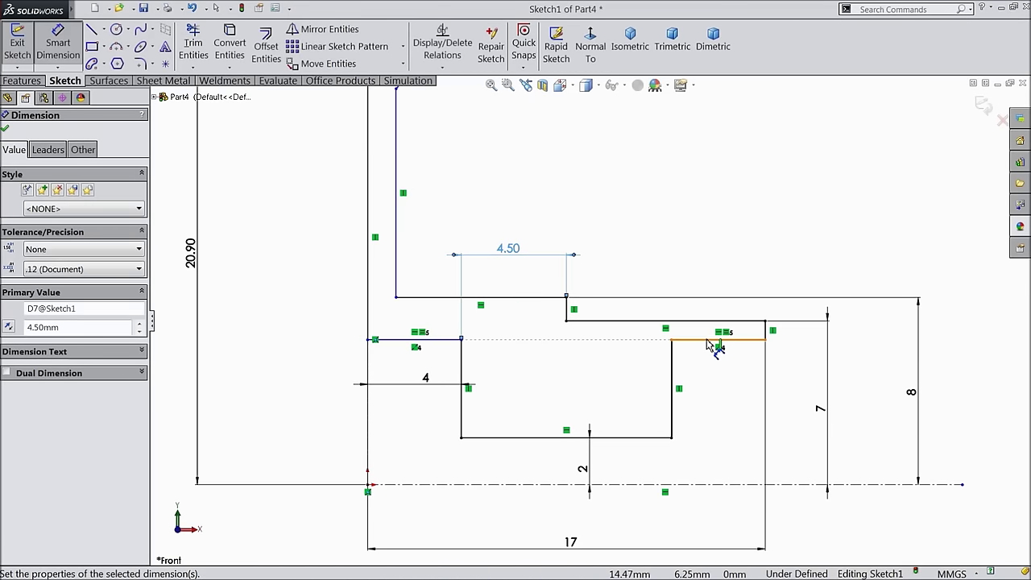
Step: Add a driven length dimension to the lower horizontal line at the profile's far end
left_click(708, 341)
left_click(707, 364)
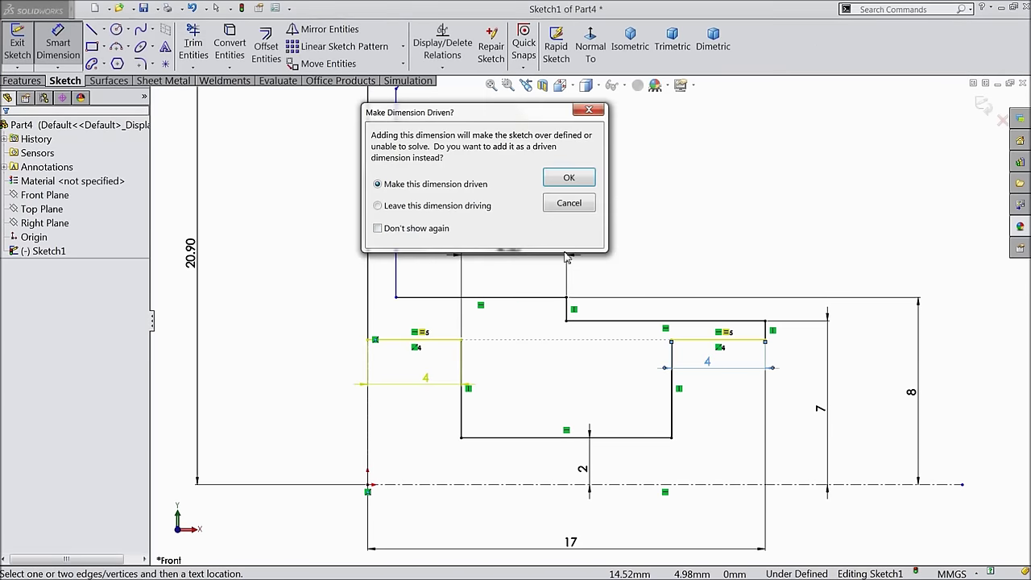
left_click(566, 178)
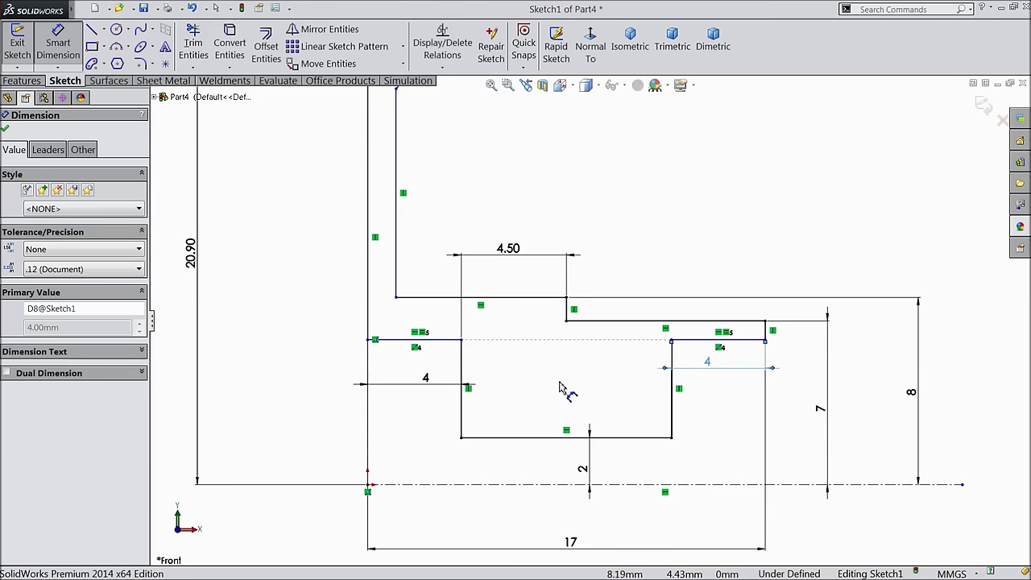
Step: Dimension the short lower horizontal line next to the long vertical line 5.5 mm above the centerline
left_click(418, 342)
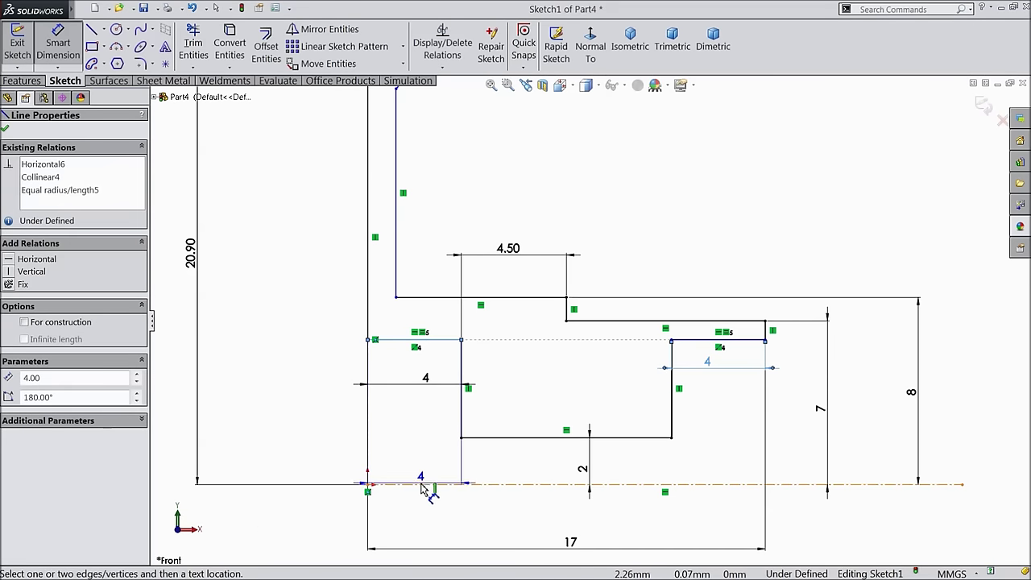
left_click(421, 484)
left_click(282, 413)
type("5.5")
left_click(225, 392)
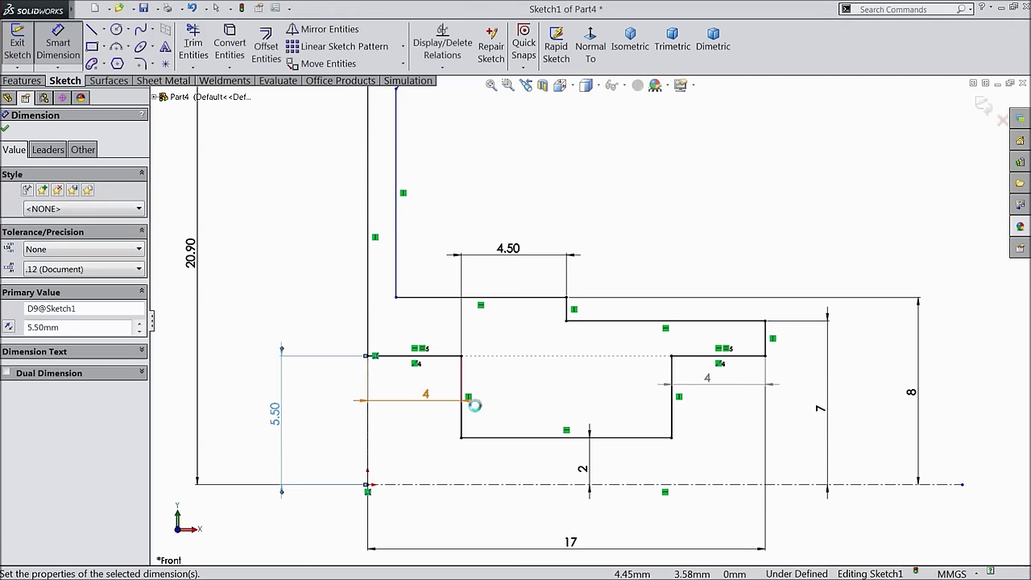
Step: Dimension the thin wall's thickness between its two vertical lines as 1 mm
scroll(556, 375, "up", 2)
scroll(483, 230, "down", 5)
left_click(453, 229)
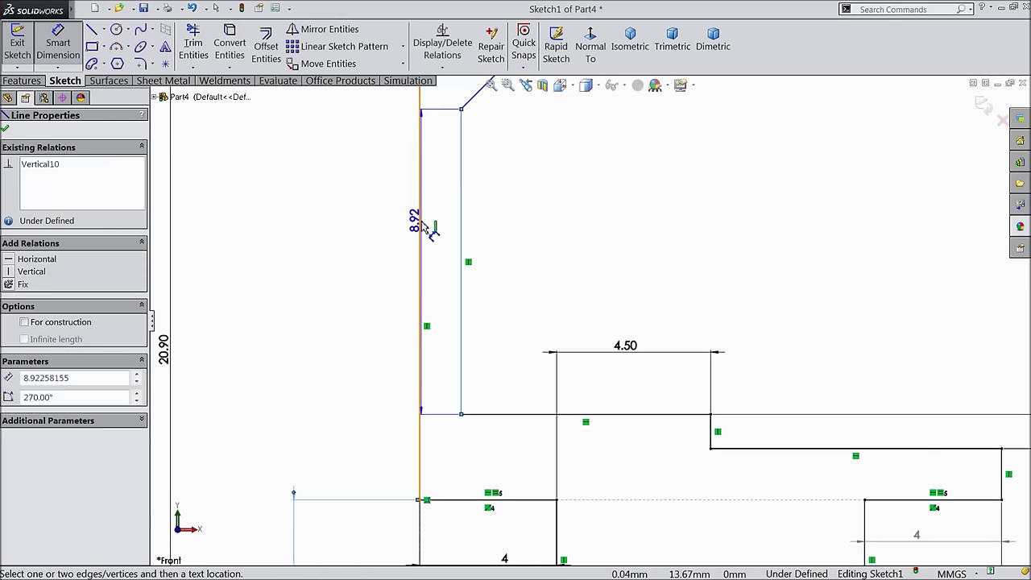
left_click(420, 228)
left_click(437, 230)
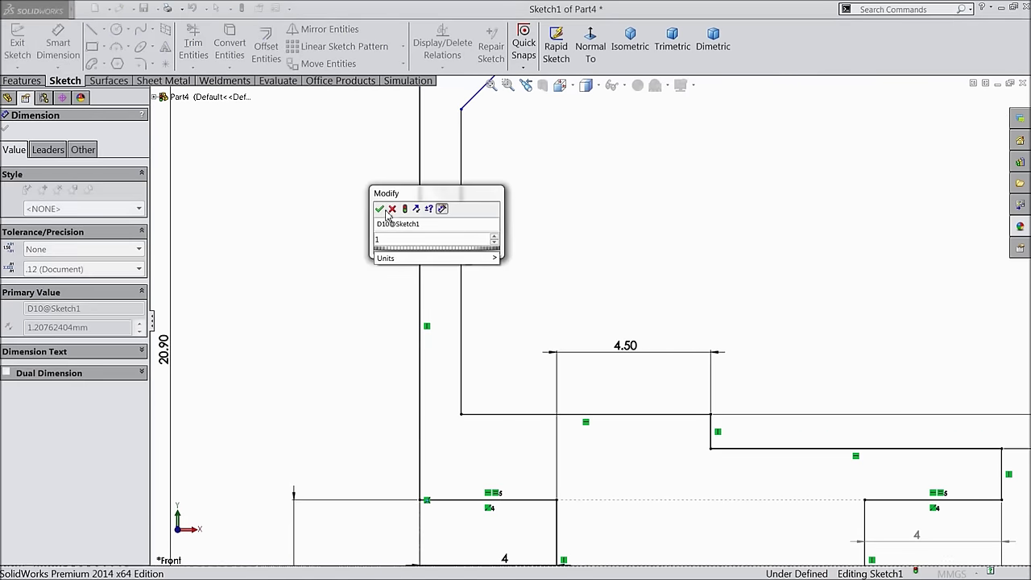
type("1")
key("Return")
Step: Dimension the upper lip's top line as 2.9 mm long
scroll(532, 213, "up", 3)
scroll(568, 194, "up", 1)
scroll(613, 214, "down", 5)
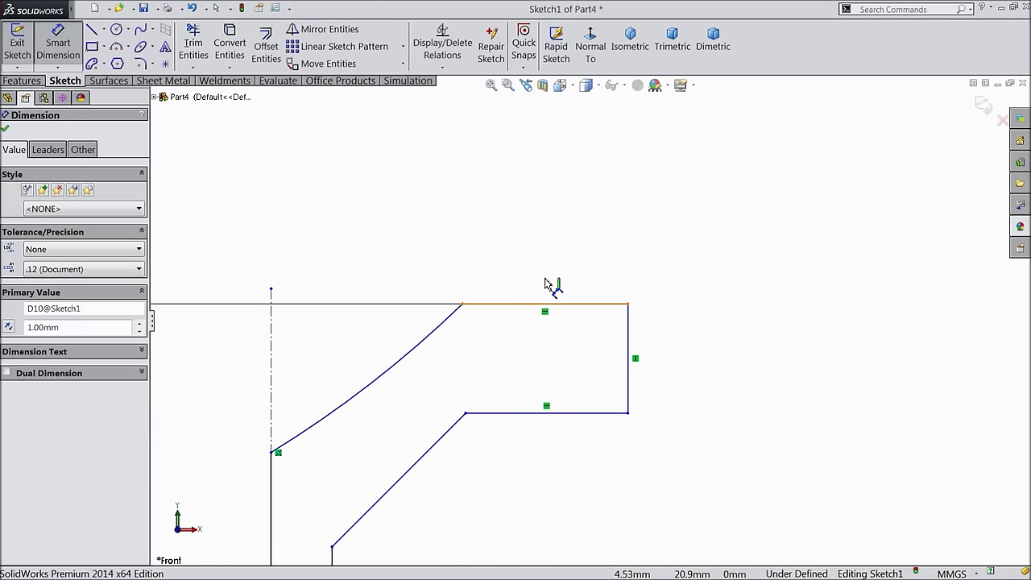
left_click(553, 304)
left_click(546, 219)
type("2.5")
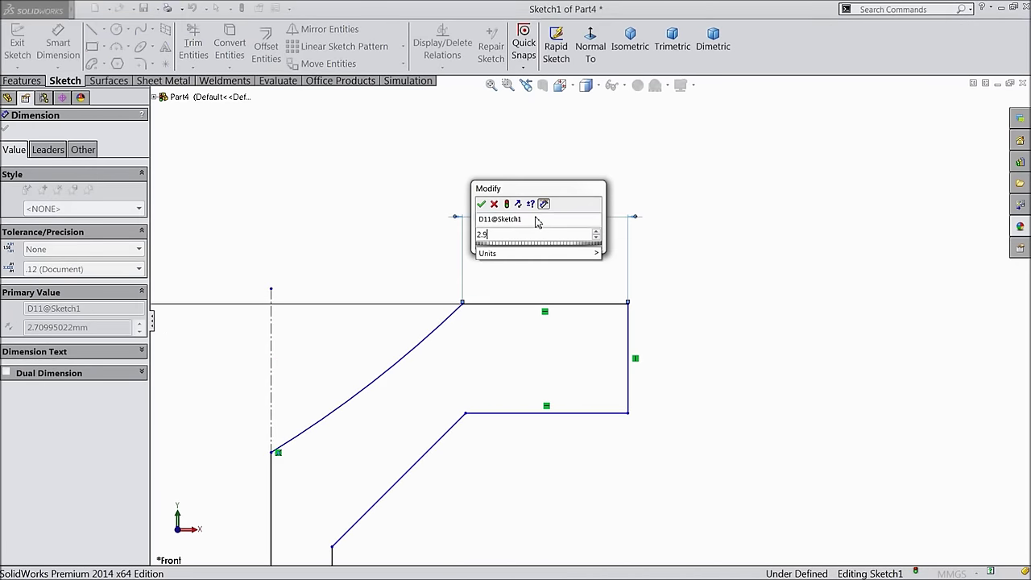
left_click(482, 205)
Step: Dimension the upper lip's bottom line as 3 mm long
left_click(555, 413)
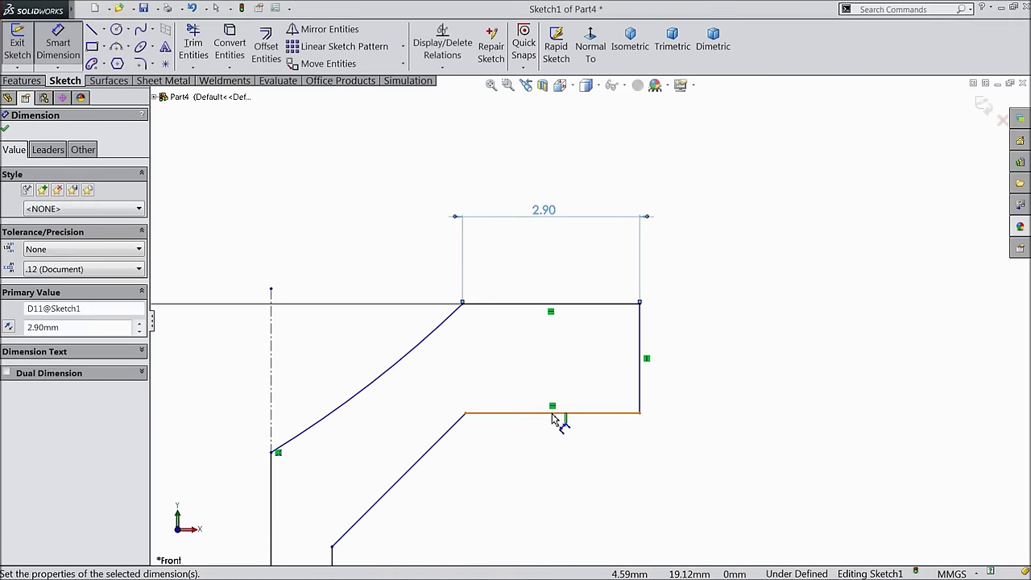
left_click(548, 448)
type("3")
key("Return")
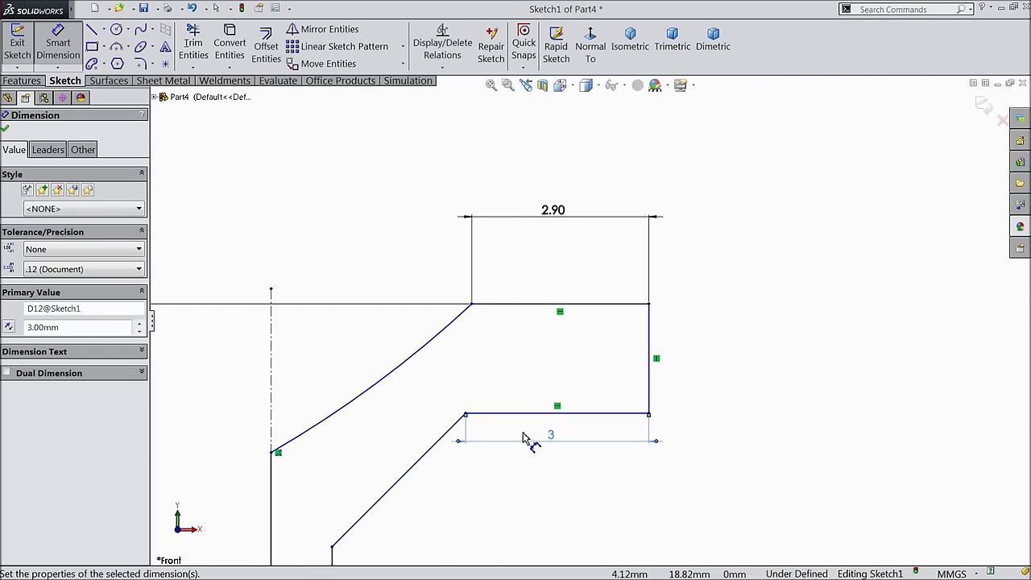
Step: Dimension the start point of the lip's top line 4.5 mm horizontally from the long vertical line
left_click(472, 304)
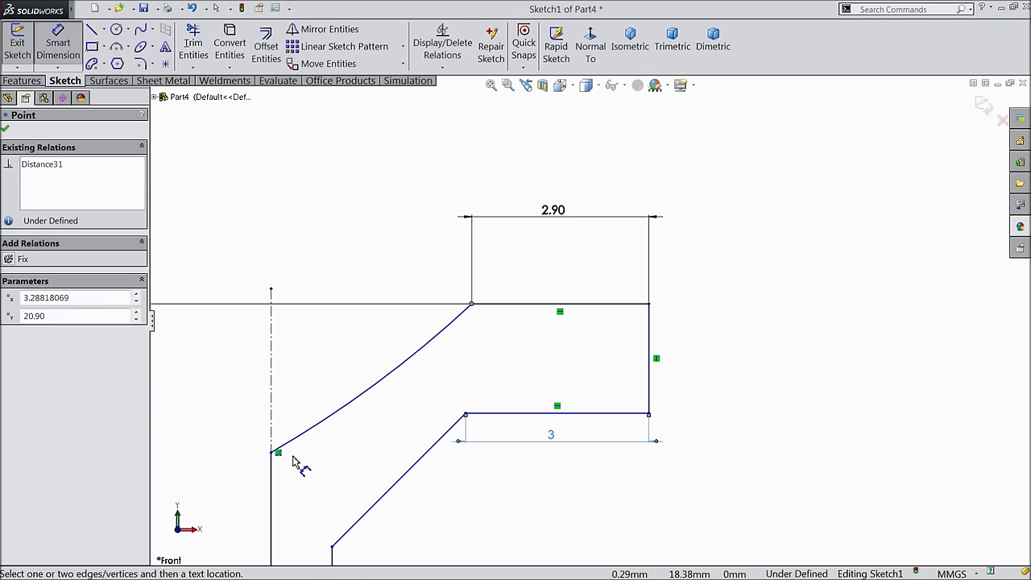
left_click(274, 477)
left_click(362, 164)
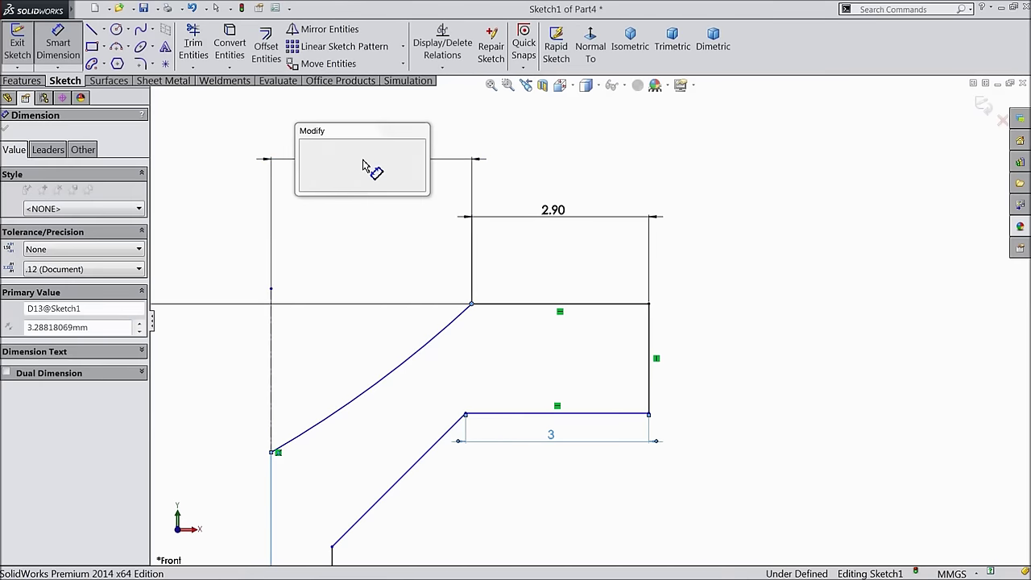
type("4.5")
left_click(305, 147)
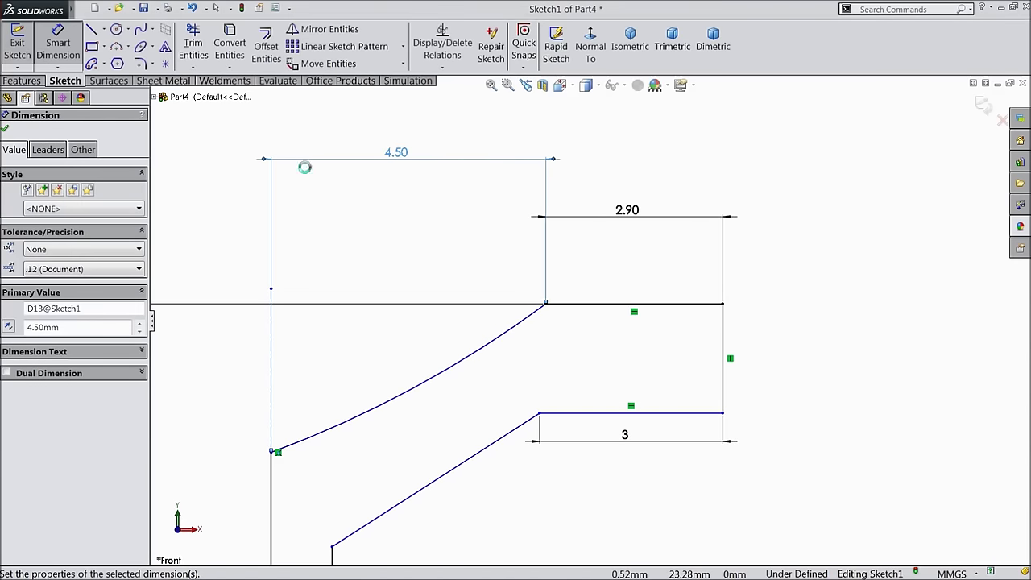
Step: Dimension the upper lip's vertical end line as 1.2 mm high
scroll(491, 299, "up", 3)
scroll(691, 385, "down", 3)
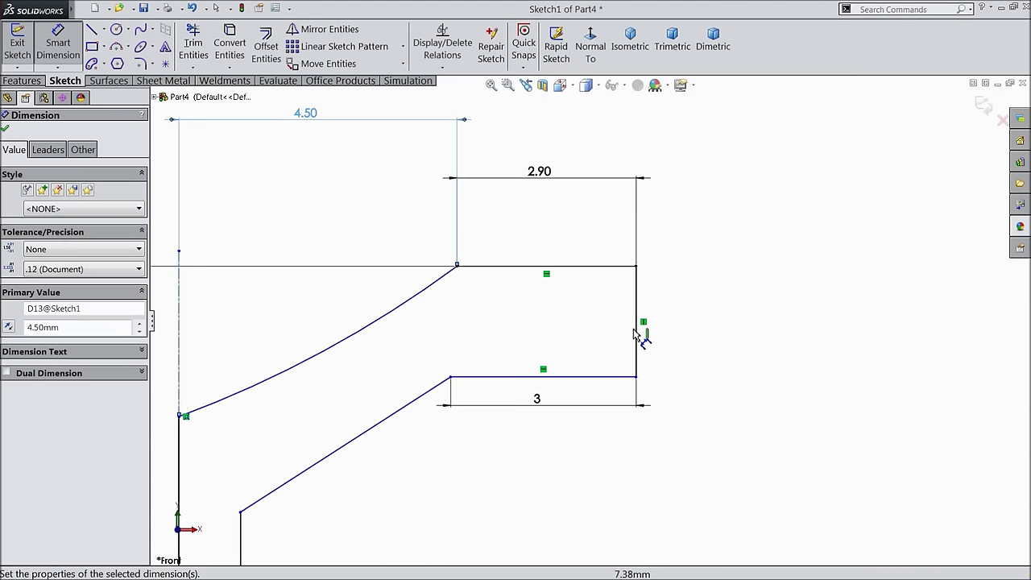
left_click(637, 330)
left_click(735, 324)
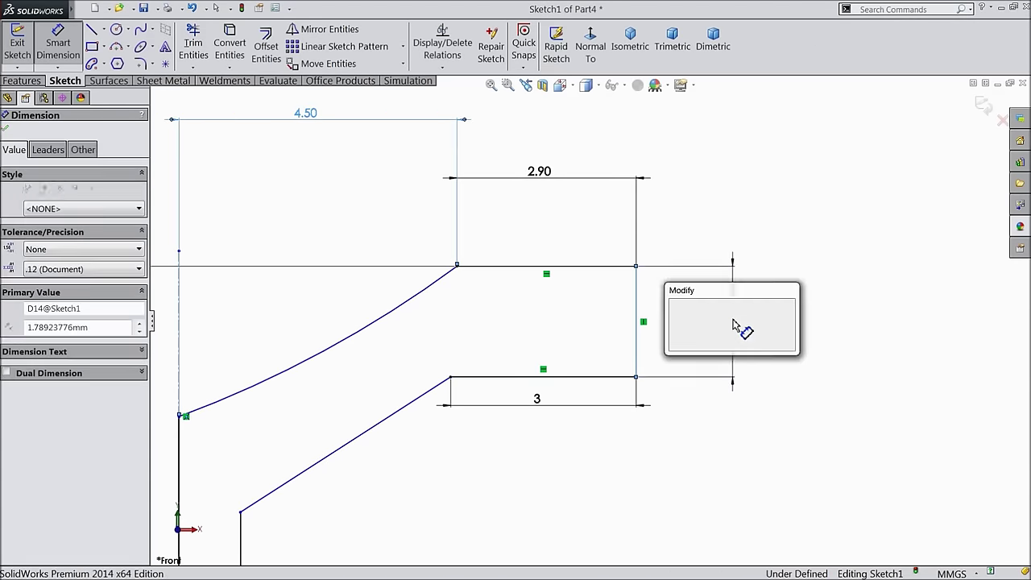
type("1.2")
left_click(675, 308)
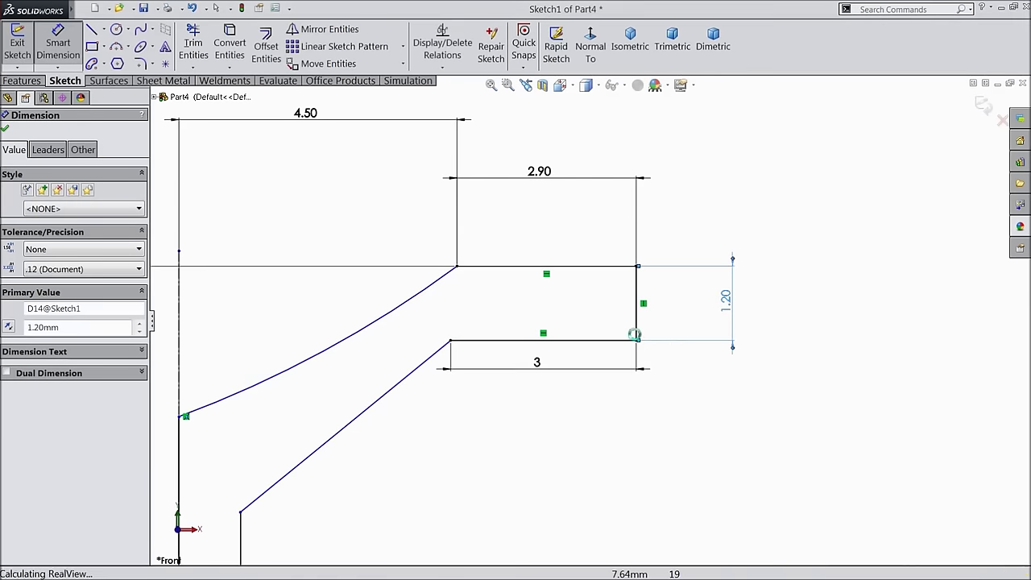
Step: Dimension the arc's lower endpoint on the long vertical line 18 mm above the origin
scroll(564, 354, "up", 5)
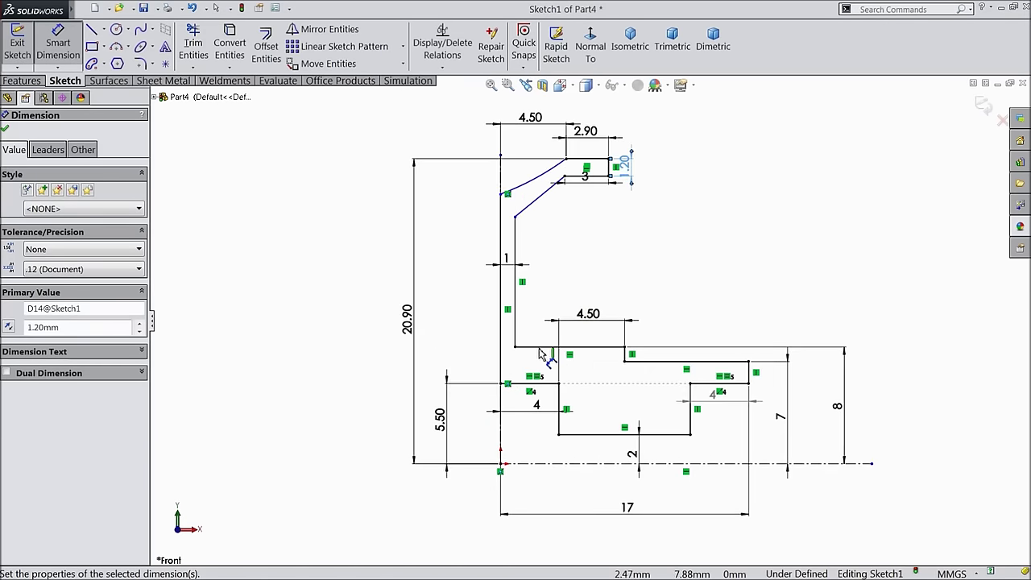
scroll(564, 424, "down", 3)
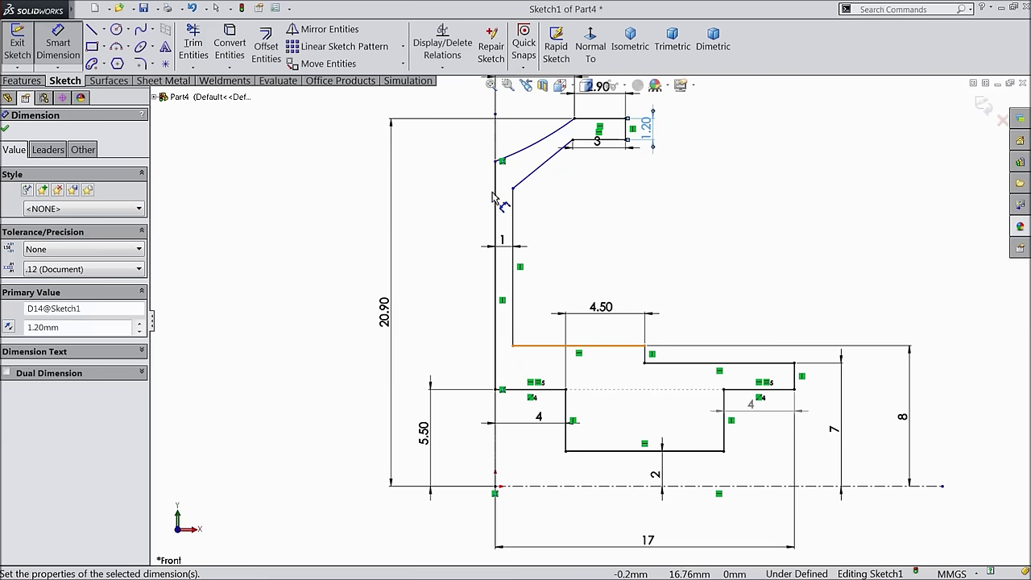
left_click(495, 162)
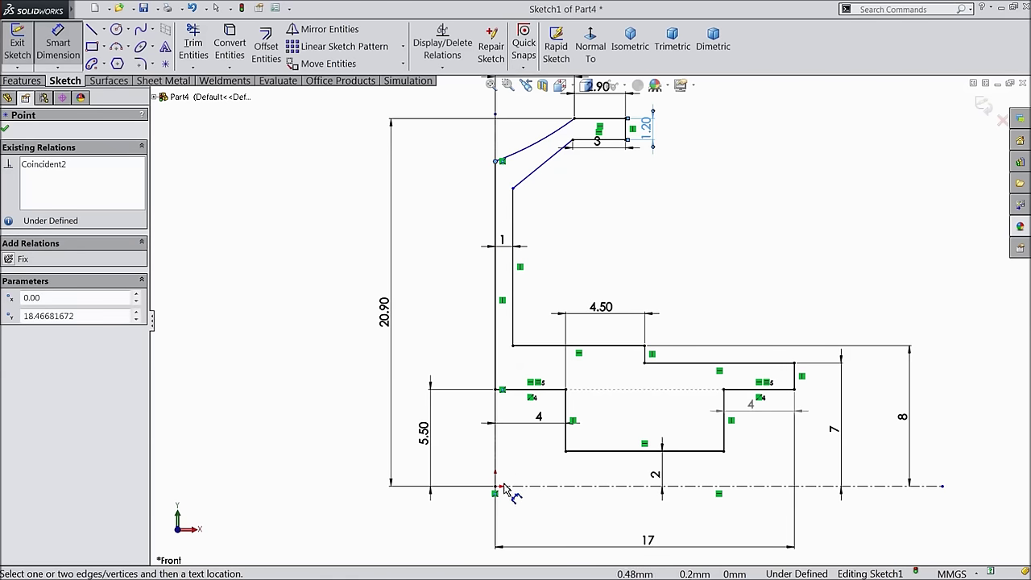
left_click(322, 242)
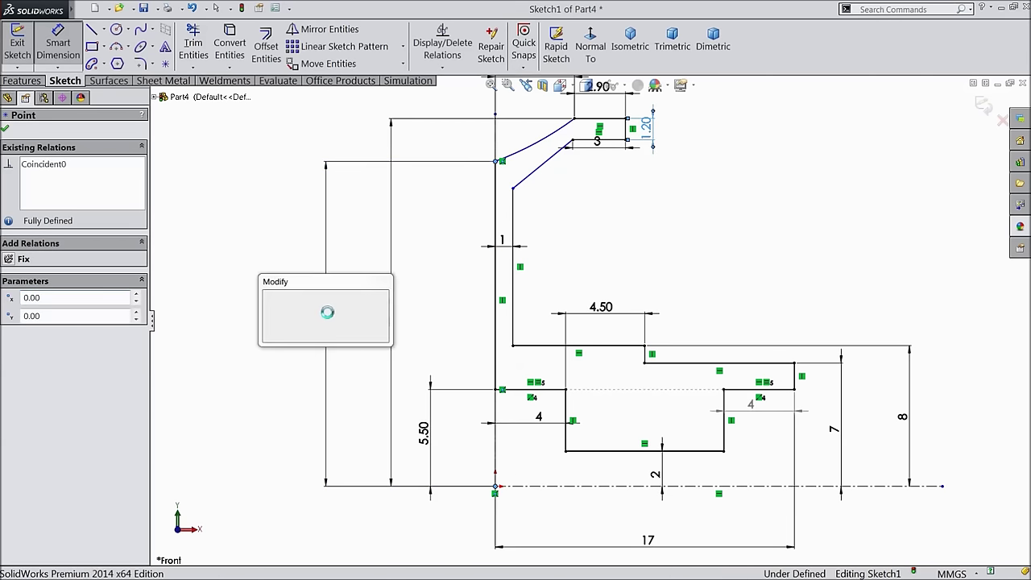
type("18")
left_click(269, 298)
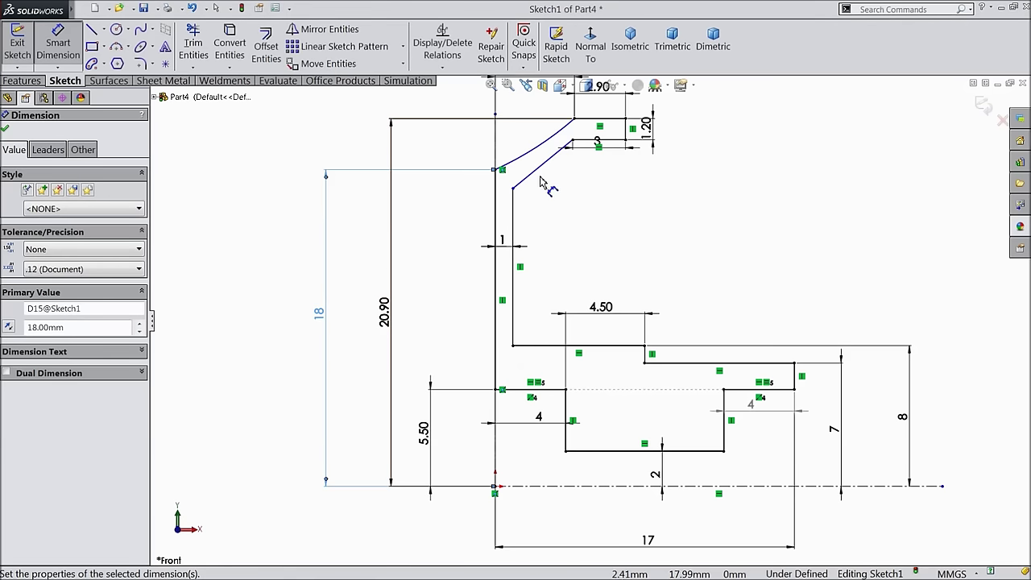
Step: Dimension the upper endpoint of the inner vertical line 9 mm above the hub's upper horizontal line
scroll(540, 182, "down", 2)
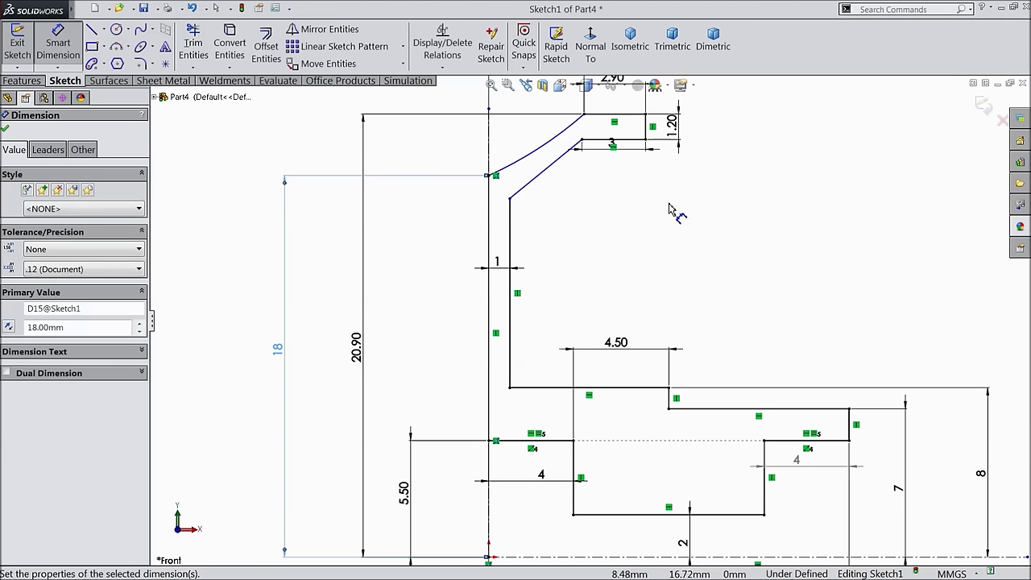
scroll(636, 125, "down", 2)
scroll(506, 188, "down", 5)
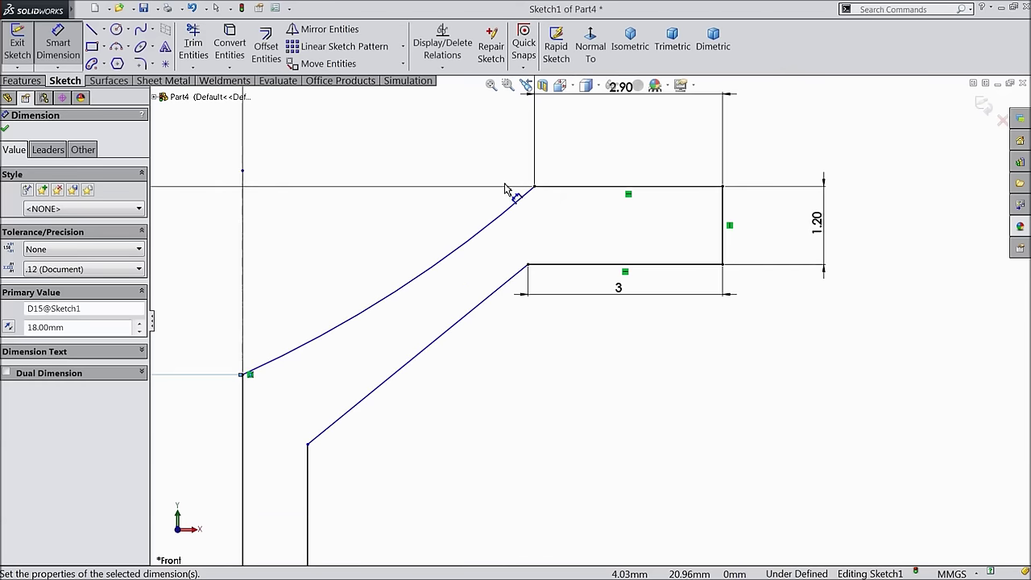
scroll(524, 258, "up", 6)
scroll(548, 429, "down", 2)
scroll(548, 429, "down", 2)
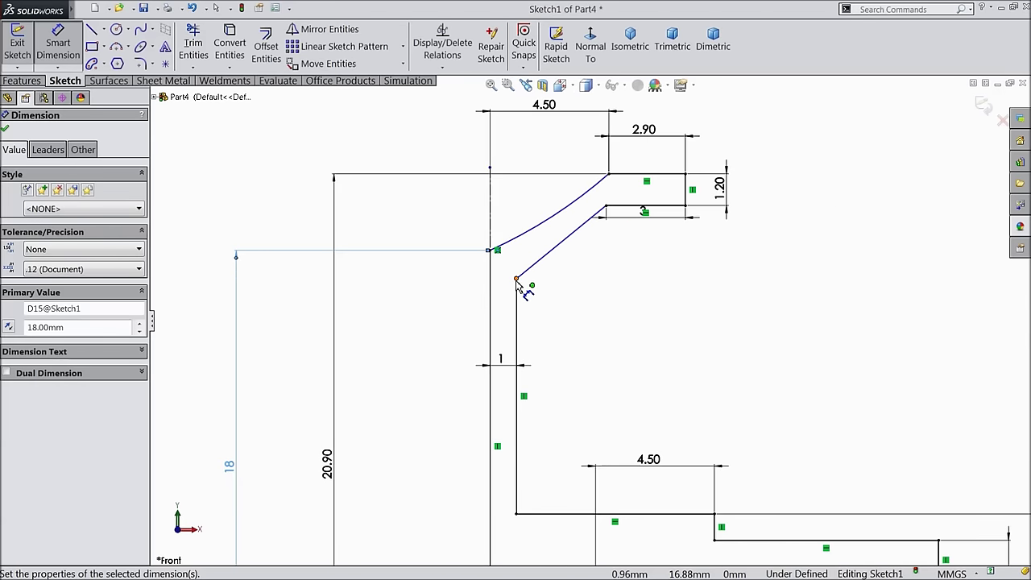
left_click(517, 280)
left_click(541, 514)
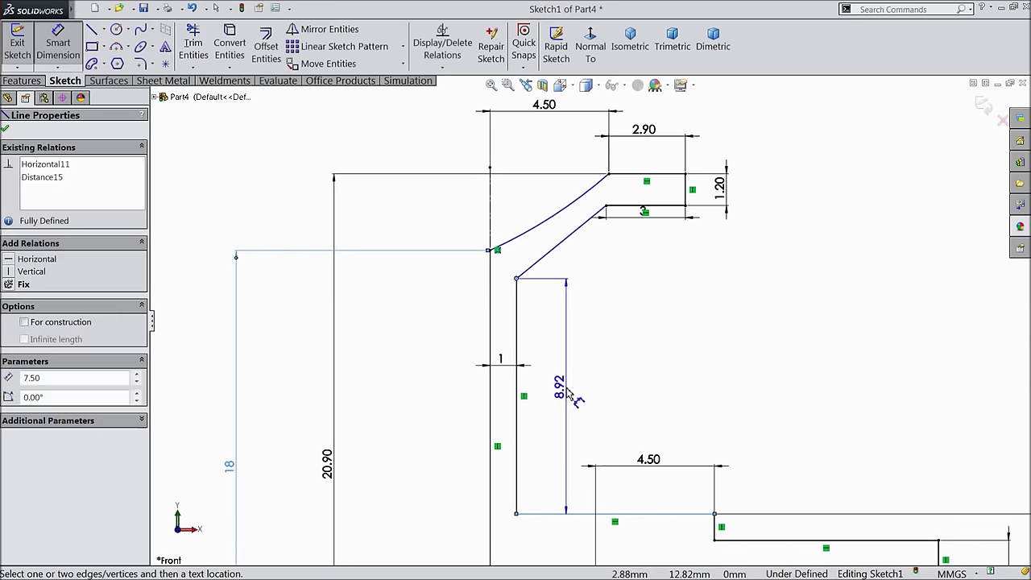
left_click(564, 390)
type("9")
key("Return")
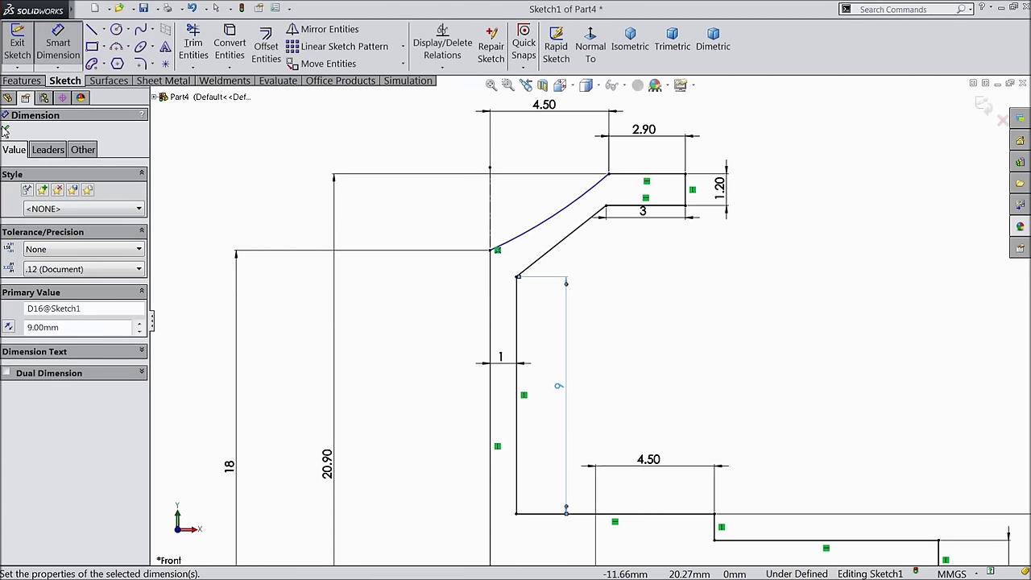
left_click(5, 130)
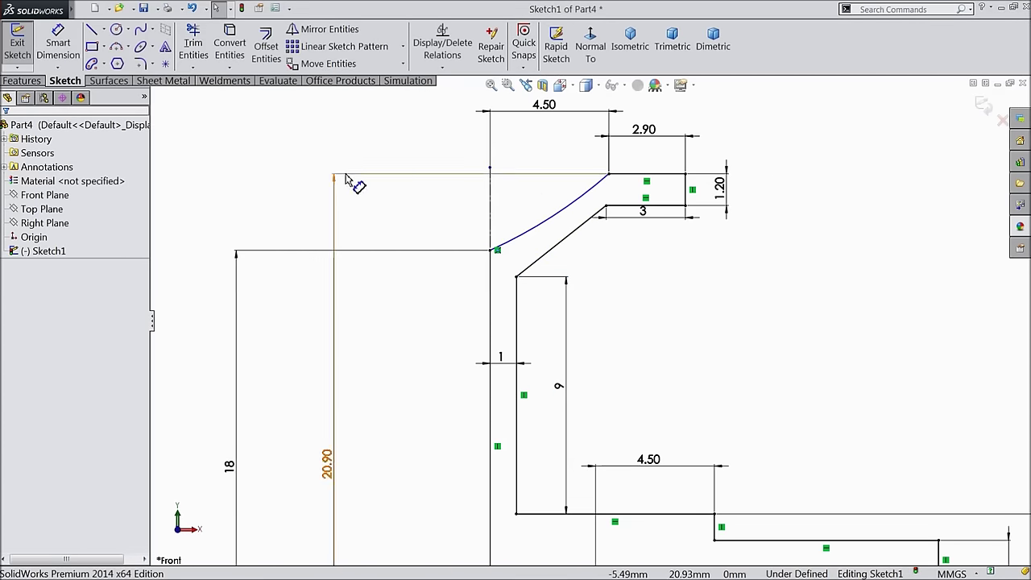
Step: Sketch a corner rectangle about 1.04 mm wide and 0.56 mm high, hanging down from the upper lip's top line
scroll(650, 233, "down", 1)
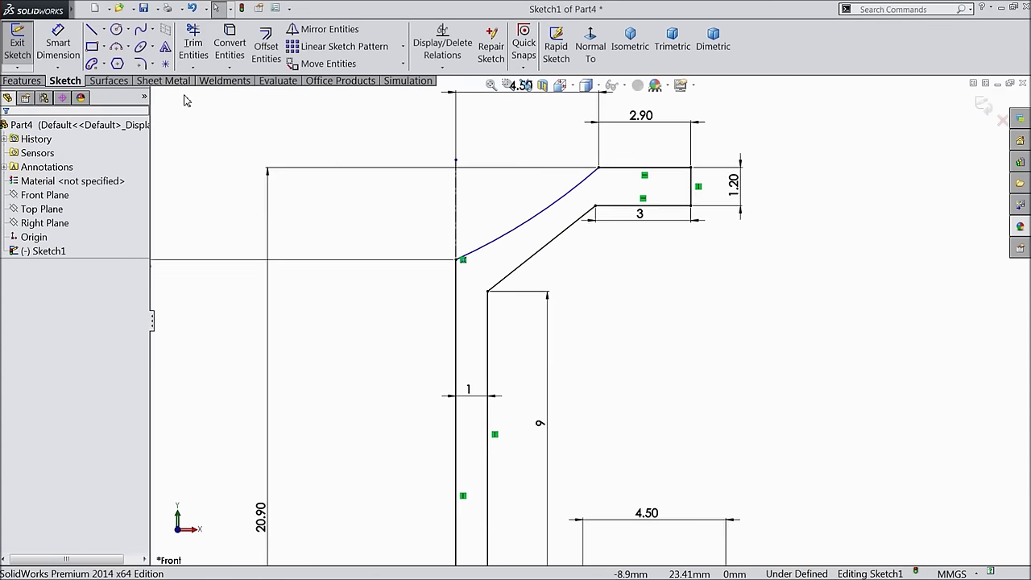
left_click(94, 47)
scroll(652, 174, "down", 5)
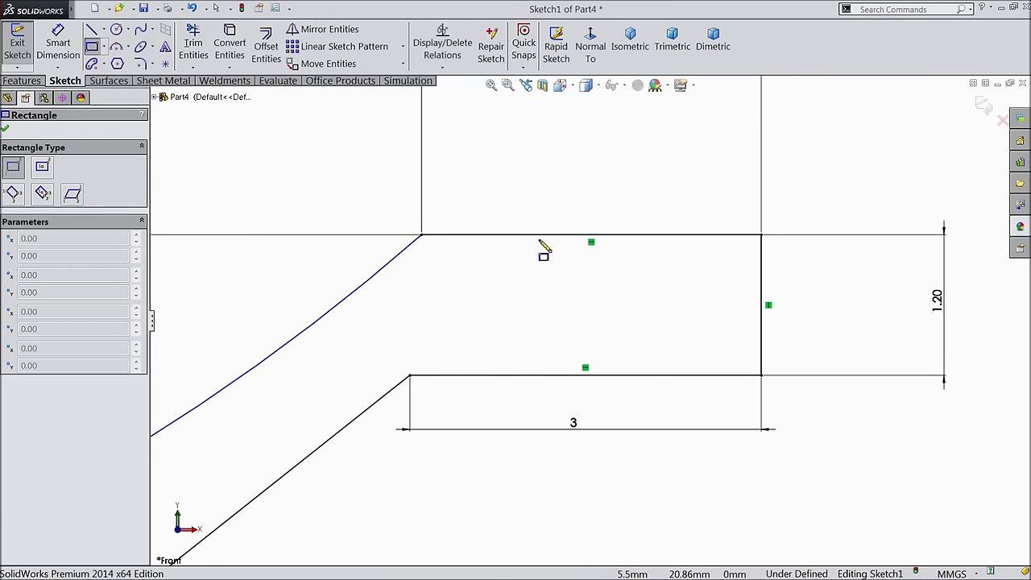
left_click(543, 234)
left_click(666, 301)
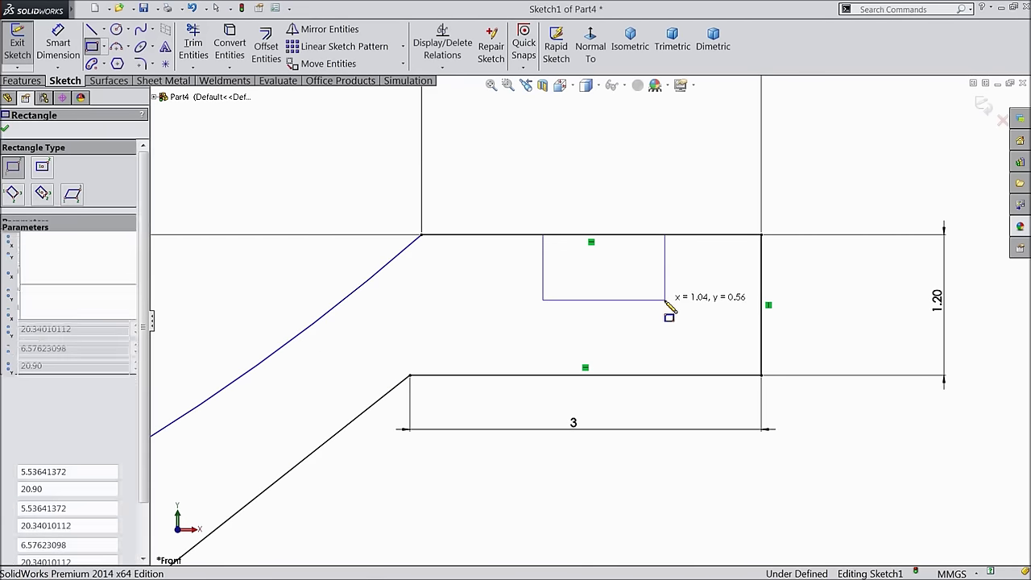
Step: Dimension the small rectangle's vertical side as 0.7 mm high
left_click(58, 44)
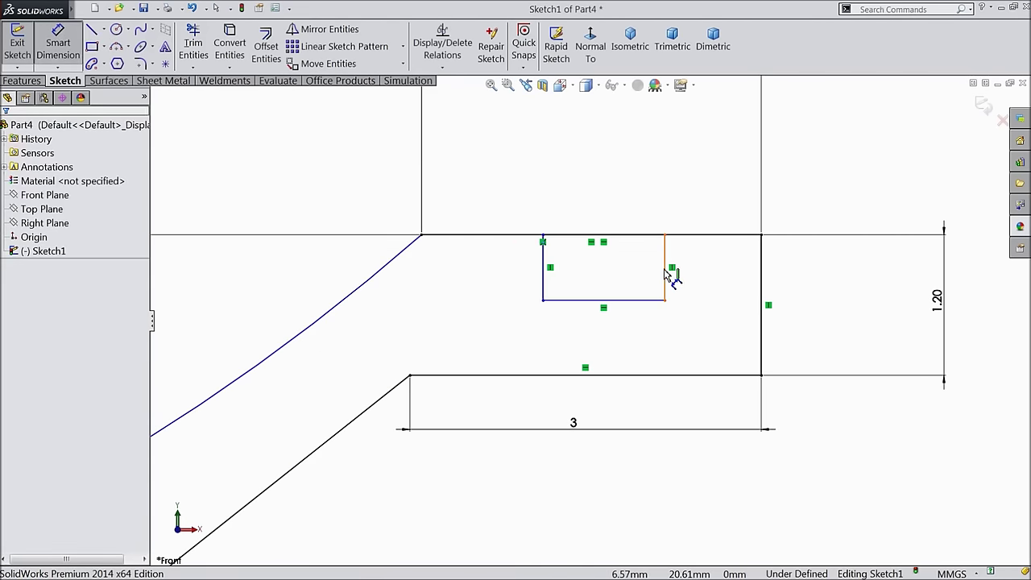
left_click(666, 274)
left_click(710, 278)
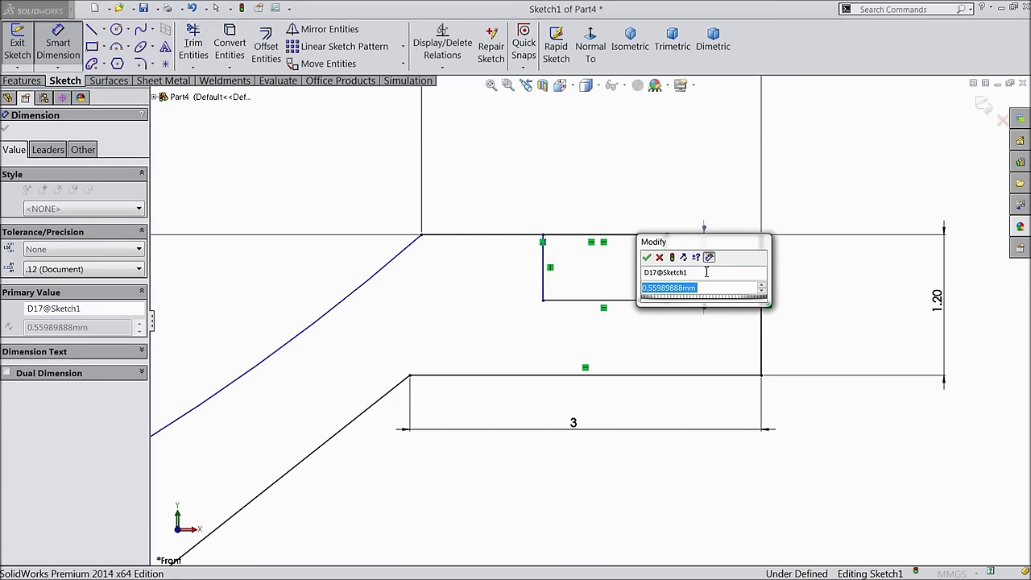
type("0.")
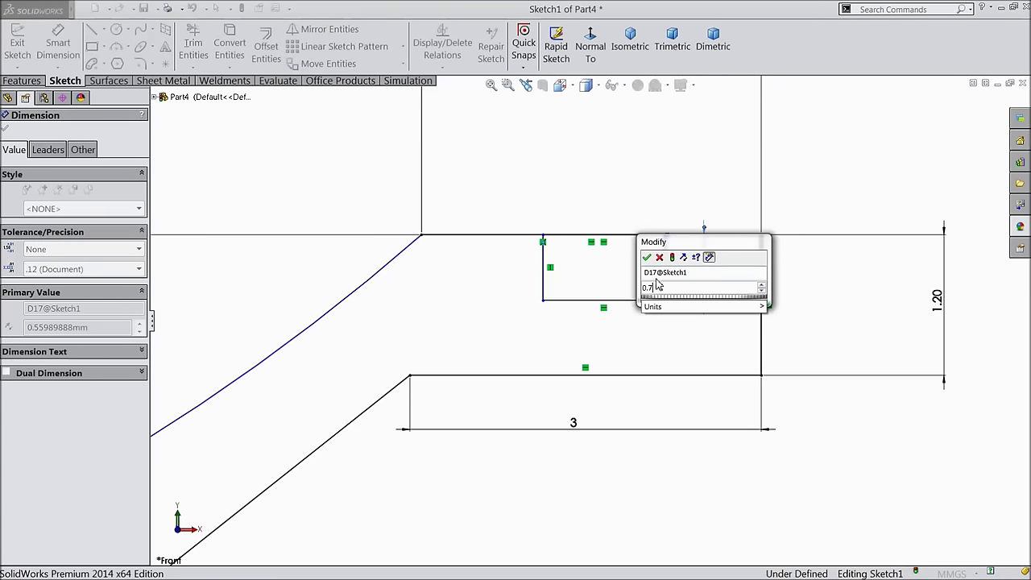
type("7")
left_click(647, 257)
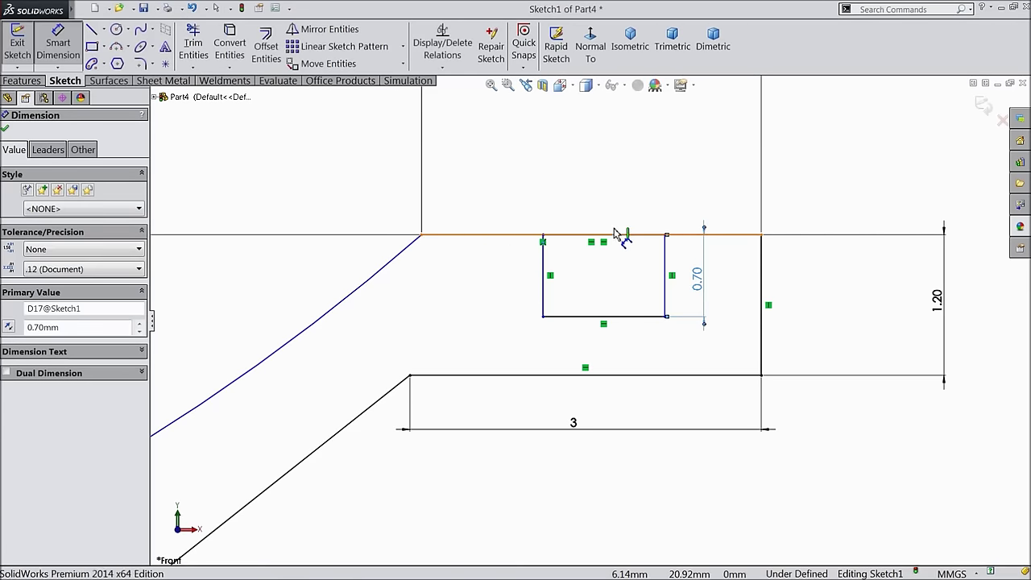
left_click(621, 234)
key("Escape")
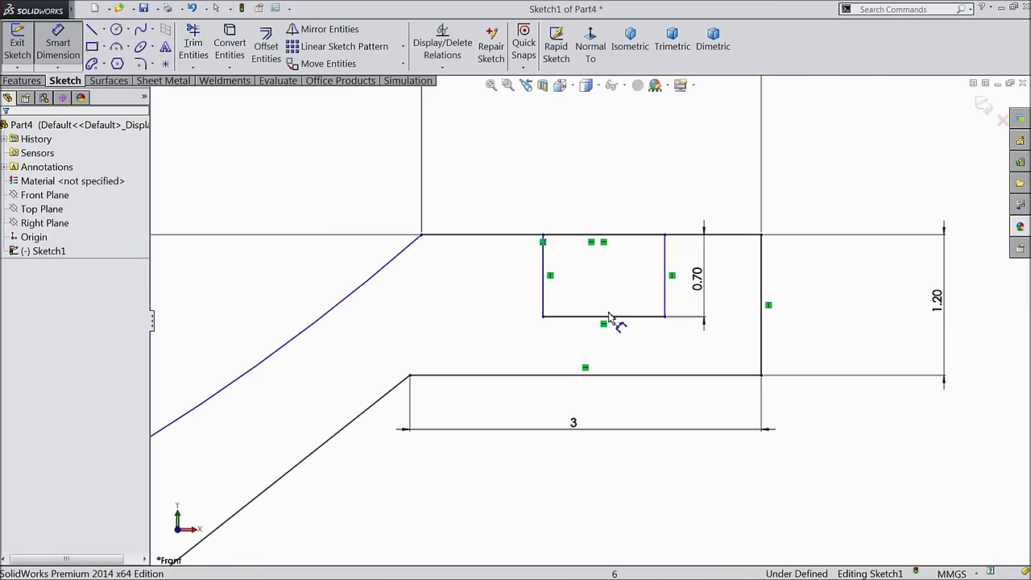
Step: Dimension the small rectangle's bottom line as 1 mm wide
left_click(608, 318)
left_click(605, 345)
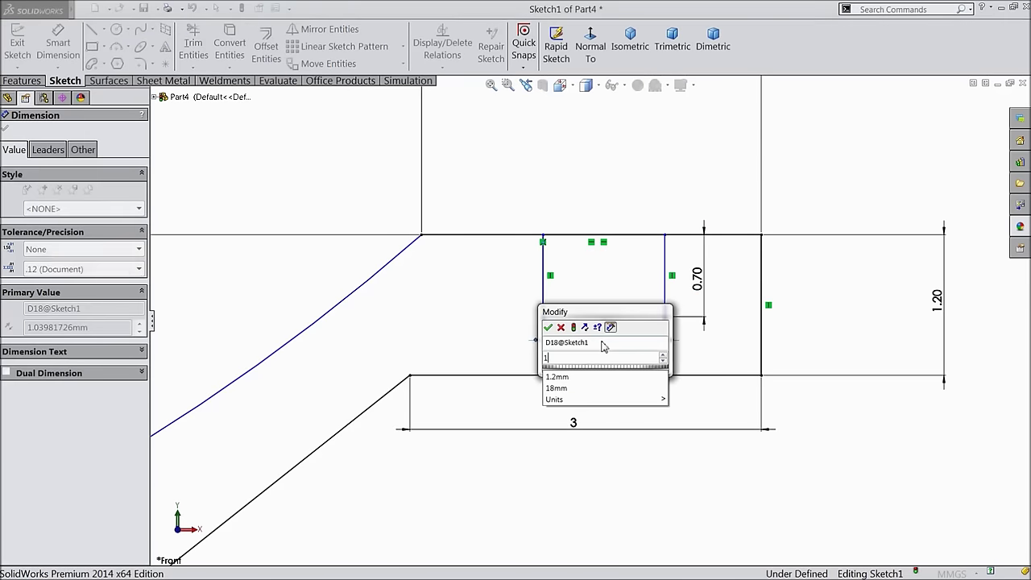
type("1")
key("Return")
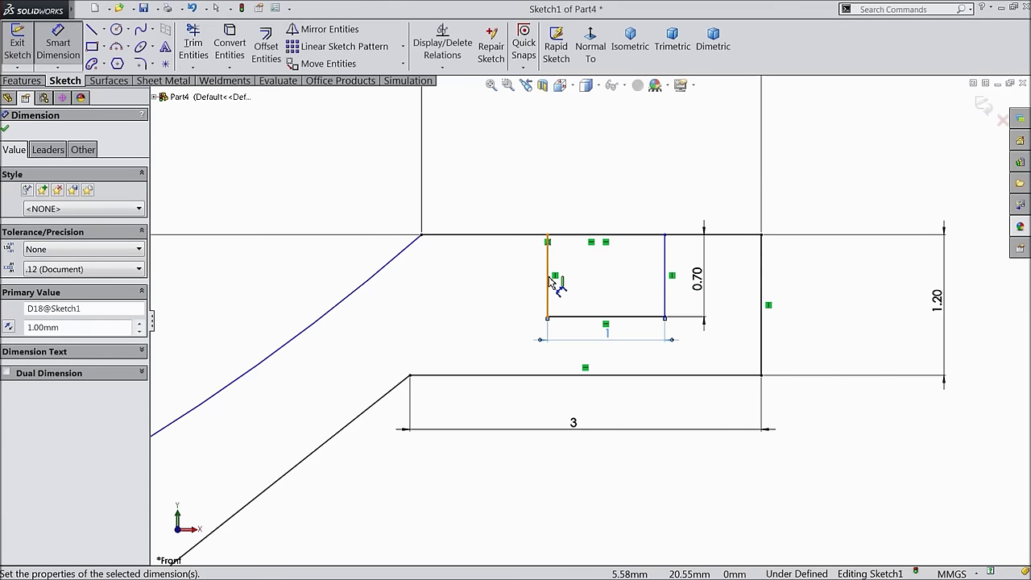
Step: Dimension the rectangle's side nearest the arc 0.7 mm horizontally from the start point of the lip's top line
left_click(552, 274)
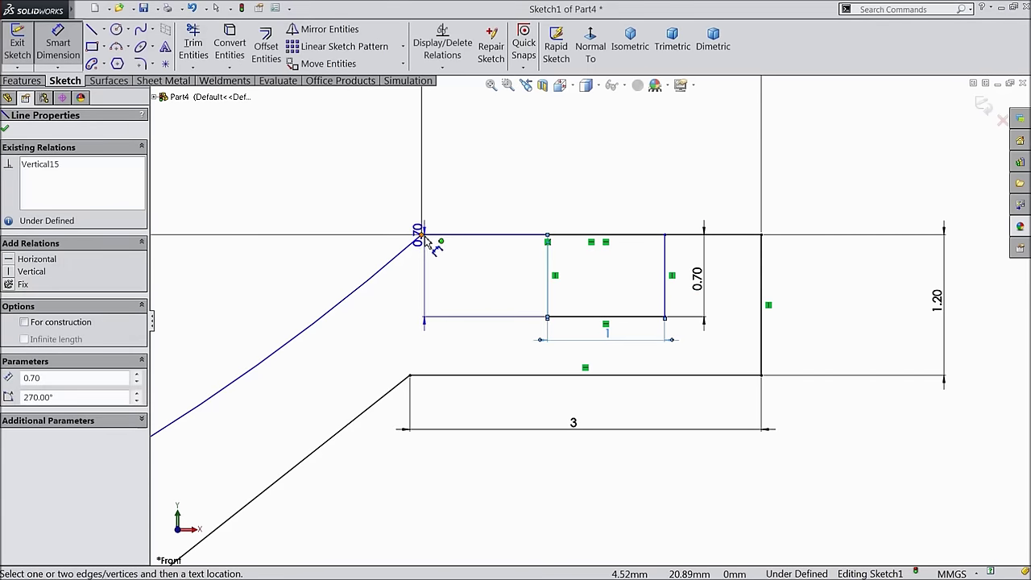
left_click(419, 233)
left_click(467, 198)
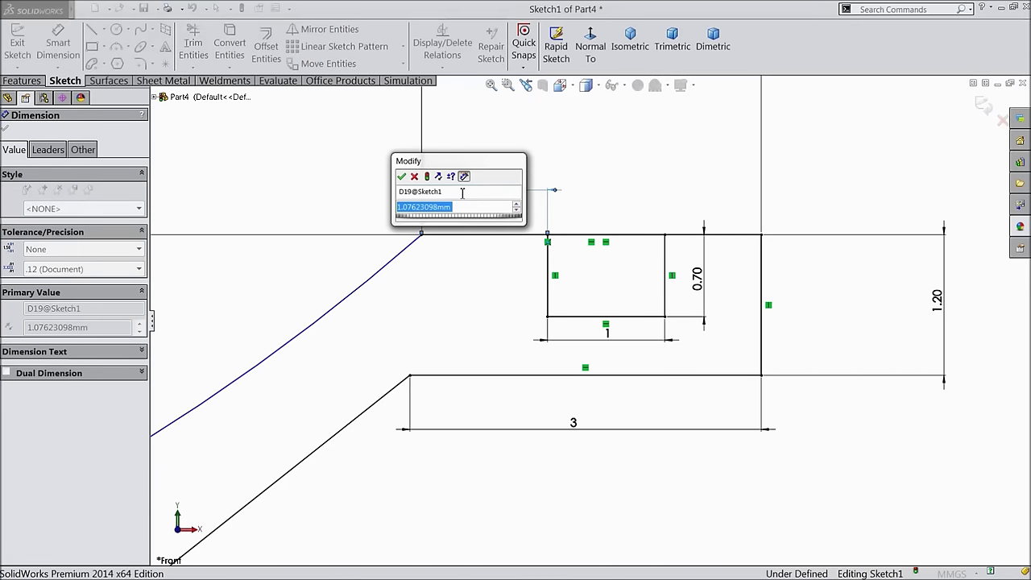
type("0")
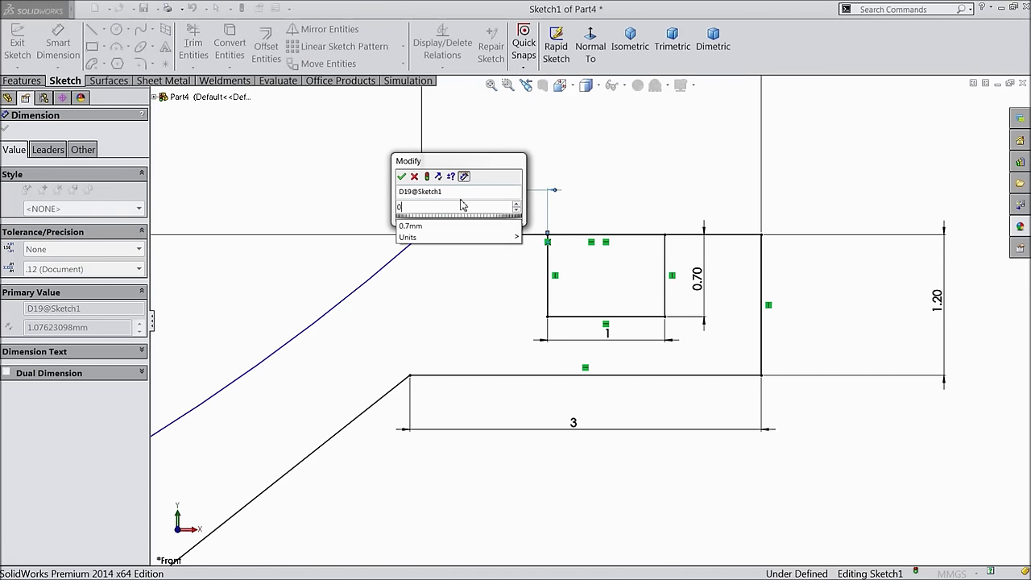
type(".7")
key("Return")
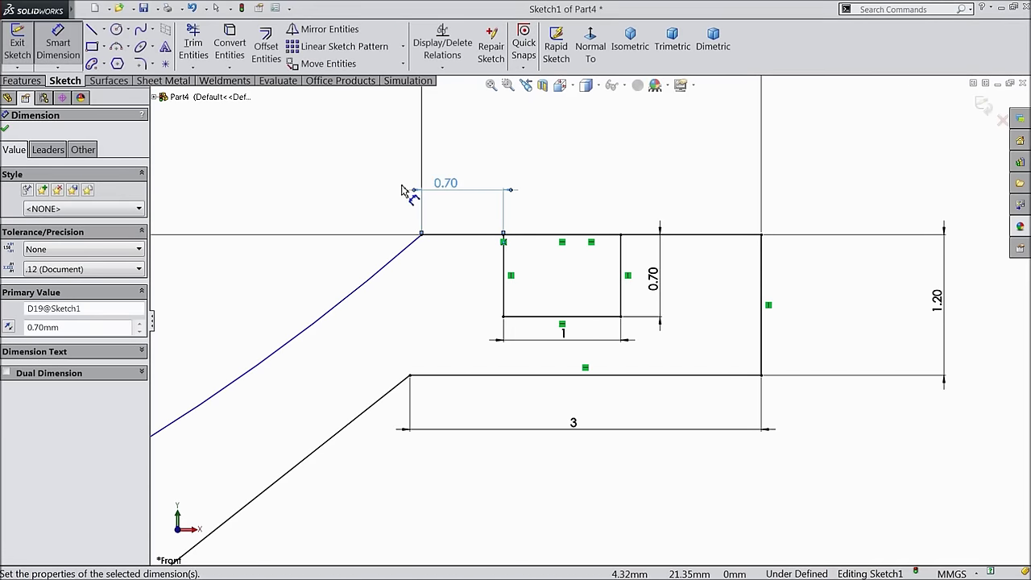
left_click(5, 130)
Step: Trim away the lip's top line between the rectangle's vertical sides to open the groove
left_click(193, 42)
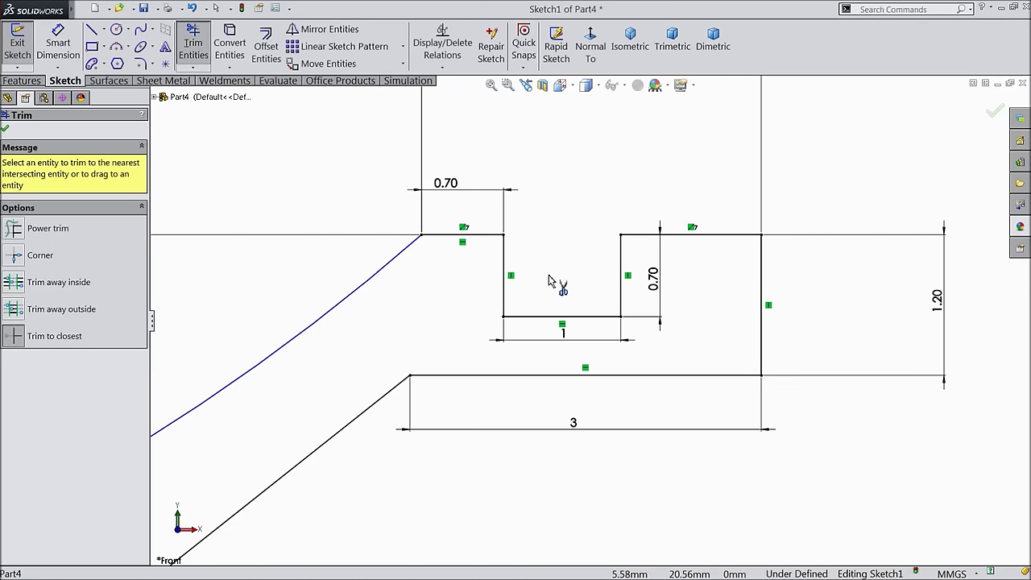
left_click(6, 128)
Step: Add a radius dimension to the arc leading up to the lip, keeping its drawn size
scroll(427, 261, "up", 4)
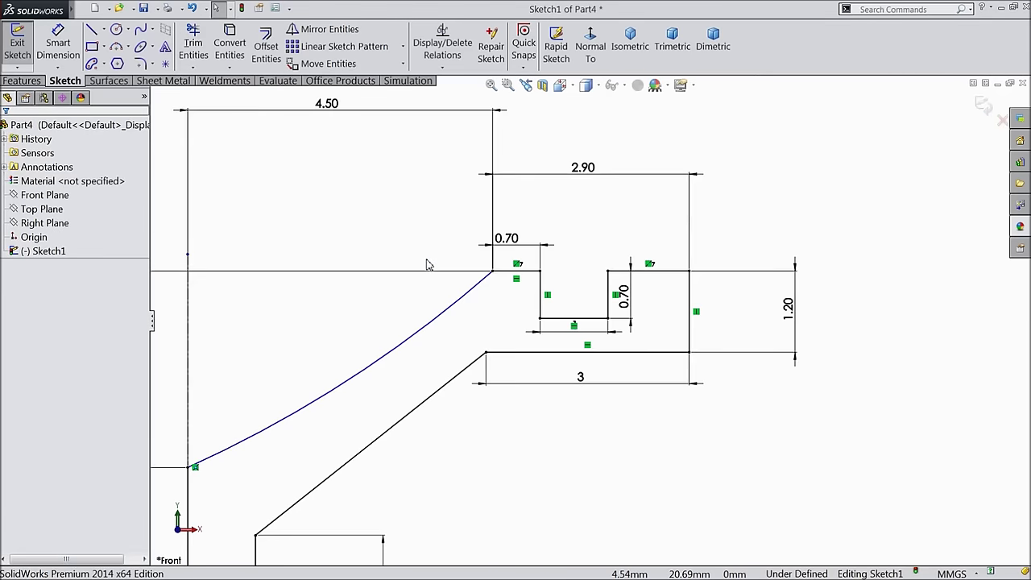
left_click(55, 57)
left_click(382, 384)
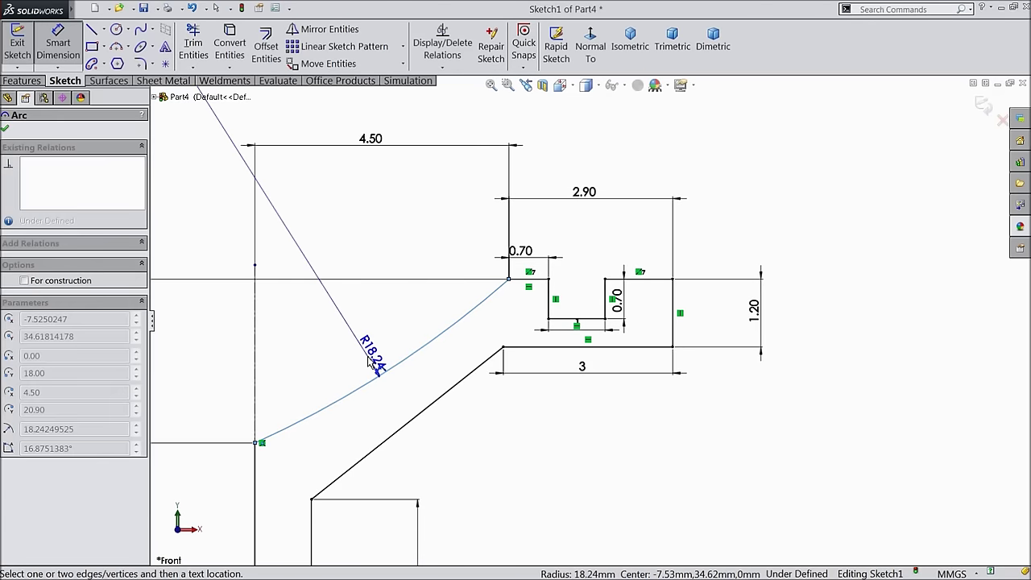
left_click(363, 359)
left_click(310, 343)
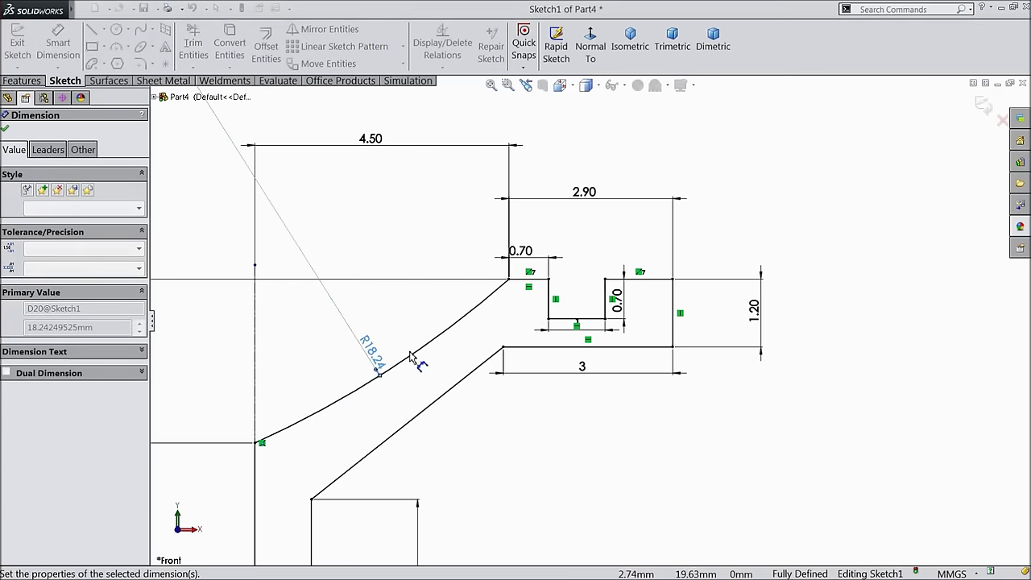
Step: Revolve the closed profile 360° around the horizontal centerline through the origin
scroll(419, 361, "up", 6)
scroll(527, 364, "up", 2)
scroll(621, 453, "down", 2)
scroll(564, 411, "down", 3)
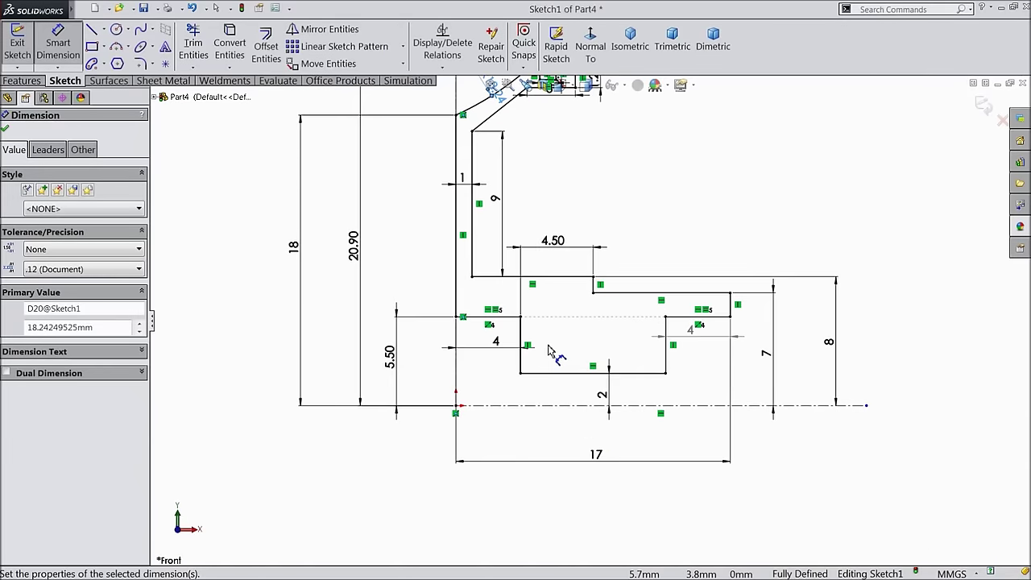
scroll(551, 350, "up", 3)
scroll(579, 240, "down", 3)
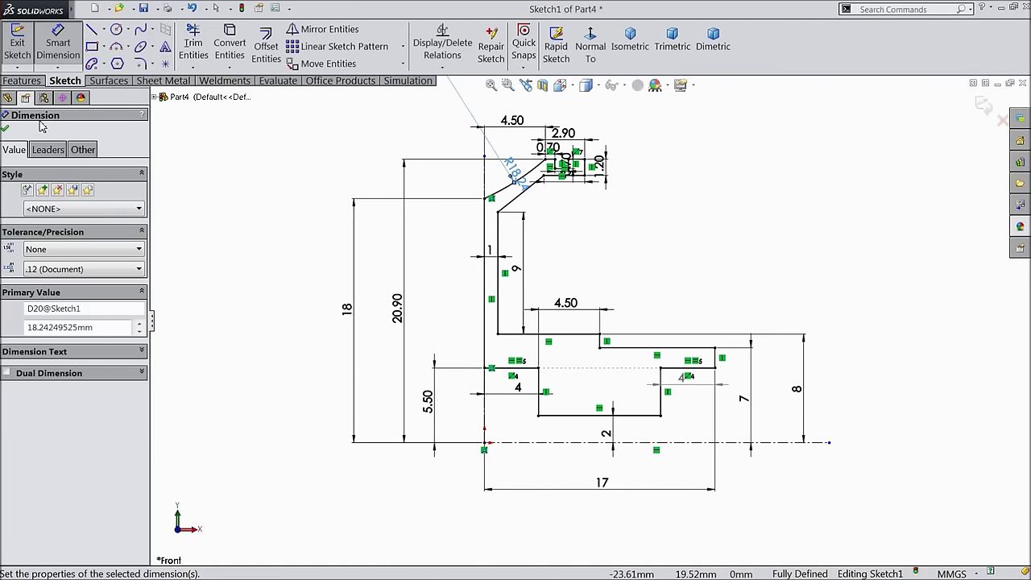
left_click(22, 81)
left_click(71, 46)
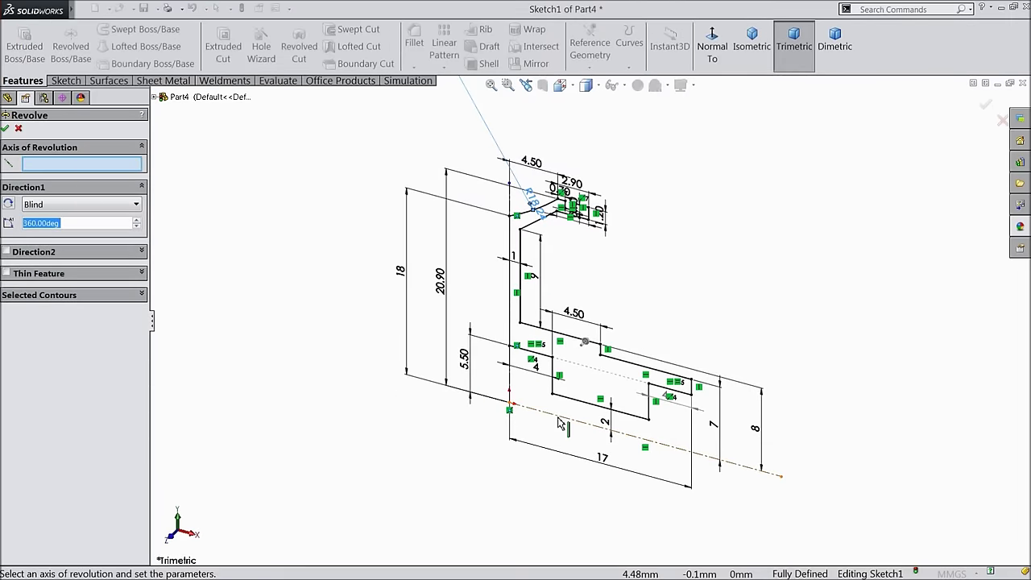
left_click(559, 419)
scroll(654, 369, "up", 2)
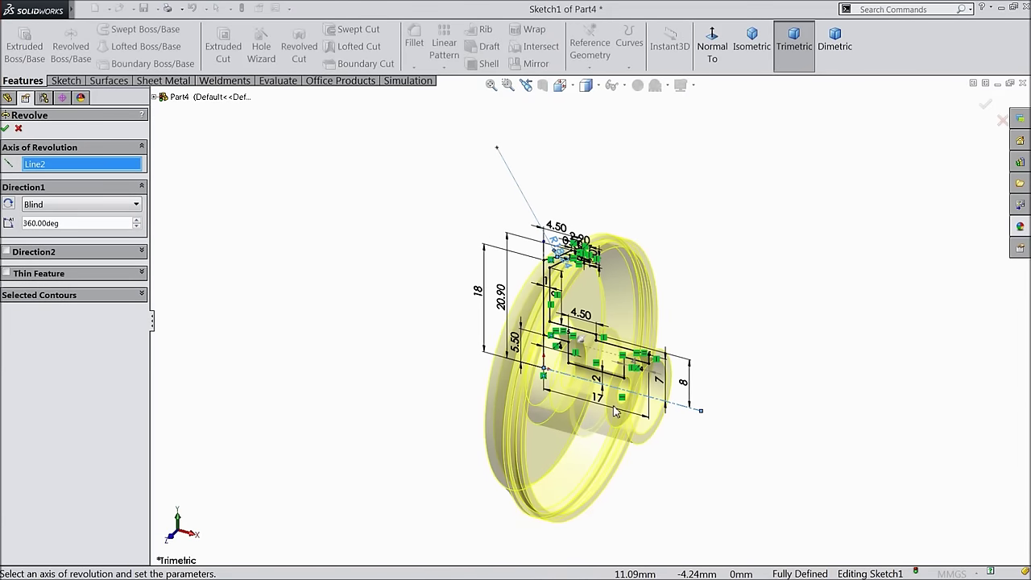
scroll(655, 368, "down", 2)
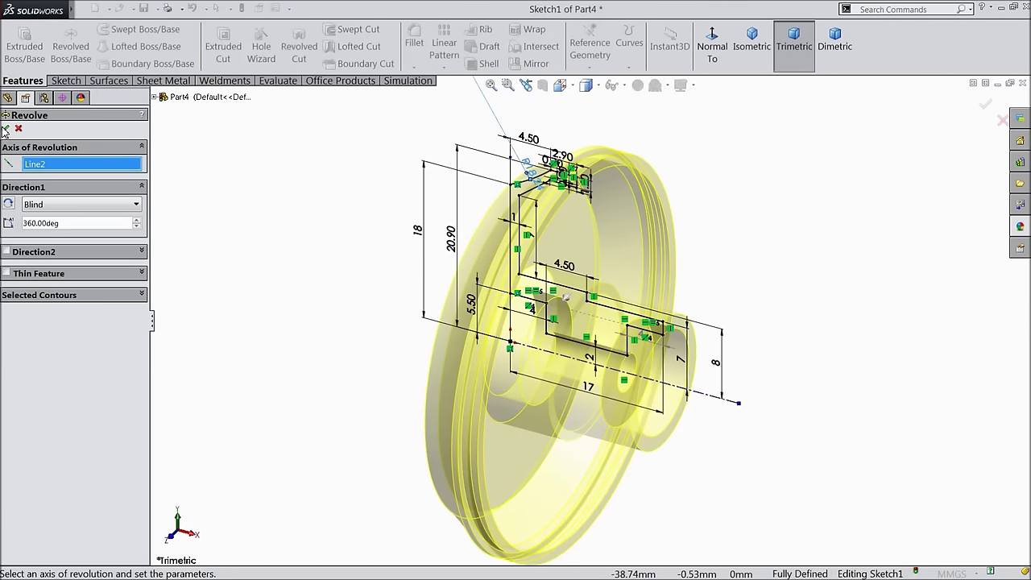
left_click(6, 130)
middle_click_drag(249, 282, 488, 350)
left_click(547, 295)
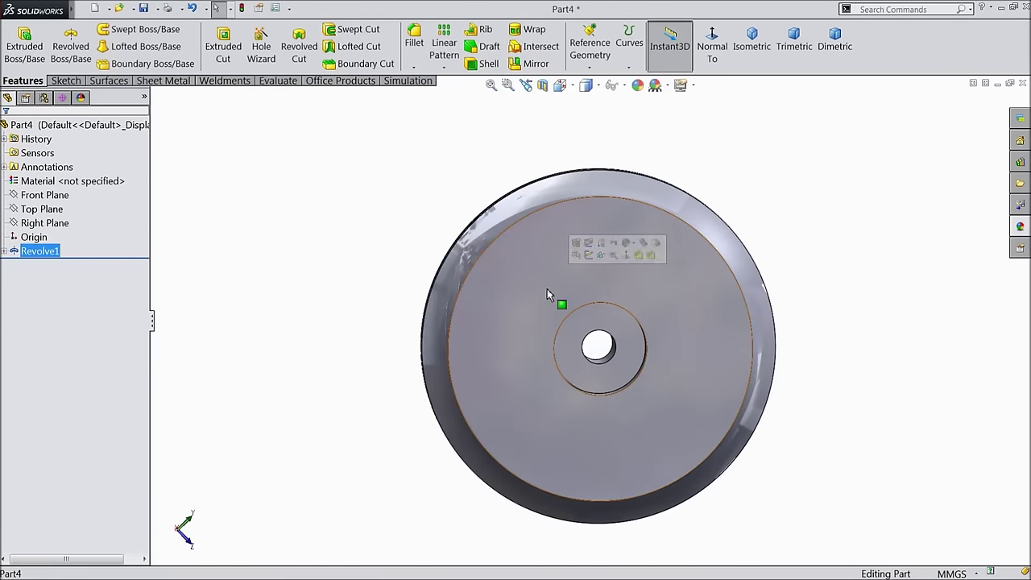
left_click(588, 255)
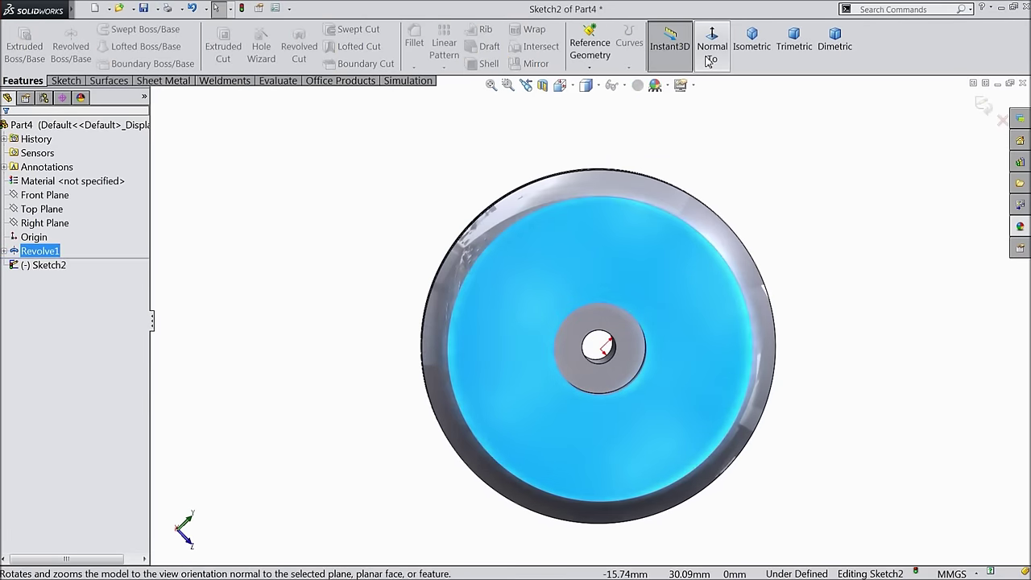
middle_click_drag(295, 274, 351, 302)
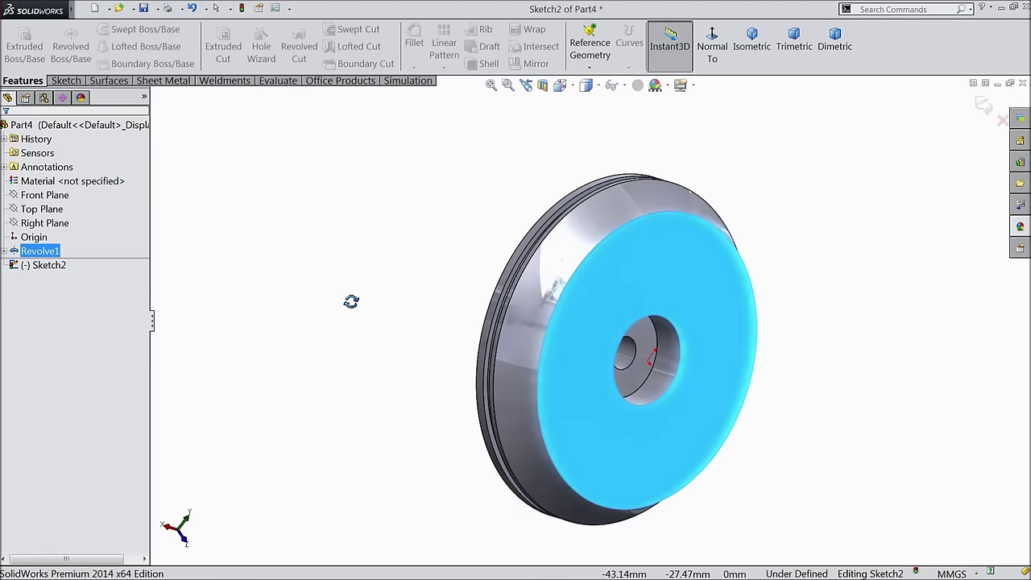
left_click(983, 108)
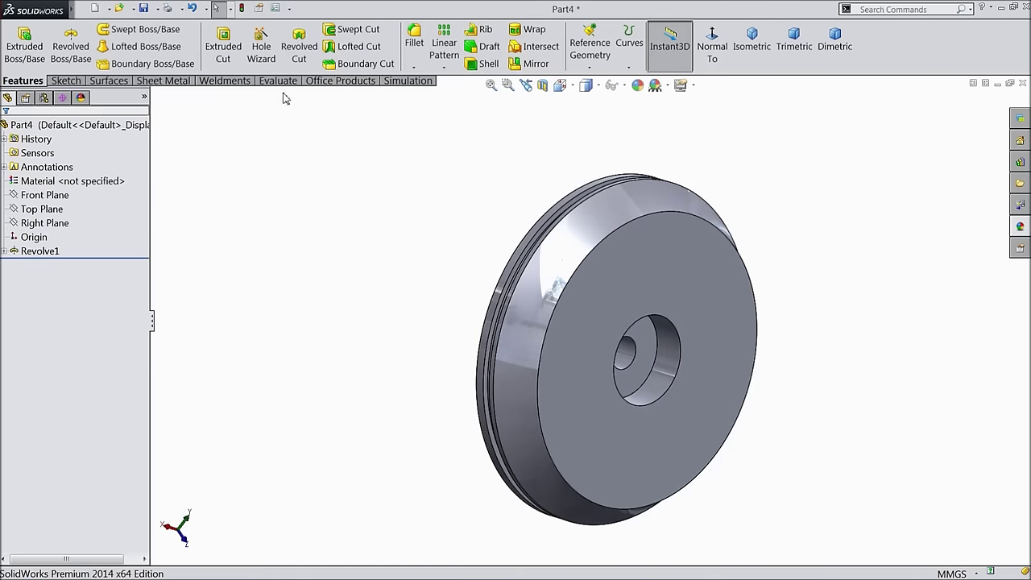
Step: Fillet the edges of the sloped conical face around the disc with a 1 mm constant radius
left_click(414, 48)
type("1.00mm")
scroll(569, 272, "down", 3)
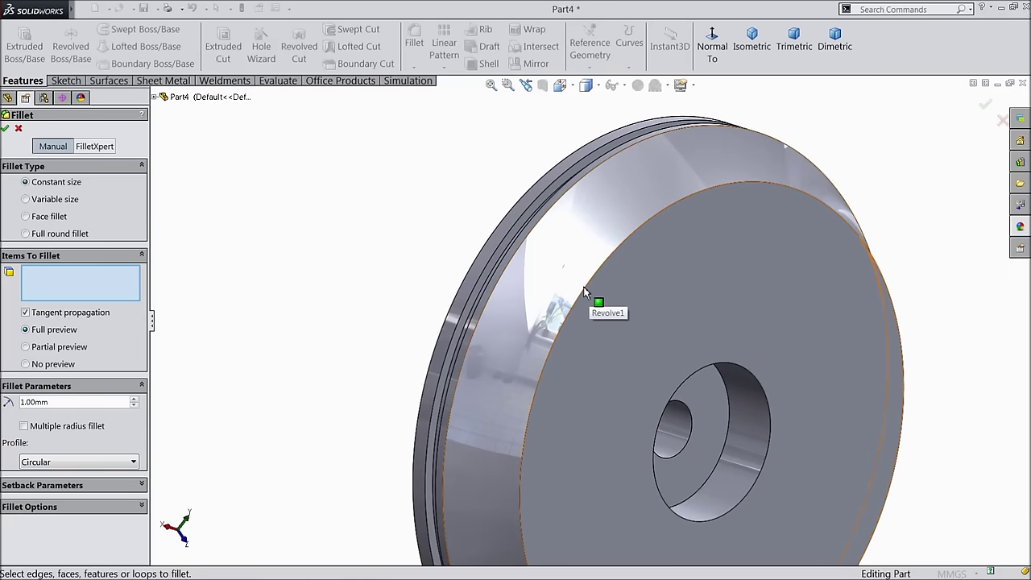
left_click(587, 290)
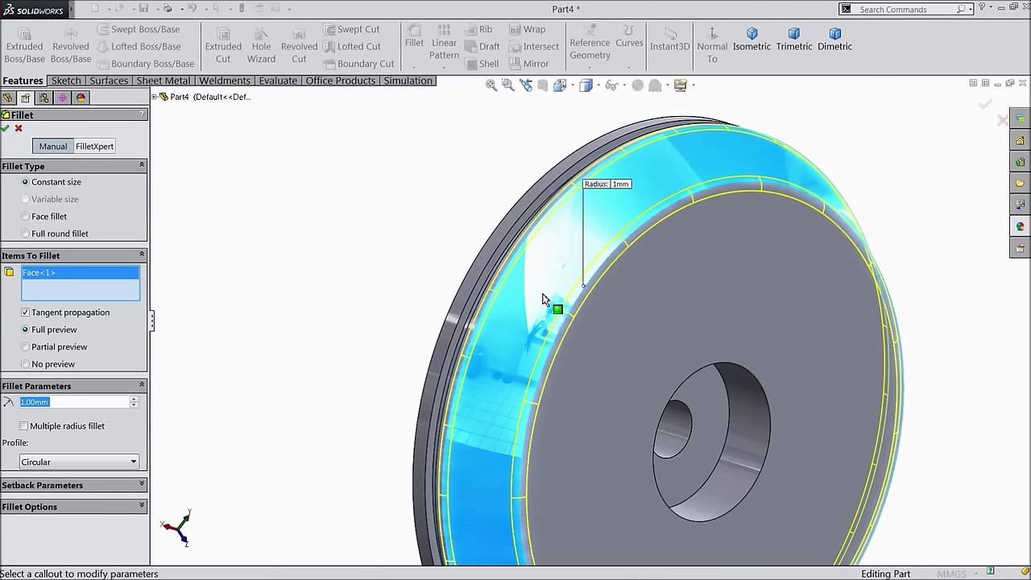
left_click(5, 129)
scroll(607, 353, "up", 3)
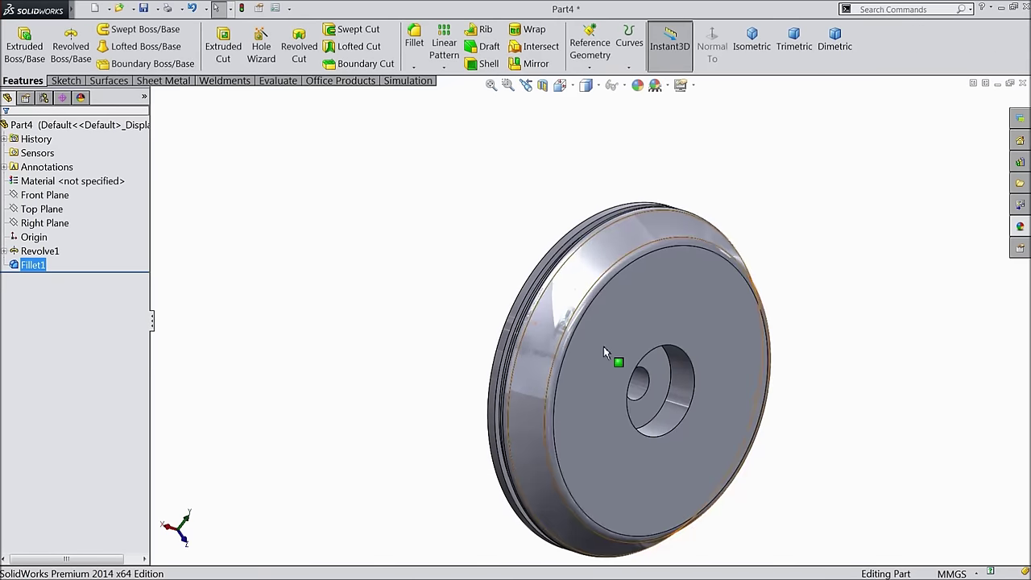
Step: Start a sketch on the disc's flat front face and view it face-on
left_click(657, 322)
left_click(683, 289)
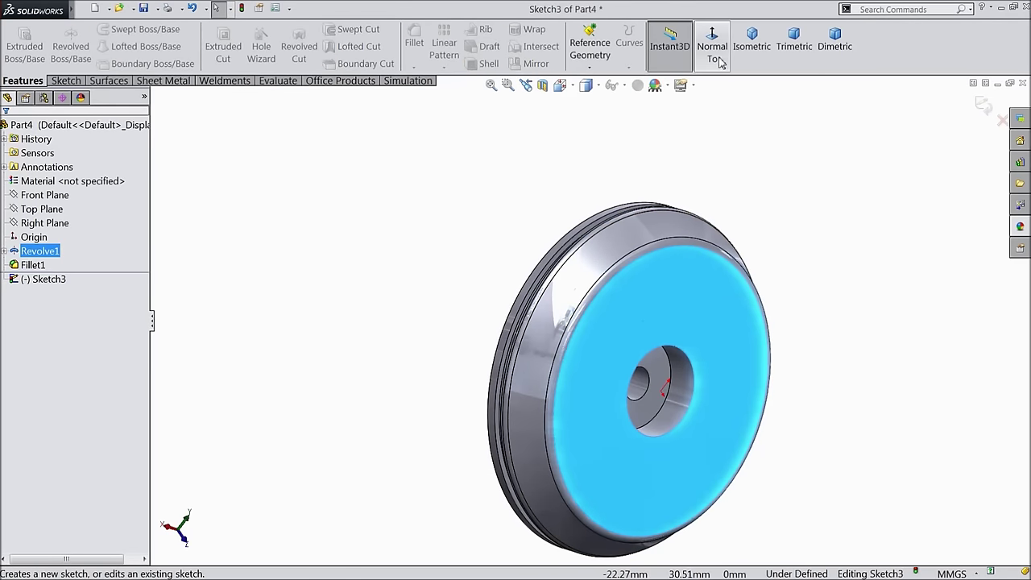
left_click(724, 69)
left_click(64, 81)
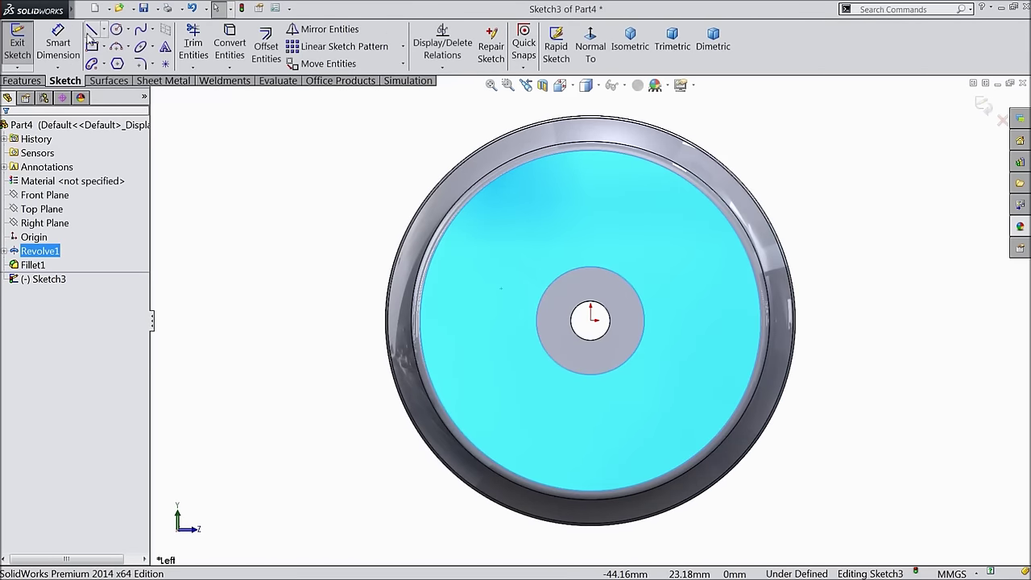
Step: Draw a vertical centerline from the outer edge's top point to the origin and a horizontal centerline from the origin to the outer edge
left_click(104, 29)
left_click(119, 63)
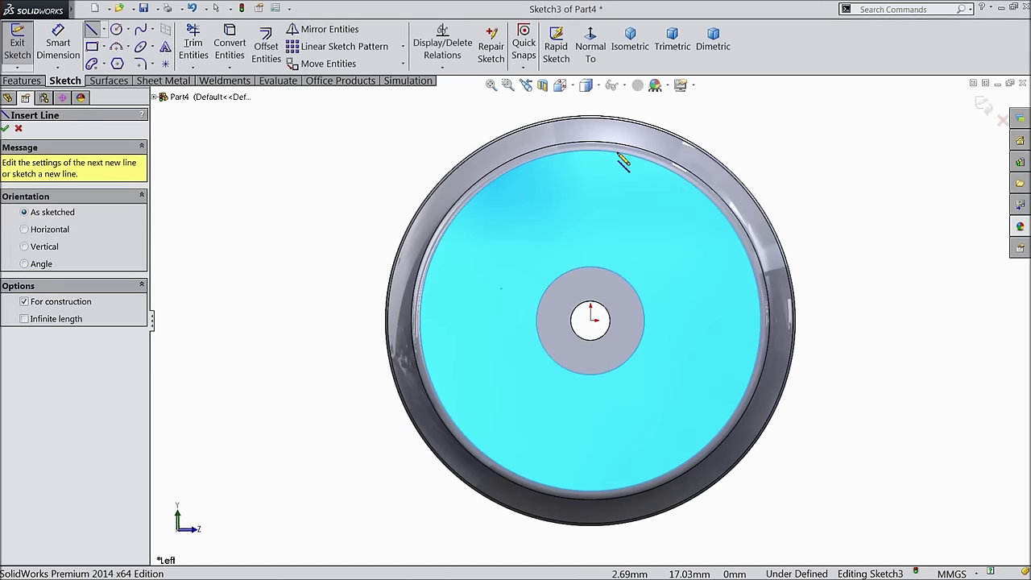
left_click(592, 119)
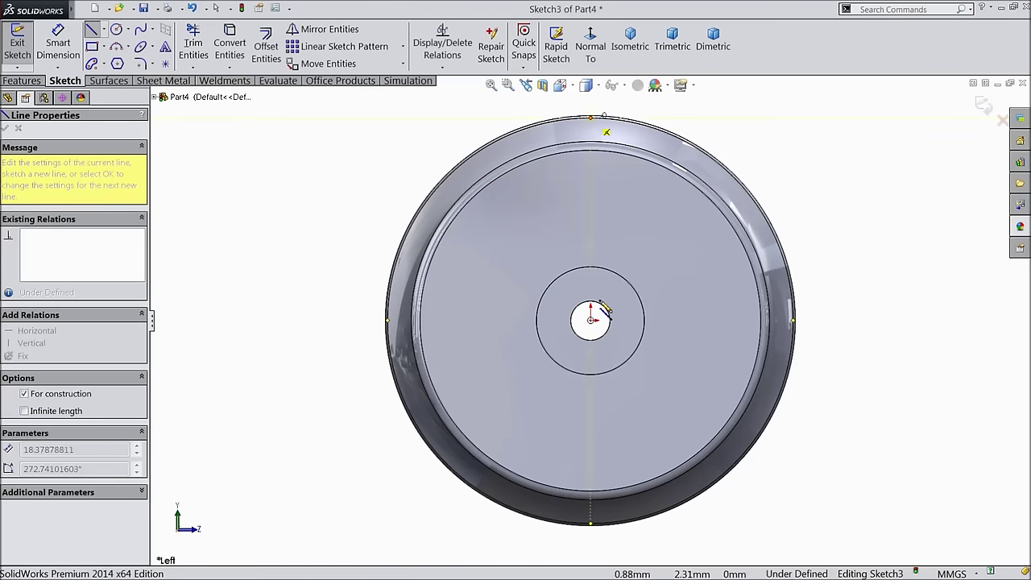
left_click(591, 321)
left_click(801, 321)
right_click(826, 290)
left_click(859, 105)
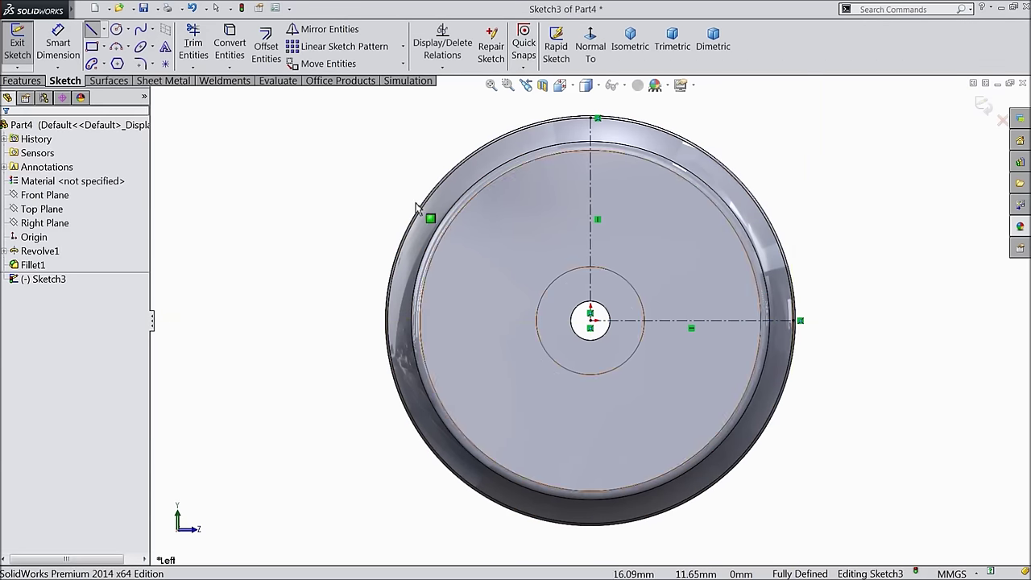
Step: Draw a slanted centerline from the origin to the outer edge, between the vertical and horizontal centerlines
left_click(104, 30)
left_click(124, 63)
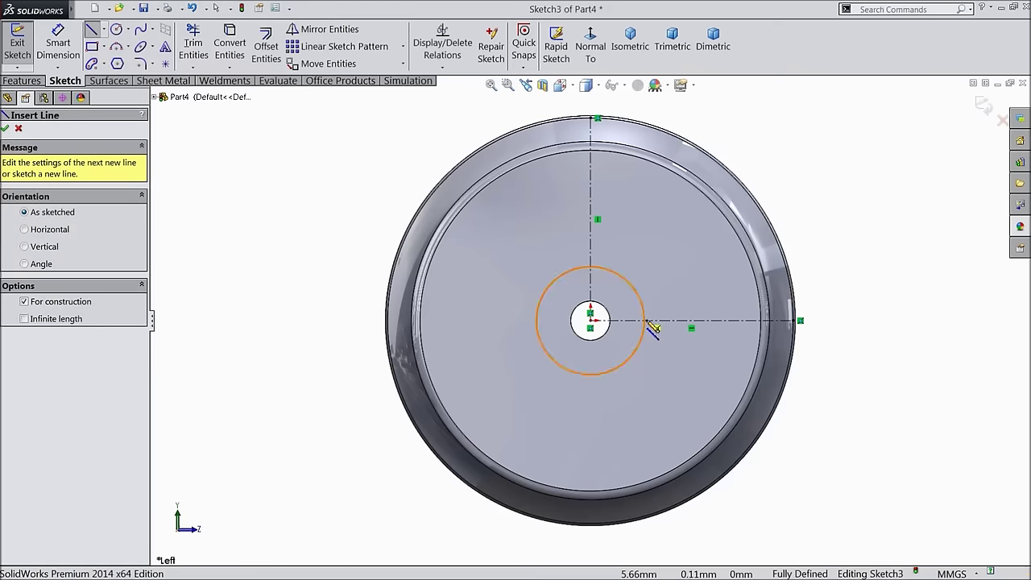
left_click(590, 321)
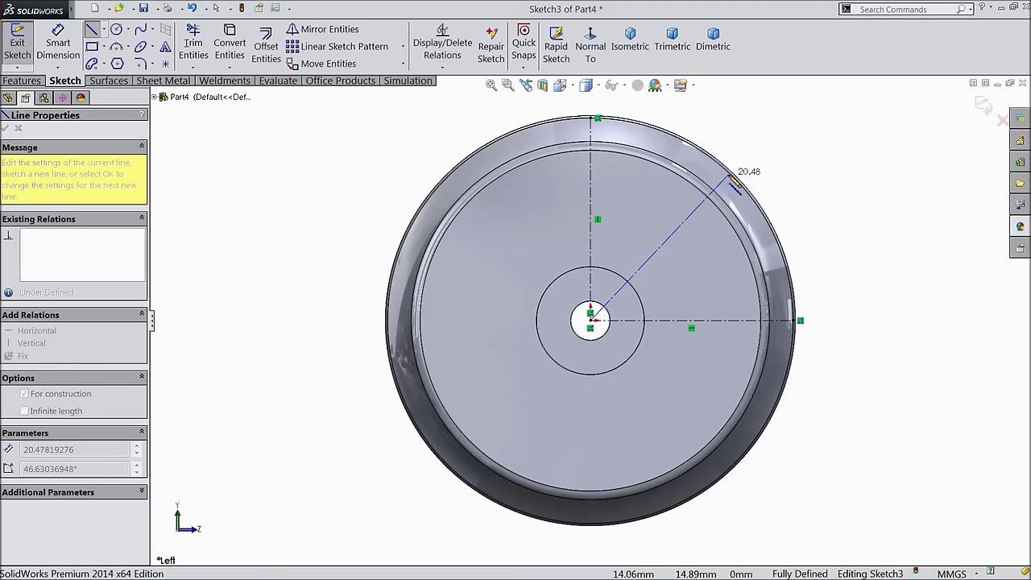
left_click(737, 174)
right_click(748, 151)
left_click(779, 115)
Step: Add a dimension to position the slanted centerline
key("d")
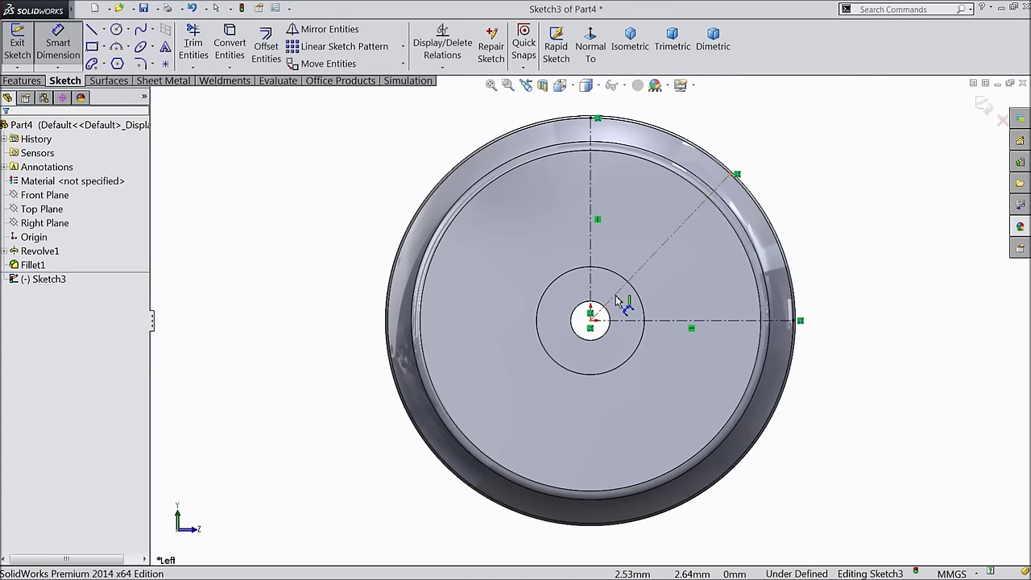
scroll(625, 319, "down", 2)
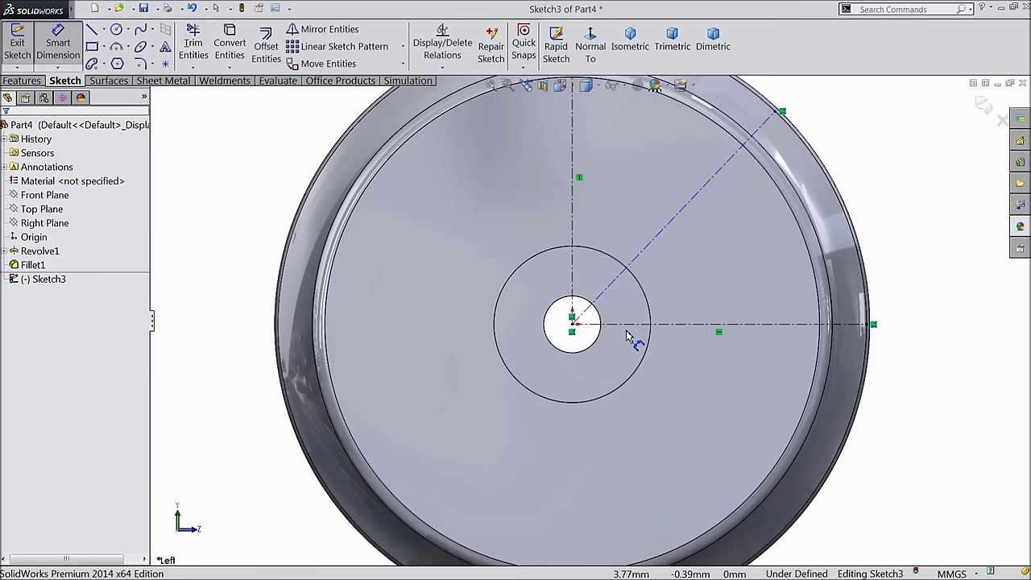
Step: Dimension the angle between the vertical centerline and the diagonal centerline as 45°
left_click(612, 285)
left_click(572, 266)
left_click(597, 282)
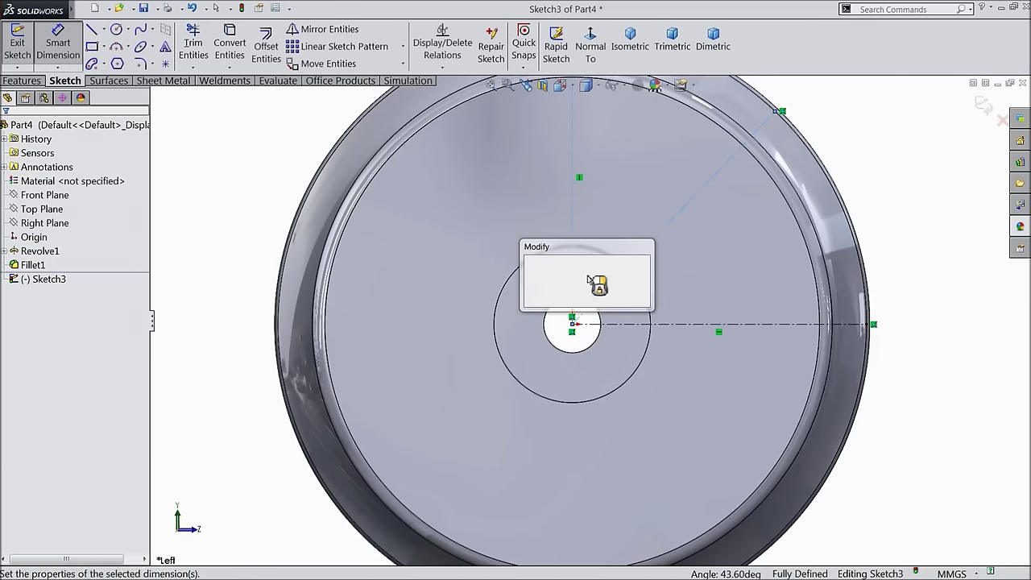
type("45")
left_click(529, 266)
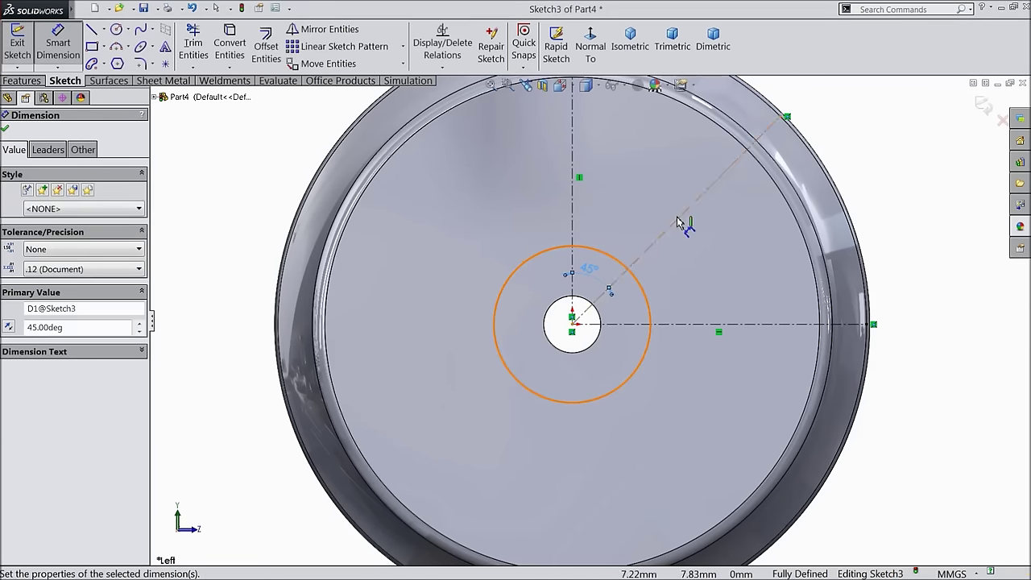
Step: Sketch a centerpoint arc slot around the origin across the diagonal centerline, about 12.8 mm in radius, 40° long and 6.6 mm wide
left_click(105, 68)
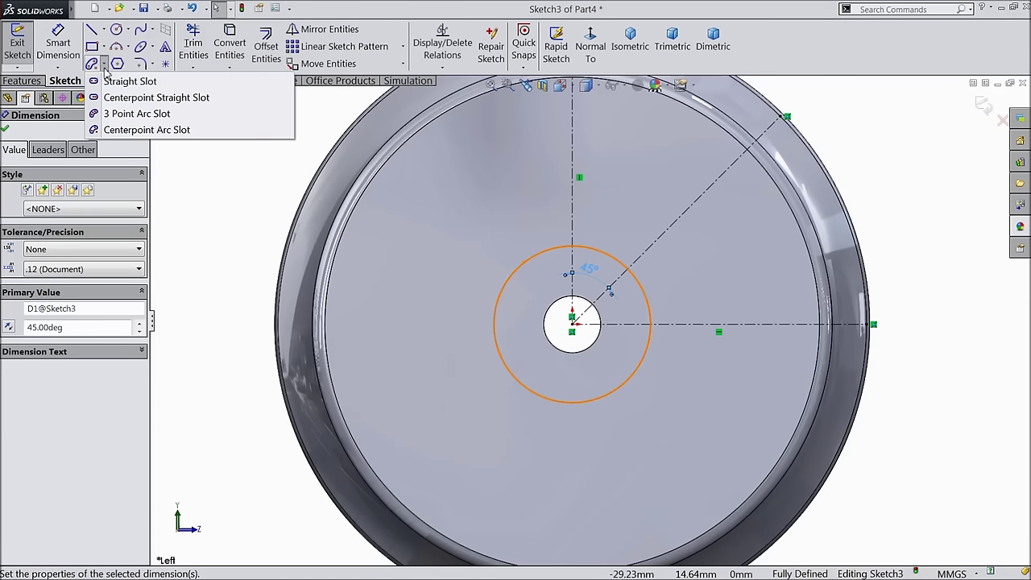
left_click(147, 130)
left_click(573, 325)
left_click(653, 163)
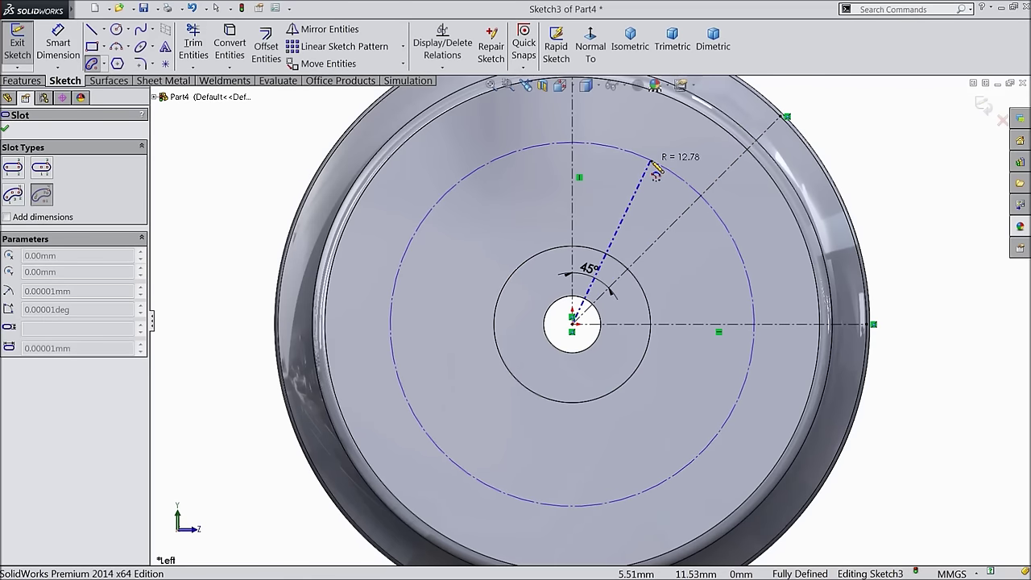
left_click(738, 249)
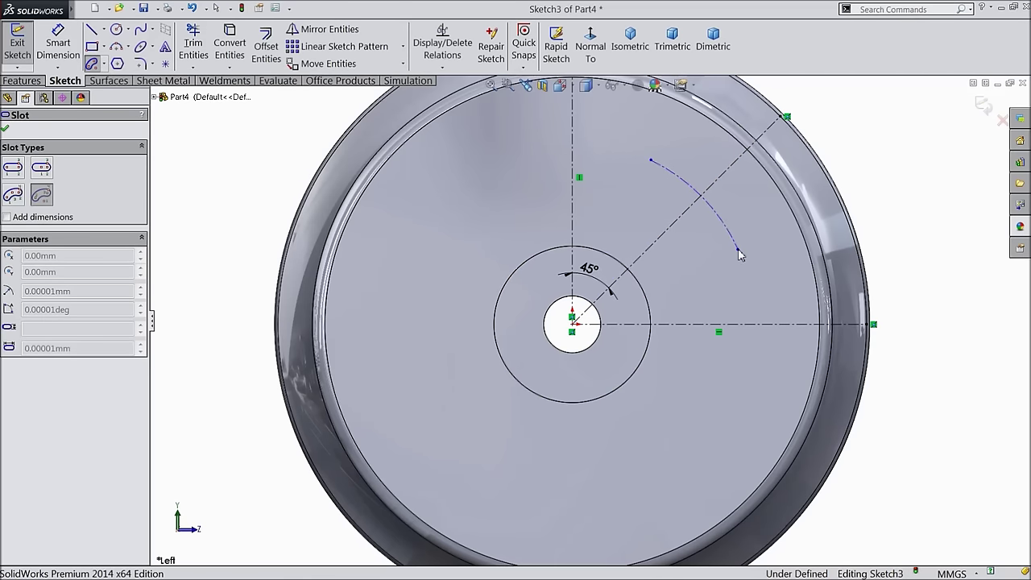
left_click(702, 286)
right_click(278, 161)
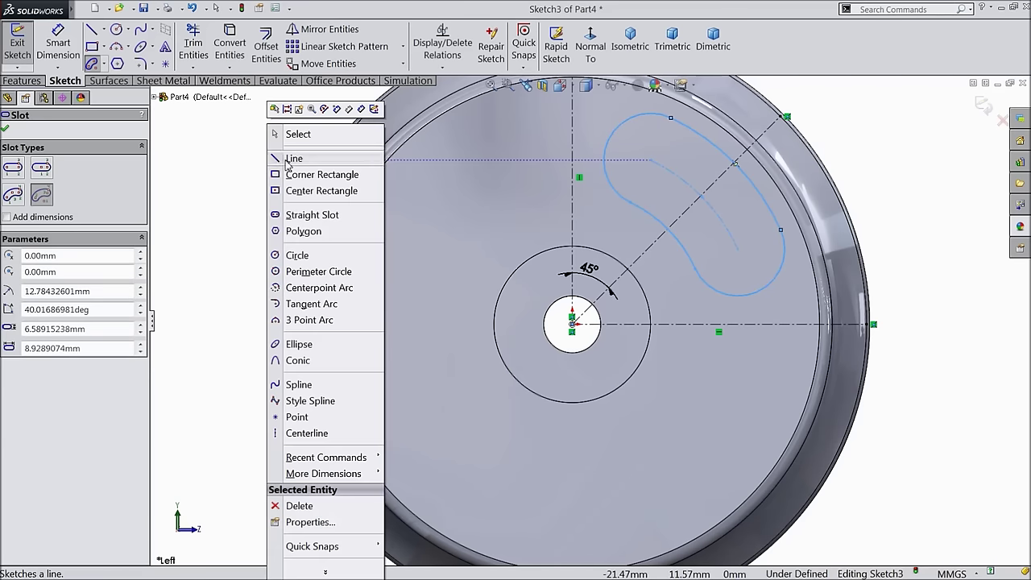
left_click(299, 134)
scroll(746, 235, "down", 2)
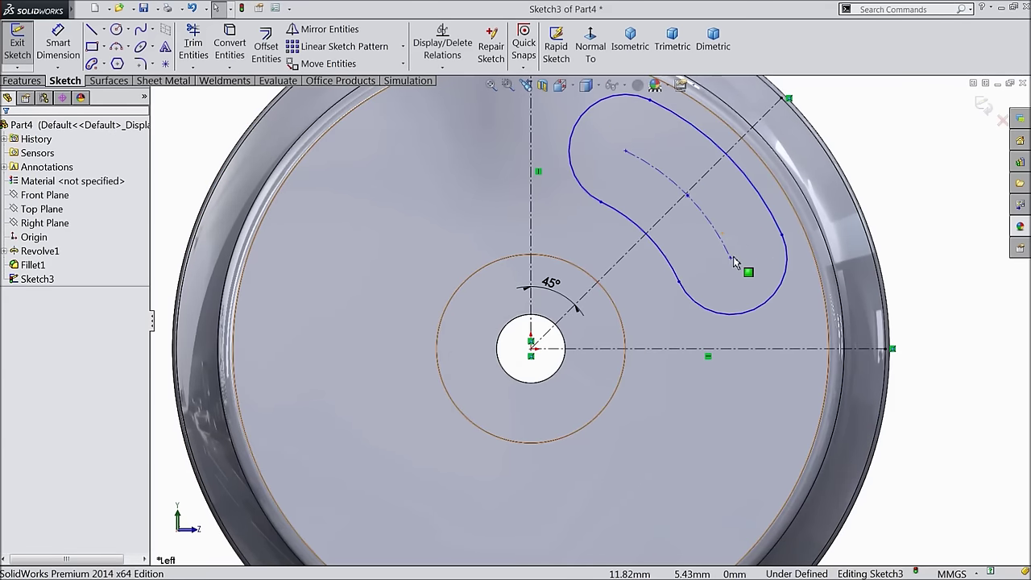
left_click(733, 260)
key("Caps_Lock")
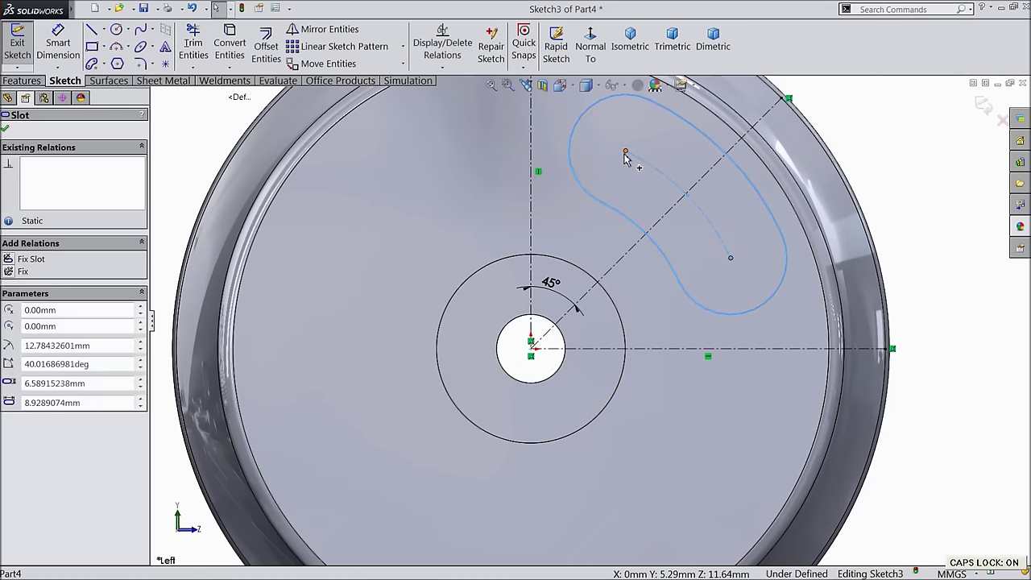
key("Caps_Lock")
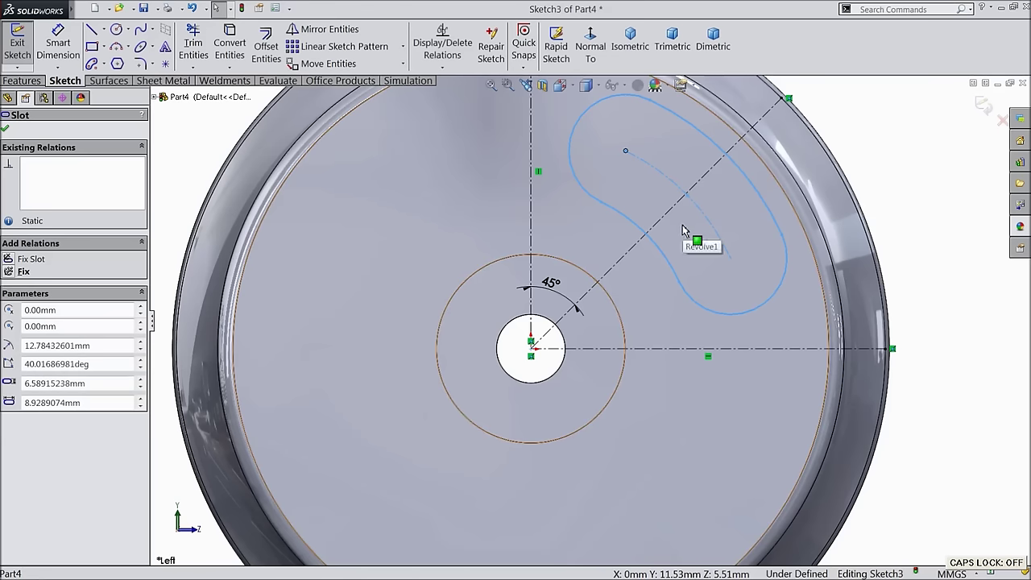
left_click(933, 141)
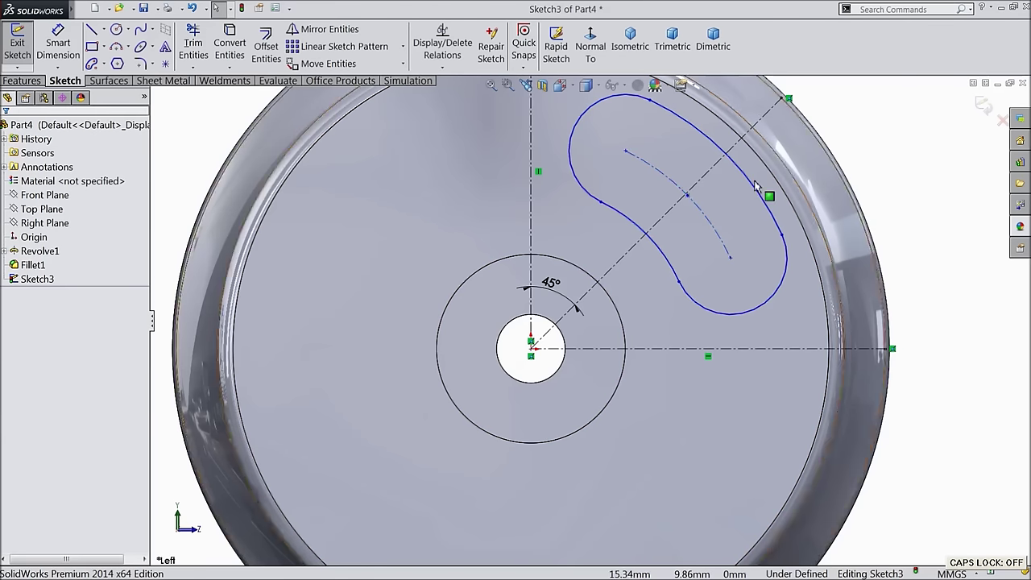
left_click(626, 154)
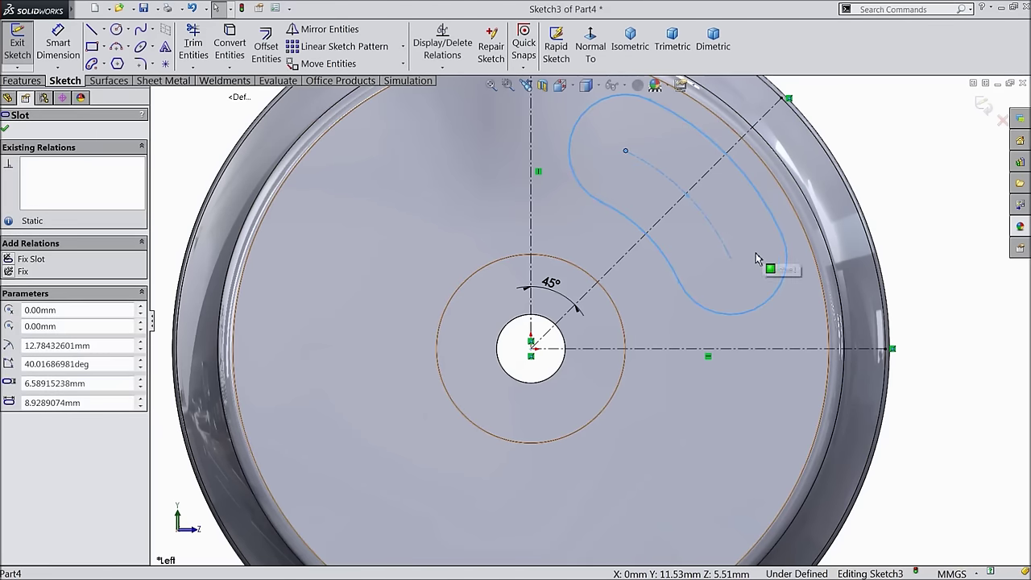
key("Escape")
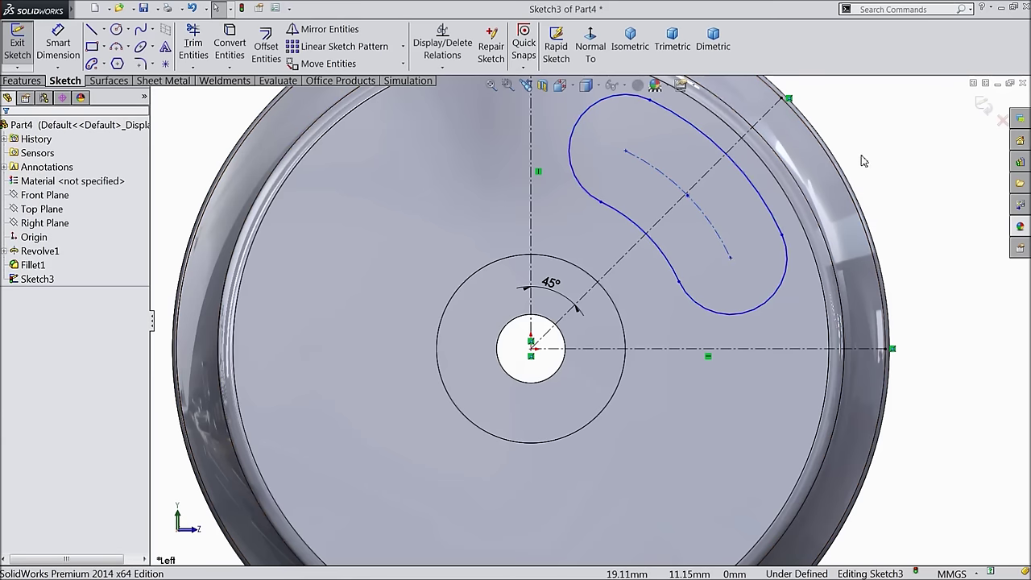
Step: Make the slot's two end center points symmetric about the diagonal centerline
left_click(730, 259)
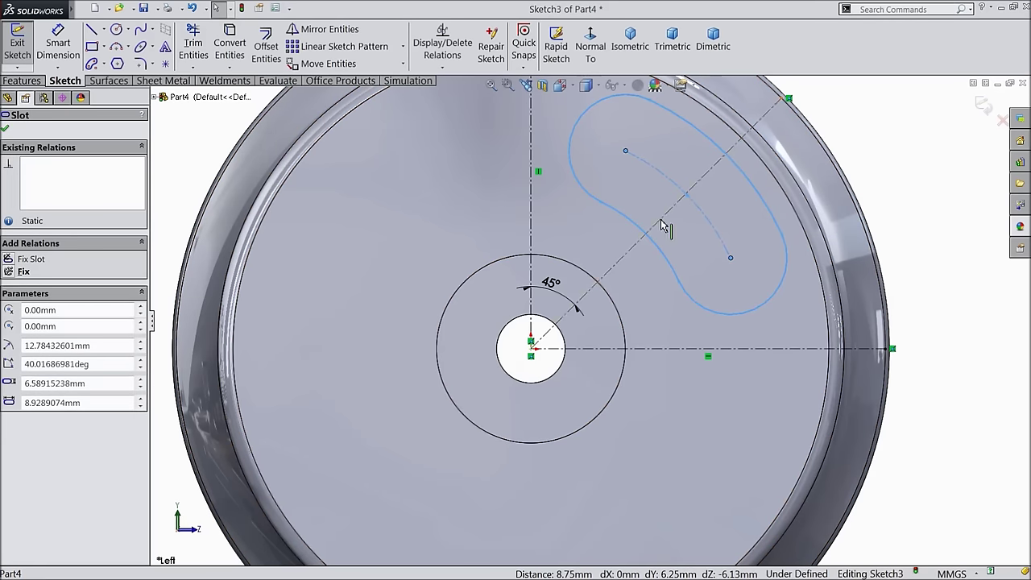
left_click(666, 224)
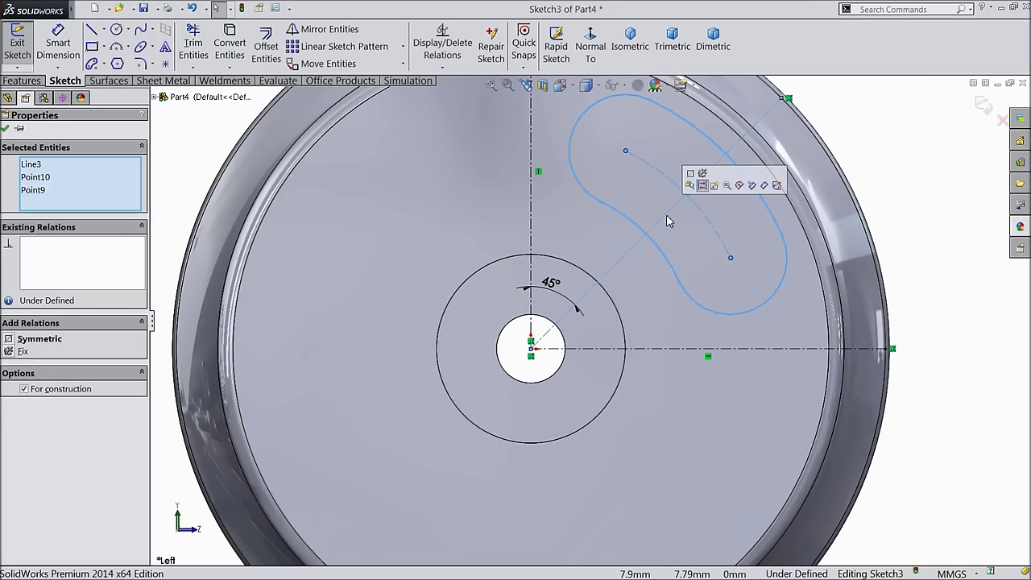
left_click(690, 178)
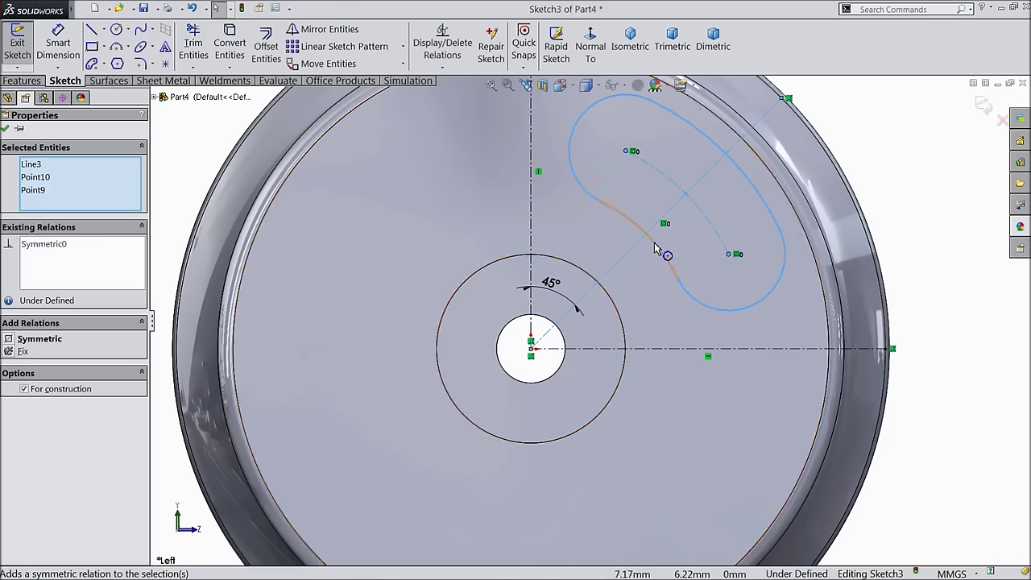
left_click(7, 130)
Step: Dimension the distance between the slot's two end center points as 5.5 mm
left_click(58, 44)
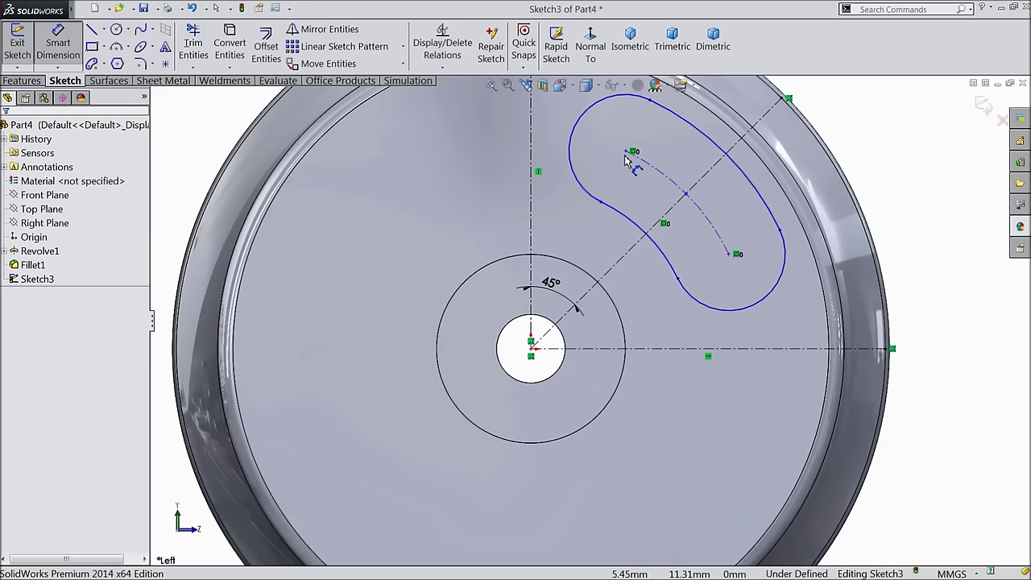
left_click(734, 258)
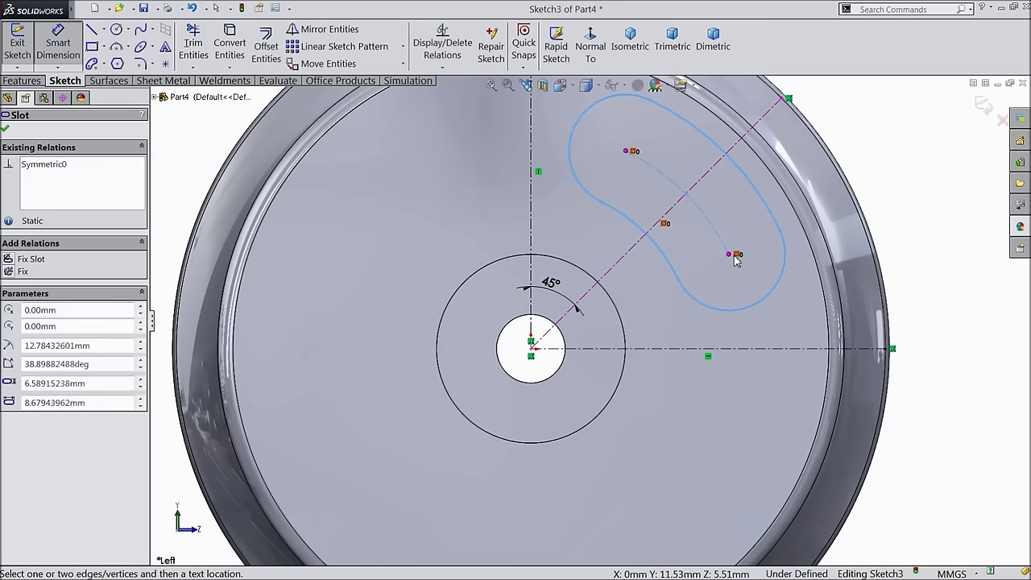
left_click(715, 193)
type("5.5")
left_click(646, 171)
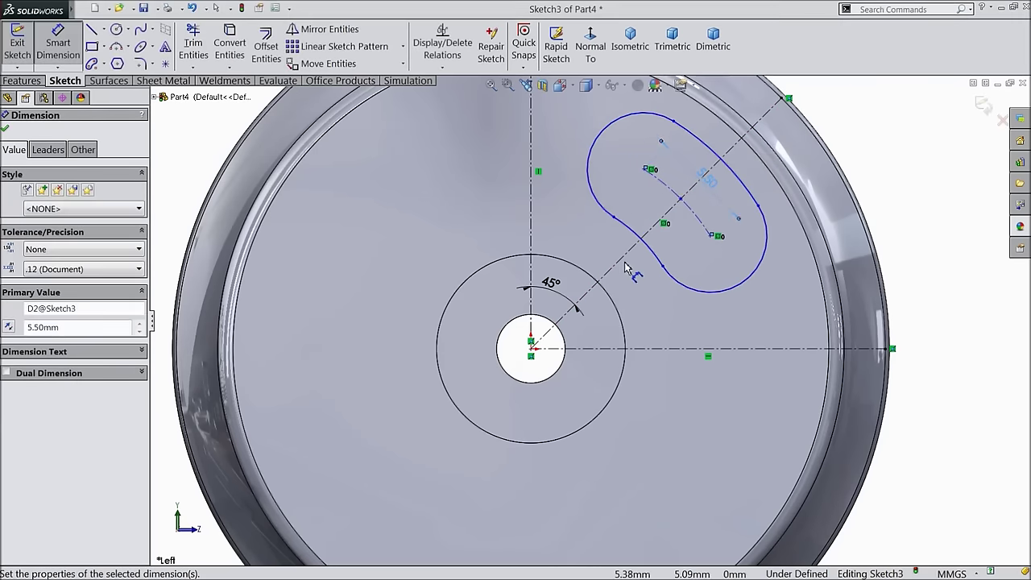
Step: Dimension the slot's outer arc with a 16 mm radius and its inner arc with an 8 mm radius
left_click(741, 184)
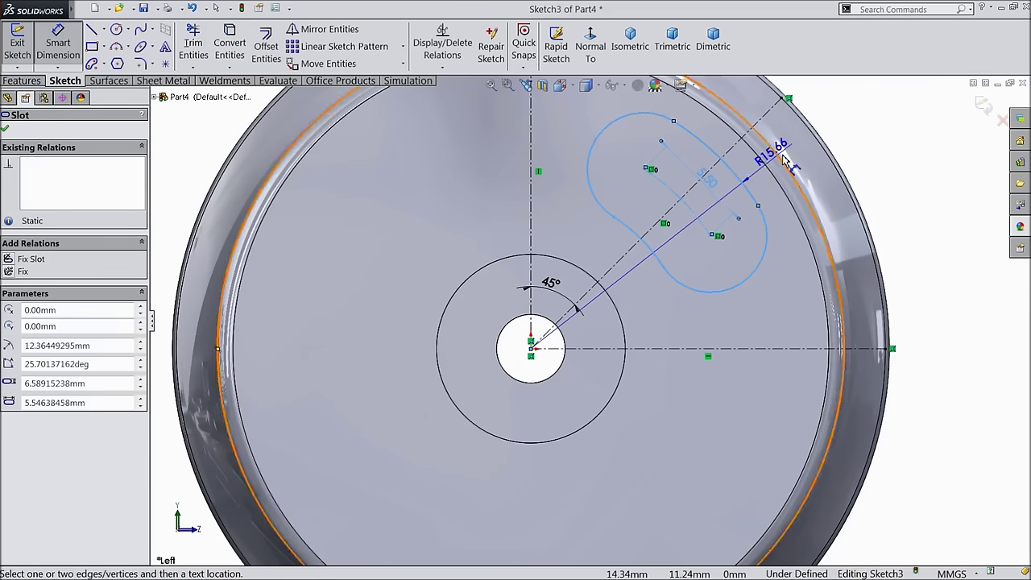
left_click(862, 143)
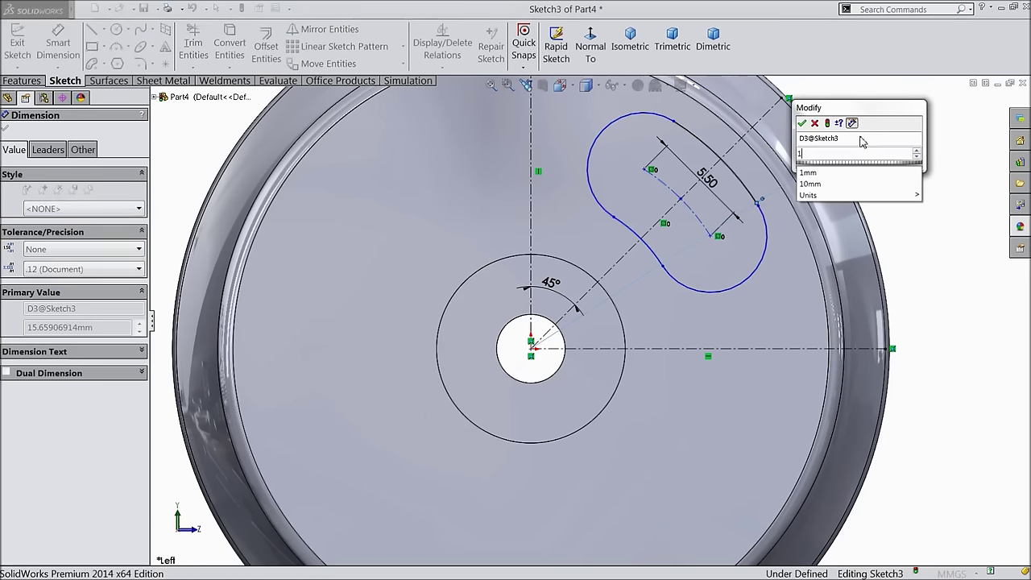
type("16")
key("Return")
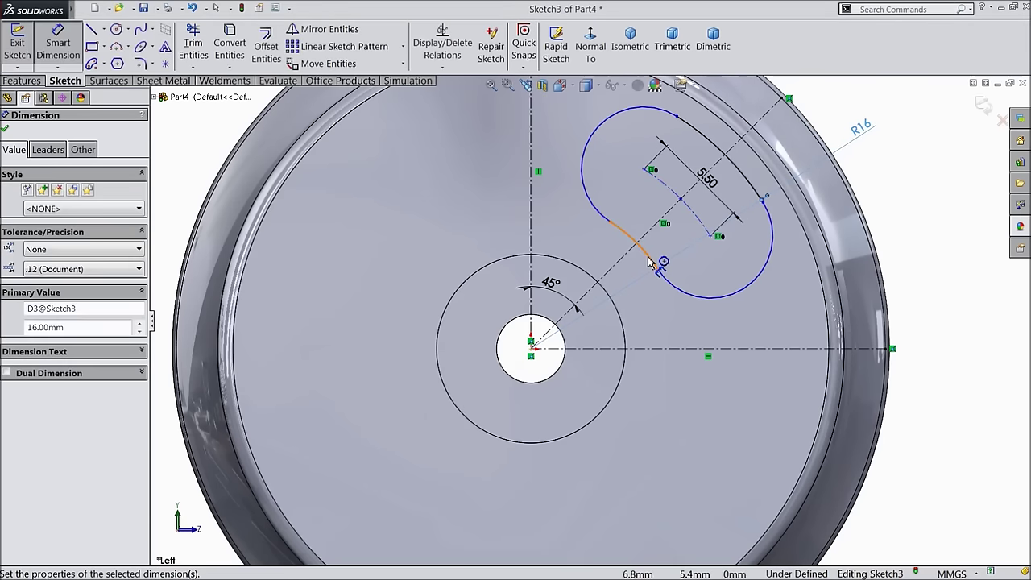
left_click(641, 245)
left_click(660, 318)
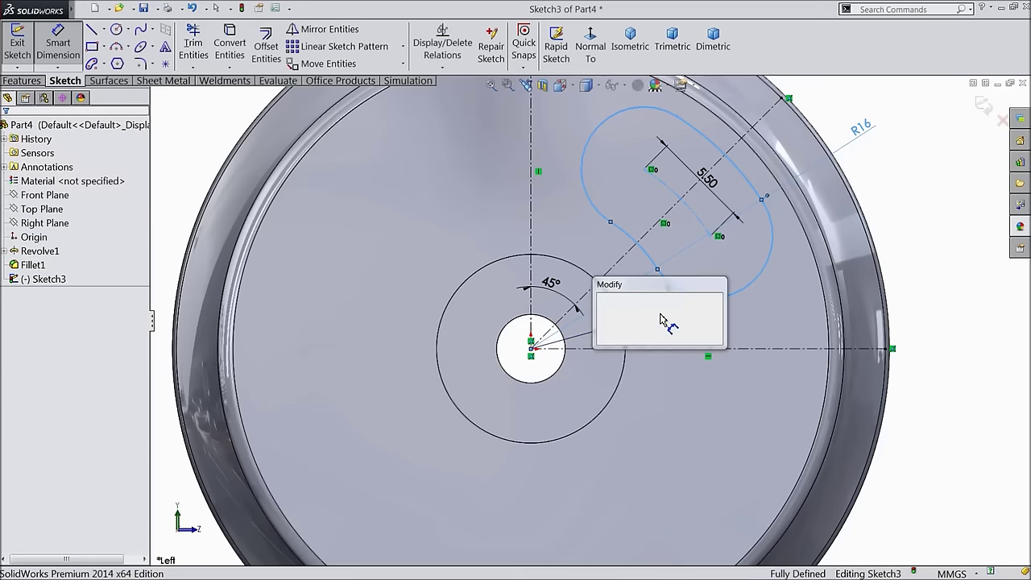
type("8")
left_click(603, 300)
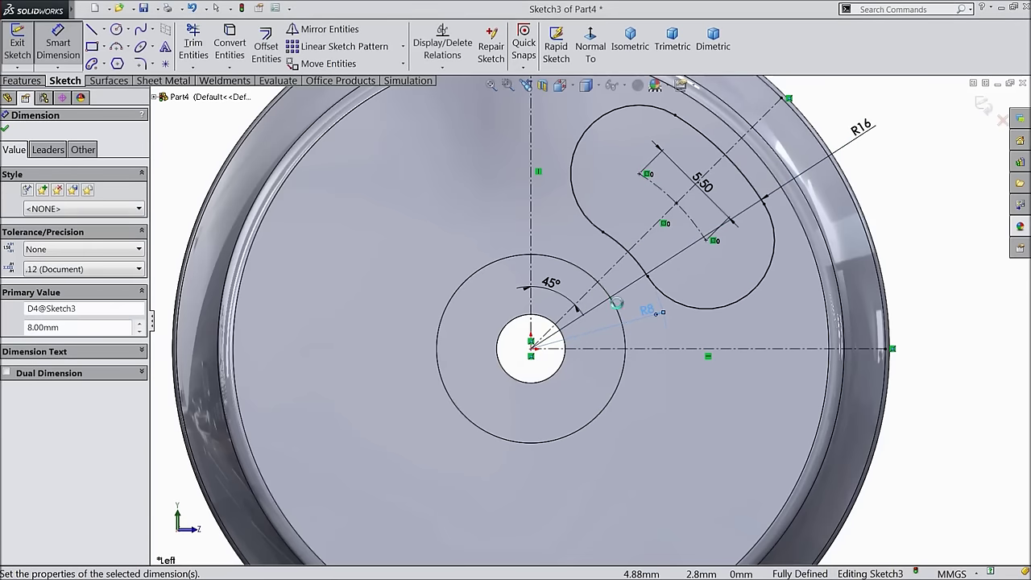
left_click(5, 129)
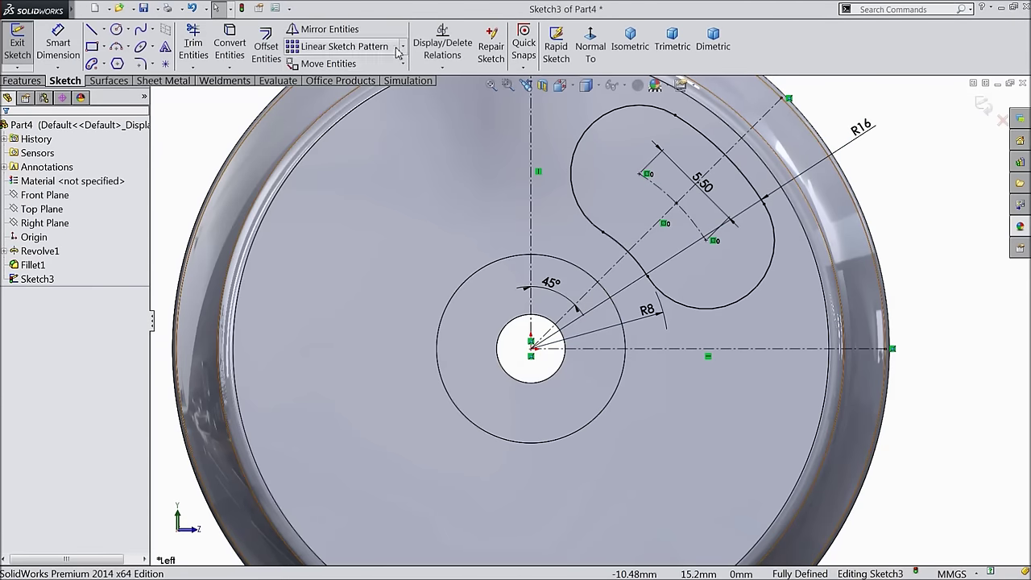
Step: Create a circular sketch pattern of the slot around the origin with 4 equally spaced instances over 360°
left_click(403, 46)
left_click(376, 82)
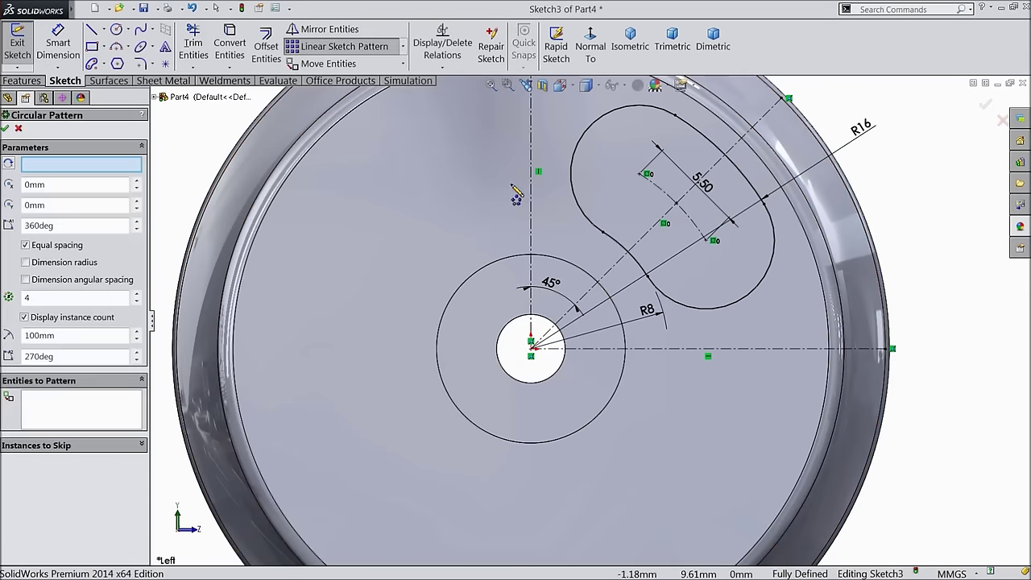
left_click(719, 311)
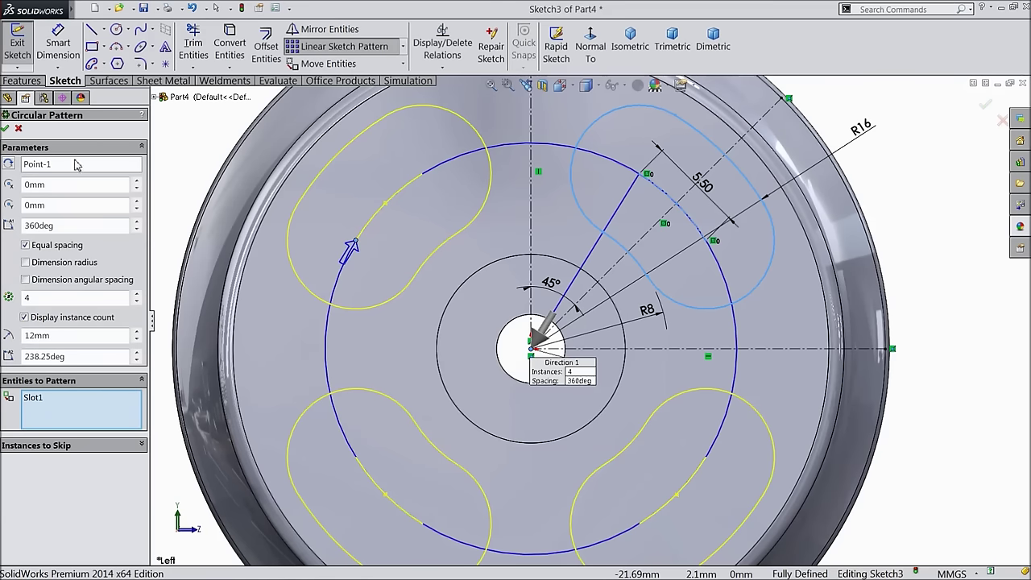
left_click(7, 129)
Step: Sketch a 3 point arc of about 5.1 mm radius between two points on the outer rim, bulging inward across the diagonal centerline
scroll(645, 339, "up", 3)
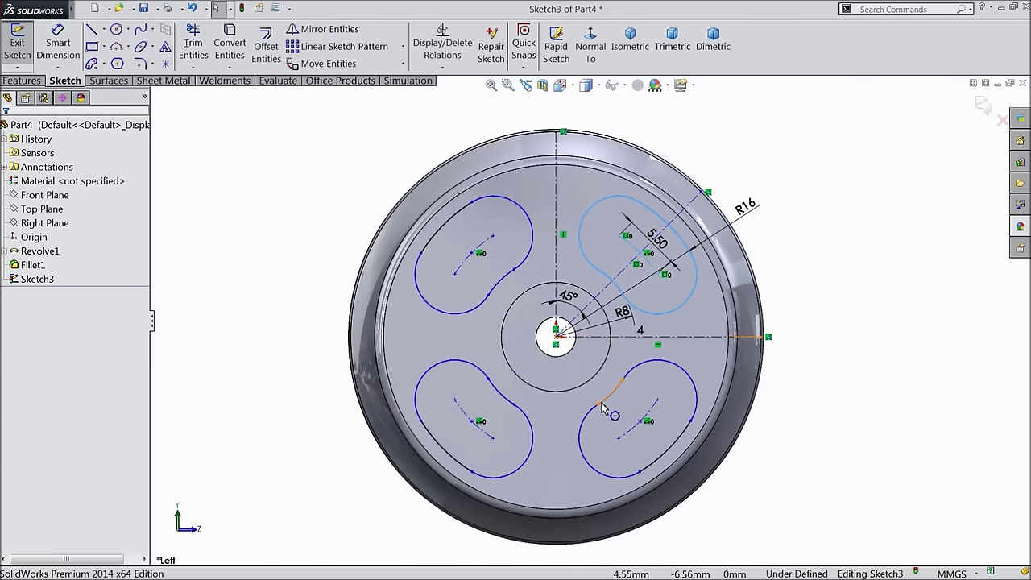
scroll(602, 410, "down", 2)
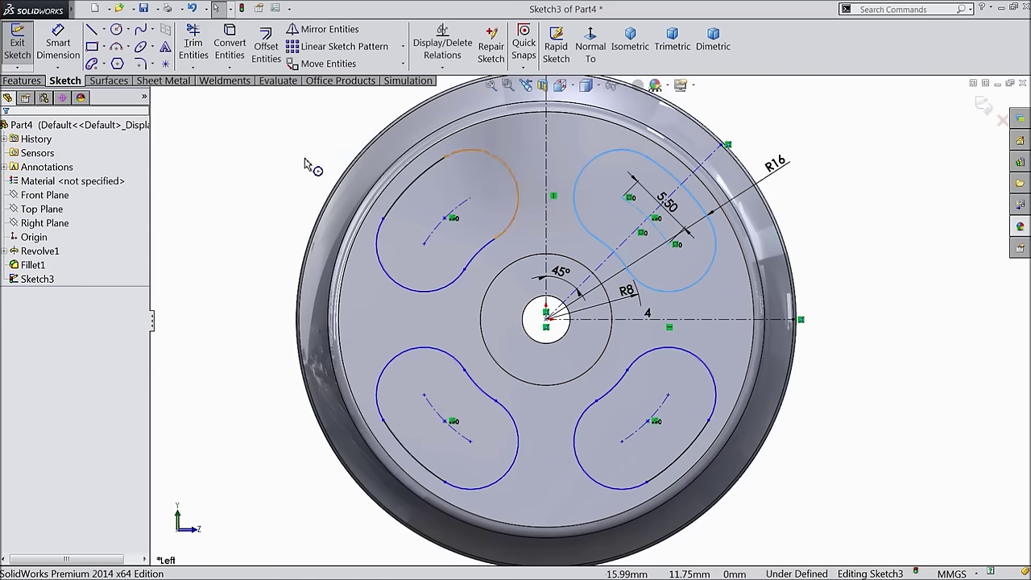
left_click(129, 51)
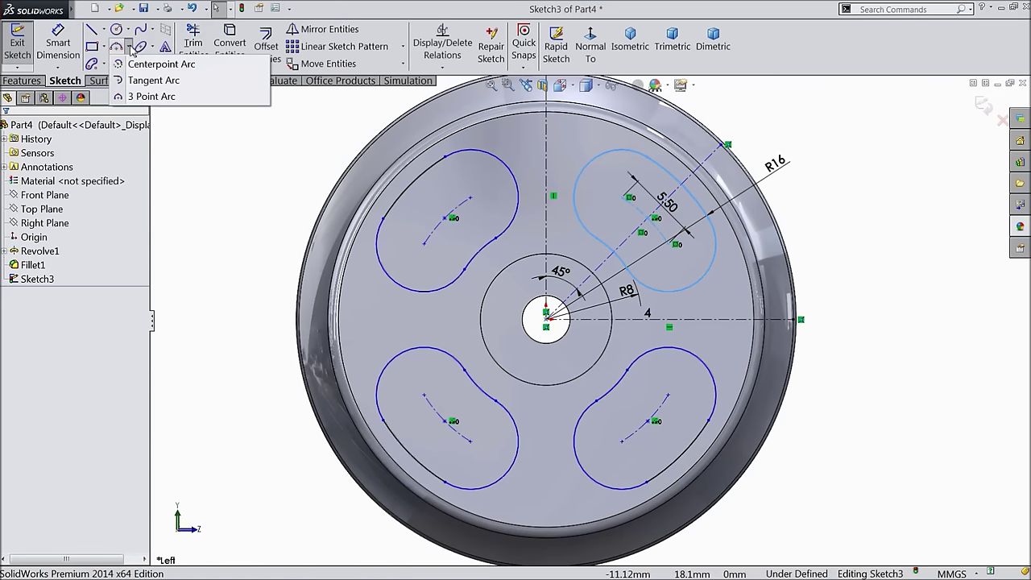
left_click(141, 96)
scroll(683, 201, "down", 3)
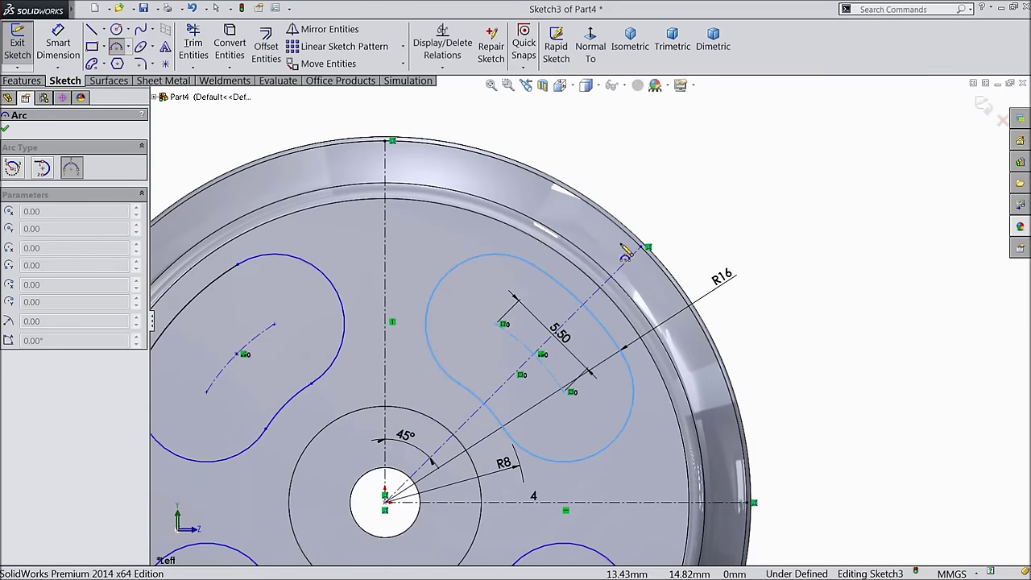
scroll(624, 242, "down", 2)
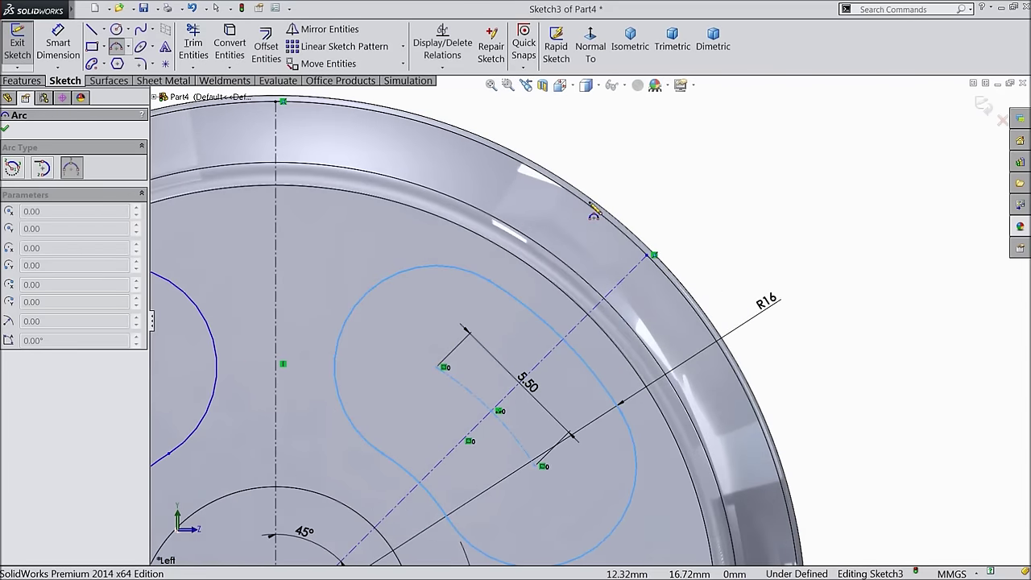
left_click(548, 175)
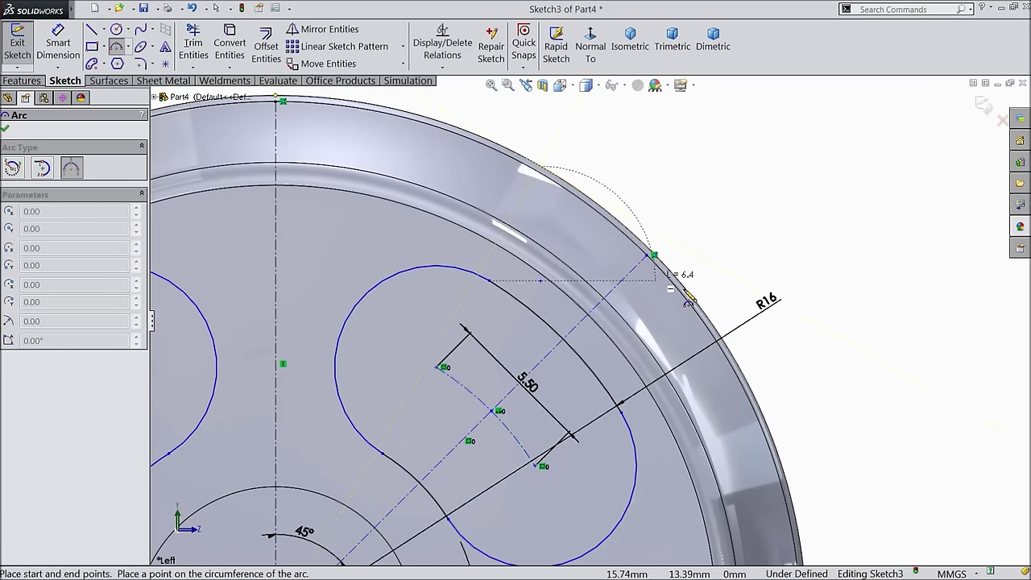
left_click(722, 336)
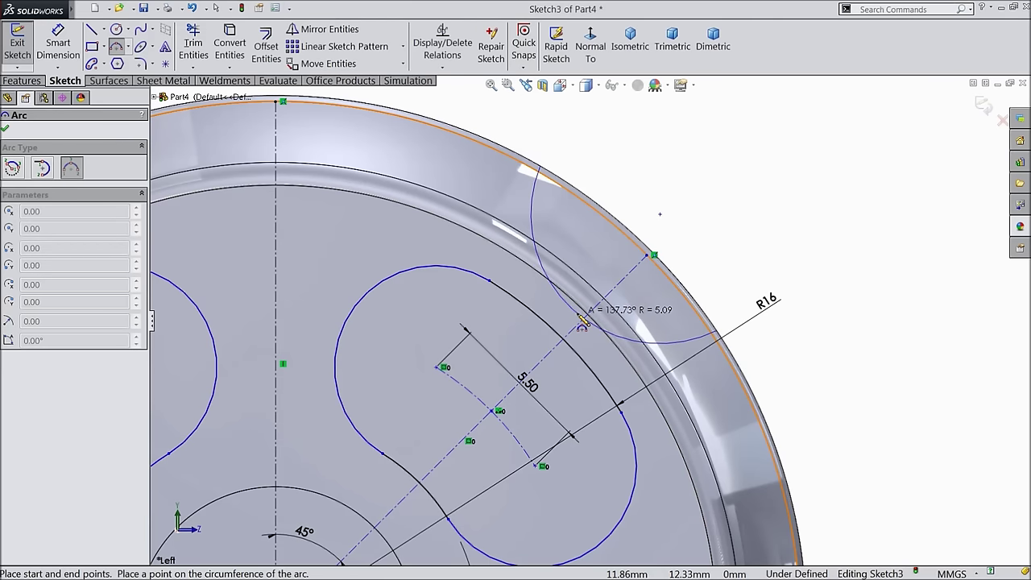
left_click(582, 323)
scroll(722, 257, "up", 3)
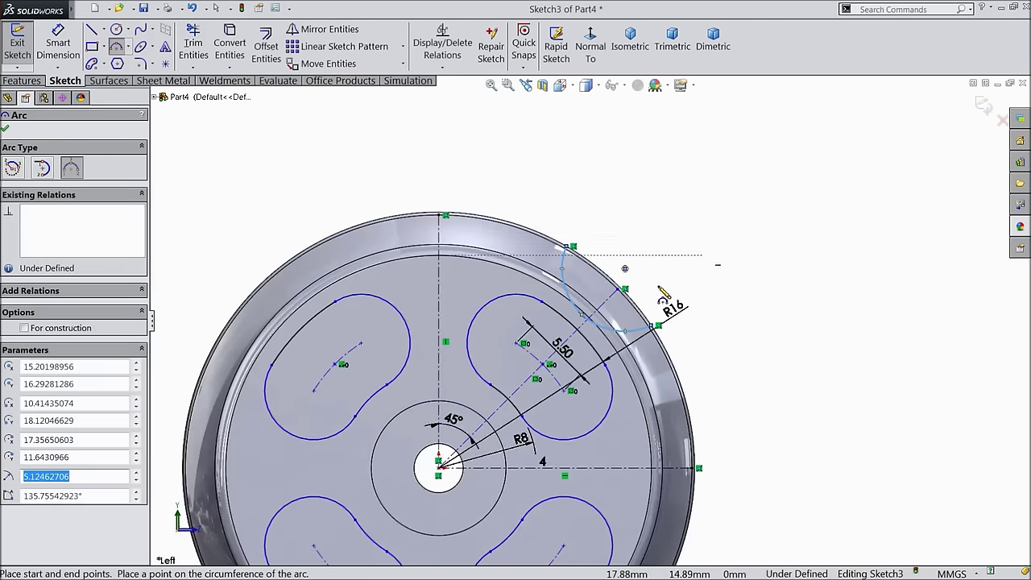
scroll(650, 392, "down", 5)
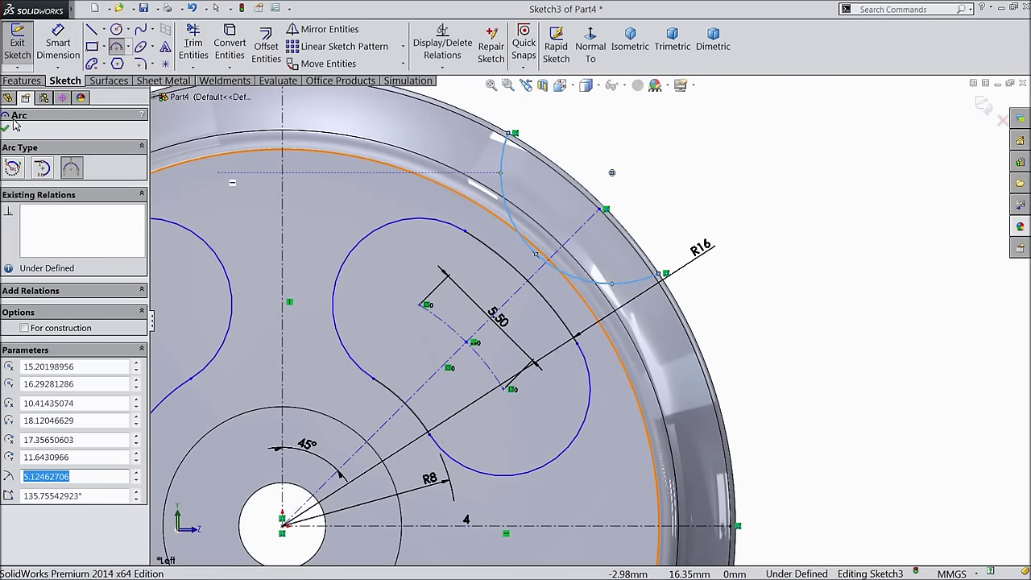
Step: Make the rim arc's two endpoints symmetric about the 45° diagonal centerline
left_click(5, 131)
scroll(501, 165, "up", 2)
scroll(502, 165, "down", 2)
scroll(502, 165, "up", 2)
scroll(501, 165, "down", 2)
scroll(502, 165, "up", 2)
scroll(501, 165, "down", 2)
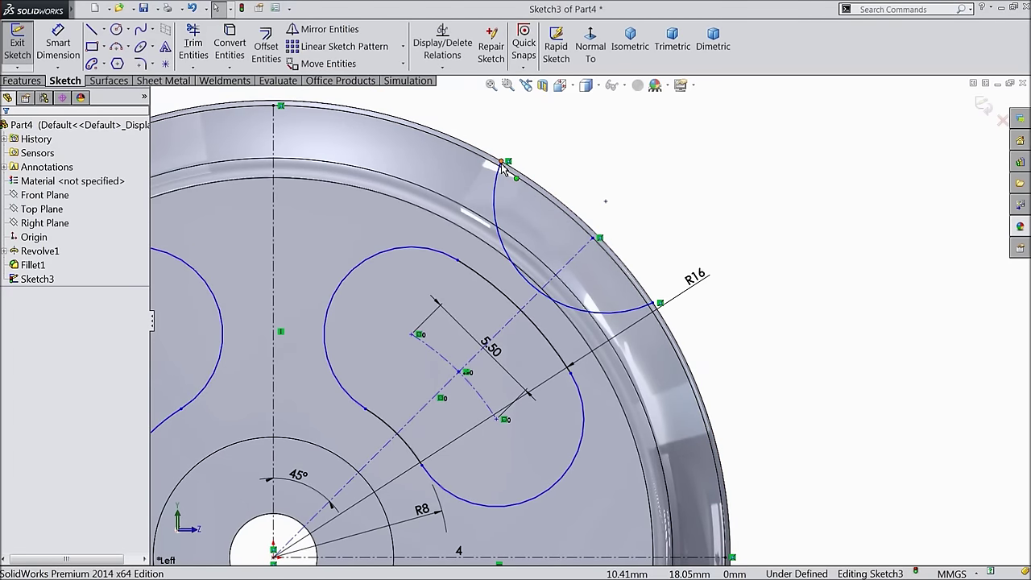
left_click(501, 164)
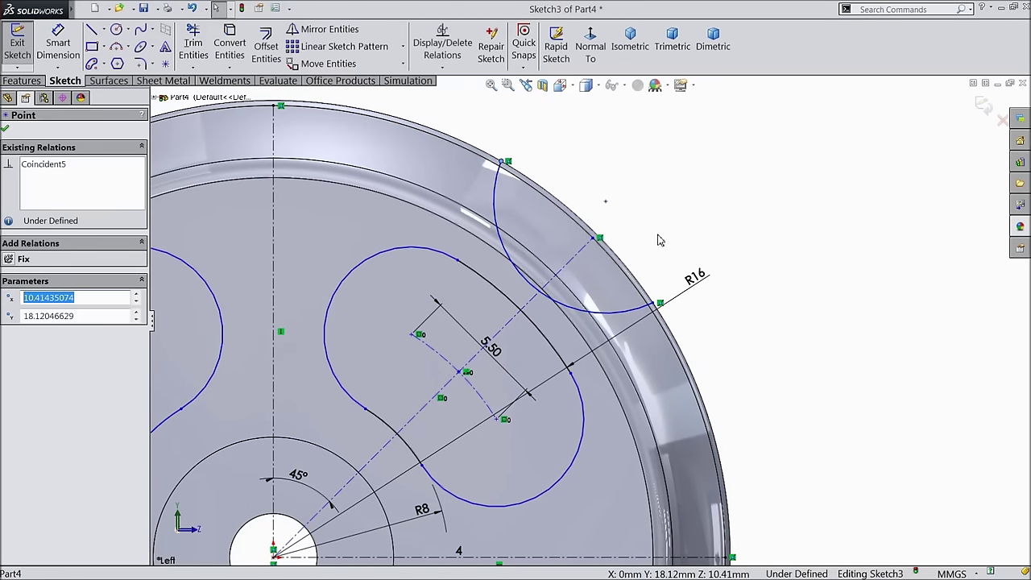
left_click(659, 304, "ctrl")
left_click(568, 274, "ctrl")
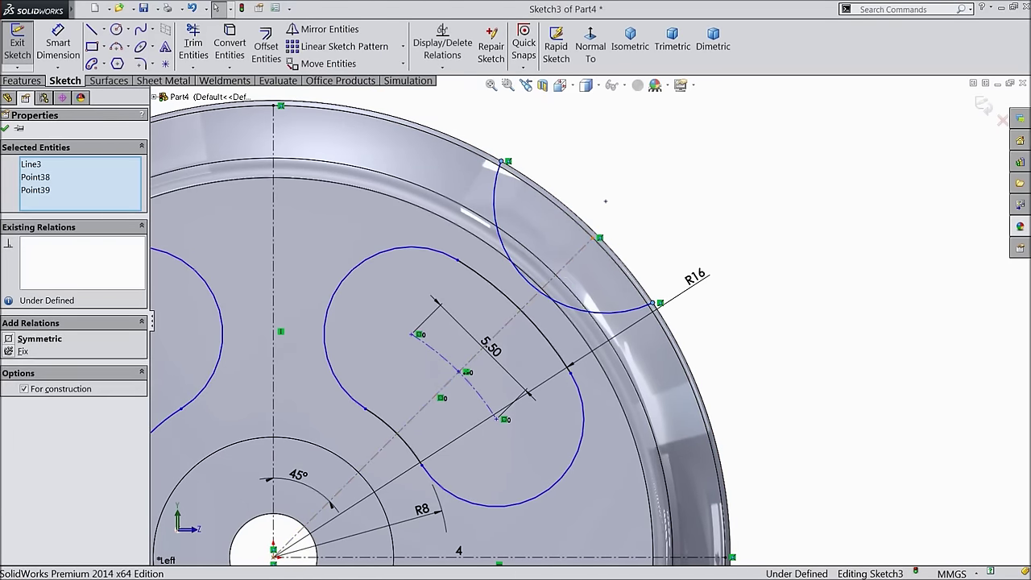
left_click(596, 228)
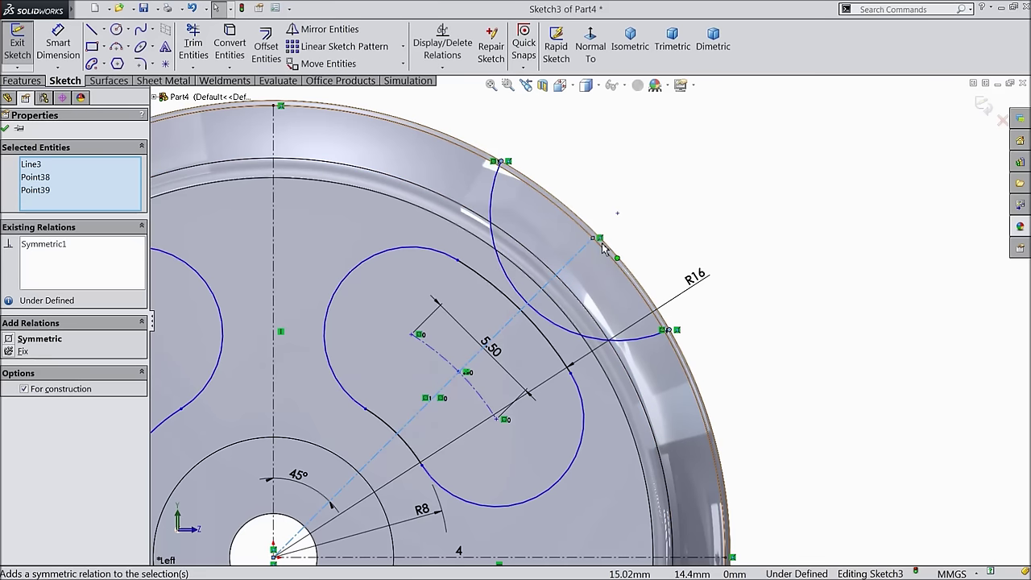
left_click(8, 128)
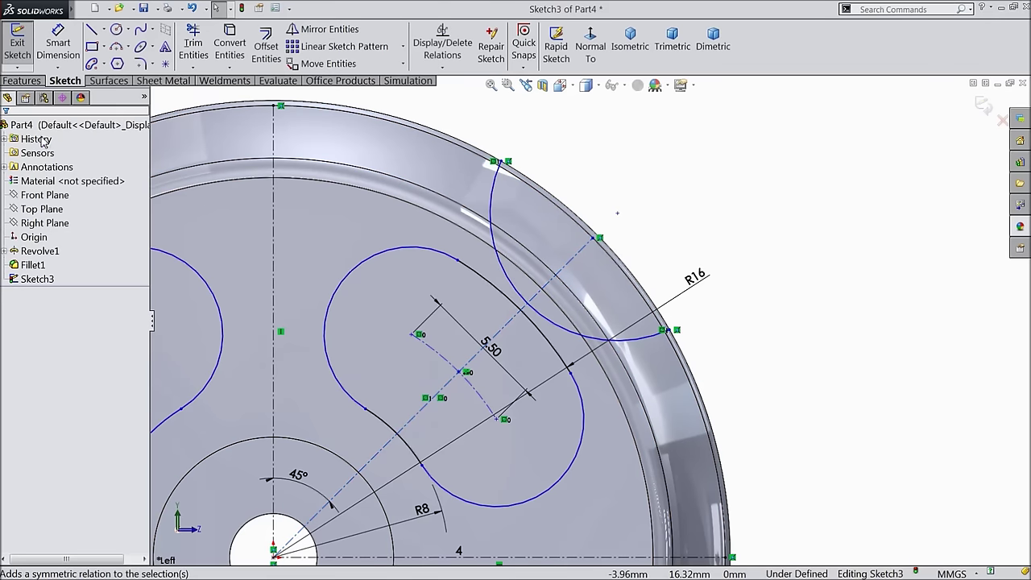
Step: Try to reshape the rim arc by pulling its middle slightly outward, and undo the change
left_click(527, 307)
left_click_drag(530, 304, 540, 297)
left_click(685, 215)
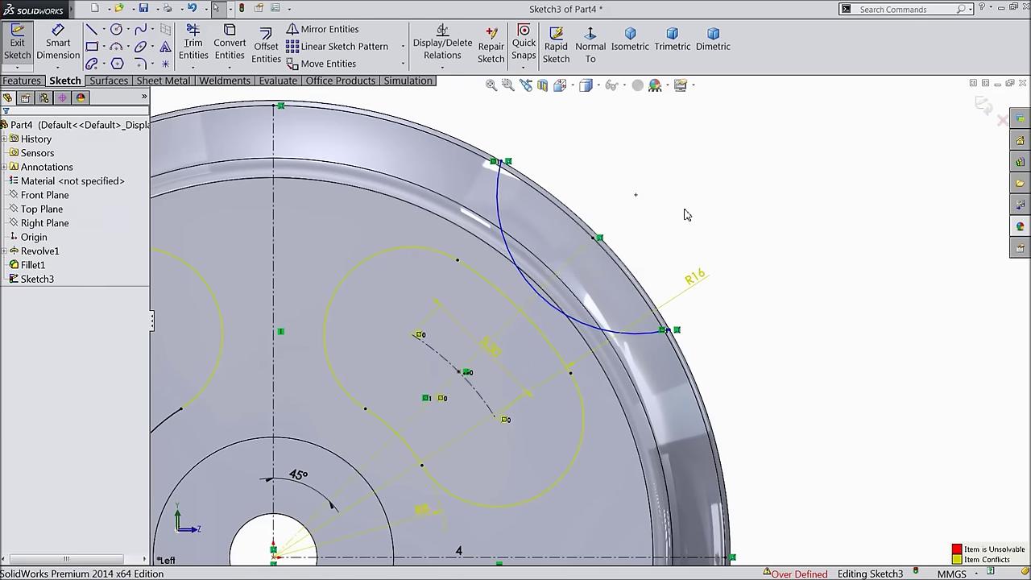
left_click(191, 8)
Step: Move the rim arc's center point outward along the diagonal to about 16.2 mm in both coordinates
left_click(618, 222)
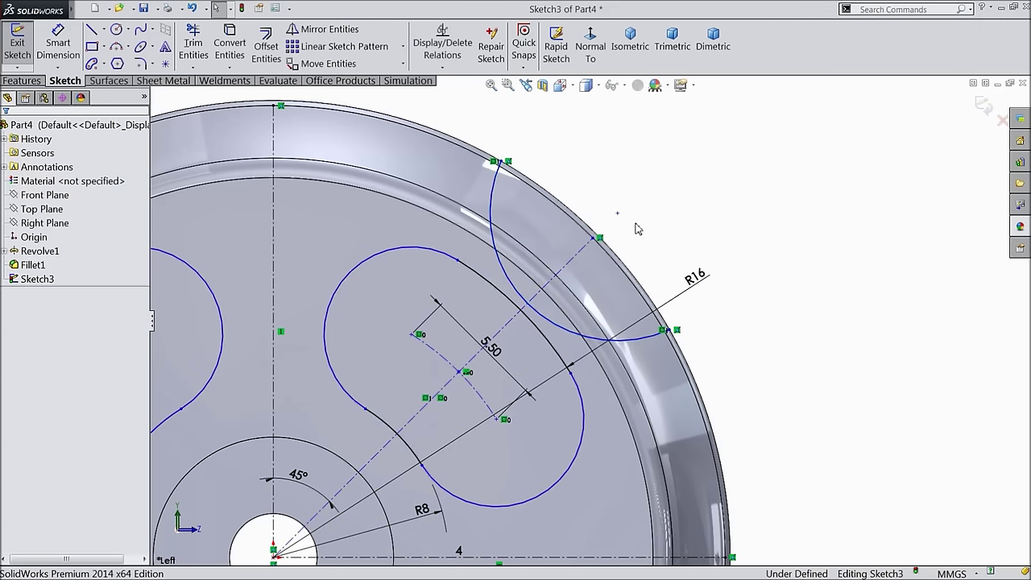
left_click(619, 213)
left_click_drag(622, 216, 628, 210)
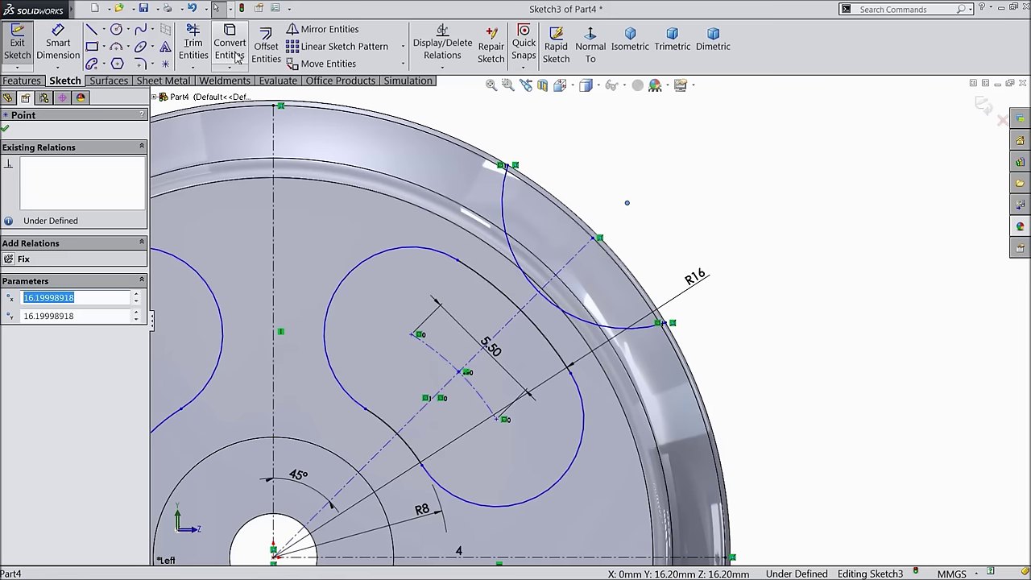
Step: Create a circular sketch pattern of the rim arc around the origin with 8 equally spaced instances over 360°
left_click(403, 47)
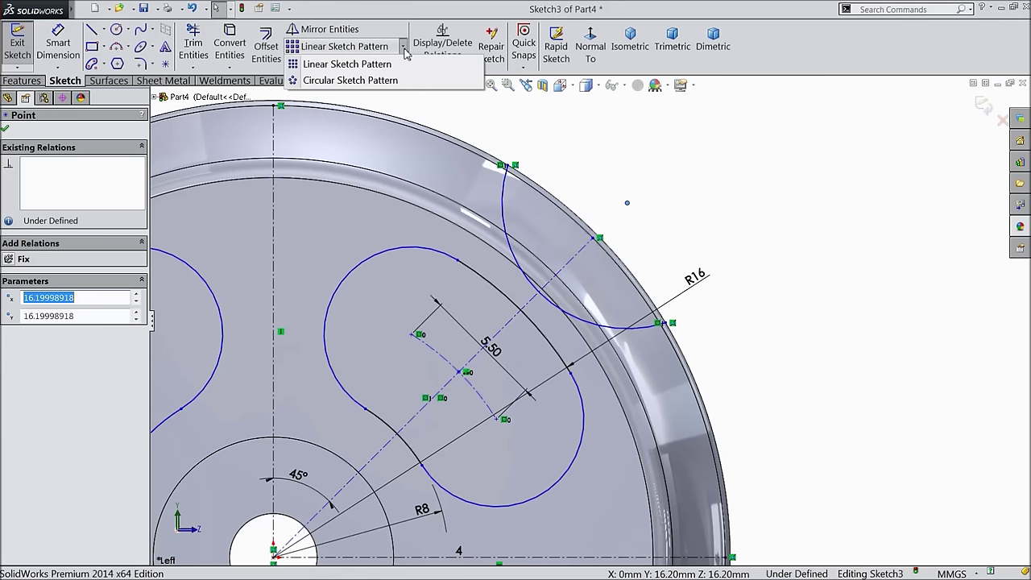
left_click(349, 80)
left_click(524, 299)
left_click(278, 550)
key("z")
key("z")
key("z")
key("z")
key("z")
key("z")
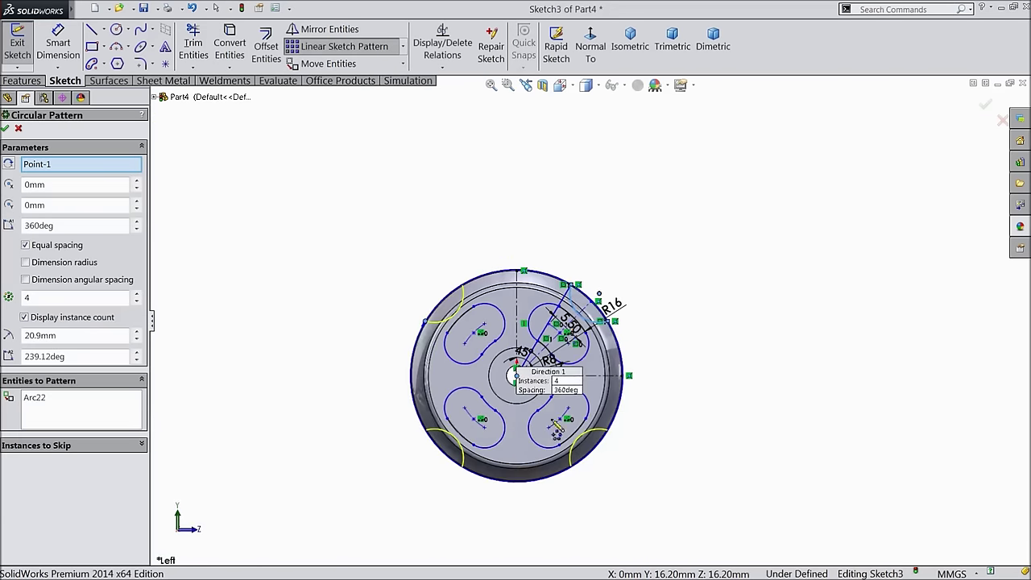
scroll(551, 435, "down", 3)
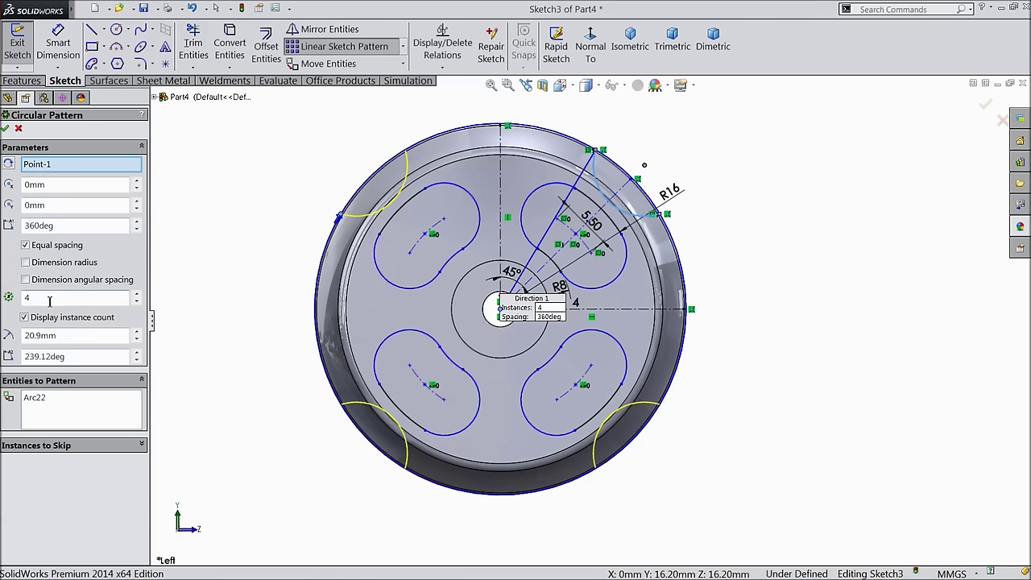
left_click_drag(50, 301, 25, 297)
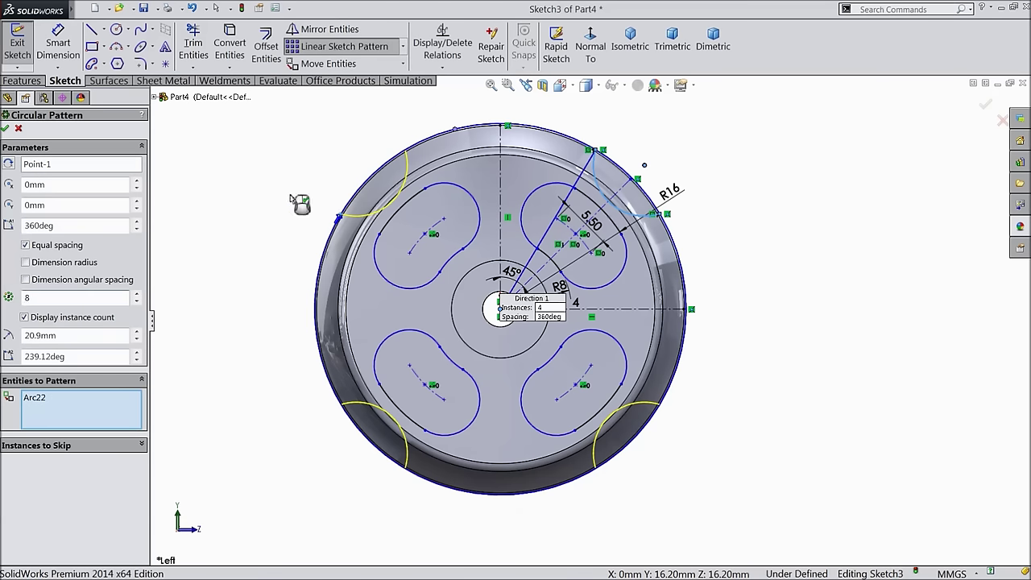
type("8")
key("Return")
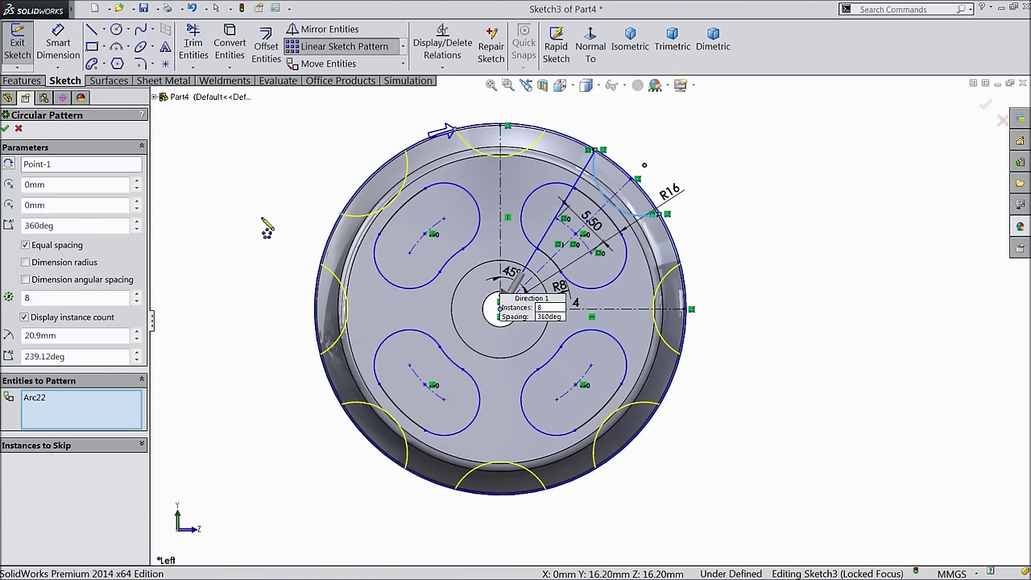
left_click(6, 129)
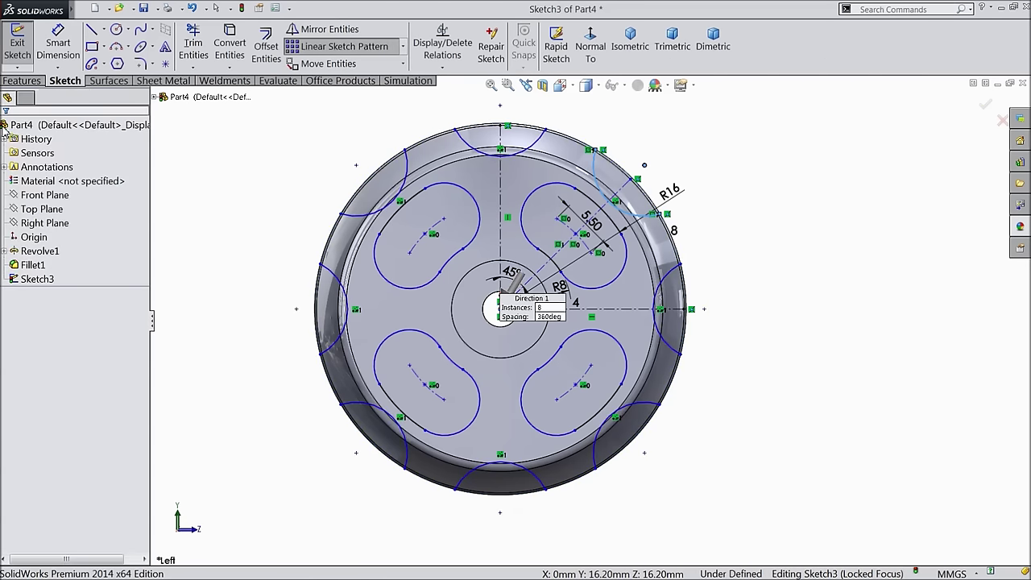
Step: Convert the wheel's outer circular edge into the sketch and trim its upper-left and lower-left segments between the rim arcs using Trim to closest
left_click(333, 233)
left_click(230, 48)
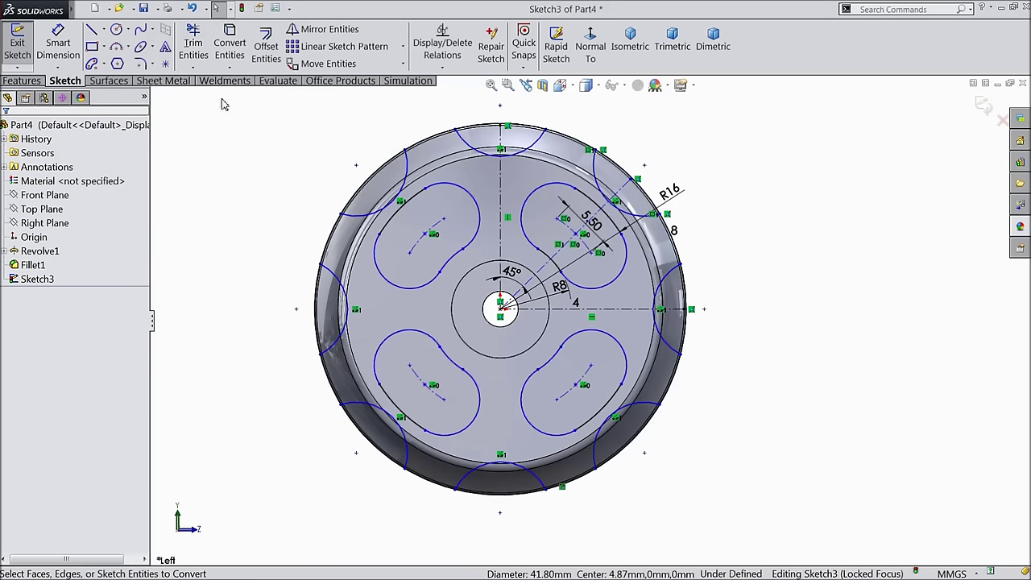
left_click(194, 45)
scroll(497, 288, "down", 2)
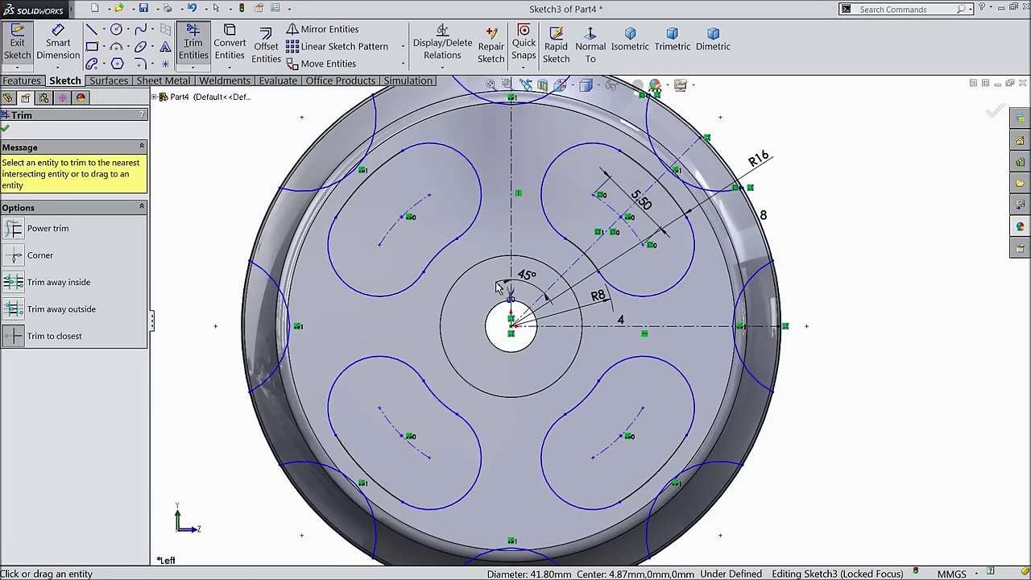
left_click(268, 224)
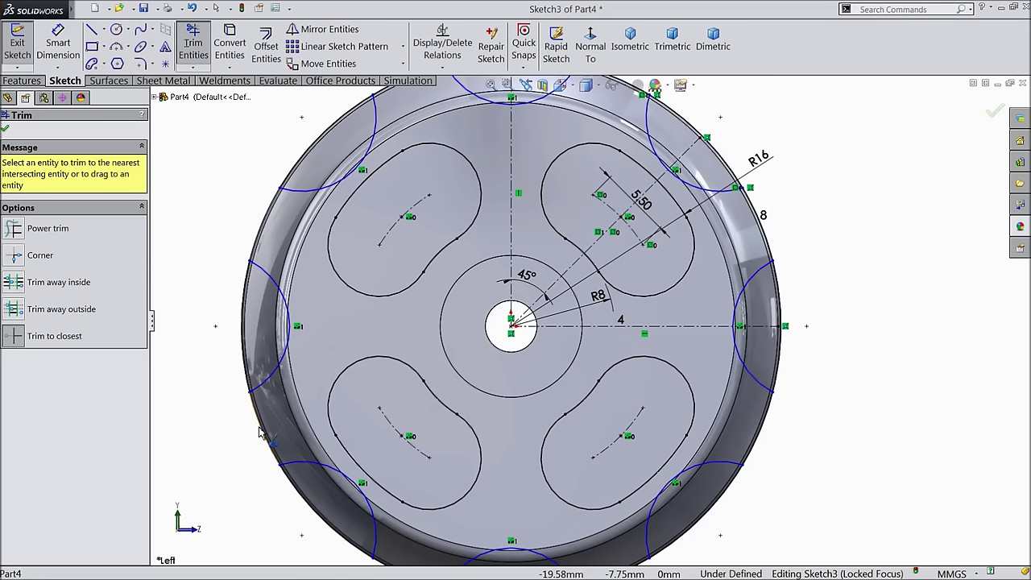
left_click(259, 432)
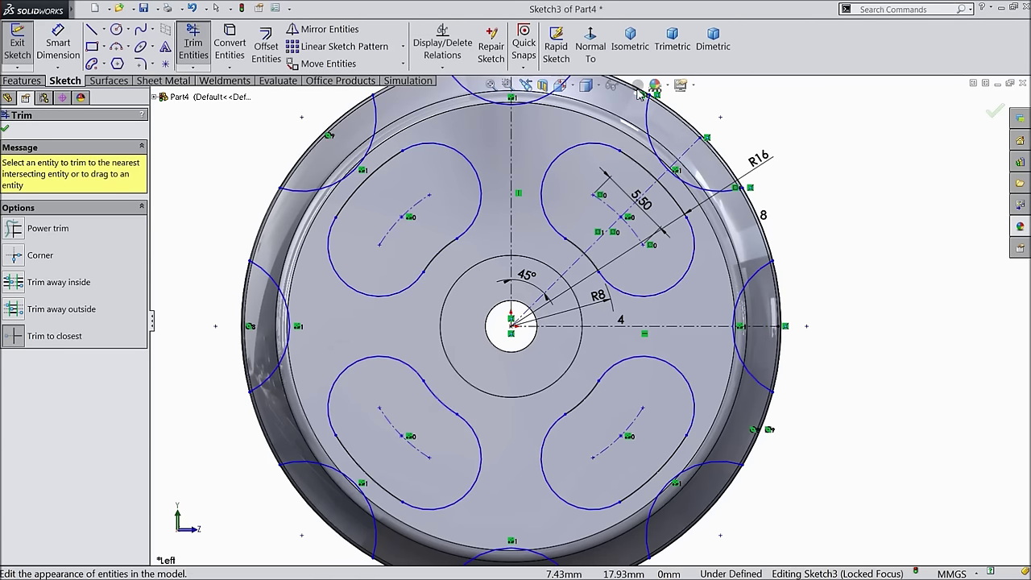
Step: Trim the remaining outer circle segments between neighbouring rim arcs, leaving eight closed cutout profiles along the rim
key("f")
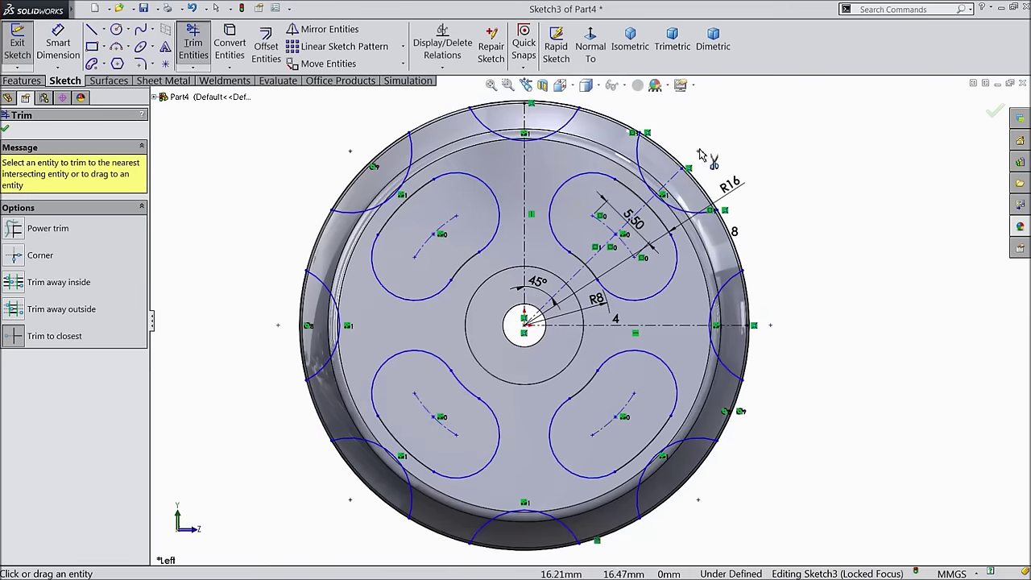
scroll(729, 249, "down", 3)
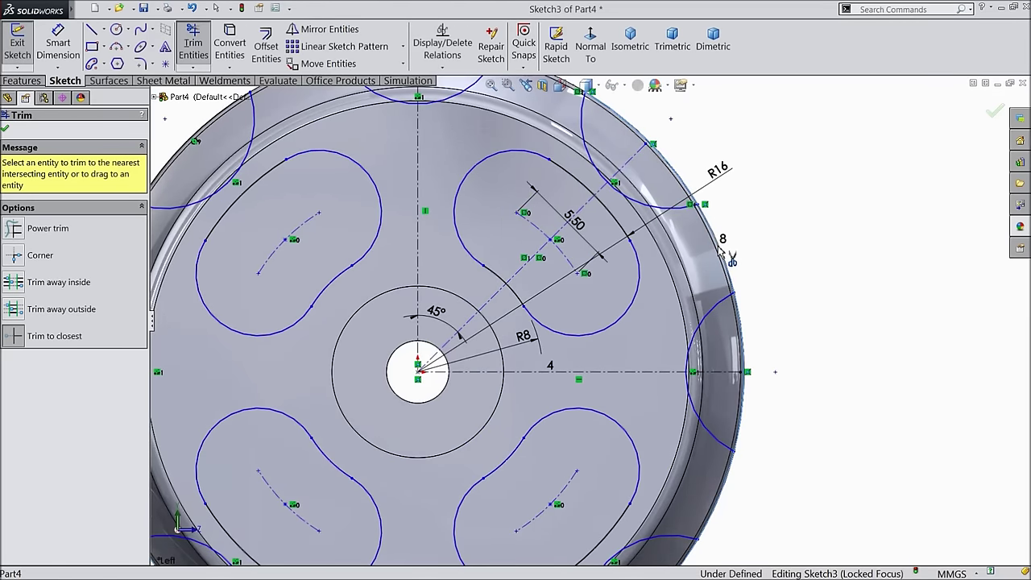
scroll(788, 292, "up", 4)
scroll(652, 411, "down", 4)
left_click(619, 379)
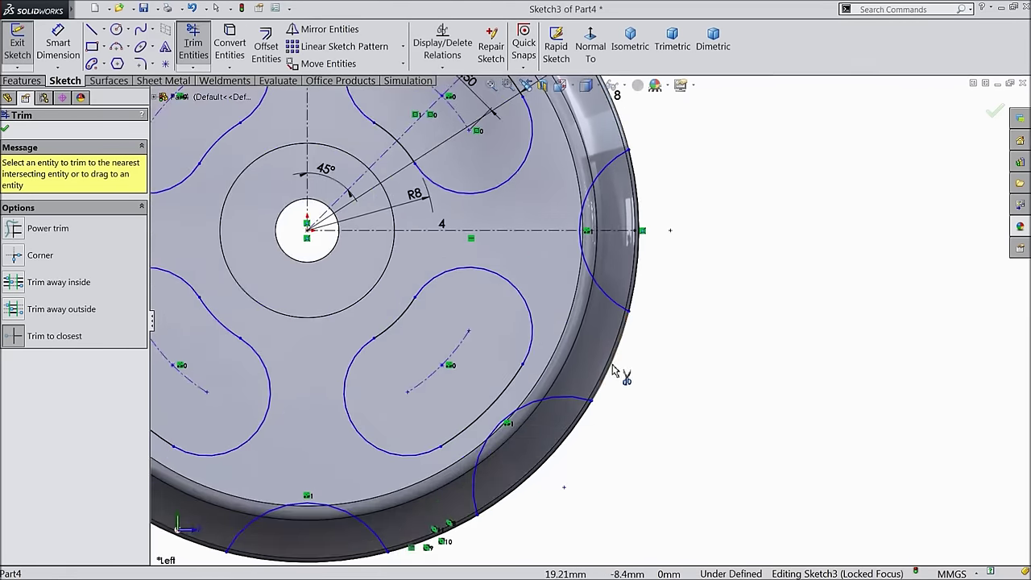
left_click(467, 525)
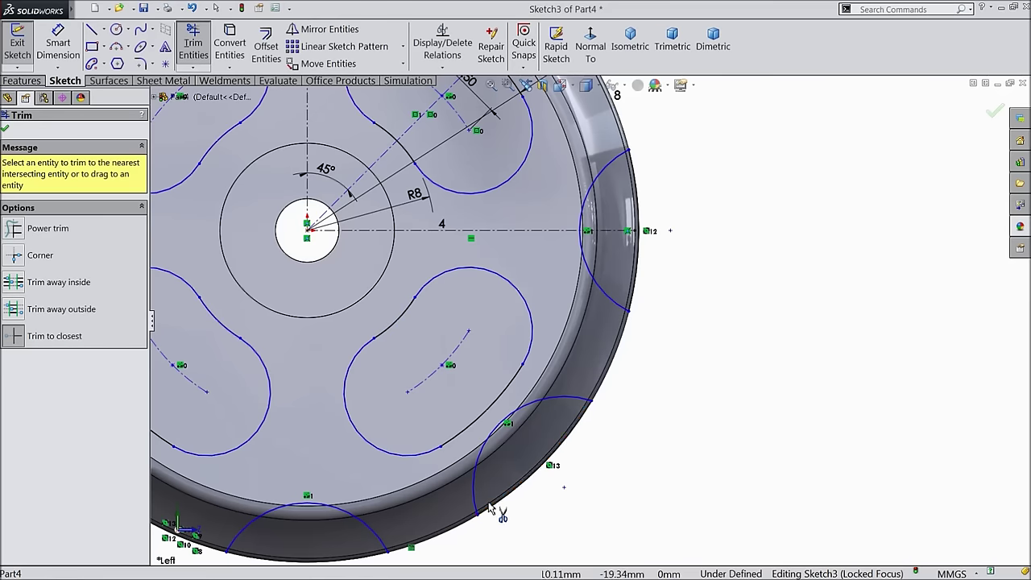
scroll(451, 515, "up", 5)
scroll(389, 446, "down", 6)
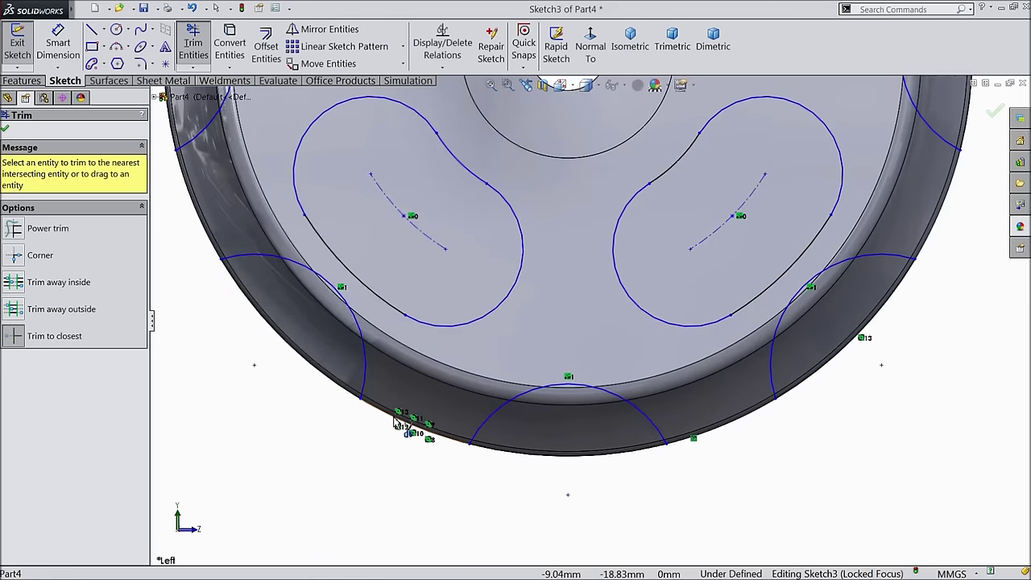
scroll(395, 425, "up", 5)
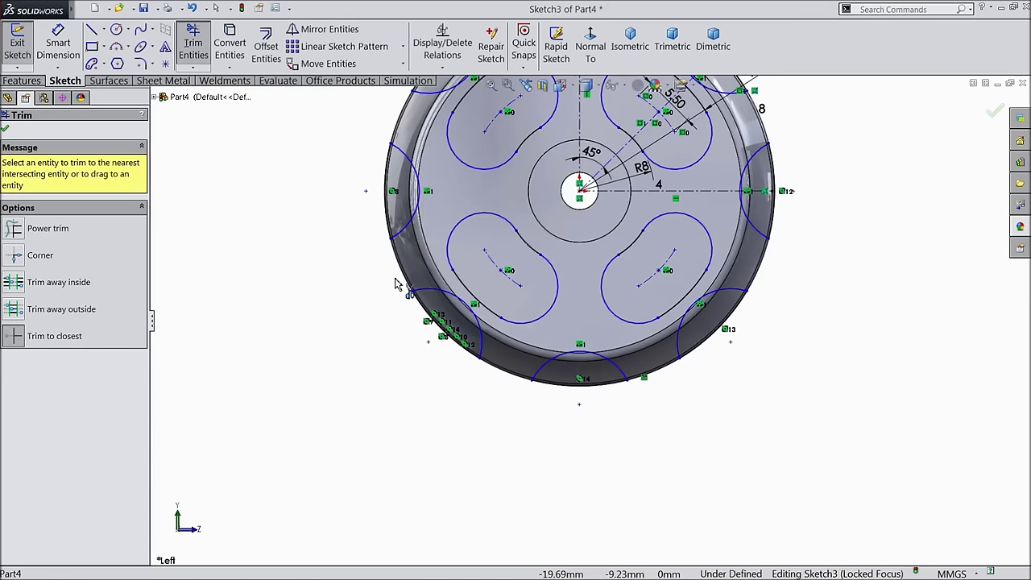
scroll(363, 286, "up", 3)
scroll(645, 193, "down", 3)
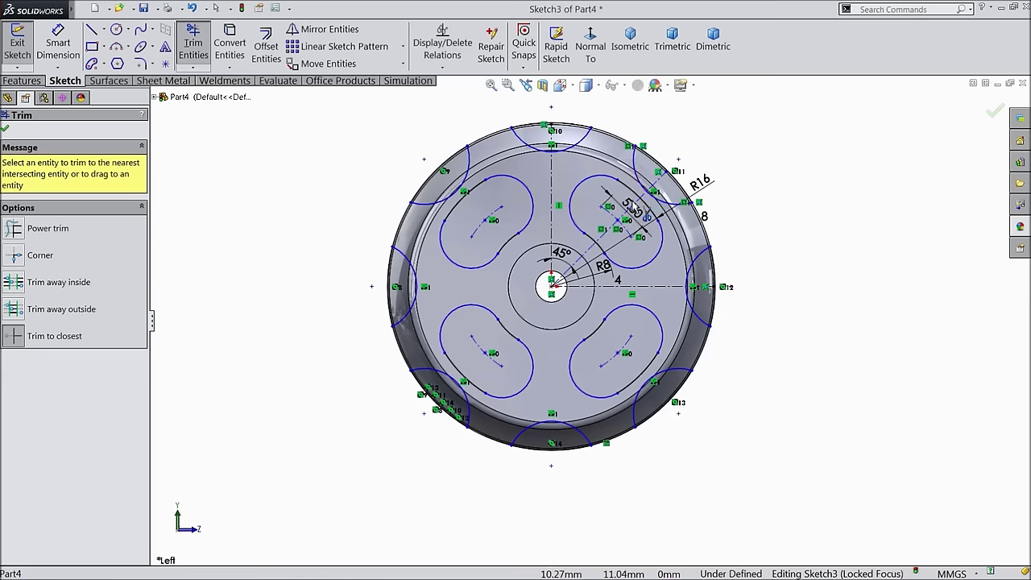
scroll(630, 211, "down", 2)
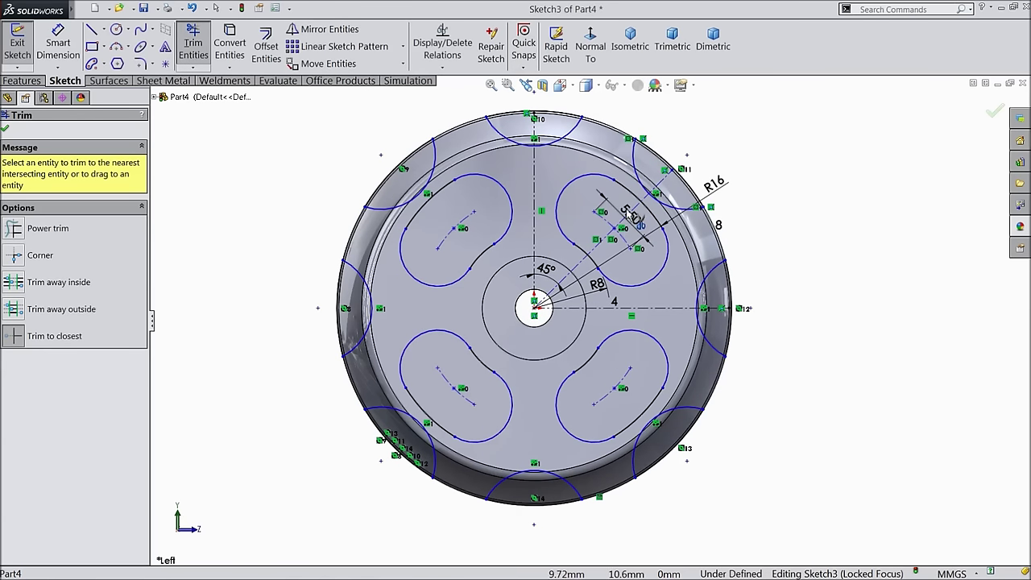
left_click(5, 128)
Step: Cut-extrude the four slots and eight rim cutouts as a blind cut 4 mm deep
left_click(21, 82)
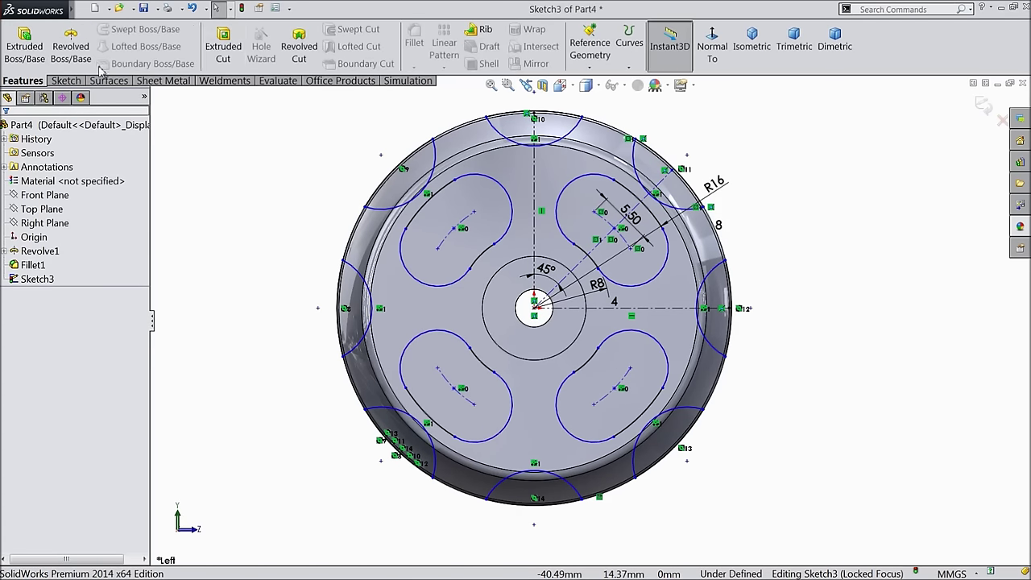
left_click(223, 49)
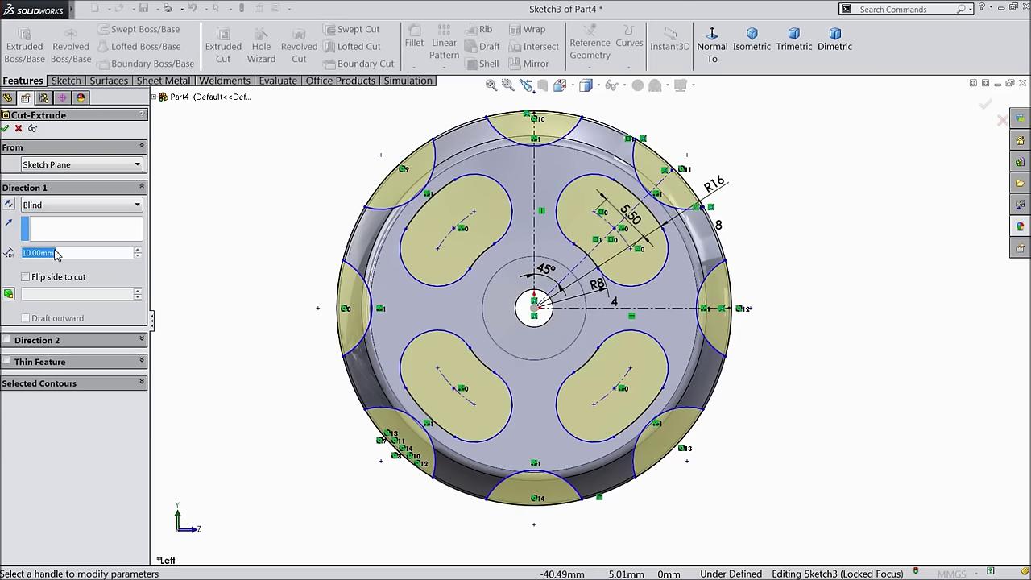
type("4")
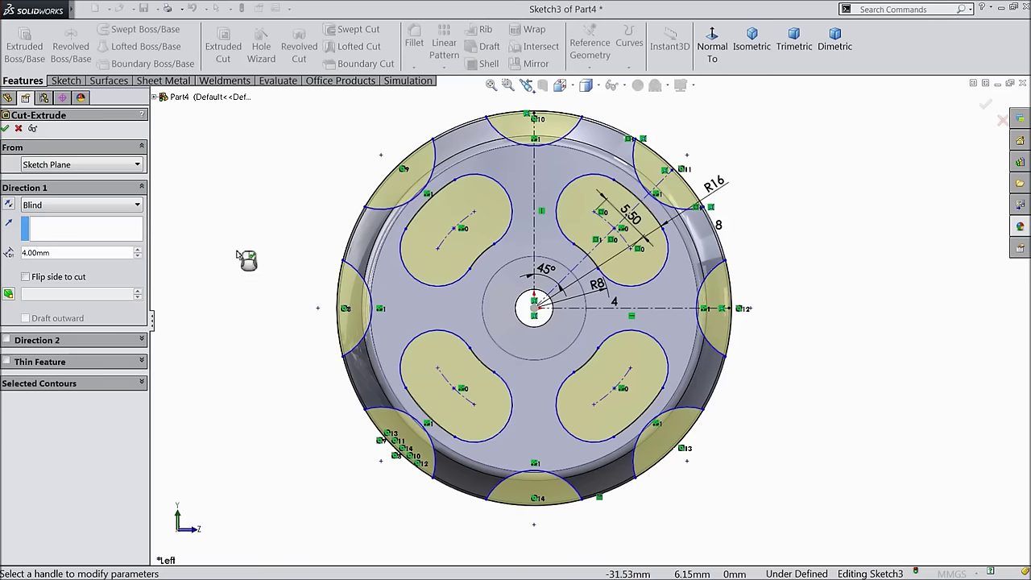
middle_click_drag(241, 246, 279, 271)
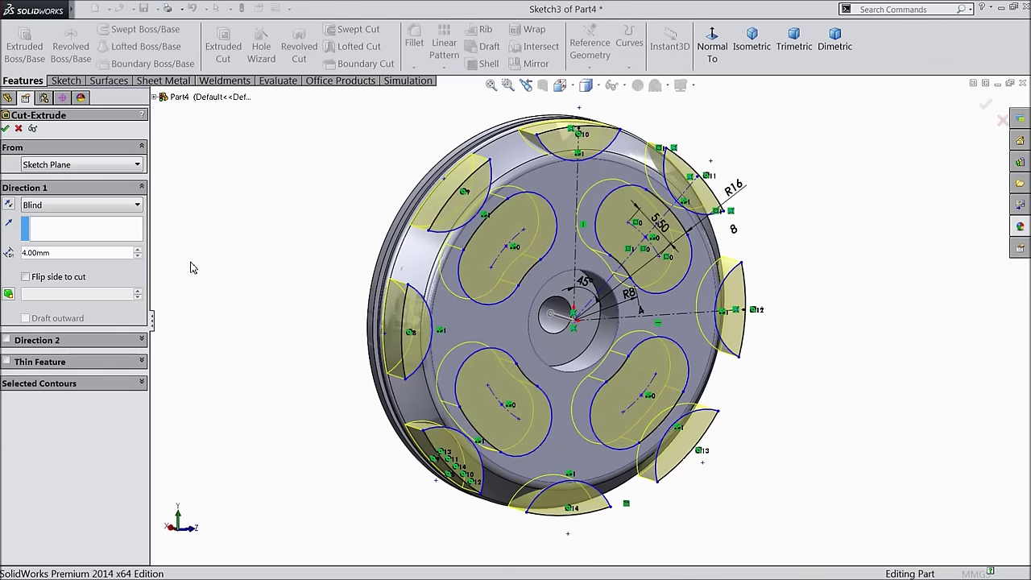
left_click(236, 284)
Step: Start a new sketch on the wheel's flat web face and orient the view normal to it
mouse_move(269, 315)
middle_mouse_down()
mouse_move(239, 278)
mouse_move(237, 322)
mouse_move(350, 325)
mouse_move(437, 368)
mouse_move(231, 368)
mouse_move(435, 357)
mouse_move(454, 379)
mouse_move(567, 384)
middle_mouse_up()
left_click(539, 385)
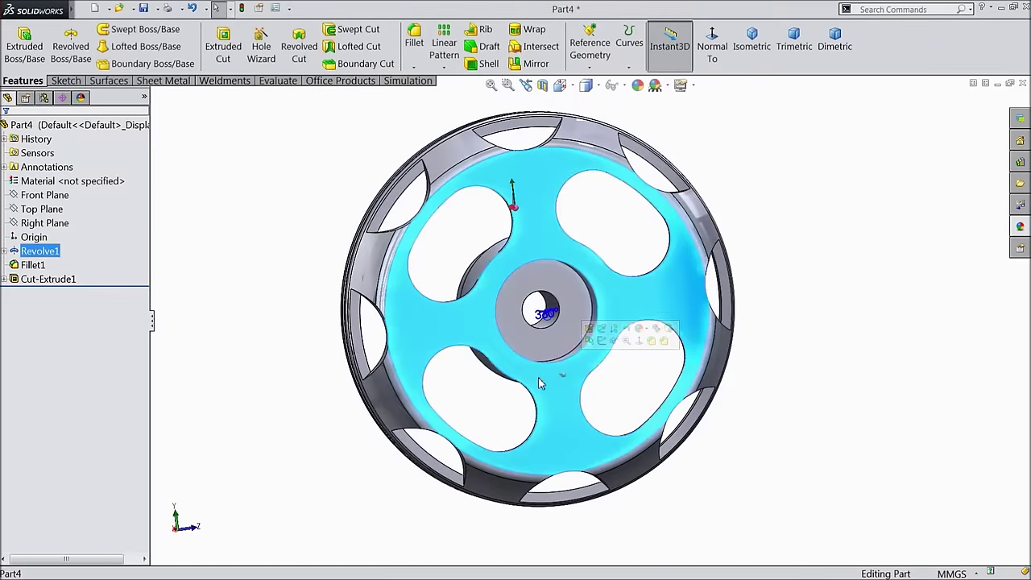
left_click(601, 341)
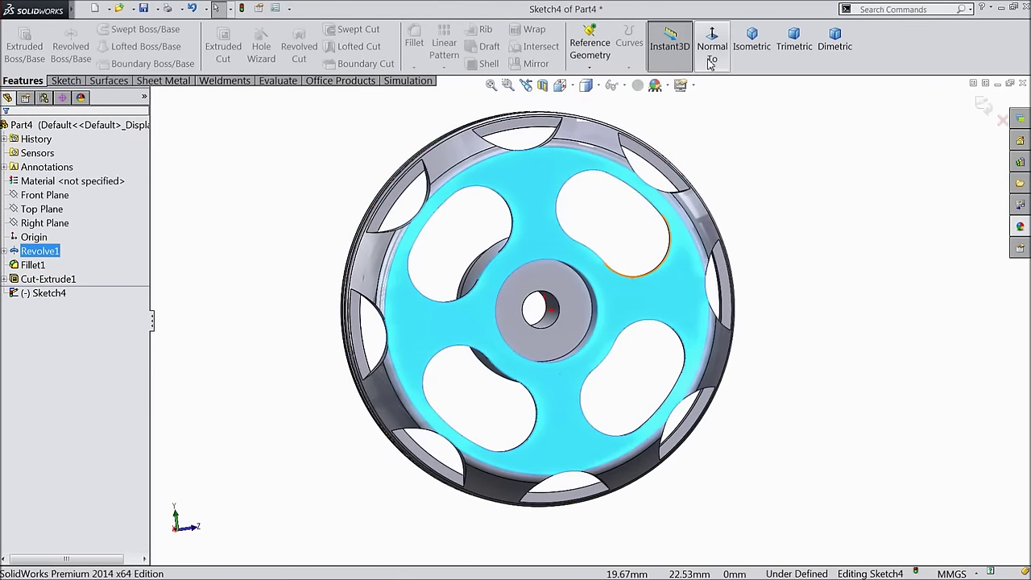
left_click(711, 57)
Step: Sketch a construction circle of about 15.05 mm radius centered on the origin
left_click(79, 81)
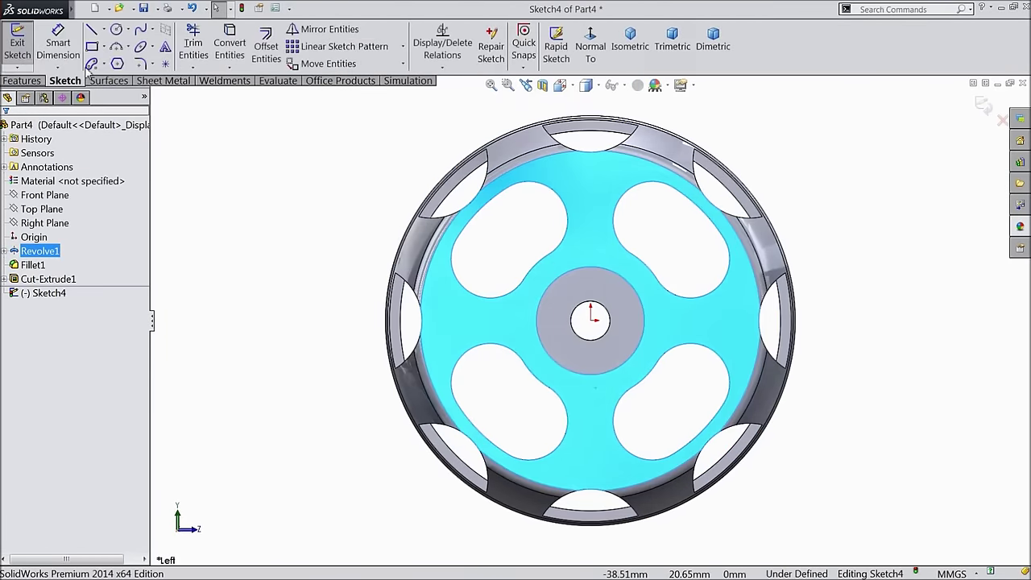
left_click(117, 30)
left_click_drag(591, 321, 590, 172)
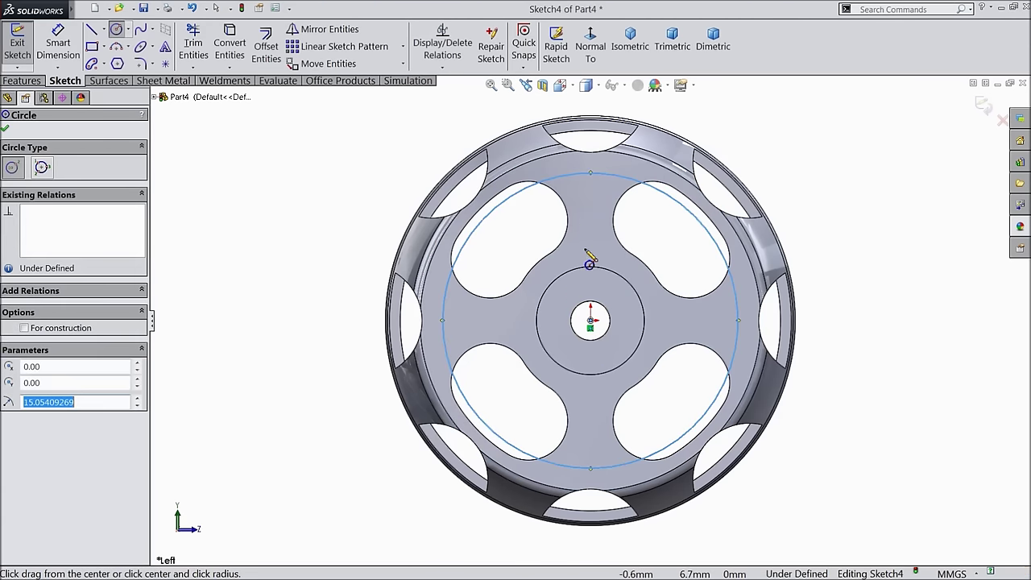
left_click(24, 328)
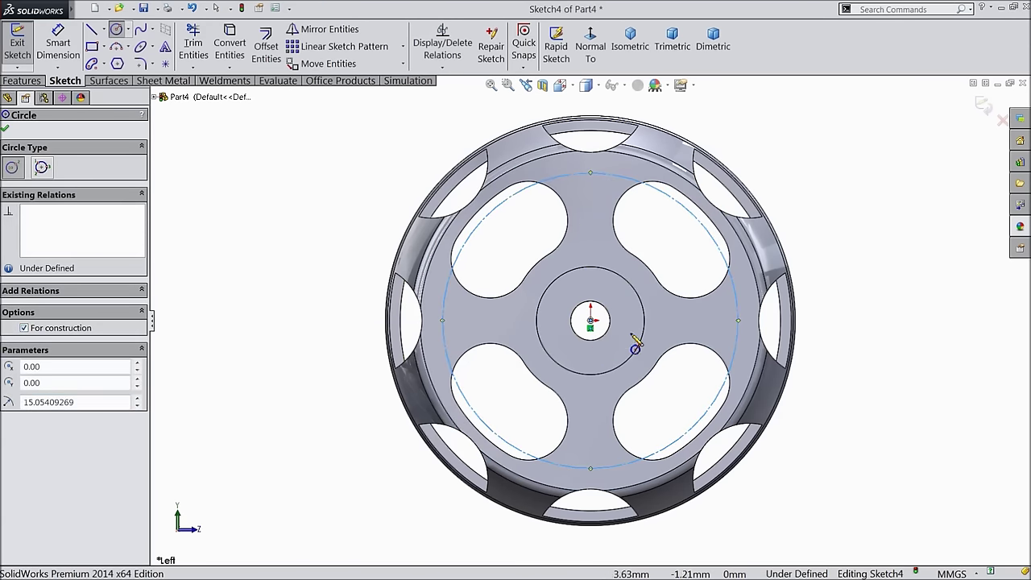
Step: Sketch a smaller construction circle centered on the origin, and set the outer circle's diameter to 25 mm and the inner one's to 19 mm
left_click_drag(590, 321, 577, 230)
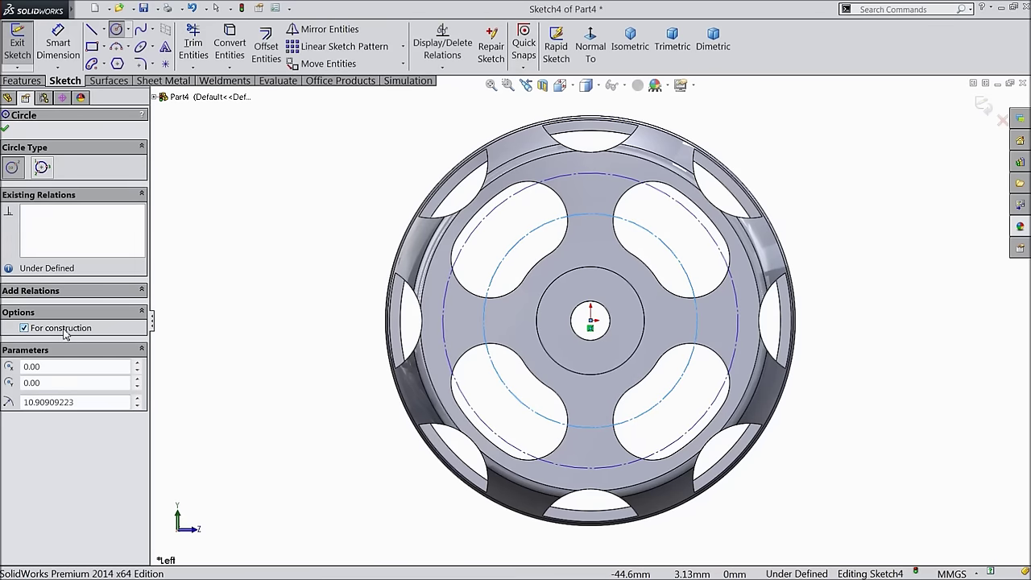
left_click(5, 132)
left_click(58, 44)
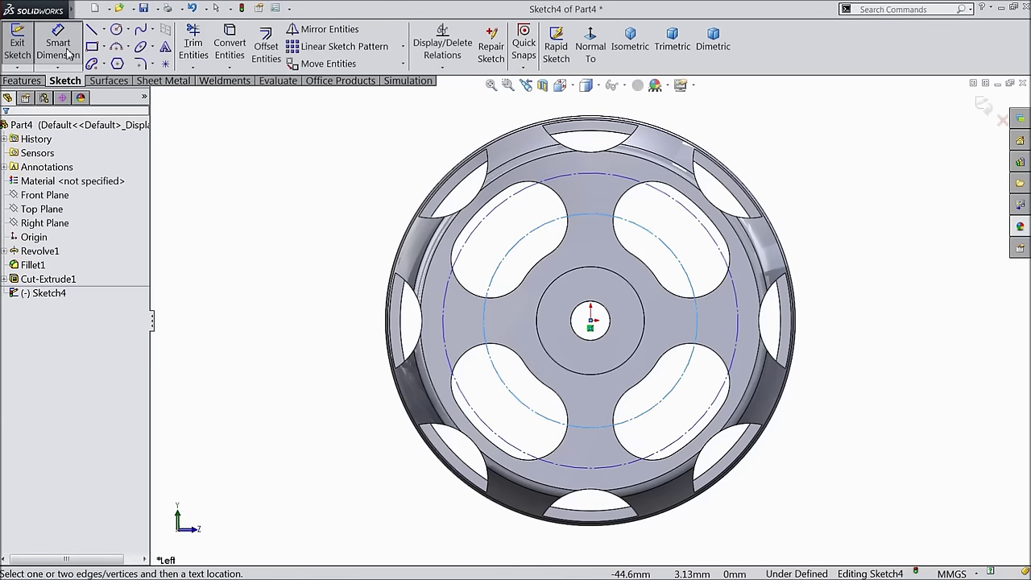
left_click(740, 326)
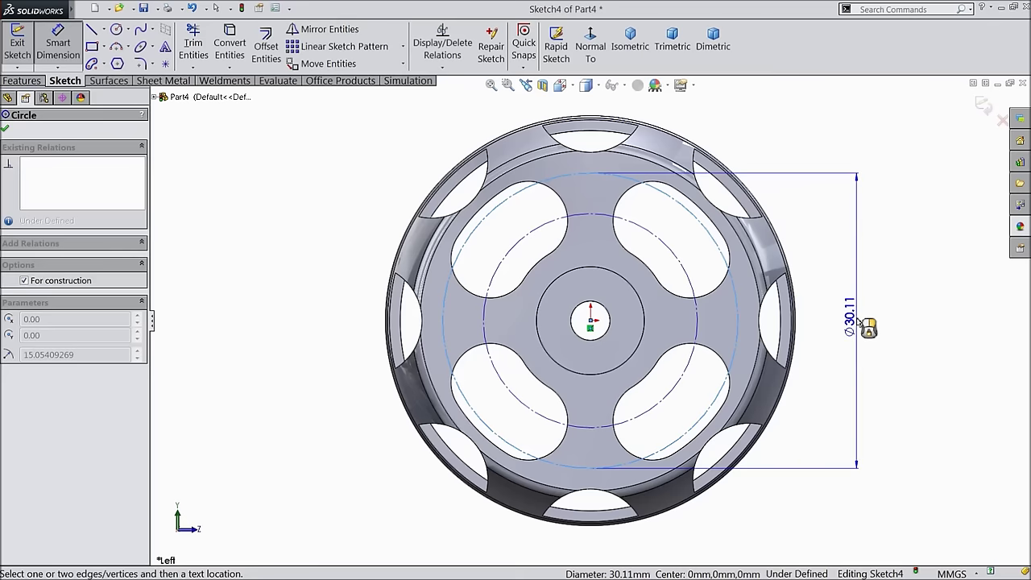
left_click(859, 324)
type("25")
key("Return")
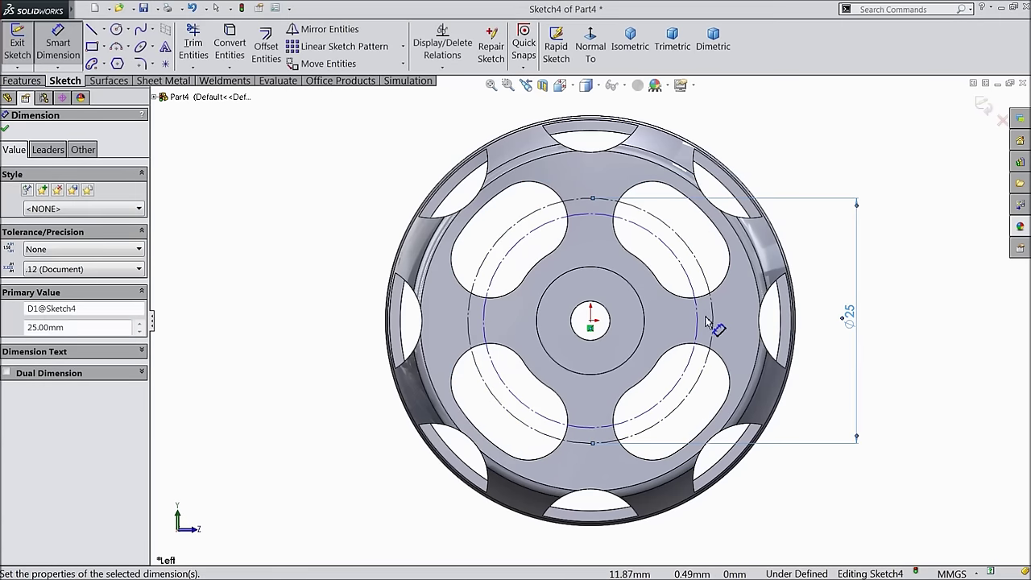
left_click(701, 323)
left_click(302, 346)
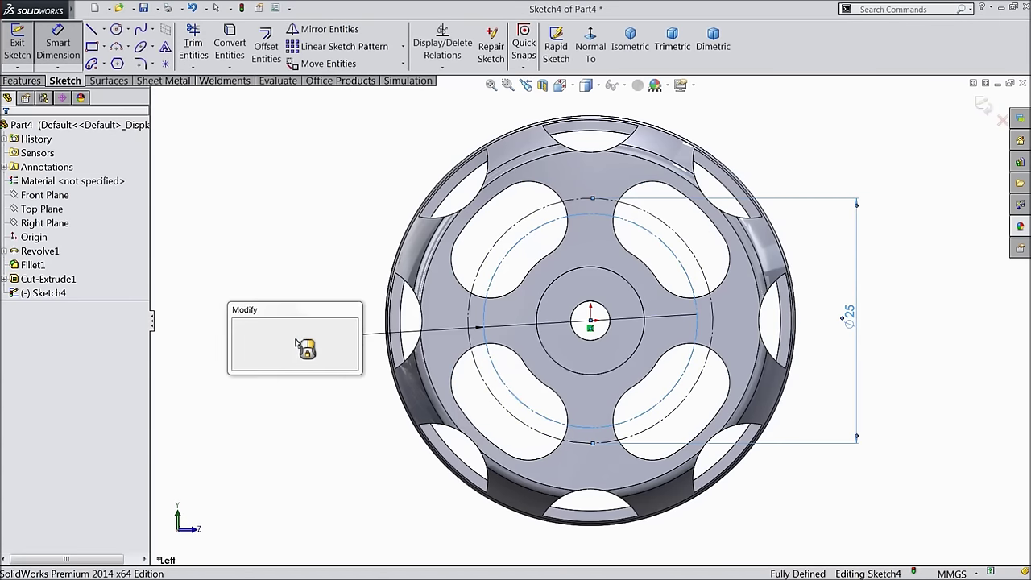
type("19")
key("Return")
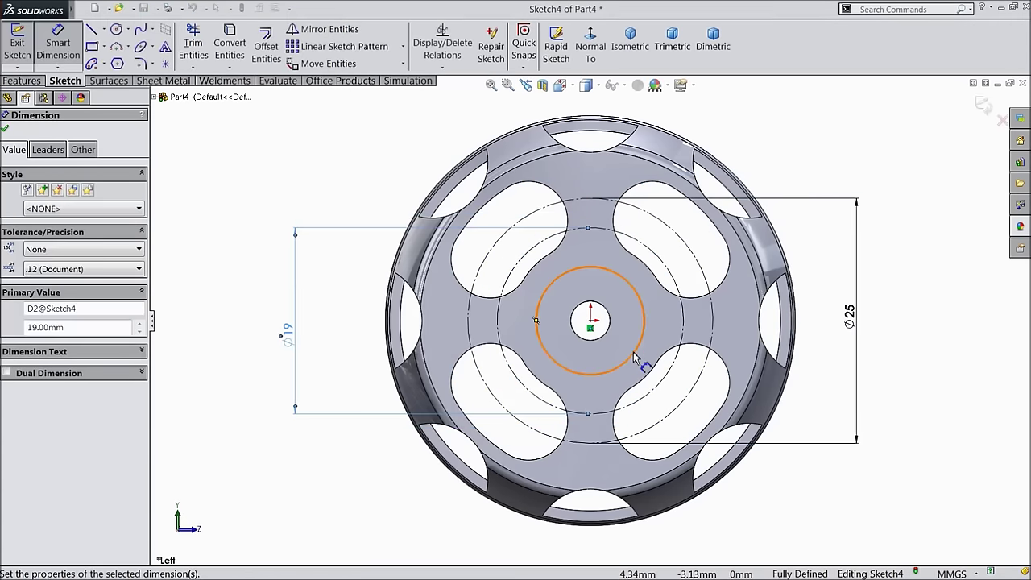
left_click(5, 131)
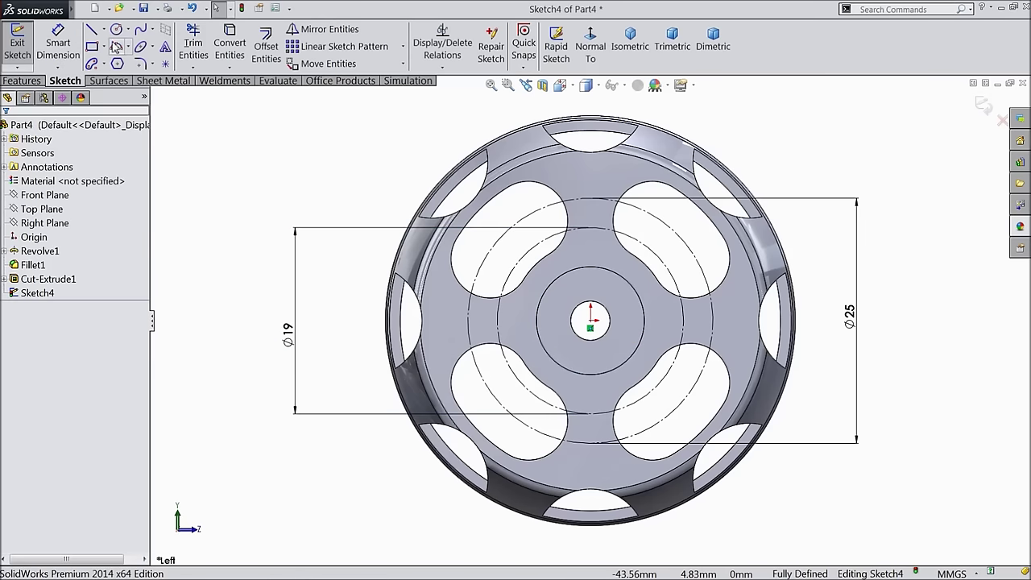
Step: Sketch a circle of about 1.48 mm radius centered on the top quadrant point of the 25 mm construction circle
left_click(116, 29)
scroll(656, 372, "down", 2)
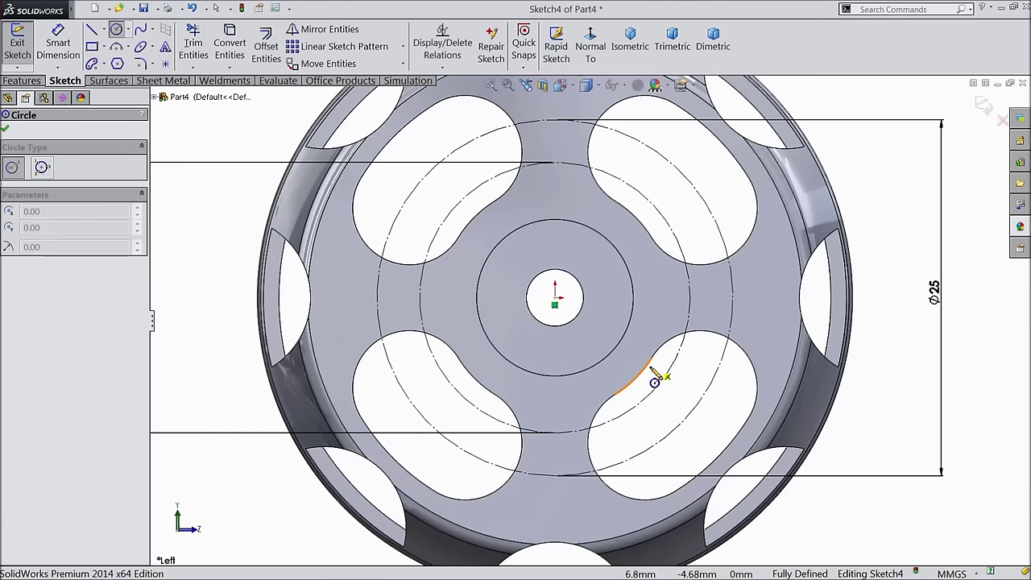
left_click(555, 120)
left_click(559, 156)
left_click(556, 433)
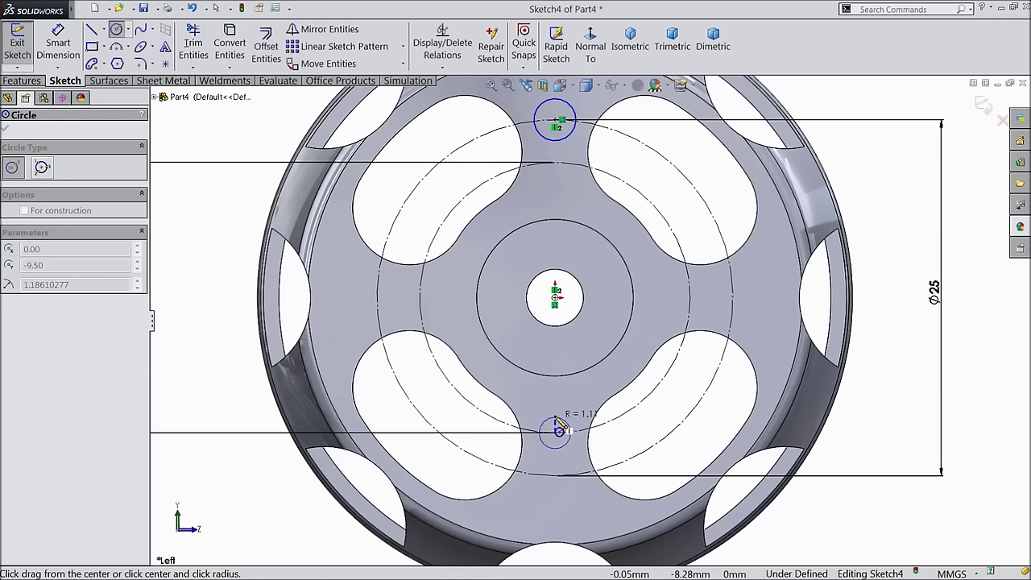
left_click(558, 414)
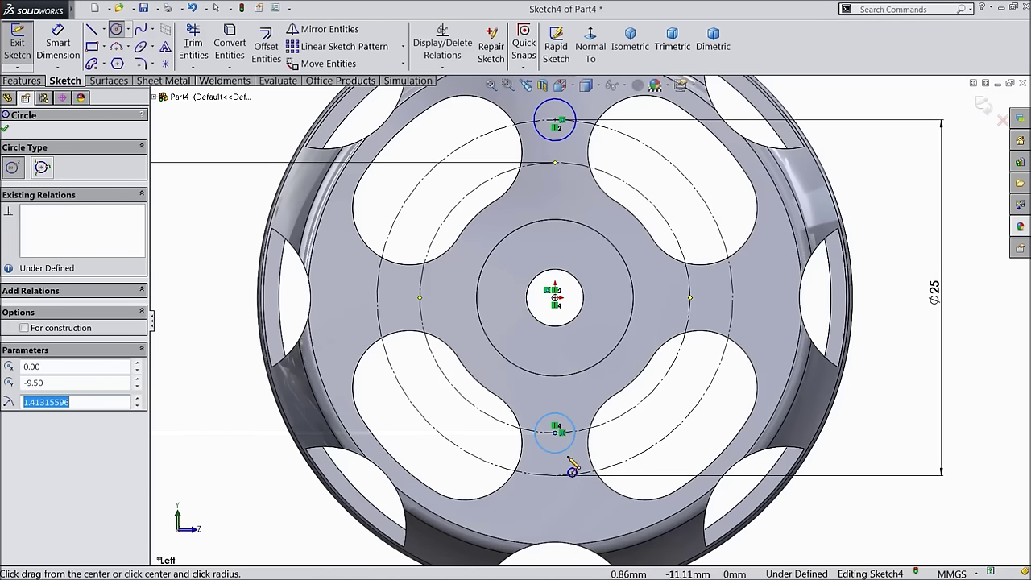
key("ctrl+z")
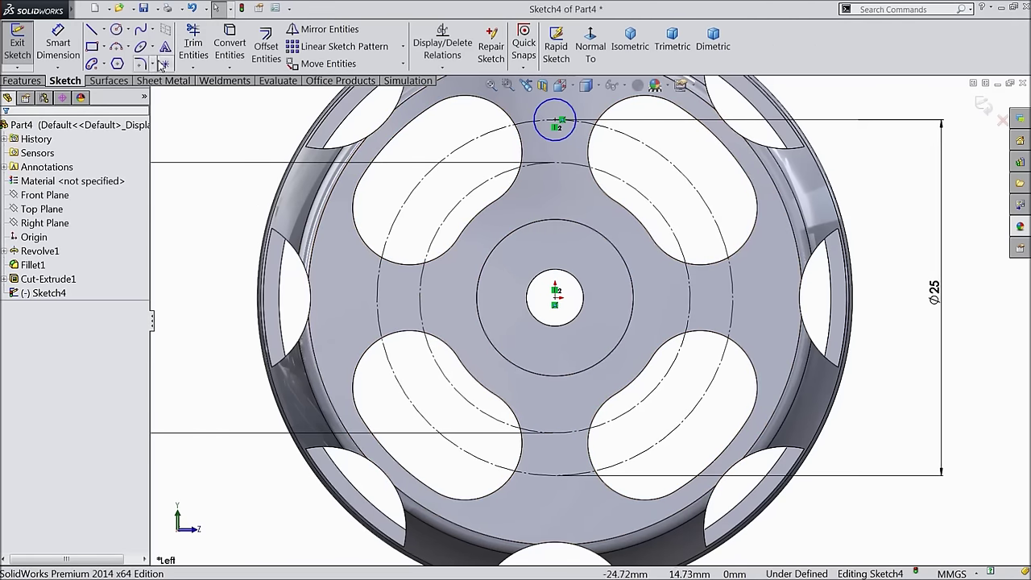
Step: Sketch a circle at the bottom quadrant of the 25 mm construction circle and one at each side quadrant of the 19 mm circle
left_click(117, 30)
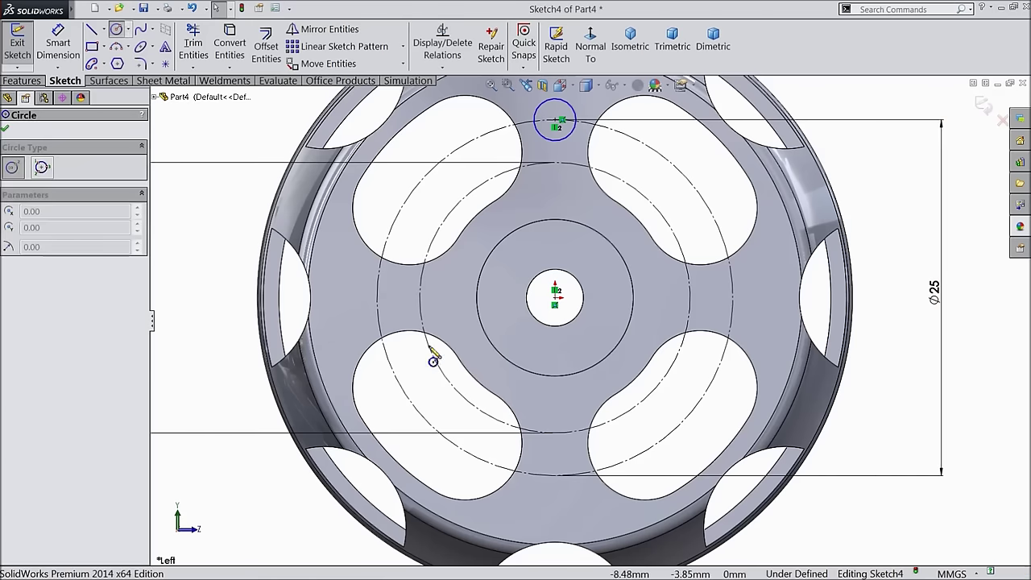
left_click(555, 475)
left_click(553, 460)
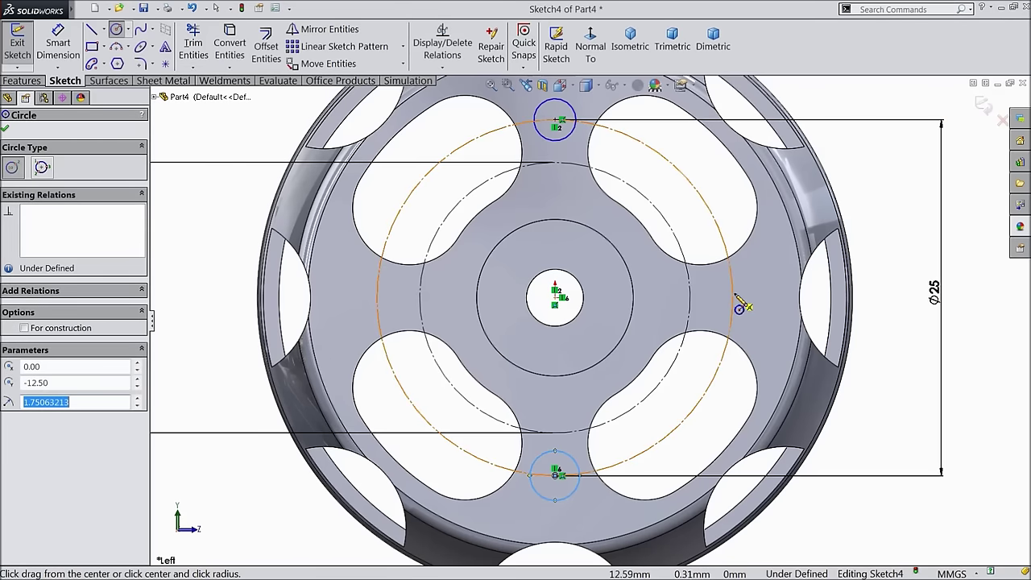
left_click(691, 299)
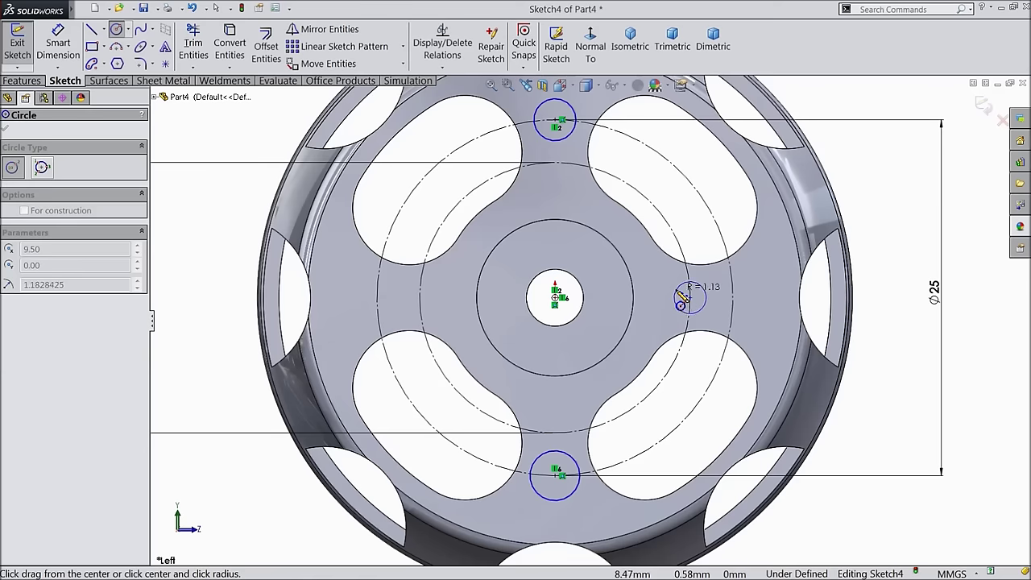
left_click(673, 290)
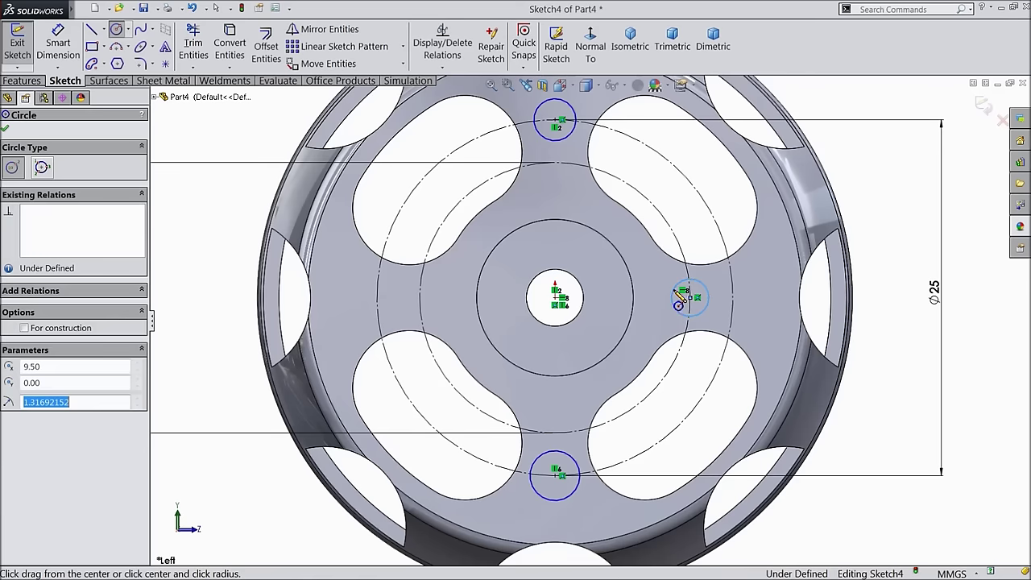
left_click(420, 299)
left_click(436, 311)
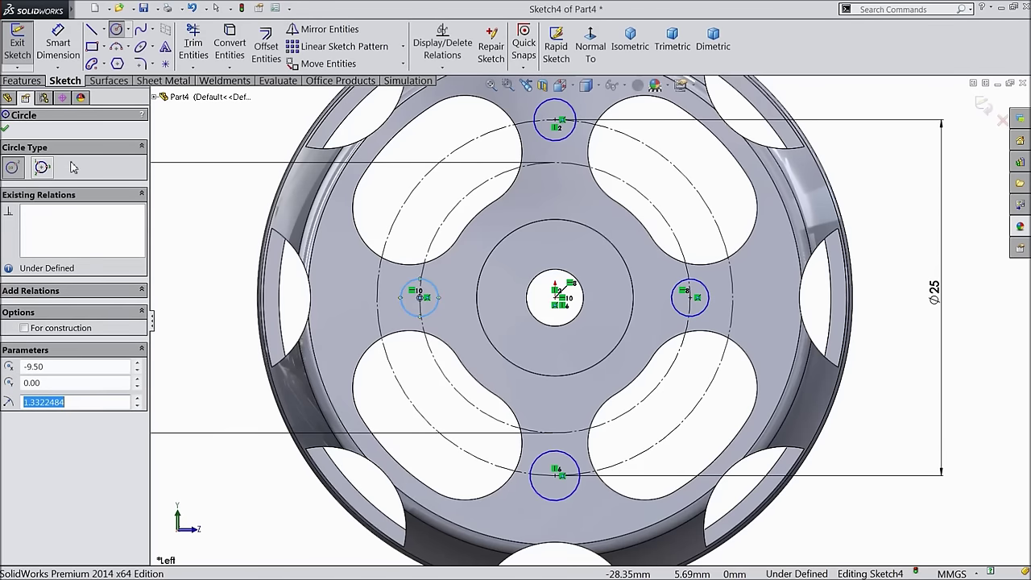
left_click(6, 129)
Step: Make the four small hole circles equal in size with an Equal relation
left_click(574, 136)
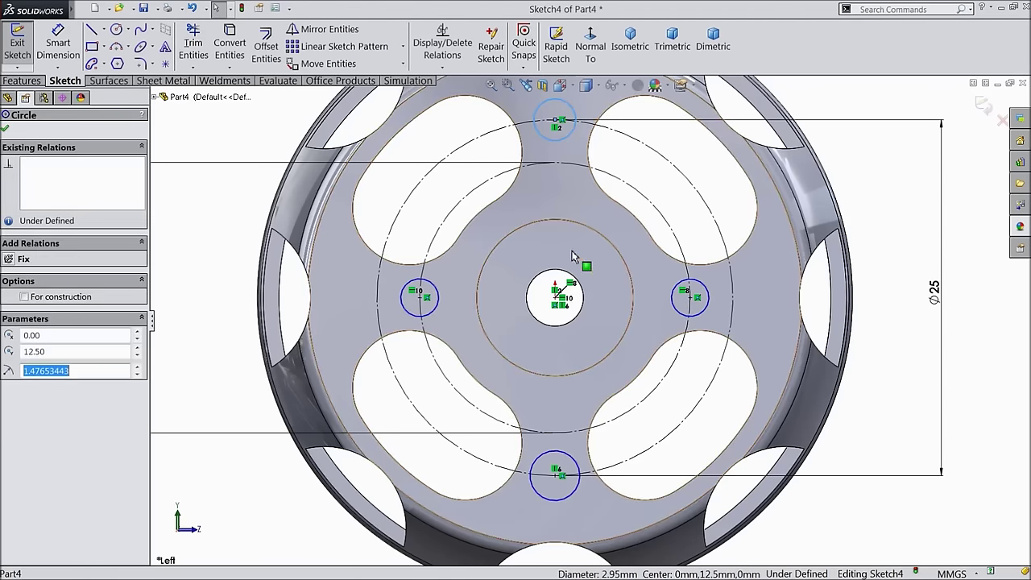
left_click(436, 311, "ctrl")
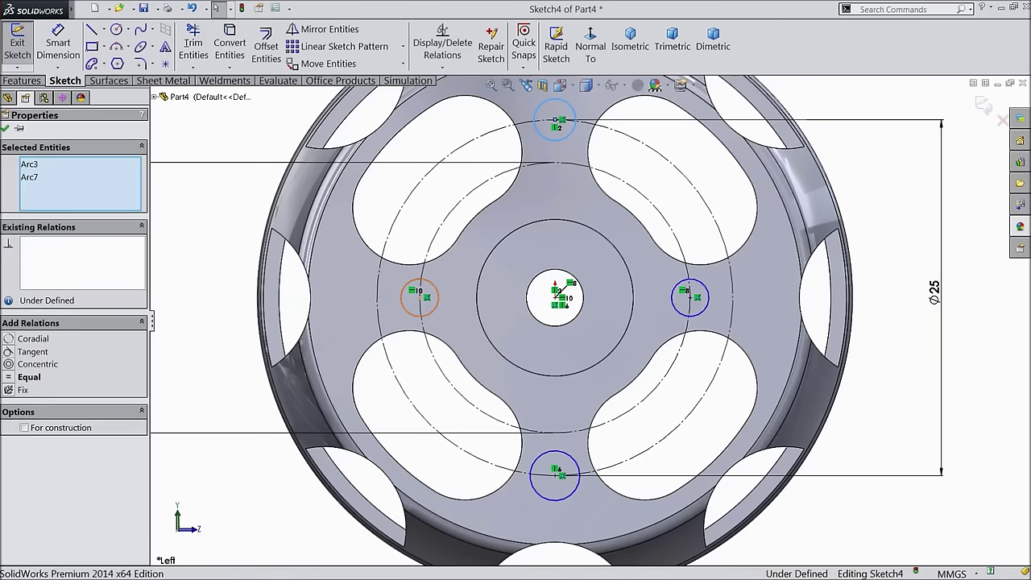
left_click(699, 319, "ctrl")
left_click(553, 458, "ctrl")
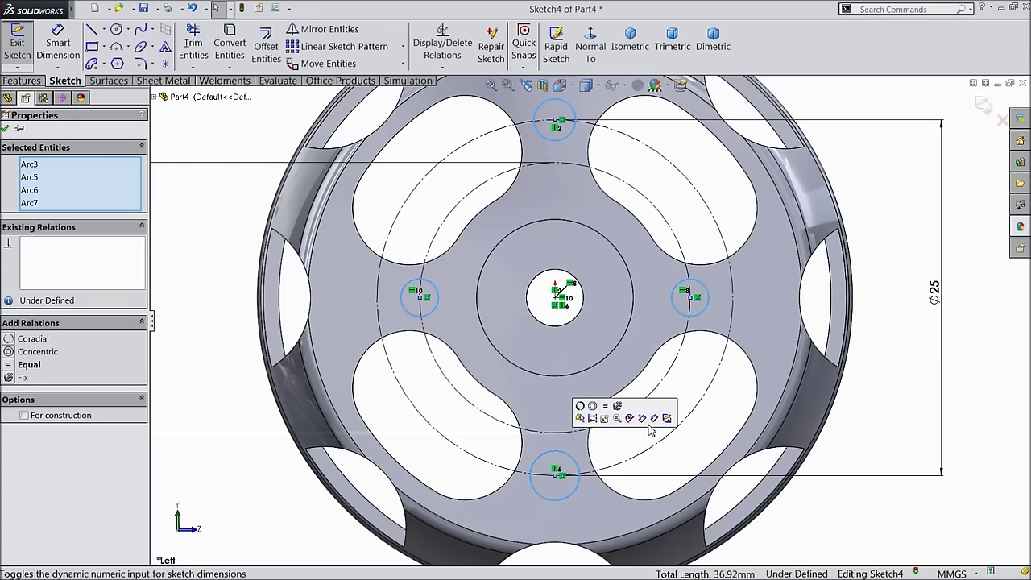
left_click(606, 407)
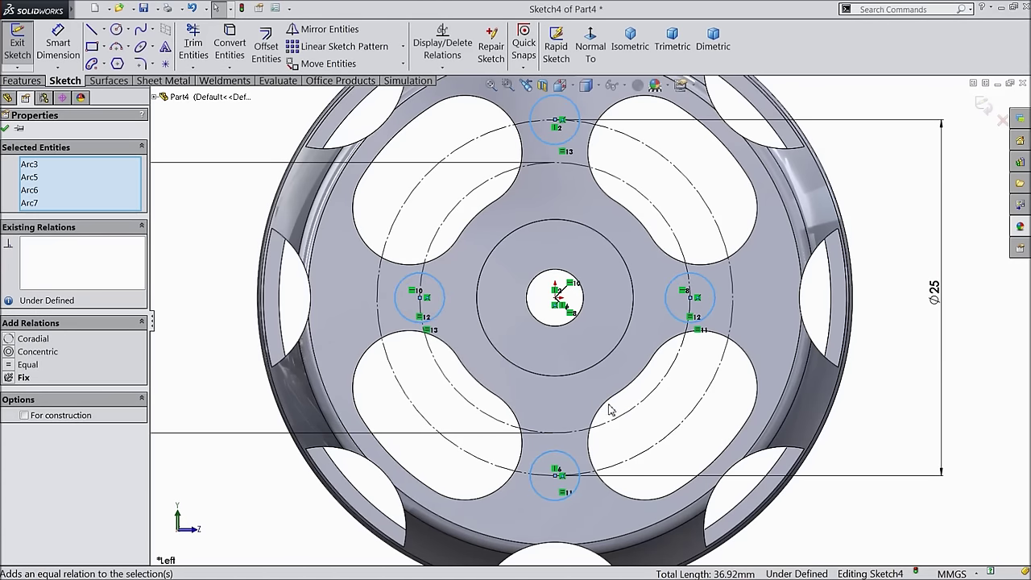
left_click(5, 130)
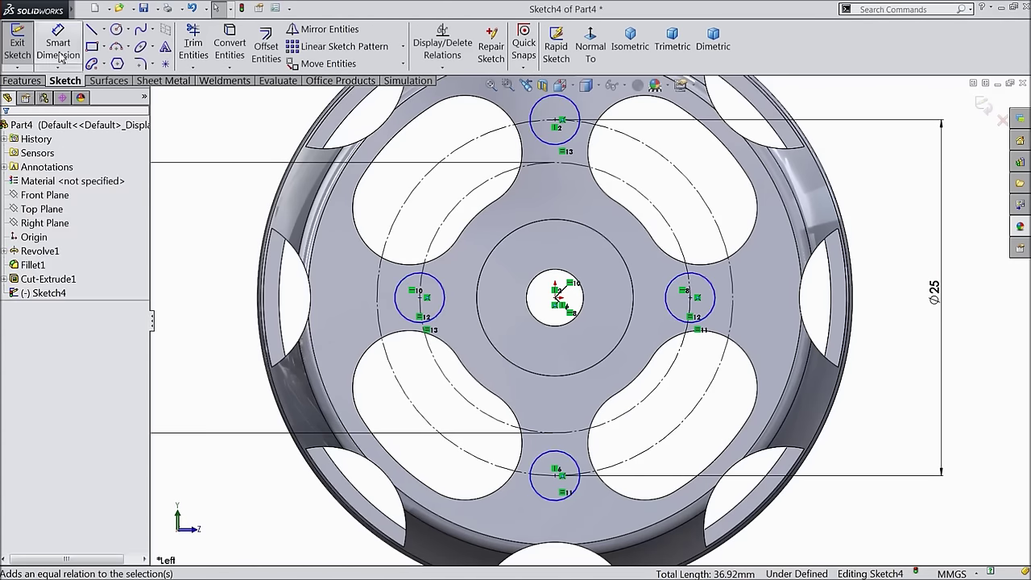
Step: Set the diameter of the left hole circle to 3 mm
left_click(397, 299)
left_click(412, 242)
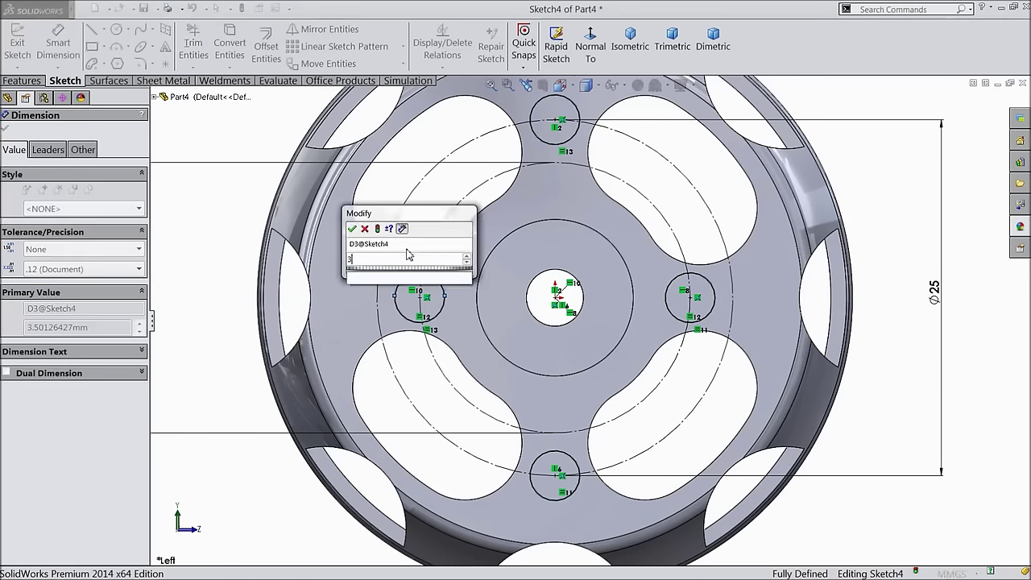
type("3")
key("Return")
left_click(5, 130)
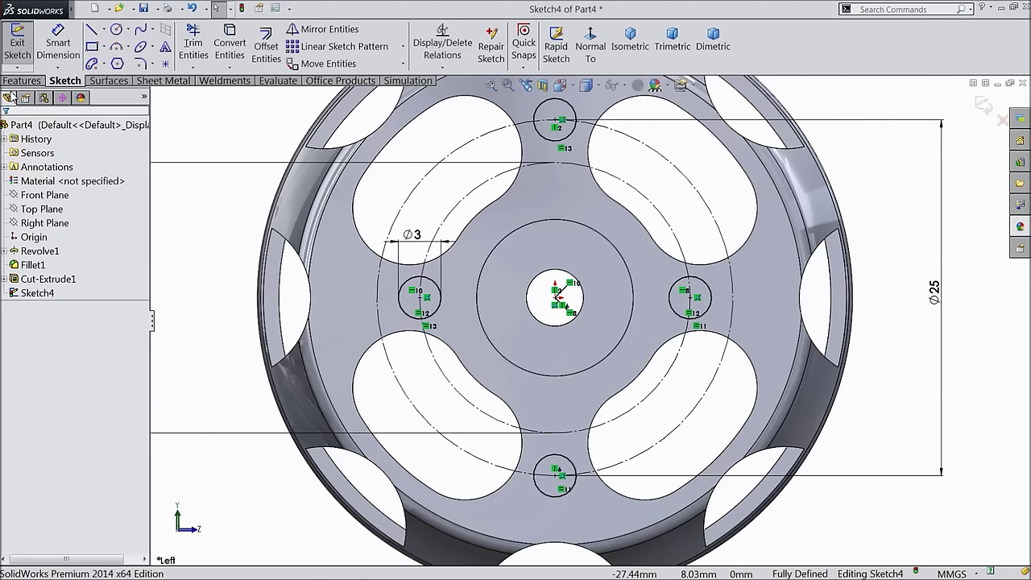
Step: Cut-extrude the four hole circles through the wheel with the Through All end condition
left_click(20, 80)
left_click(211, 50)
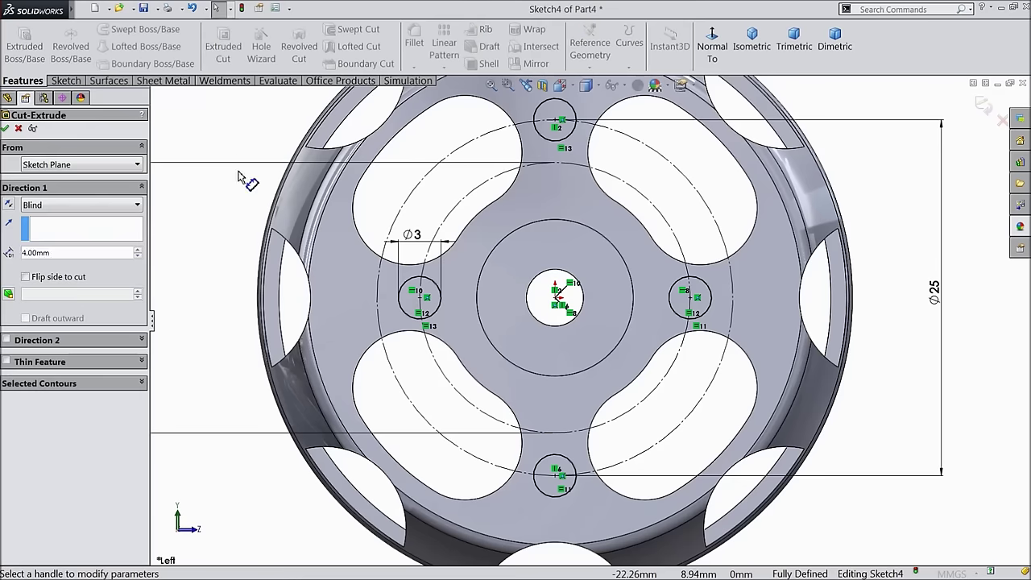
left_click(63, 206)
left_click(65, 232)
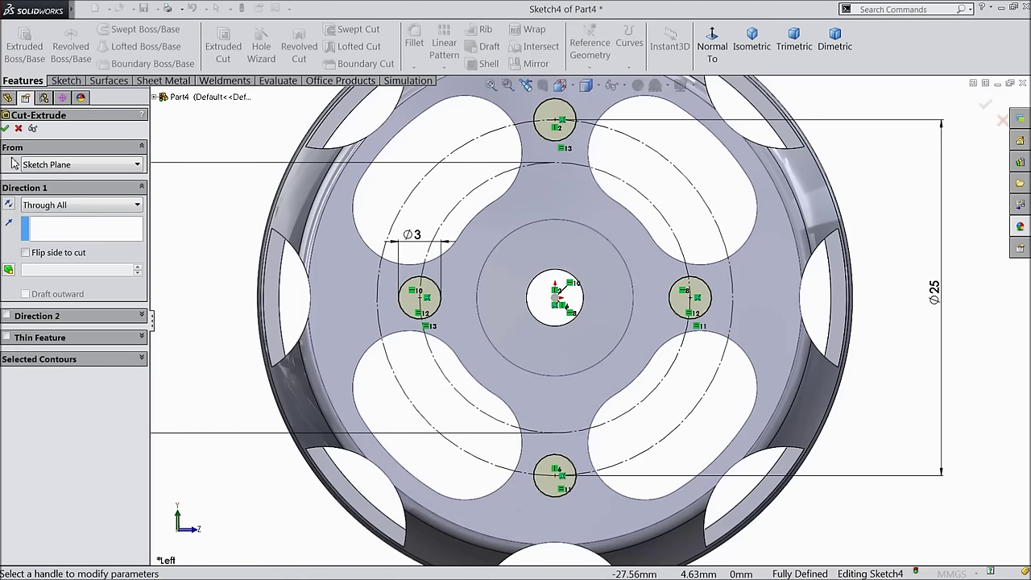
left_click(7, 128)
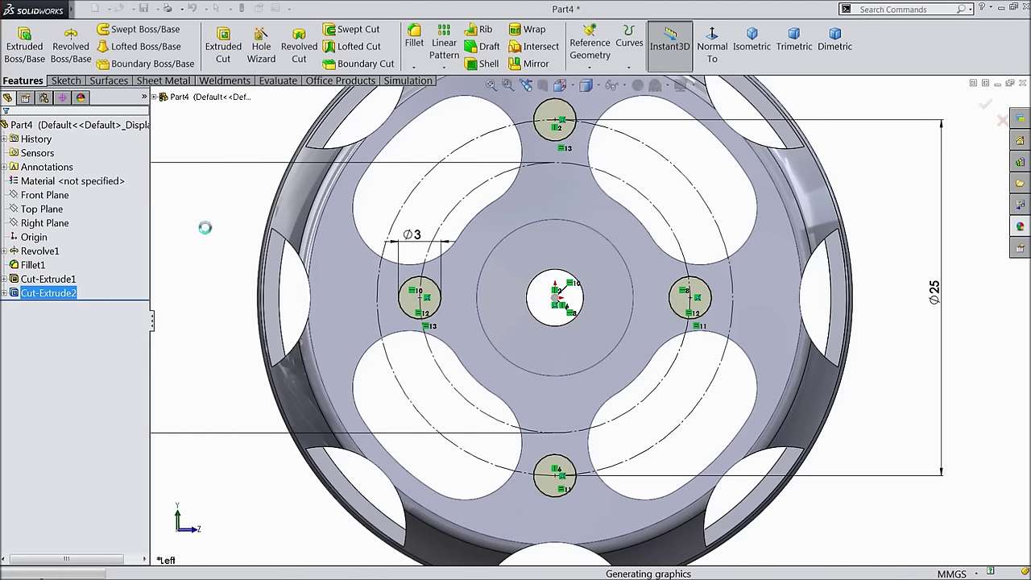
left_click(218, 266)
Step: Apply the cast aluminum appearance to the whole wheel part
key("f")
middle_click_drag(231, 298, 214, 391)
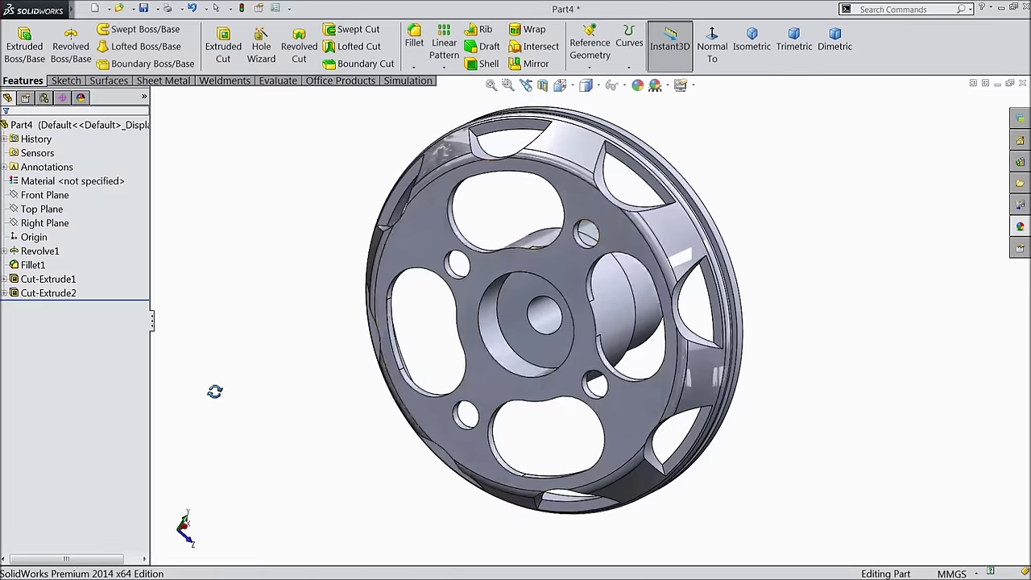
left_click(1024, 229)
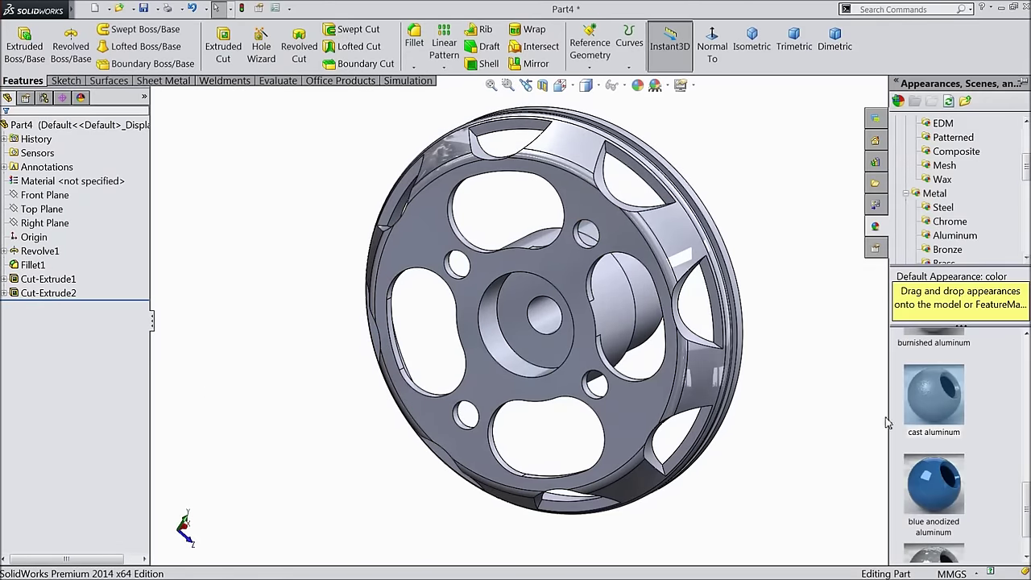
mouse_move(794, 361)
middle_mouse_down()
mouse_move(808, 233)
mouse_move(691, 334)
mouse_move(745, 361)
mouse_move(834, 369)
middle_mouse_up()
scroll(769, 258, "down", 6)
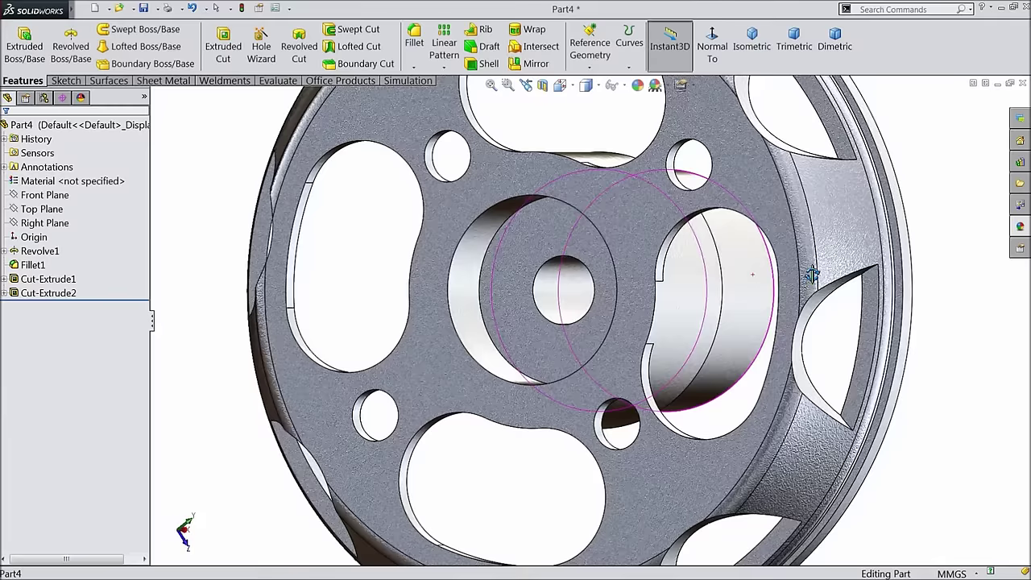
Step: Inspect the wheel from the side, set it to the isometric view and start saving the part
middle_click_drag(812, 275, 545, 295)
scroll(763, 339, "up", 5)
scroll(730, 266, "down", 3)
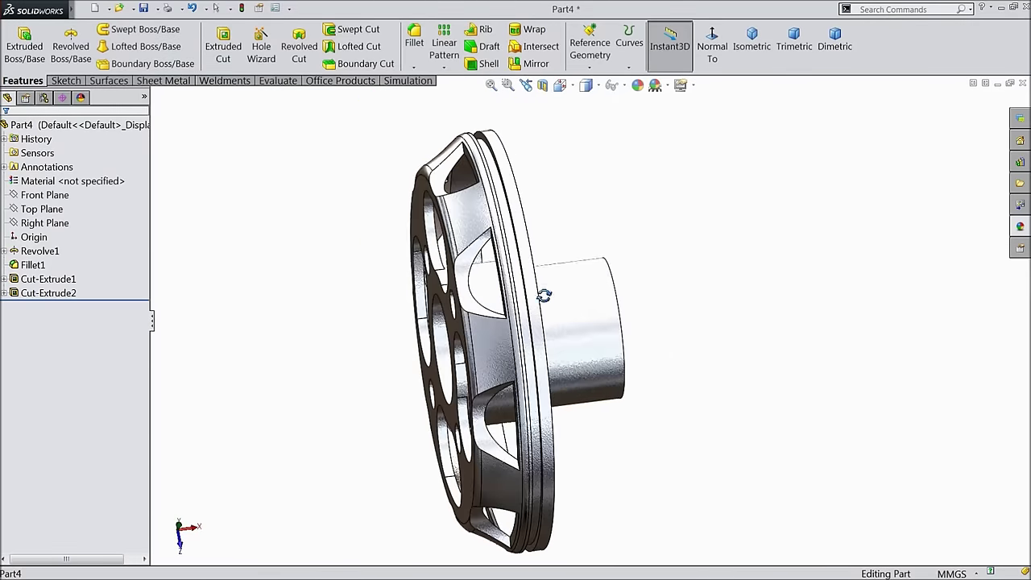
left_click(742, 50)
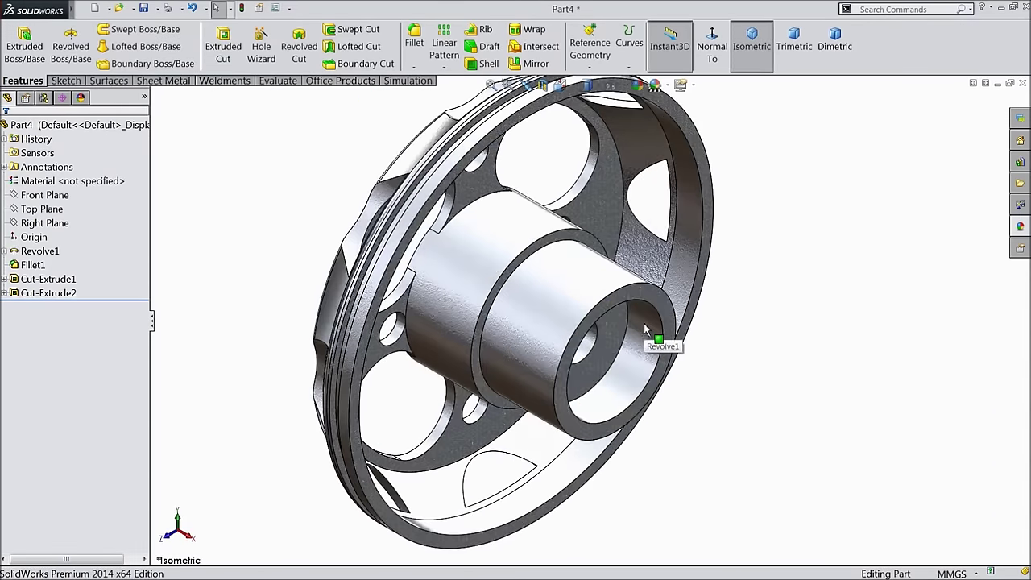
left_click(144, 9)
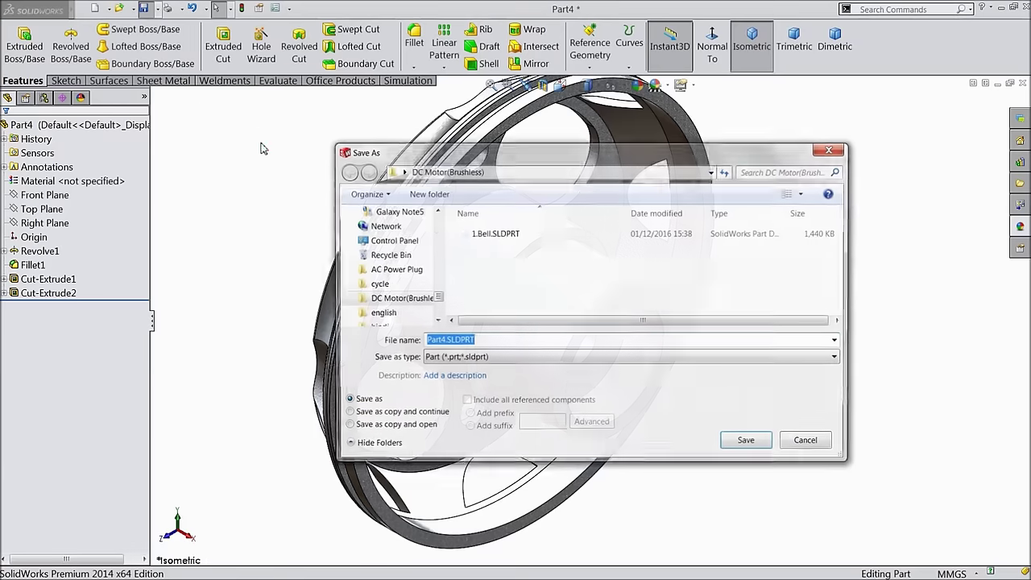
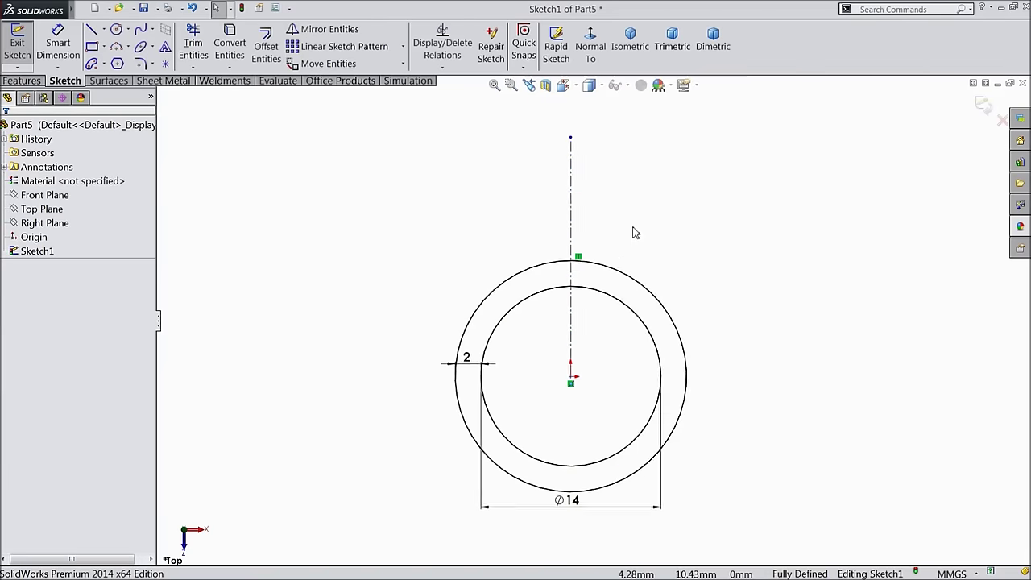
Step: Sketch a centerpoint arc about the origin above the two circles, with a radius of about 20.4 mm and spanning about 45°
left_click(130, 48)
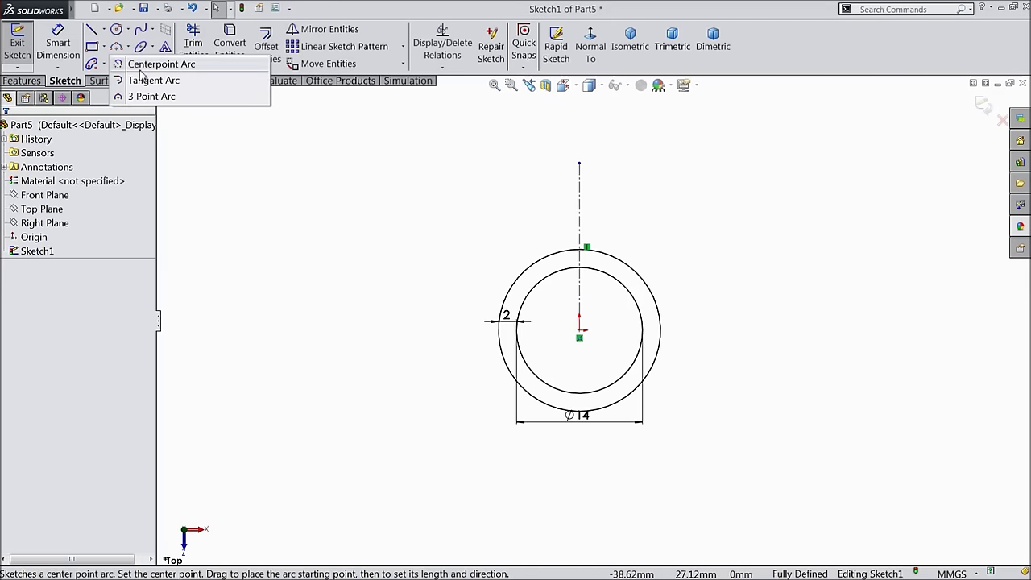
left_click(146, 68)
left_click(580, 331)
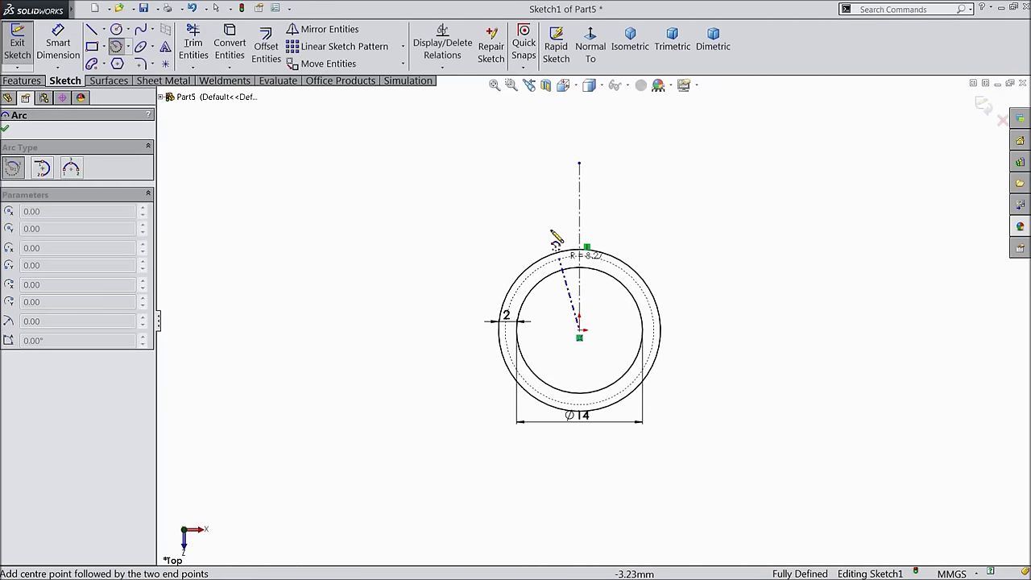
left_click(505, 164)
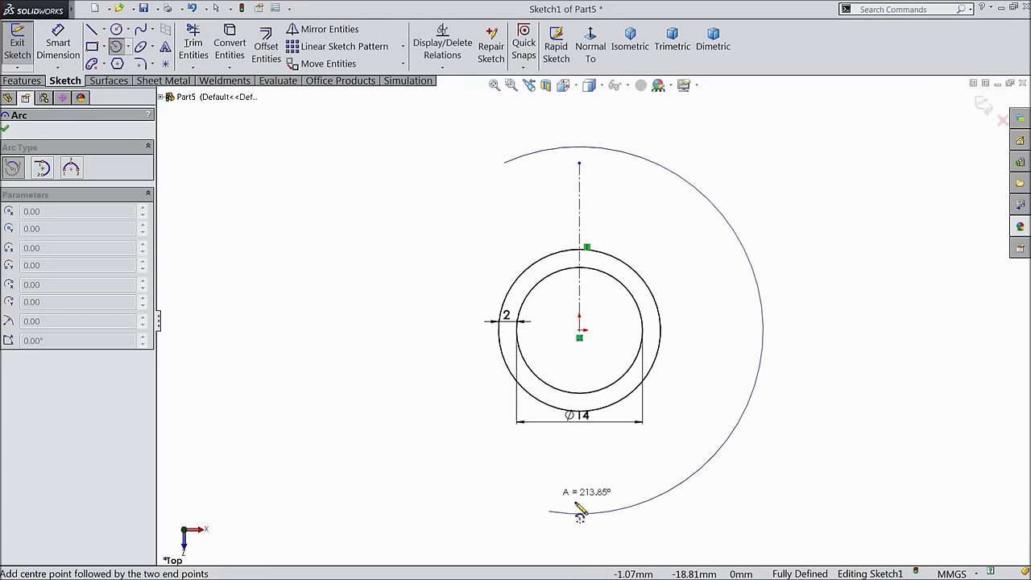
left_click(644, 159)
right_click(666, 104)
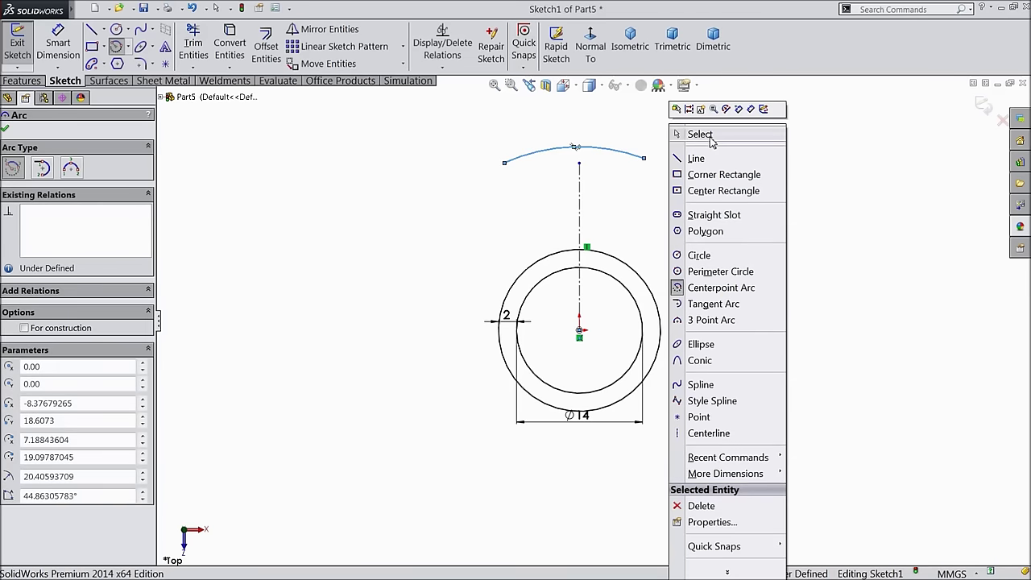
left_click(693, 134)
Step: Make the two endpoints of the arc symmetric about the vertical centerline
scroll(606, 208, "down", 2)
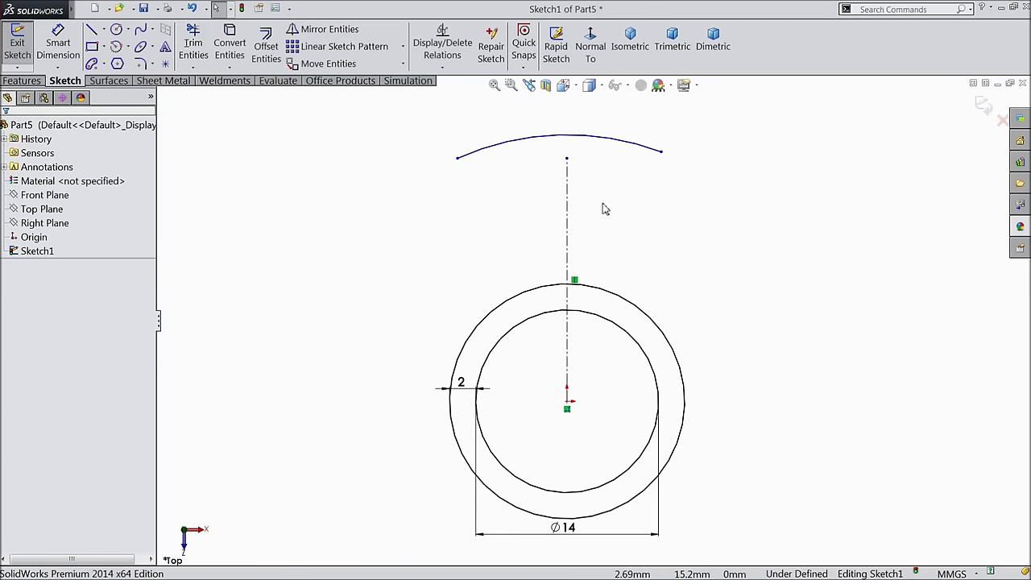
left_click(458, 159)
left_click(661, 152, "ctrl")
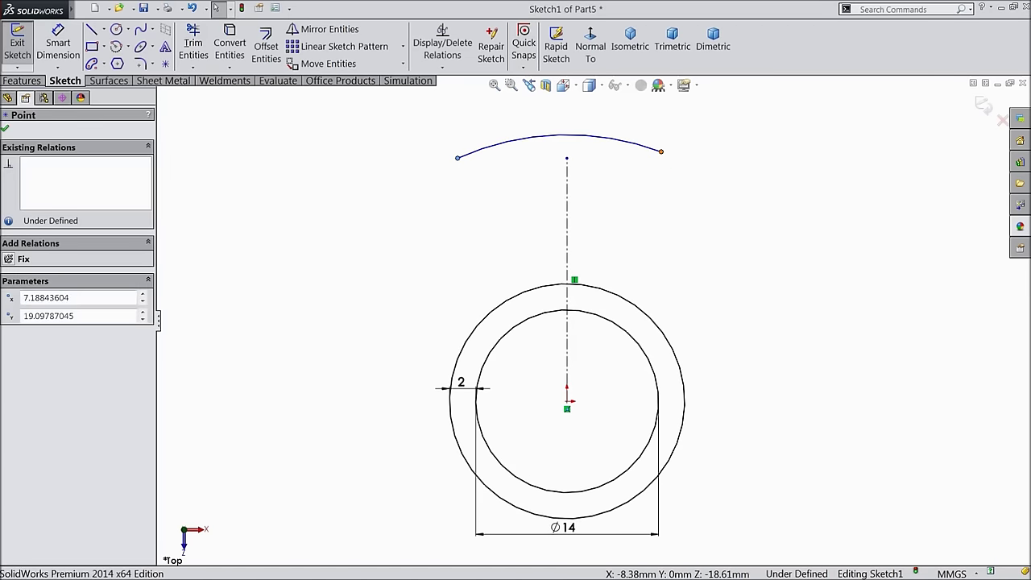
left_click(567, 192, "ctrl")
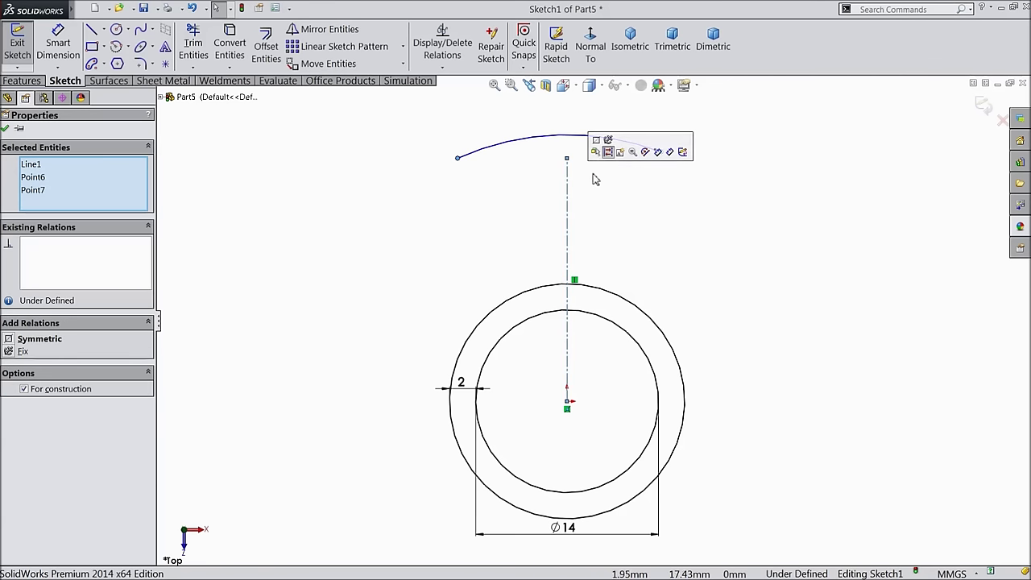
left_click(596, 145)
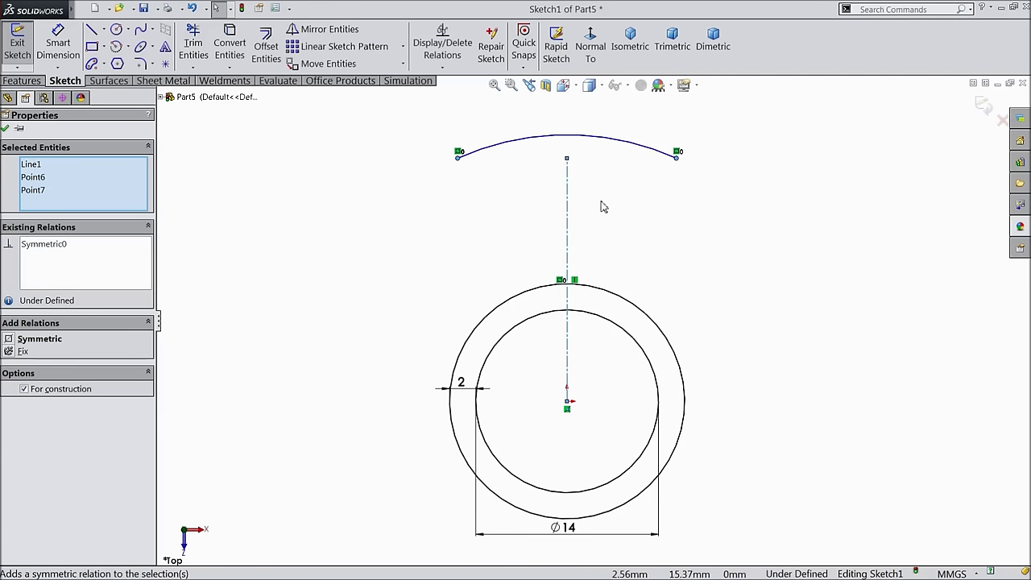
Step: Dimension the arc above the circles with a radius of 18 mm
left_click(380, 108)
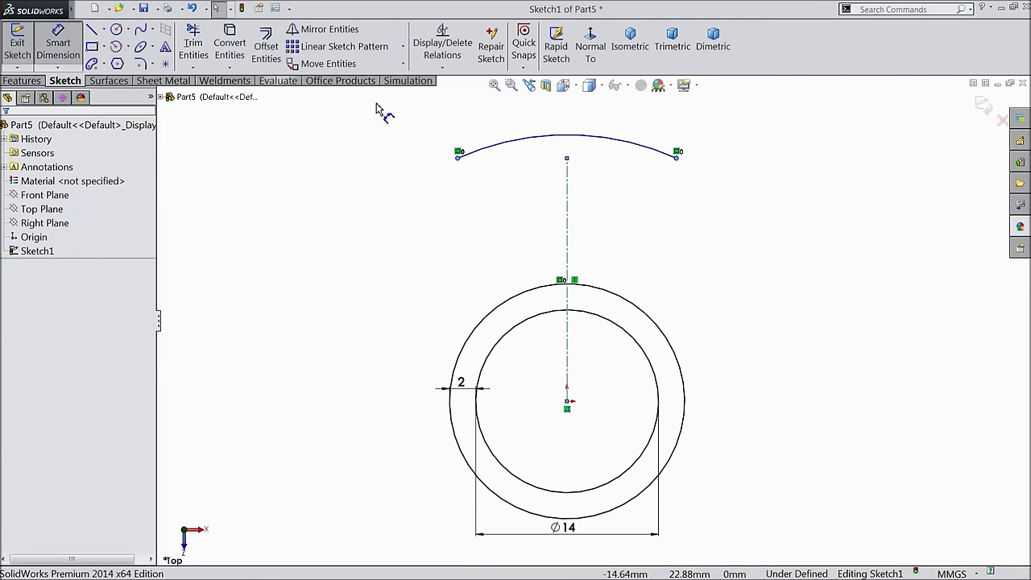
left_click(545, 142)
left_click(542, 101)
type("18")
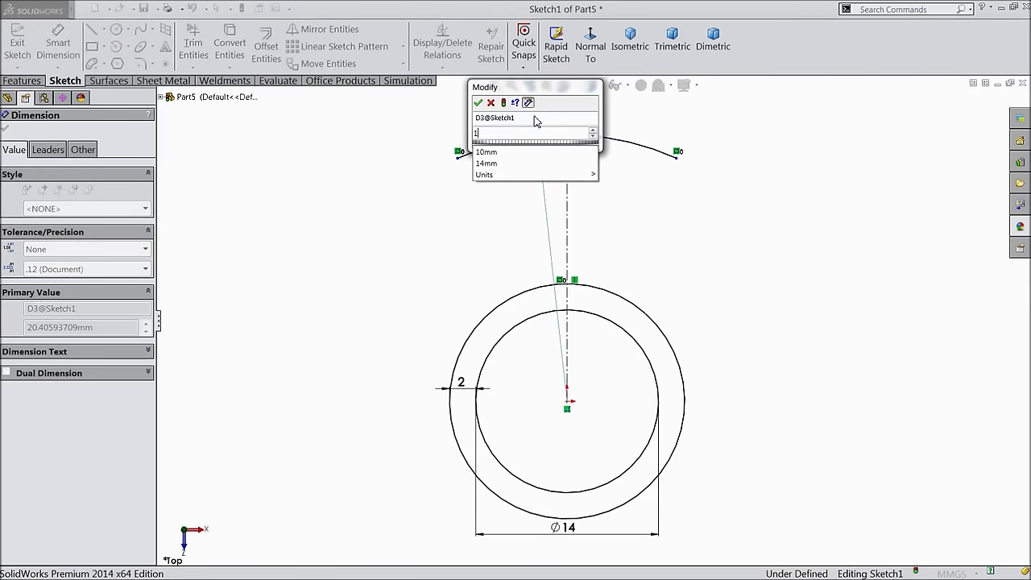
left_click(478, 103)
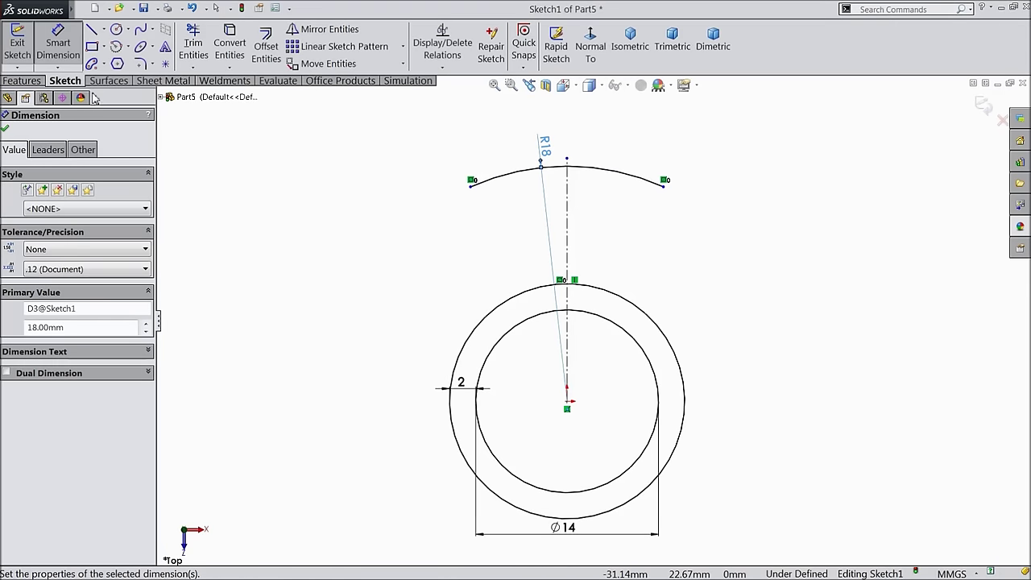
left_click(5, 129)
Step: Offset the 18 mm radius arc by 1 mm toward the circles
left_click(268, 54)
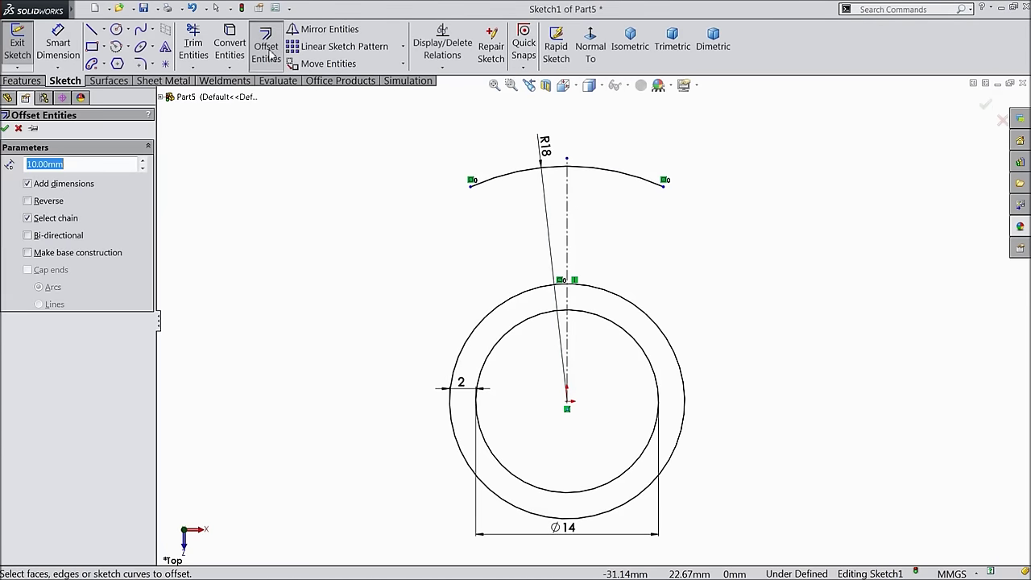
type("1")
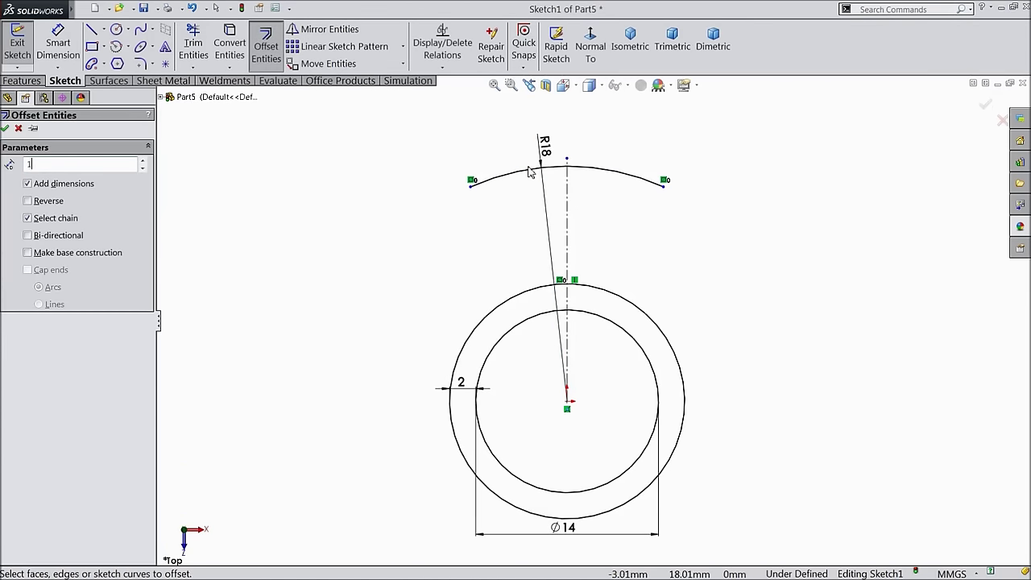
left_click(537, 170)
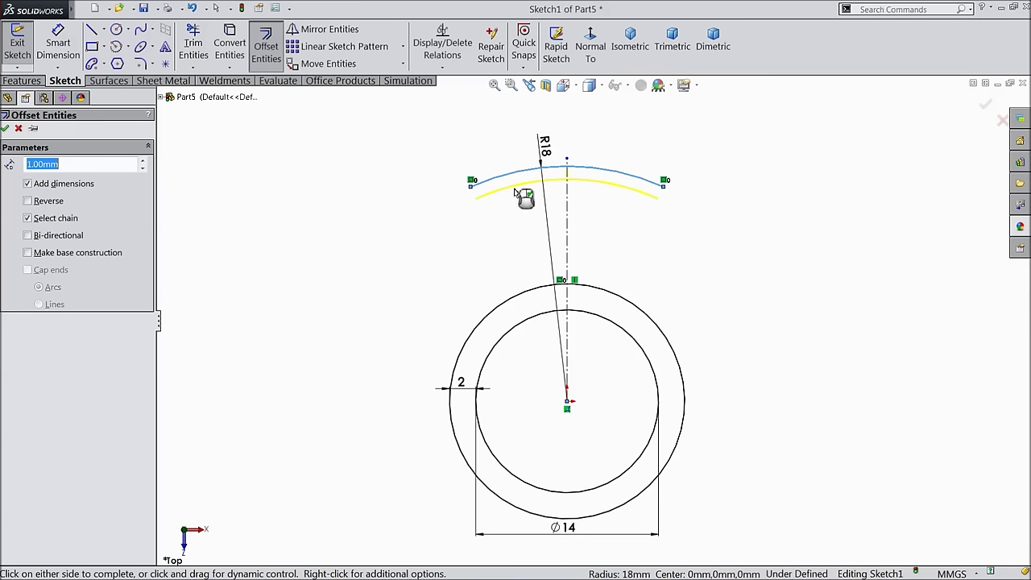
left_click(5, 129)
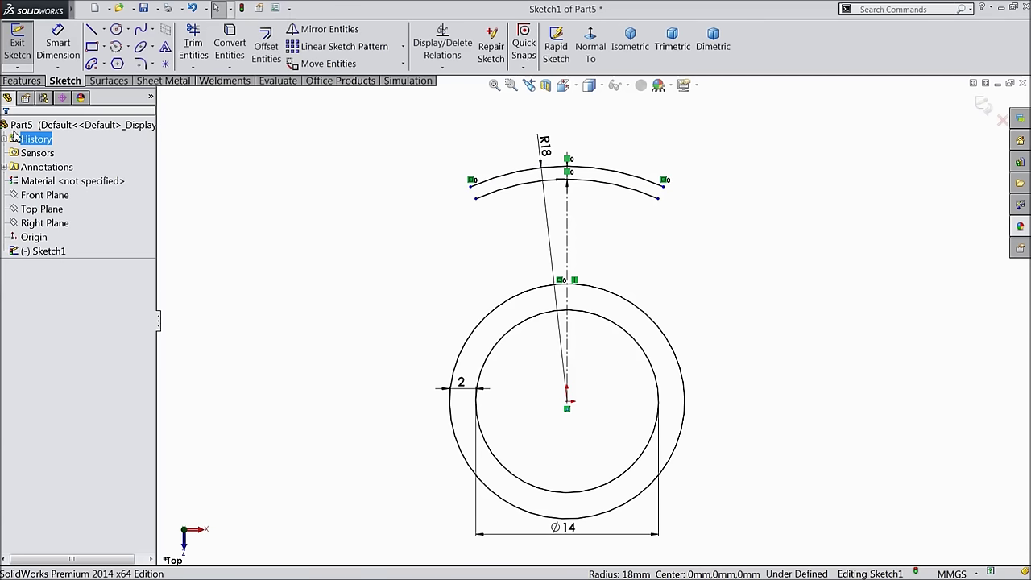
Step: Close both ends of the two parallel arcs with short straight lines
left_click(94, 30)
left_click(476, 197)
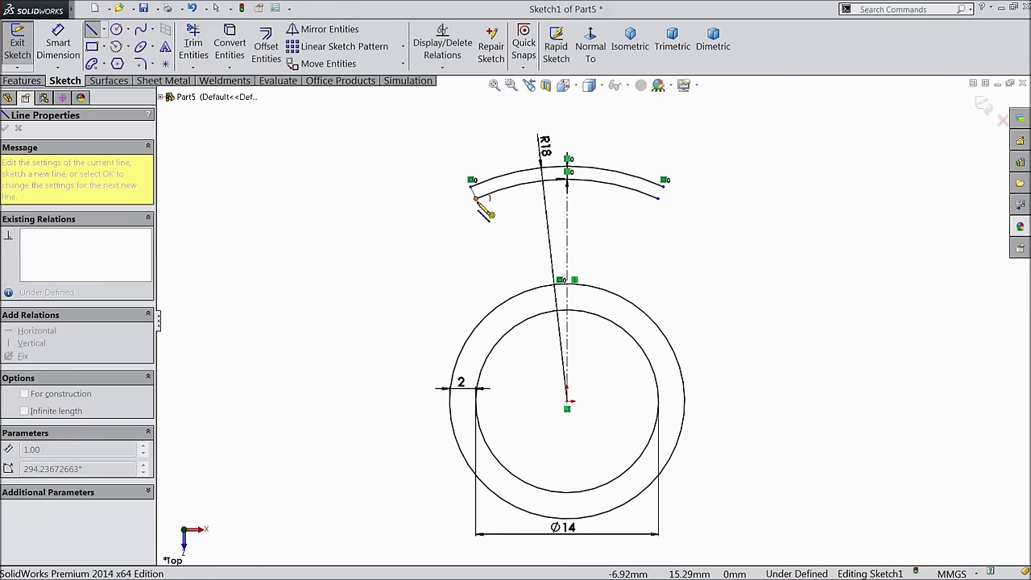
left_click(664, 186)
left_click(660, 200)
double_click(663, 203)
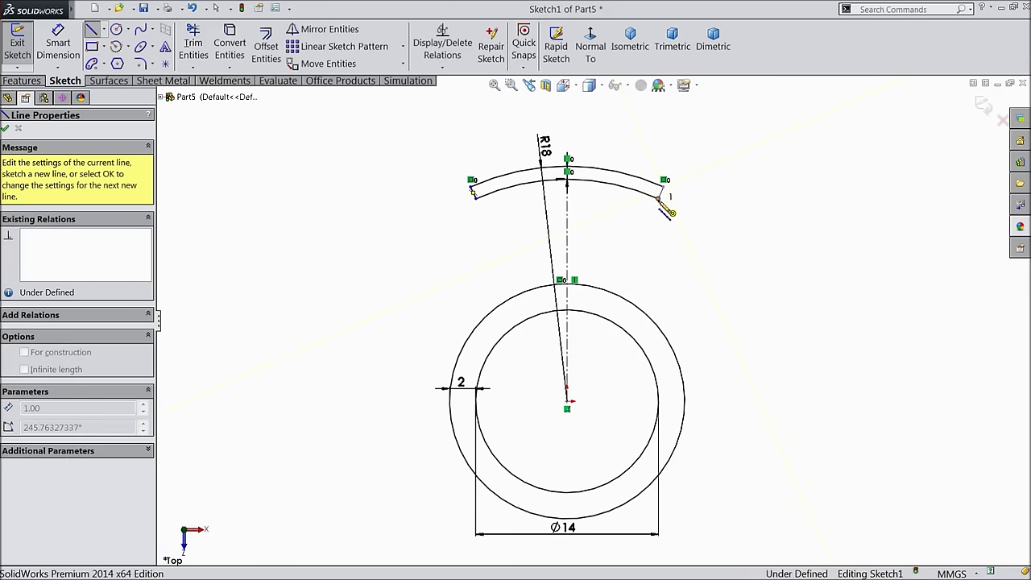
left_click(6, 130)
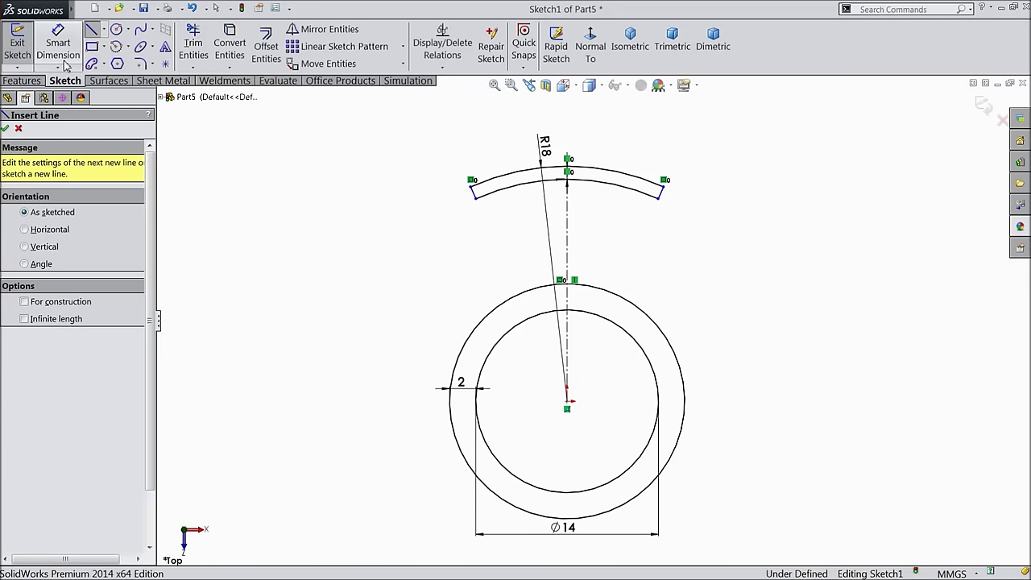
Step: Sketch a vertical line about 8 mm long from the inner arc to the outer circle, left of the centerline, and move the R18 dimension aside
left_click(558, 184)
left_click(564, 284)
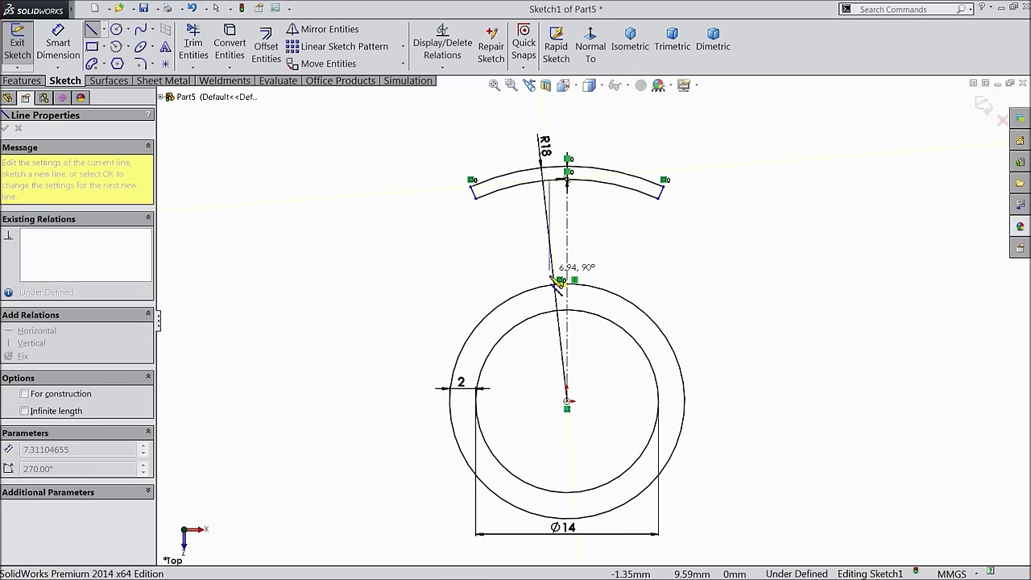
right_click(614, 242)
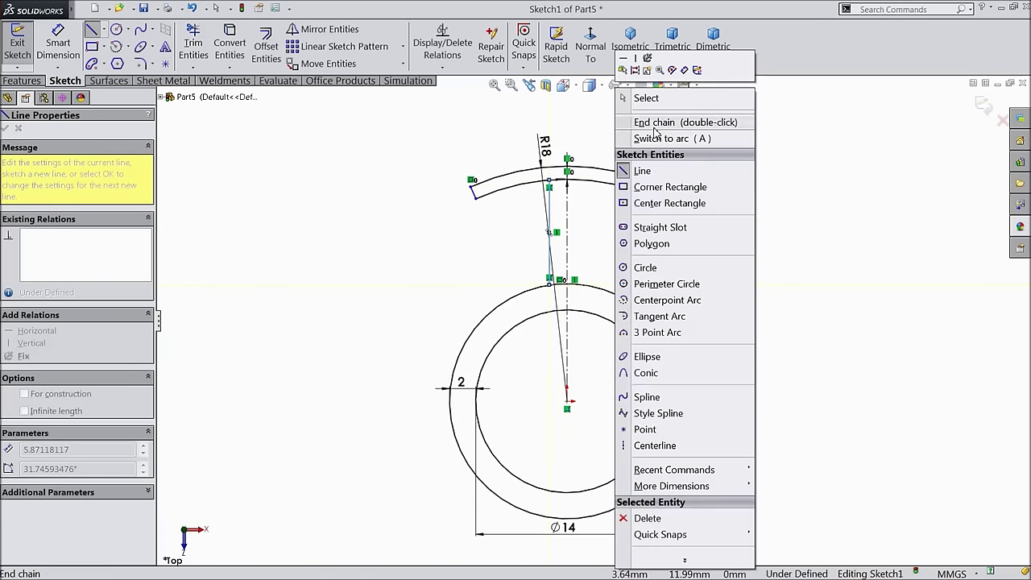
left_click(645, 97)
left_click_drag(545, 147, 379, 203)
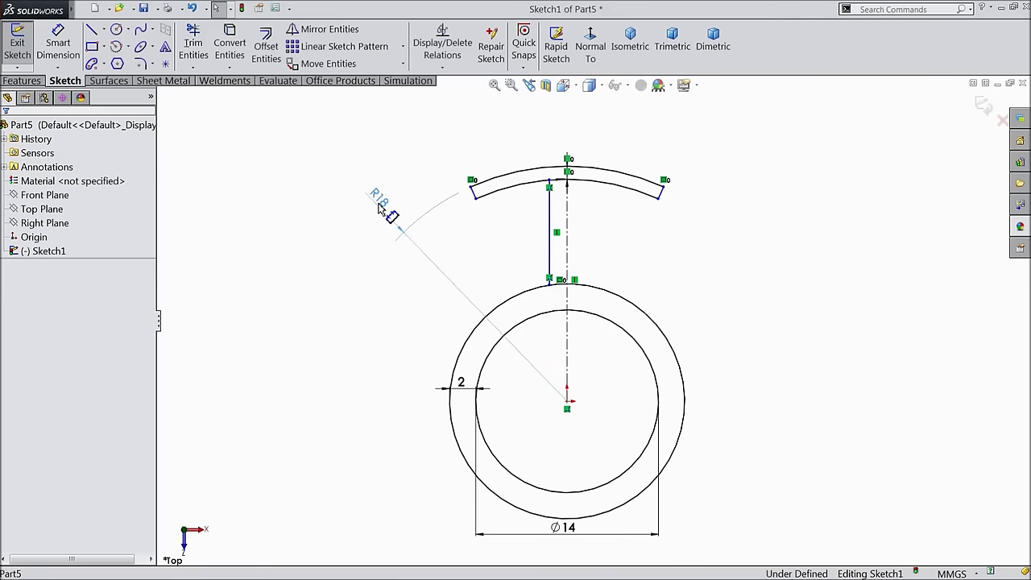
Step: Mirror the vertical line about the vertical centerline
scroll(603, 242, "down", 3)
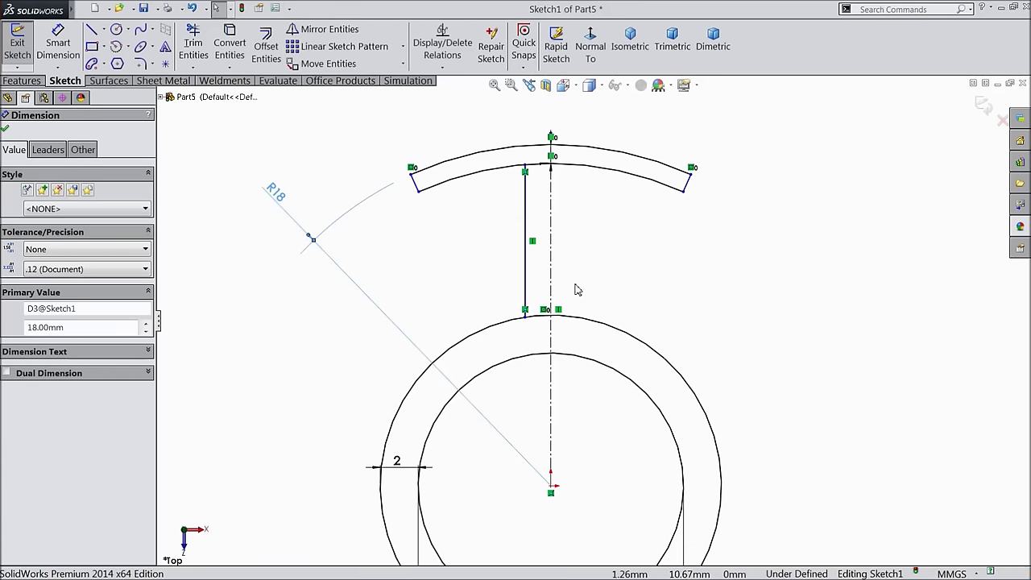
left_click(330, 32)
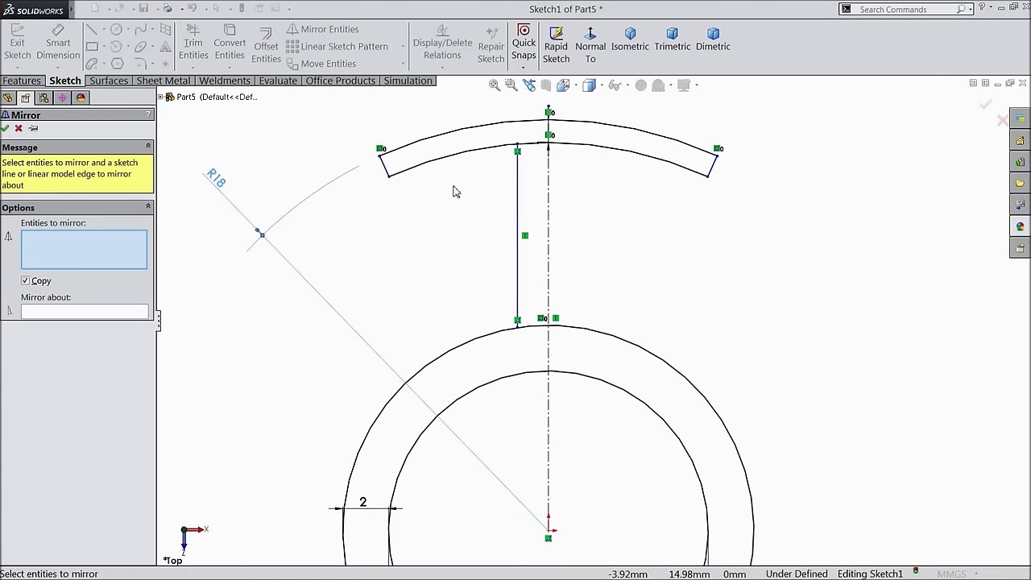
left_click(517, 206)
left_click(103, 312)
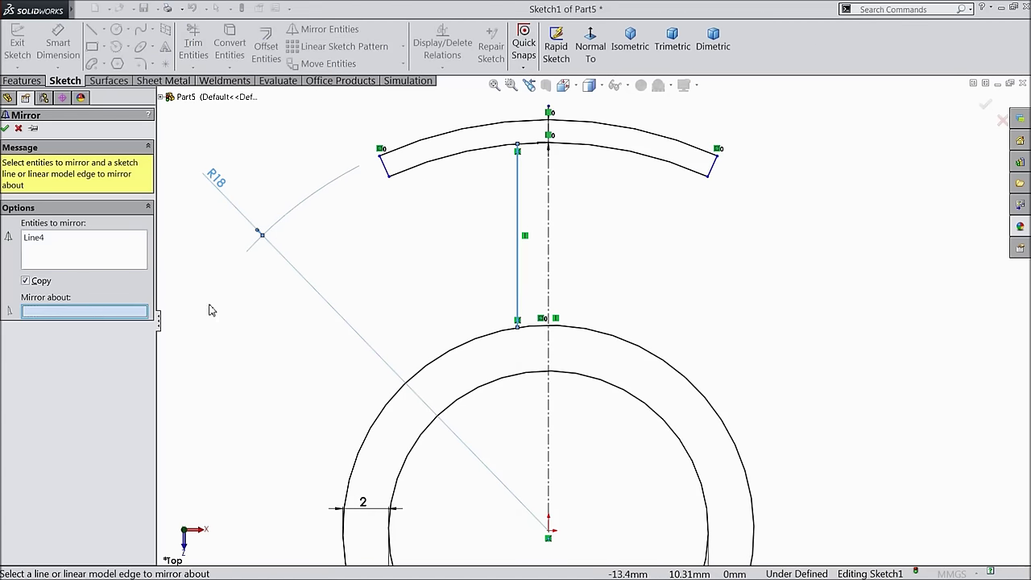
left_click(548, 216)
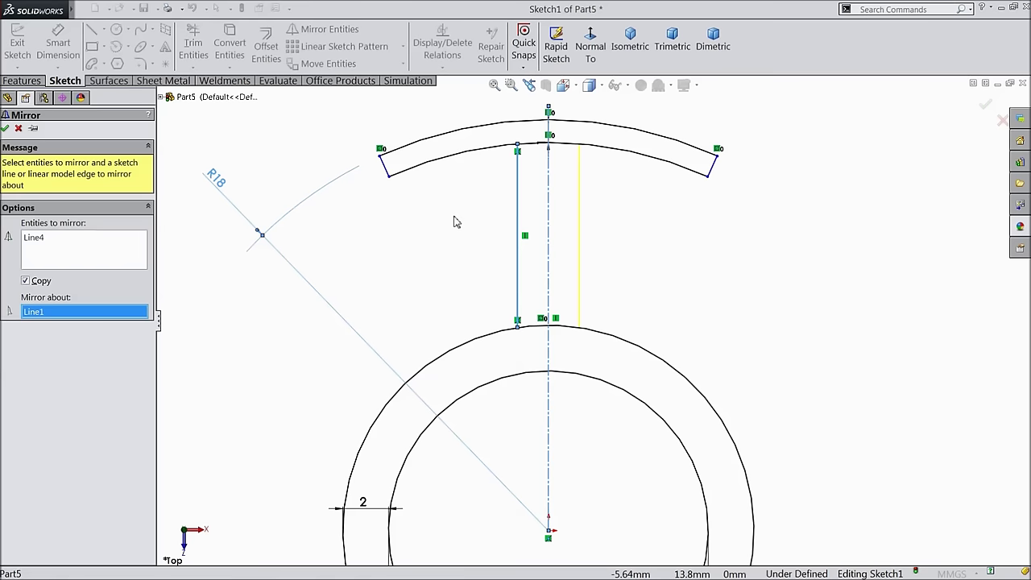
left_click(5, 128)
Step: Dimension the distance between the two vertical lines as 2 mm
left_click(58, 45)
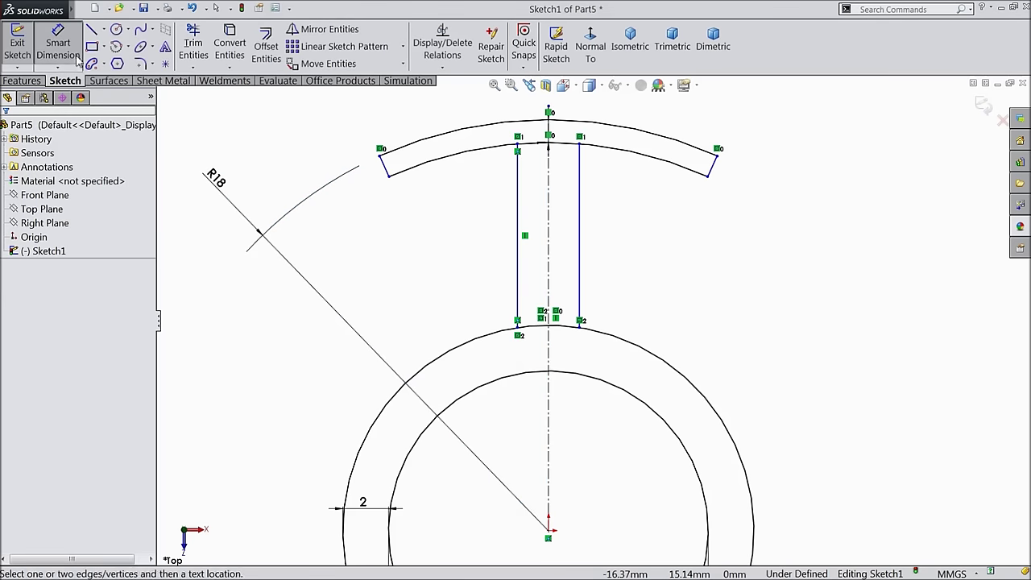
left_click(579, 228)
left_click(518, 217)
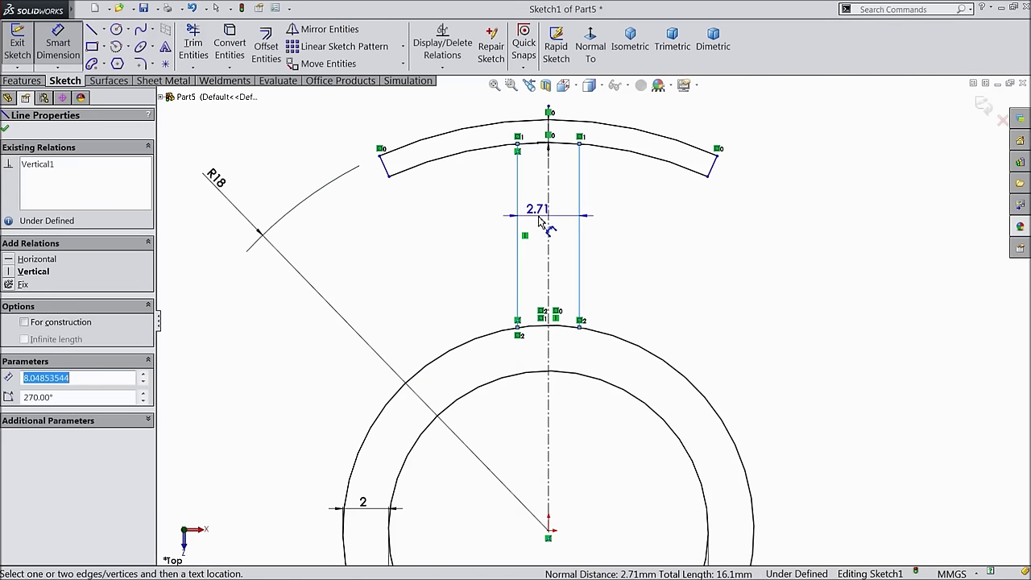
left_click(542, 223)
type("2")
key("Return")
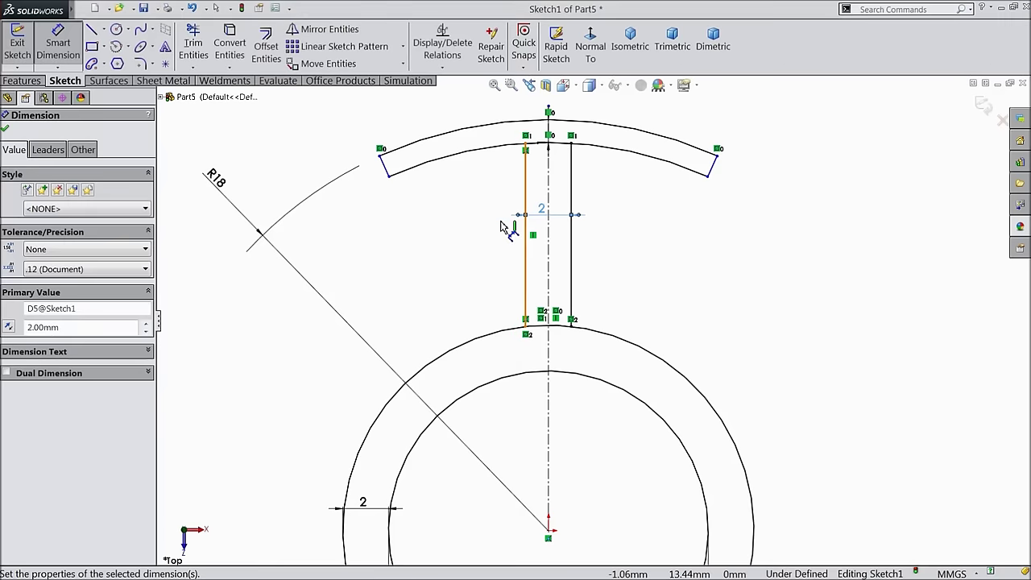
Step: Dimension the angle between the two end lines of the arc band as 20°
left_click(385, 171)
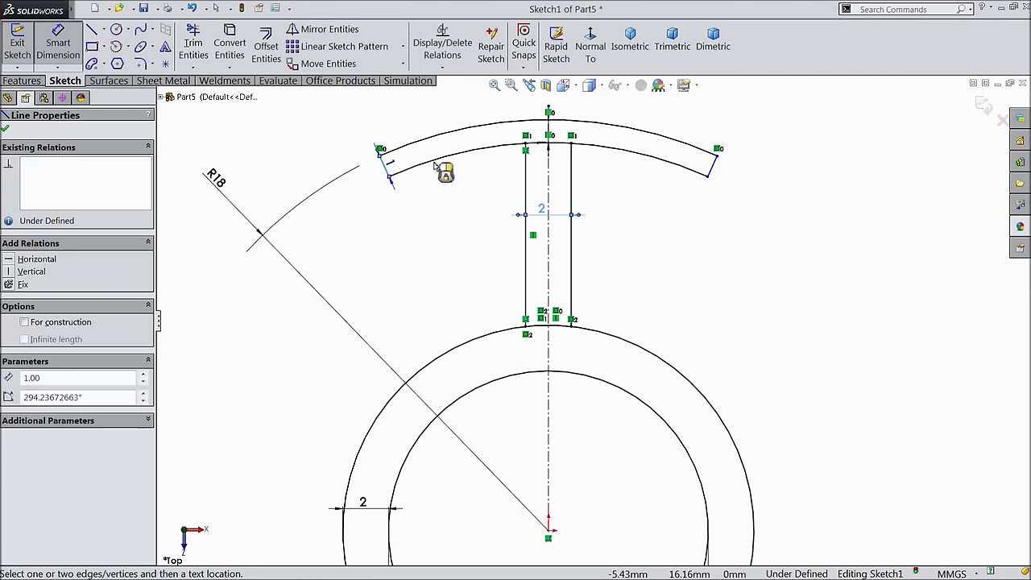
left_click(711, 172)
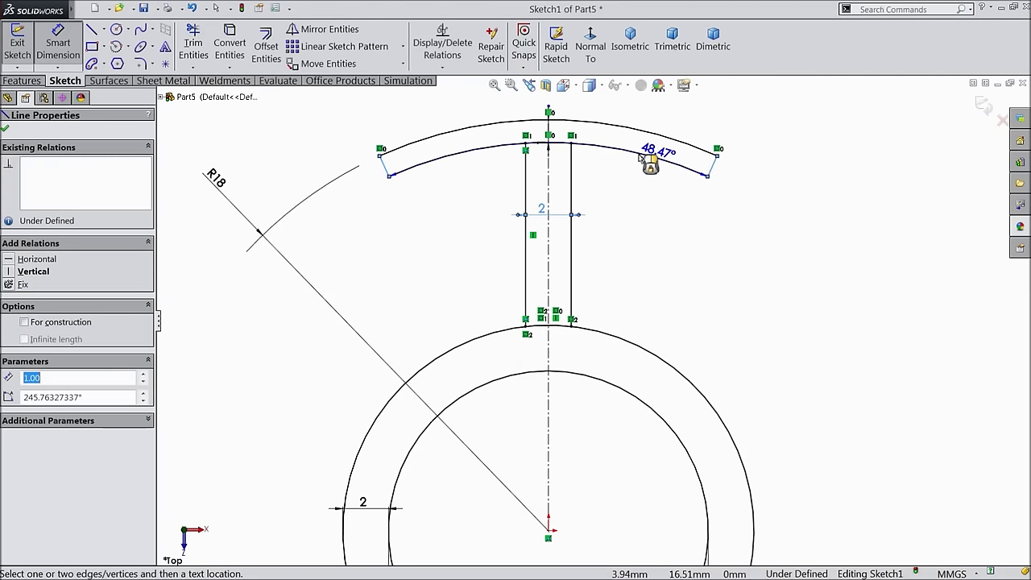
scroll(604, 153, "up", 2)
left_click(579, 130)
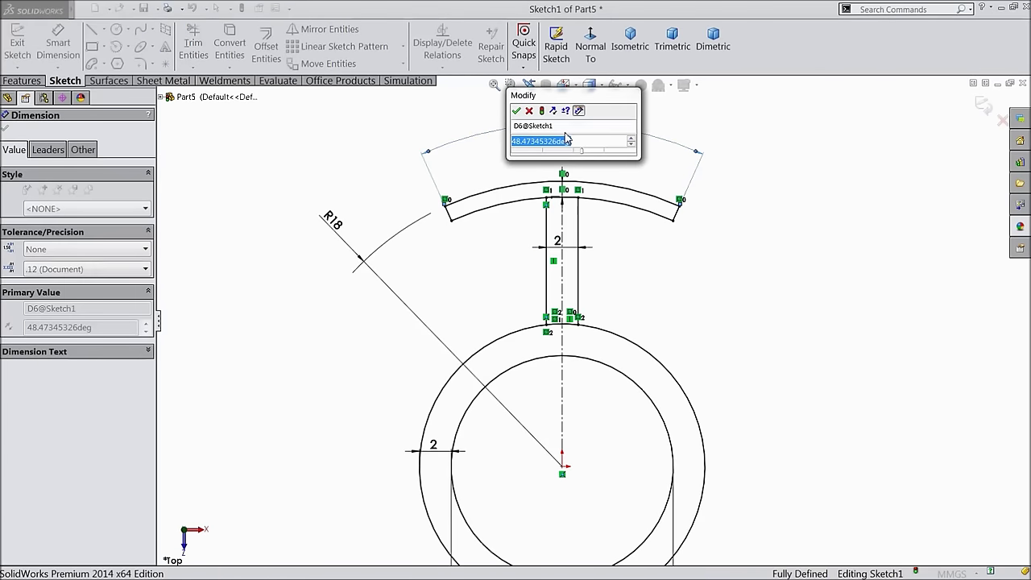
left_click(516, 108)
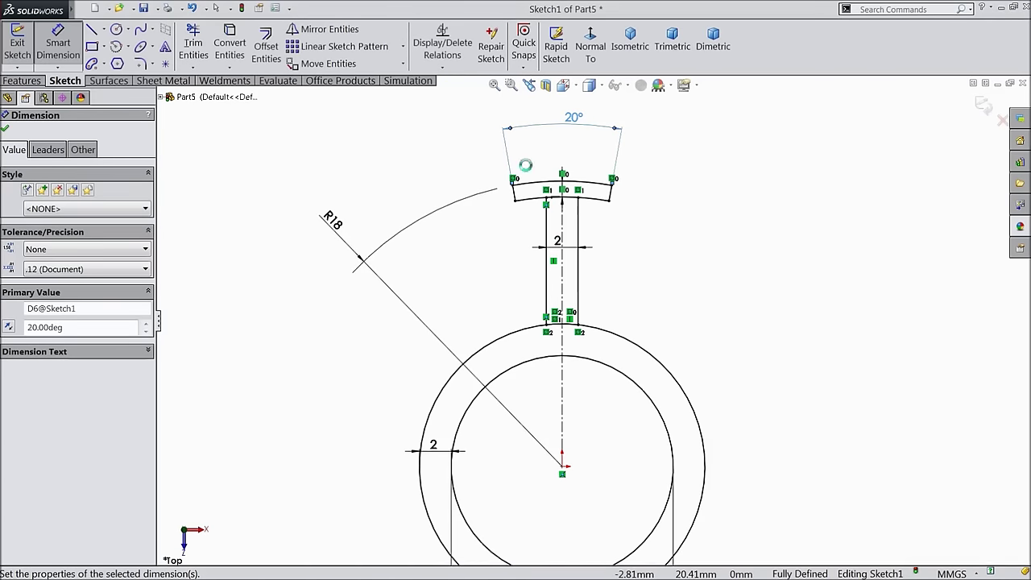
scroll(582, 246, "down", 5)
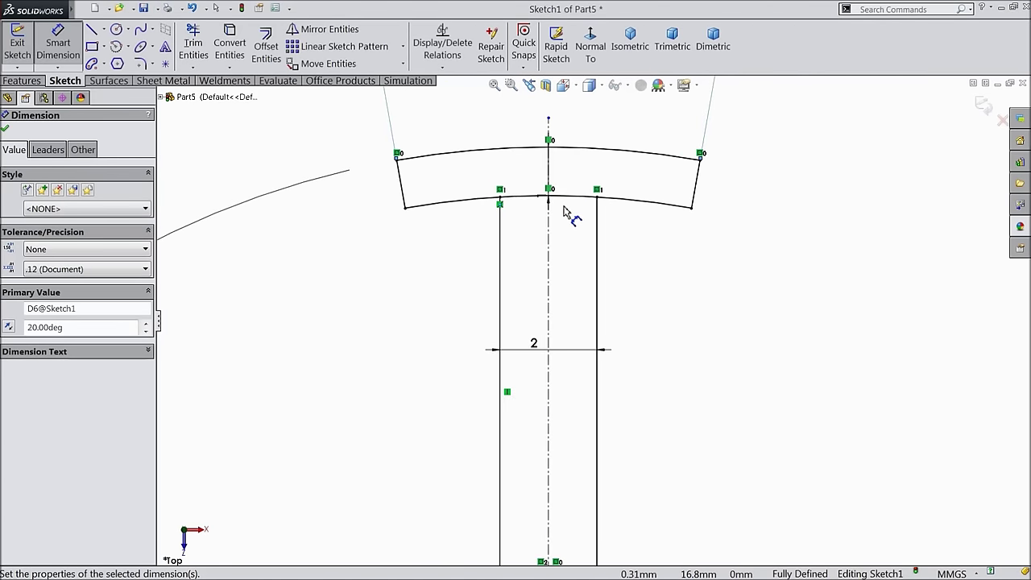
left_click(4, 132)
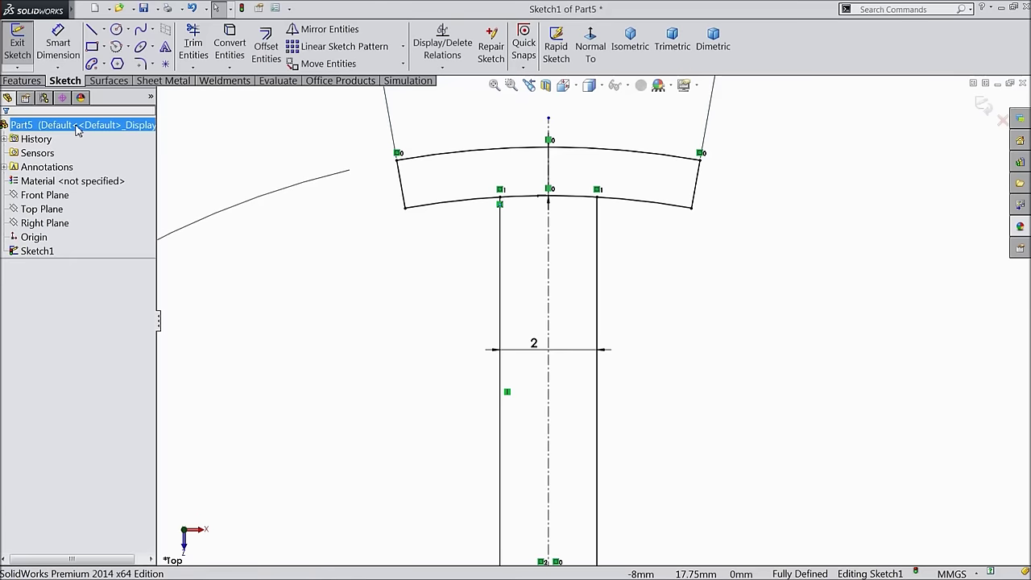
scroll(553, 202, "down", 1)
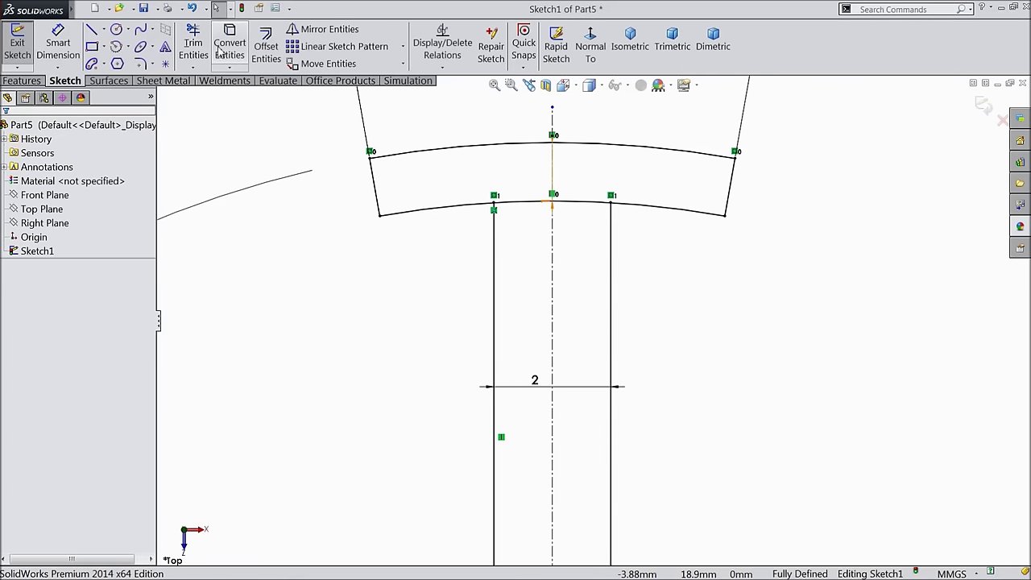
Step: Trim away the head's inner arc between the two vertical tooth lines, on both sides of the centerline
left_click(194, 45)
left_click(524, 207)
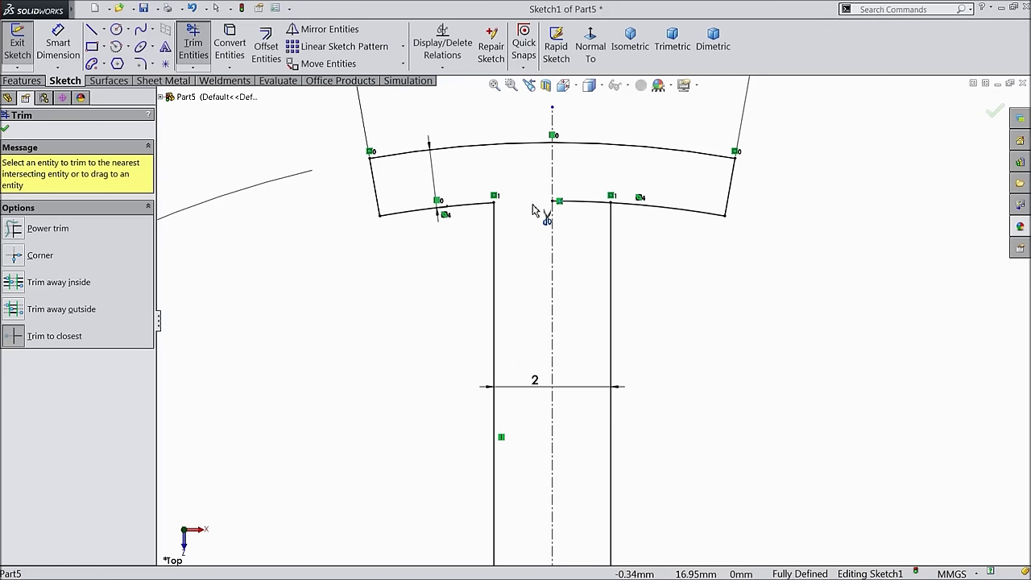
left_click(587, 209)
scroll(564, 214, "up", 3)
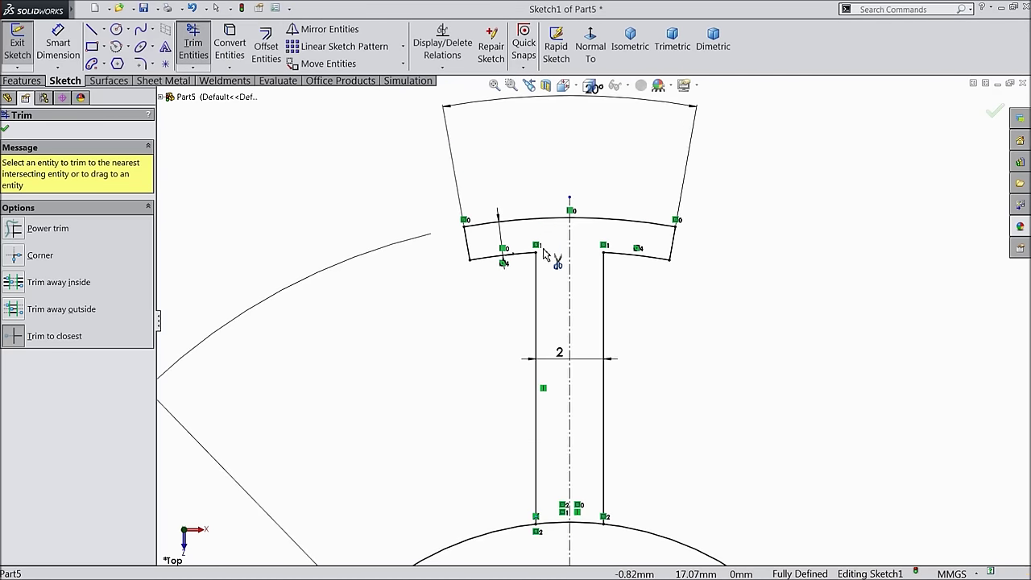
left_click(6, 131)
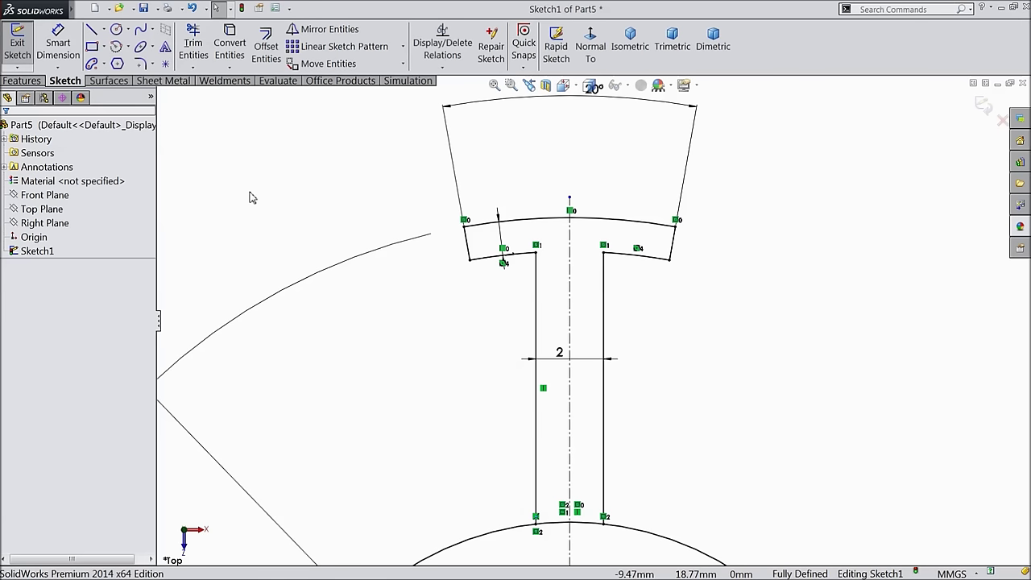
Step: Move the head's 1 mm thickness dimension clear of the profile and the Ø14 dimension farther below the ring
left_click(510, 267)
left_click(428, 269)
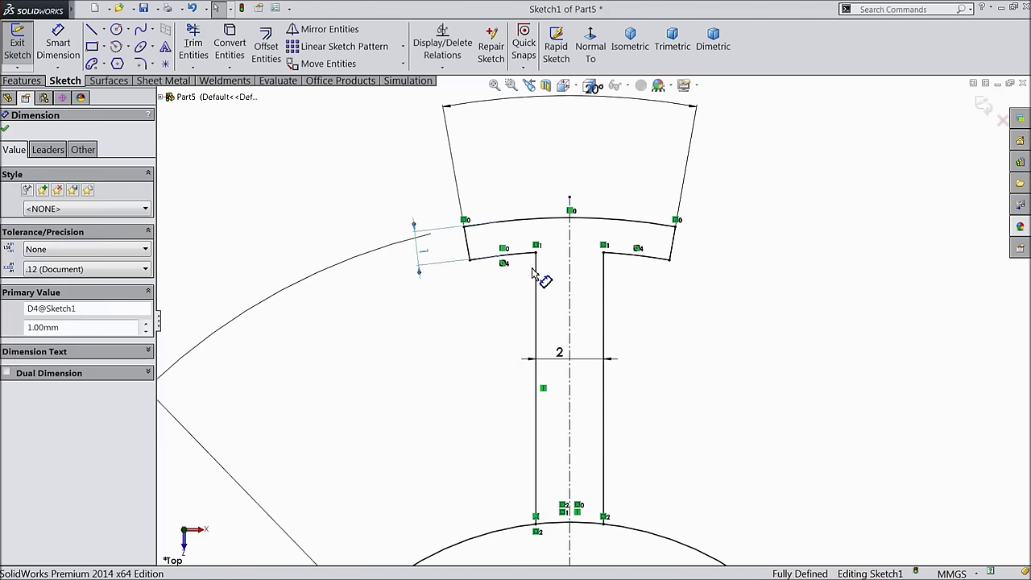
scroll(574, 310, "up", 3)
scroll(576, 310, "up", 2)
scroll(587, 484, "down", 2)
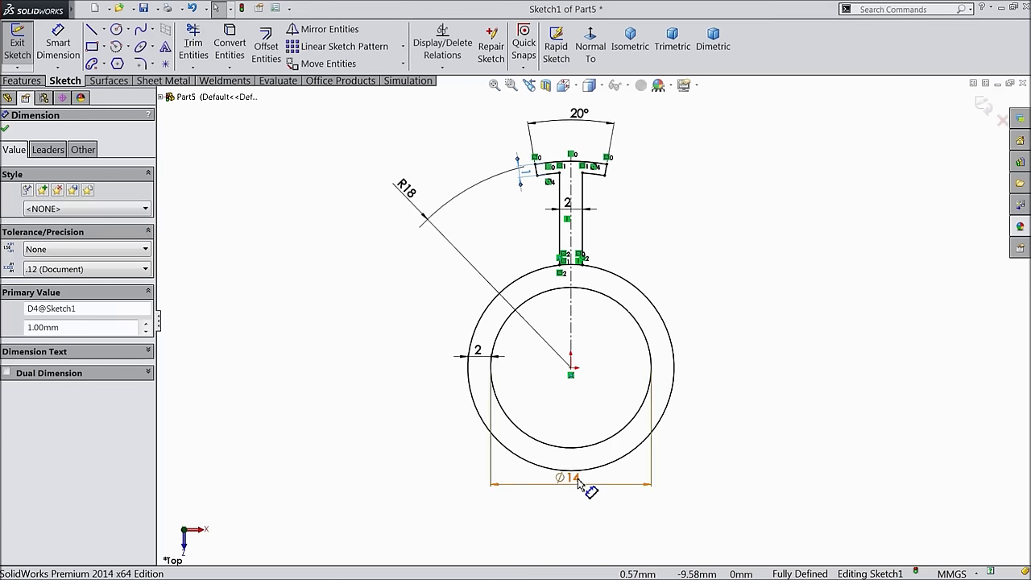
left_click(569, 506)
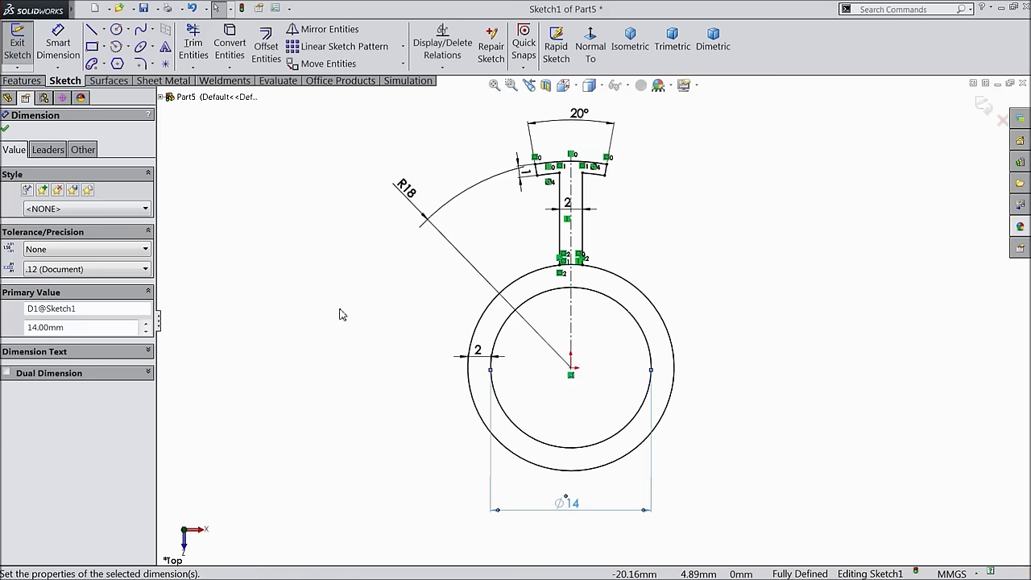
left_click(5, 130)
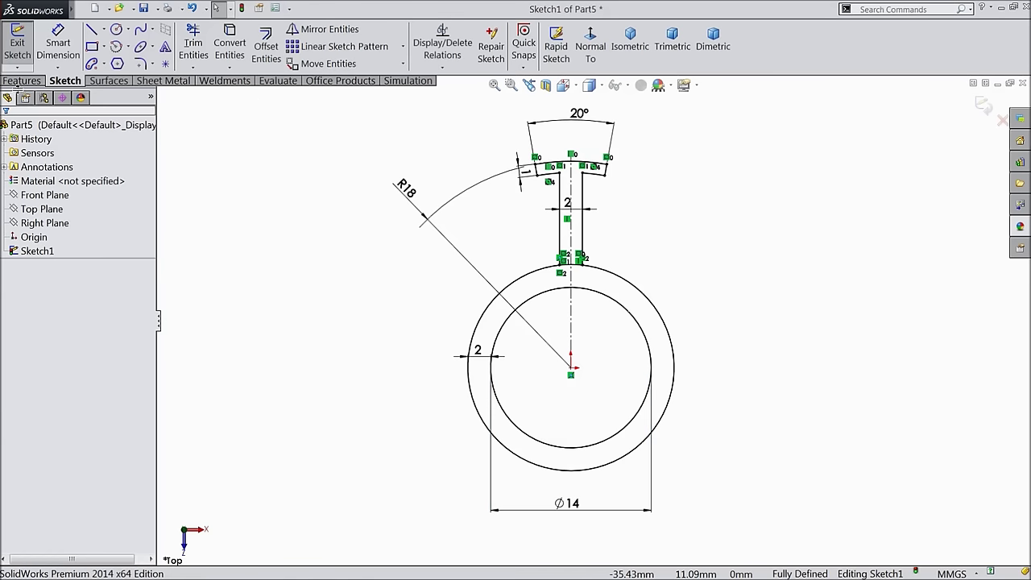
Step: Extrude only the ring region between the two circles to a blind depth of 8 mm
left_click(20, 80)
left_click(24, 44)
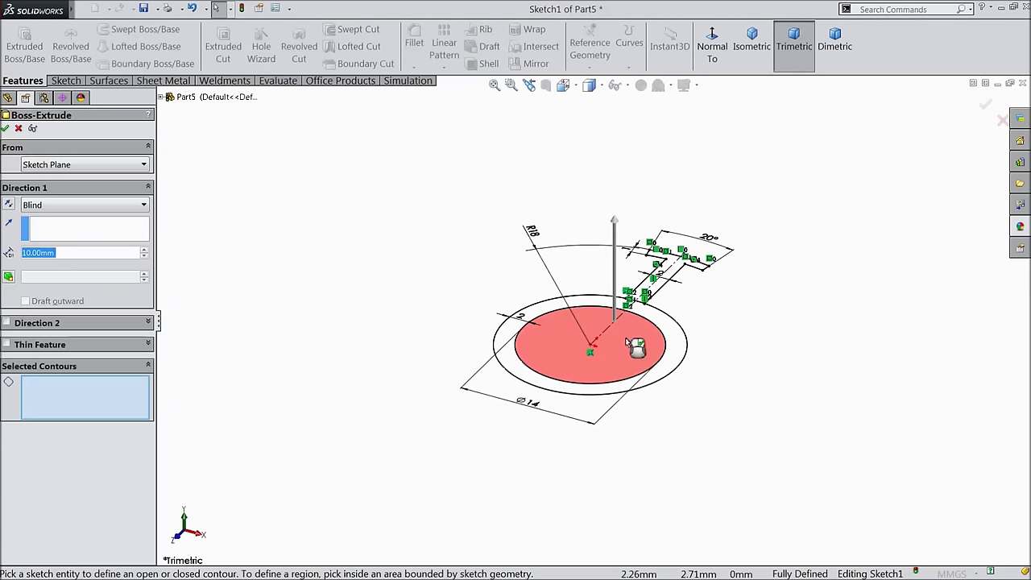
left_click(665, 376)
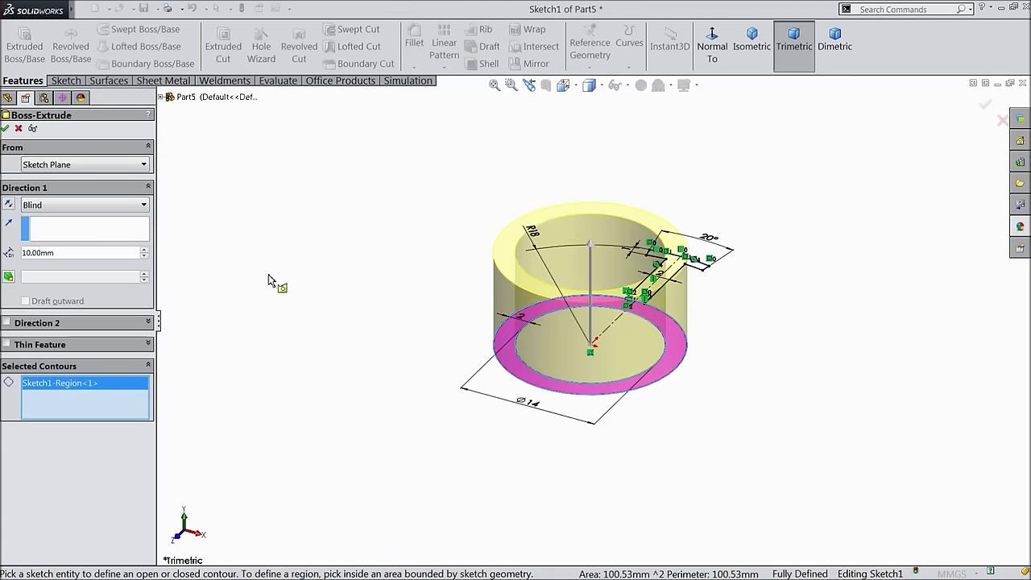
type("8")
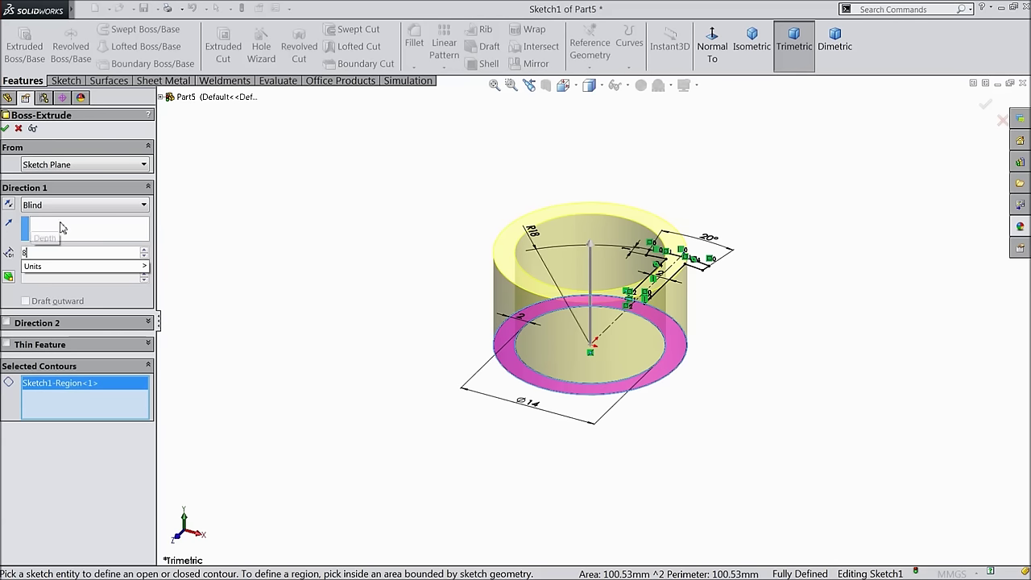
key("Return")
scroll(638, 269, "down", 2)
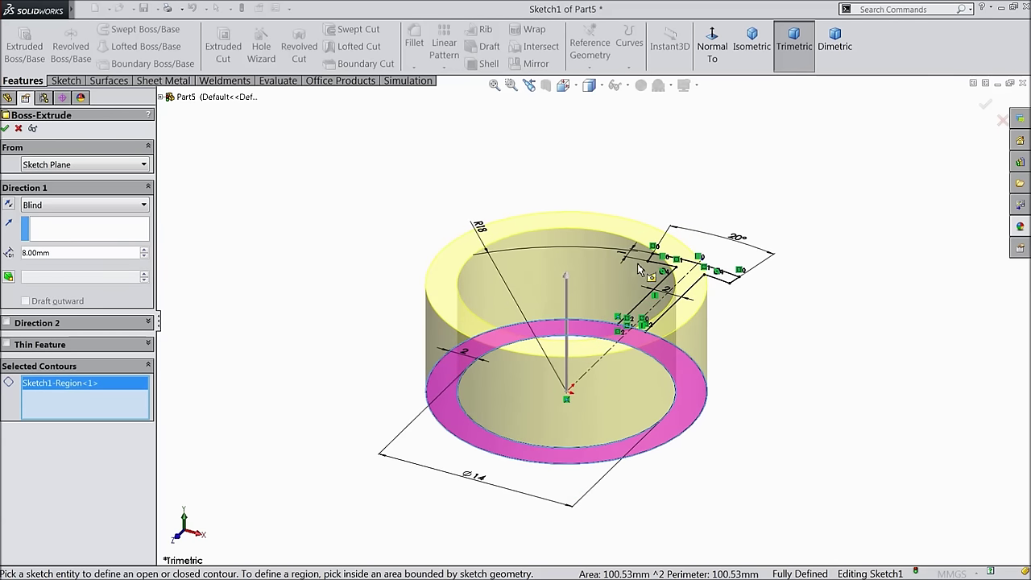
left_click(5, 129)
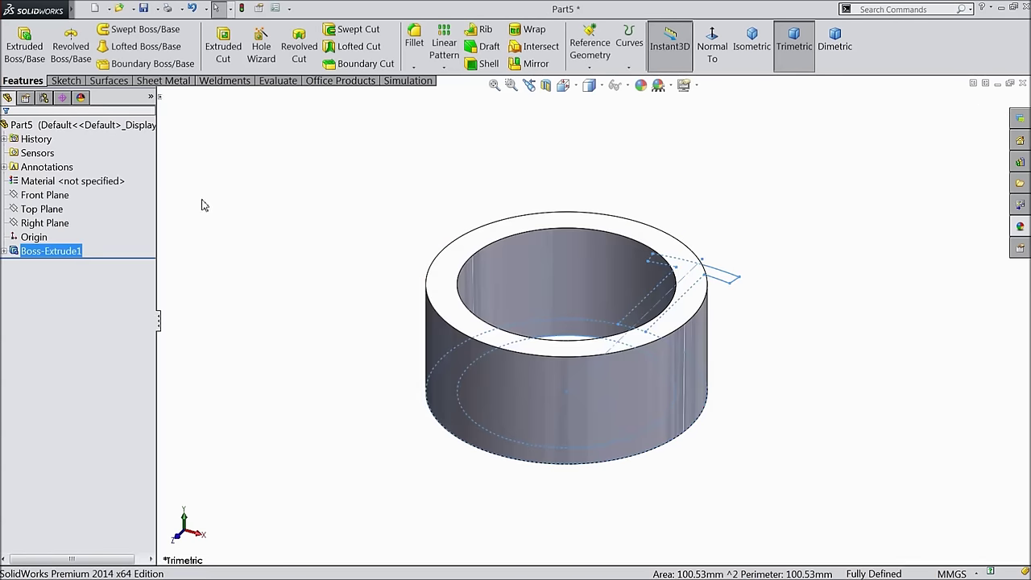
left_click(293, 240)
Step: Apply the aluminum powdercoat appearance from the painted finishes to the whole part
middle_click_drag(352, 234, 315, 244)
left_click(66, 127)
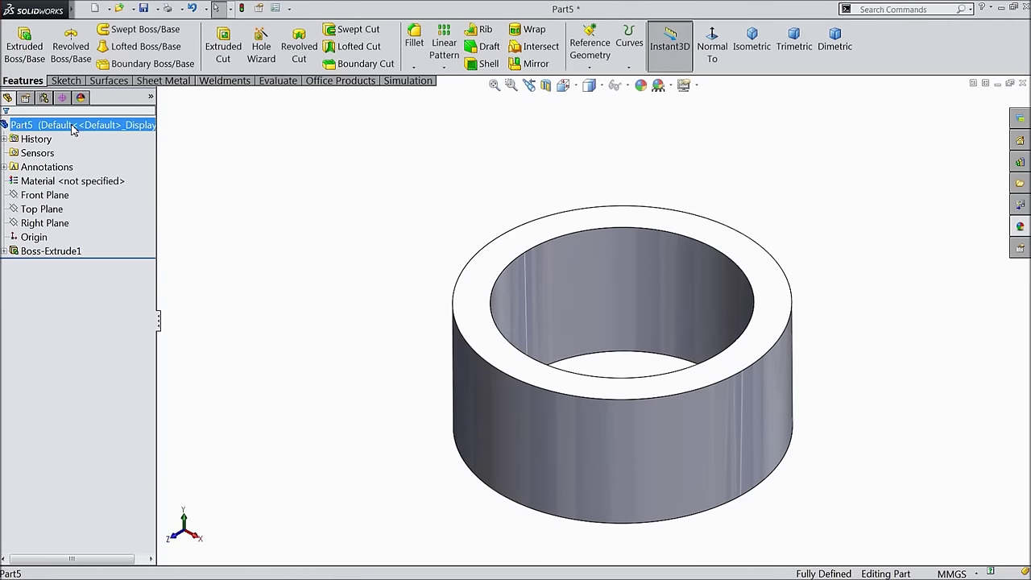
left_click(1021, 226)
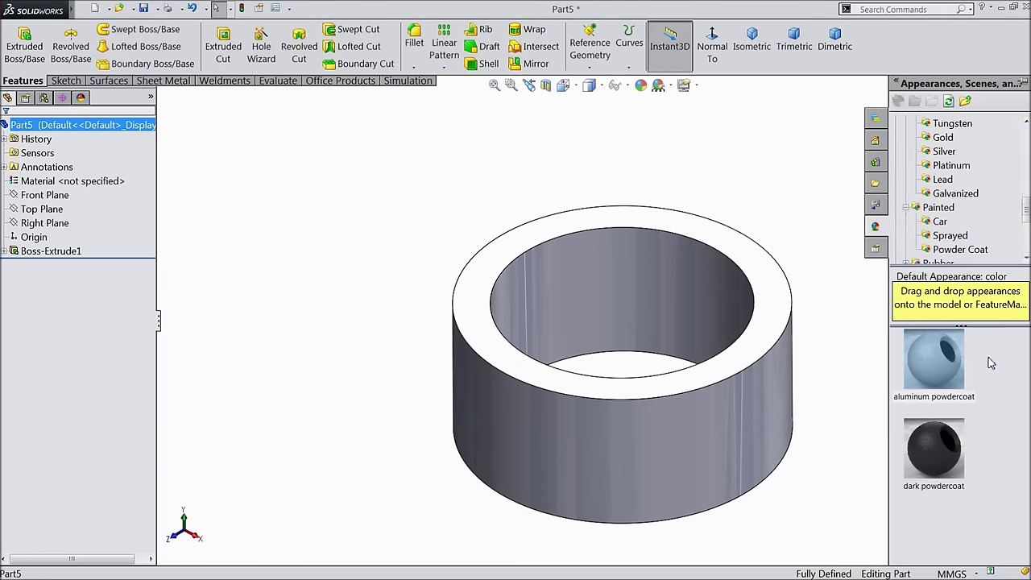
left_click(940, 208)
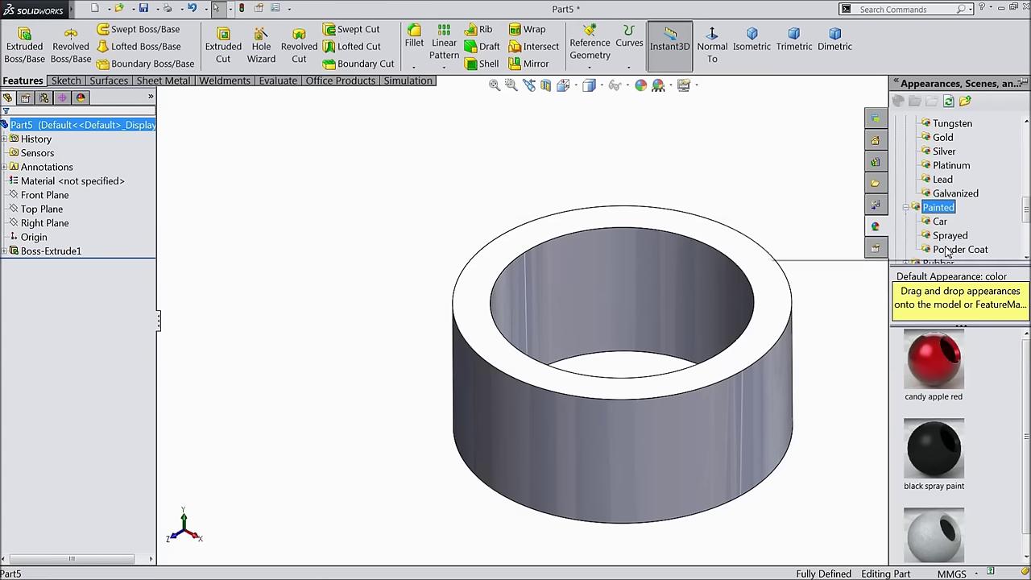
left_click(951, 251)
double_click(947, 378)
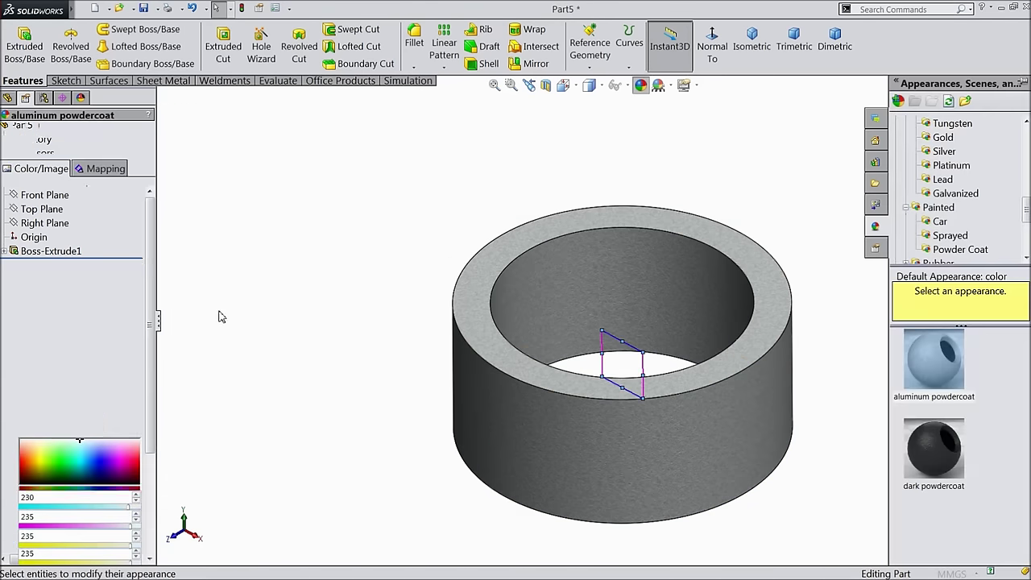
Step: Set the part's appearance color to green with RGB values 0, 219, 0
left_click(71, 417)
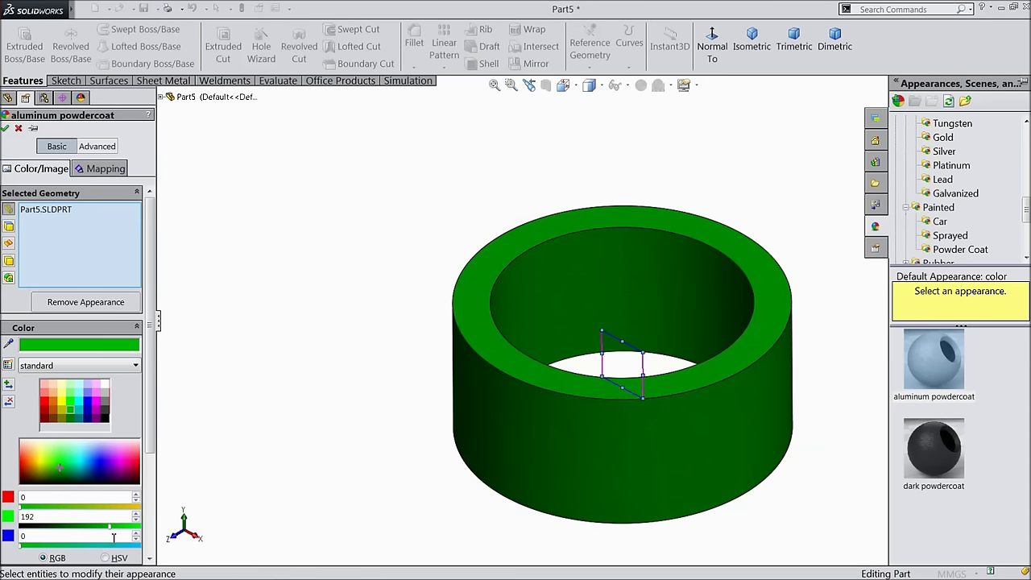
left_click_drag(112, 532, 115, 532)
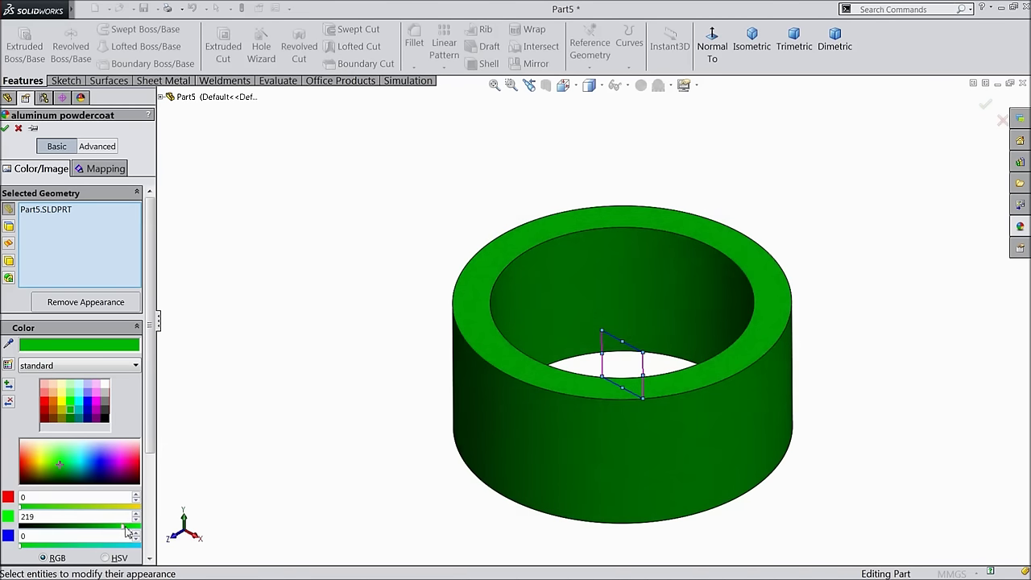
left_click(5, 128)
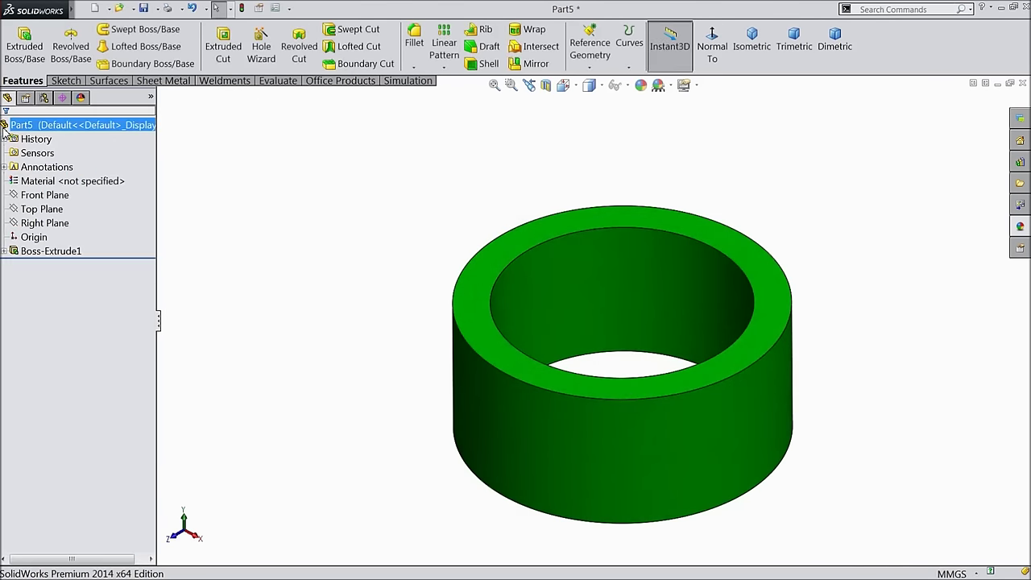
Step: Extrude the T-shaped tooth region of the ring's sketch 8 mm, merged with the ring
scroll(272, 274, "down", 3)
middle_click_drag(272, 274, 306, 305)
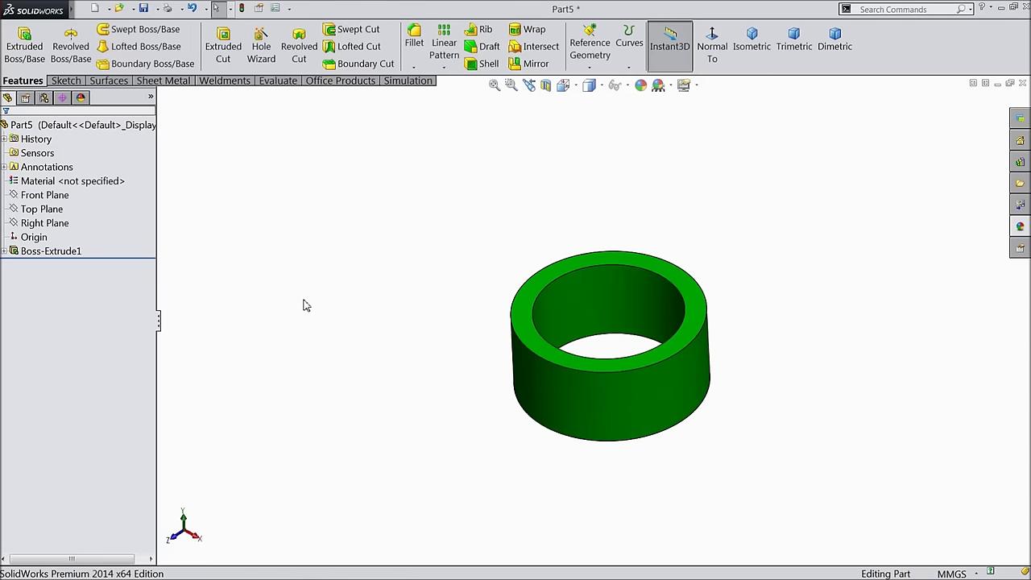
left_click(5, 252)
left_click(46, 265)
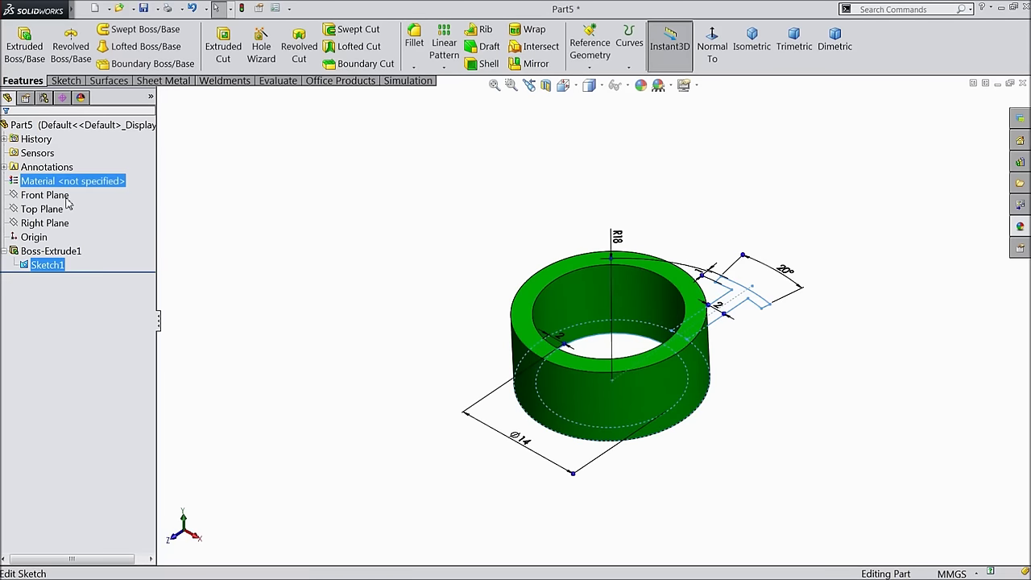
left_click(34, 57)
scroll(747, 308, "down", 3)
left_click(705, 321)
mouse_move(702, 340)
middle_mouse_down()
mouse_move(657, 374)
mouse_move(668, 378)
middle_mouse_up()
scroll(732, 330, "down", 2)
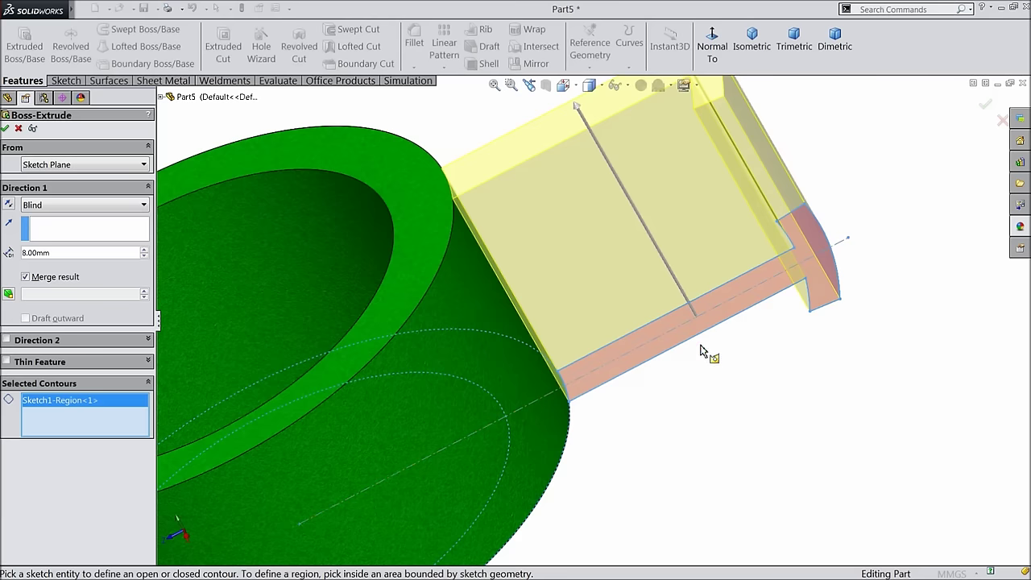
scroll(703, 344, "up", 4)
middle_click_drag(689, 377, 676, 349)
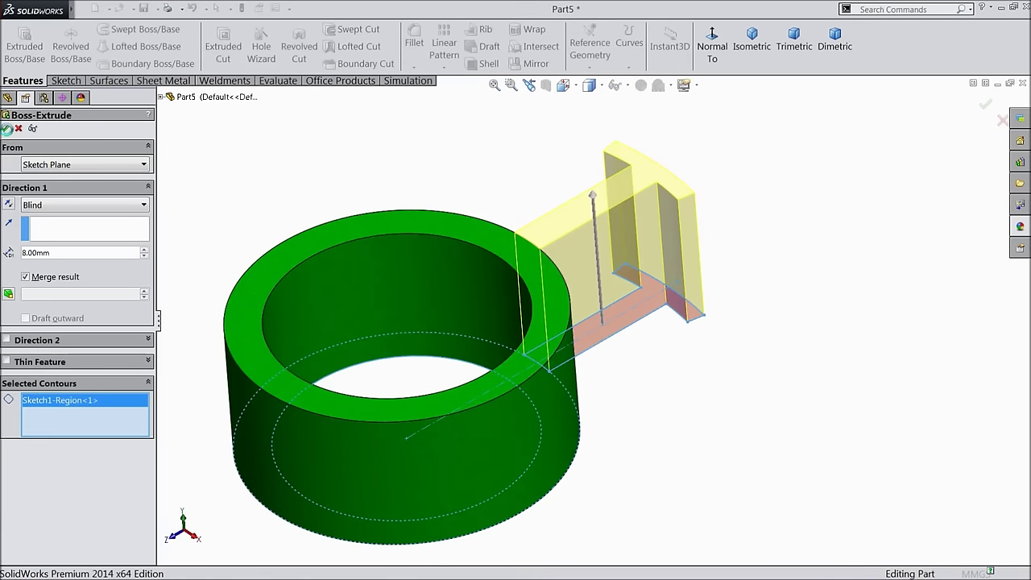
key("Return")
Step: Create a reference plane offset 9.1 mm from the Front Plane, flipped toward the tooth
scroll(480, 215, "up", 4)
mouse_move(444, 249)
middle_mouse_down()
mouse_move(444, 276)
mouse_move(451, 242)
middle_mouse_up()
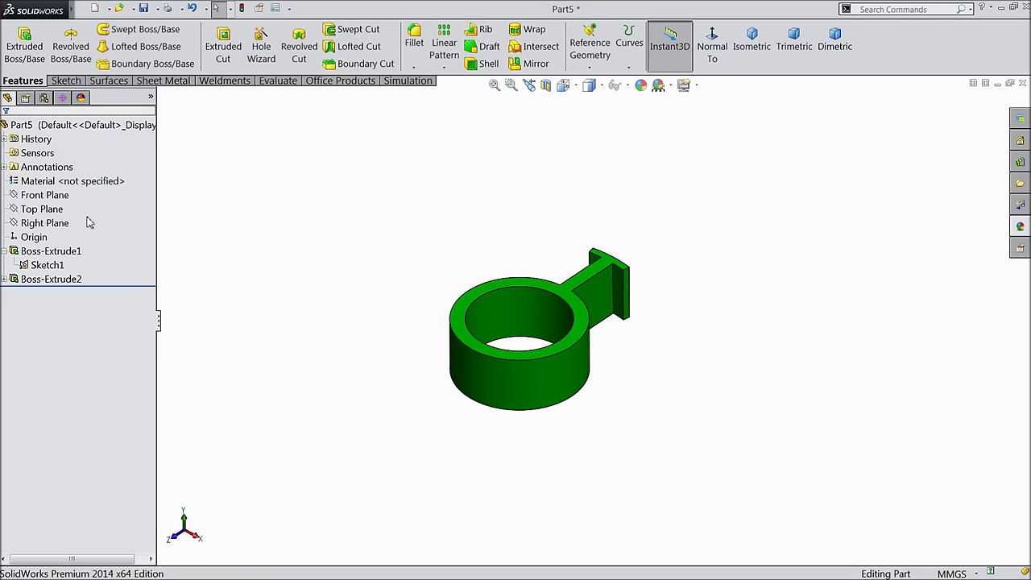
left_click(45, 197)
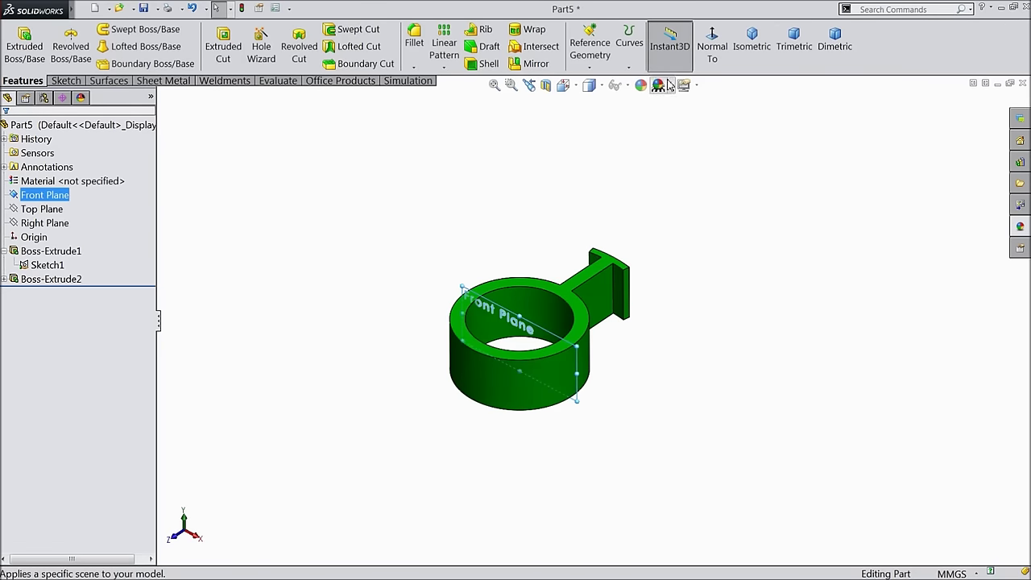
left_click(592, 68)
left_click(596, 81)
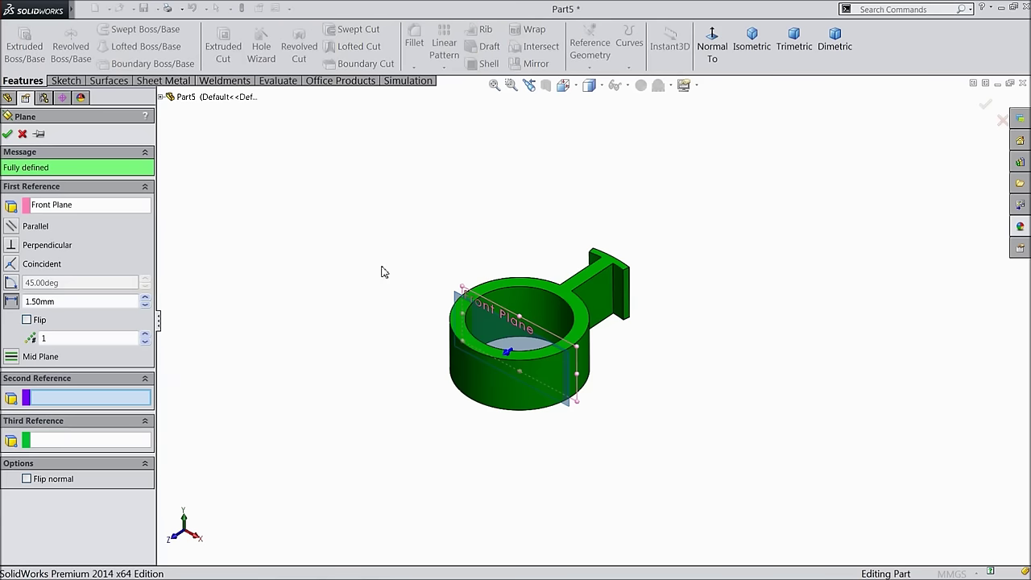
left_click(15, 302)
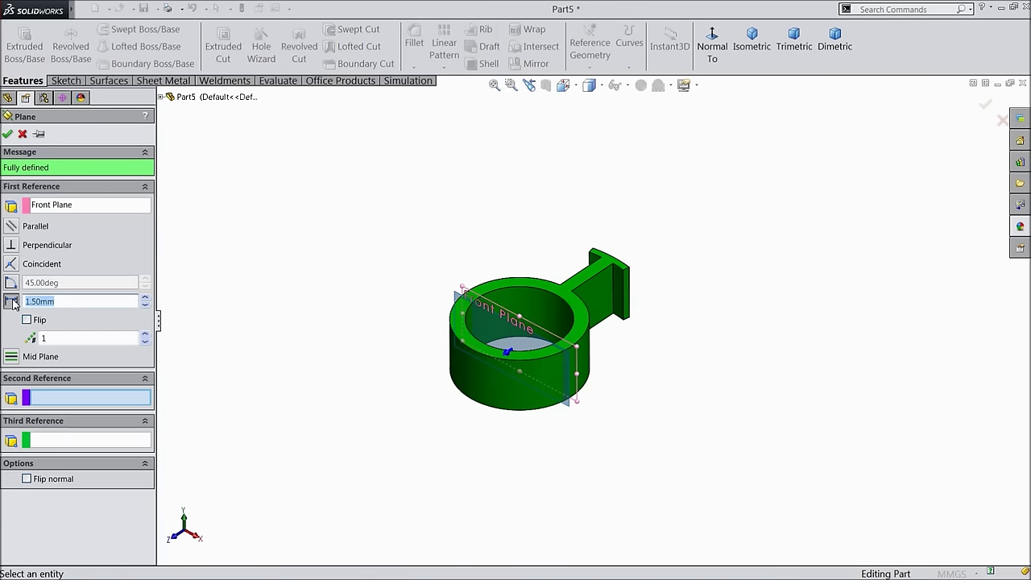
type("9.1")
key("Return")
scroll(645, 306, "down", 4)
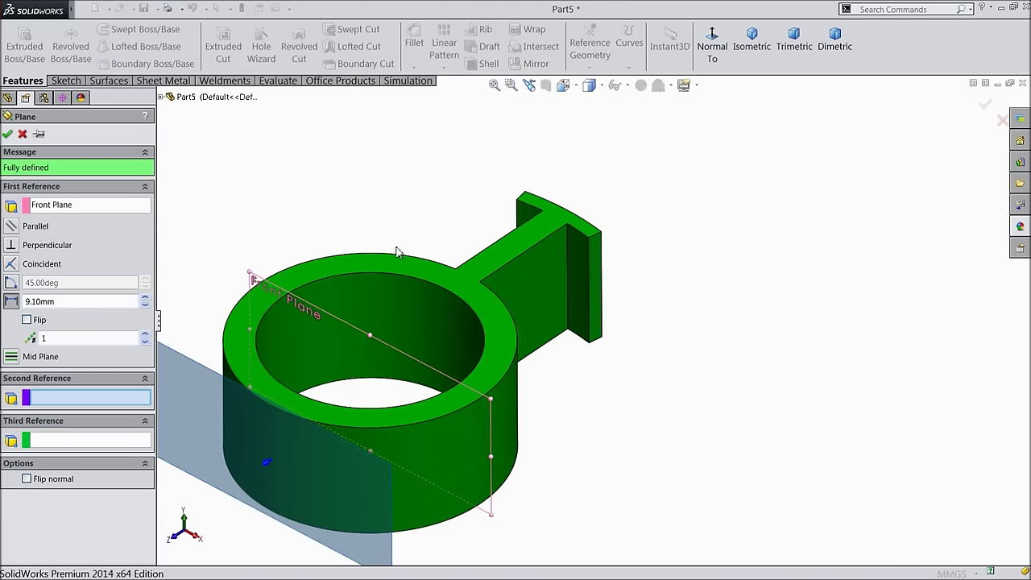
left_click(26, 320)
middle_click_drag(257, 322, 292, 303)
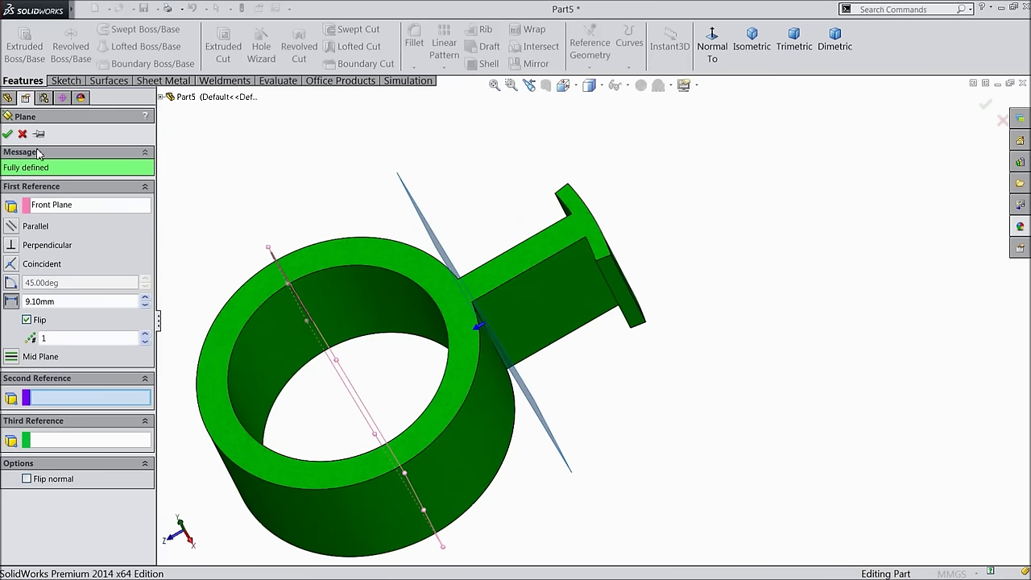
left_click(7, 134)
Step: Start a sketch on the new offset plane and draw a vertical centerline about 8 mm long from the ring's upper edge to the origin
middle_click_drag(373, 215, 339, 225)
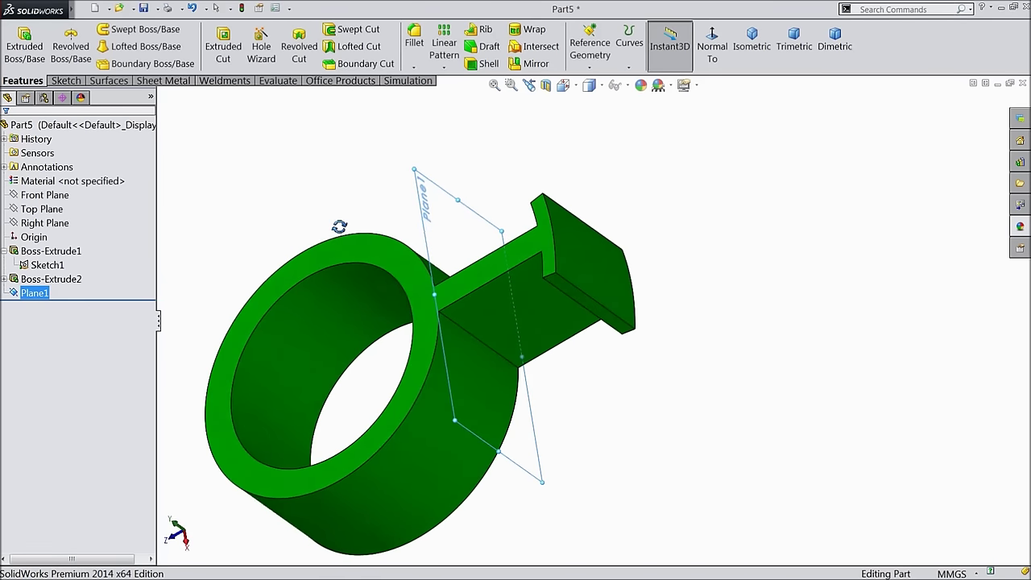
left_click(66, 80)
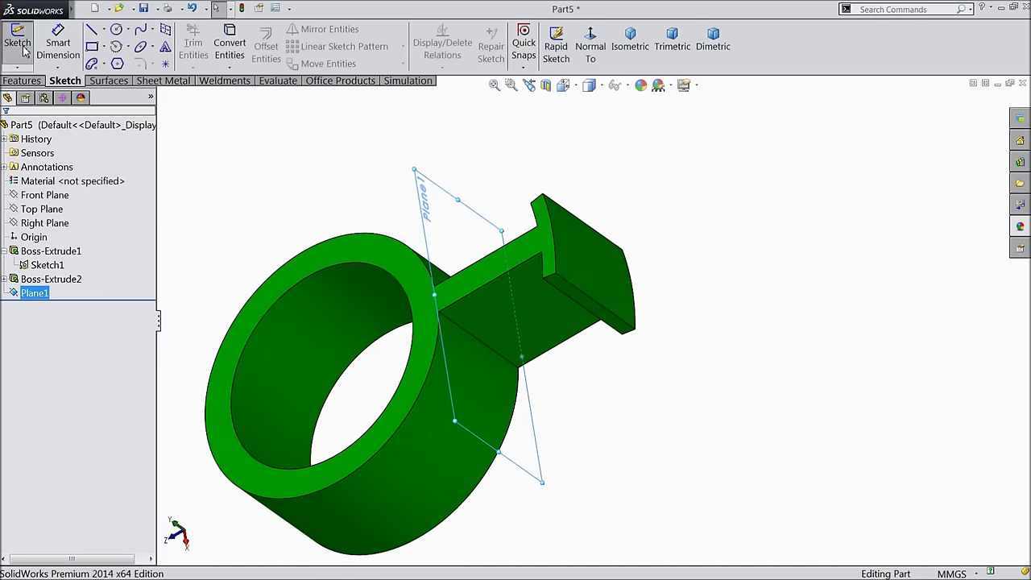
left_click(17, 46)
left_click(590, 46)
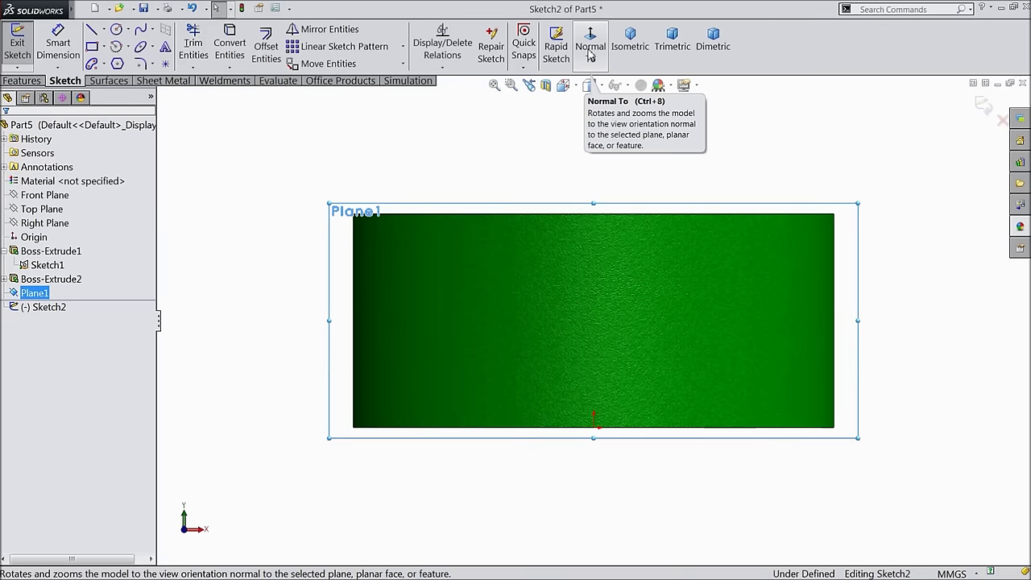
left_click(105, 30)
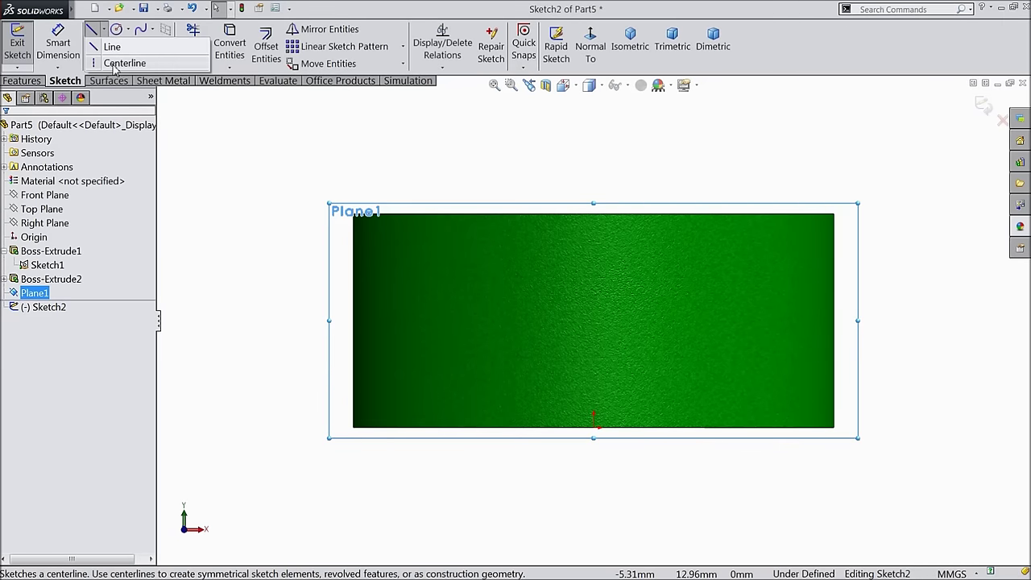
left_click(121, 61)
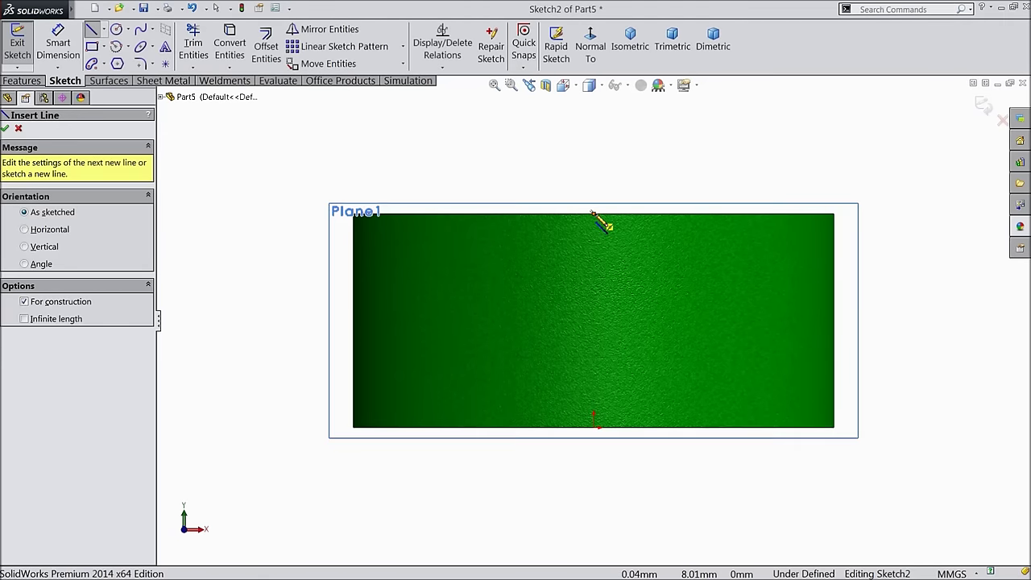
left_click(593, 213)
left_click(593, 431)
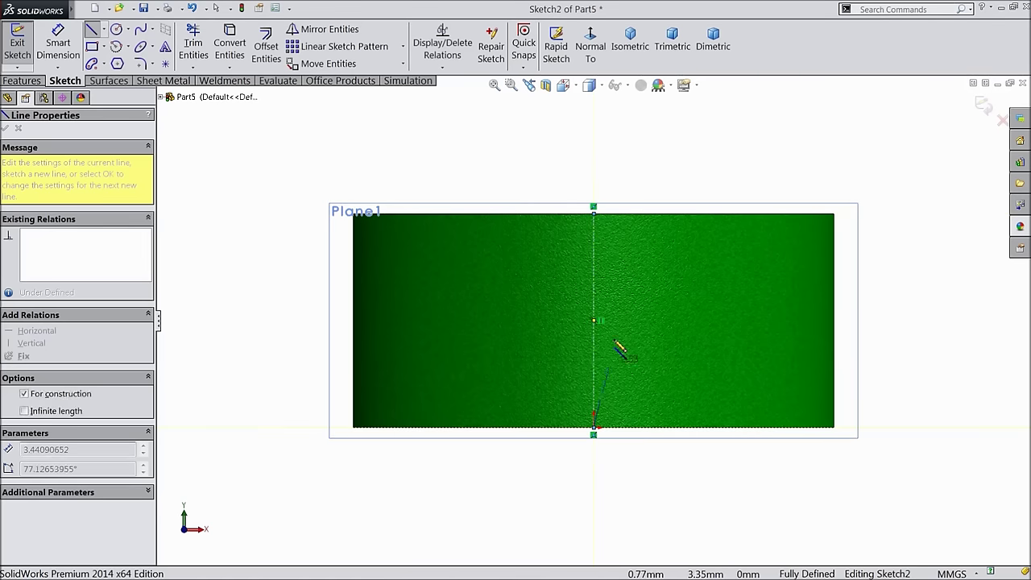
Step: Draw a center rectangle about 5.5 by 9.8 mm, centered on the midpoint of the vertical centerline
right_click(615, 376)
left_click(632, 106)
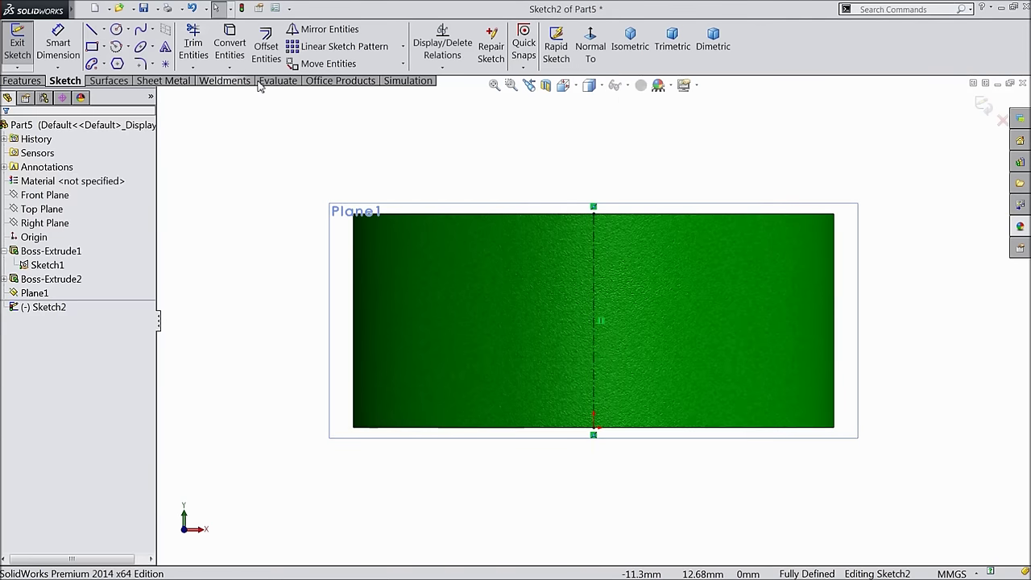
left_click(103, 46)
left_click(113, 80)
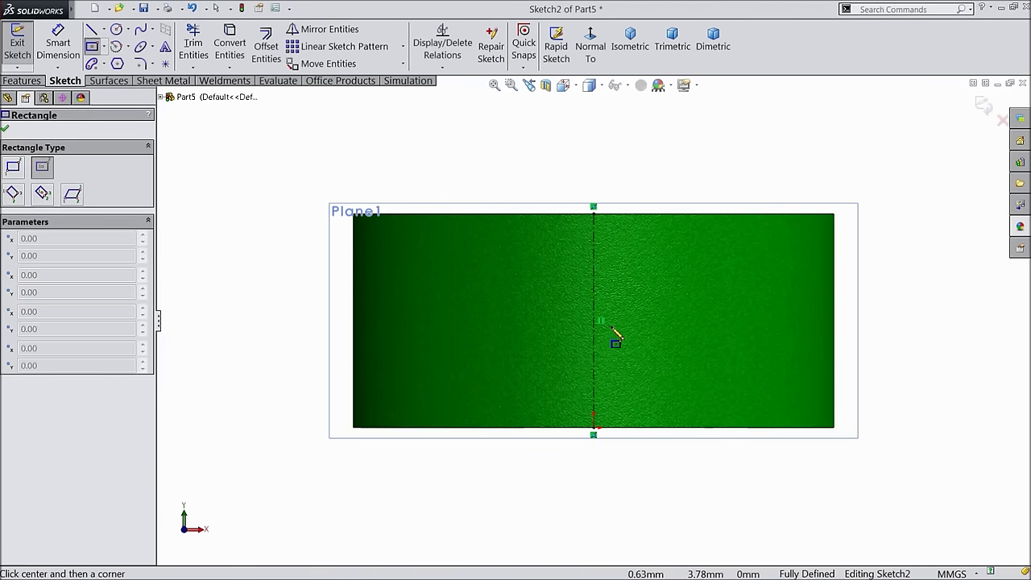
left_click(594, 320)
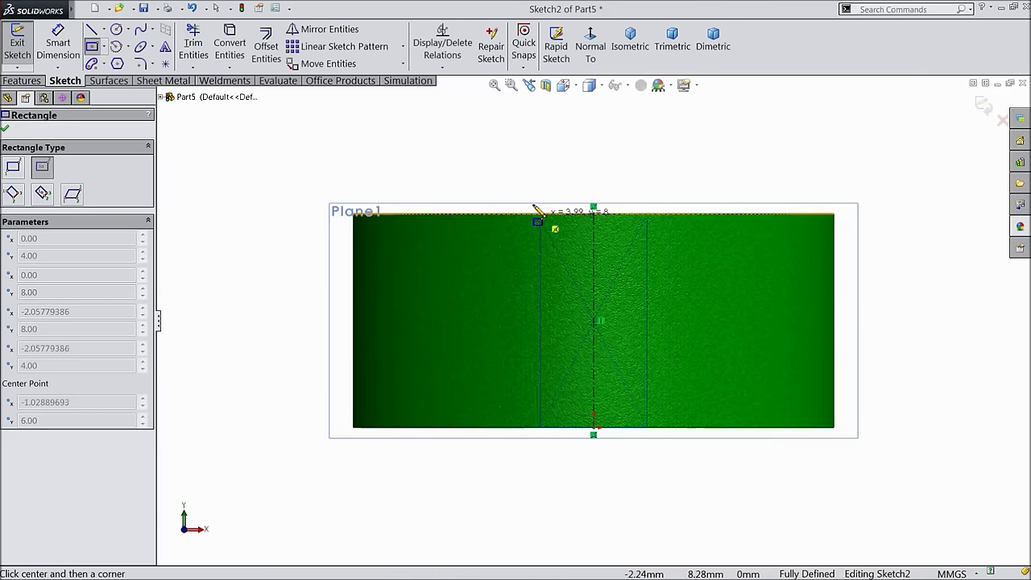
left_click(521, 191)
Step: Dimension the rectangle 5 mm wide and 8.45 mm high
left_click(58, 44)
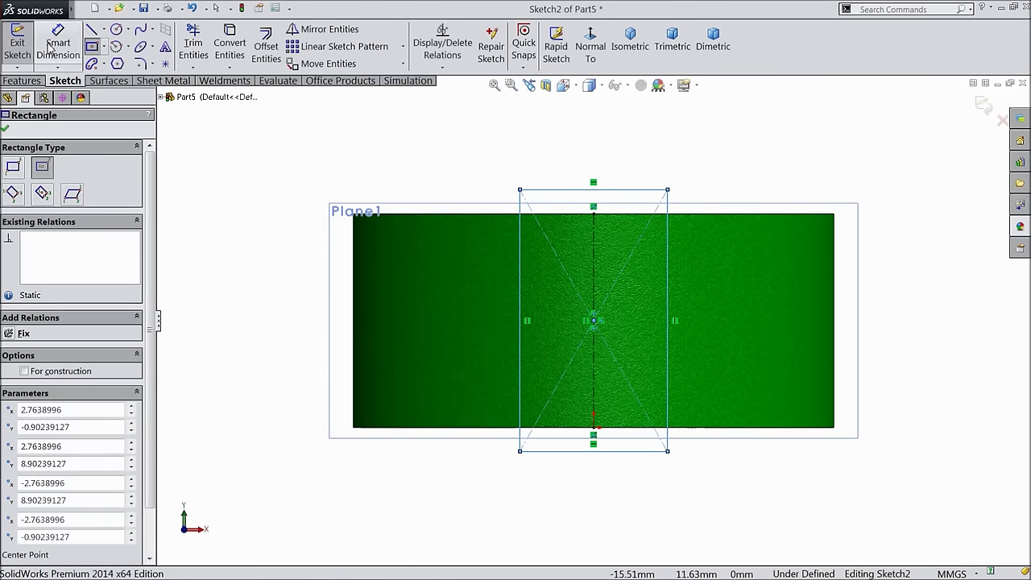
left_click(568, 196)
left_click(587, 166)
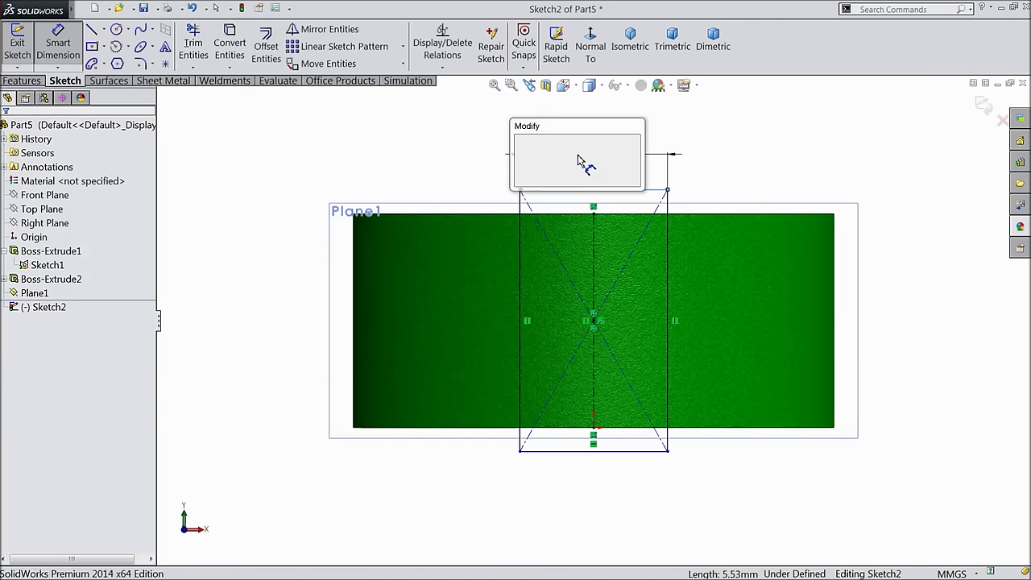
type("5")
key("Return")
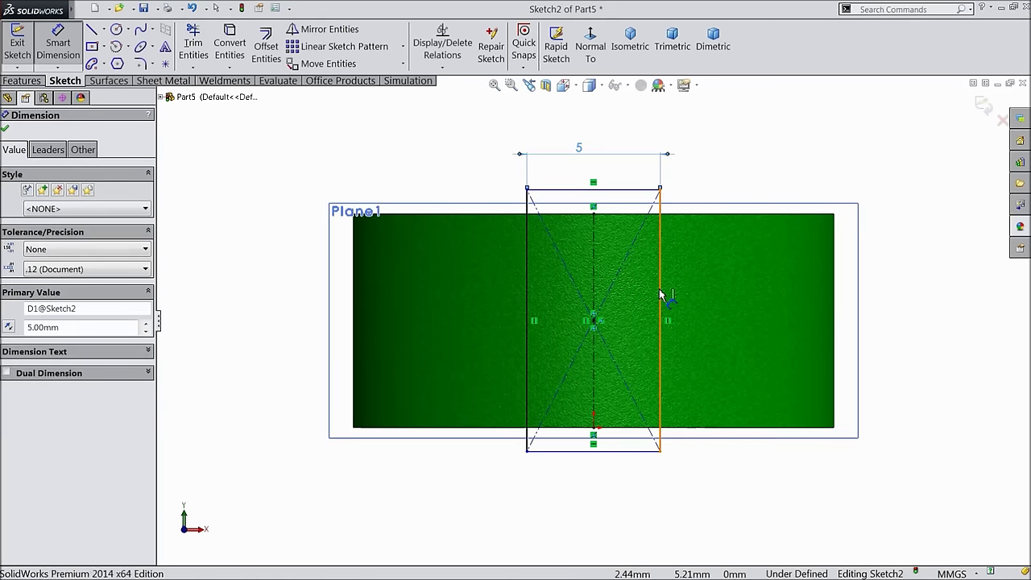
left_click(661, 294)
left_click(900, 297)
type("8.45")
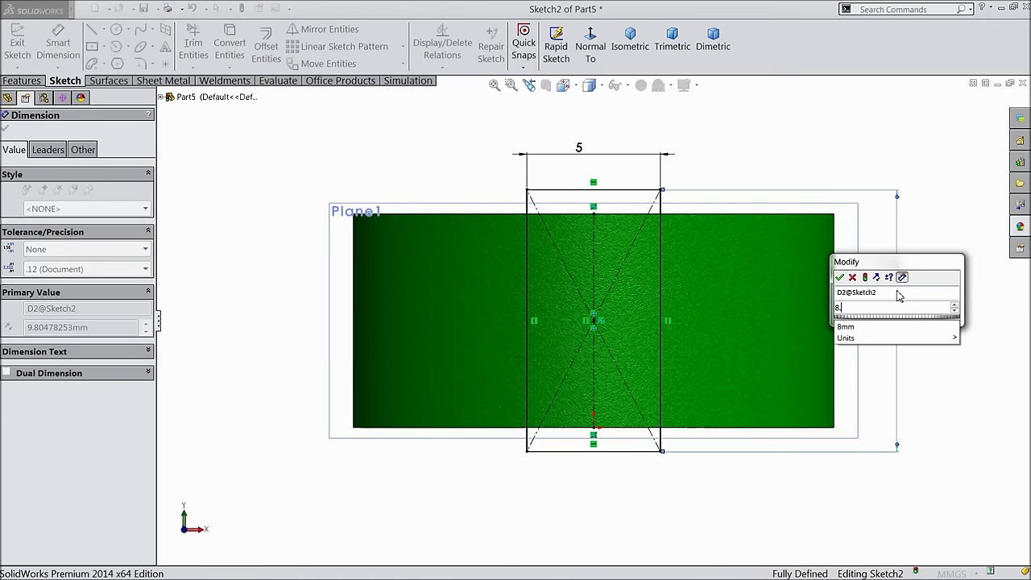
left_click(840, 278)
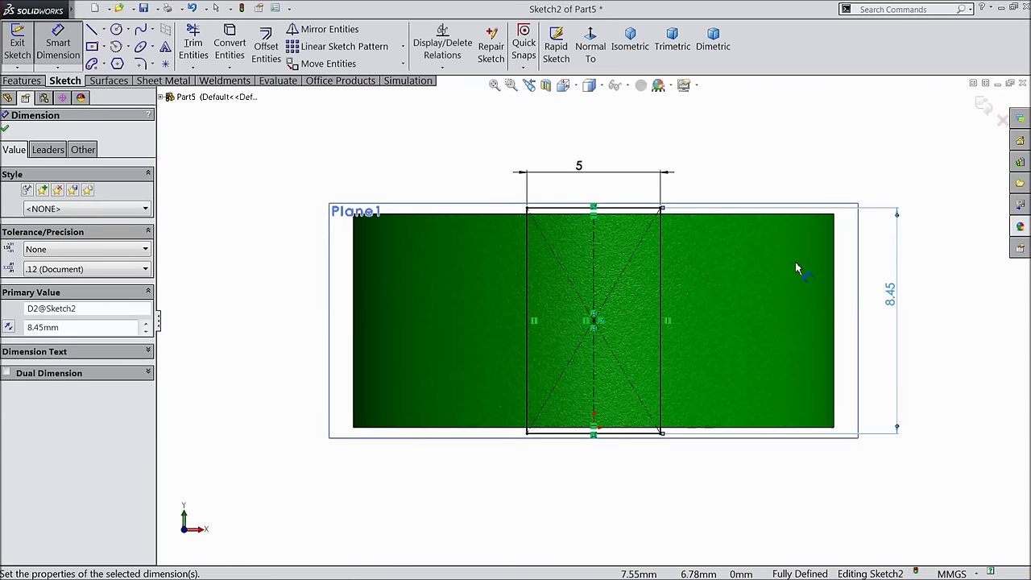
left_click(4, 130)
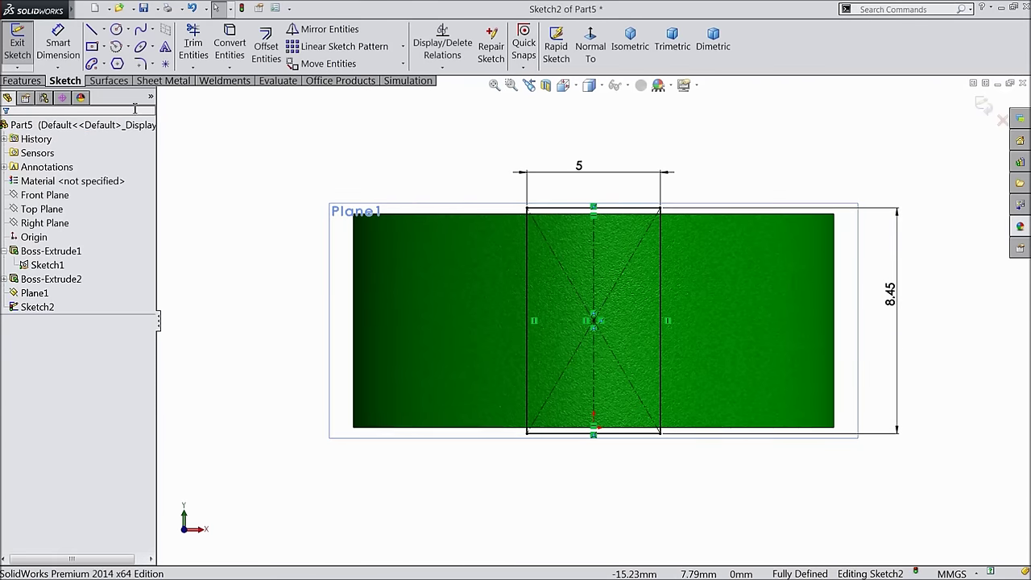
Step: Round all four rectangle corners with 1 mm sketch fillets and exit the sketch
left_click(140, 64)
type("1.00mm")
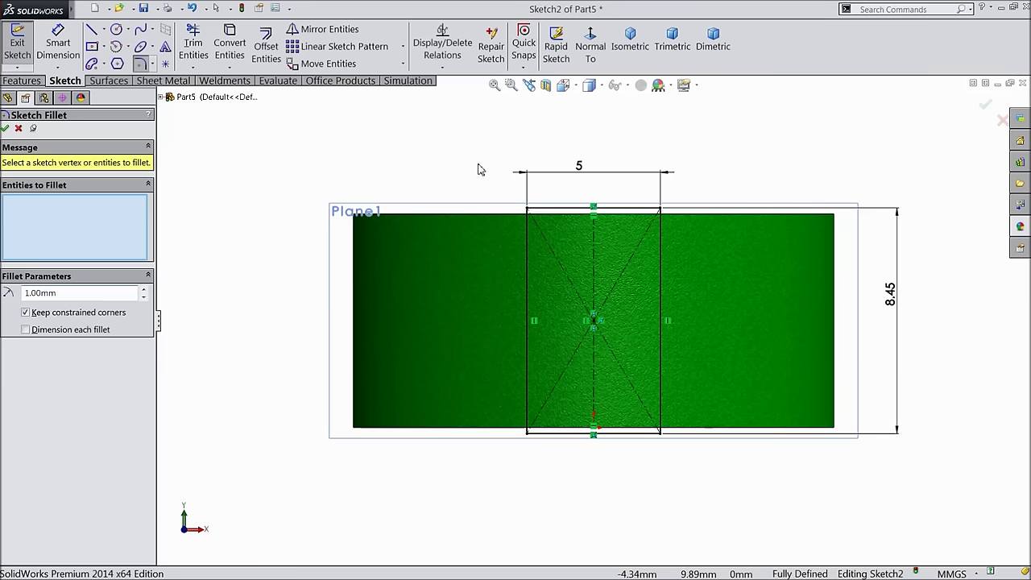
mouse_move(478, 164)
left_mouse_down()
mouse_move(634, 449)
mouse_move(707, 488)
left_mouse_up()
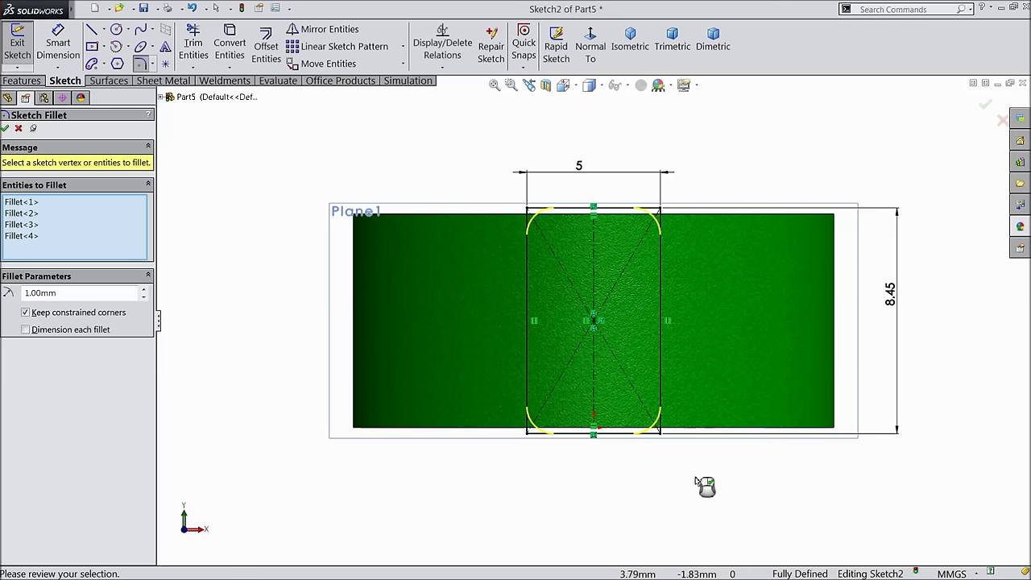
left_click(5, 129)
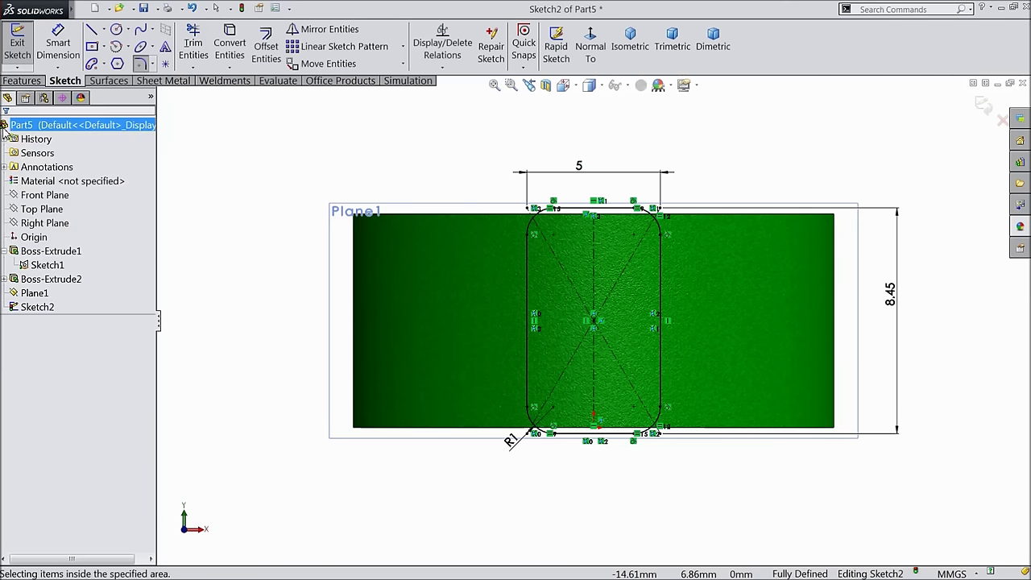
middle_click_drag(256, 234, 287, 300)
left_click(984, 104)
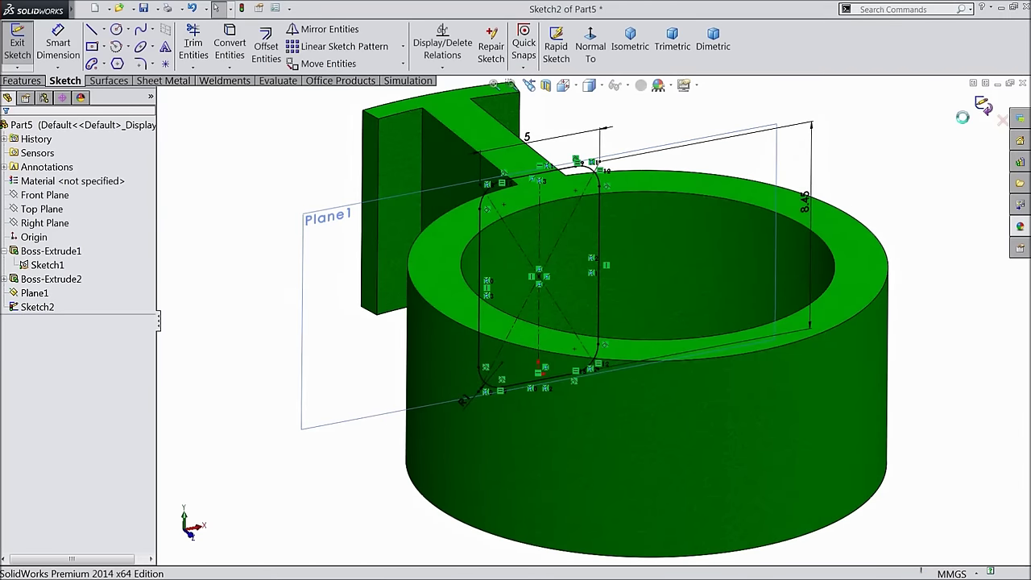
Step: Hide the offset reference plane
scroll(588, 322, "up", 3)
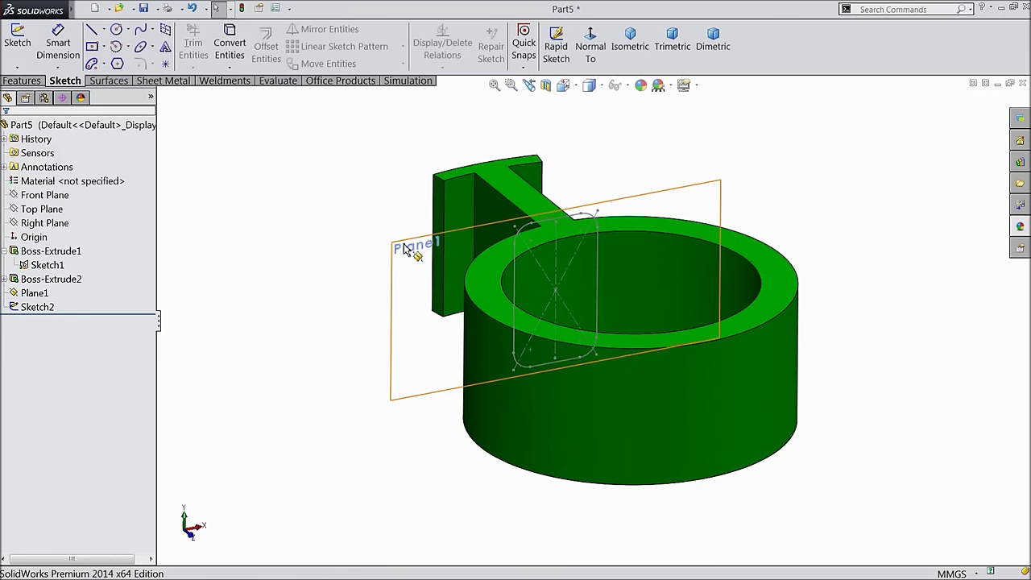
left_click(407, 246)
left_click(460, 211)
Step: Start a sketch on the Right Plane and draw a circle about 0.95 mm in diameter centered on the rounded rectangle's upper line
middle_click_drag(322, 246, 346, 250)
left_click(46, 224)
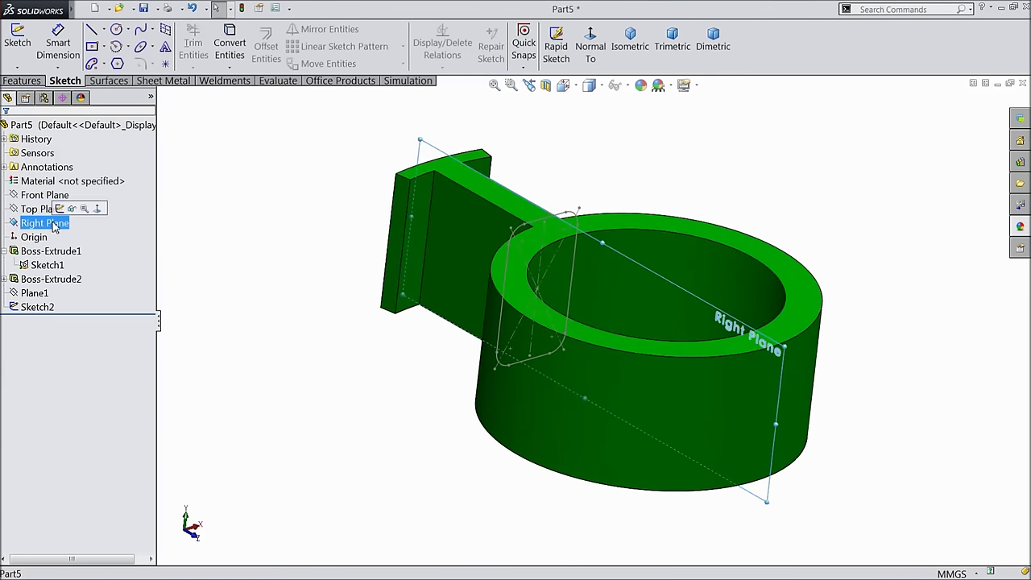
left_click(62, 207)
left_click(591, 44)
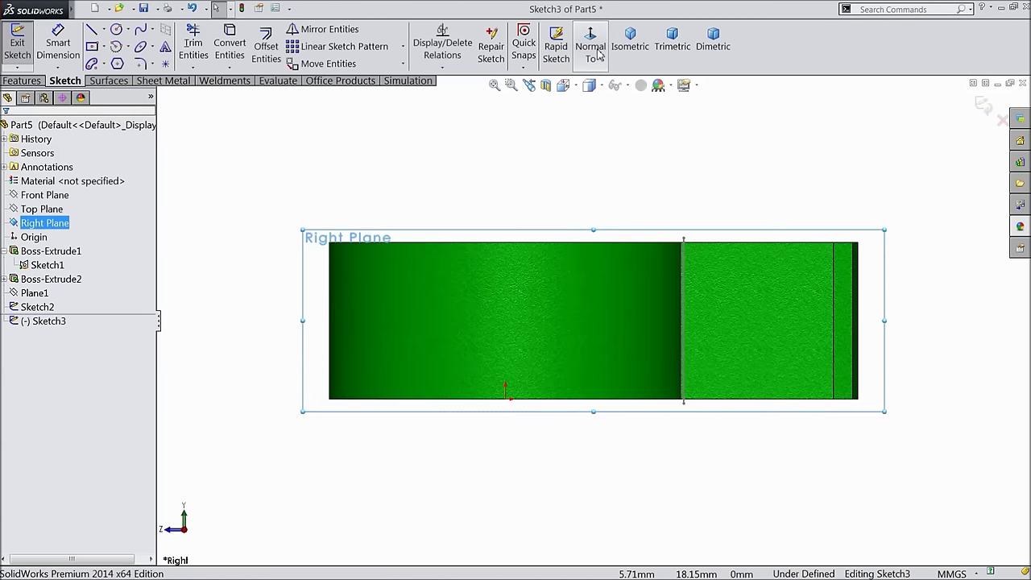
left_click(117, 30)
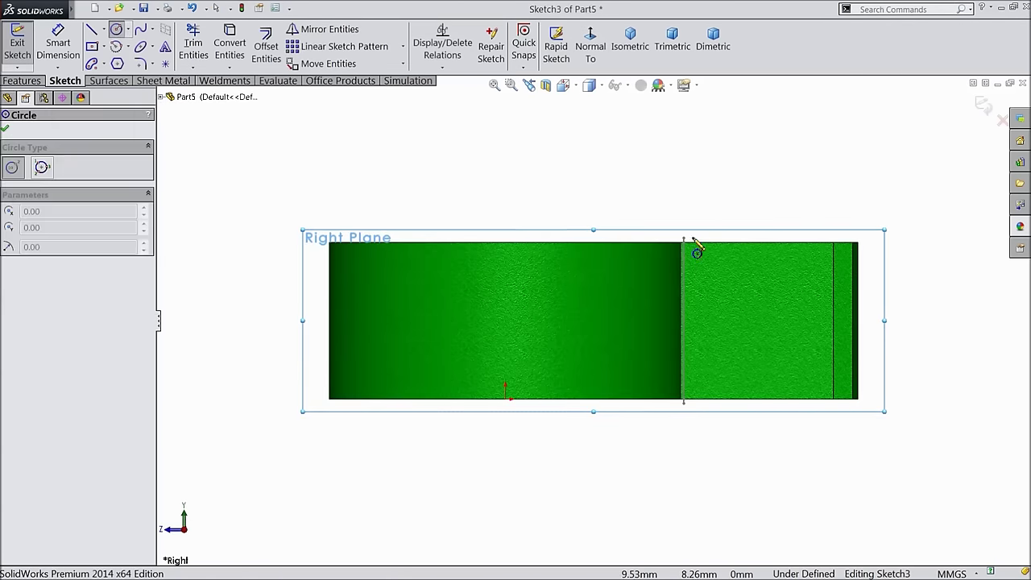
scroll(685, 258, "down", 5)
left_click(568, 272)
left_click(569, 221)
Step: Set the circle's diameter to 0.5 mm
key("d")
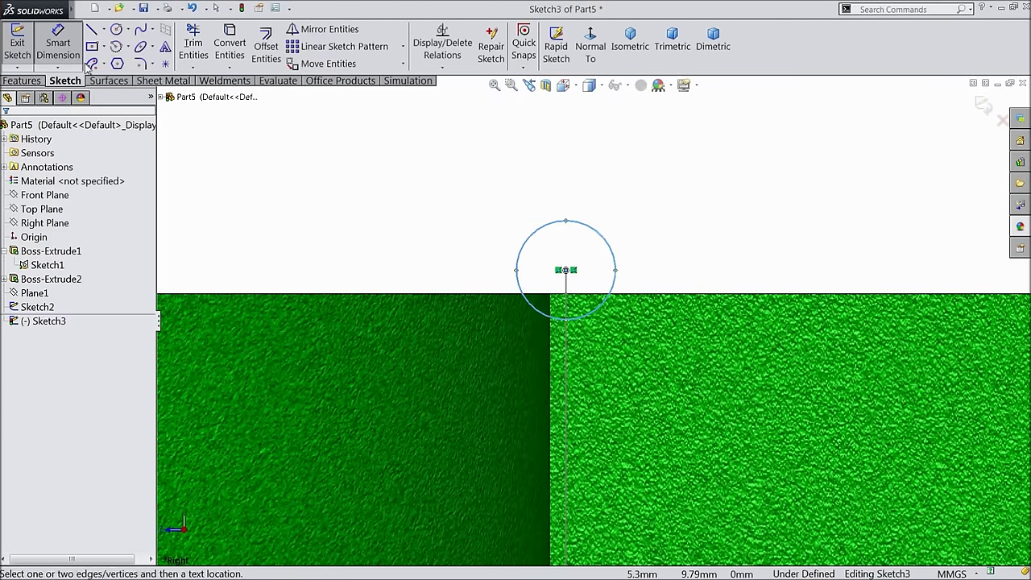
left_click(560, 220)
left_click(556, 196)
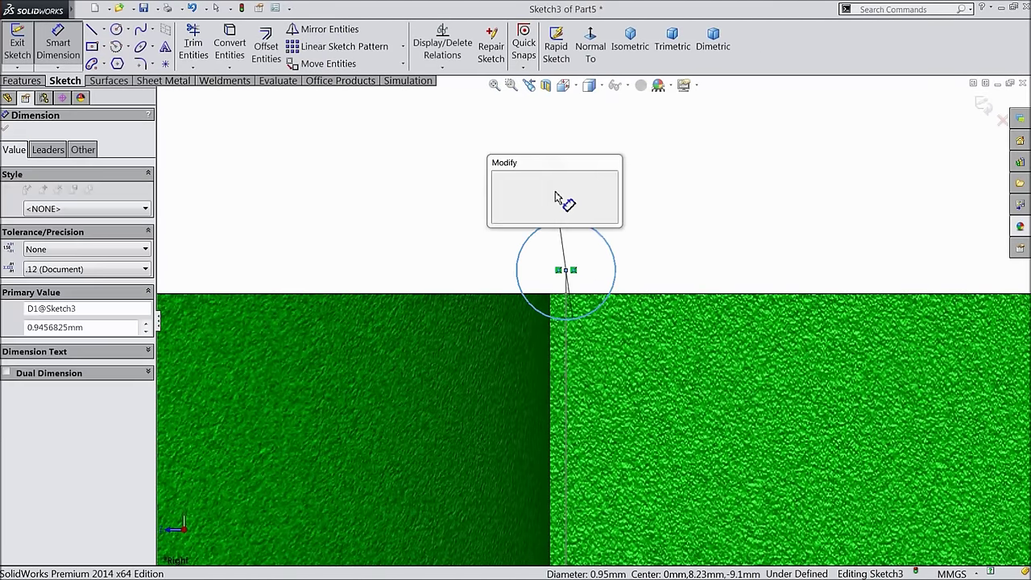
type("0.5")
left_click(500, 177)
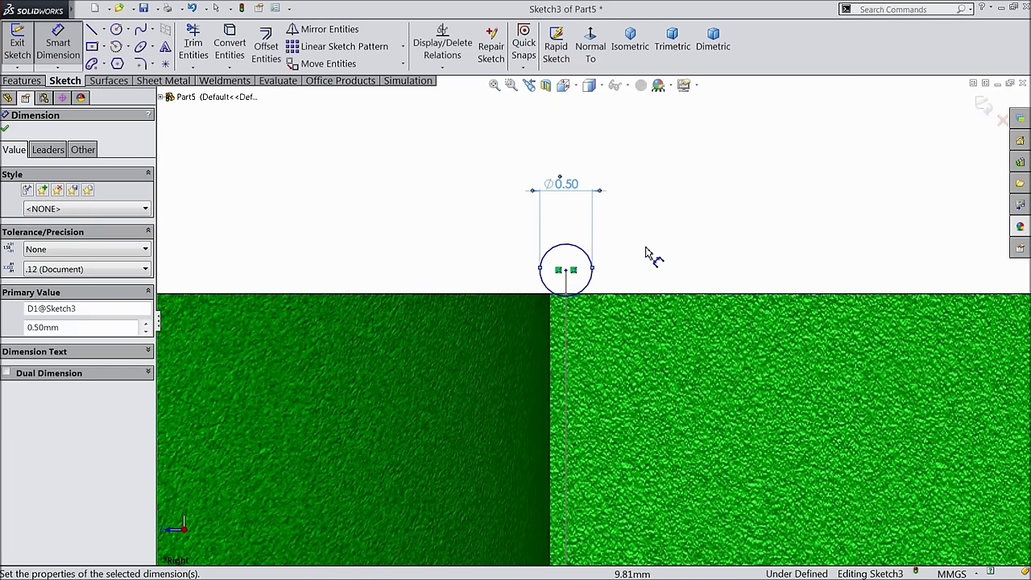
Step: Add a pierce relation between the circle's center and the rounded rectangle's upper line, and exit the sketch
mouse_move(603, 283)
middle_mouse_down()
mouse_move(642, 249)
mouse_move(613, 262)
middle_mouse_up()
scroll(612, 262, "down", 5)
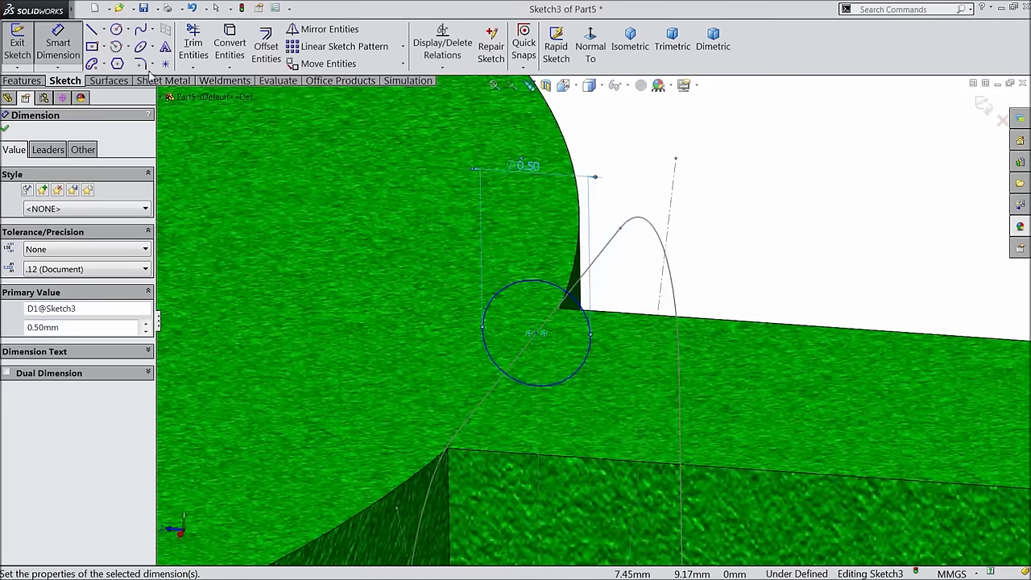
scroll(645, 308, "down", 3)
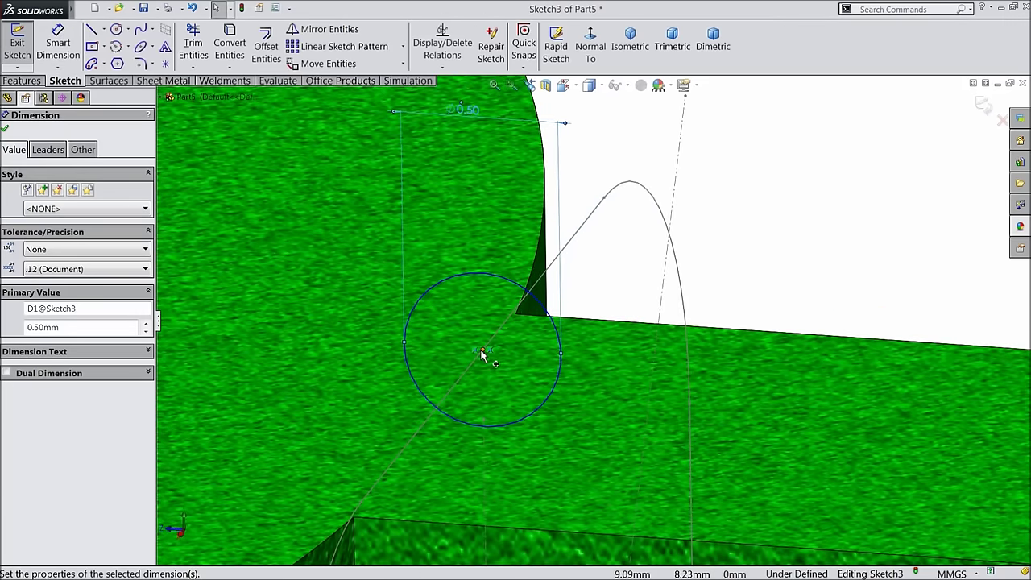
left_click(484, 351)
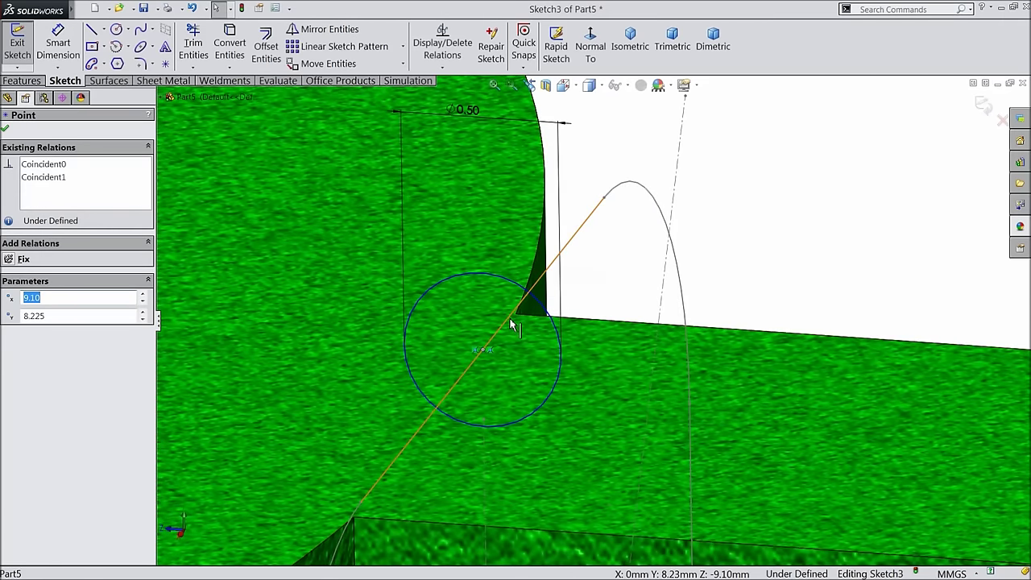
left_click(513, 316, "ctrl")
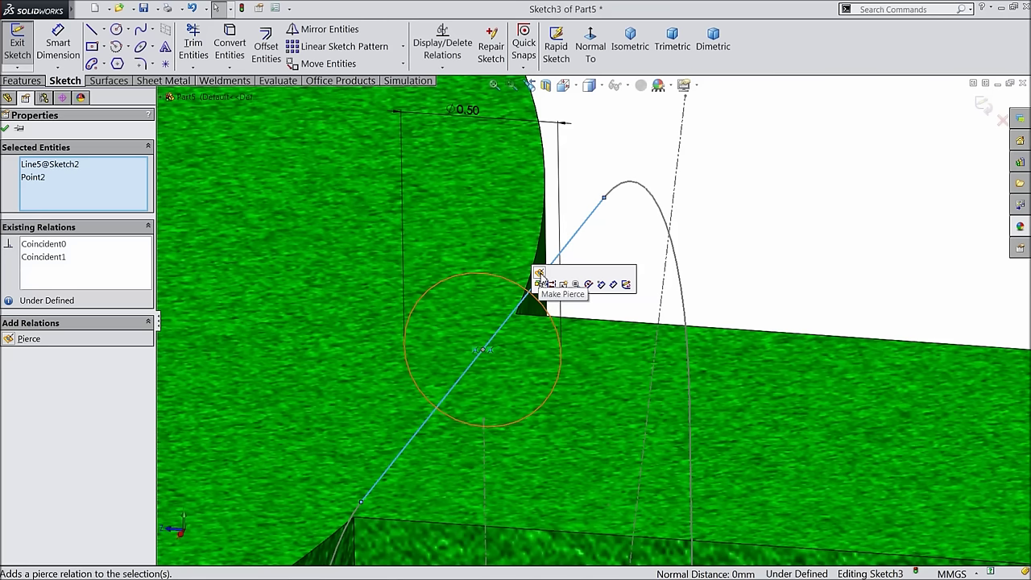
left_click(540, 274)
left_click(753, 196)
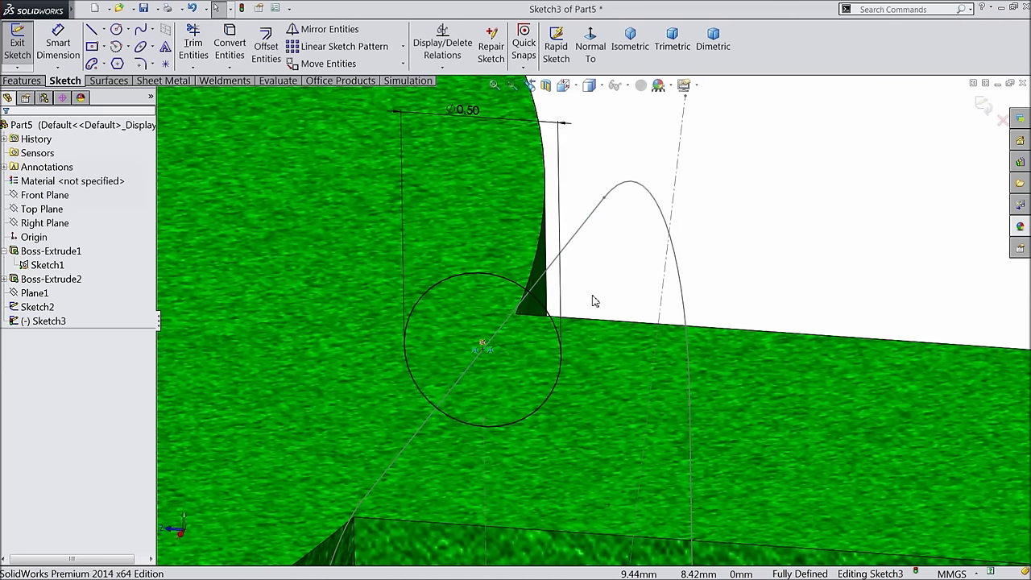
left_click(983, 104)
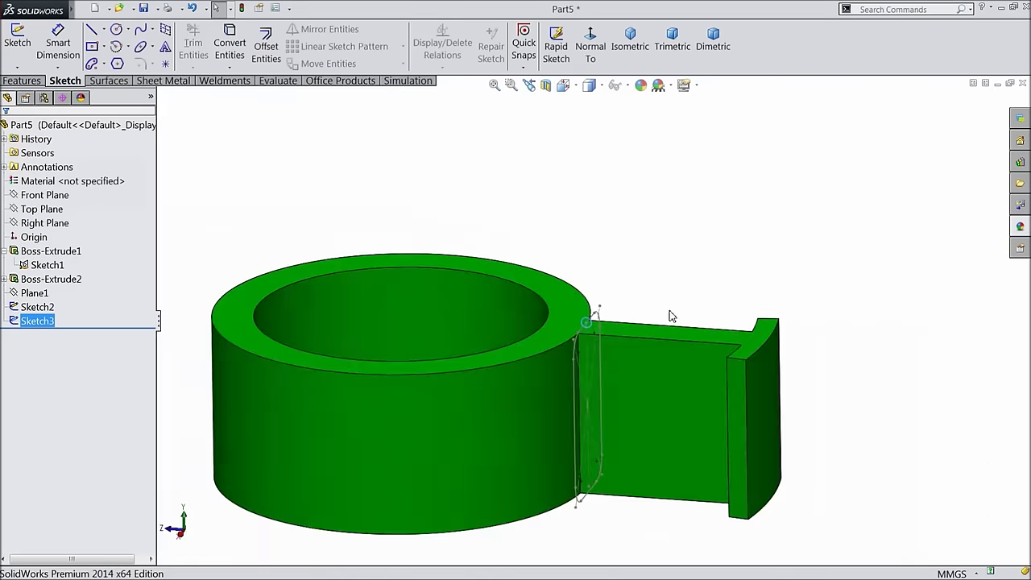
Step: Create a swept boss using the 0.5 mm circle as profile and the rounded rectangle sketch as path
mouse_move(661, 324)
middle_mouse_down()
mouse_move(618, 306)
mouse_move(646, 319)
middle_mouse_up()
scroll(594, 438, "down", 6)
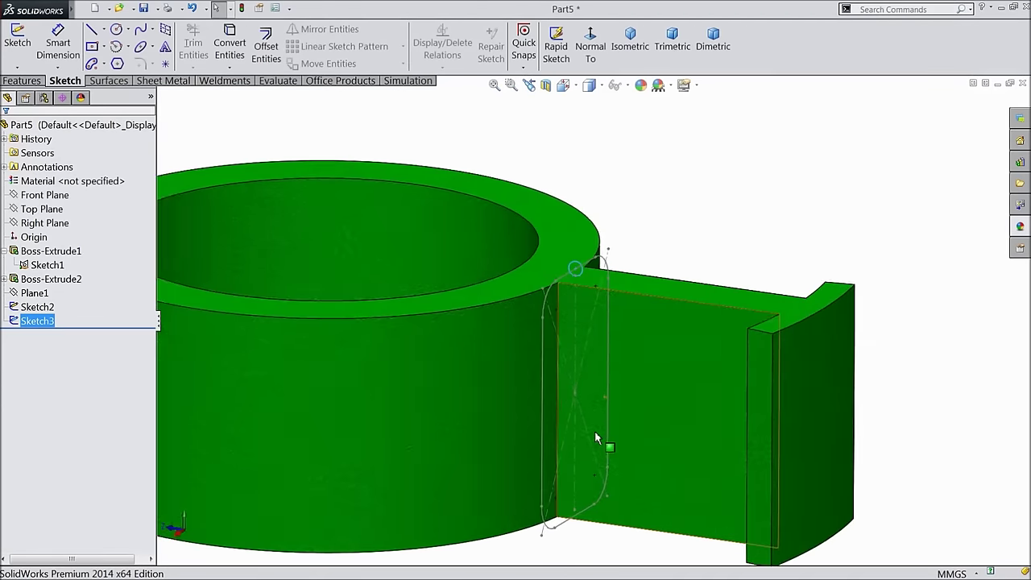
left_click(37, 82)
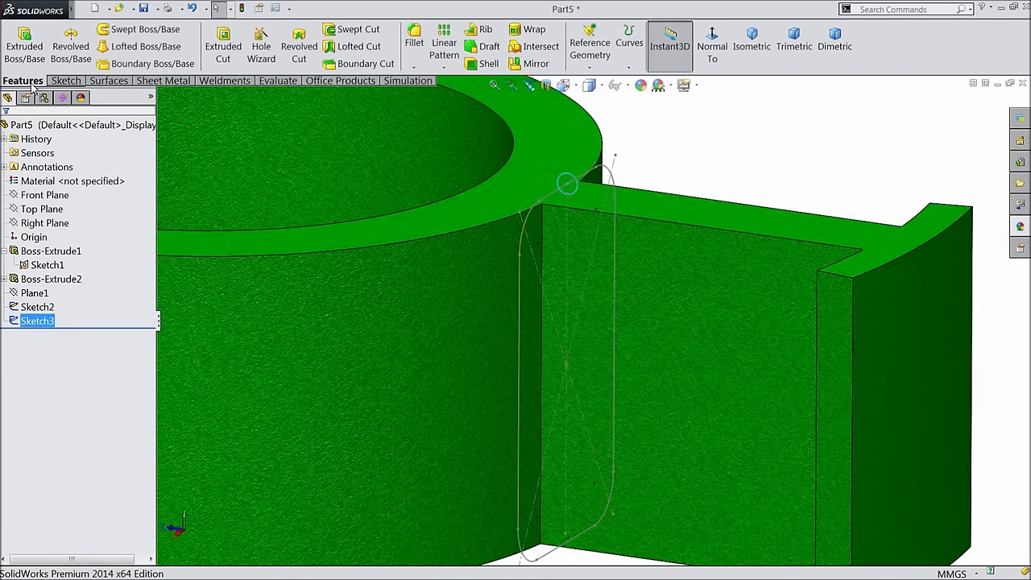
left_click(146, 31)
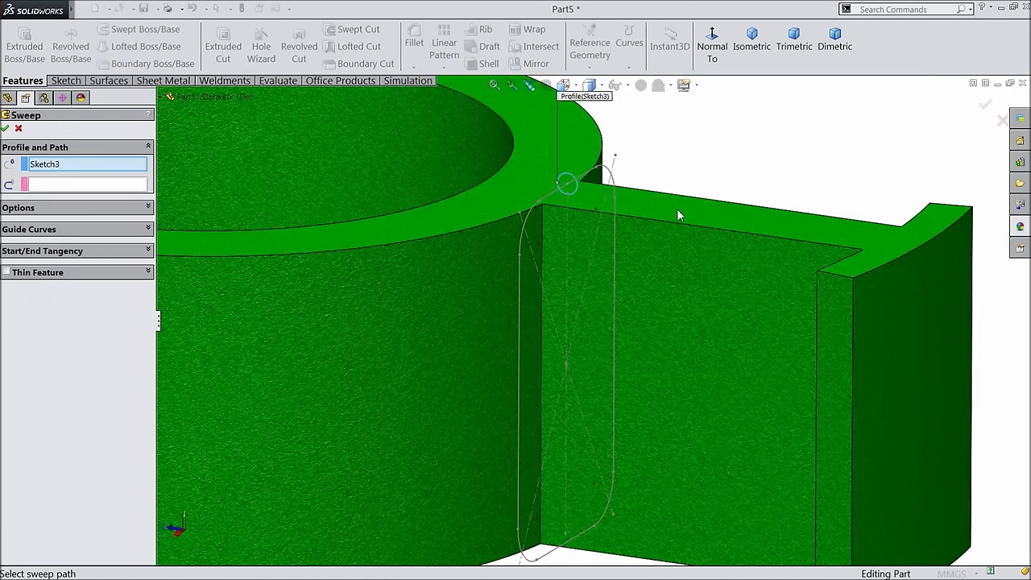
left_click(81, 187)
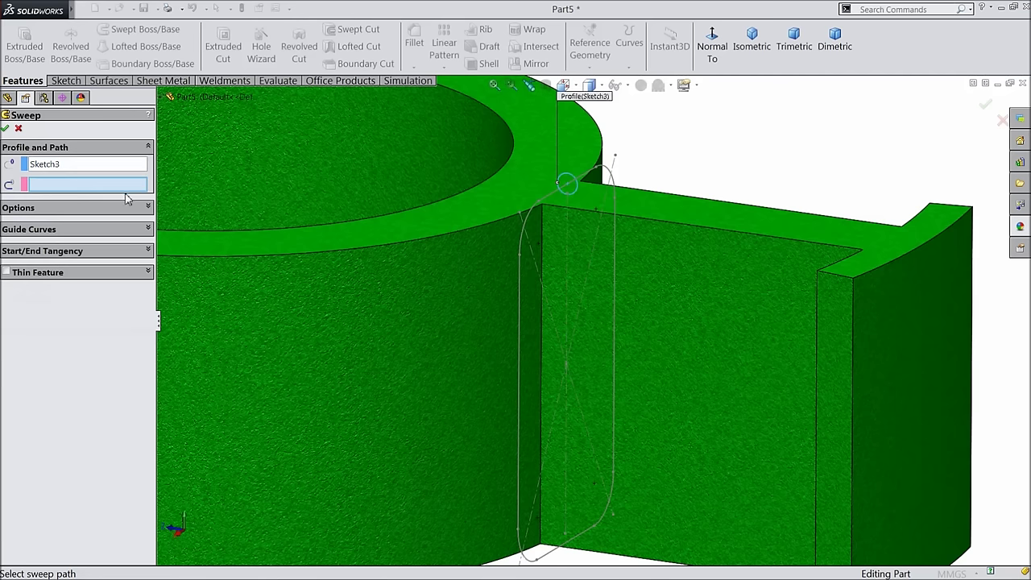
left_click(524, 222)
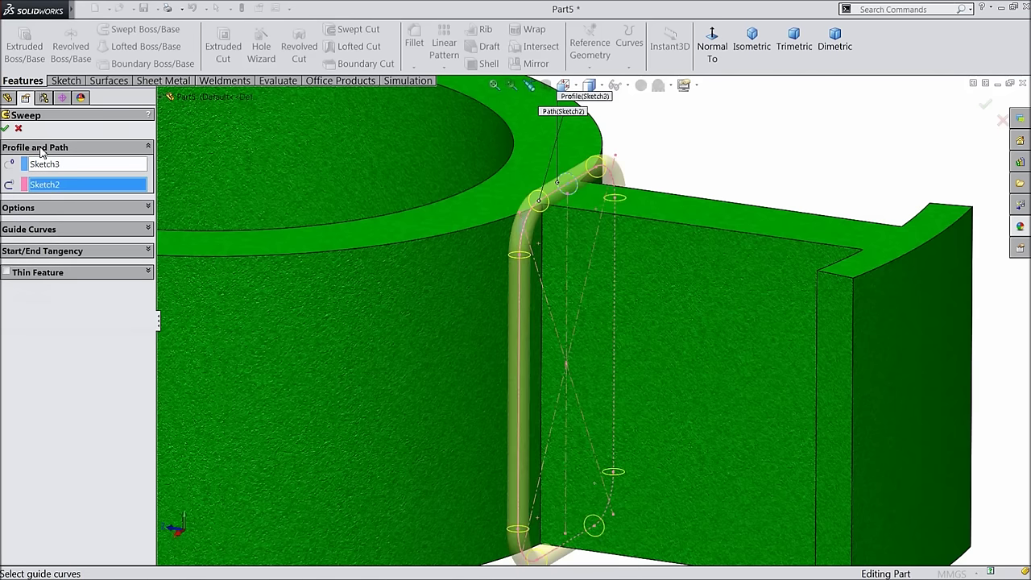
left_click(6, 129)
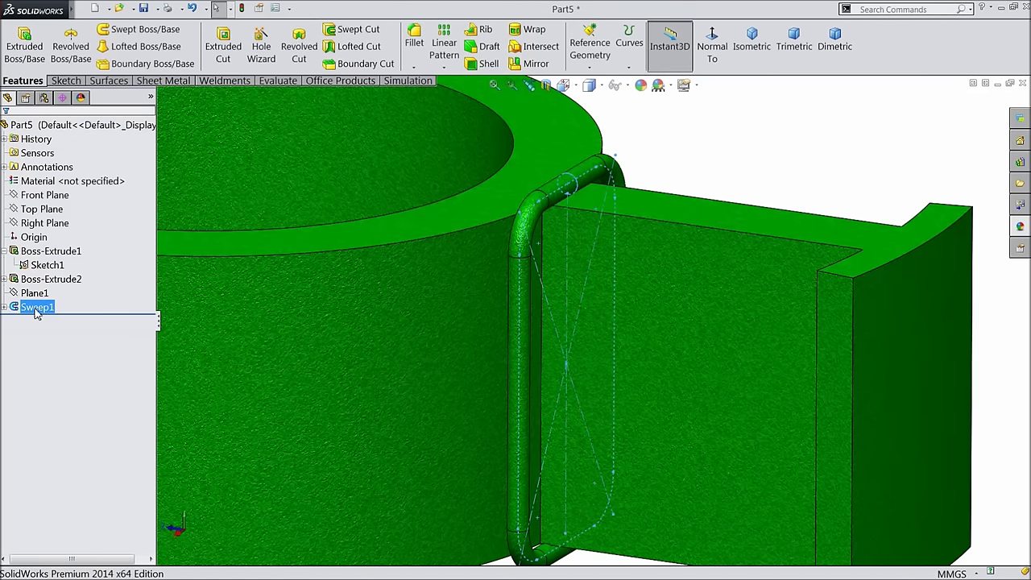
Step: Apply the polished copper appearance from the Metal appearances to the swept wire loop
left_click(29, 308)
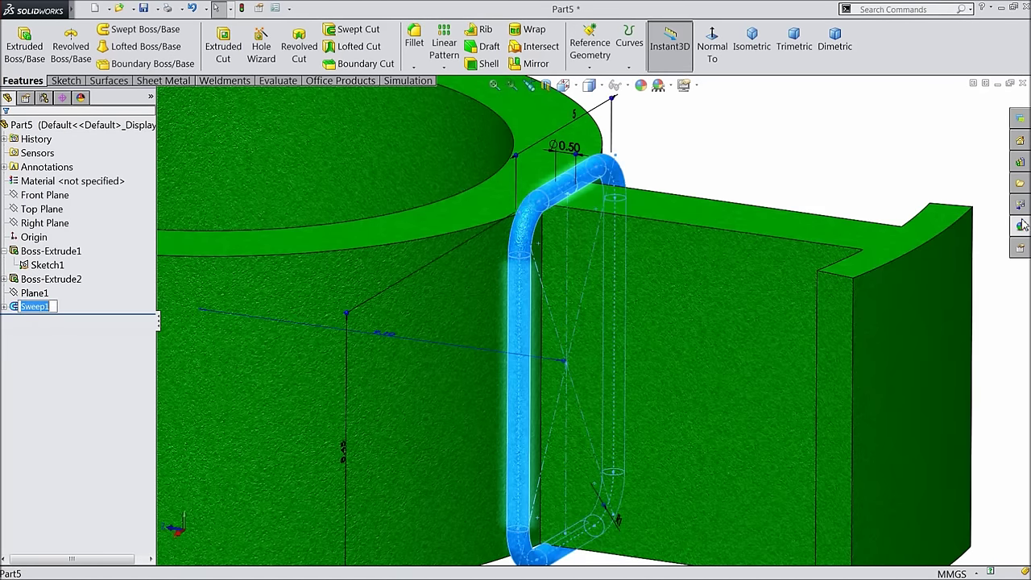
left_click(1021, 227)
scroll(946, 189, "up", 4)
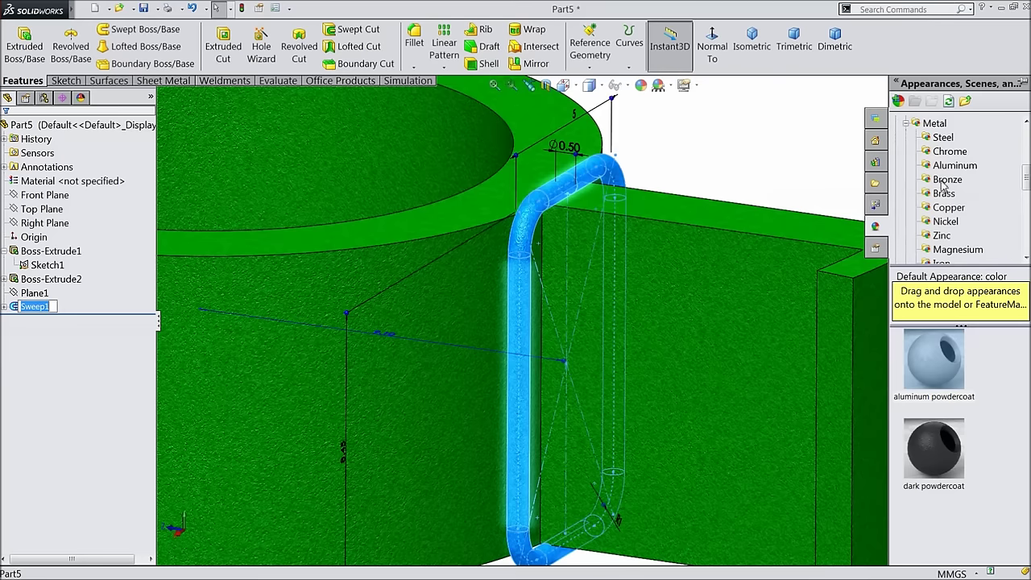
left_click(935, 124)
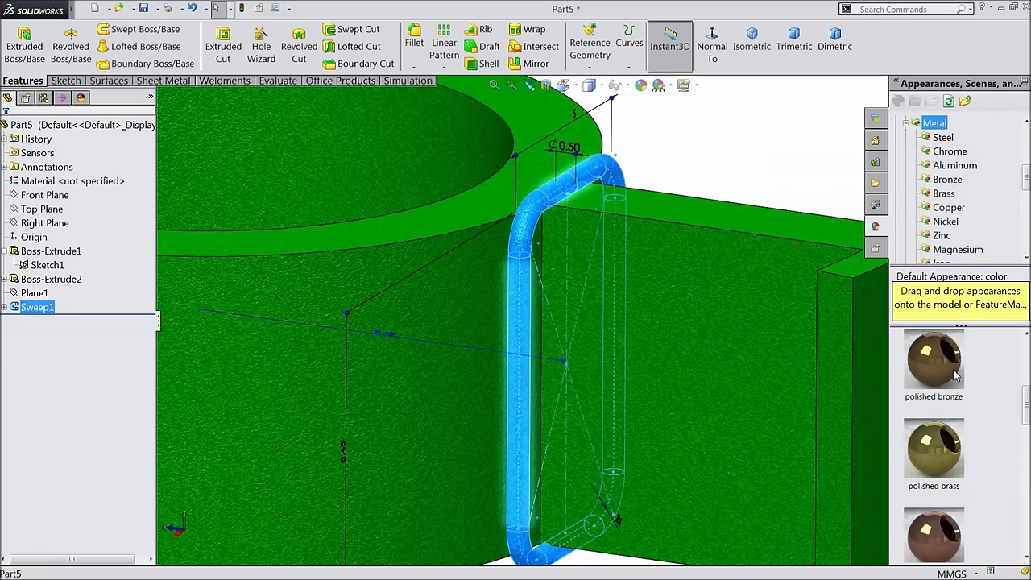
scroll(946, 466, "down", 1)
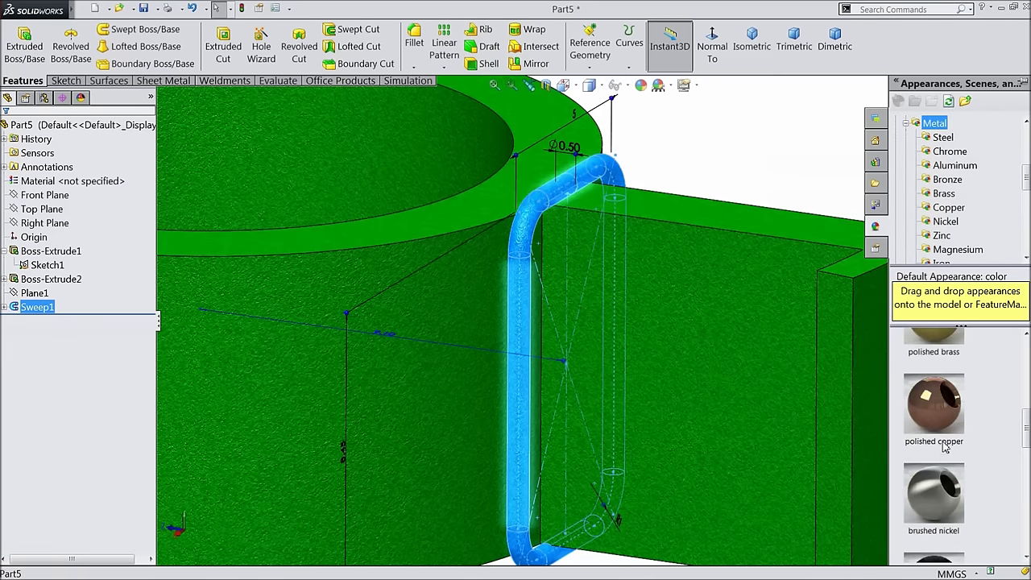
left_click_drag(945, 419, 528, 338)
Step: Start a linear pattern of the swept wire loop, using the tooth's long upper edge as the direction
mouse_move(637, 281)
middle_mouse_down()
mouse_move(670, 168)
mouse_move(648, 249)
mouse_move(621, 219)
mouse_move(637, 276)
middle_mouse_up()
scroll(533, 319, "down", 5)
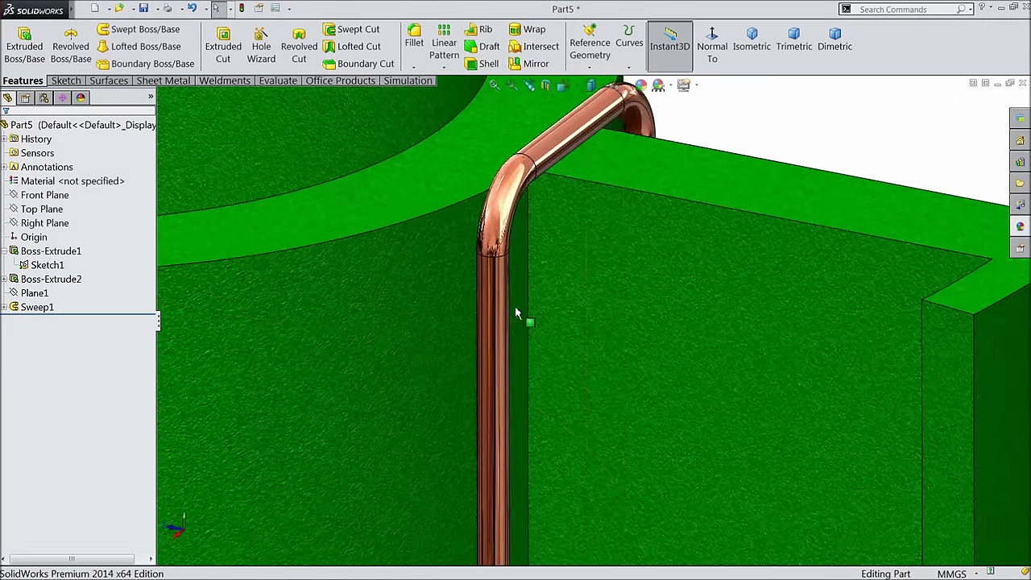
scroll(588, 276, "up", 6)
middle_click_drag(596, 288, 591, 293)
left_click(444, 69)
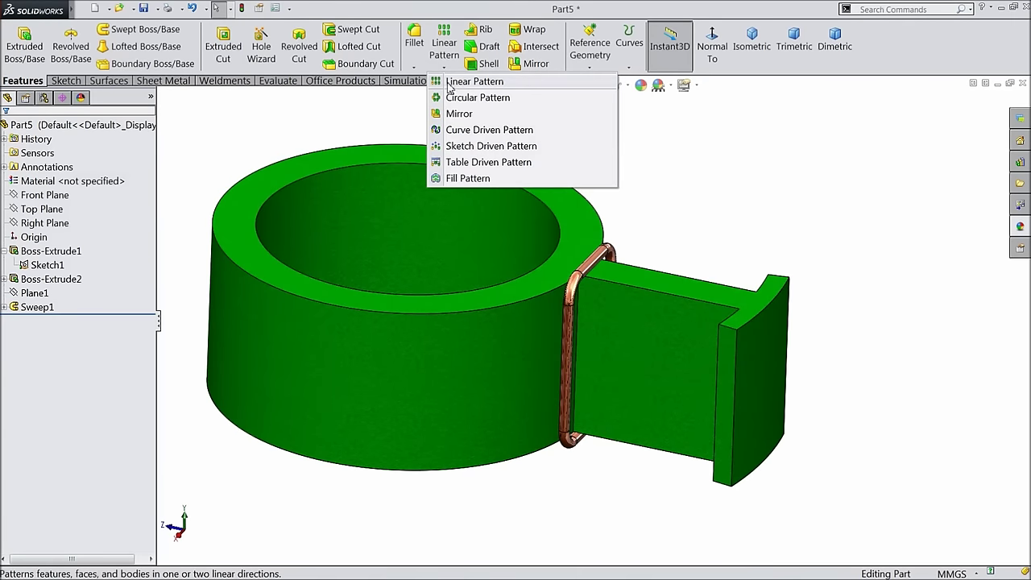
left_click(450, 84)
scroll(619, 300, "down", 2)
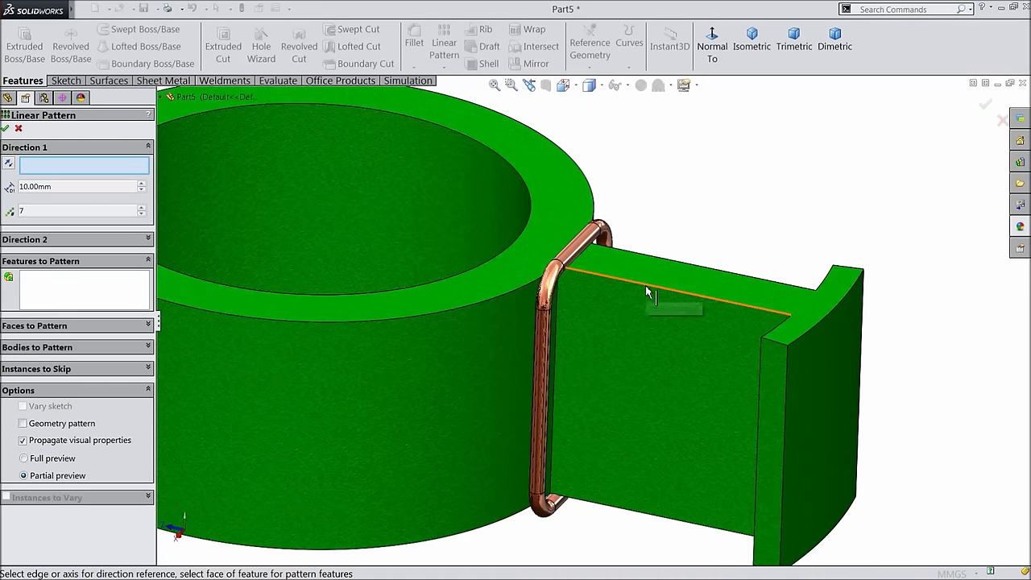
left_click(645, 286)
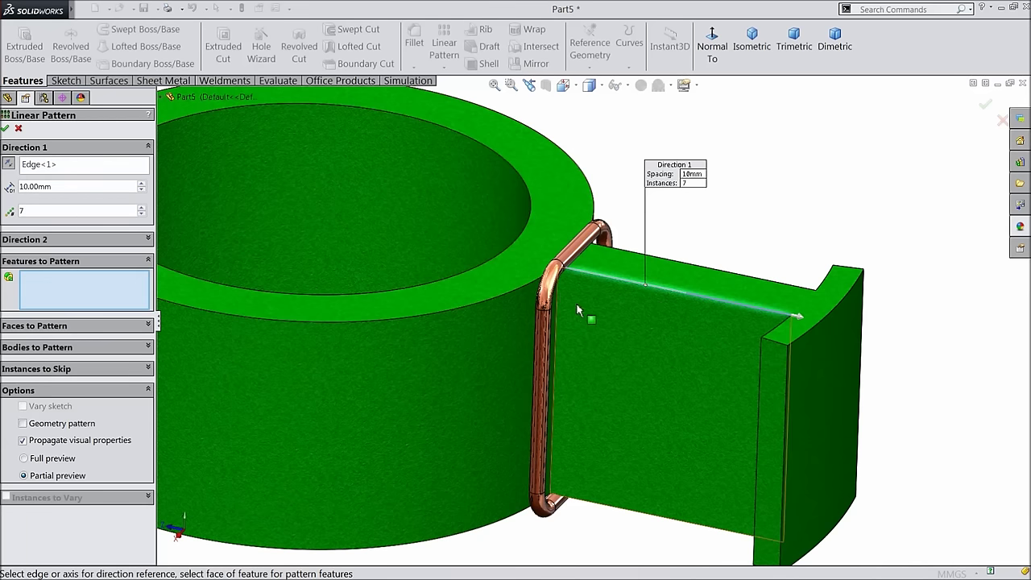
left_click(549, 323)
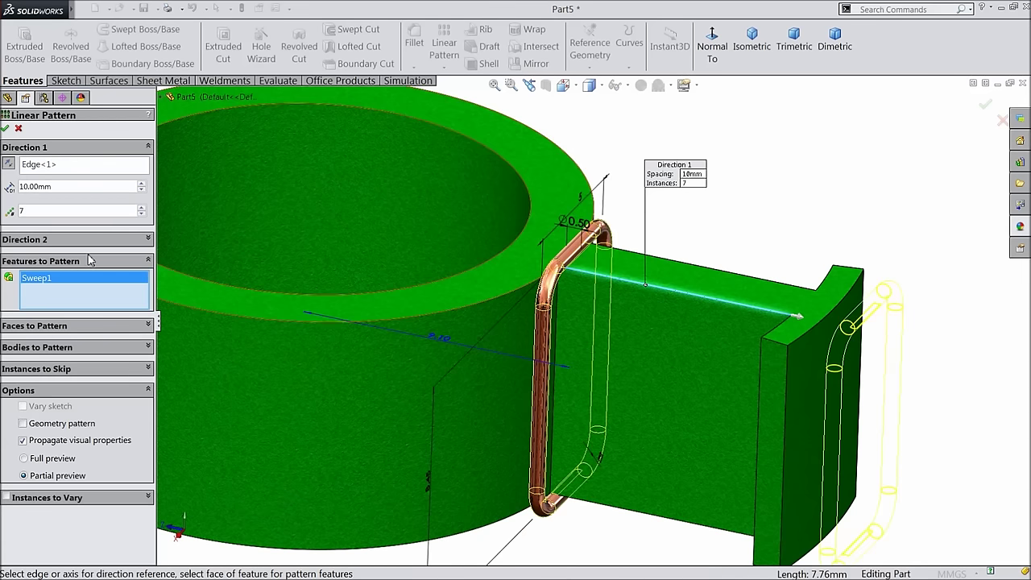
Step: Set the linear pattern's spacing to 0.51 mm and its instances to 15, and create the pattern
left_click_drag(51, 185, 14, 187)
type("0.51")
key("Return")
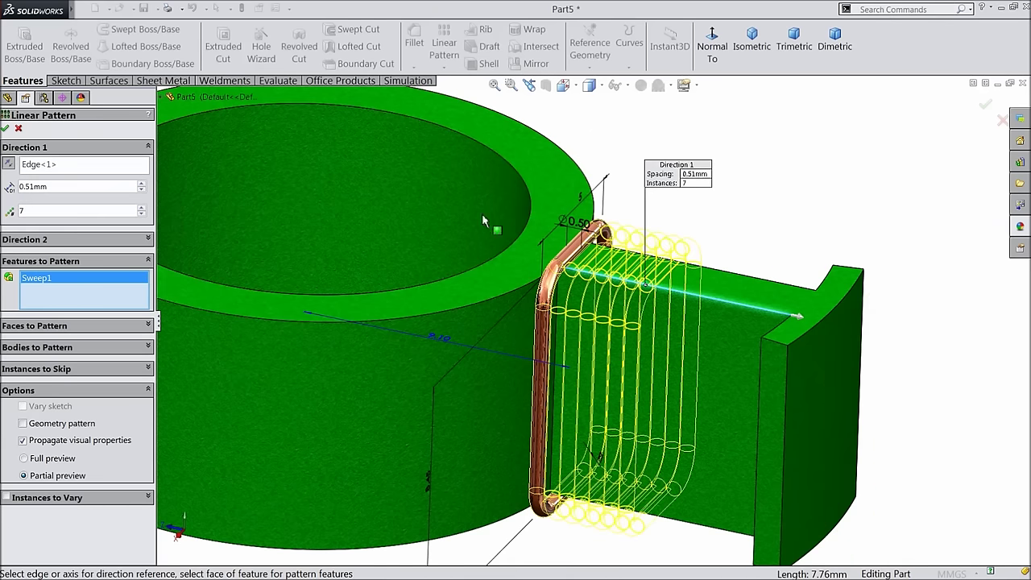
type("15")
middle_click_drag(806, 166, 823, 178)
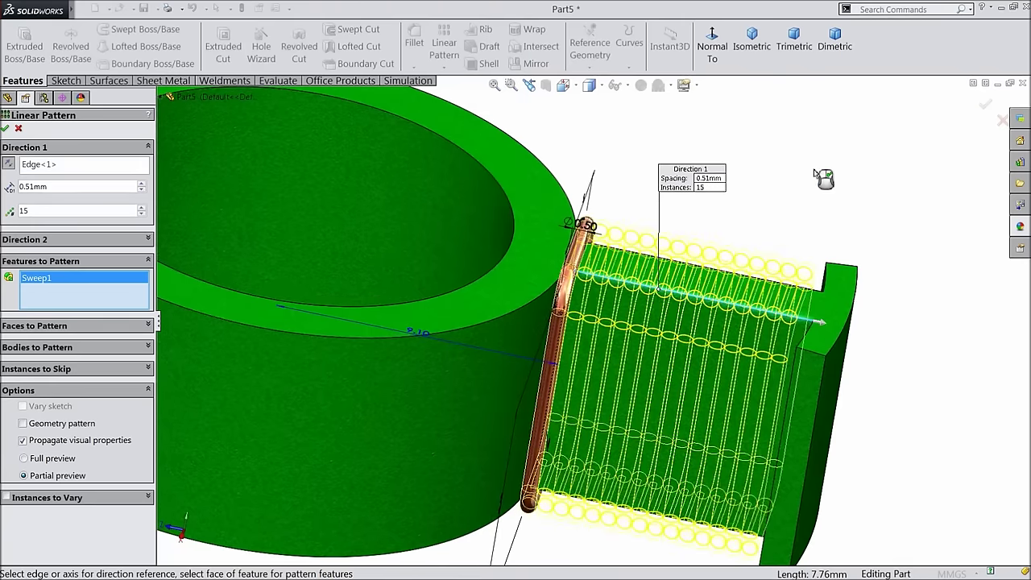
left_click(5, 129)
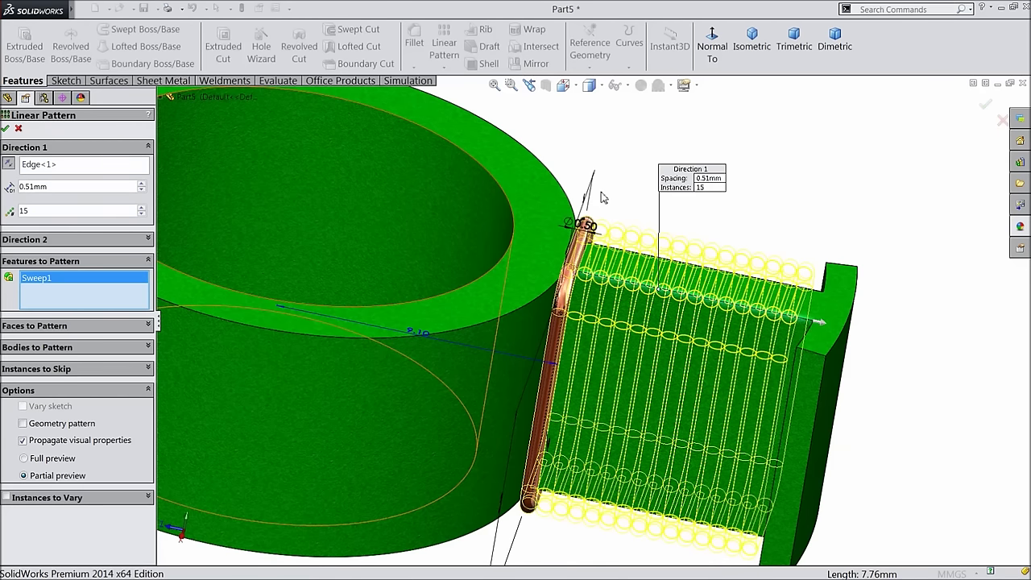
key("Return")
Step: Apply polished copper to all the green straight wire faces on top of the patterned winding
middle_click_drag(607, 194, 566, 262)
scroll(709, 349, "down", 3)
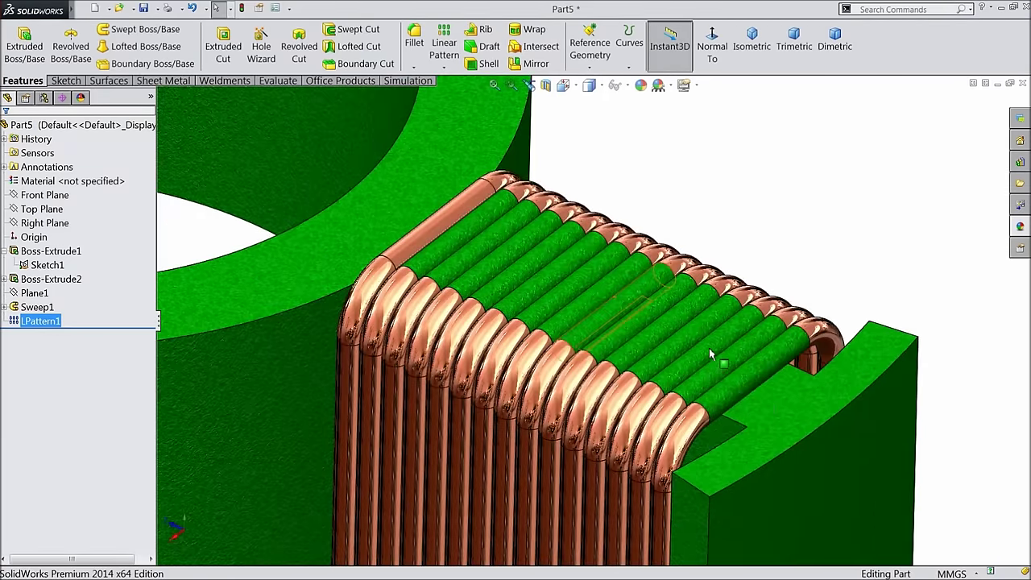
left_click(745, 394)
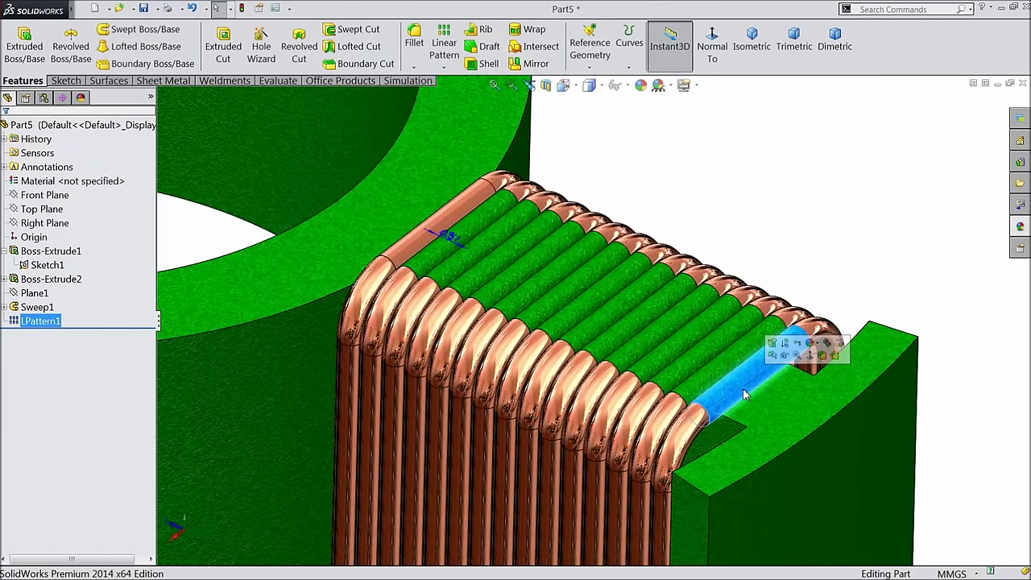
left_click(686, 377, "ctrl")
left_click(664, 365, "ctrl")
left_click(641, 353, "ctrl")
left_click(618, 340, "ctrl")
left_click(596, 327, "ctrl")
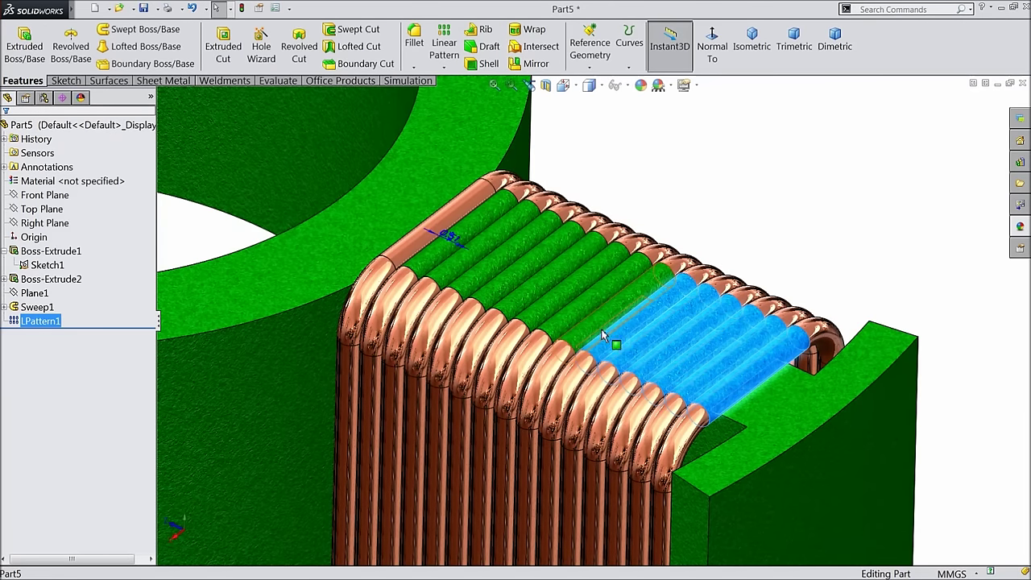
left_click(572, 315, "ctrl")
left_click(570, 309, "ctrl")
left_click(554, 297, "ctrl")
left_click(532, 282, "ctrl")
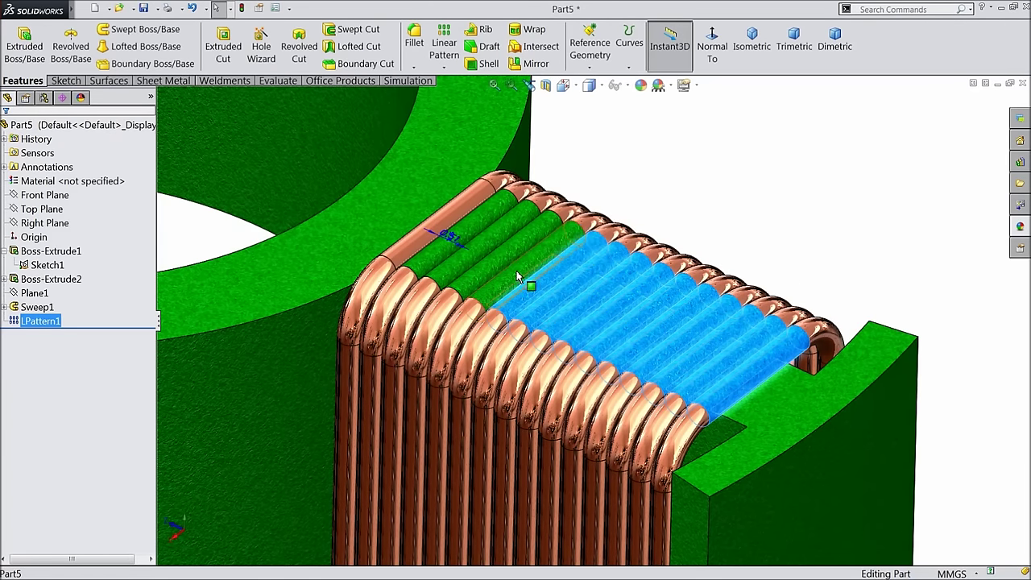
left_click(512, 266, "ctrl")
left_click(501, 257, "ctrl")
left_click(482, 242, "ctrl")
left_click(469, 227, "ctrl")
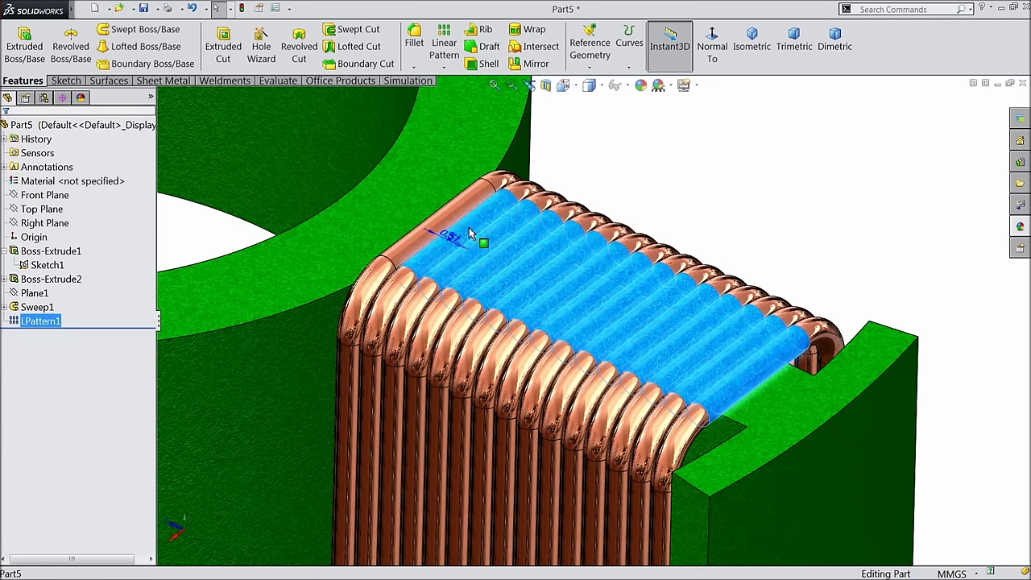
left_click(1020, 227)
left_click(949, 411)
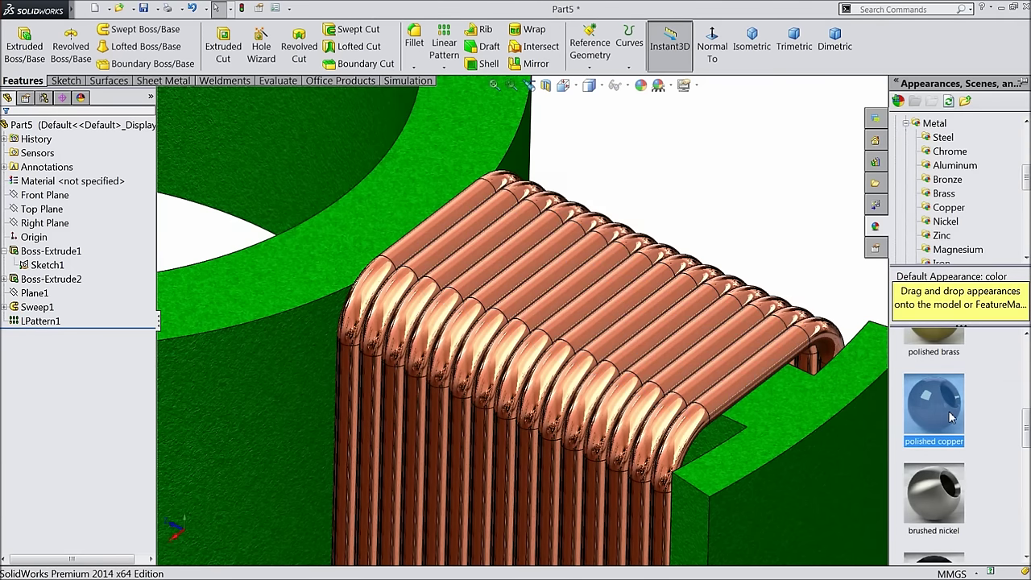
Step: Set up a circular pattern of LPattern1, Sweep1 and Boss-Extrude2 about the ring's inner face, with 10 equally spaced instances over 360 degrees
scroll(774, 314, "up", 8)
middle_click_drag(728, 414, 746, 363)
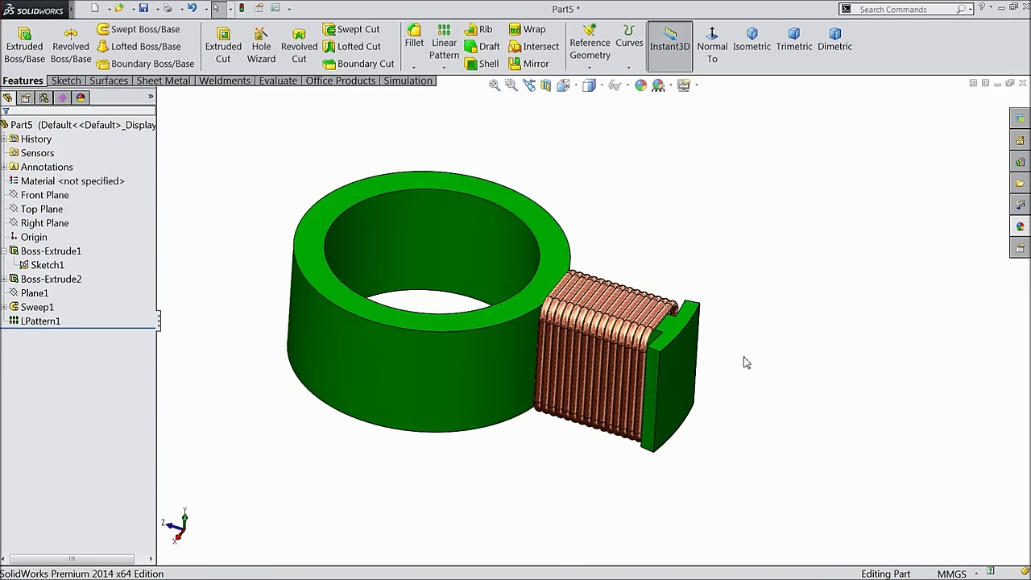
scroll(524, 301, "up", 2)
scroll(449, 311, "down", 3)
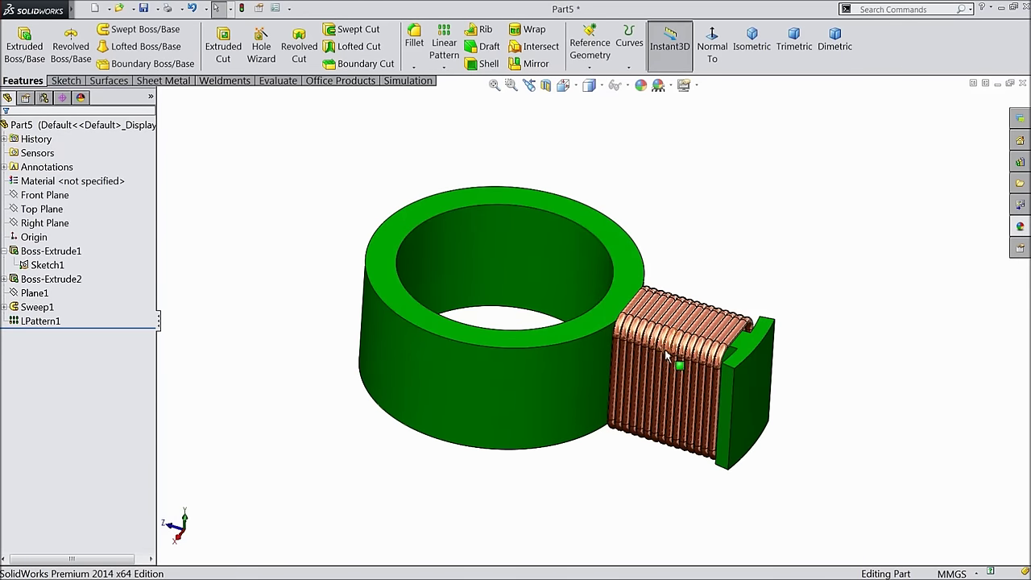
left_click(444, 67)
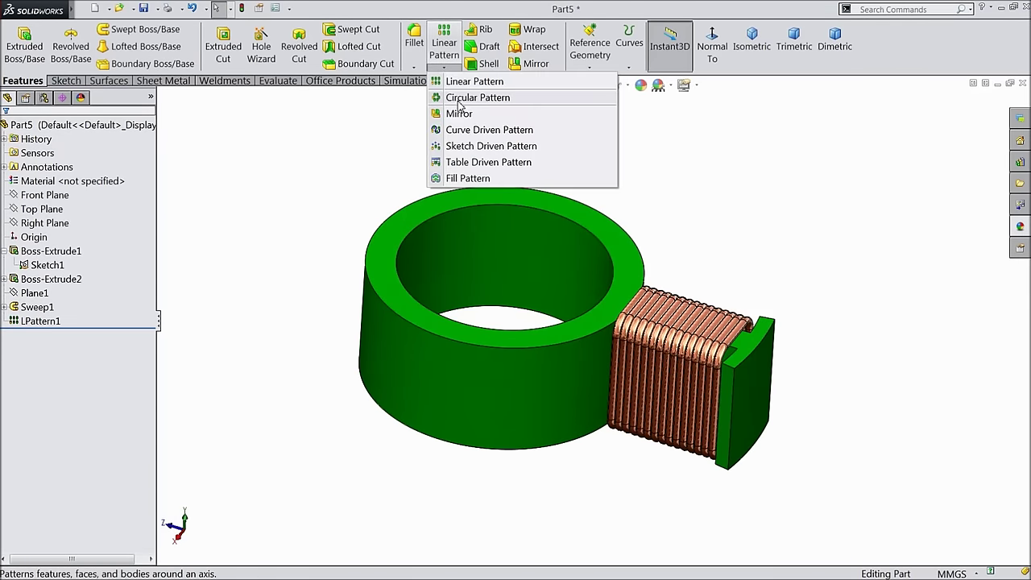
left_click(463, 97)
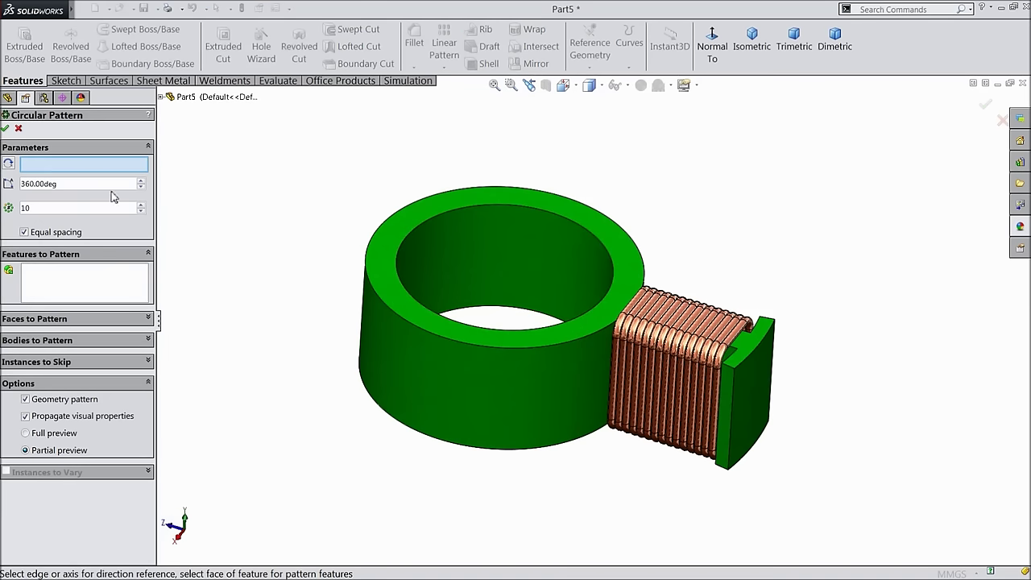
left_click(455, 260)
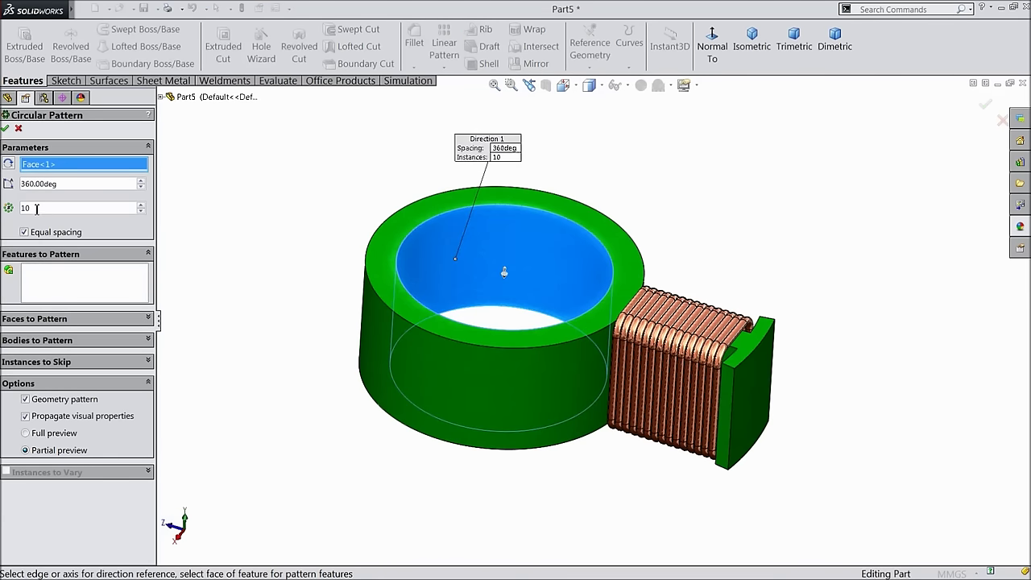
left_click(62, 289)
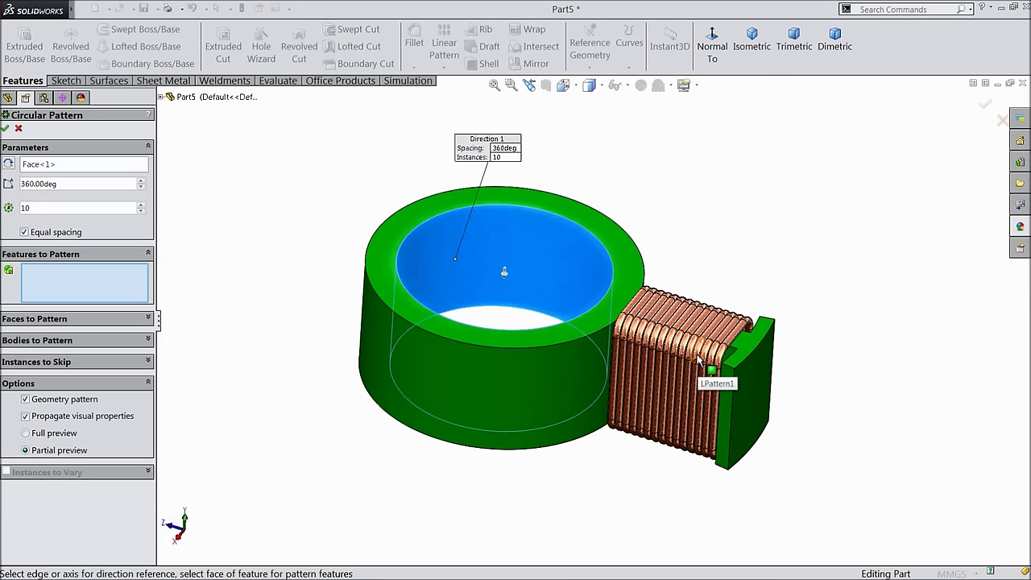
left_click(160, 98)
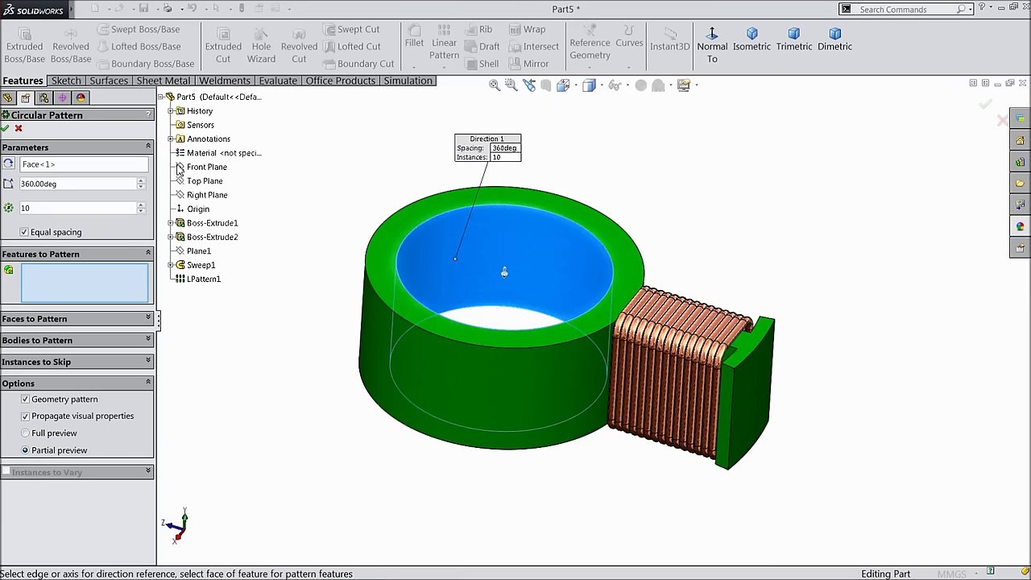
left_click(203, 278)
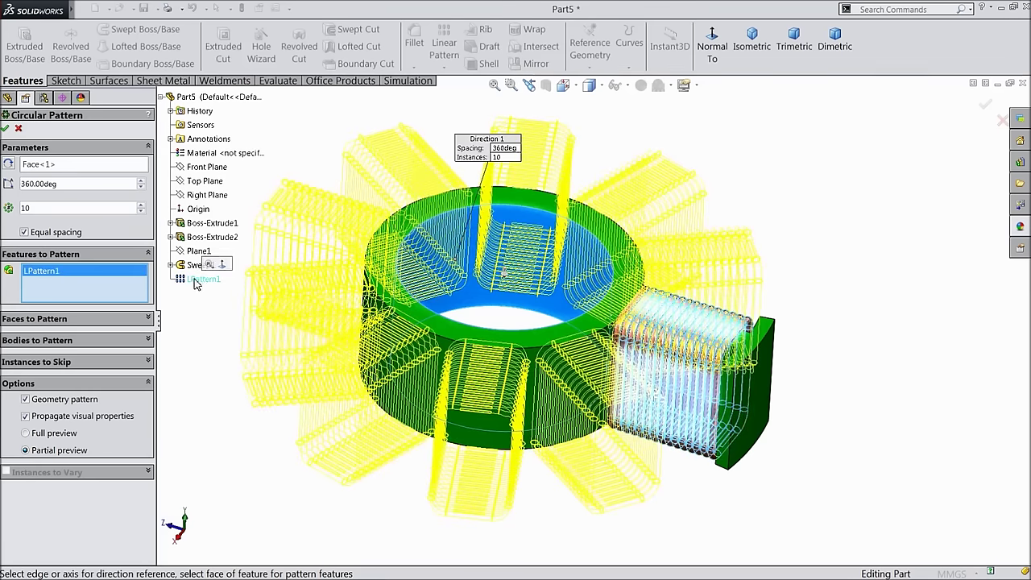
left_click(195, 268)
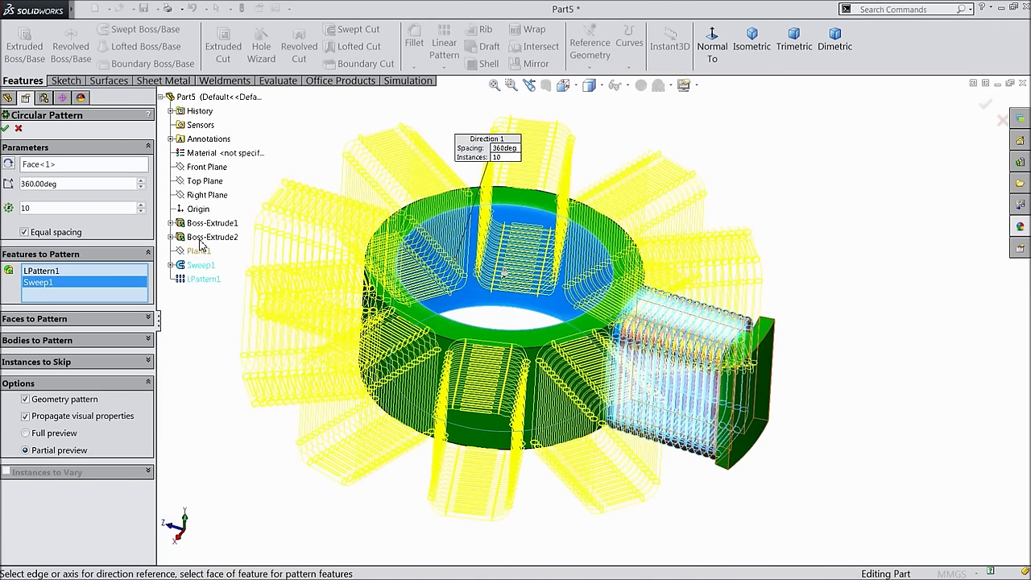
left_click(206, 237)
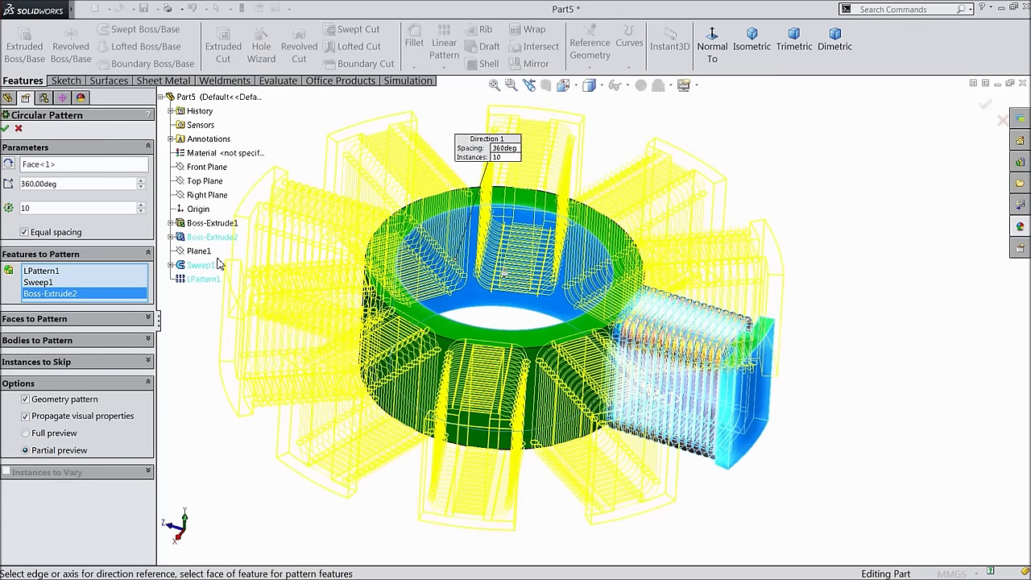
Step: Turn off the Geometry pattern option and create the circular pattern of wound teeth
scroll(485, 329, "up", 3)
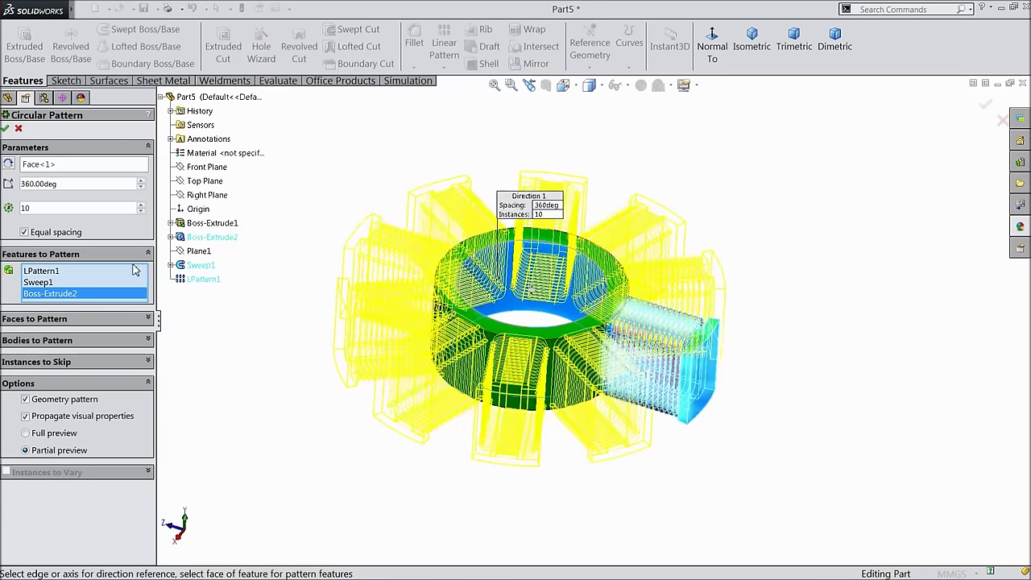
left_click(6, 129)
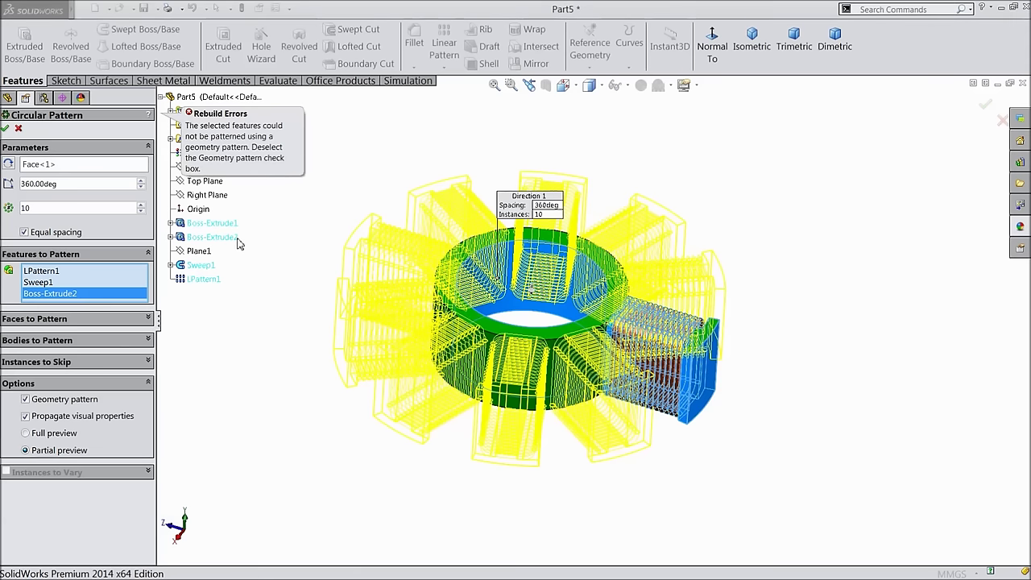
left_click(26, 400)
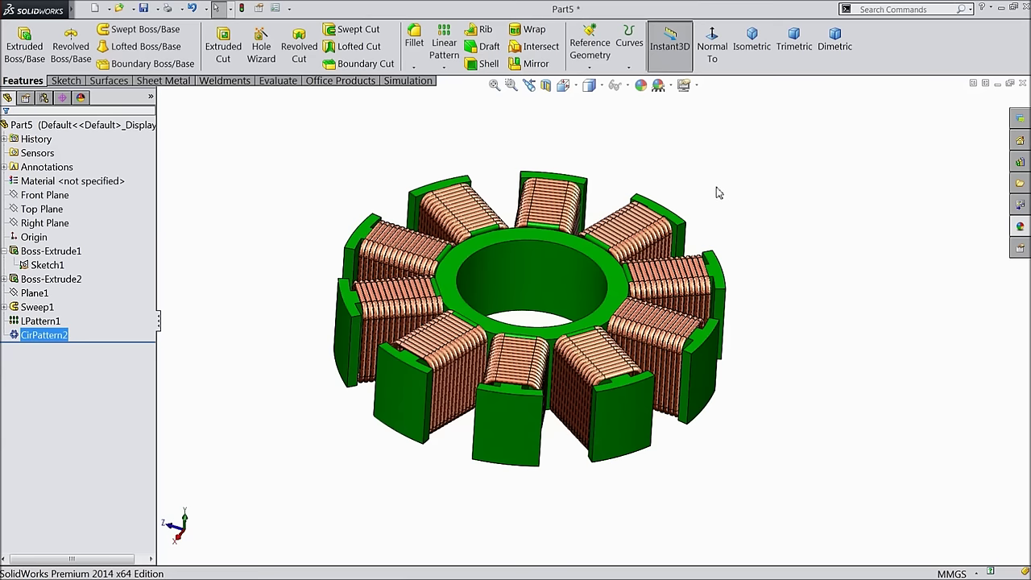
Step: Save the finished wound stator part as 3.coil in the DC Motor(Brushless) folder
middle_click_drag(670, 172, 581, 391)
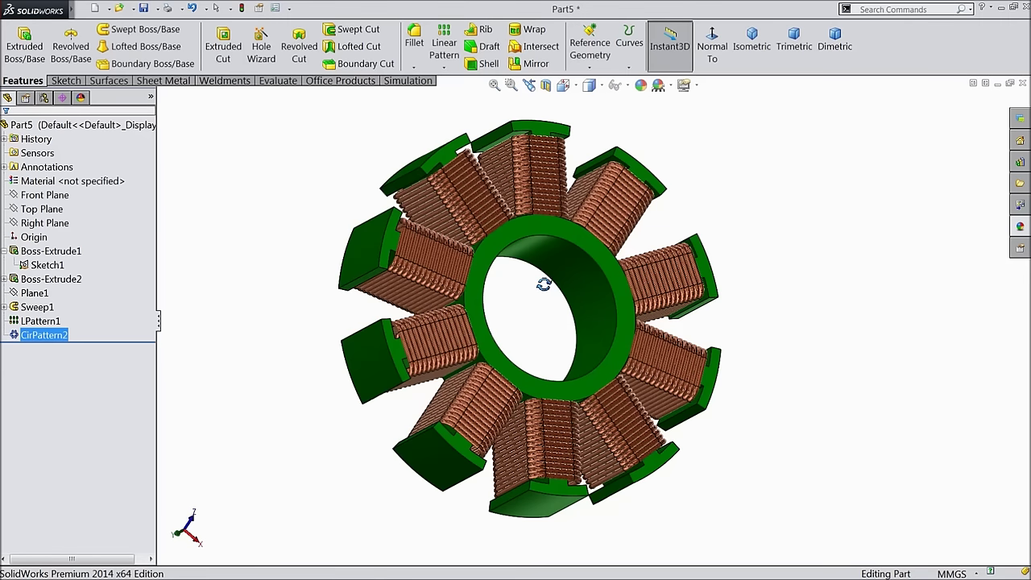
middle_click_drag(527, 297, 599, 295)
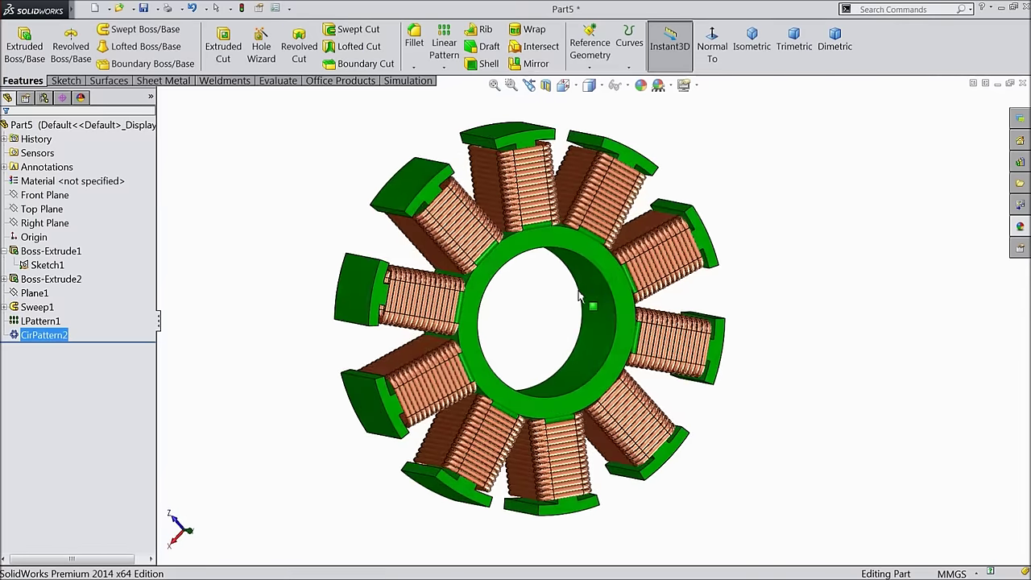
key("f")
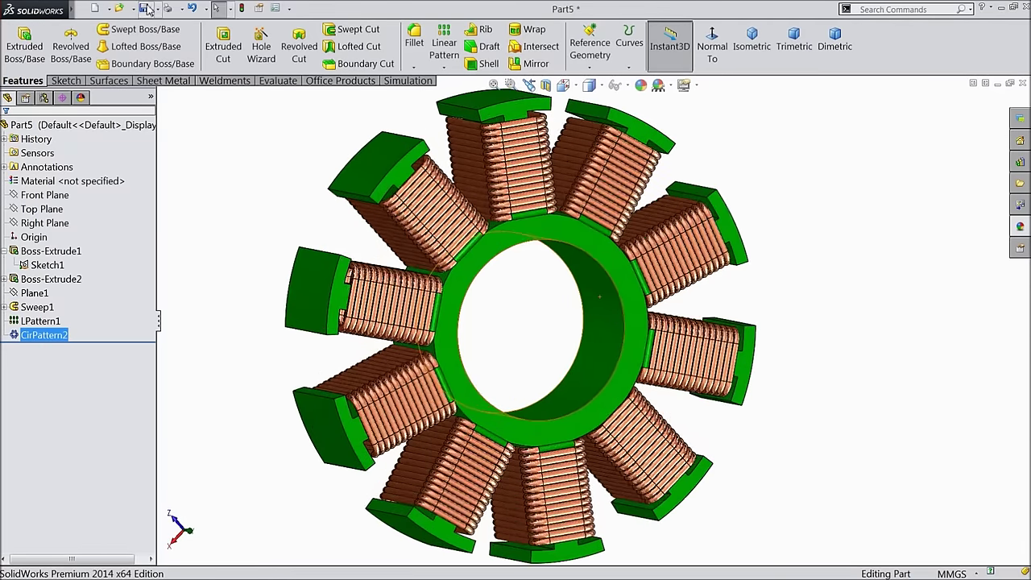
left_click(144, 10)
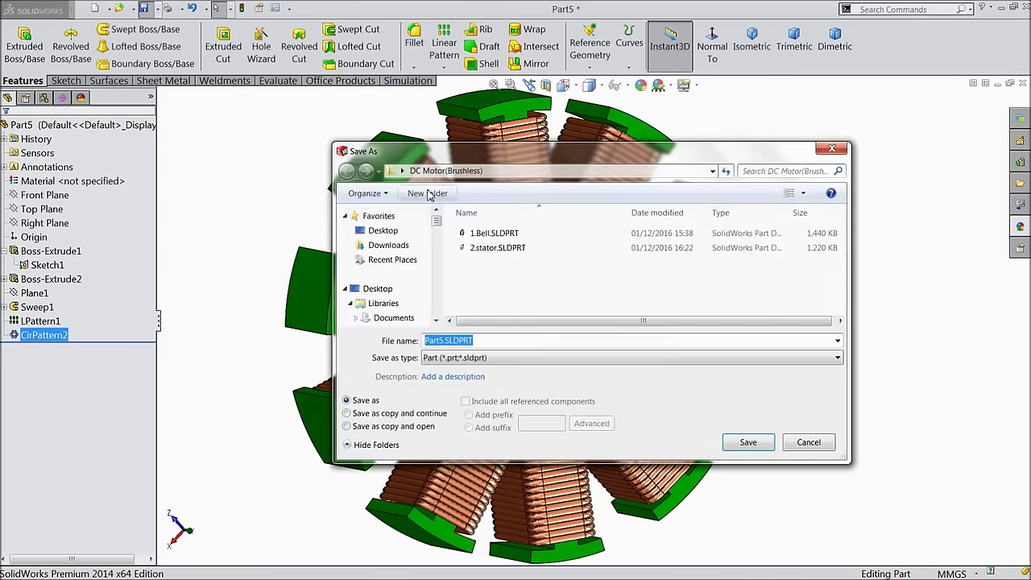
type("3.coil")
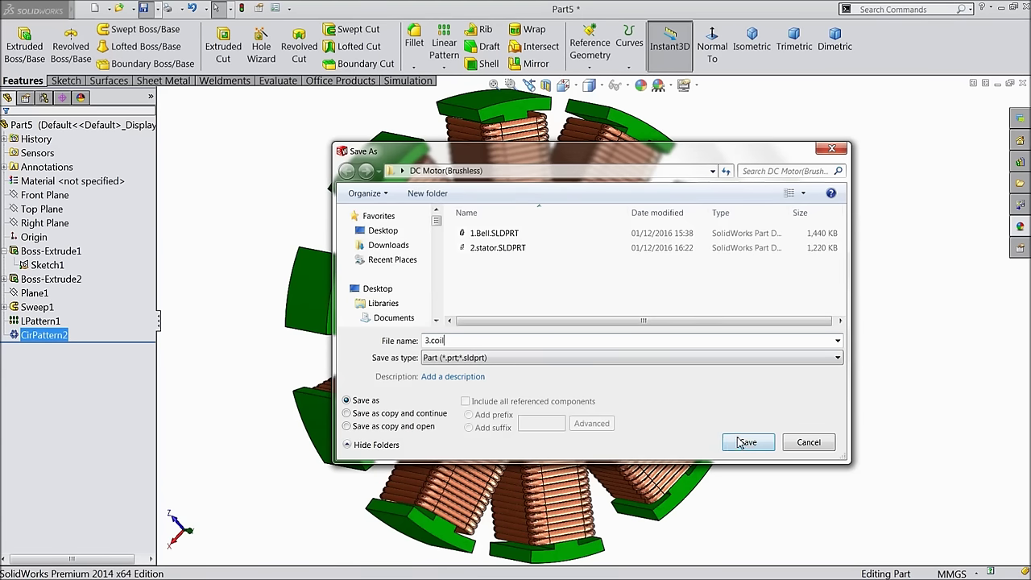
left_click(739, 442)
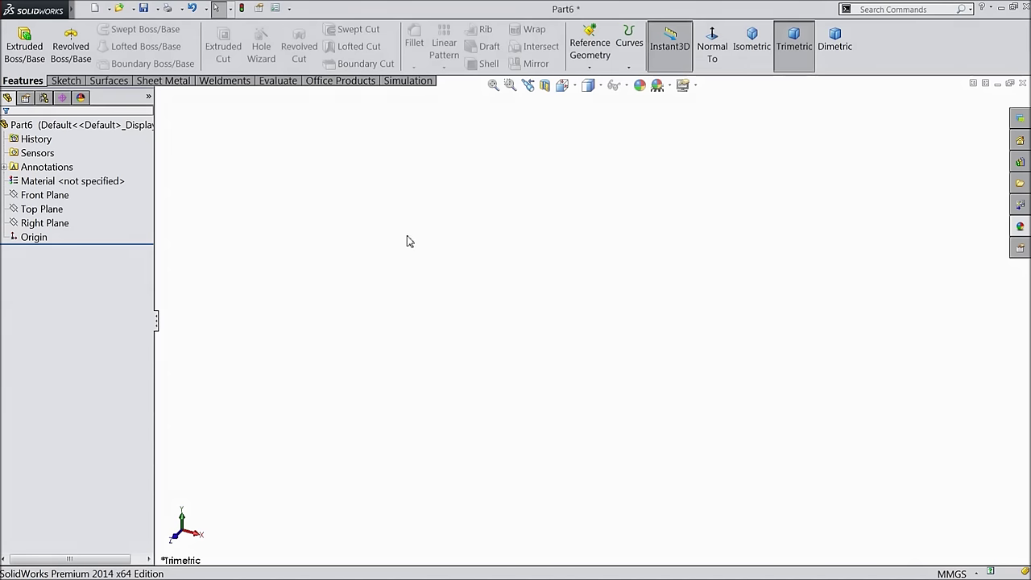
Step: Sketch a circle centred on the origin on the Top Plane of the new part and set its diameter to 4 mm
left_click(45, 209)
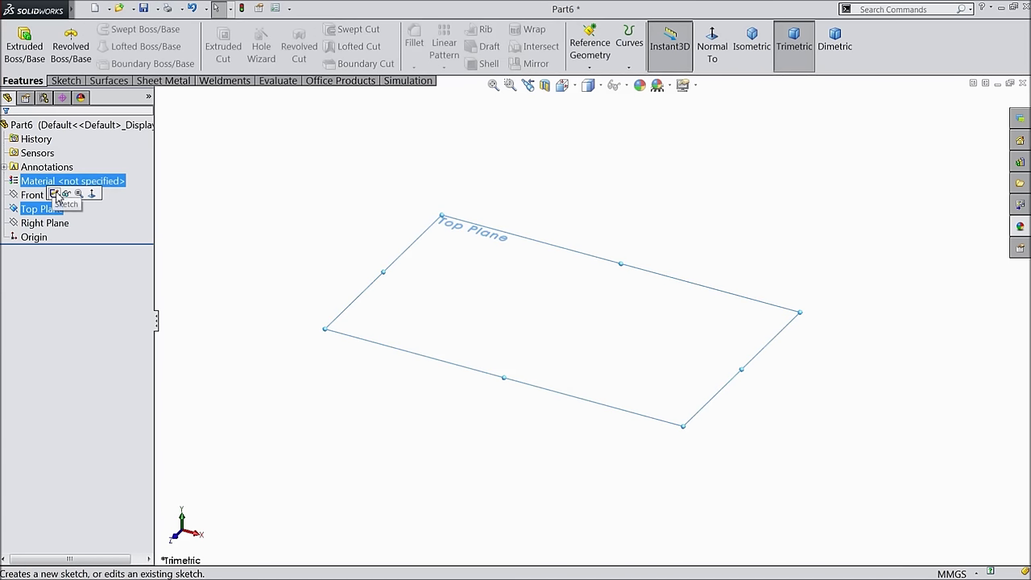
left_click(48, 195)
left_click(118, 34)
left_click(593, 320)
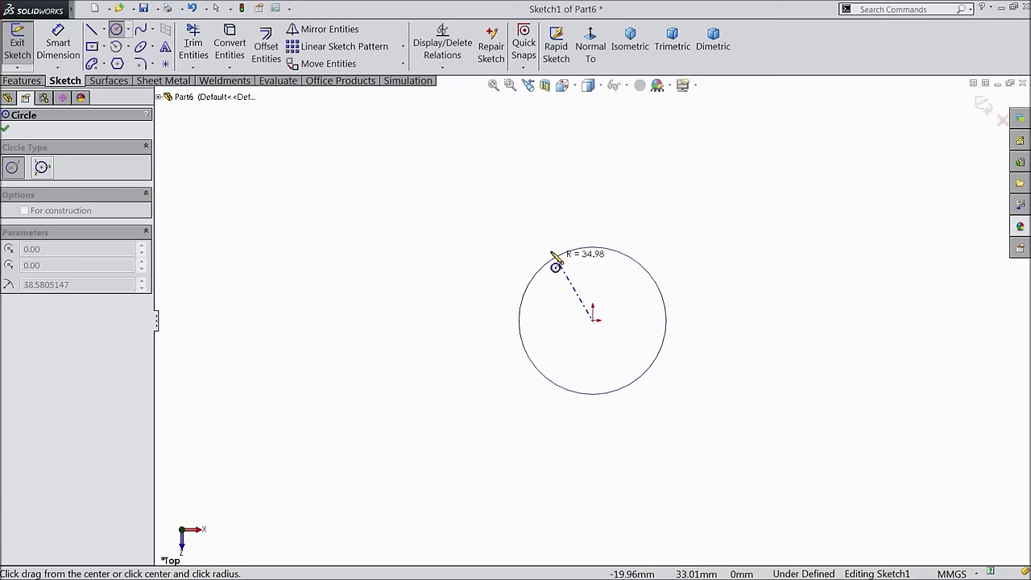
left_click(544, 244)
left_click(58, 44)
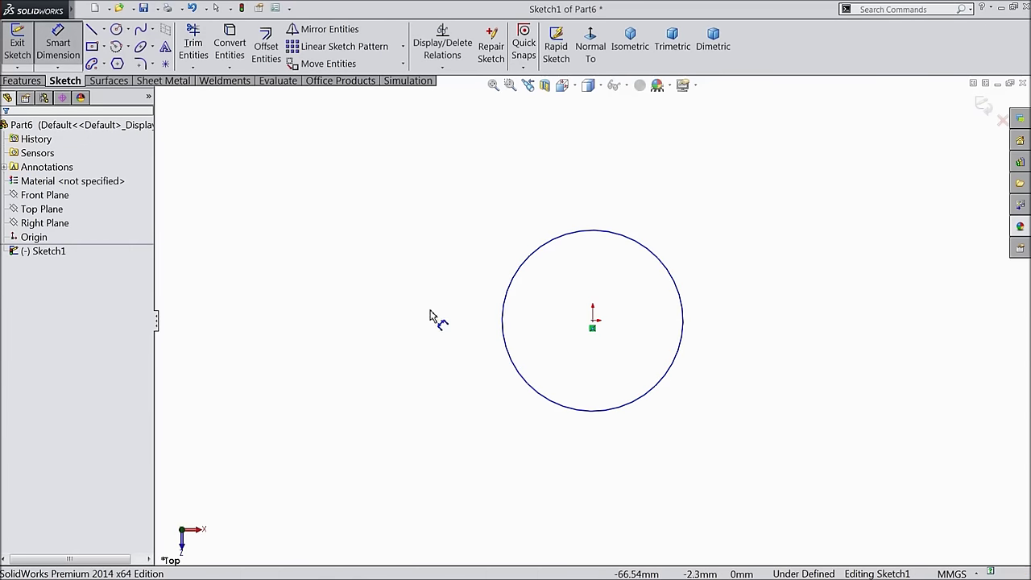
left_click(503, 322)
left_click(436, 318)
key("BackSpace")
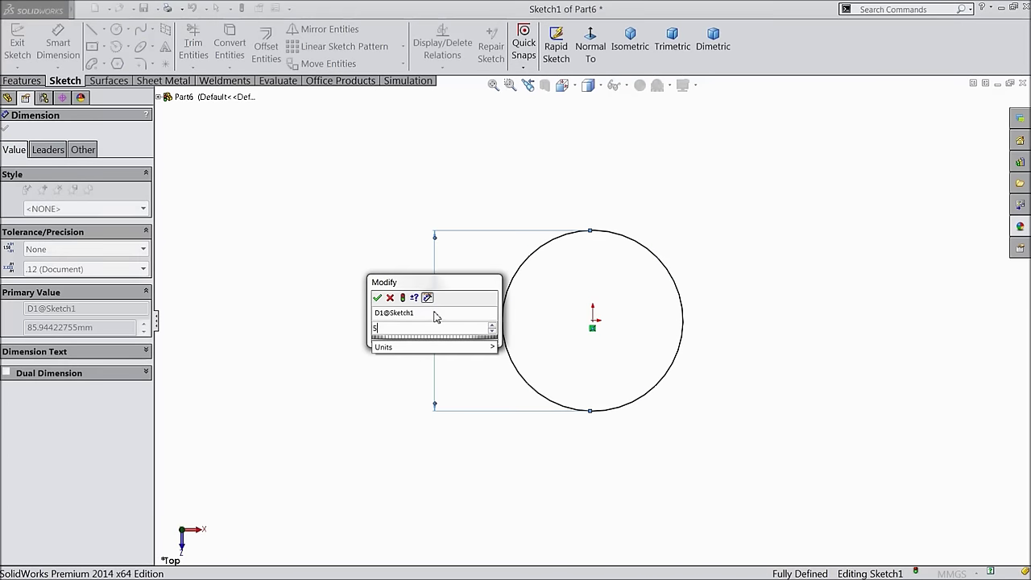
type("4")
key("Return")
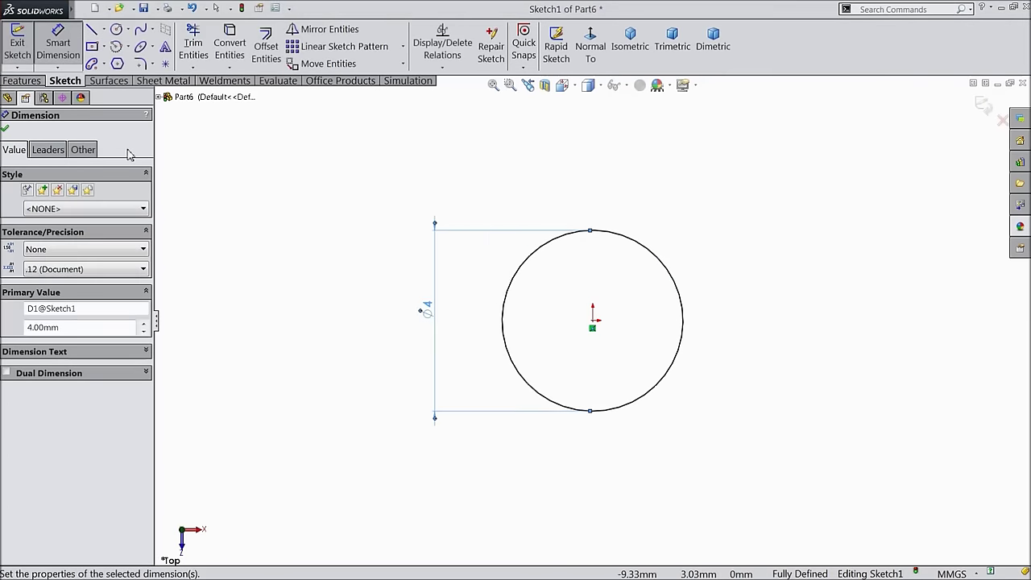
Step: Extrude the circle 42 mm as a blind boss to form the shaft
left_click(23, 81)
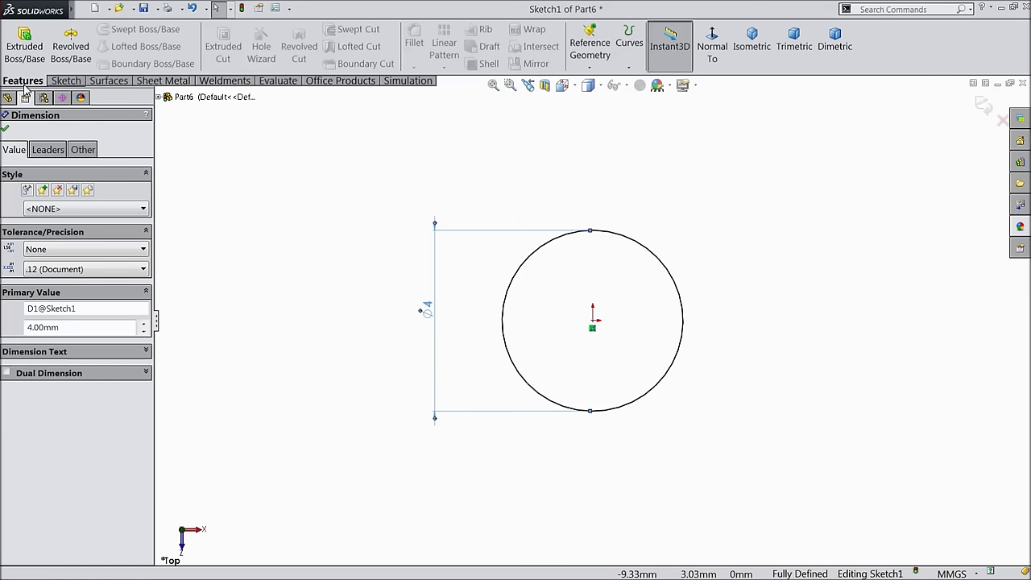
left_click(24, 44)
type("42")
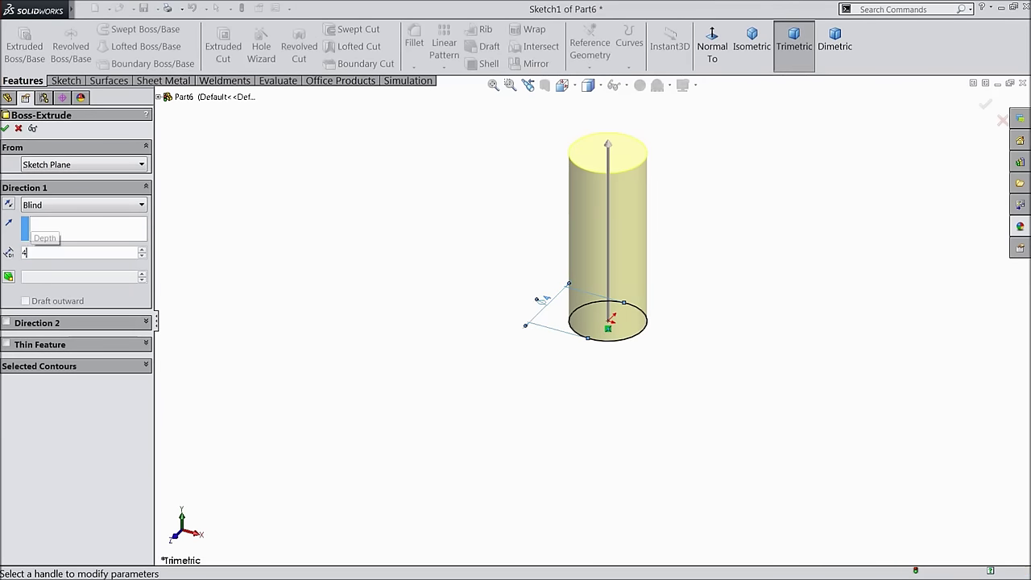
key("Return")
key("f")
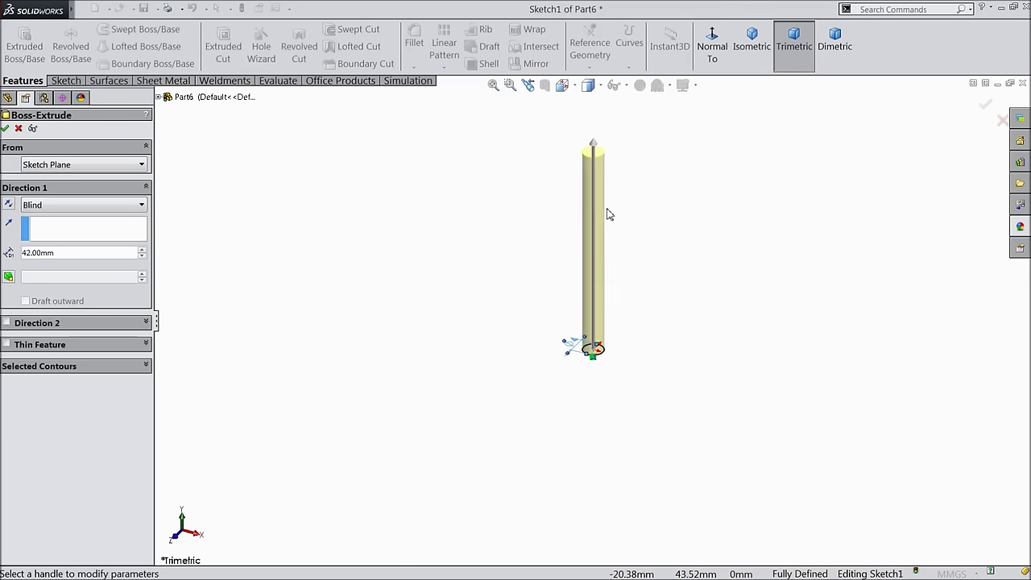
left_click(7, 129)
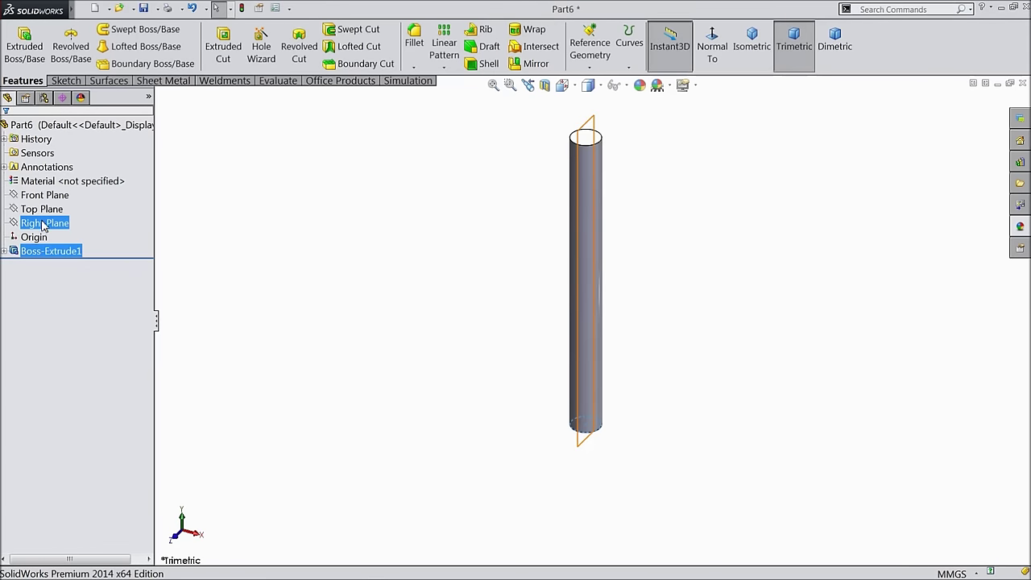
Step: On the Right Plane, sketch a corner rectangle about 1.45 by 0.53 mm inward from the shaft's outer edge, near its lower end
left_click(44, 223)
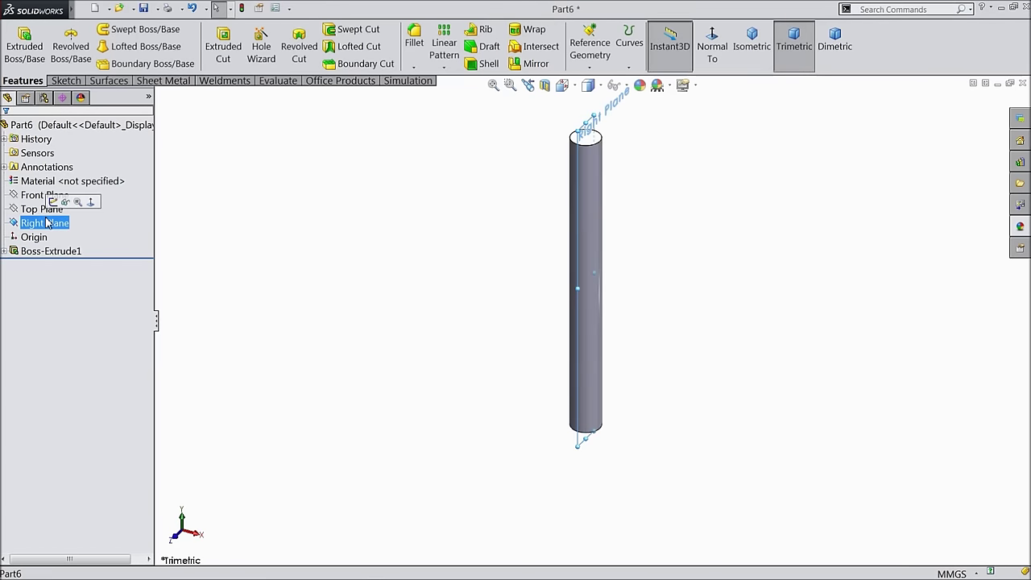
left_click(55, 207)
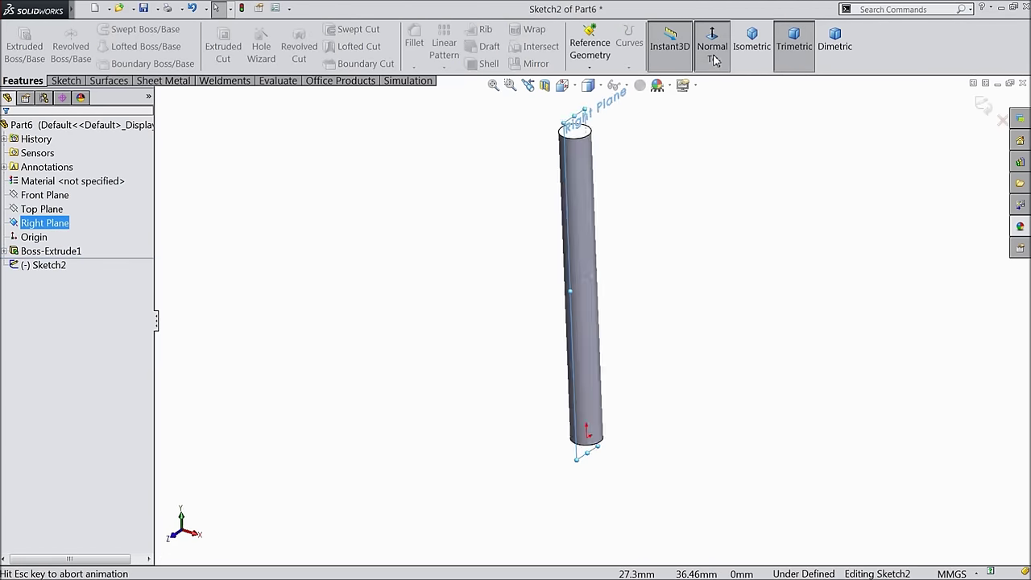
scroll(620, 491, "down", 5)
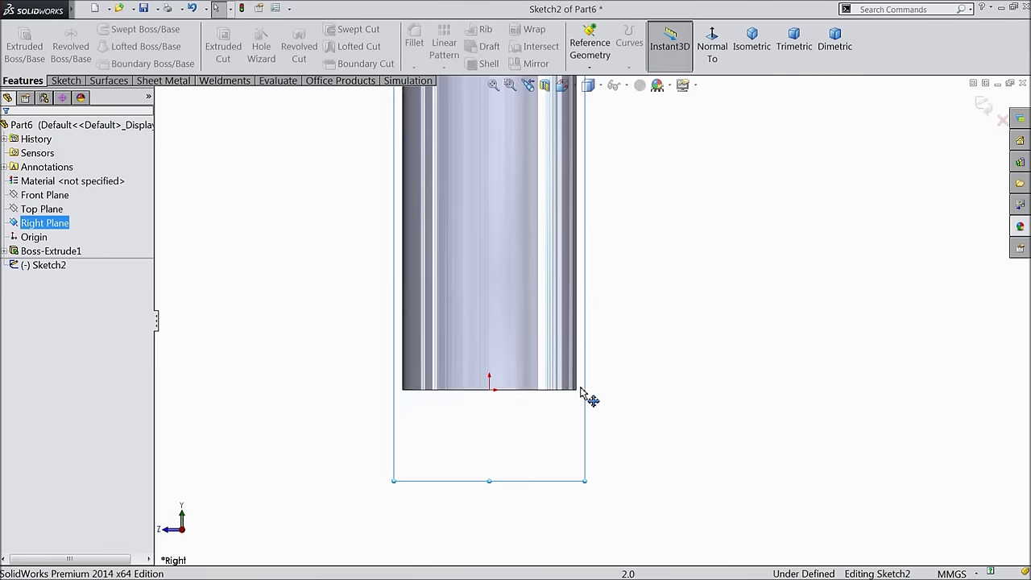
left_click(66, 80)
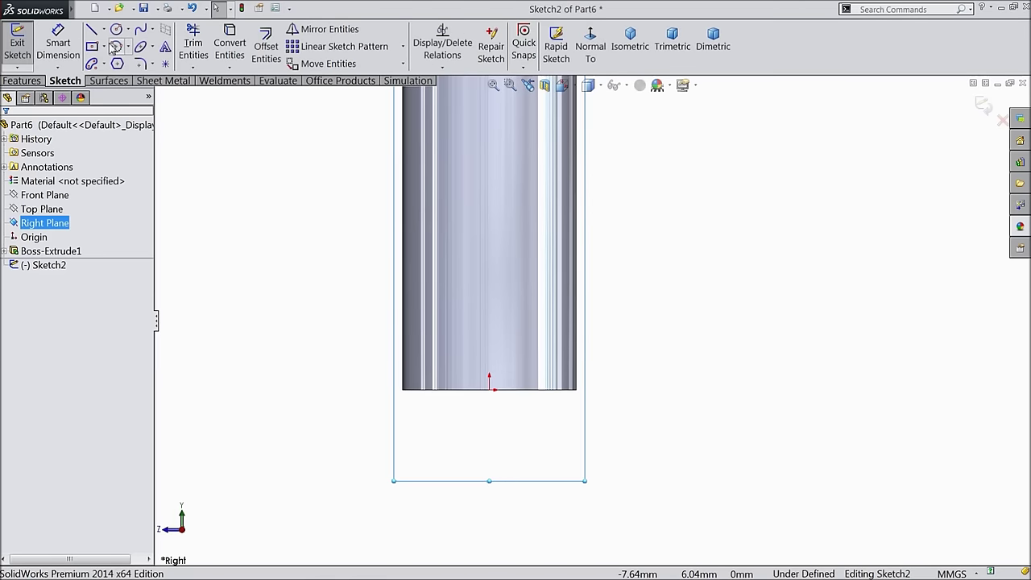
left_click(103, 46)
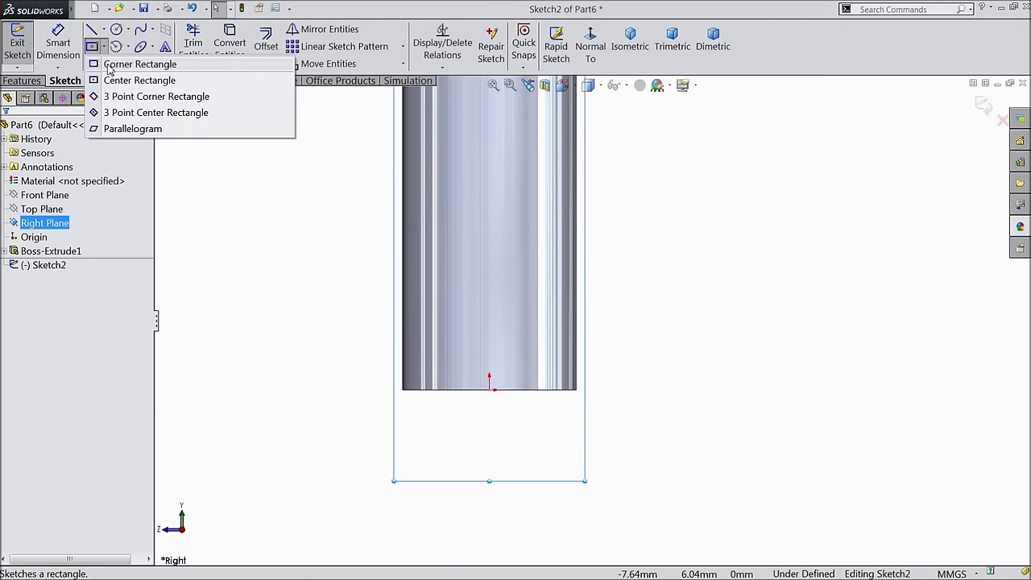
left_click(121, 62)
scroll(586, 393, "down", 2)
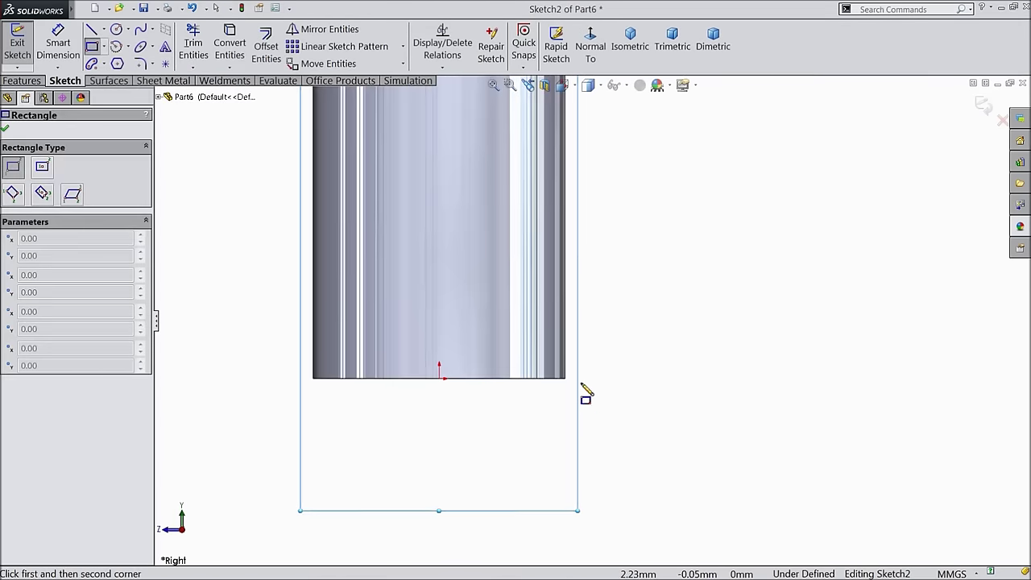
left_click(567, 253)
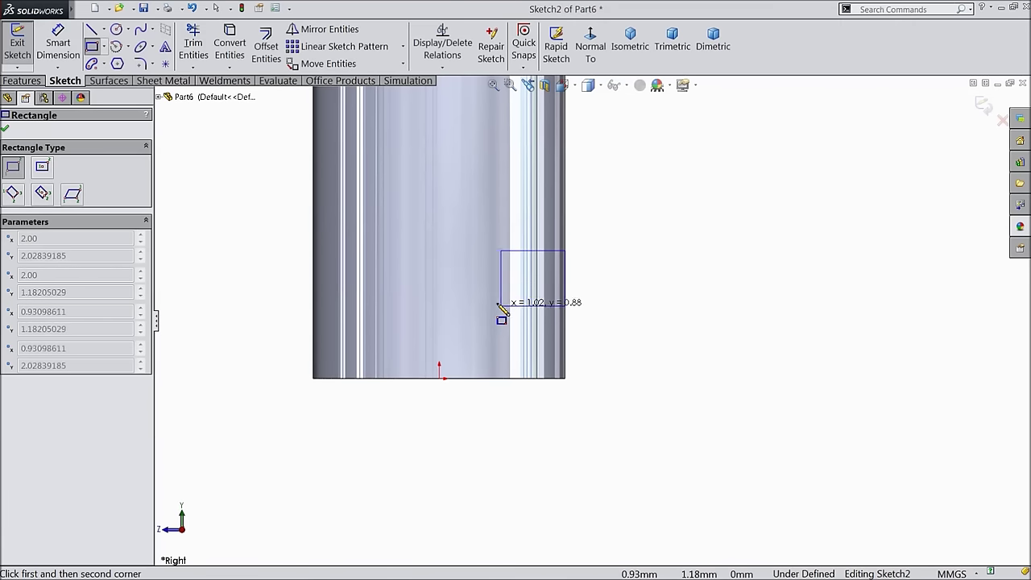
left_click(475, 284)
key("Escape")
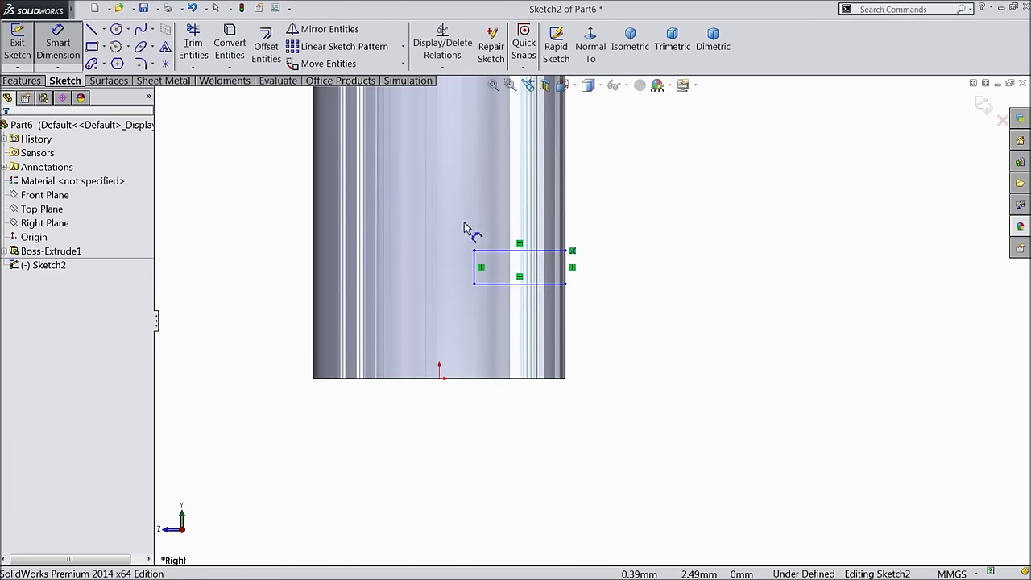
Step: Dimension the rectangle to 0.50 mm wide and 0.20 mm high
left_click(519, 258)
left_click(518, 214)
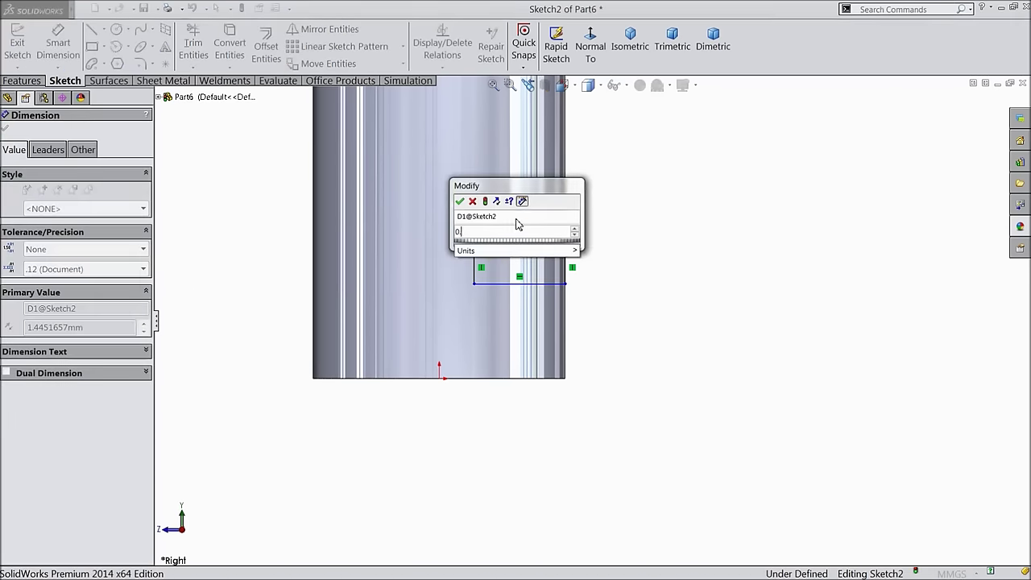
key("Return")
scroll(542, 254, "up", 3)
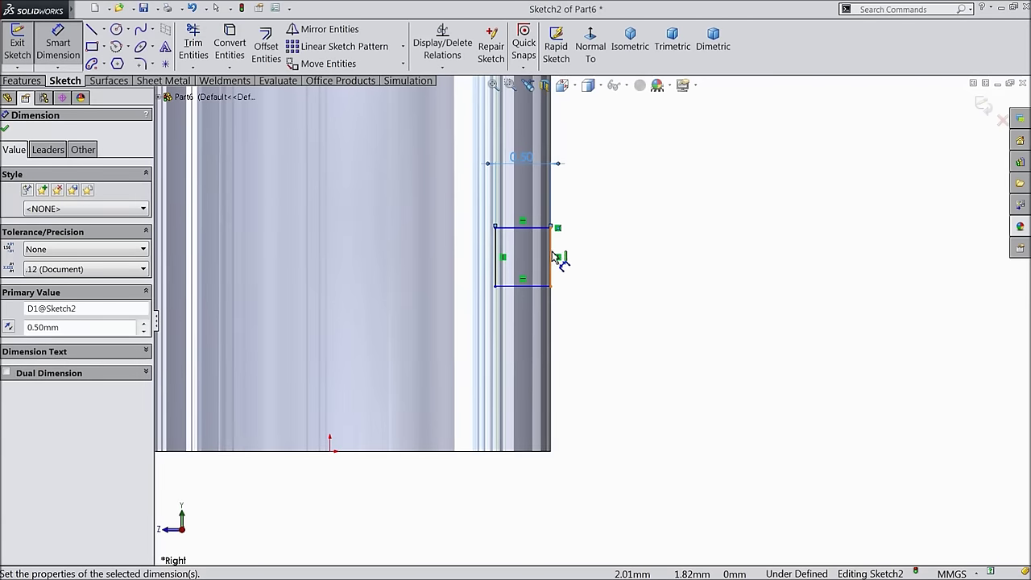
left_click(556, 258)
left_click(594, 265)
key("Return")
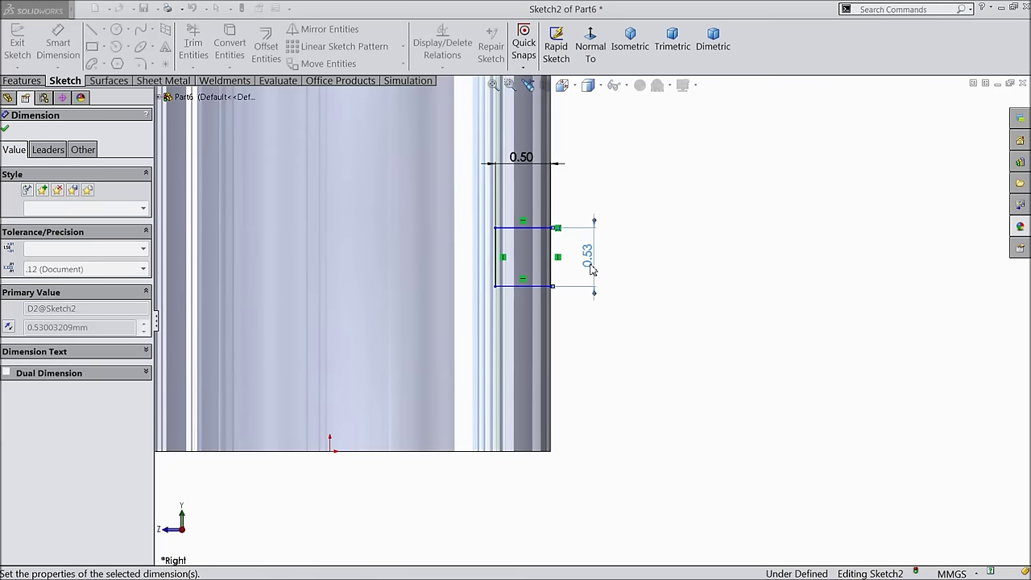
Step: Set the distance between the rectangle's lower side and the shaft's bottom edge to 0.8 mm
left_click(523, 249)
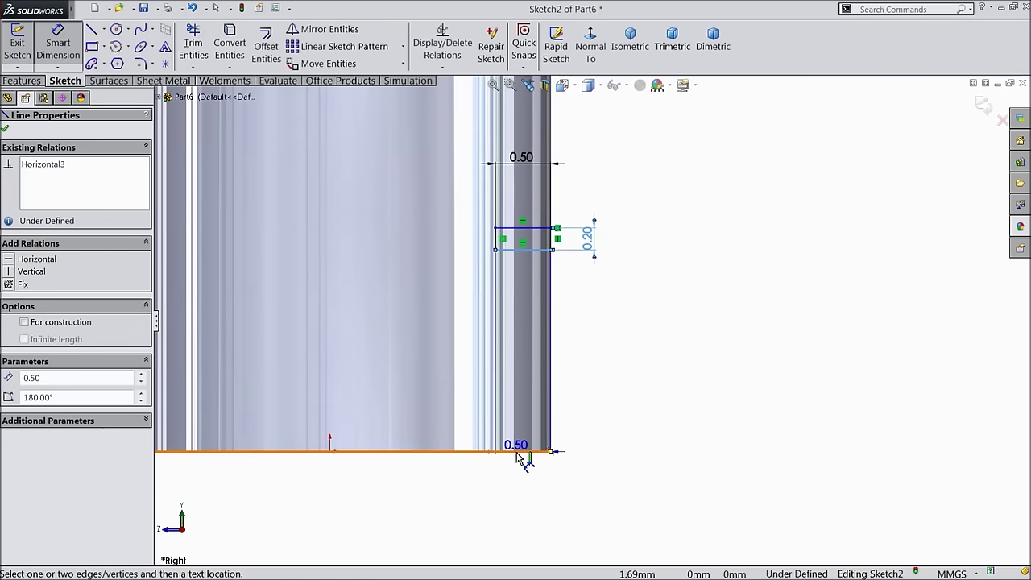
left_click(519, 453)
left_click(677, 372)
type("0.8")
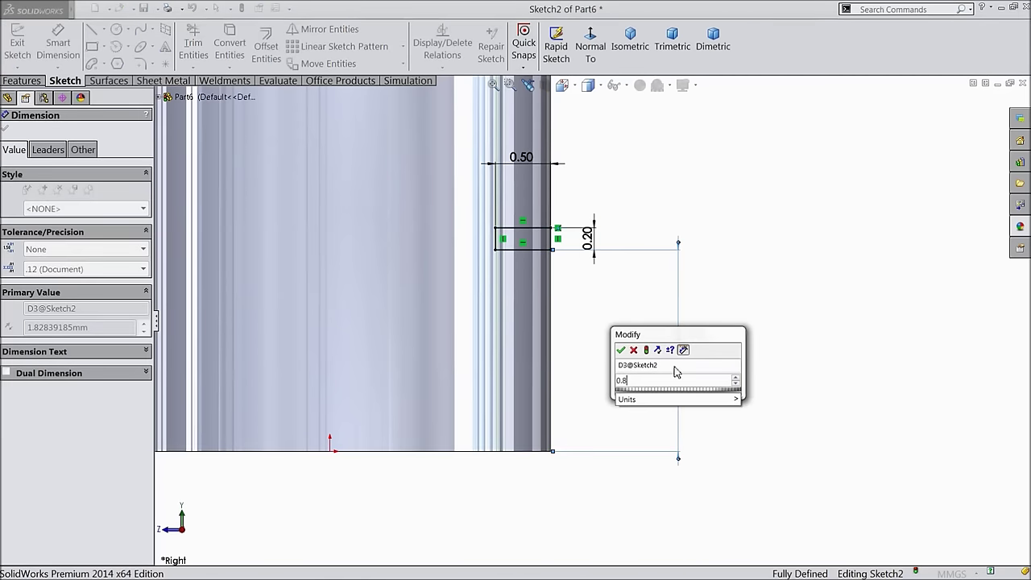
key("Return")
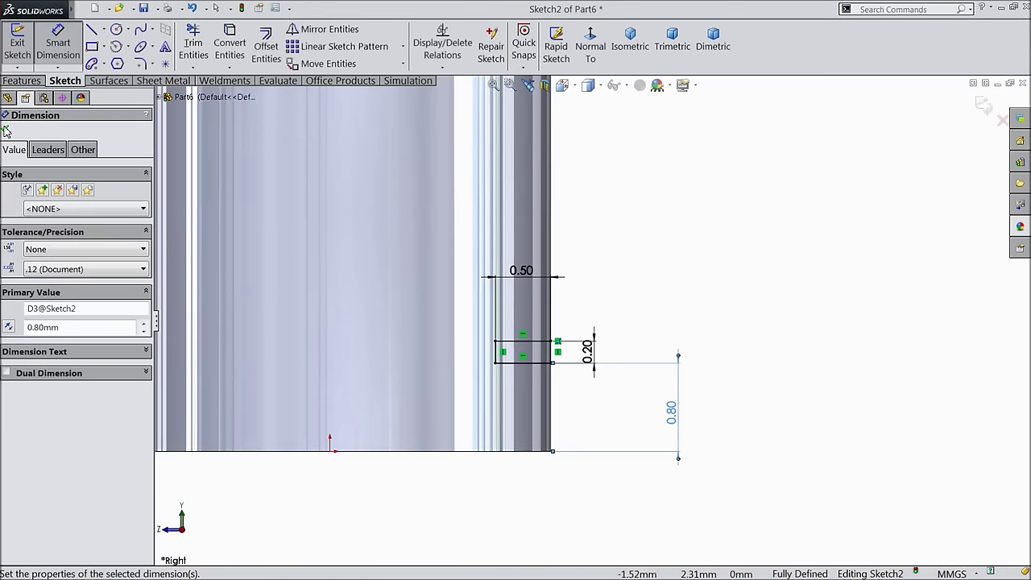
left_click(6, 131)
Step: Draw a vertical centerline about 2.3 mm long upward from the origin along the shaft's axis
left_click(105, 31)
left_click(117, 60)
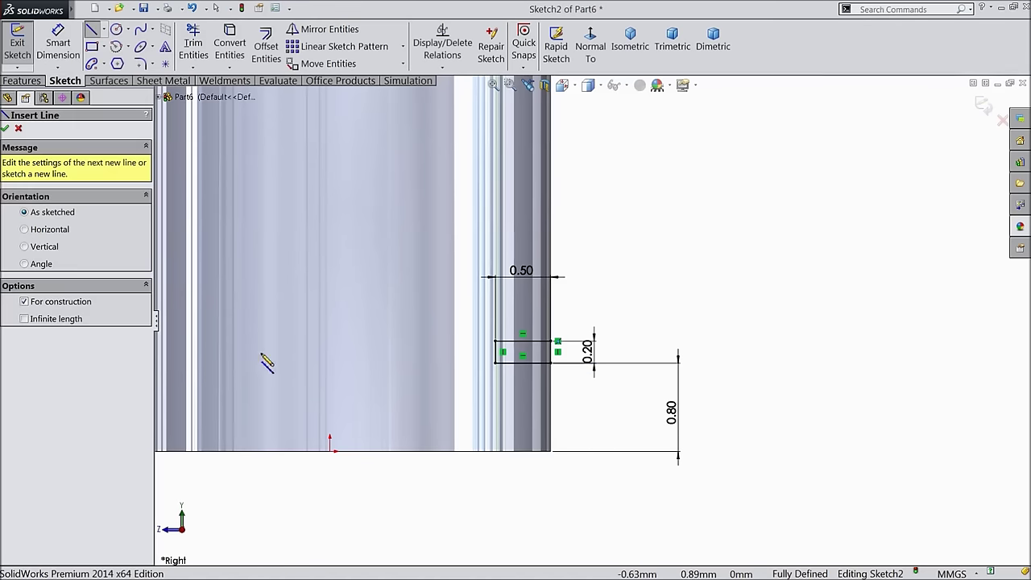
left_click(330, 452)
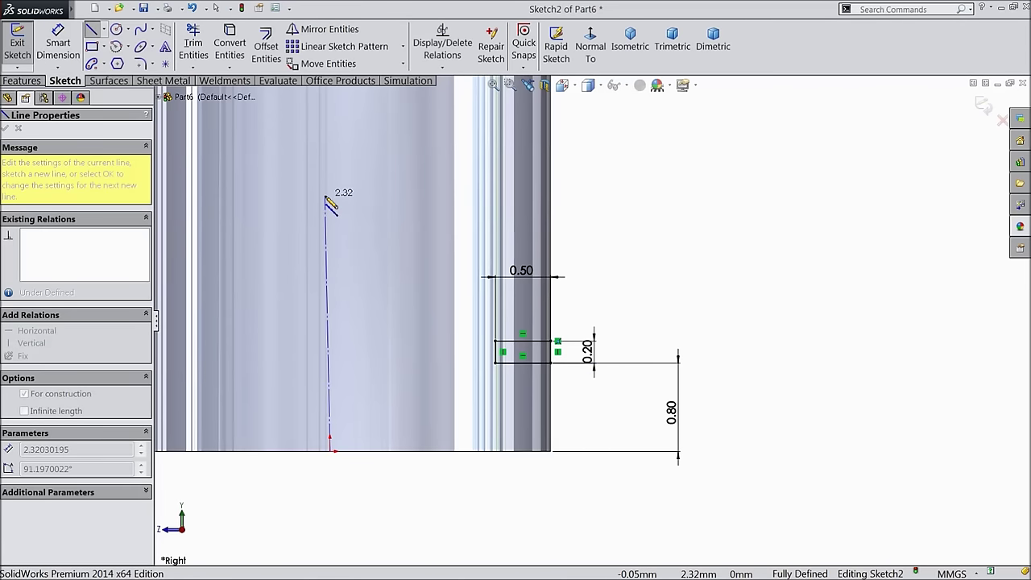
left_click(331, 193)
right_click(331, 195)
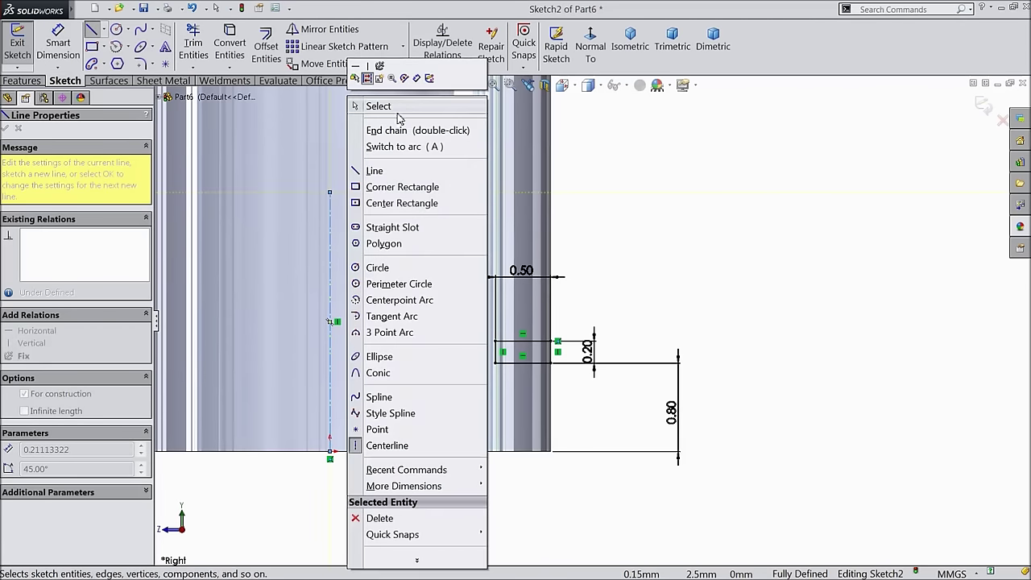
left_click(394, 125)
key("Escape")
scroll(468, 330, "up", 3)
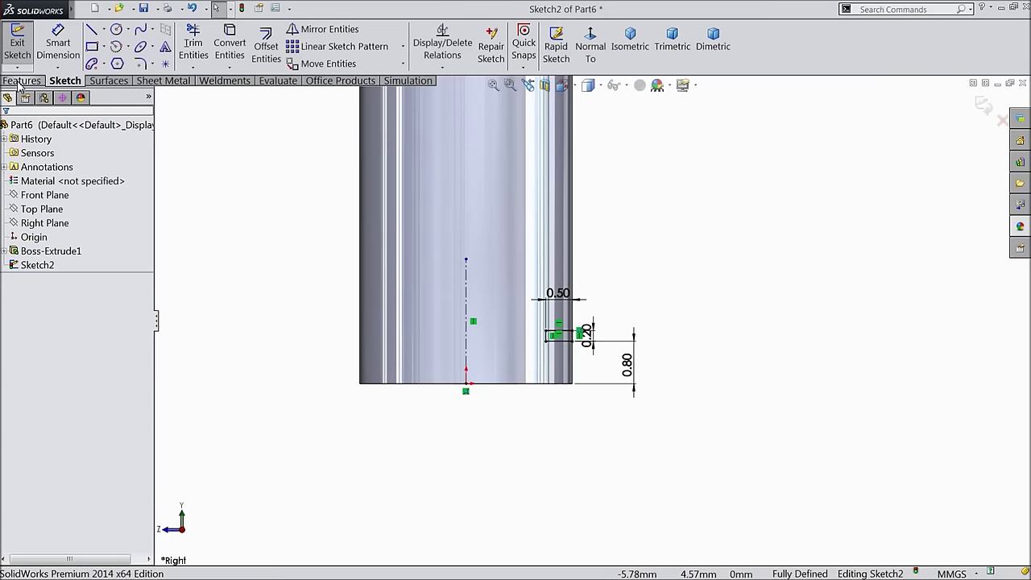
Step: Revolve-cut the small rectangle 360 degrees about the vertical centerline to form a groove around the shaft
left_click(22, 81)
left_click(299, 49)
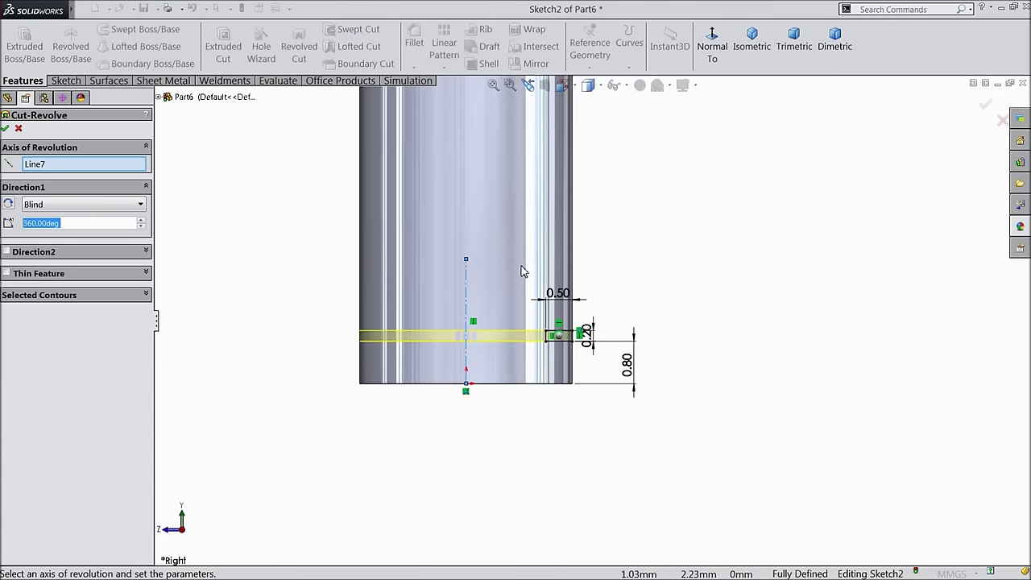
scroll(521, 272, "down", 2)
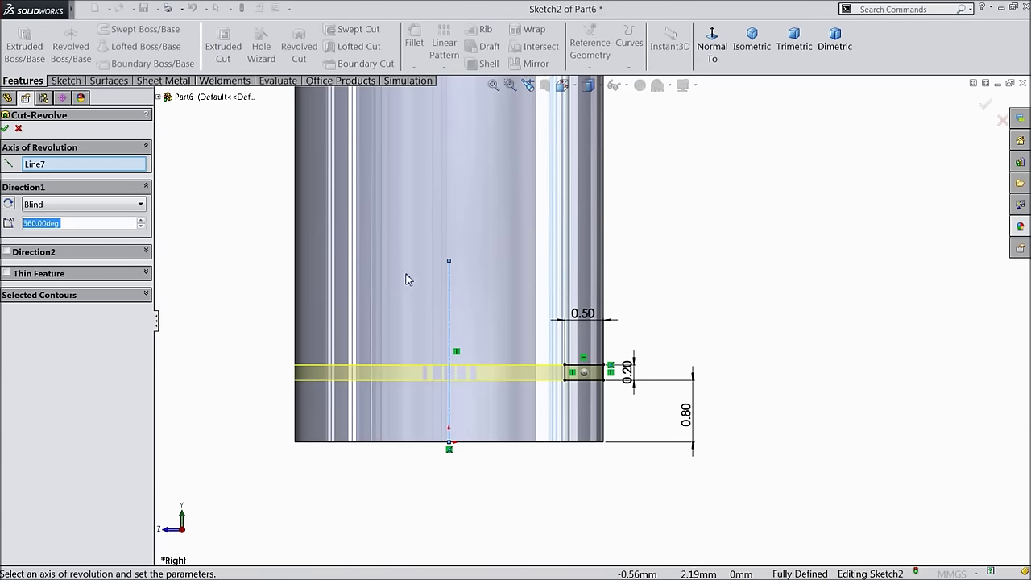
middle_click_drag(250, 288, 245, 345)
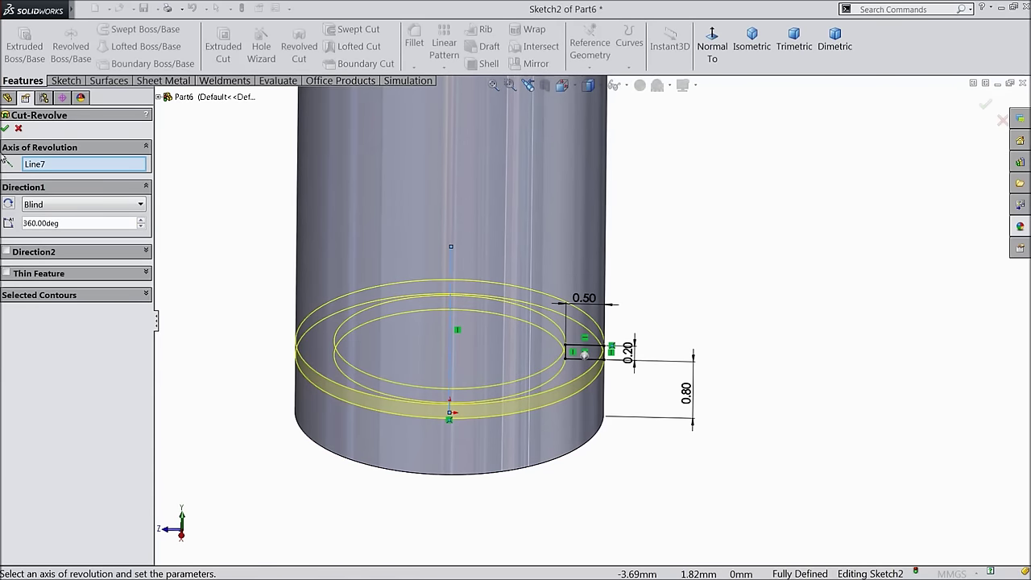
left_click(7, 129)
Step: Start a new sketch on the shaft's flat end face opposite the groove, viewed straight on
mouse_move(260, 318)
middle_mouse_down()
mouse_move(248, 228)
mouse_move(260, 311)
middle_mouse_up()
scroll(260, 311, "up", 5)
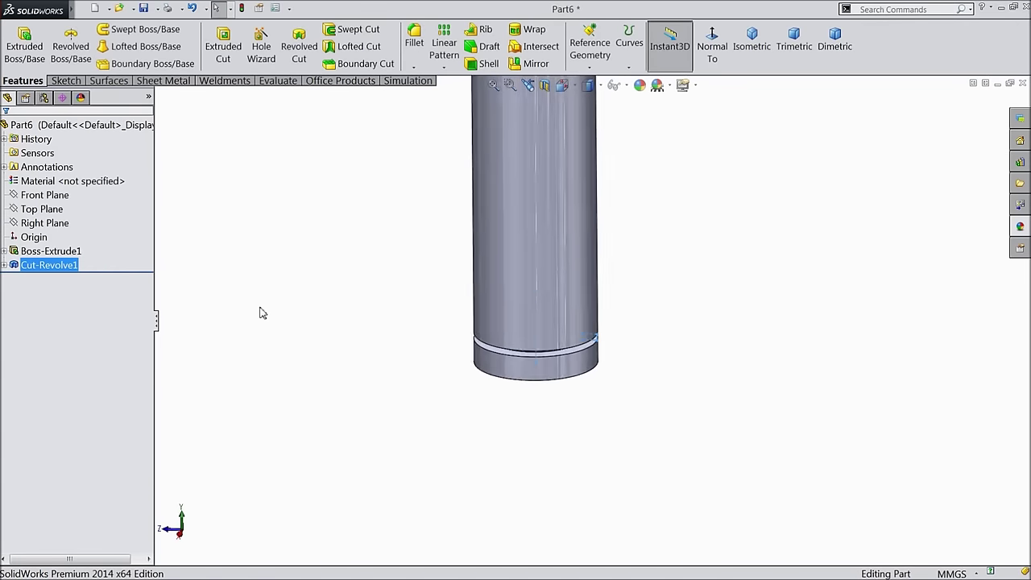
scroll(550, 225, "up", 3)
scroll(589, 191, "down", 3)
mouse_move(589, 191)
middle_mouse_down()
mouse_move(621, 202)
mouse_move(617, 260)
mouse_move(581, 200)
middle_mouse_up()
left_click(581, 200)
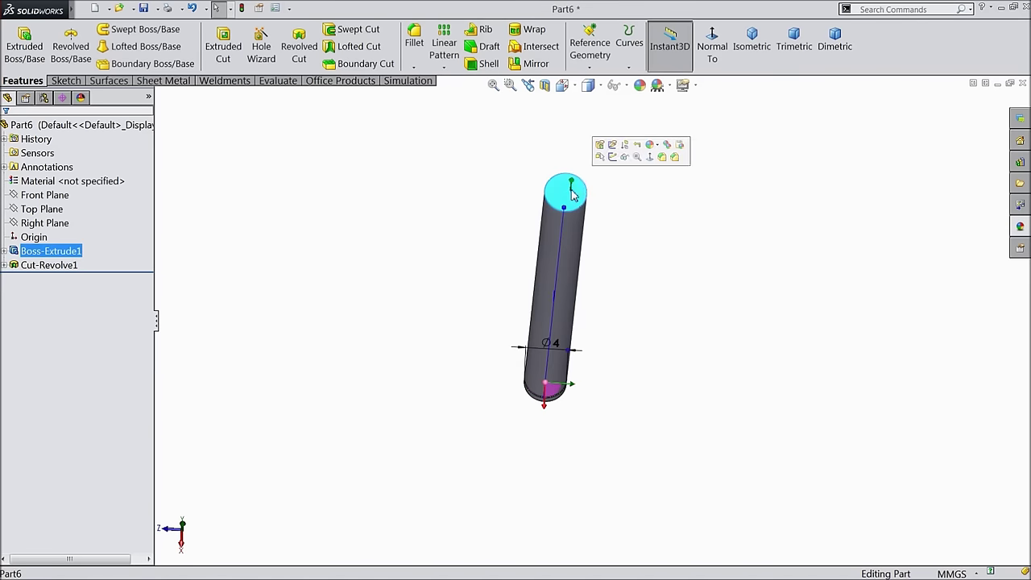
left_click(604, 153)
left_click(713, 42)
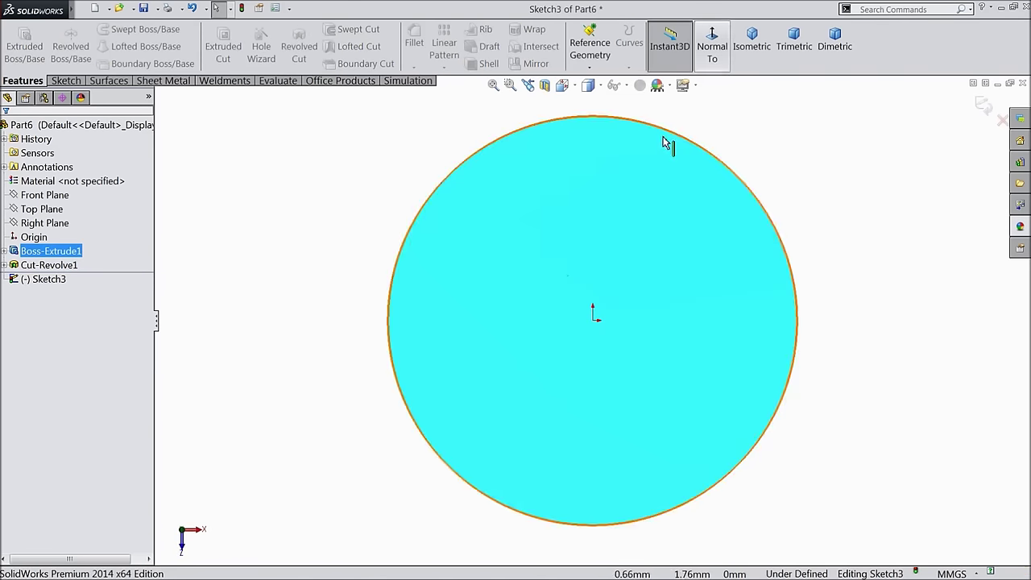
Step: Draw a vertical 2 mm centerline from the origin up to the circular edge of the end face
left_click(65, 81)
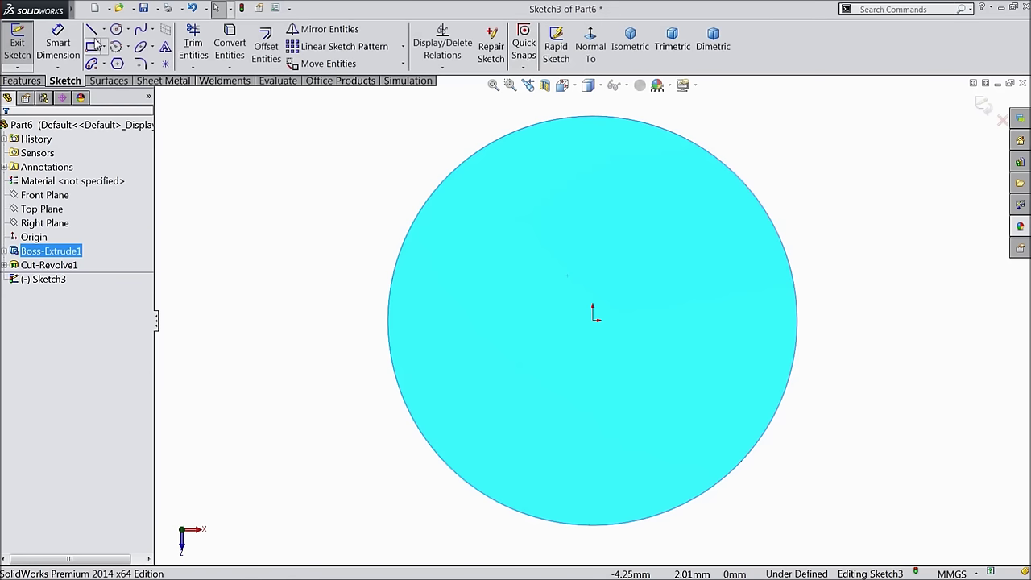
left_click(104, 29)
left_click(113, 64)
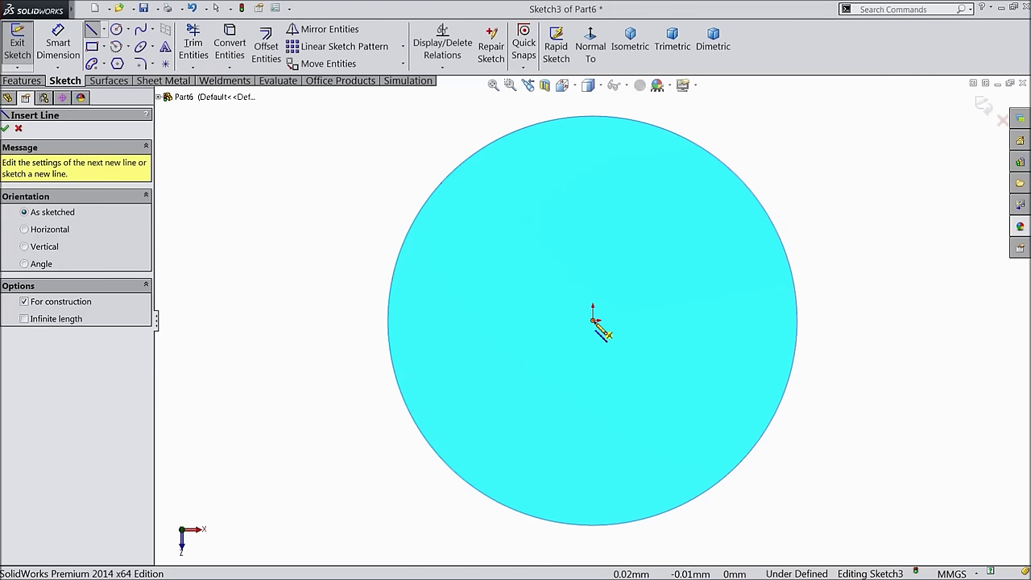
left_click(594, 321)
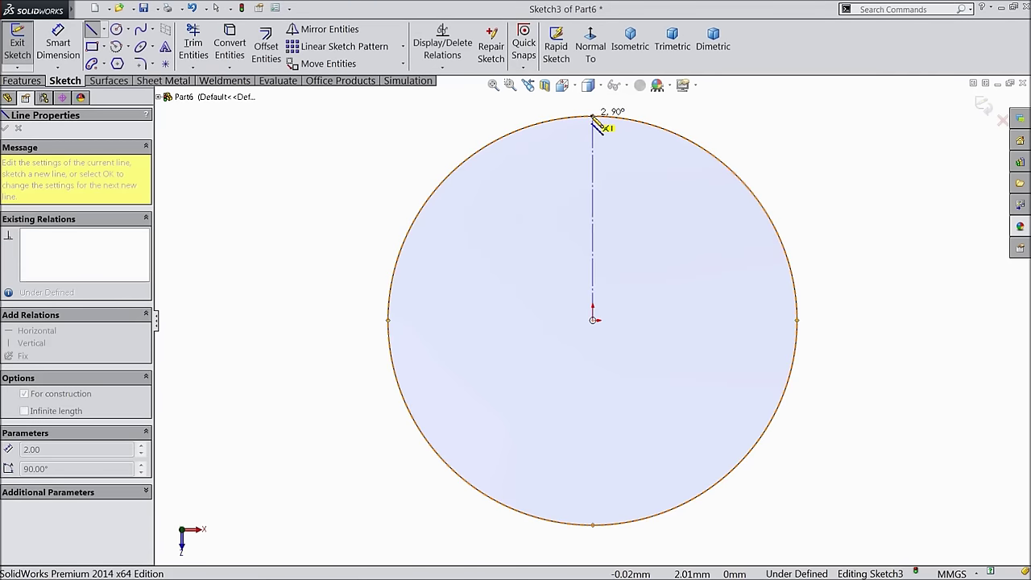
left_click(594, 117)
right_click(593, 118)
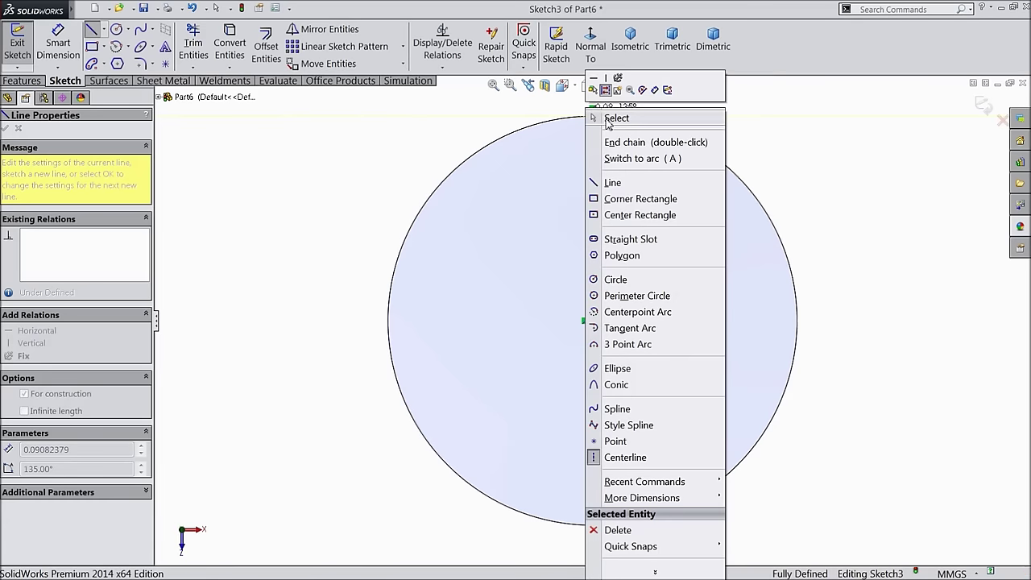
left_click(609, 121)
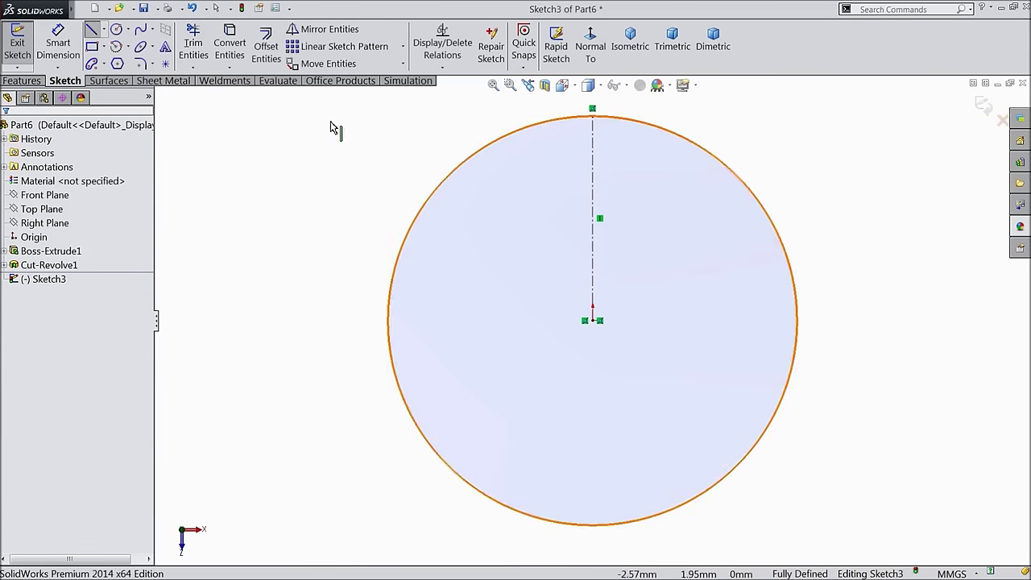
Step: Sketch a corner rectangle about 0.57 by 0.19 mm across the centerline, with its upper side at the circle's topmost point
left_click(93, 47)
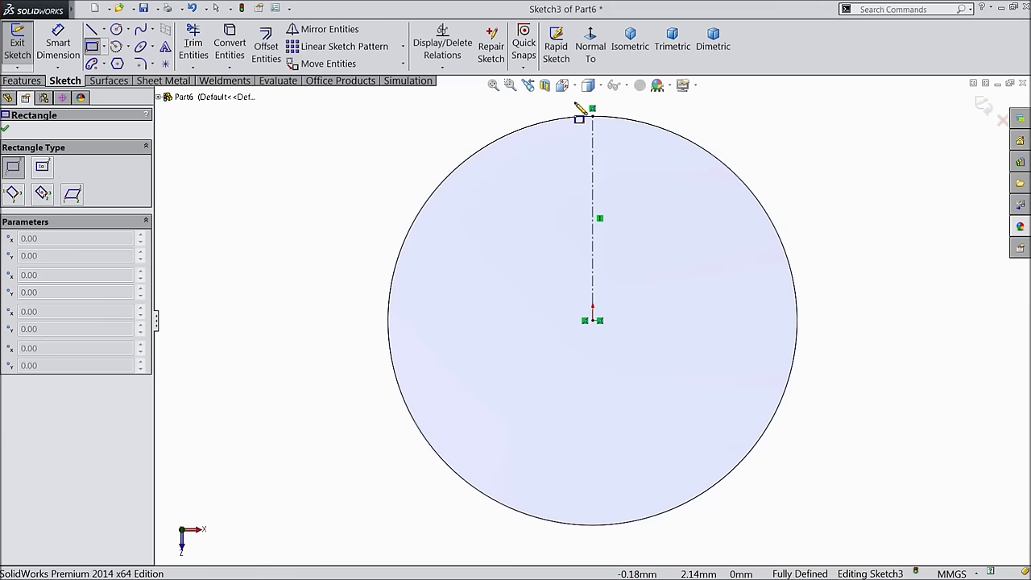
scroll(581, 133, "down", 4)
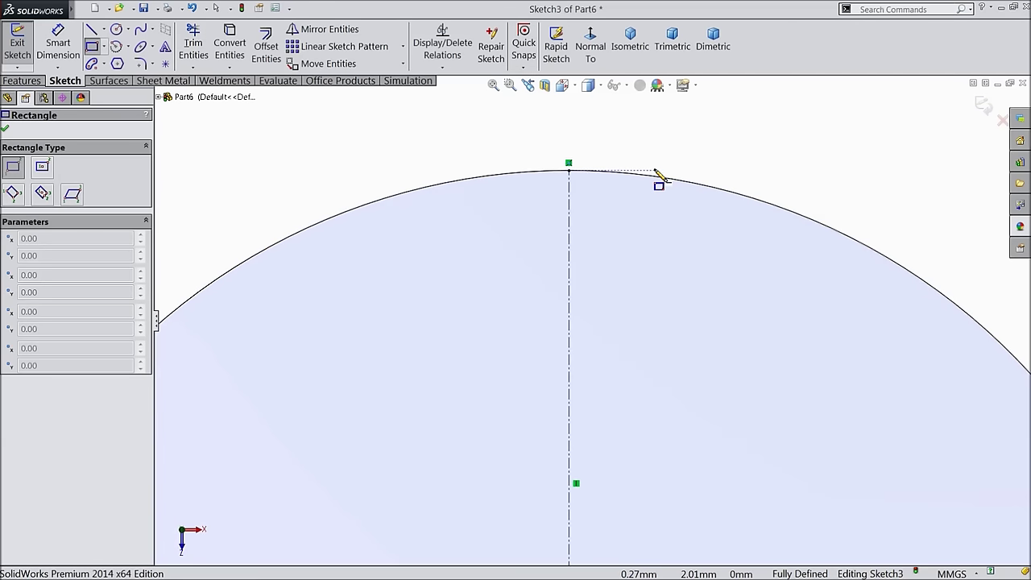
left_click(656, 171)
left_click(476, 229)
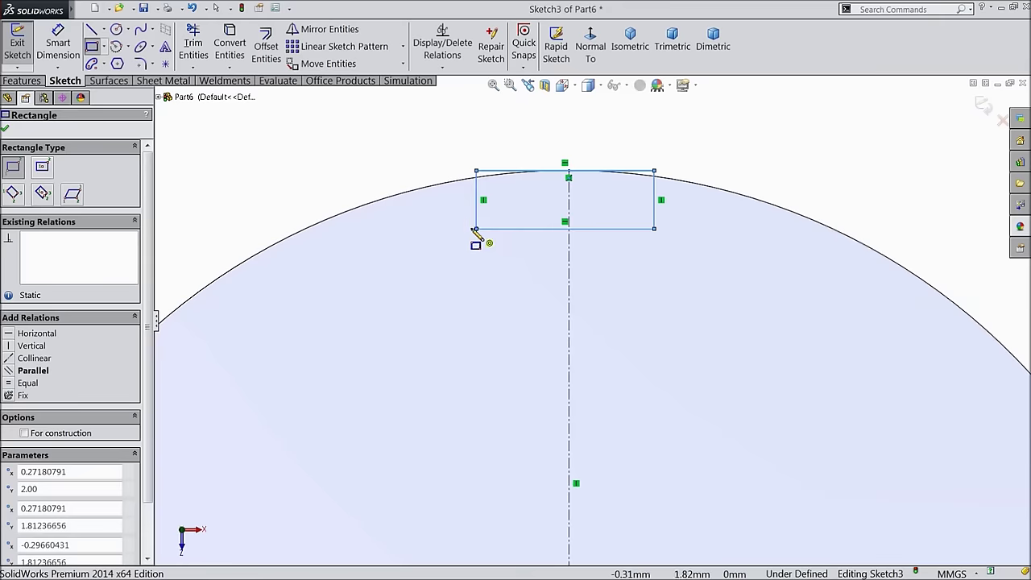
right_click(358, 108)
left_click(376, 131)
left_click(684, 199)
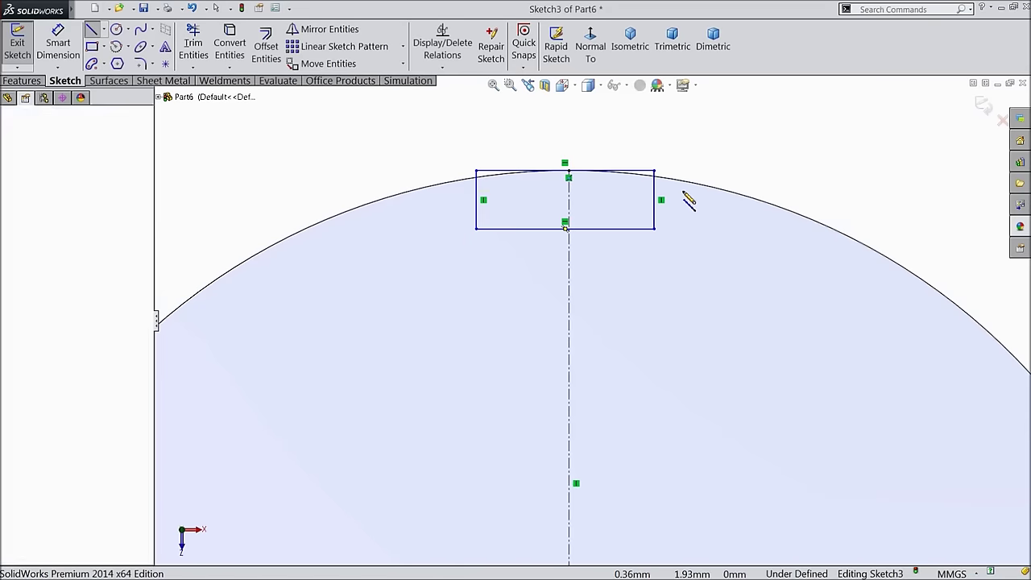
left_click(705, 114)
right_click(707, 115)
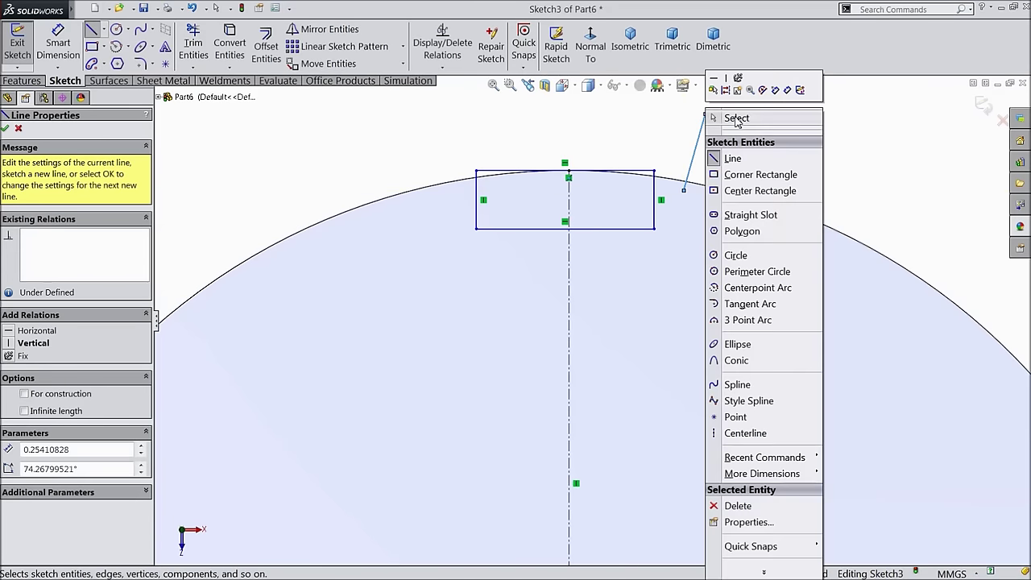
left_click(725, 115)
left_click(697, 142)
key("Delete")
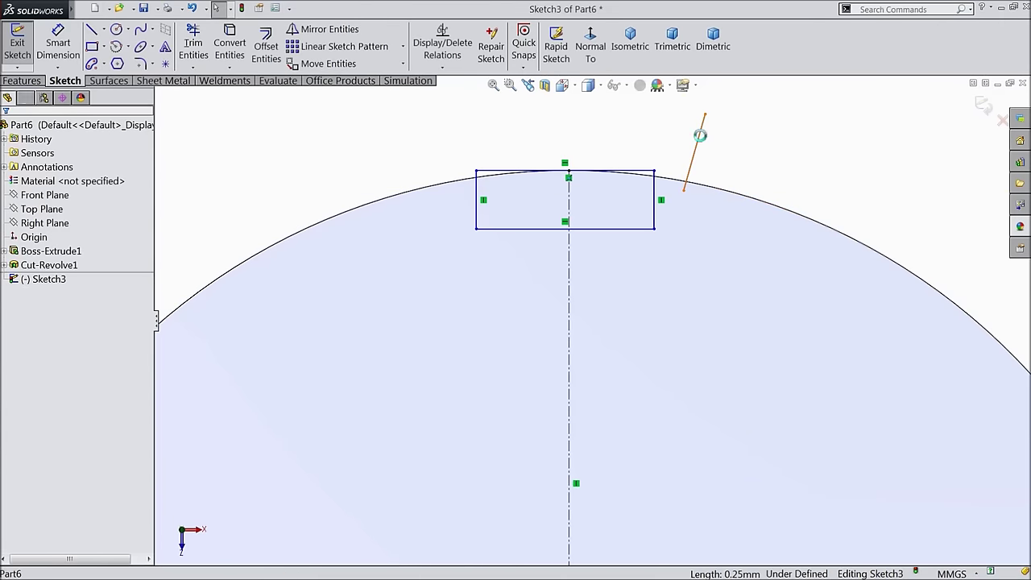
Step: Make the rectangle's two vertical sides symmetric about the centerline
left_click(666, 199)
left_click_drag(667, 189, 455, 216)
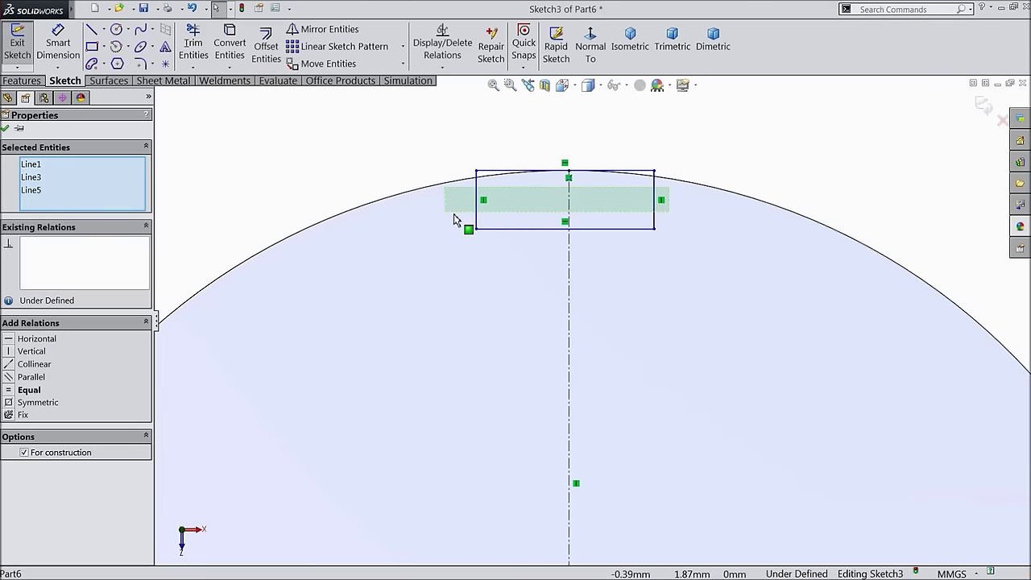
left_click(555, 179)
key("Escape")
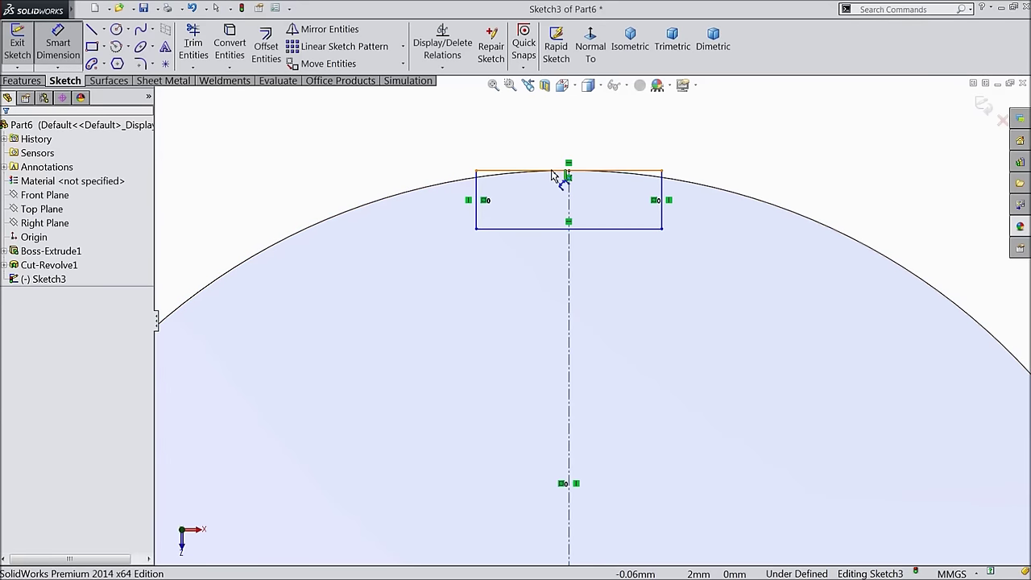
Step: Dimension the rectangle's upper side to 0.3 mm
left_click(559, 170)
left_click(561, 141)
type("0.")
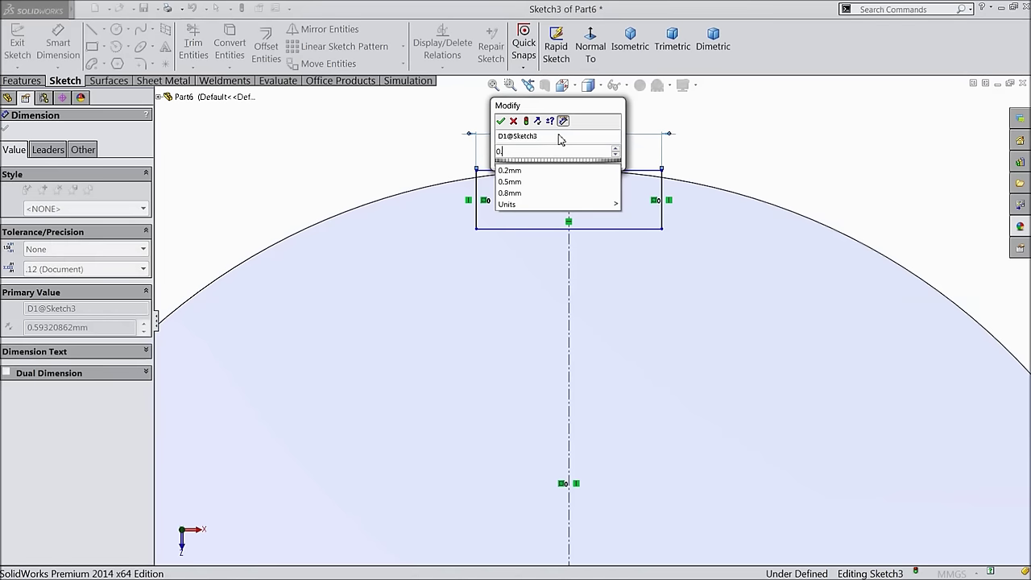
type("3")
key("Return")
Step: Change the rectangle's width dimension to 0.2 mm
scroll(556, 230, "up", 4)
scroll(613, 329, "up", 1)
scroll(613, 338, "down", 5)
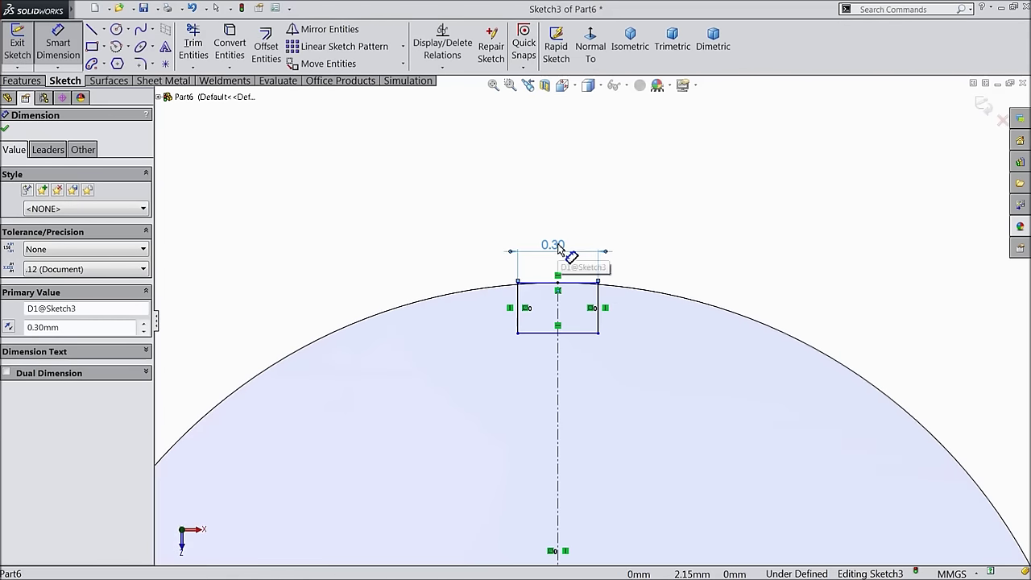
double_click(558, 247)
type("0.2")
key("Return")
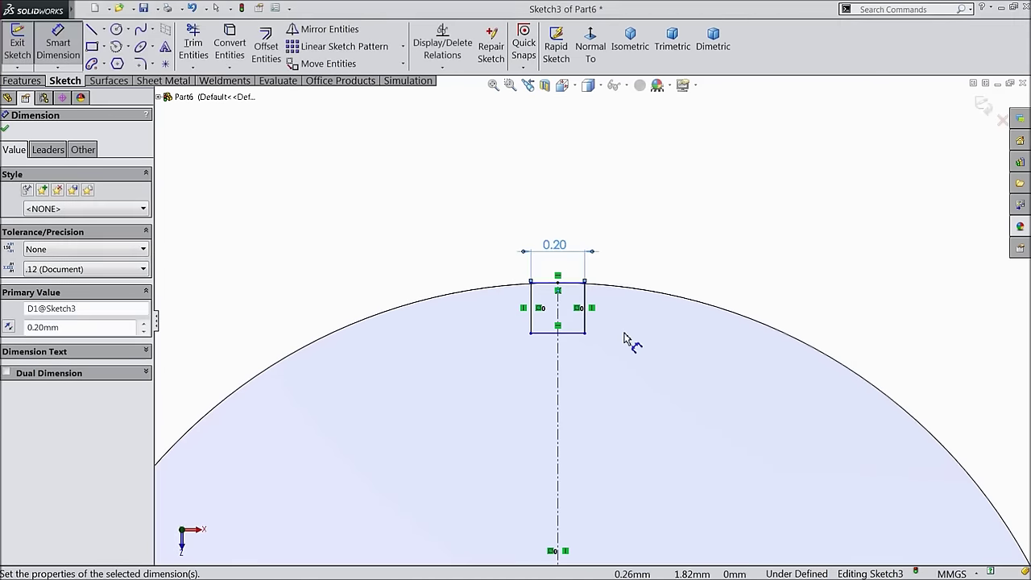
Step: Dimension the rectangle's vertical side to 0.15 mm and finish dimensioning
scroll(619, 326, "down", 3)
left_click(553, 292)
left_click(623, 291)
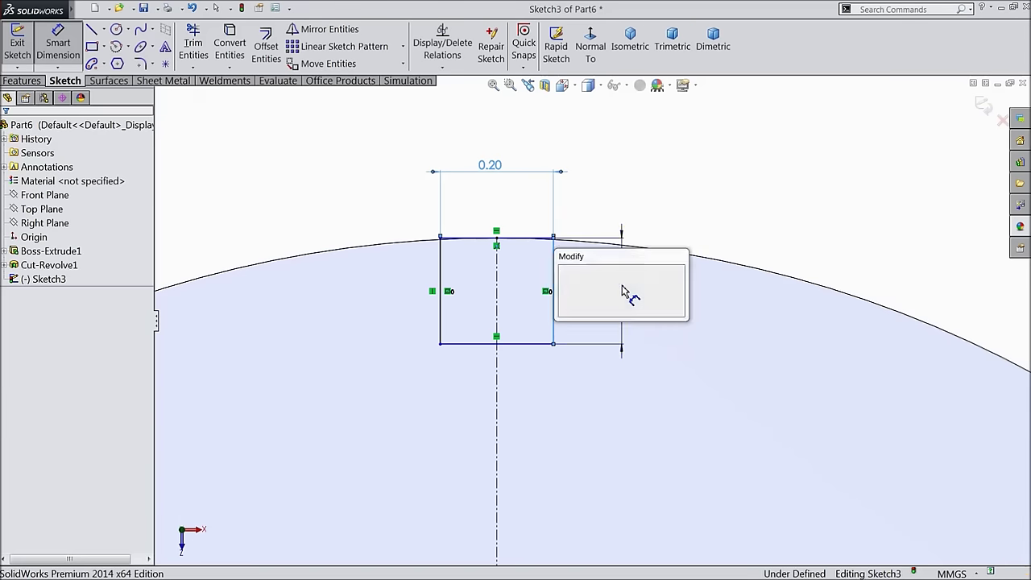
type("0.15")
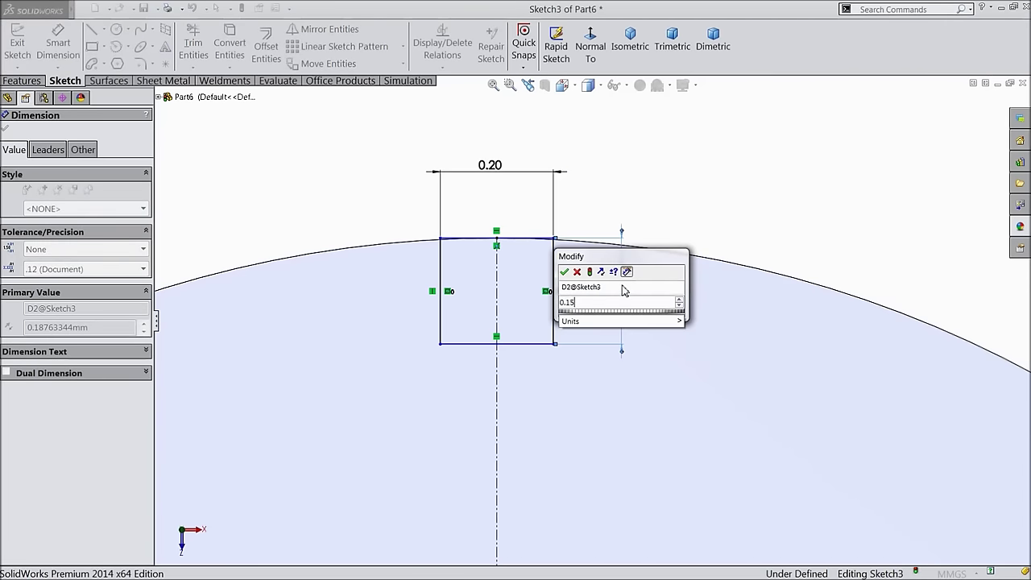
key("Return")
scroll(520, 313, "up", 5)
scroll(495, 330, "up", 2)
middle_click_drag(495, 330, 539, 376)
scroll(751, 453, "up", 3)
scroll(866, 437, "down", 5)
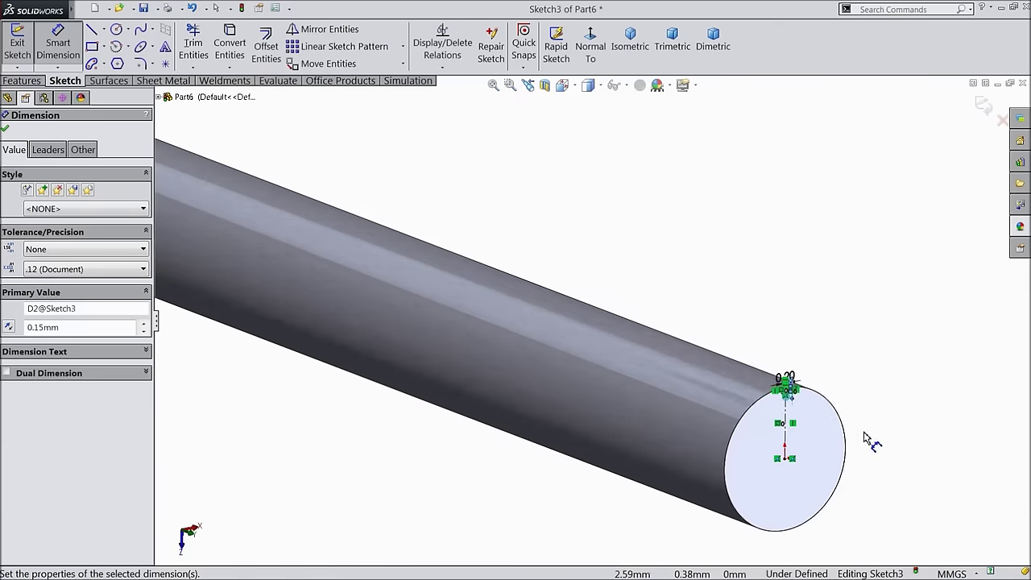
left_click(4, 130)
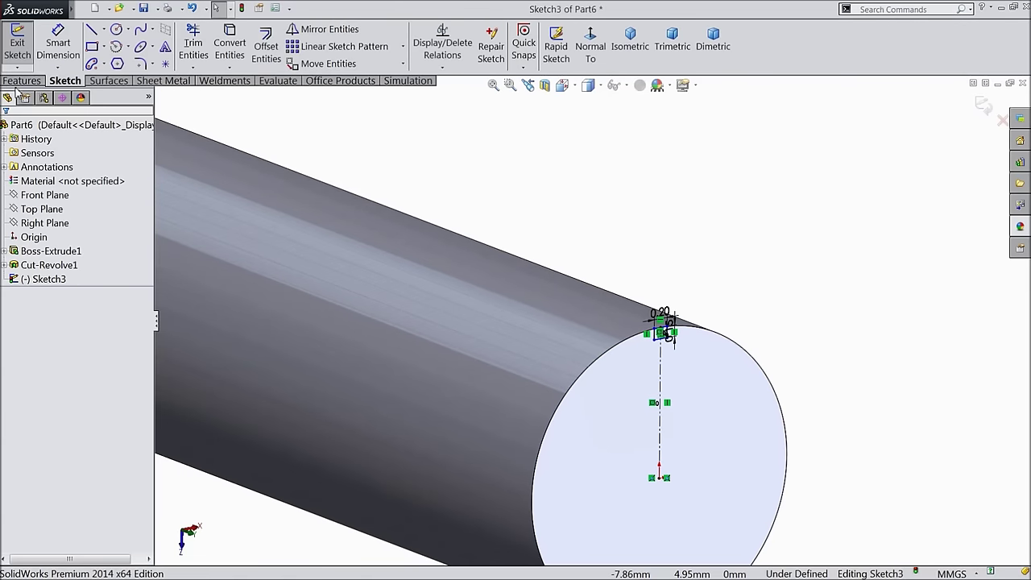
Step: Set up a blind extruded cut of the rectangle into the shaft with a depth of 2 mm
left_click(21, 80)
left_click(222, 50)
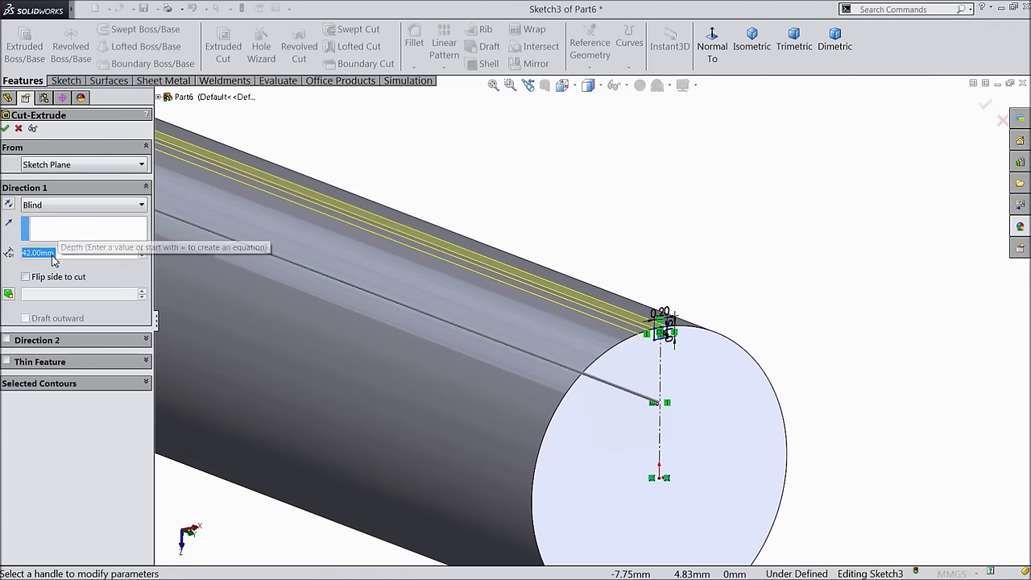
type("2")
key("Return")
Step: Try a depth of 4 mm for the extruded cut
scroll(537, 191, "up", 3)
middle_click_drag(537, 191, 545, 218)
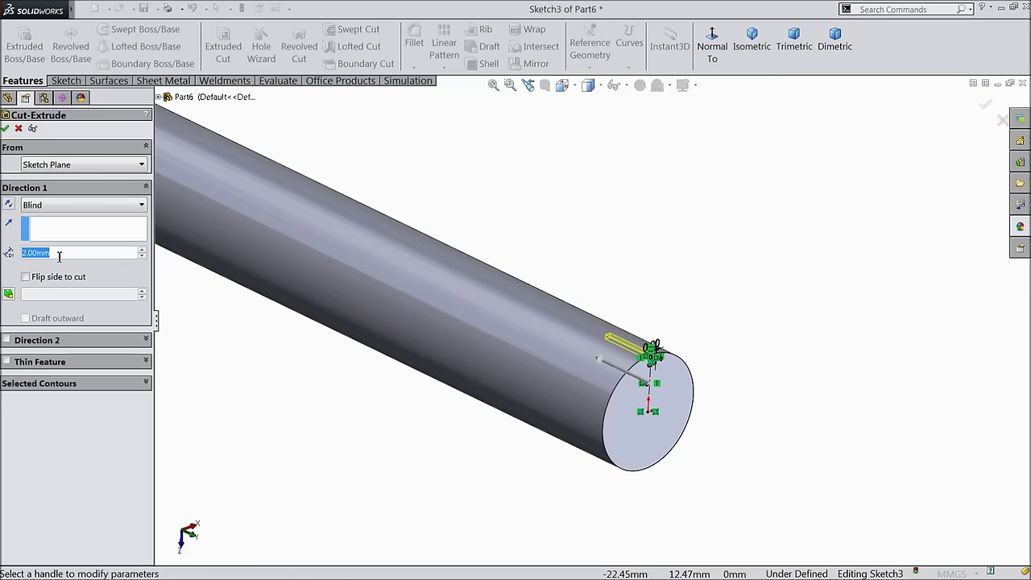
type("4")
key("Return")
Step: Set the extruded cut's depth to 3 mm and apply it as a narrow slot at the shaft's end
middle_click_drag(447, 196, 431, 236)
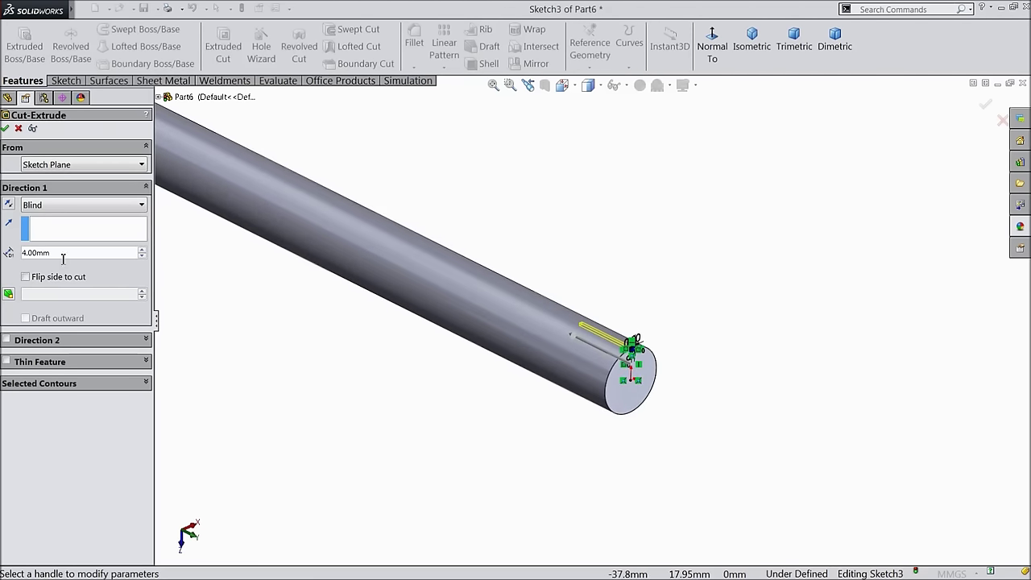
scroll(262, 288, "up", 2)
scroll(600, 329, "down", 2)
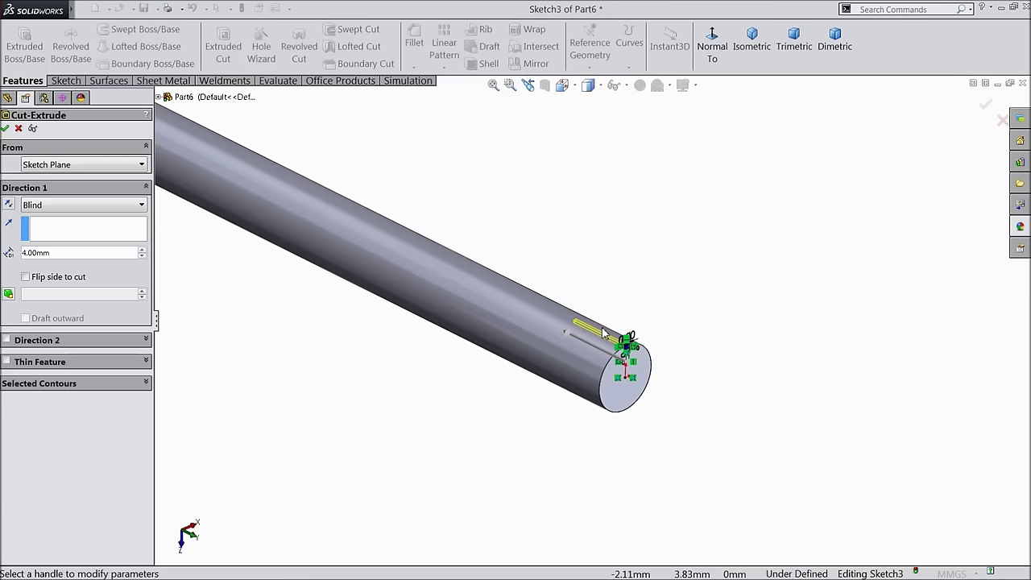
scroll(539, 326, "up", 2)
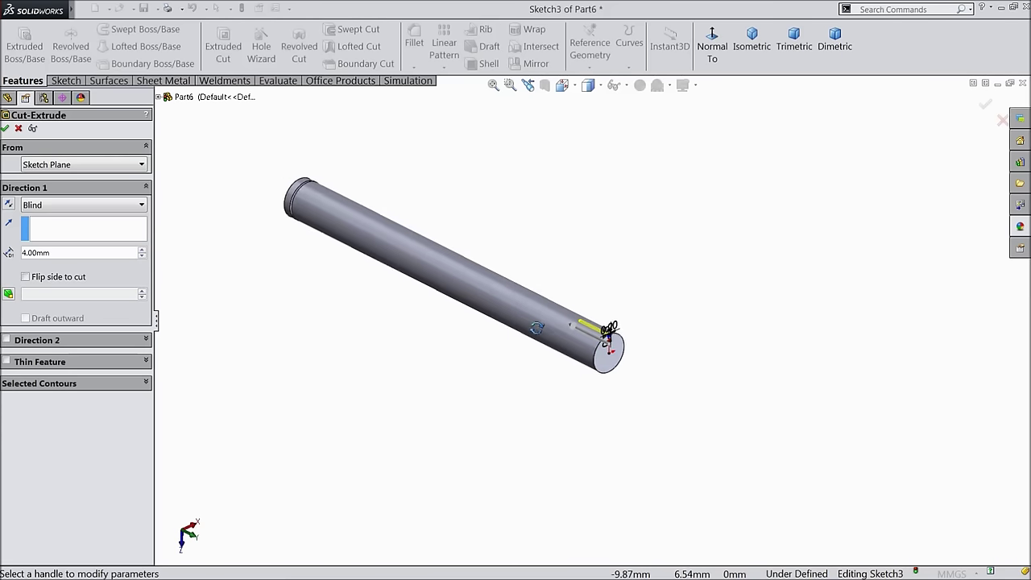
type("3")
key("Return")
scroll(545, 299, "down", 2)
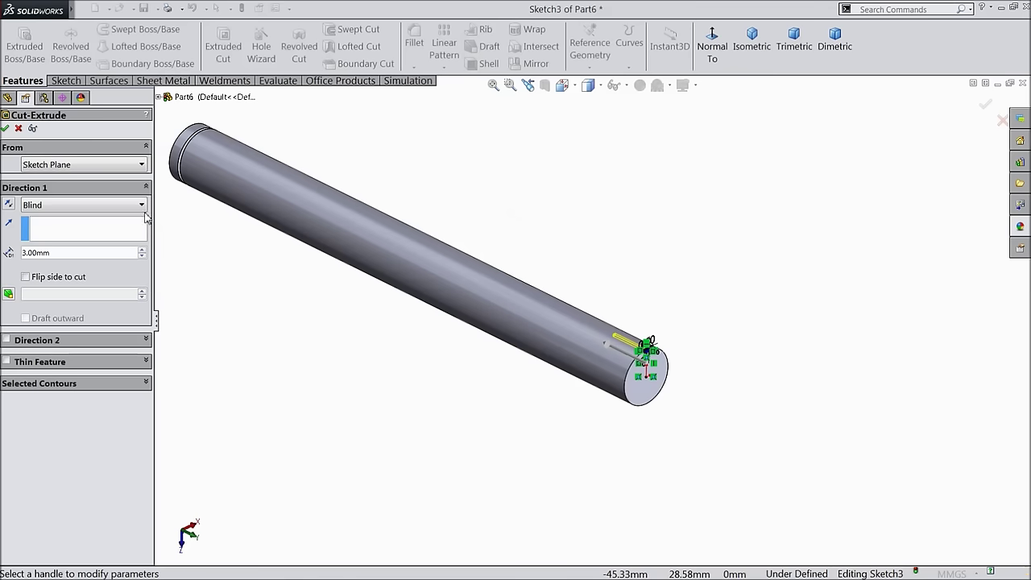
left_click(7, 129)
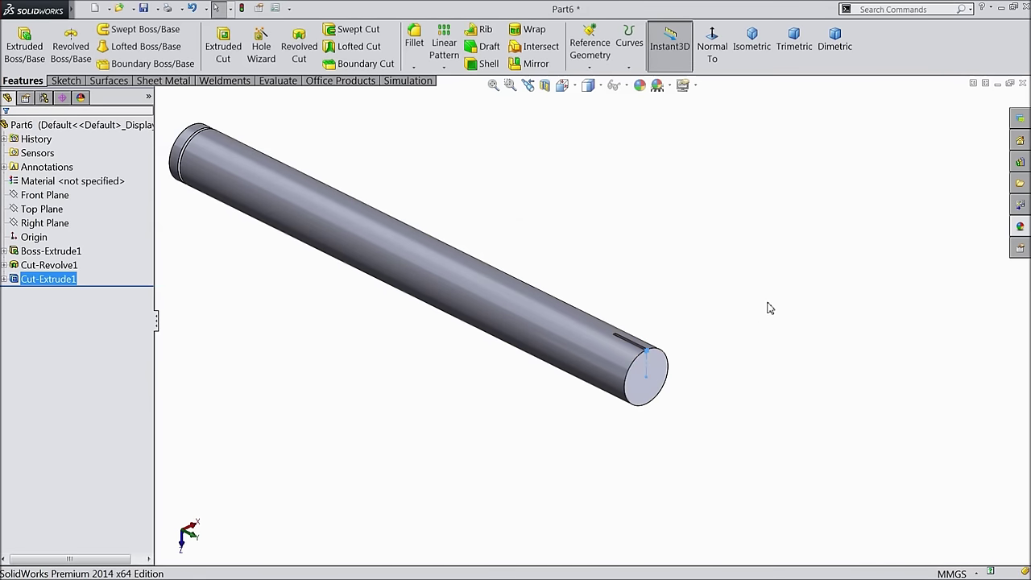
left_click(764, 319)
scroll(597, 358, "down", 4)
mouse_move(584, 328)
middle_mouse_down()
mouse_move(621, 361)
mouse_move(409, 227)
middle_mouse_up()
scroll(610, 357, "up", 3)
scroll(564, 309, "down", 3)
scroll(408, 227, "up", 4)
scroll(769, 266, "down", 1)
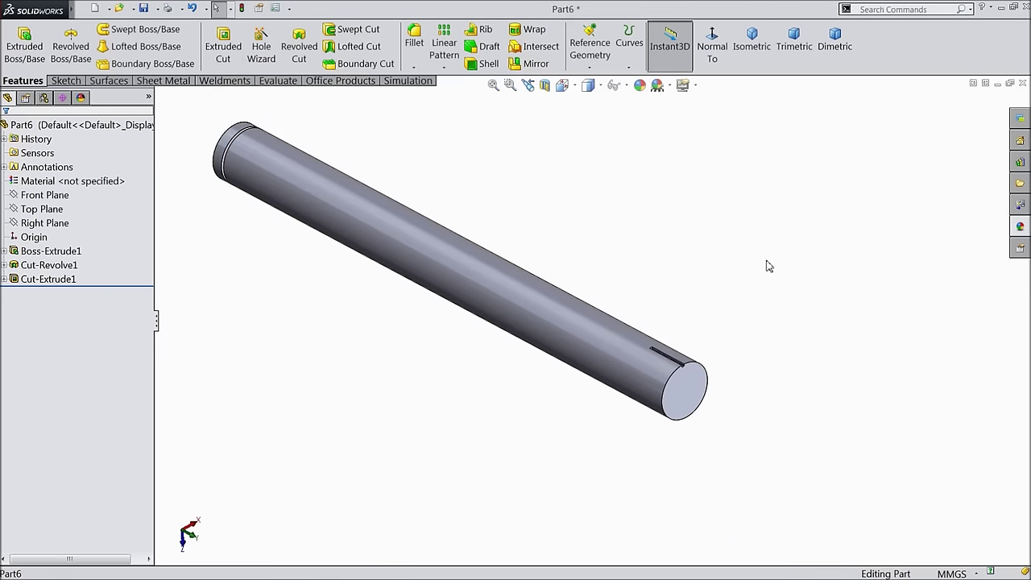
Step: Try the satin finish stainless steel appearance on the whole shaft part
left_click(112, 126)
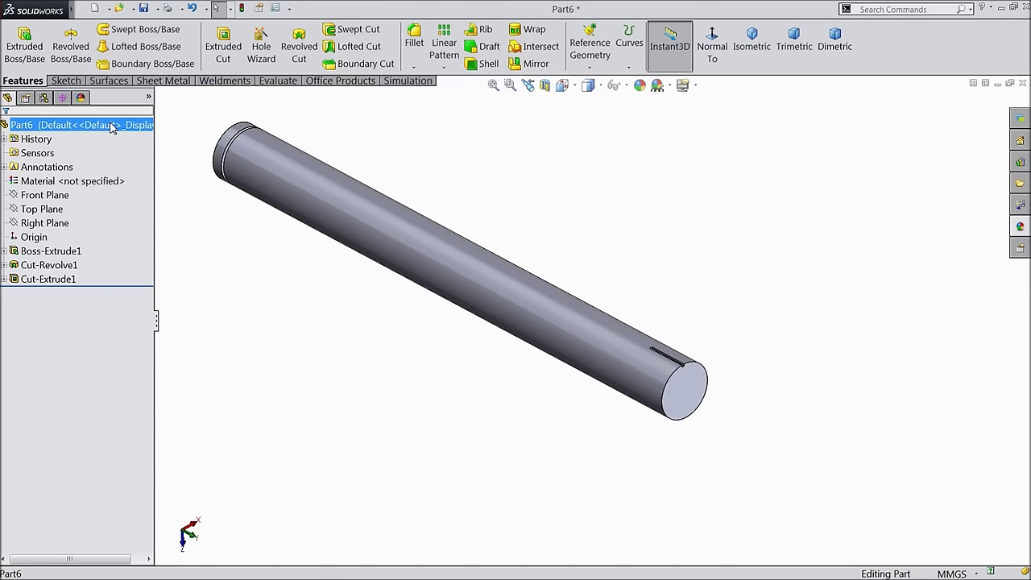
left_click(1022, 228)
scroll(940, 179, "down", 3)
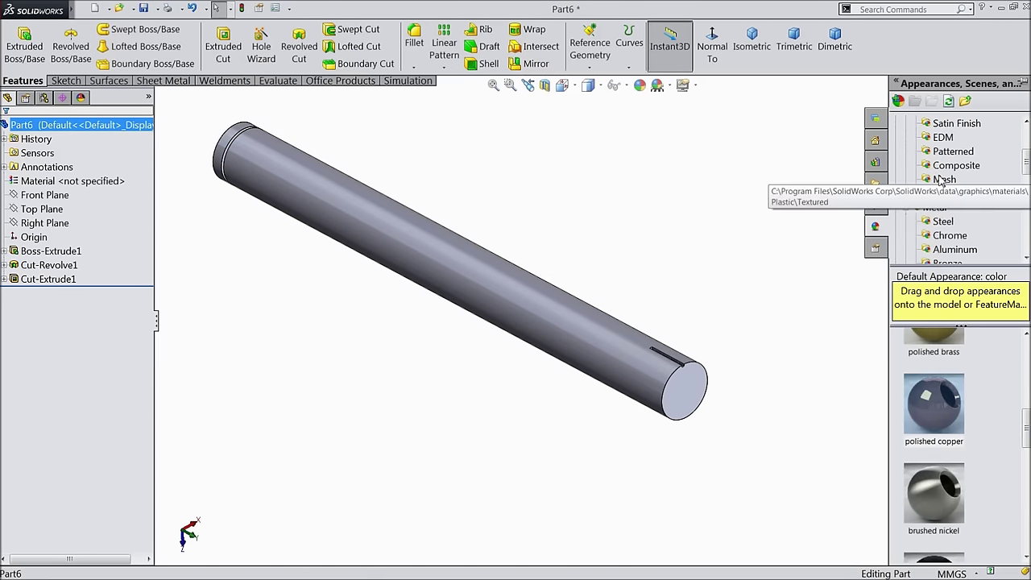
left_click(943, 179)
scroll(949, 409, "down", 3)
double_click(947, 415)
mouse_move(741, 310)
middle_mouse_down()
mouse_move(770, 315)
mouse_move(743, 339)
mouse_move(709, 330)
mouse_move(733, 329)
middle_mouse_up()
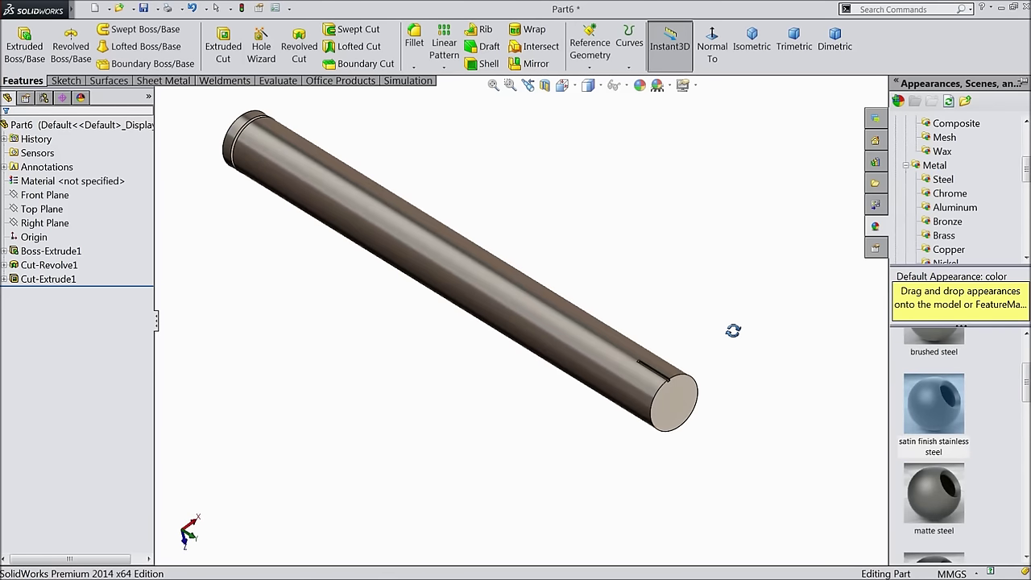
Step: Apply the satin finish aluminum appearance to the whole shaft part
left_click(948, 210)
scroll(955, 419, "down", 2)
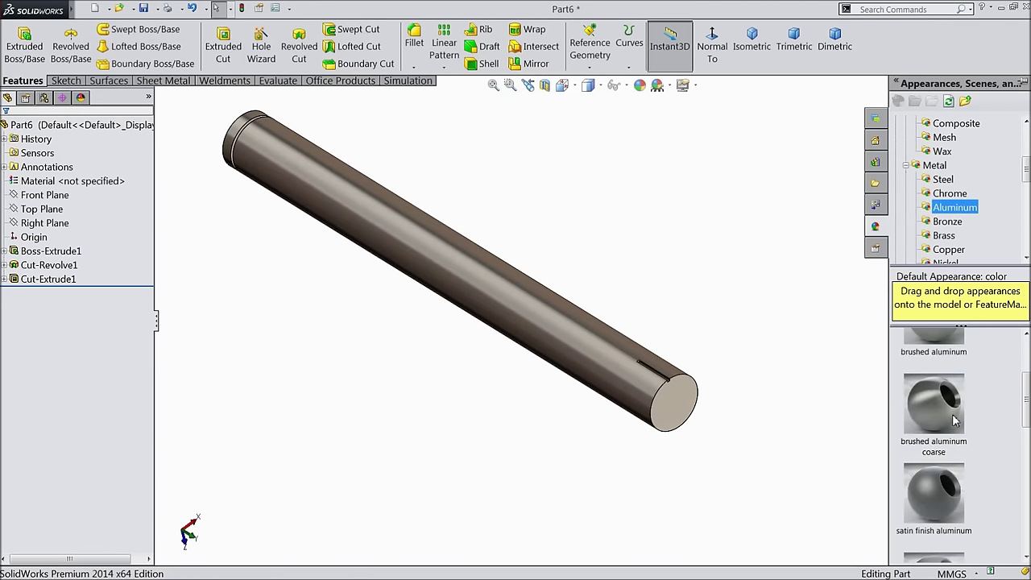
left_click(941, 485)
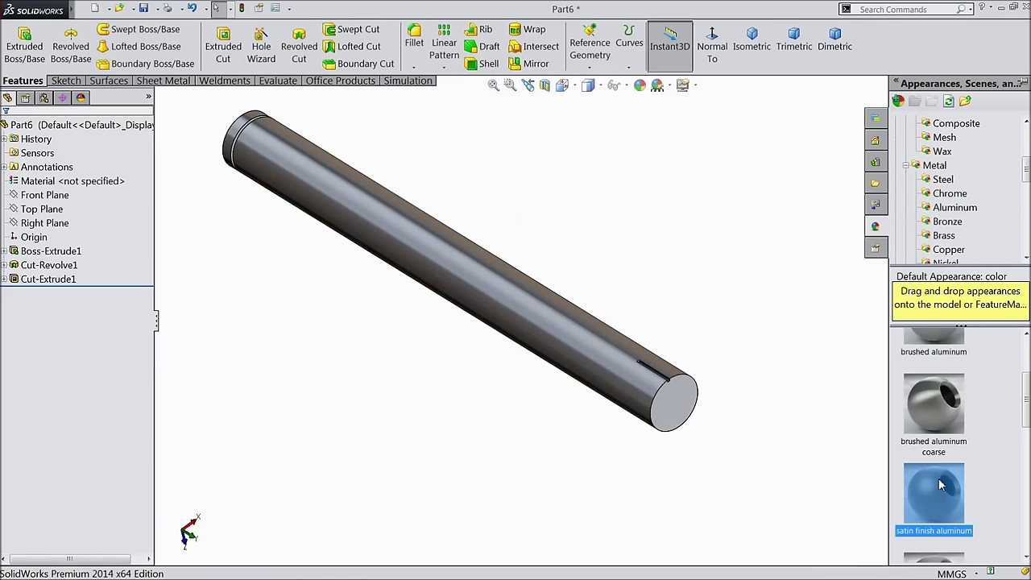
Step: Save the shaft as part file number 4 in the DC Motor(Brushless) folder
middle_click_drag(657, 296, 694, 339)
middle_click_drag(652, 379, 658, 295)
scroll(430, 219, "down", 2)
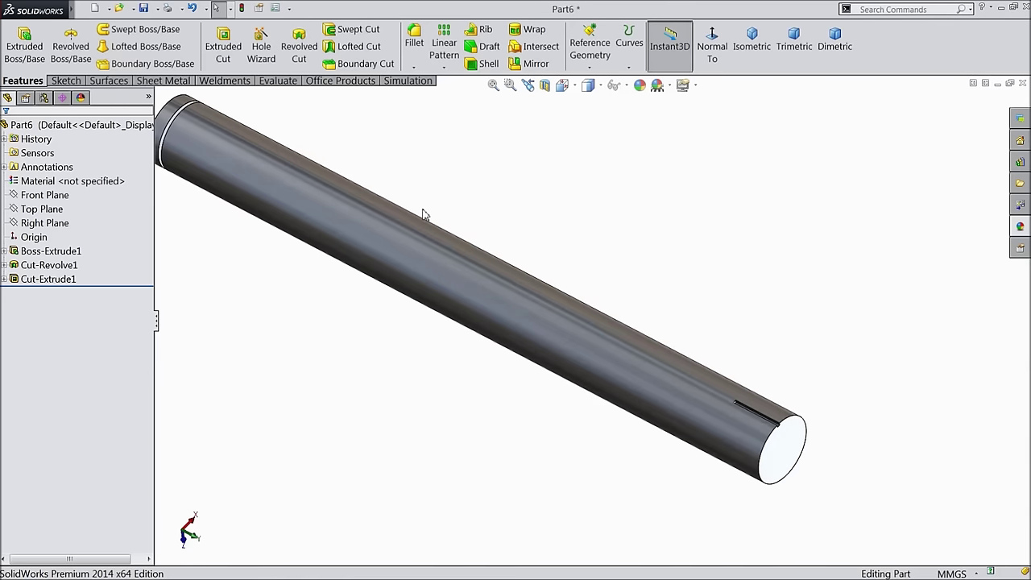
key("ctrl+s")
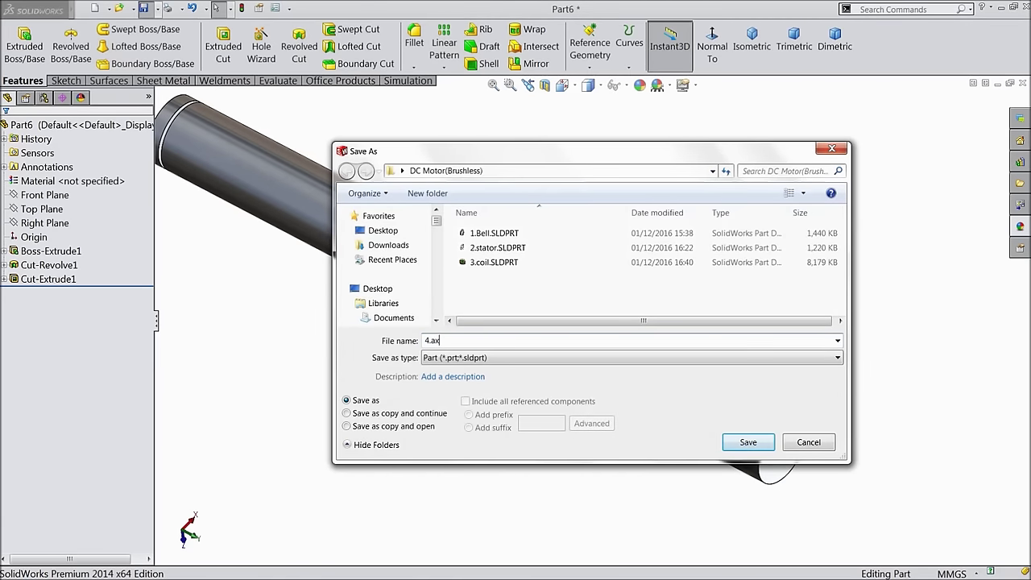
left_click(741, 445)
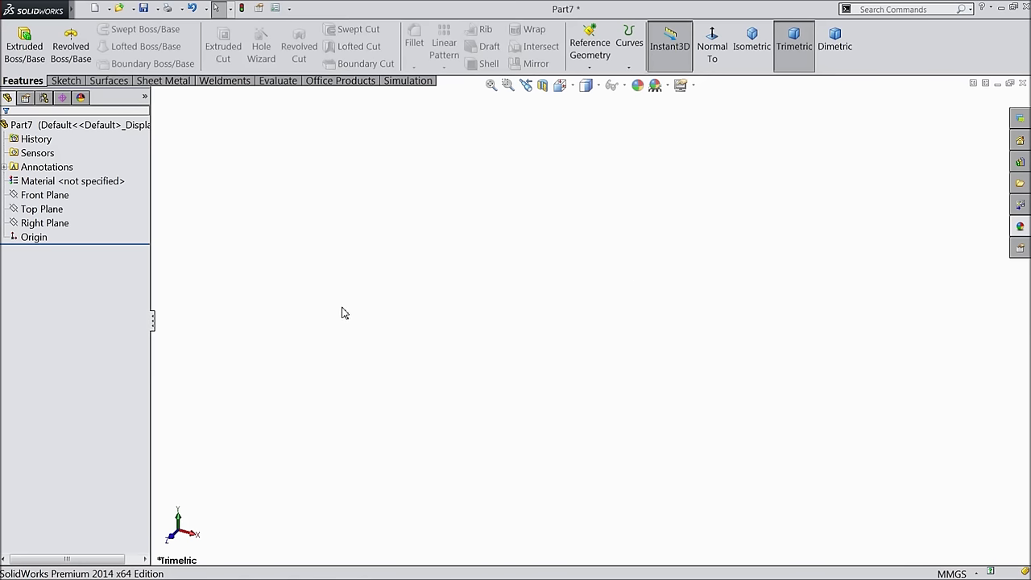
Step: In the new part, sketch a circle about 132 mm in diameter on the Top Plane, centred on the origin
left_click(45, 209)
left_click(51, 196)
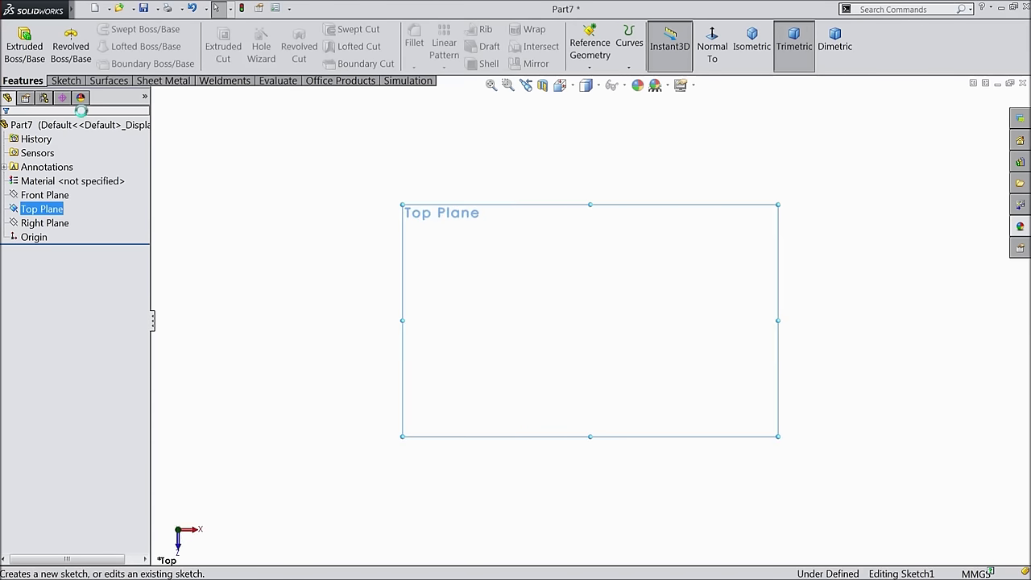
left_click(116, 31)
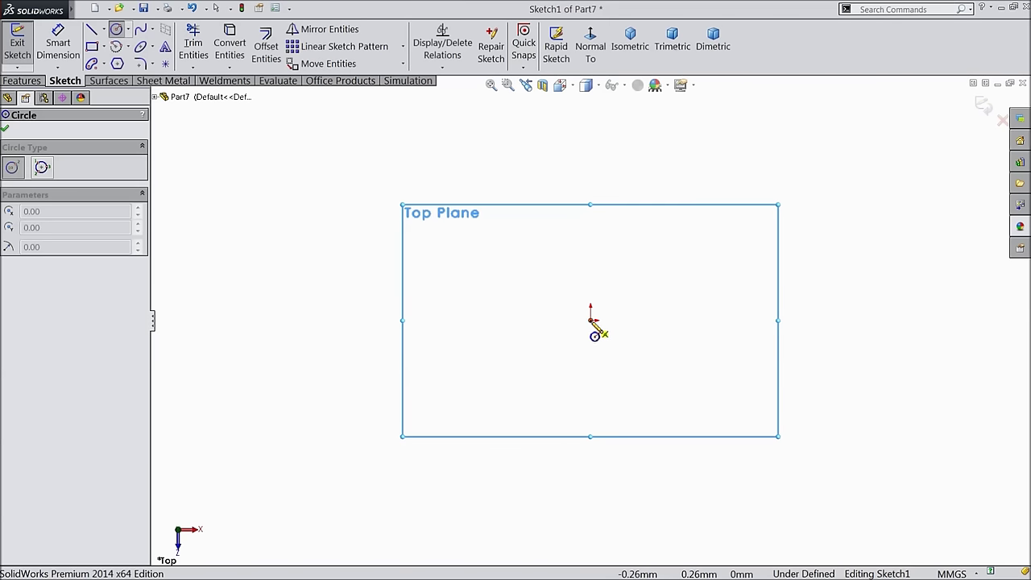
left_click(592, 320)
left_click(486, 228)
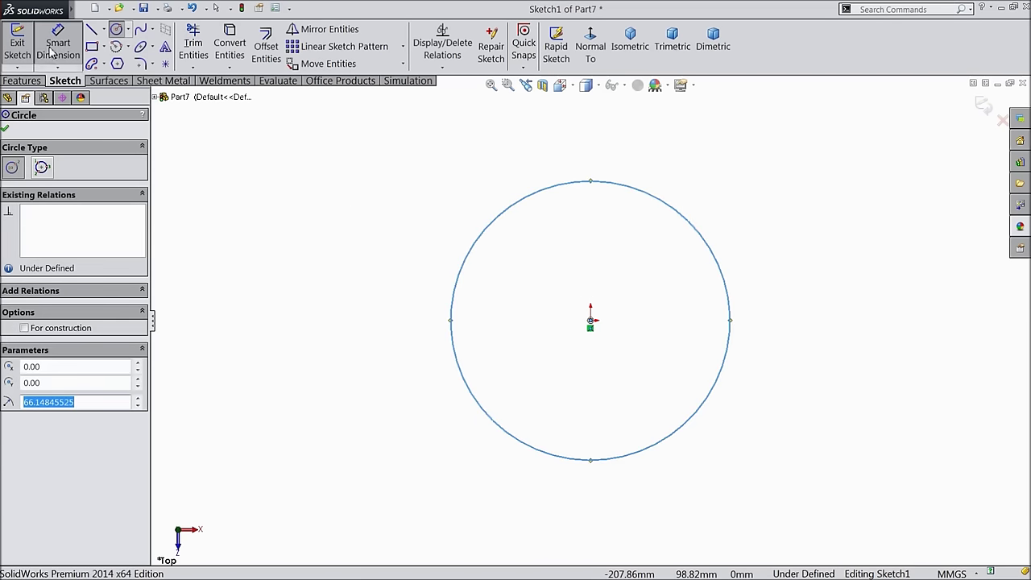
Step: Dimension the circle's diameter to 6 mm
left_click(50, 53)
left_click(461, 299)
left_click(384, 300)
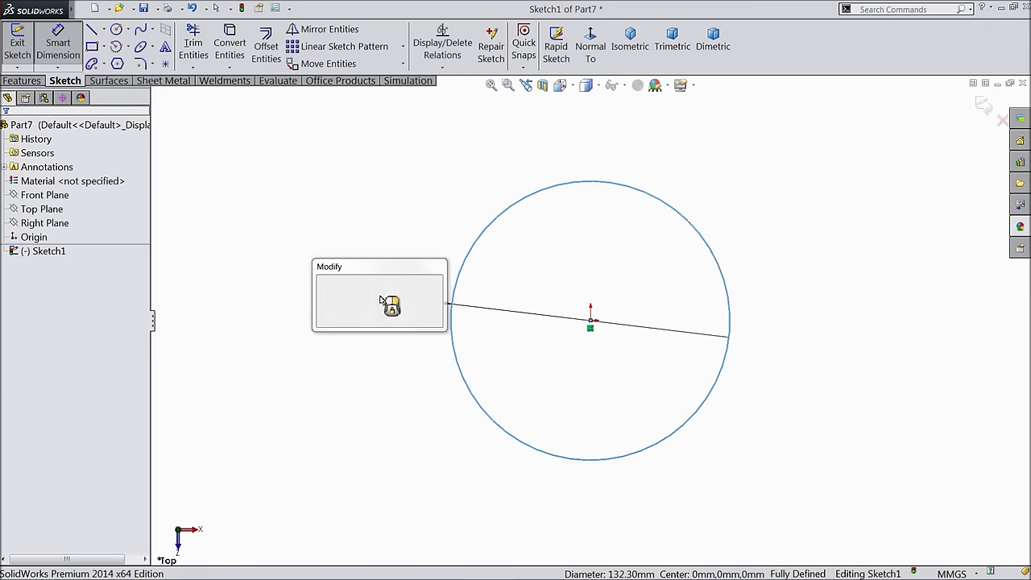
type("6.00mm")
key("Return")
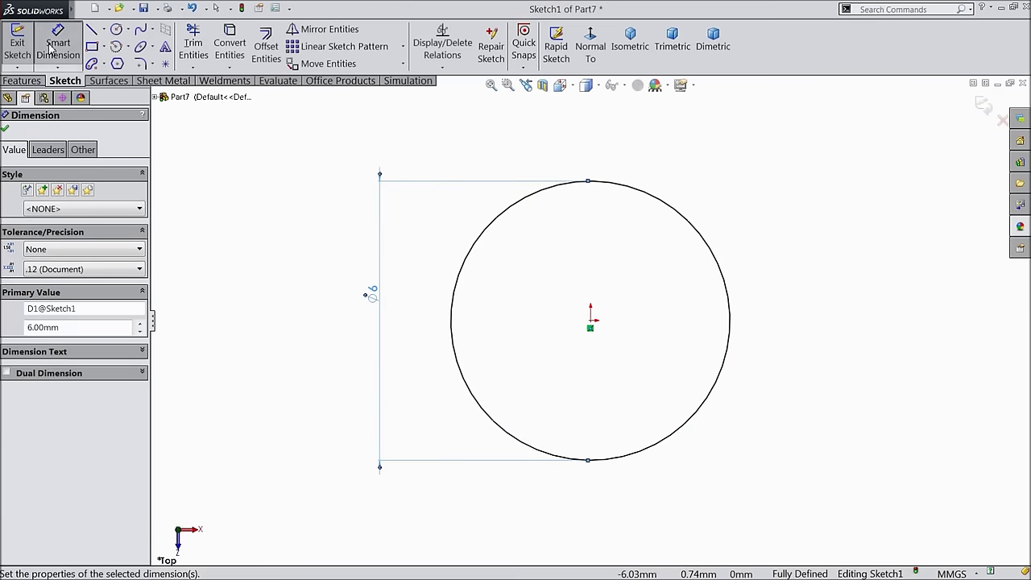
Step: Extrude the circle into a cylinder with a Mid Plane end condition and a depth of 5 mm
left_click(22, 80)
left_click(22, 62)
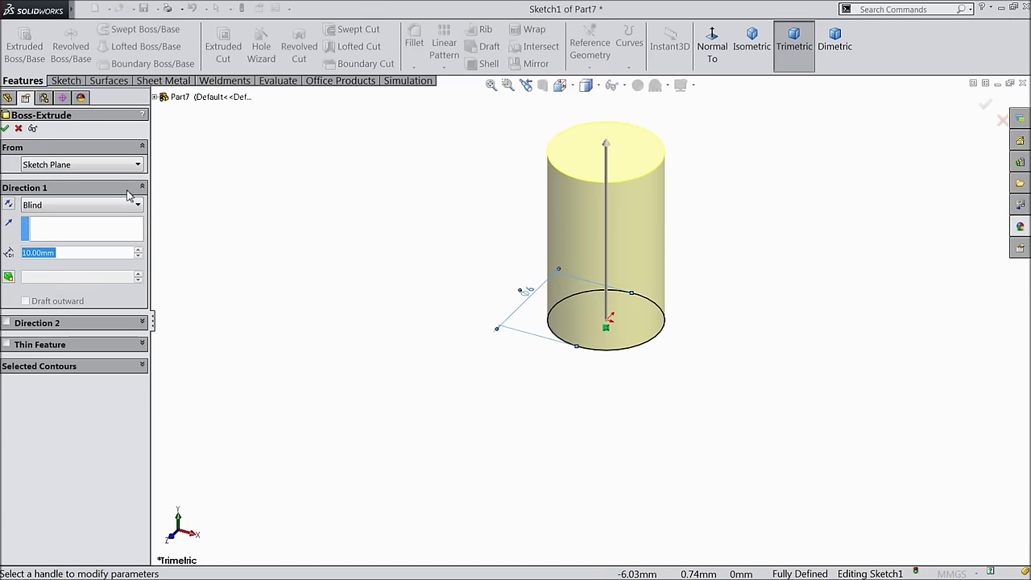
type("5")
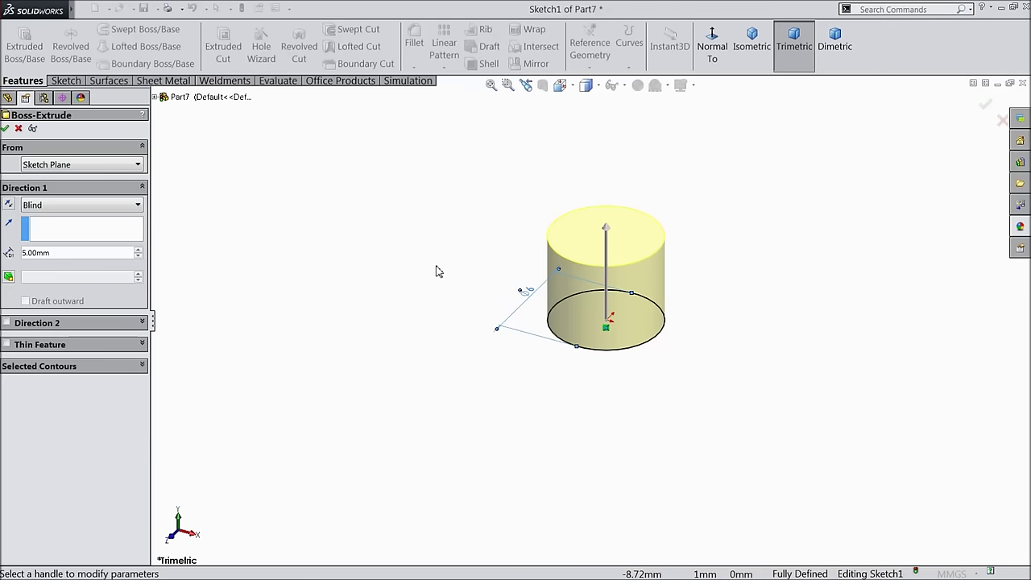
scroll(632, 258, "down", 2)
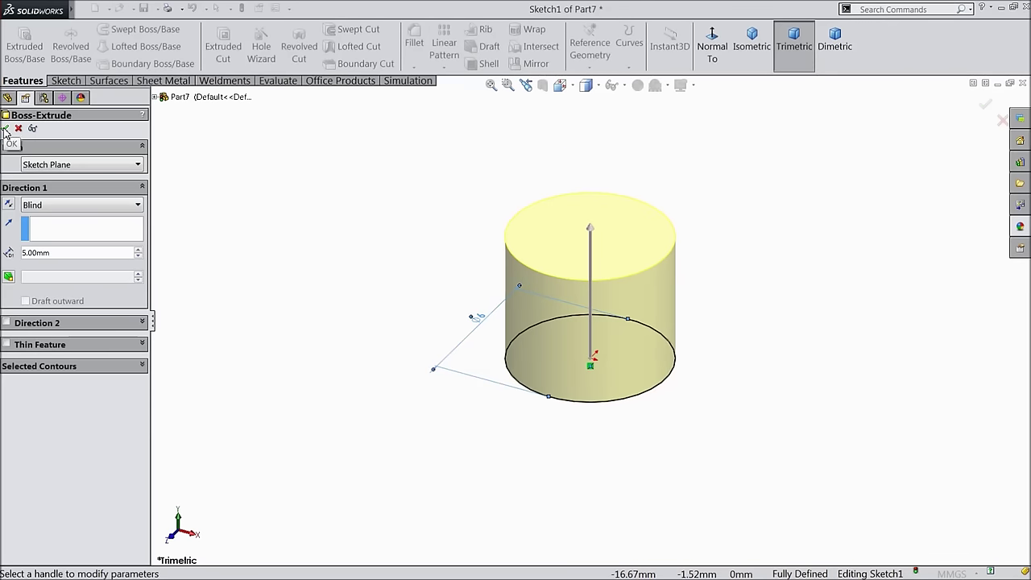
left_click(33, 206)
left_click(45, 276)
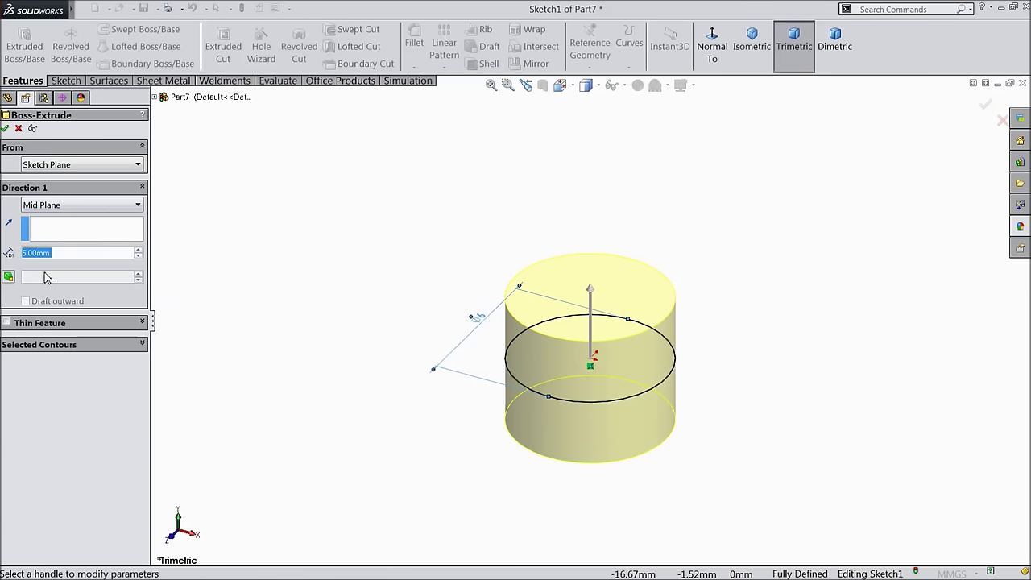
left_click(7, 129)
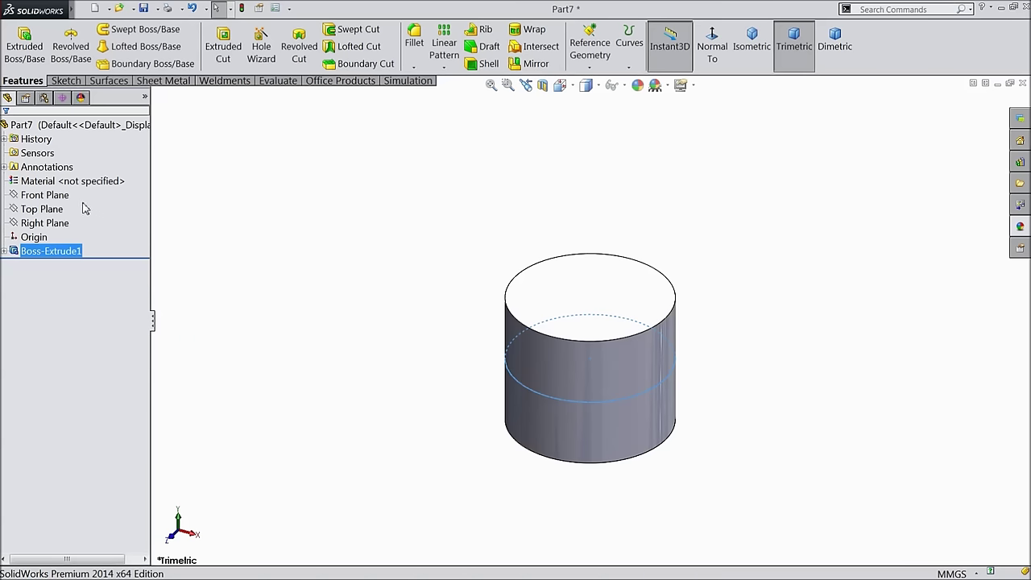
Step: Create a reference plane offset 1.5 mm above the Top Plane
left_click(50, 206)
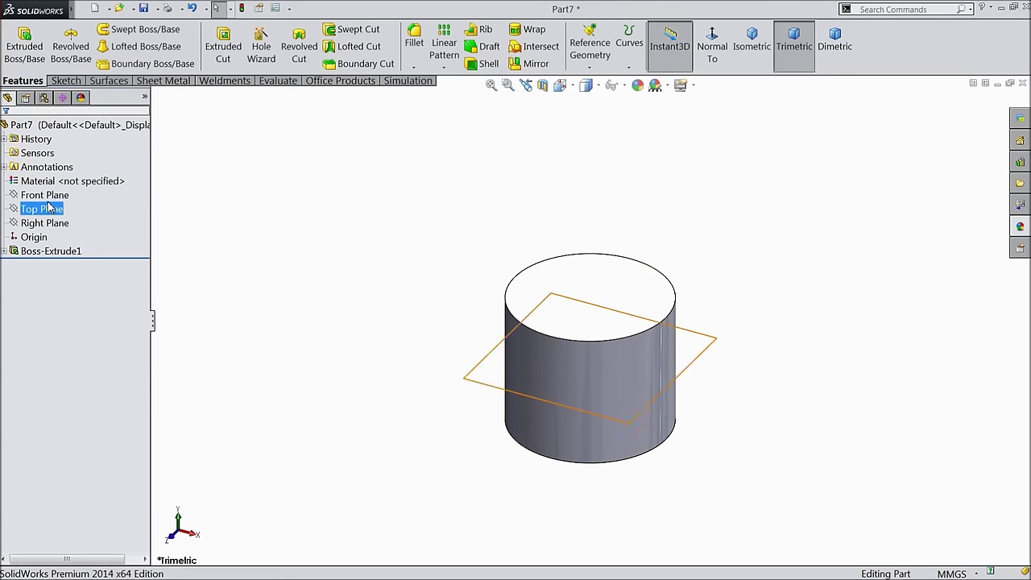
left_click(591, 60)
left_click(597, 82)
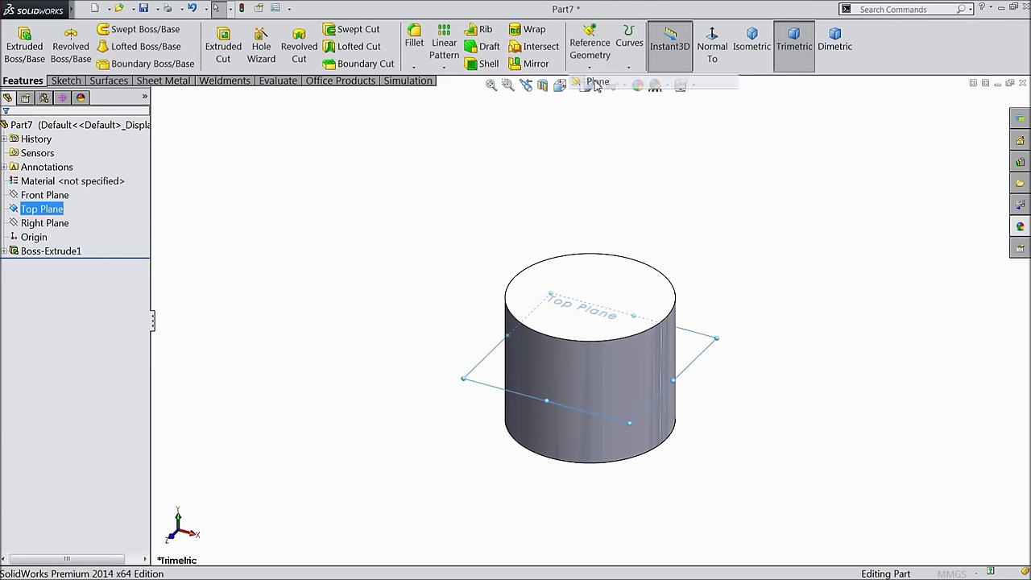
left_click(71, 302)
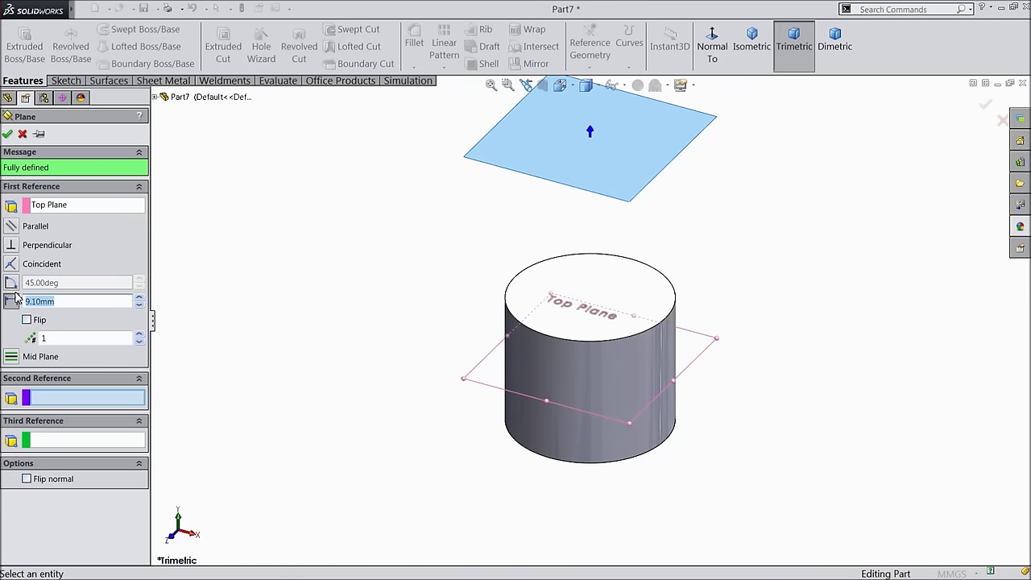
type("1.5")
key("Return")
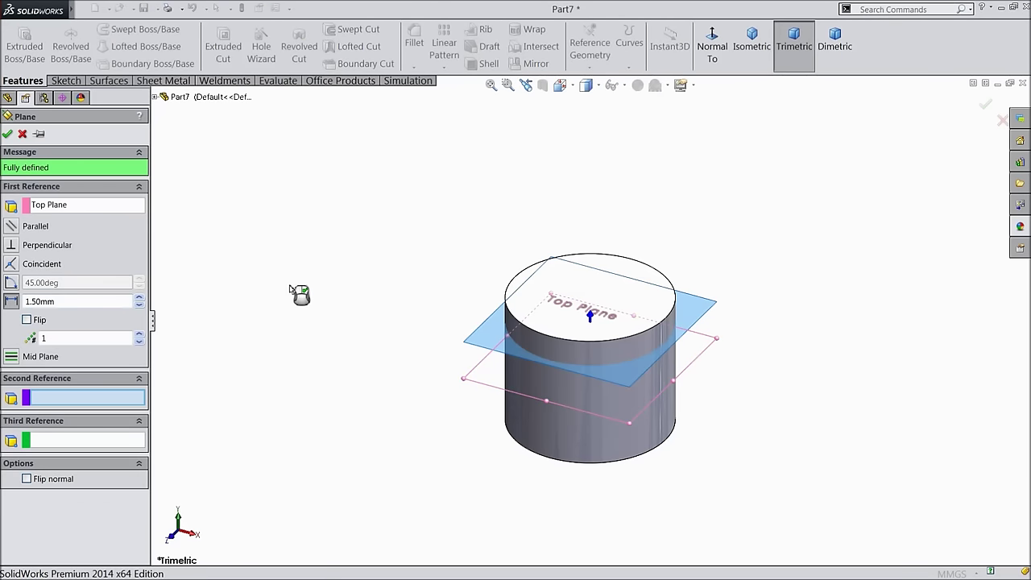
left_click(8, 134)
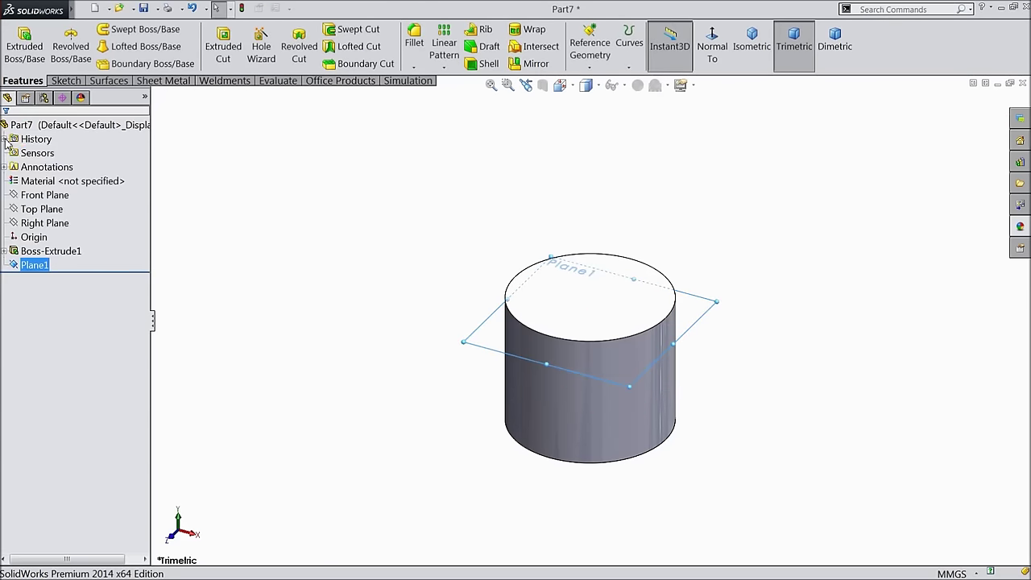
Step: Create a second reference plane offset 1.5 mm from the Top Plane in the flipped direction, below it
left_click(41, 209)
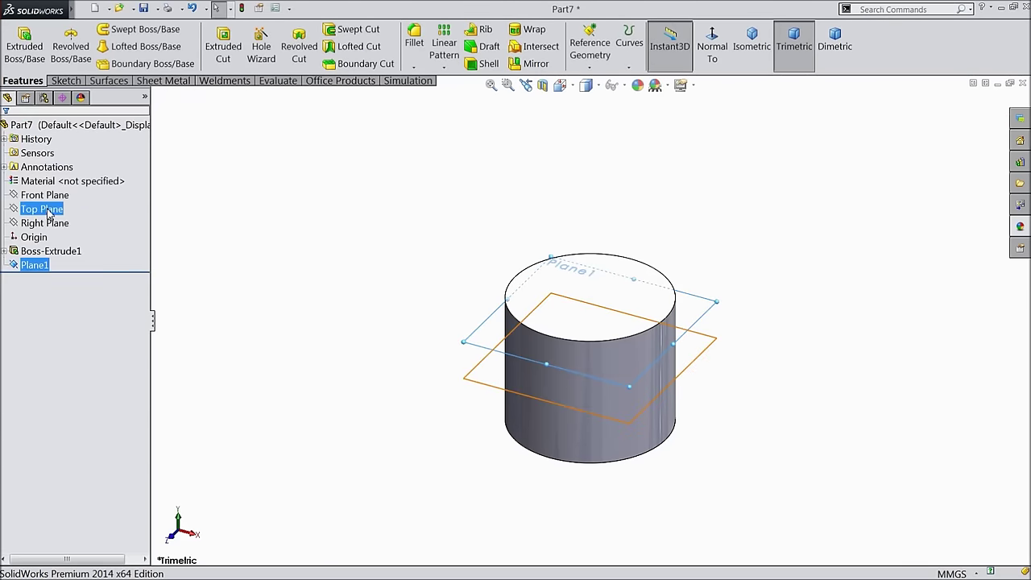
left_click(591, 46)
left_click(586, 81)
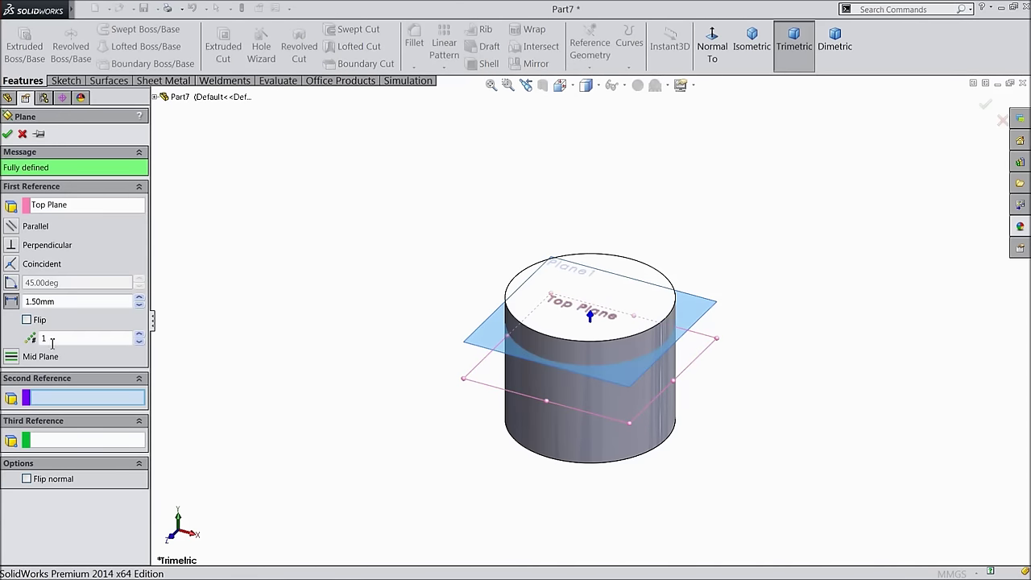
left_click(26, 320)
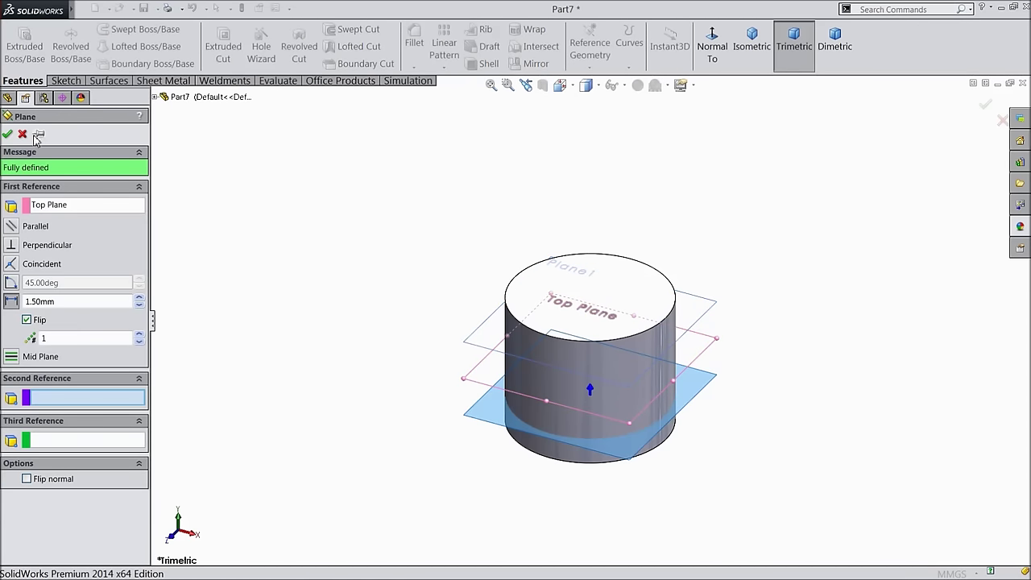
left_click(7, 134)
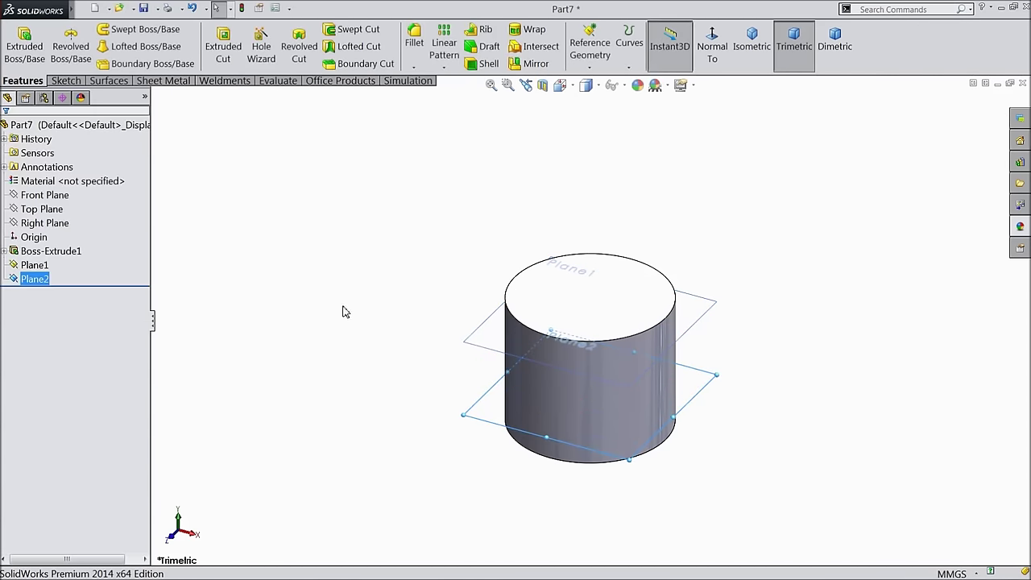
Step: On the upper offset plane, sketch a point on the cylinder's circular edge at about X 1.81, Y 2.39 mm and close the sketch
middle_click_drag(342, 312, 352, 309)
left_click(373, 319)
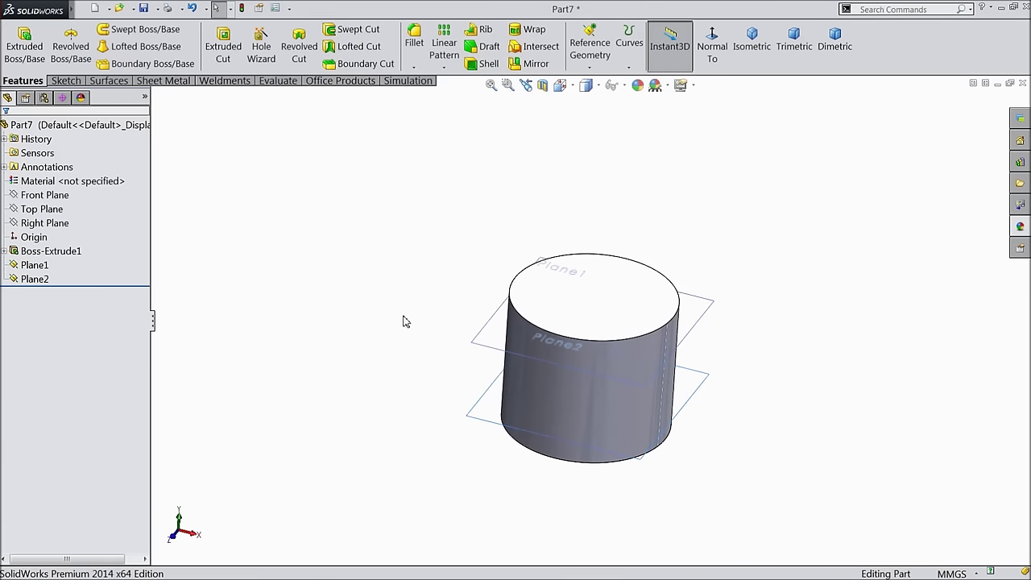
left_click(714, 320)
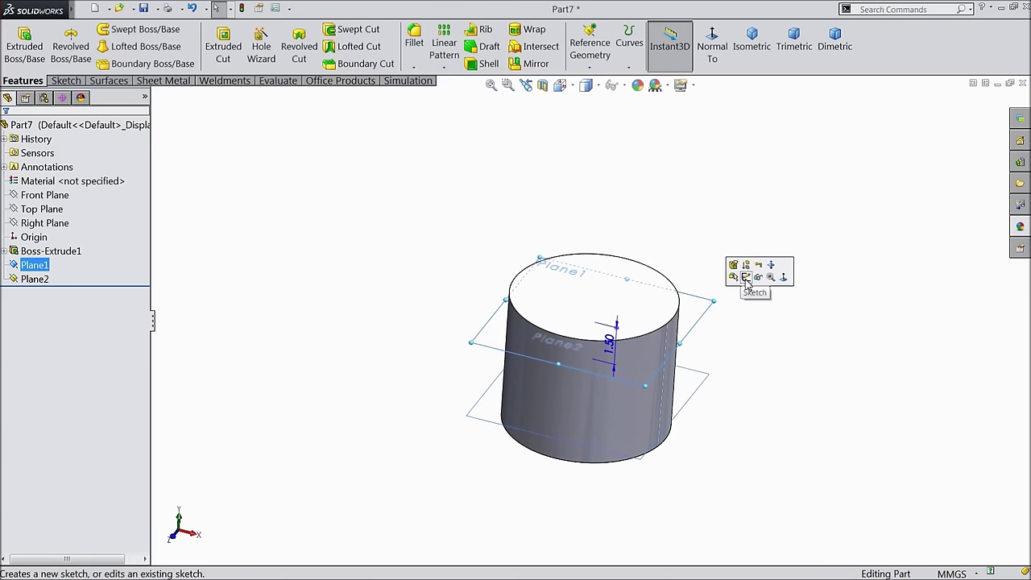
left_click(748, 286)
left_click(712, 44)
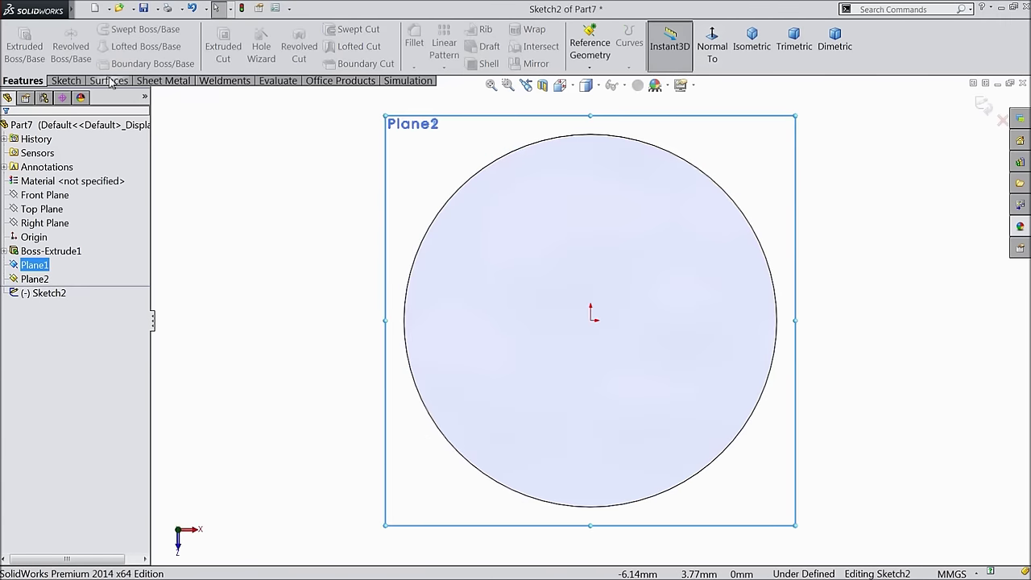
left_click(64, 81)
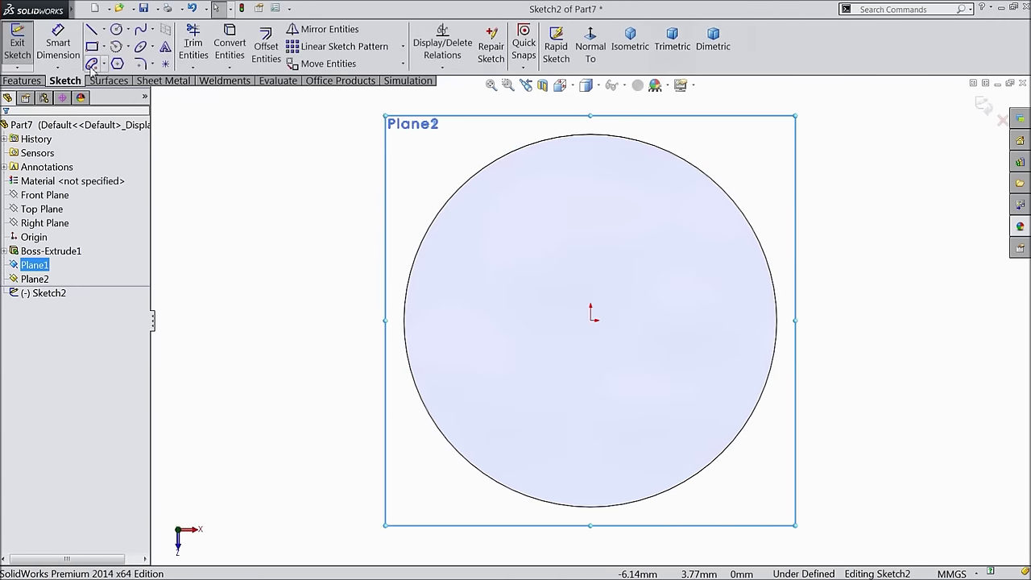
left_click(165, 64)
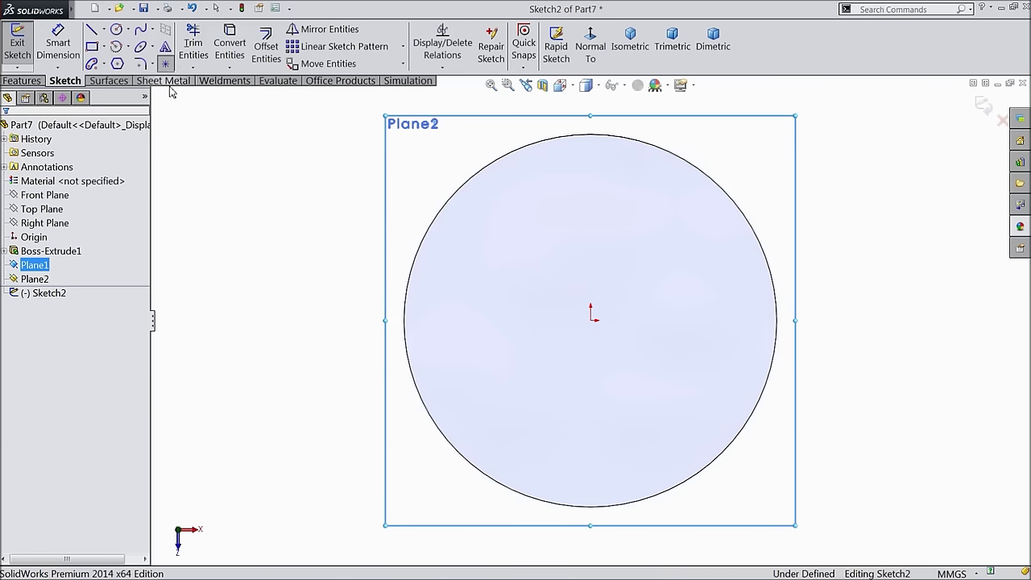
left_click(703, 171)
right_click(723, 153)
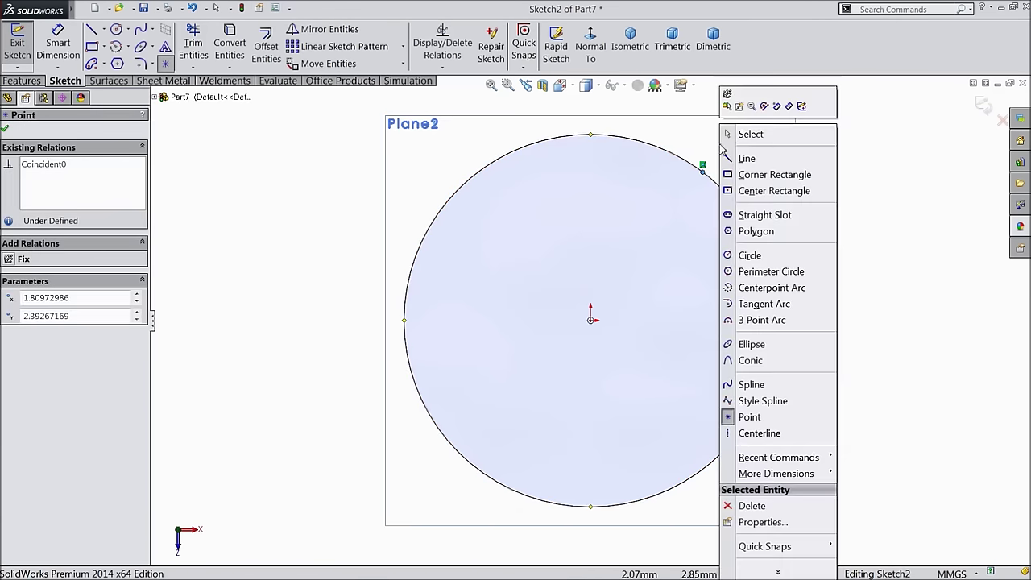
left_click(761, 135)
left_click(983, 107)
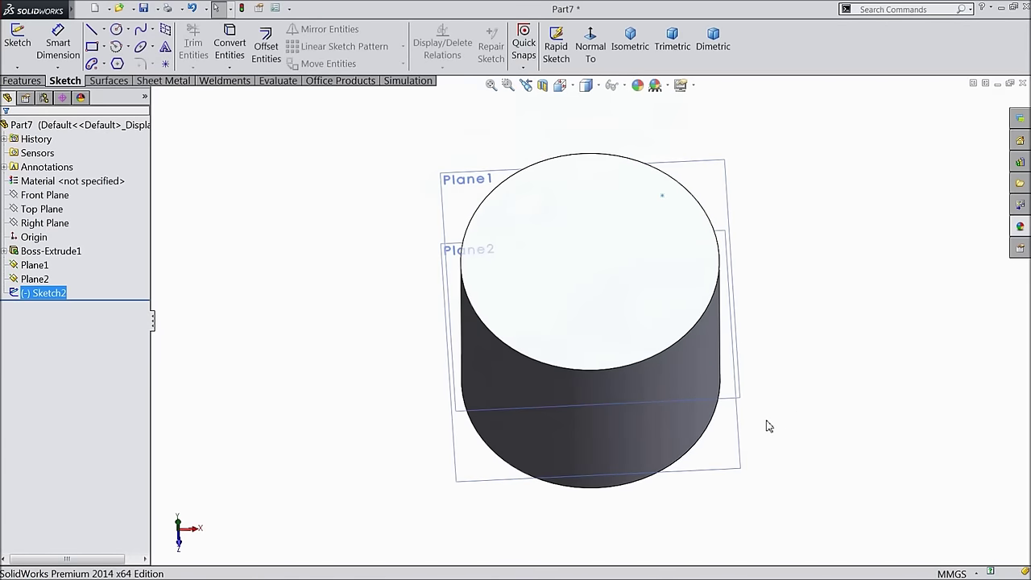
Step: On the lower offset plane, sketch a point on the cylinder's circular edge at about X 1.81, Y -2.39 mm and close the sketch
left_click(735, 458)
left_click(770, 421)
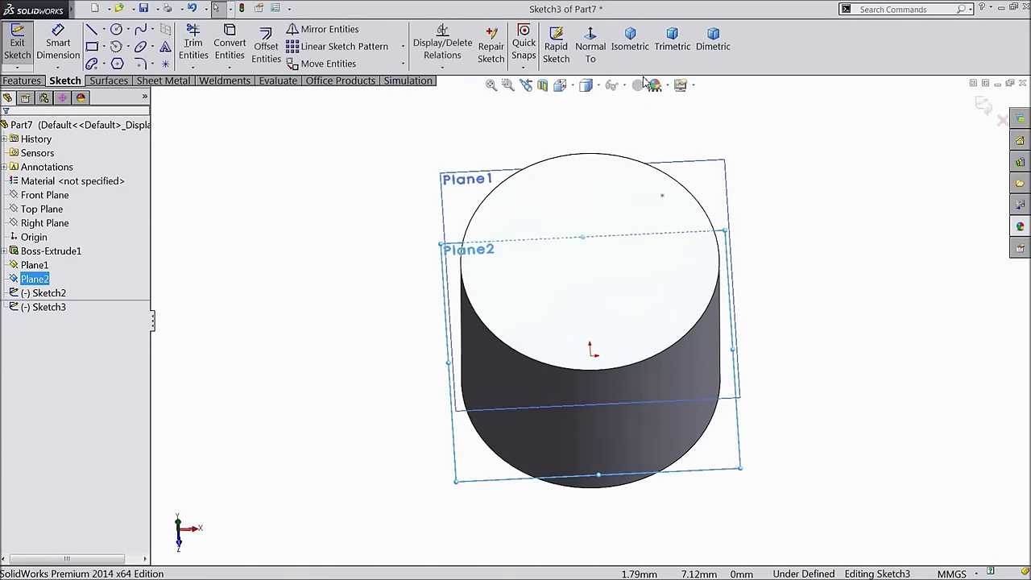
left_click(165, 64)
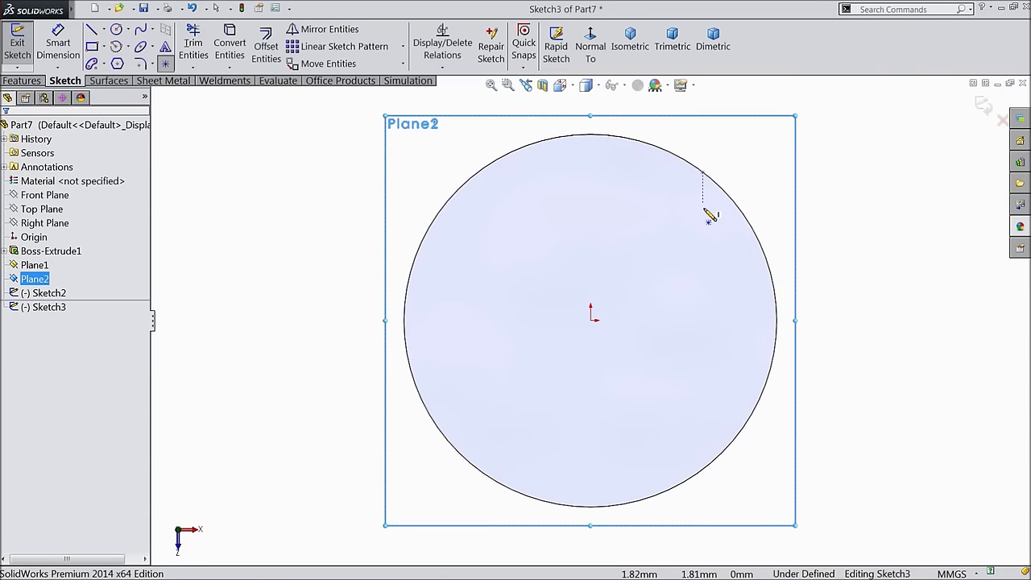
left_click(704, 467)
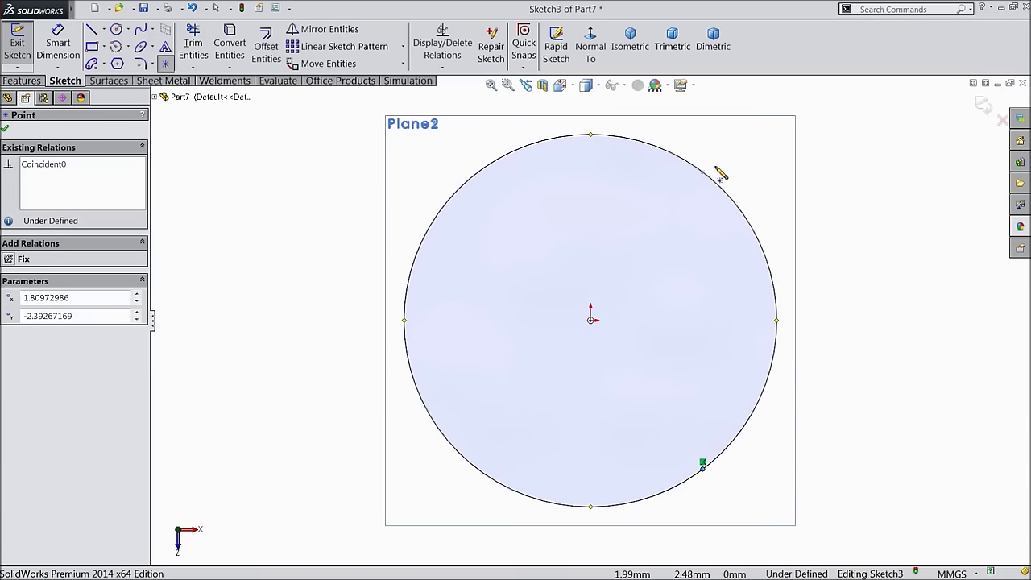
left_click(985, 107)
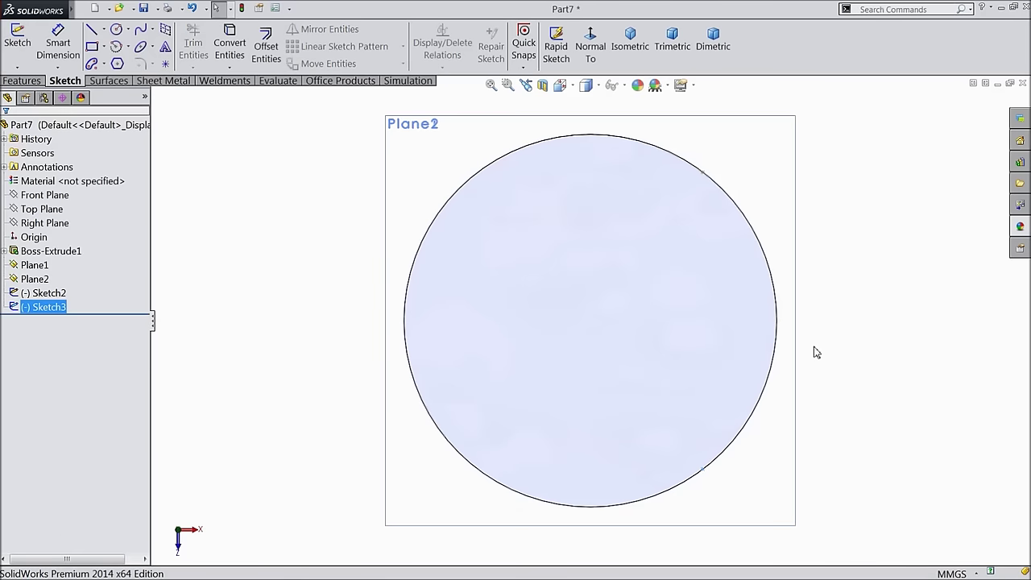
Step: Start a sketch on the Top Plane, view it face-on, and begin a centerline from the origin toward the cylinder's outside
key("f")
mouse_move(803, 384)
middle_mouse_down()
mouse_move(793, 252)
mouse_move(812, 234)
mouse_move(806, 240)
middle_mouse_up()
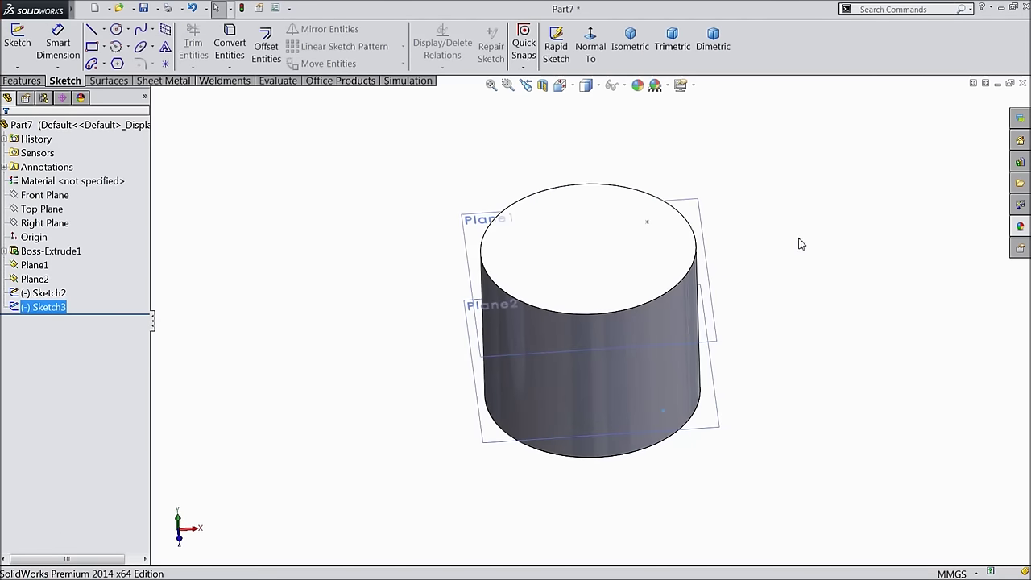
left_click(48, 209)
left_click(55, 198)
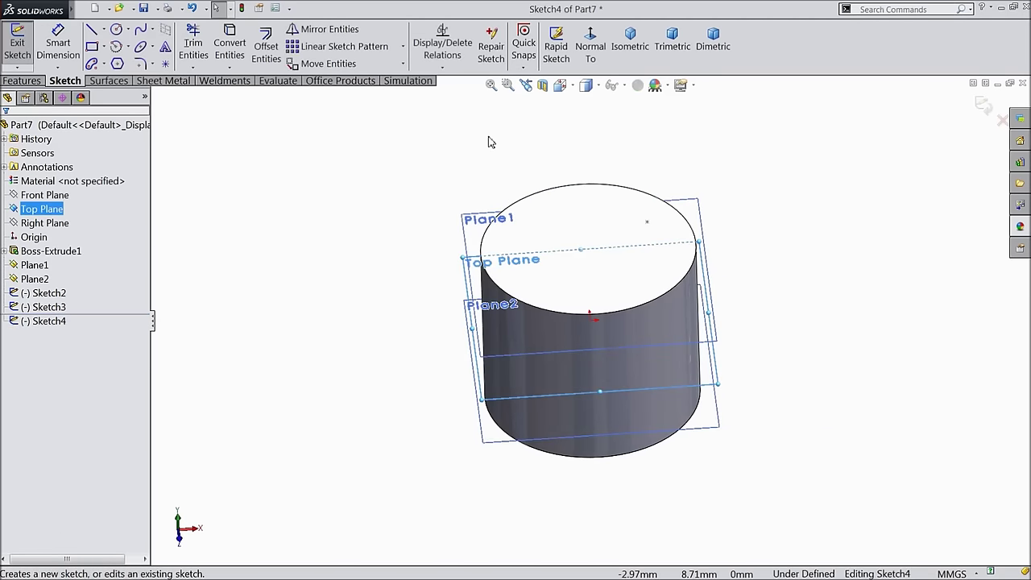
left_click(569, 50)
left_click(592, 50)
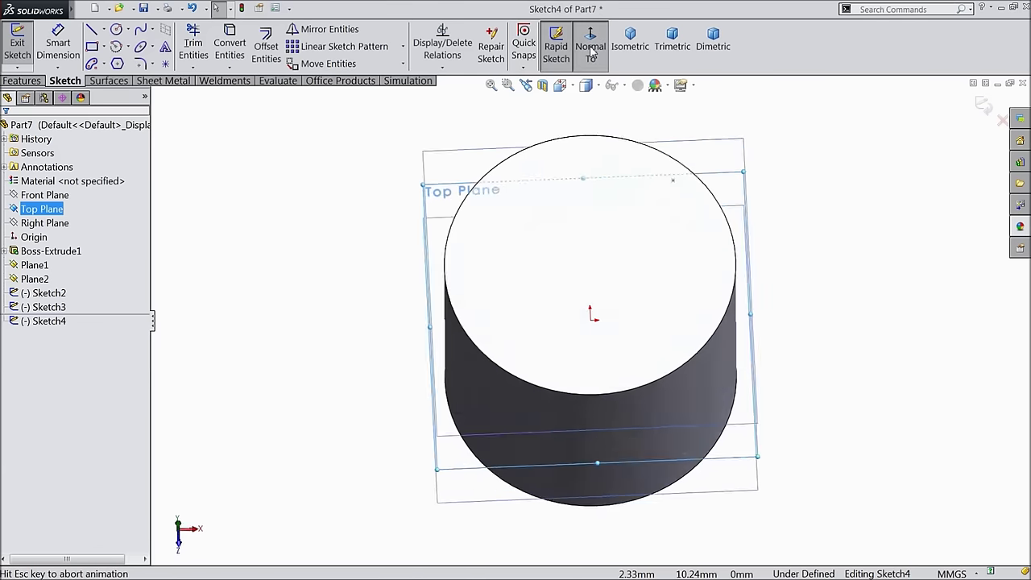
left_click(104, 29)
left_click(109, 58)
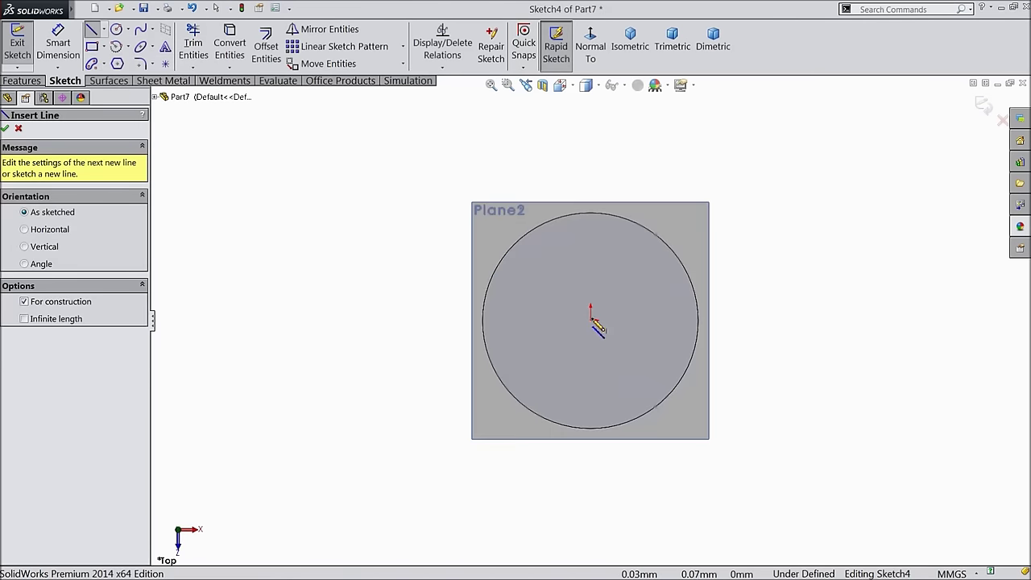
left_click(591, 321)
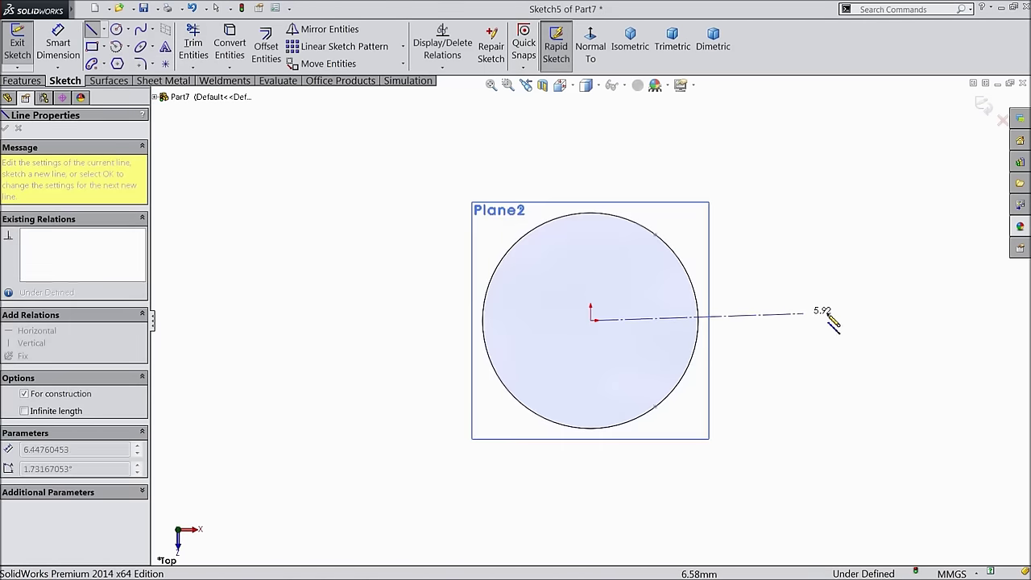
Step: Sketch a horizontal construction centerline on Plane2, running from the origin out past the circle
left_click(947, 320)
right_click(909, 252)
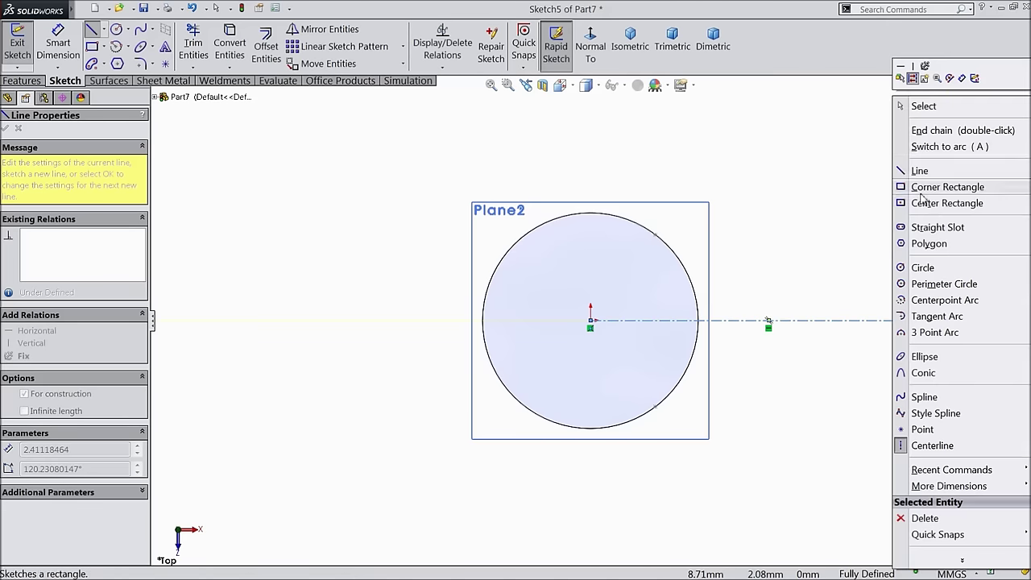
left_click(916, 104)
Step: Dimension the Plane2 centerline to a length of 20 mm and exit the sketch
left_click(64, 49)
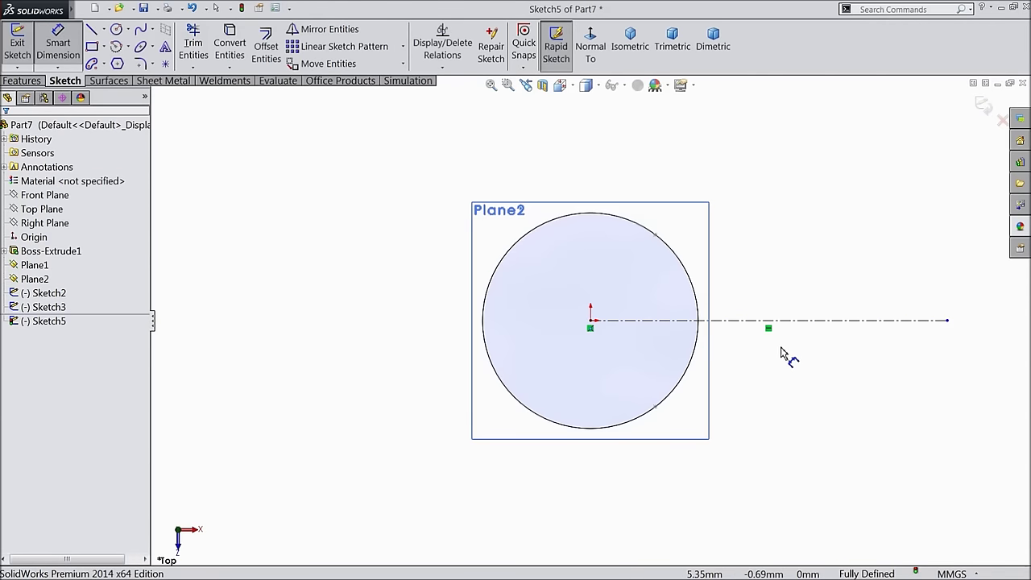
left_click(784, 325)
left_click(776, 448)
key("Return")
key("f")
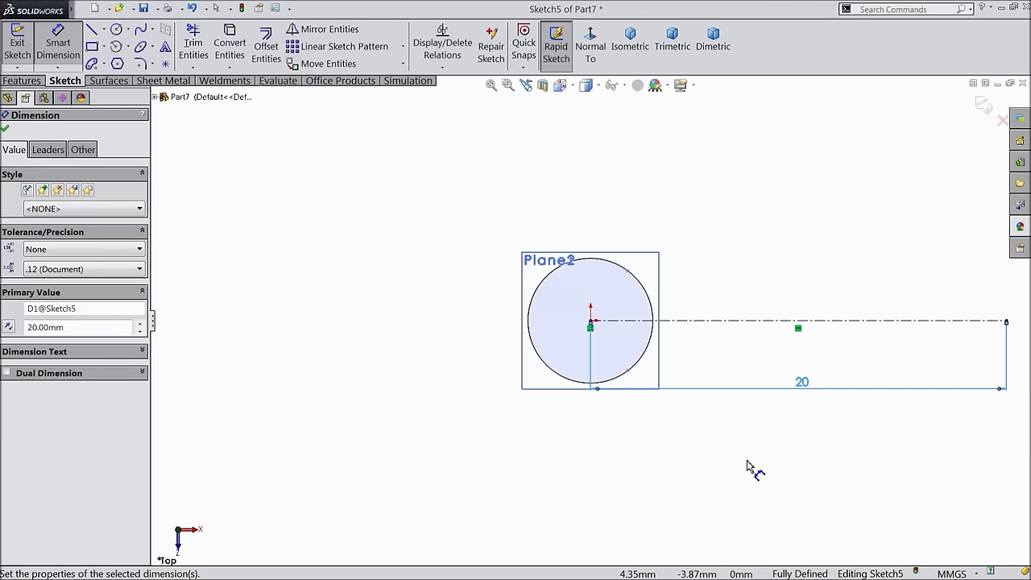
scroll(729, 394, "down", 2)
left_click_drag(725, 353, 706, 394)
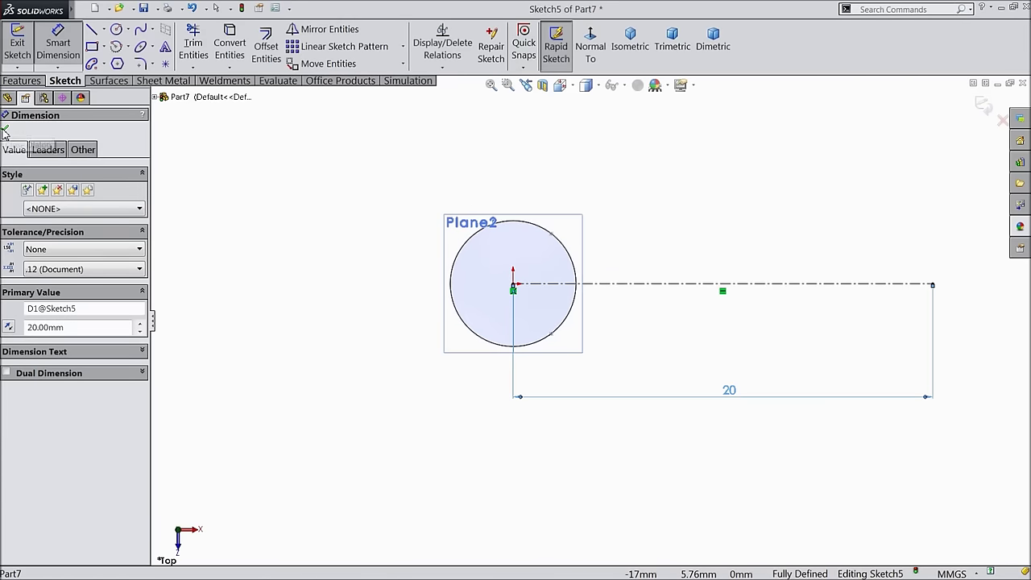
left_click(5, 129)
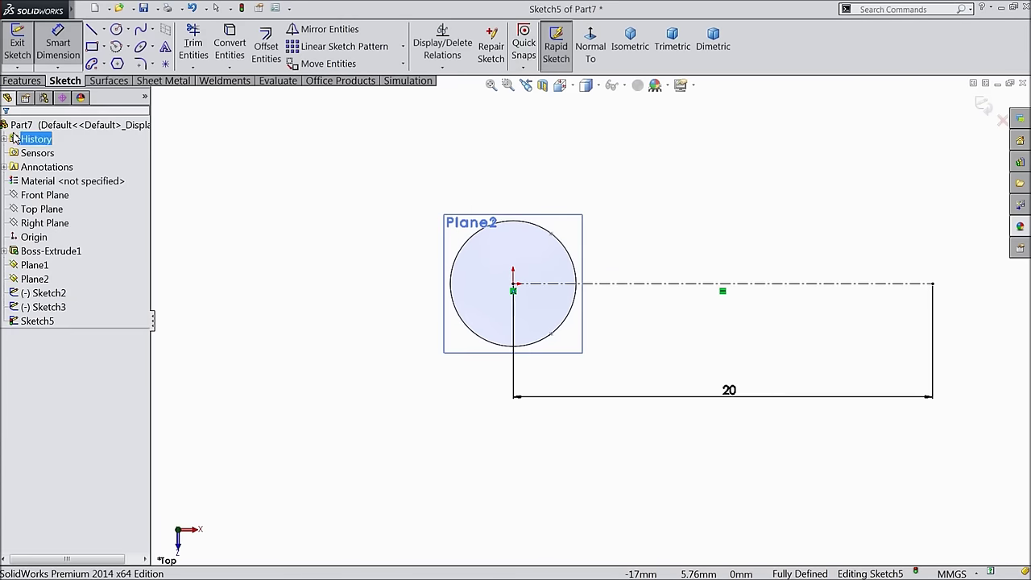
left_click(983, 104)
Step: Hide Plane1 and Plane2 around the cylinder
mouse_move(681, 373)
middle_mouse_down()
mouse_move(660, 190)
mouse_move(669, 202)
middle_mouse_up()
scroll(518, 242, "down", 2)
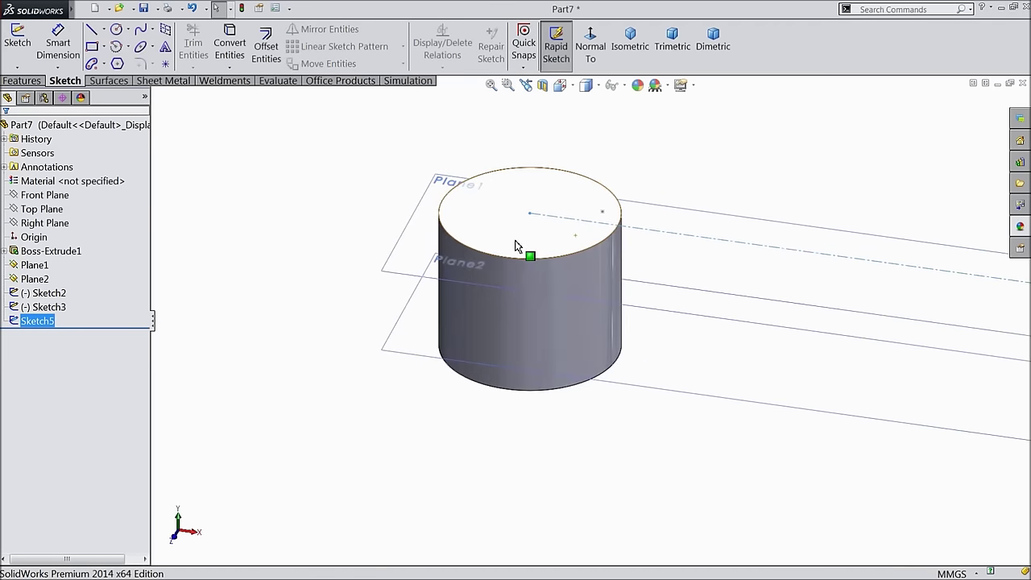
left_click(431, 216)
left_click(470, 172)
left_click(413, 332)
left_click(466, 293)
scroll(822, 290, "up", 2)
mouse_move(822, 291)
middle_mouse_down()
mouse_move(652, 362)
mouse_move(639, 245)
mouse_move(637, 302)
middle_mouse_up()
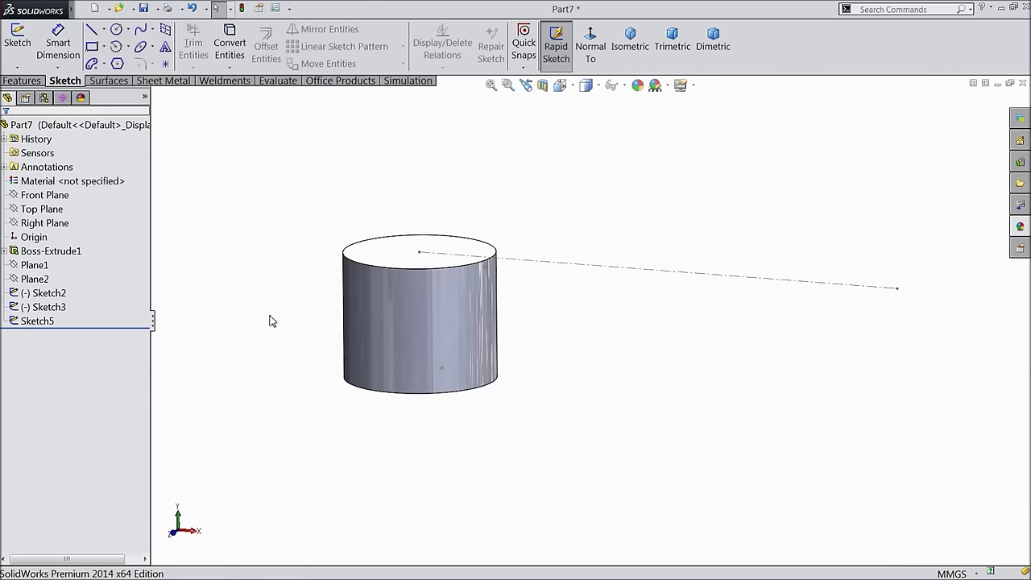
Step: Delete Sketch5, which holds the centerline drawn on Plane2
right_click(46, 323)
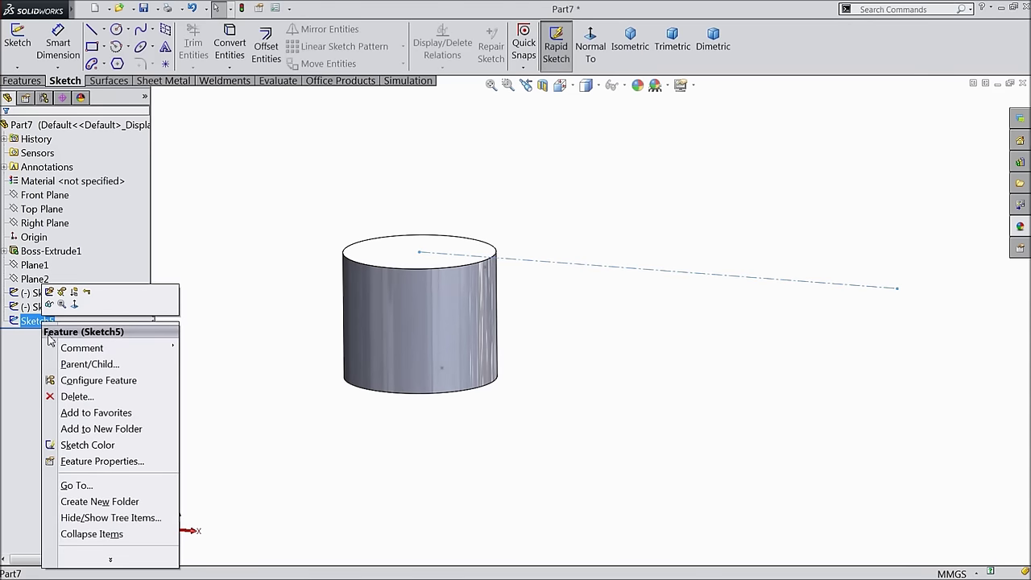
left_click(73, 396)
left_click(349, 201)
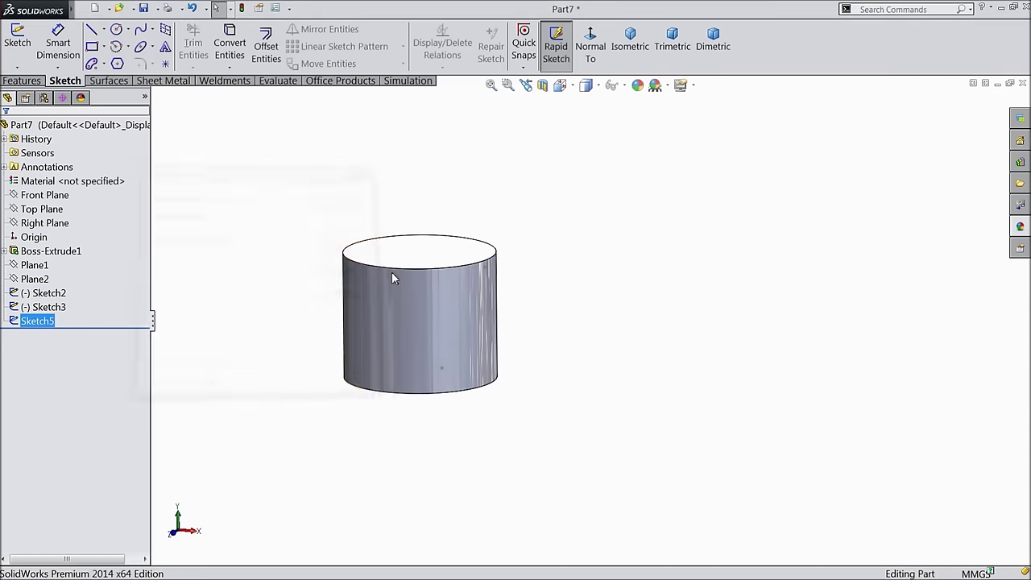
Step: Start a sketch on the Top Plane and draw a horizontal centerline about 8.09 mm long from the origin
left_click(44, 209)
middle_click_drag(186, 218, 192, 233)
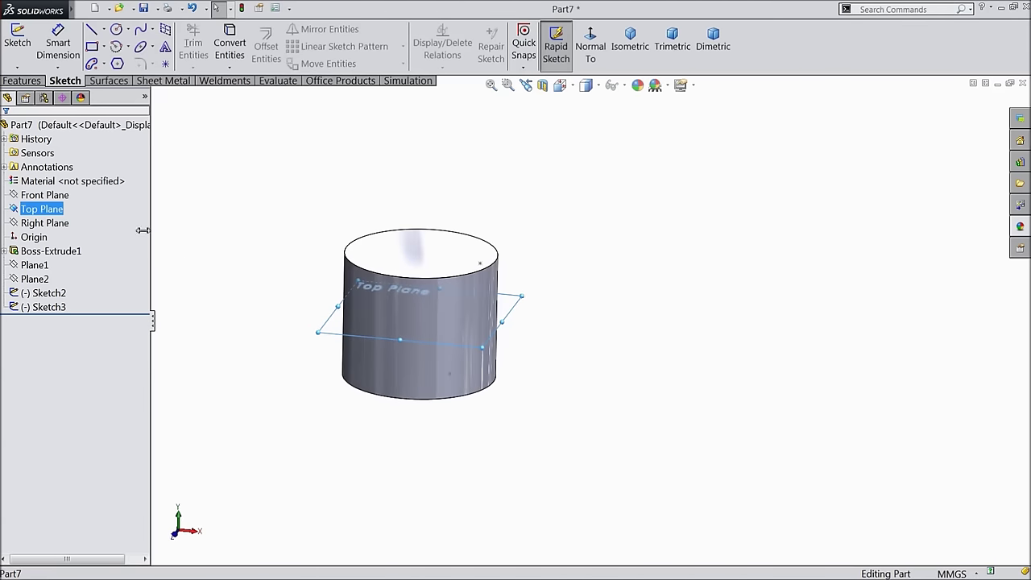
left_click(17, 40)
left_click(590, 48)
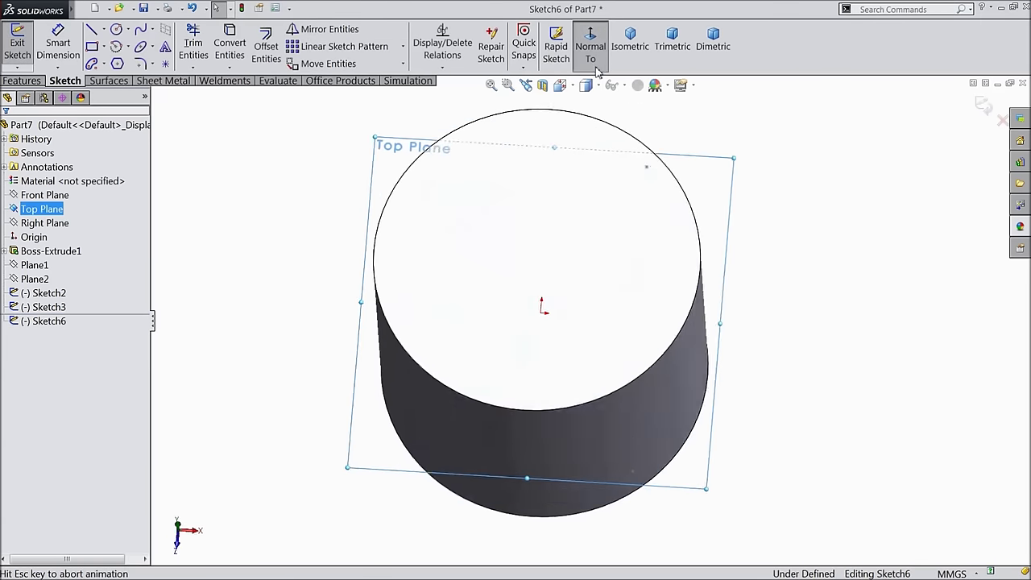
left_click(104, 30)
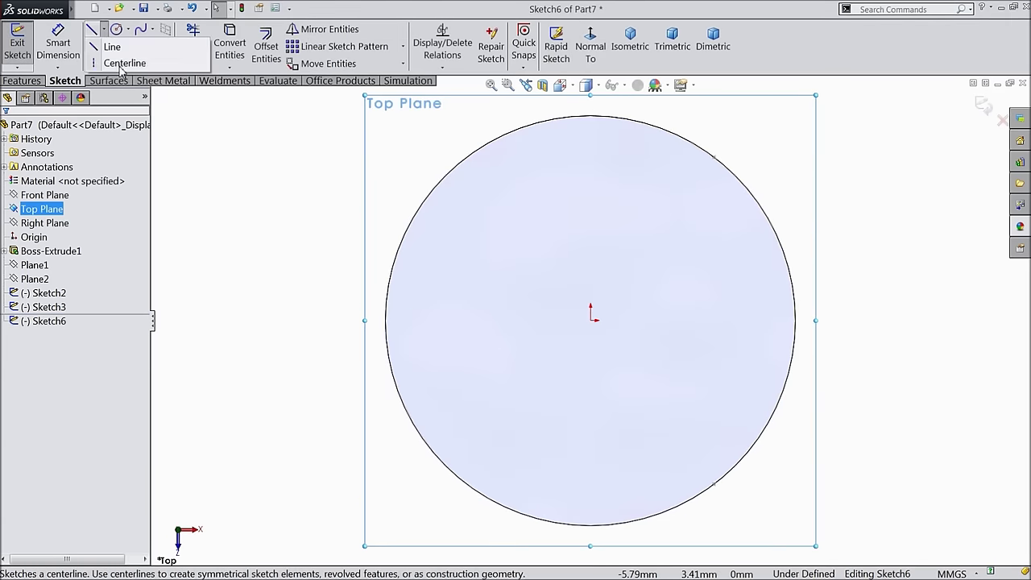
left_click(108, 62)
key("z")
key("z")
left_click(591, 321)
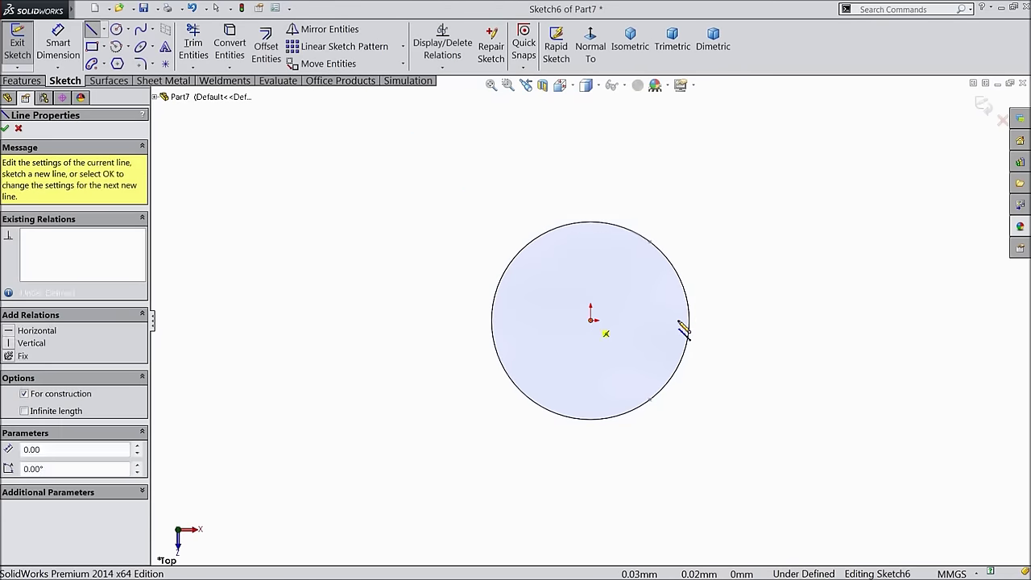
left_click(724, 321)
right_click(842, 257)
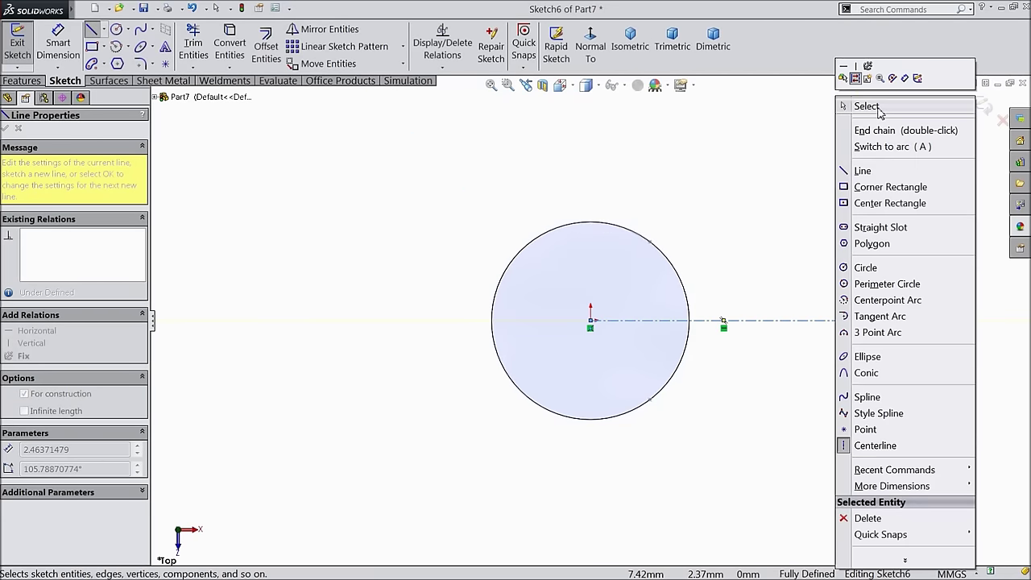
left_click(868, 106)
Step: Dimension the Top Plane centerline to a length of 20 mm and exit the sketch
key("d")
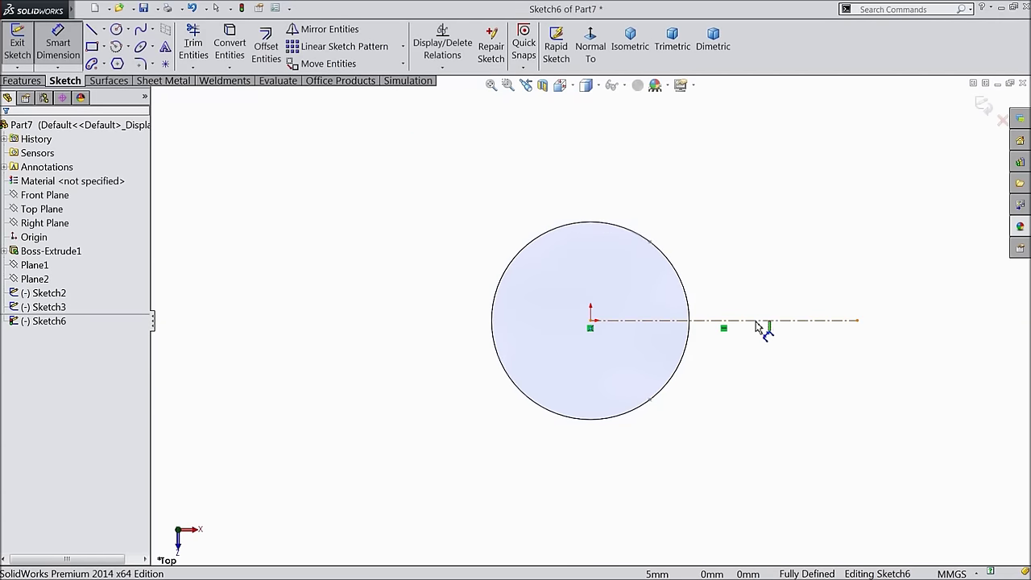
left_click(757, 322)
left_click(691, 200)
type("20")
key("Return")
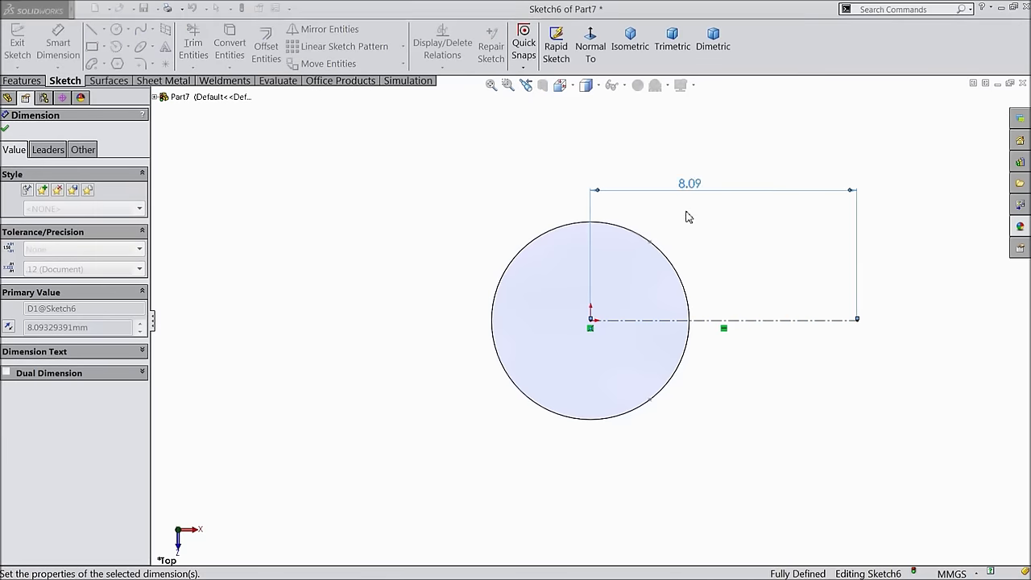
left_click(1003, 119)
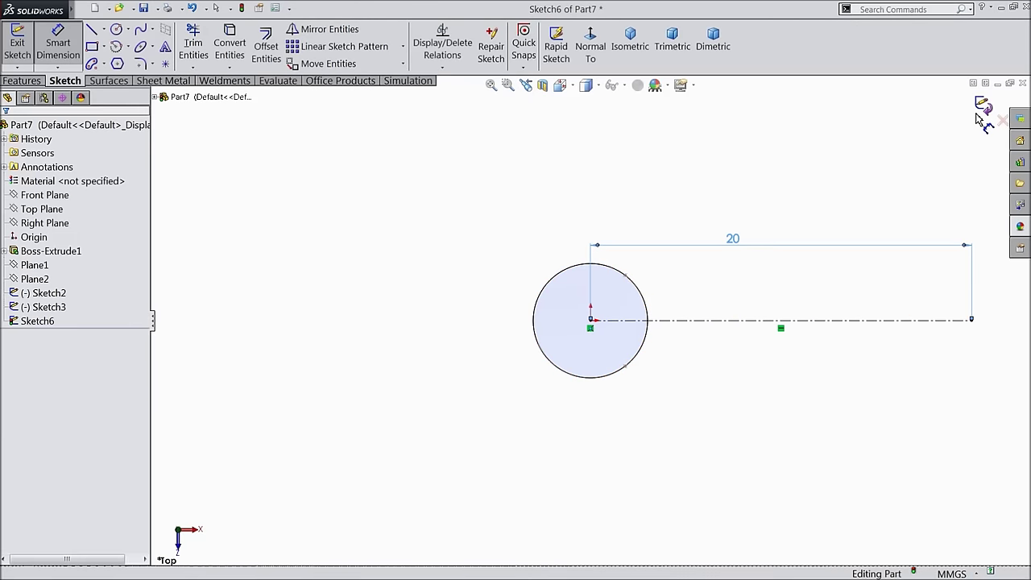
Step: Start a 3D sketch and orient the view normal to the cylinder's top face
mouse_move(748, 416)
middle_mouse_down()
mouse_move(744, 311)
mouse_move(709, 303)
mouse_move(730, 271)
mouse_move(742, 306)
mouse_move(785, 329)
mouse_move(685, 332)
middle_mouse_up()
scroll(683, 334, "down", 3)
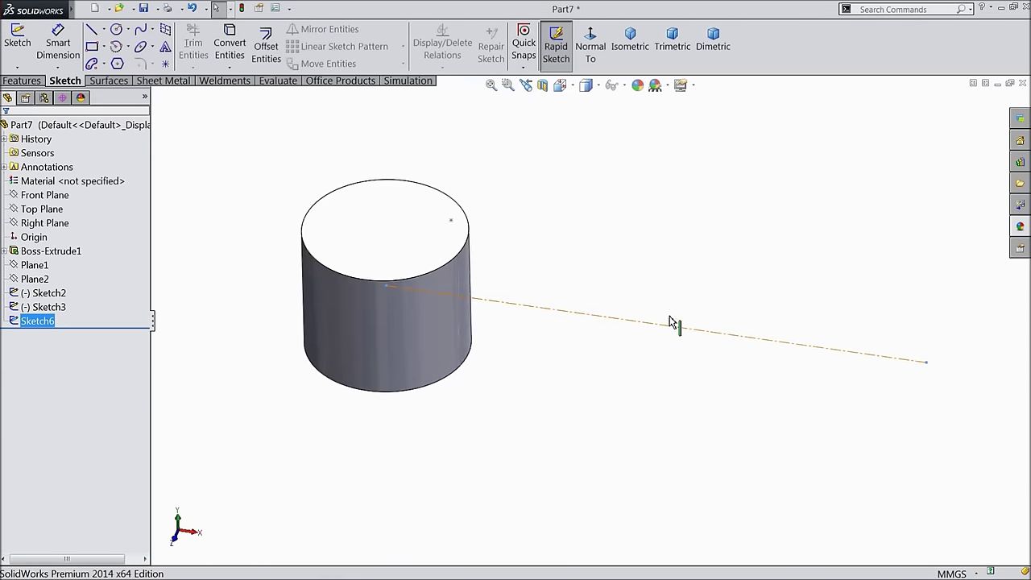
left_click(22, 71)
left_click(36, 99)
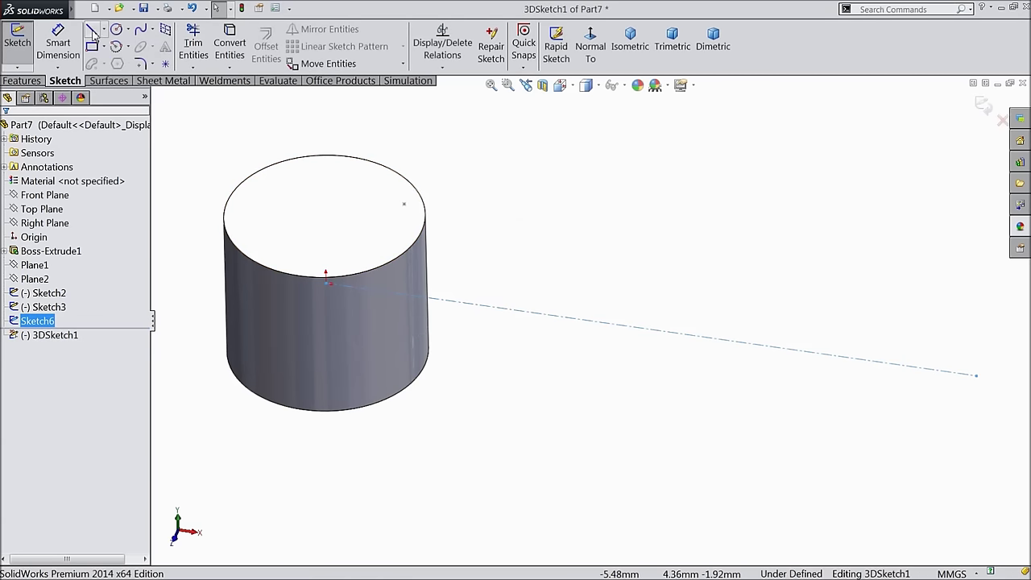
left_click(93, 32)
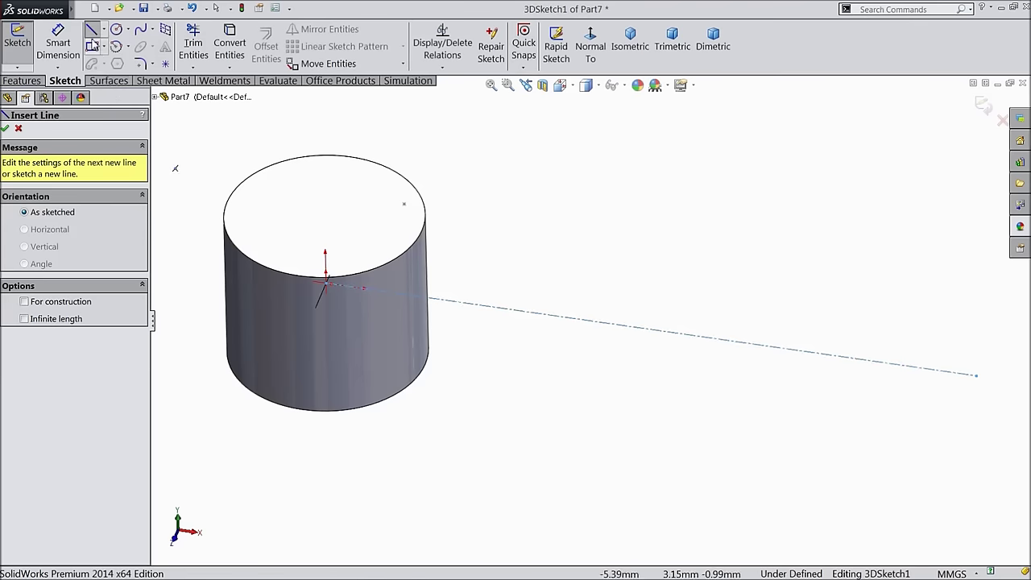
key("Escape")
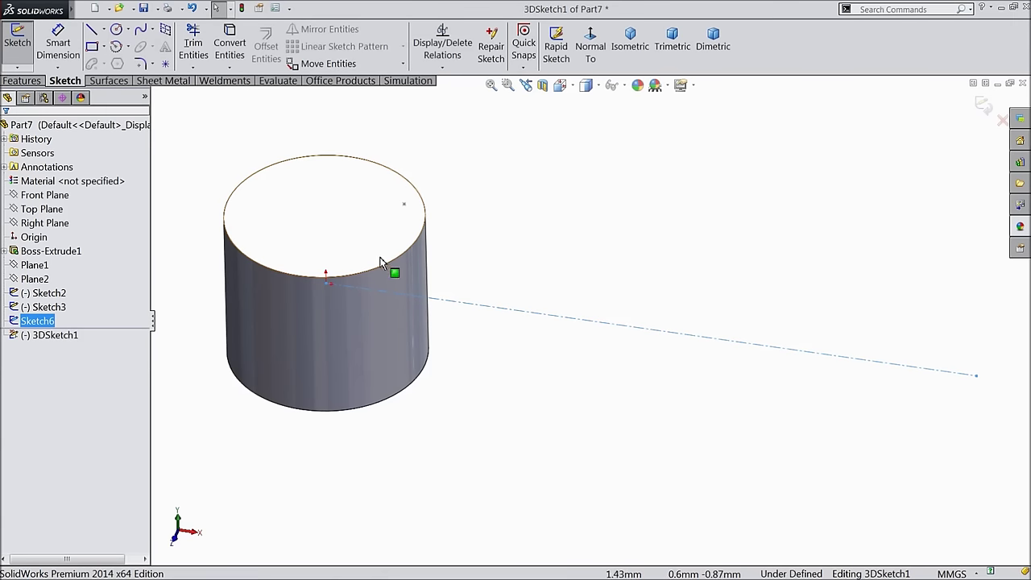
left_click(360, 233)
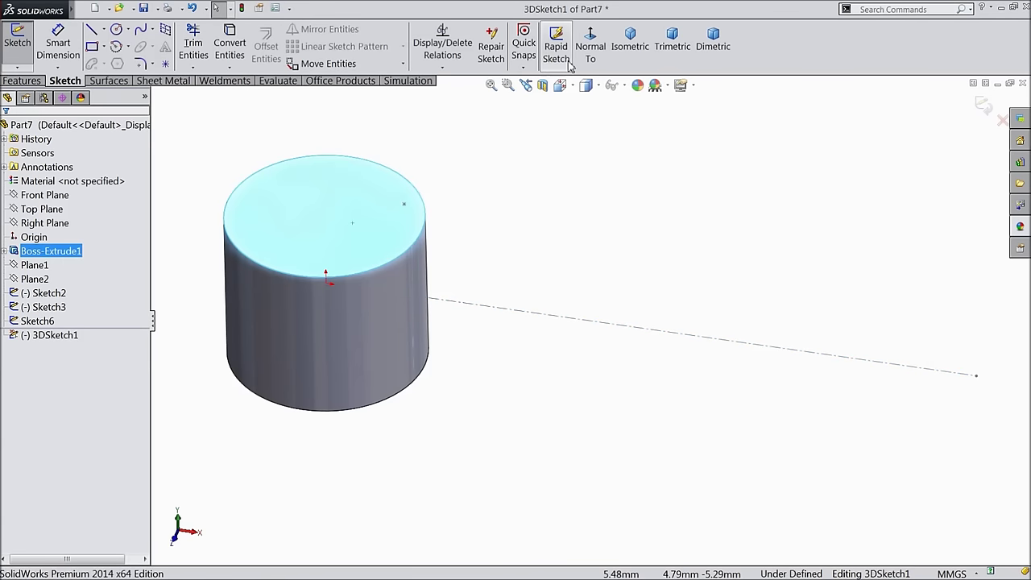
left_click(590, 49)
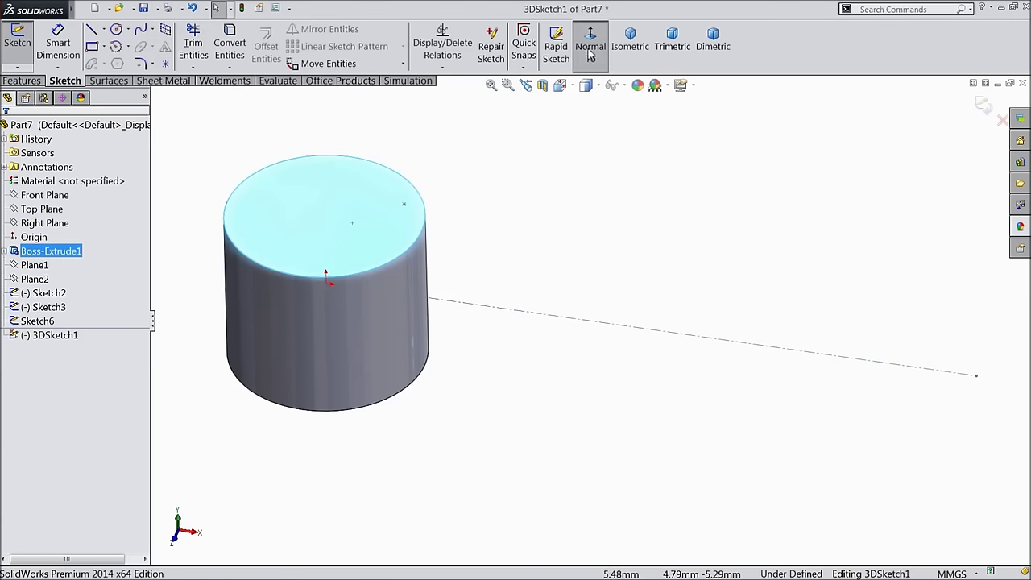
Step: Draw a two-point spline from the sketch point on the cylinder's top face to the outer end of the centerline
left_click(94, 29)
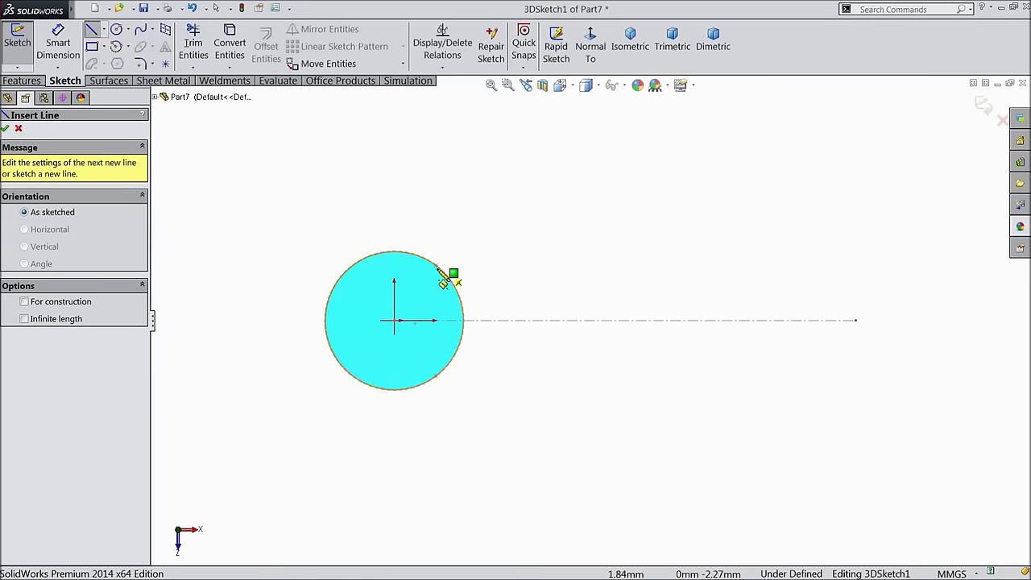
left_click(8, 130)
left_click(142, 31)
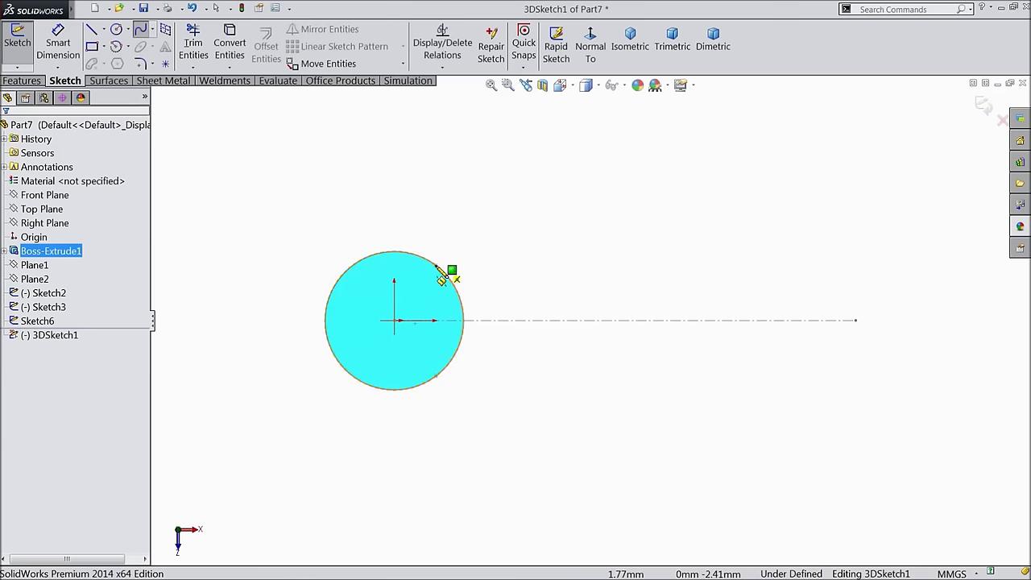
middle_click_drag(450, 282, 452, 256)
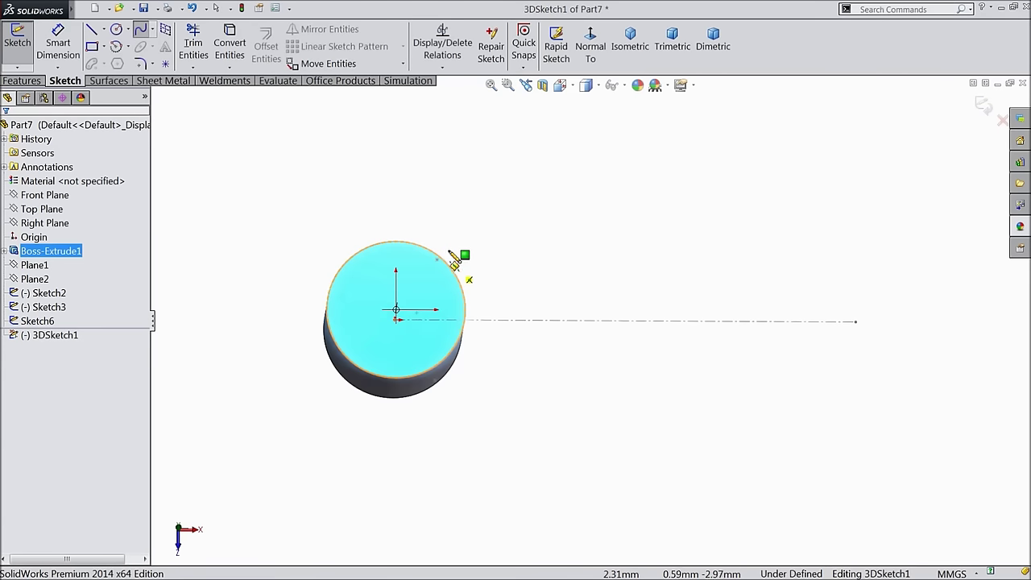
left_click(437, 260)
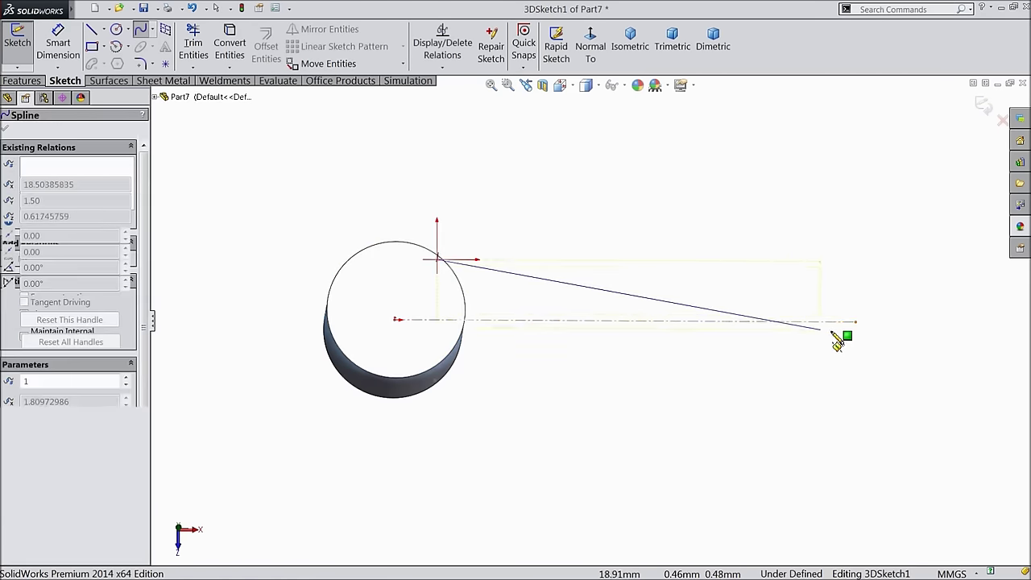
left_click(857, 322)
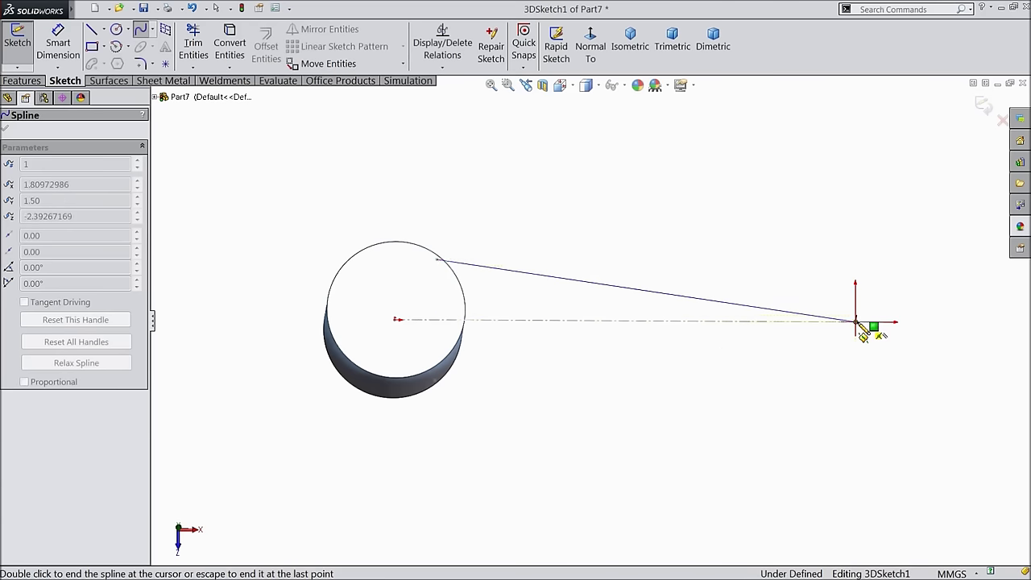
right_click(544, 347)
left_click(574, 220)
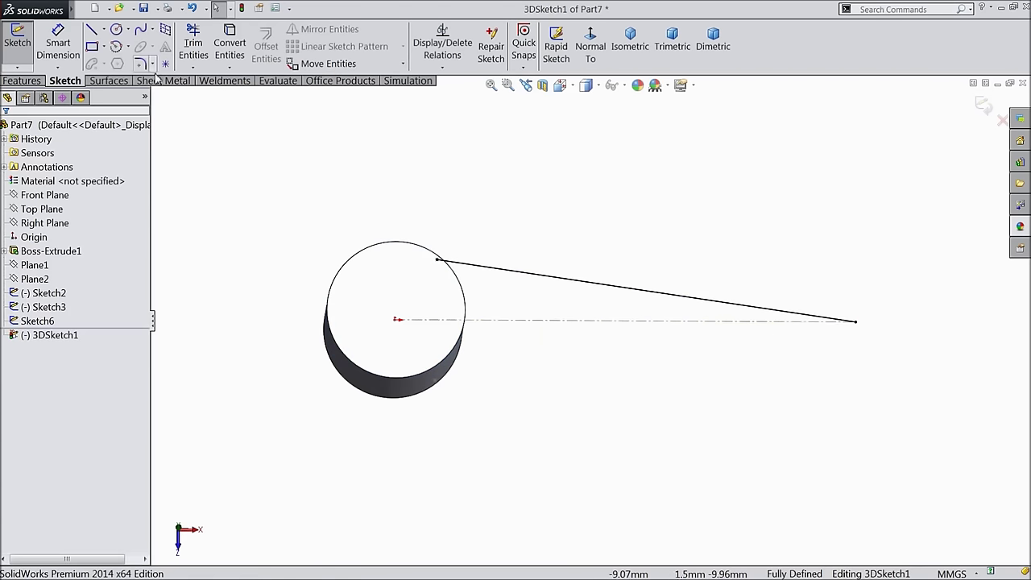
Step: Draw a second two-point spline from the sketch point at the cylinder's lower end to the outer end of the centerline
left_click(141, 30)
scroll(451, 391, "down", 3)
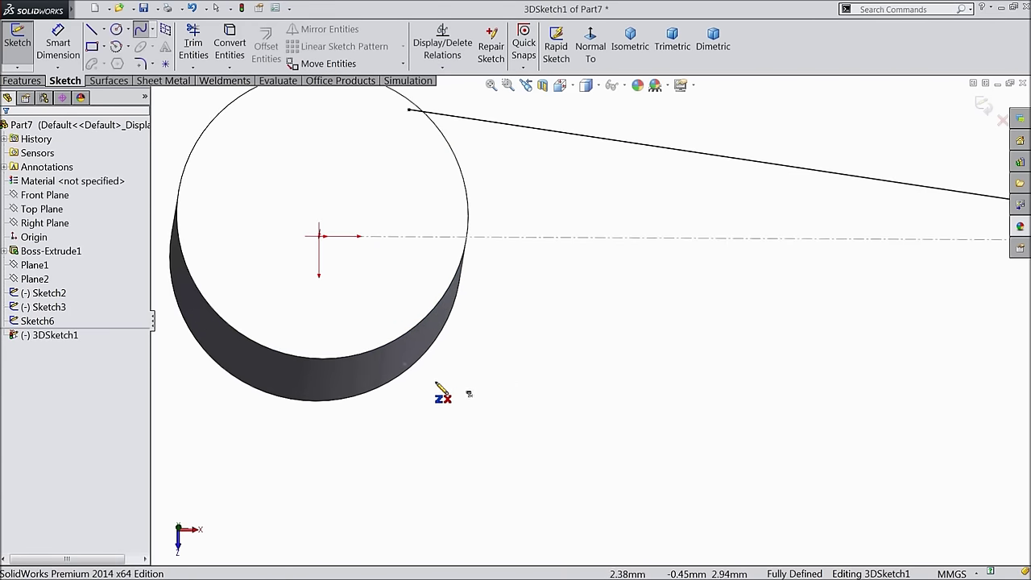
left_click(405, 366)
scroll(593, 317, "up", 3)
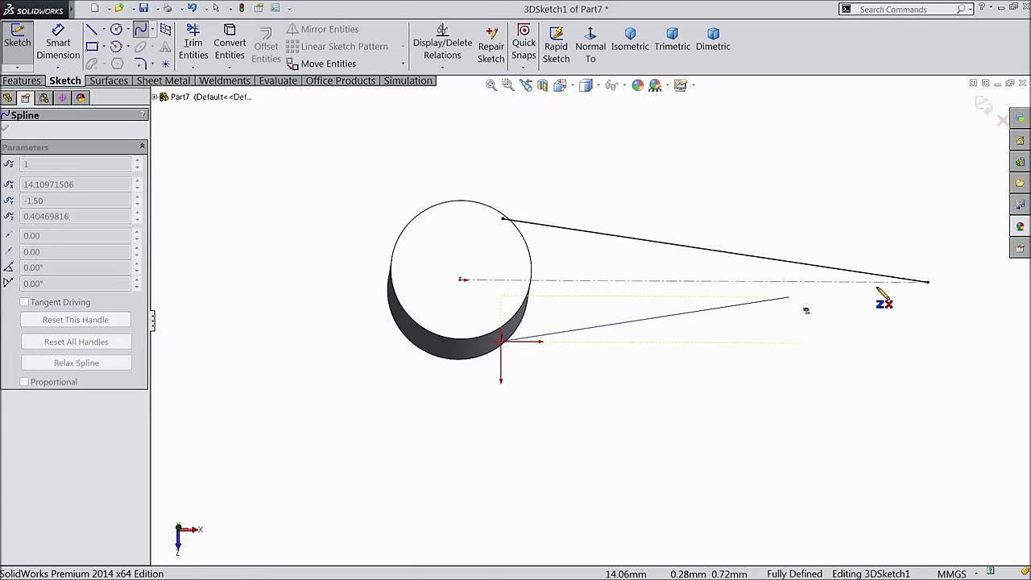
left_click(929, 282)
right_click(825, 185)
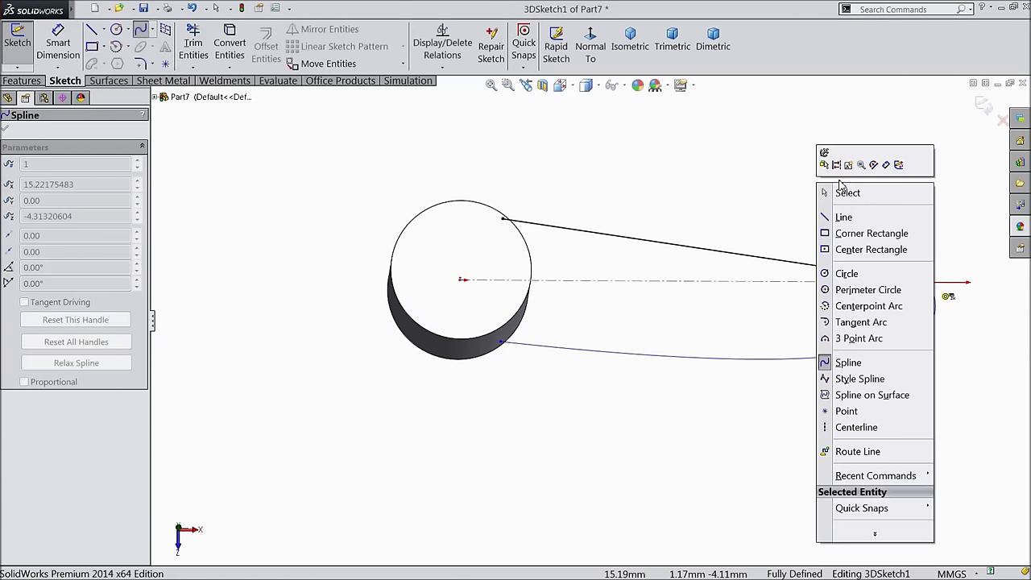
left_click(847, 193)
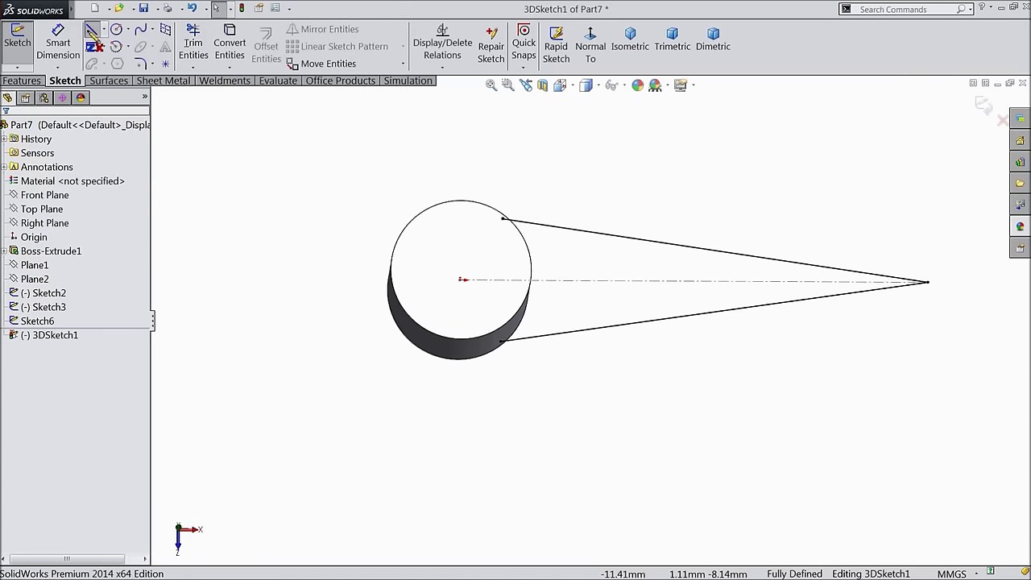
Step: Draw a line connecting the cylinder-side endpoints of the two splines to close the triangular 3D profile
left_click(92, 29)
scroll(478, 225, "down", 3)
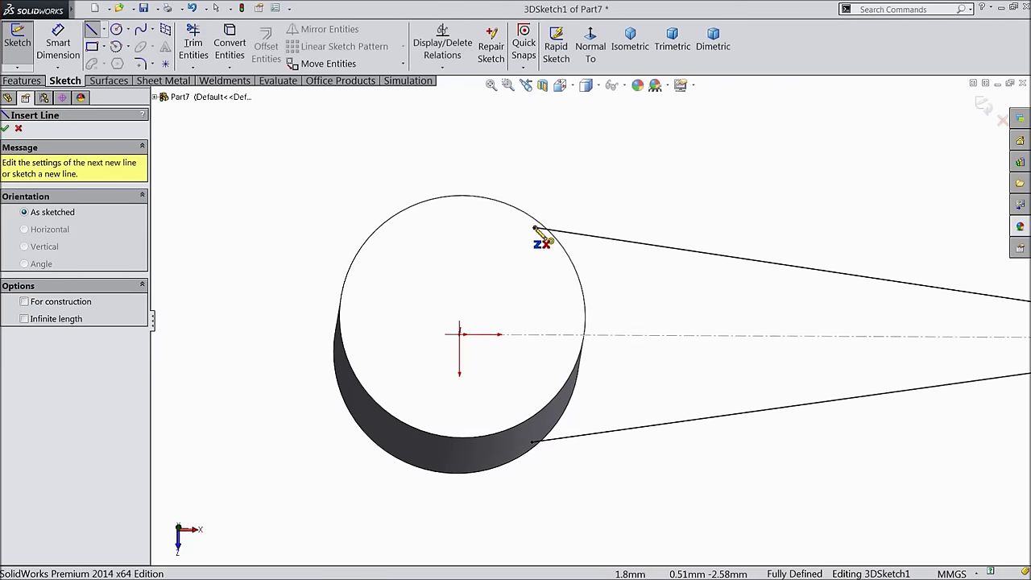
left_click(535, 228)
left_click(532, 442)
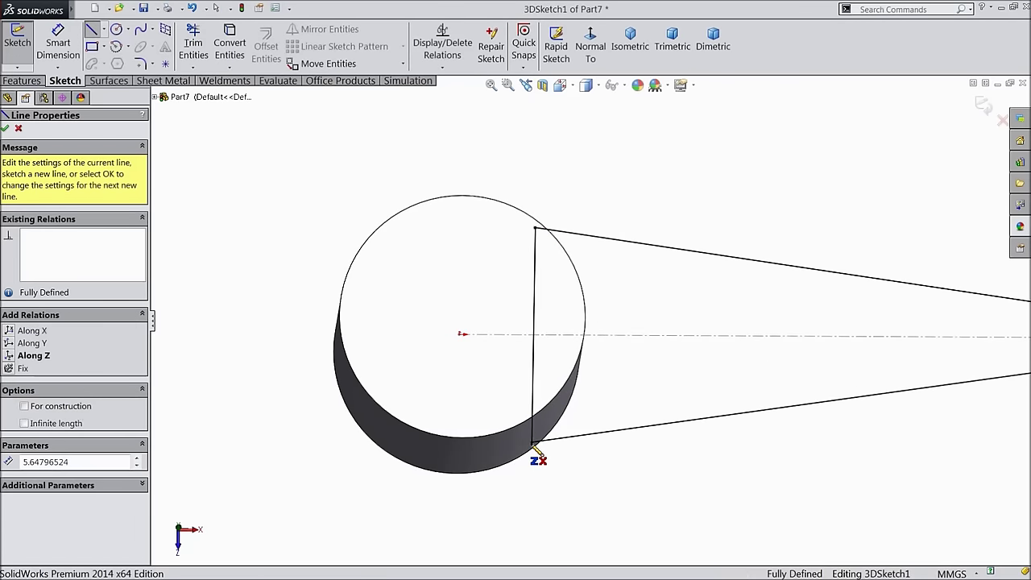
Step: Examine the closed 3D sketch profile square to the Right Plane and to the Top Plane
right_click(633, 276)
left_click(649, 230)
scroll(569, 306, "up", 3)
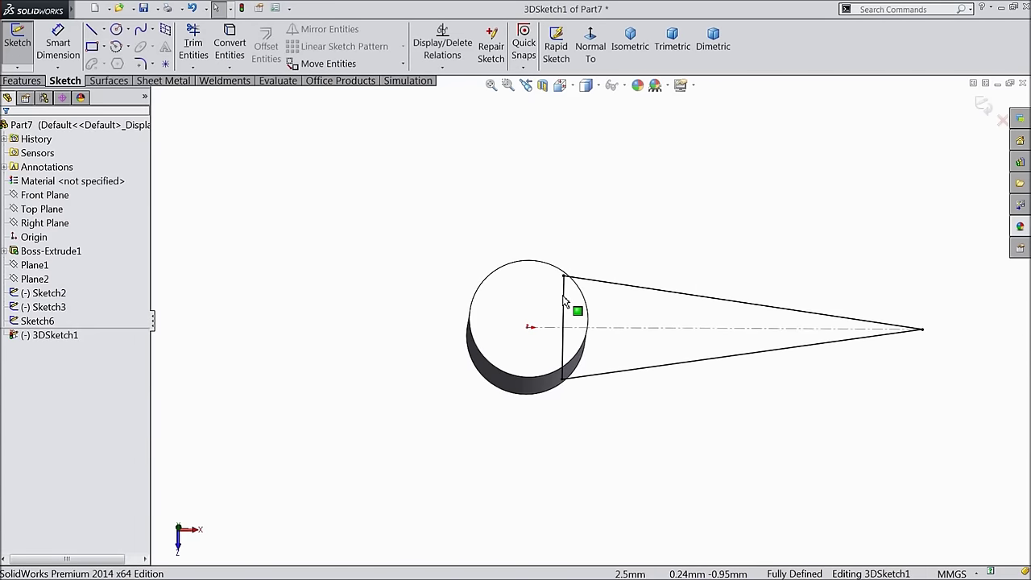
middle_click_drag(588, 403, 572, 372)
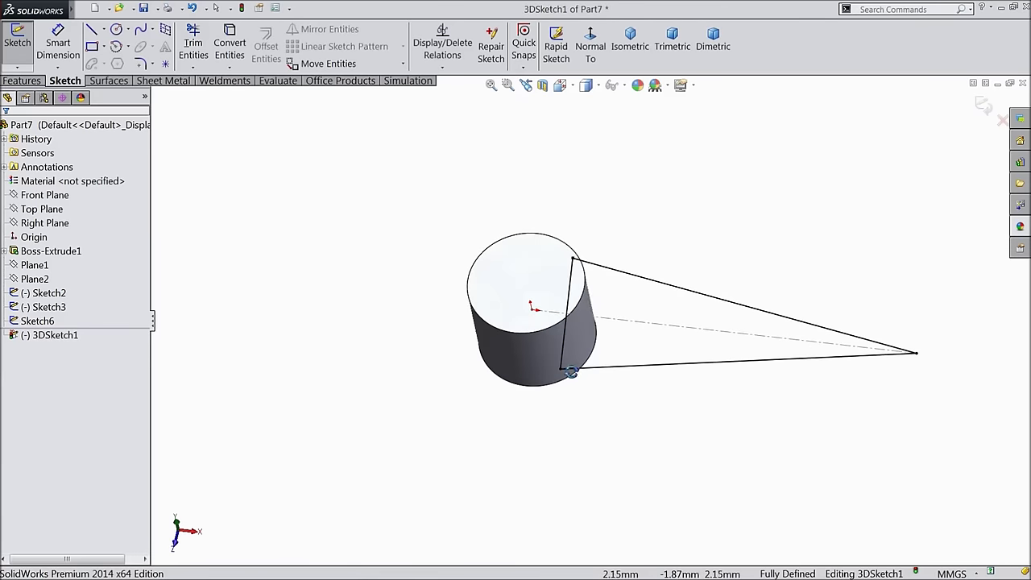
middle_click_drag(850, 380, 842, 320)
left_click(48, 223)
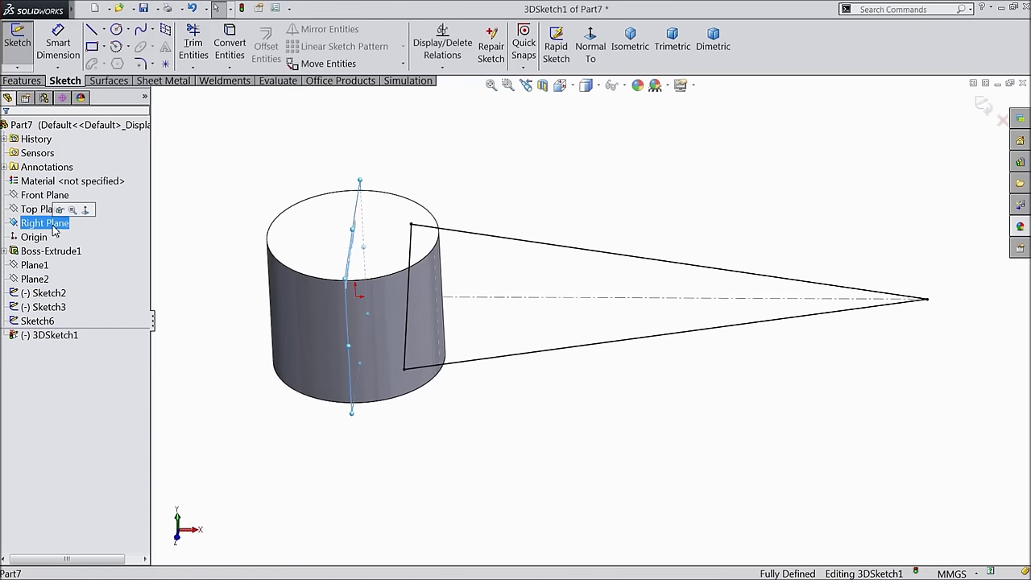
left_click(592, 45)
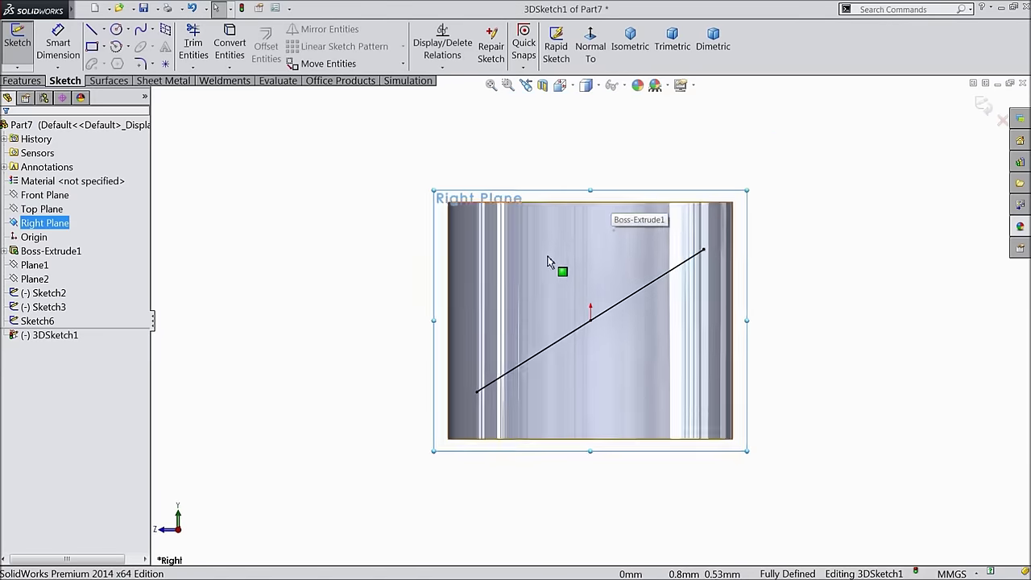
left_click(40, 211, "ctrl")
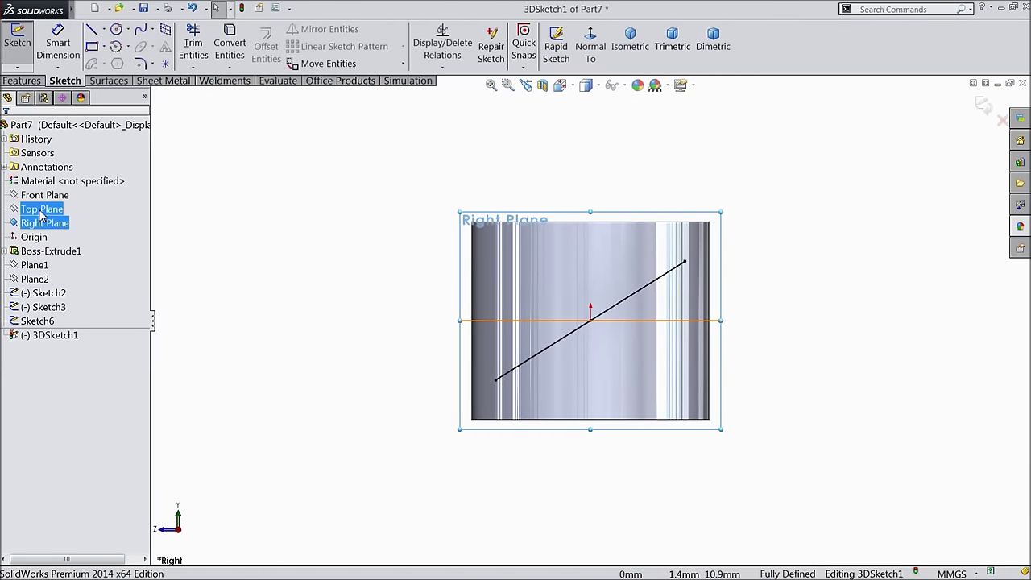
left_click(40, 211)
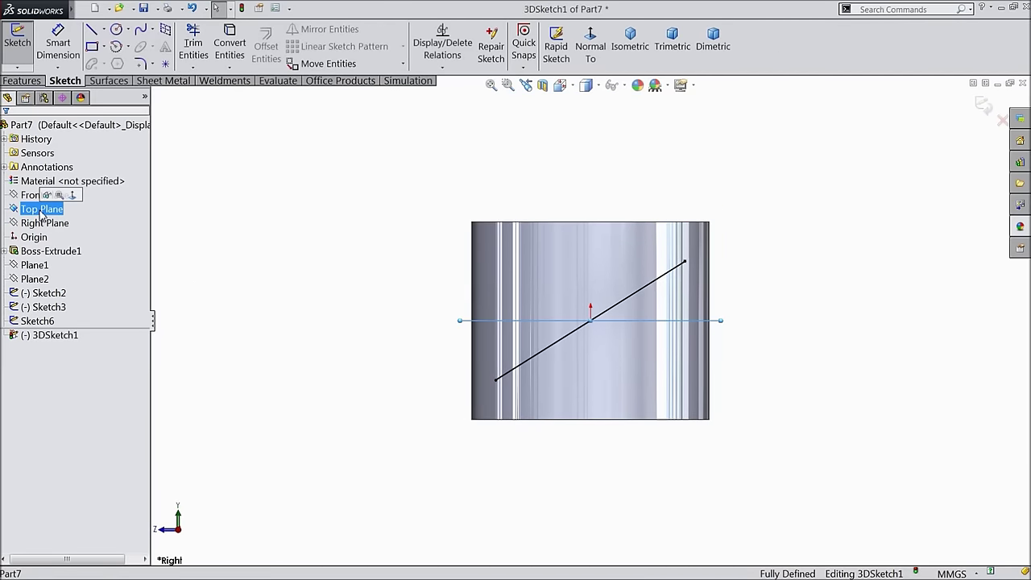
left_click(591, 44)
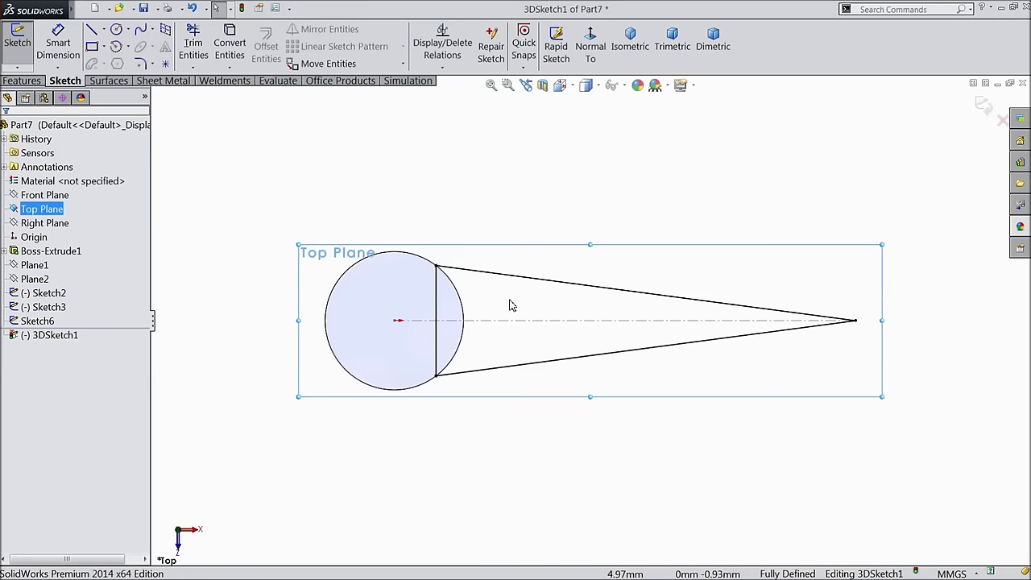
left_click(44, 224)
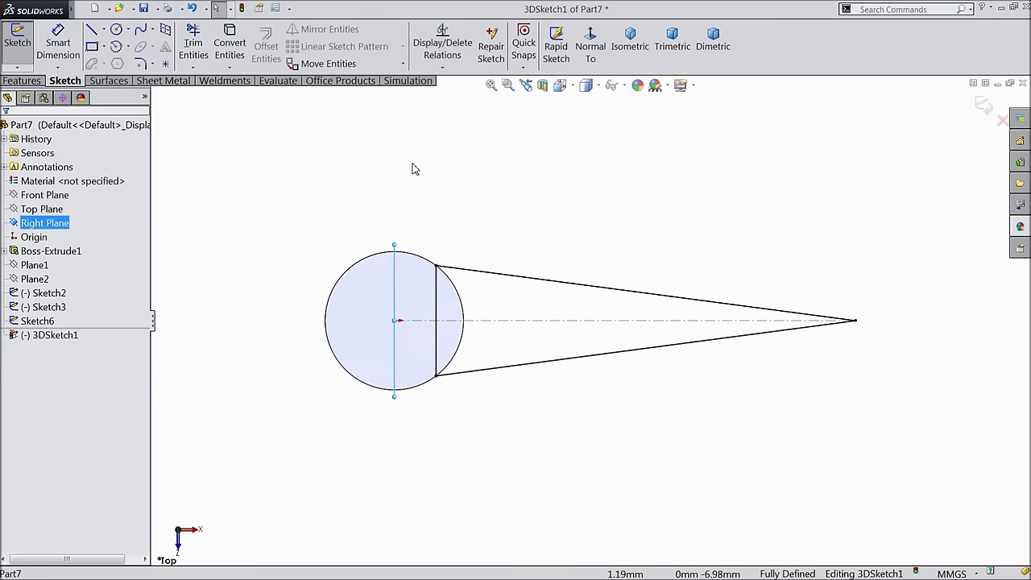
left_click(590, 48)
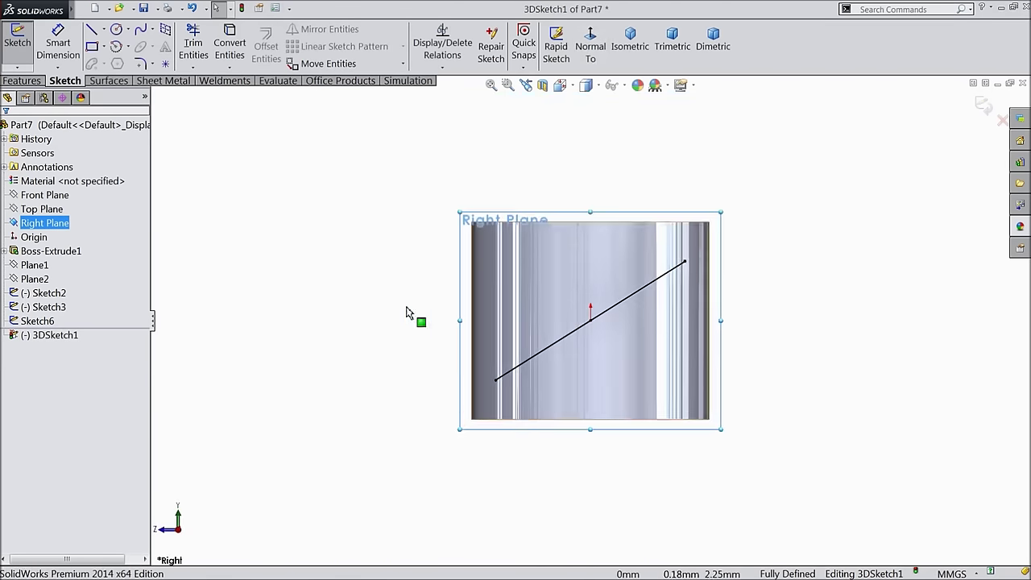
Step: Look square onto the Top Plane and bow both splines slightly outward with their cylinder-side tangent handles
left_click(41, 208)
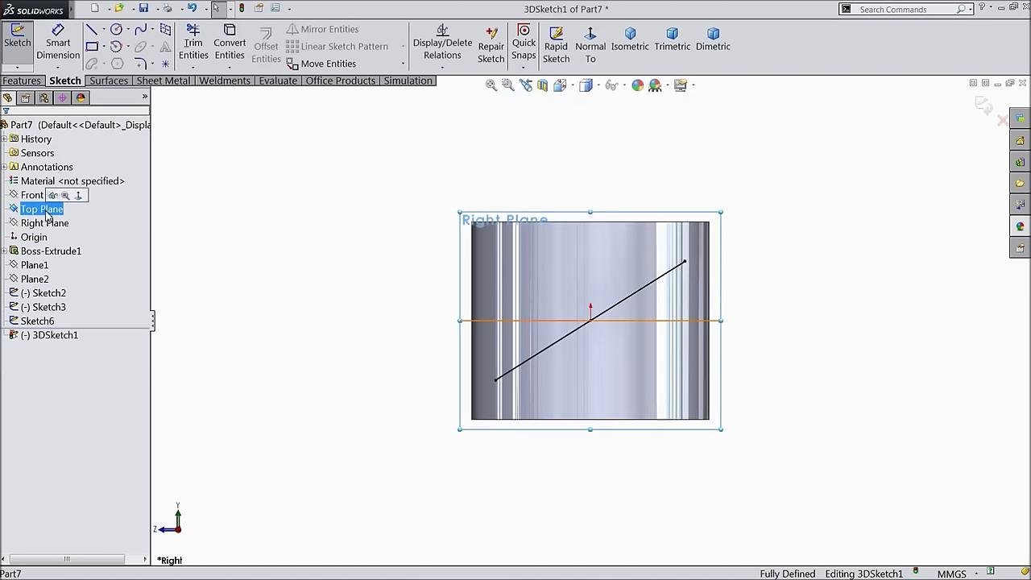
left_click(594, 53)
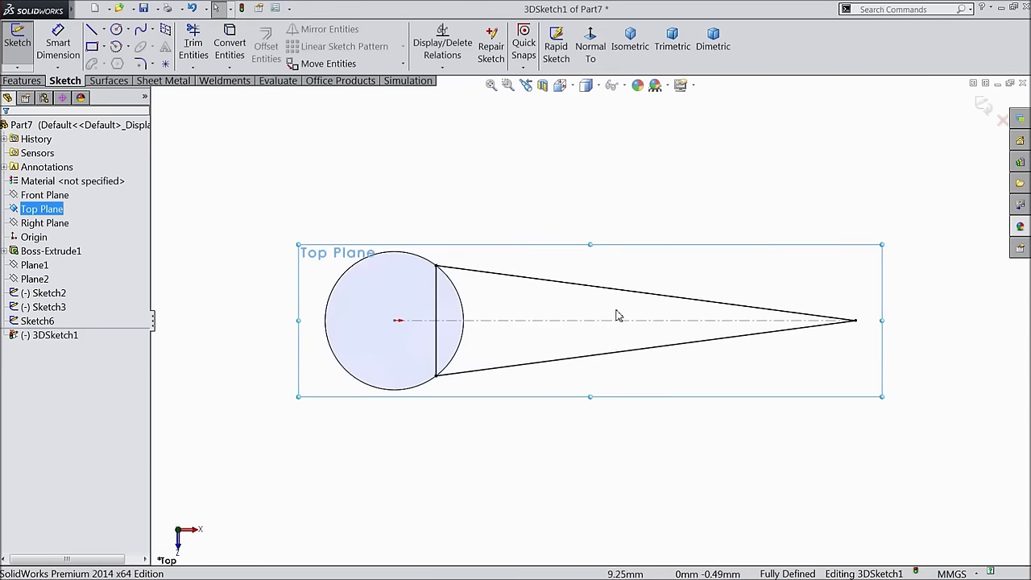
left_click(618, 292)
scroll(611, 298, "down", 2)
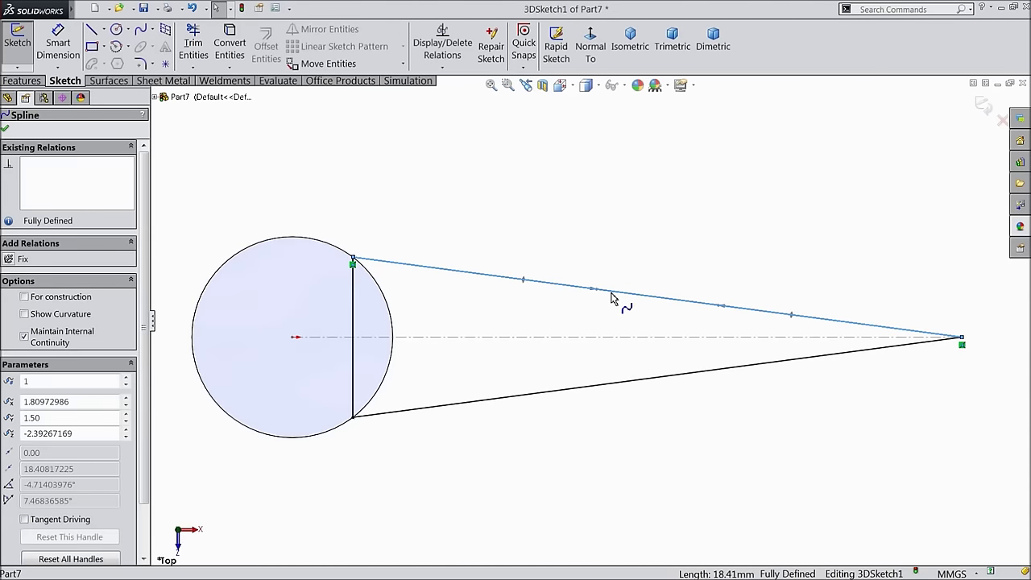
left_click_drag(524, 282, 530, 274)
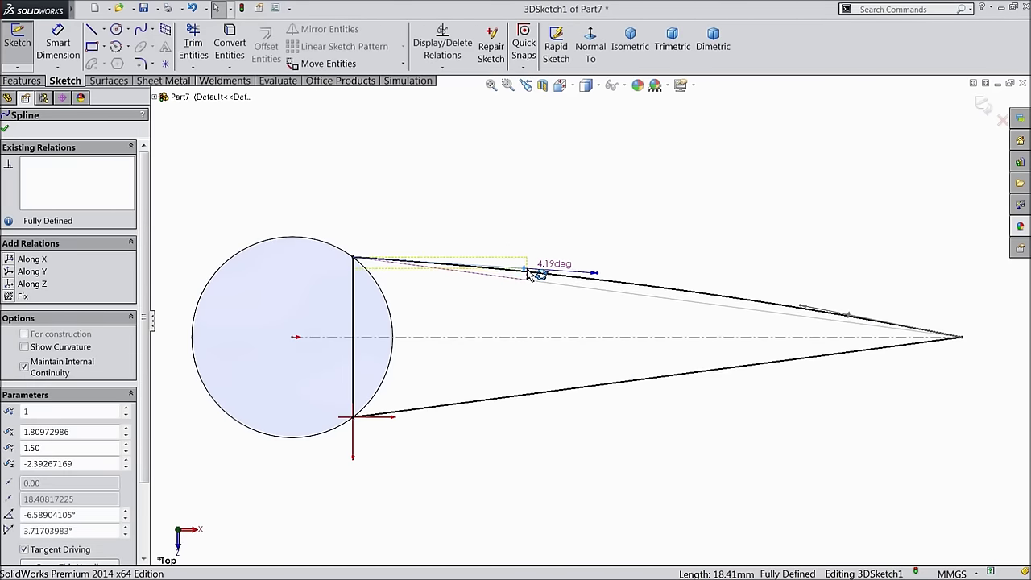
left_click(536, 407)
left_click_drag(525, 401, 529, 422)
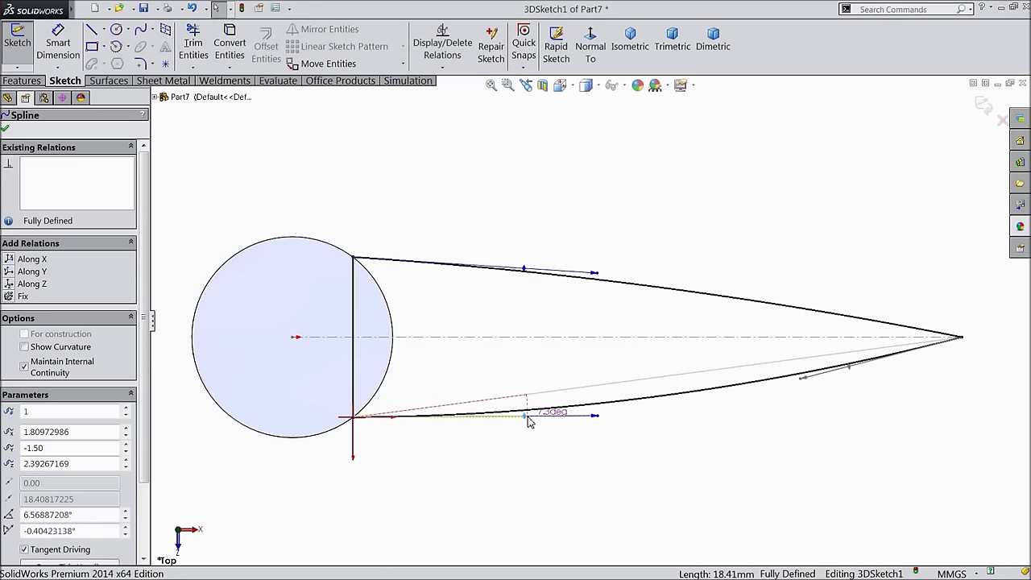
Step: Refine the bulge of both splines in a tilted 3D view by moving their cylinder-side tangent handles farther outward
mouse_move(530, 422)
middle_mouse_down()
mouse_move(580, 414)
mouse_move(571, 244)
mouse_move(591, 242)
mouse_move(562, 363)
mouse_move(569, 421)
middle_mouse_up()
scroll(569, 421, "down", 5)
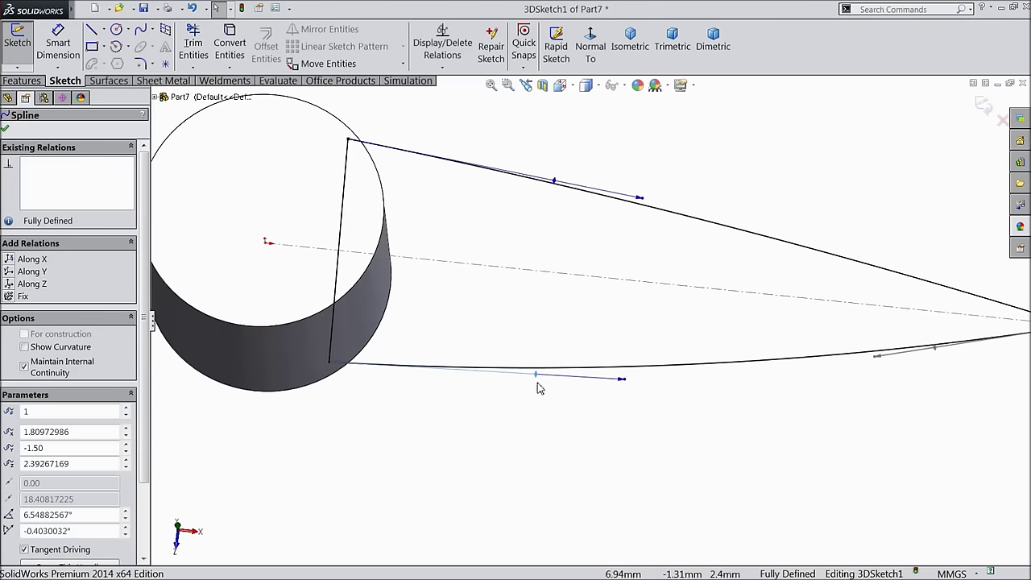
left_click_drag(545, 382, 542, 388)
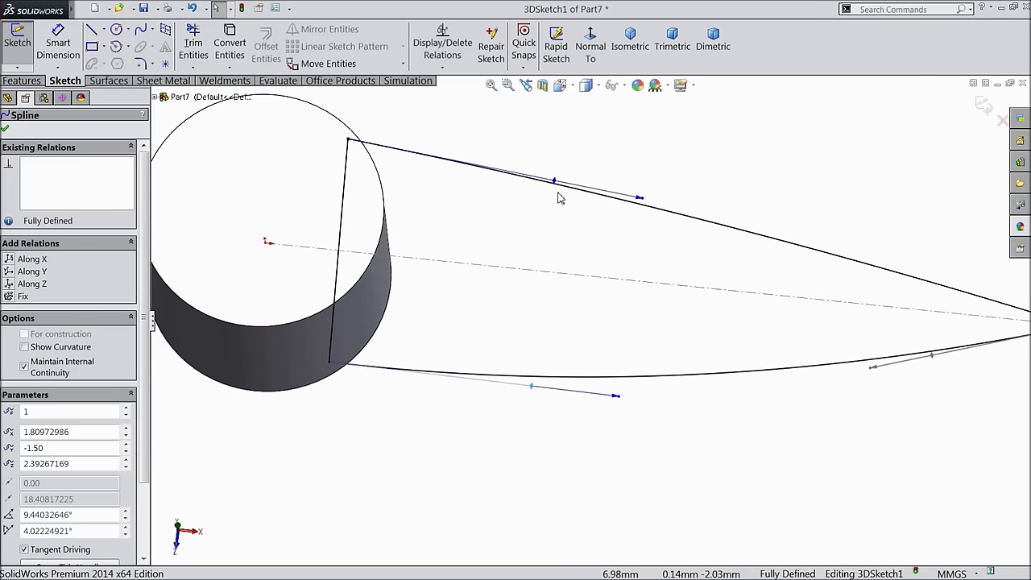
left_click_drag(555, 184, 569, 167)
scroll(585, 345, "up", 5)
middle_click_drag(585, 345, 566, 321)
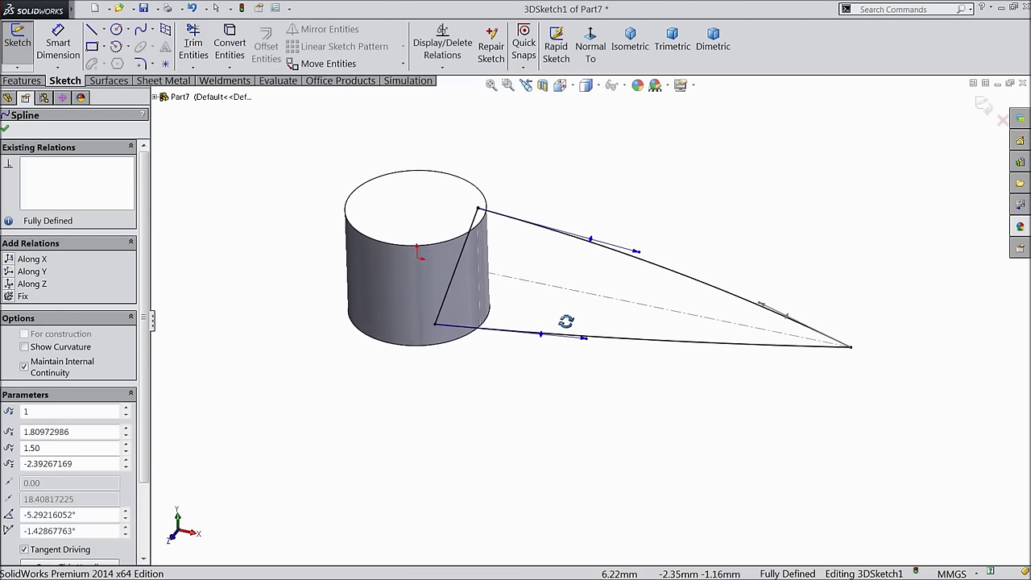
Step: Close the 3D sketch and create a filled surface using it as the patch boundary with Contact edge setting
left_click(983, 105)
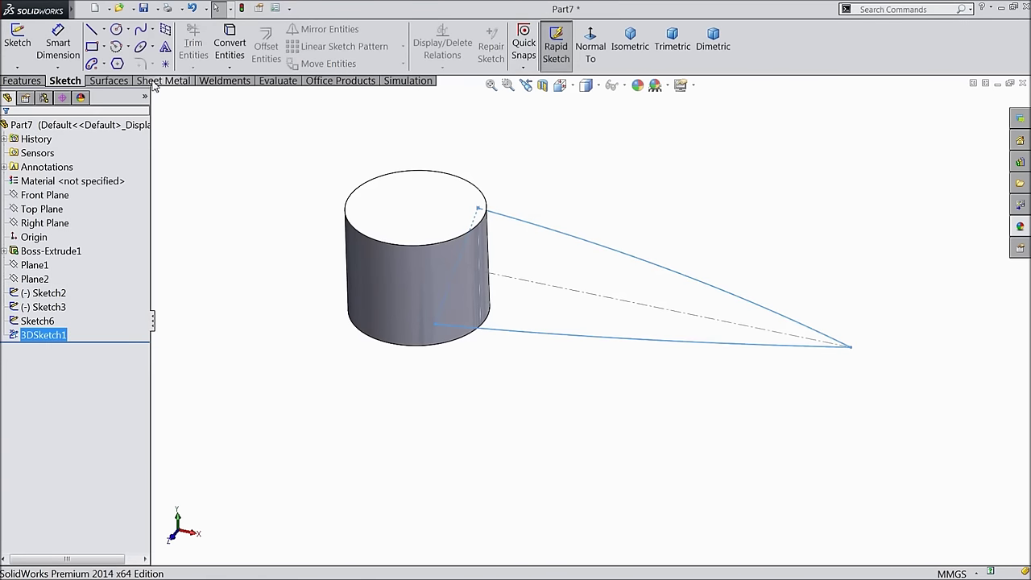
left_click(109, 80)
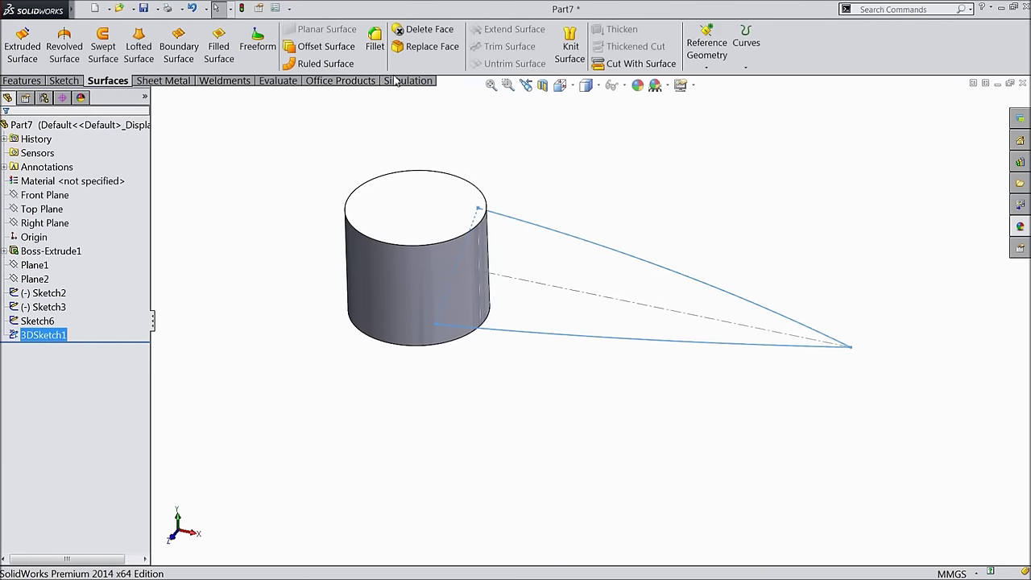
left_click(219, 50)
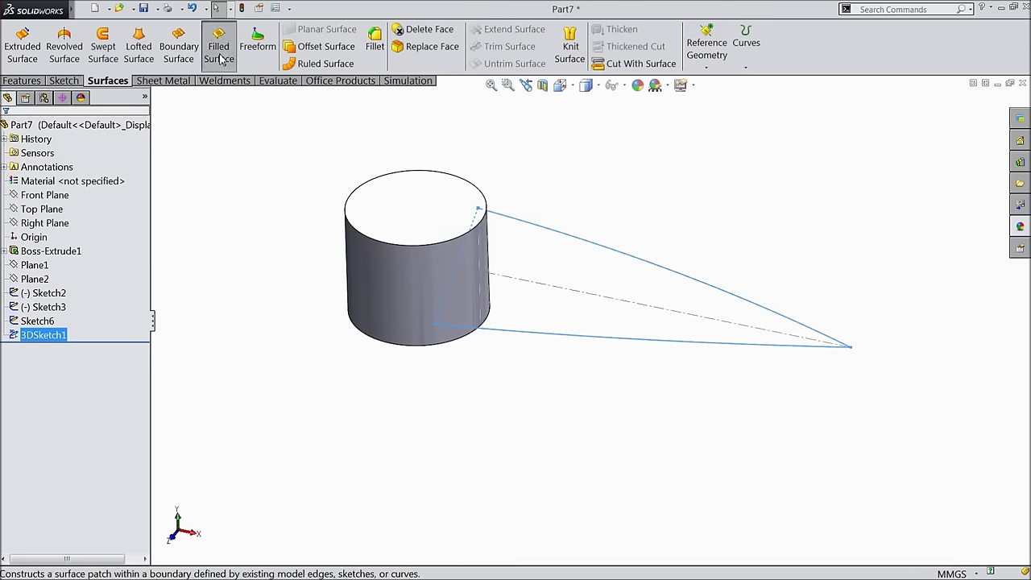
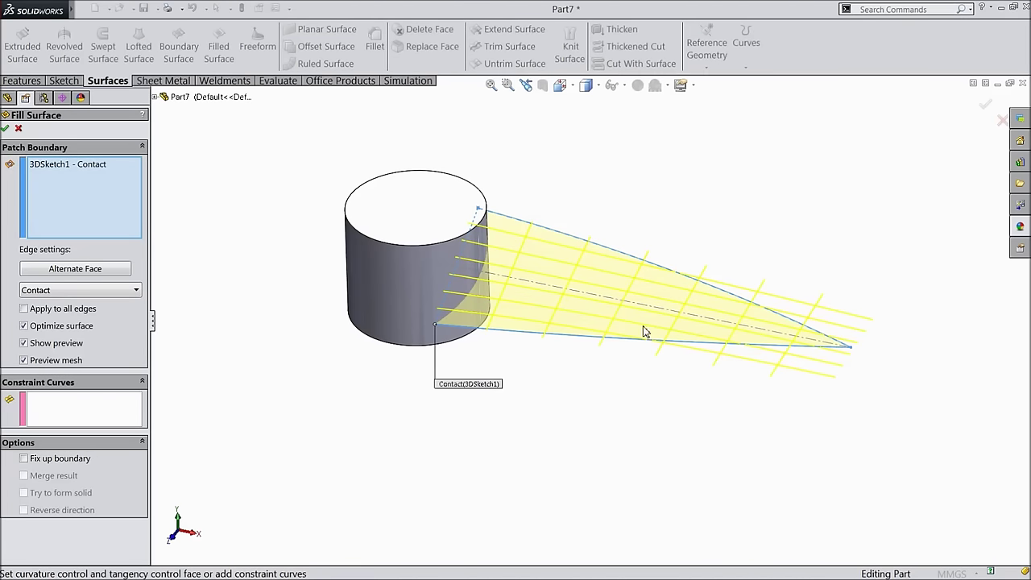
left_click(4, 129)
middle_click_drag(392, 364, 395, 341)
scroll(594, 311, "down", 3)
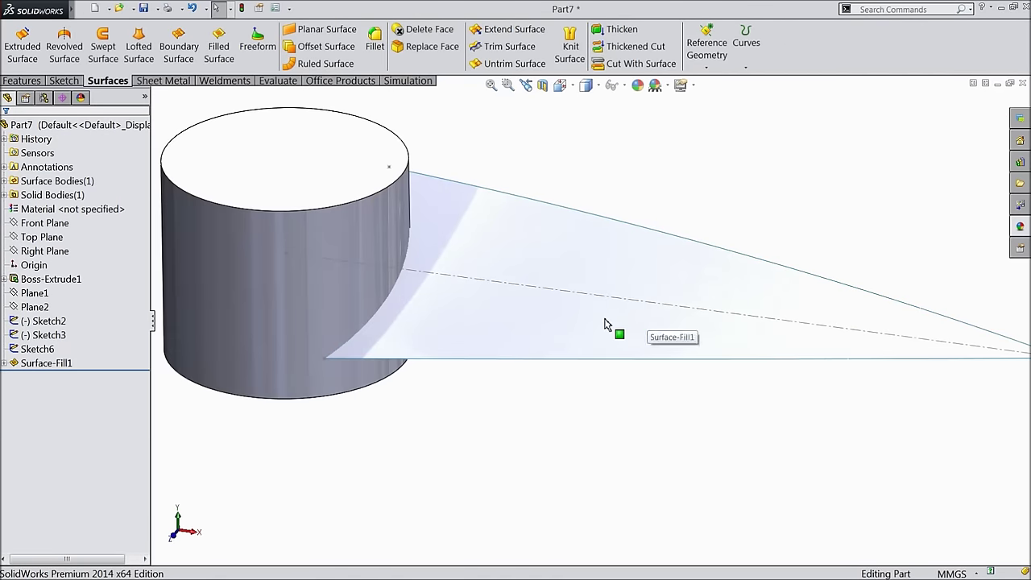
scroll(606, 324, "up", 2)
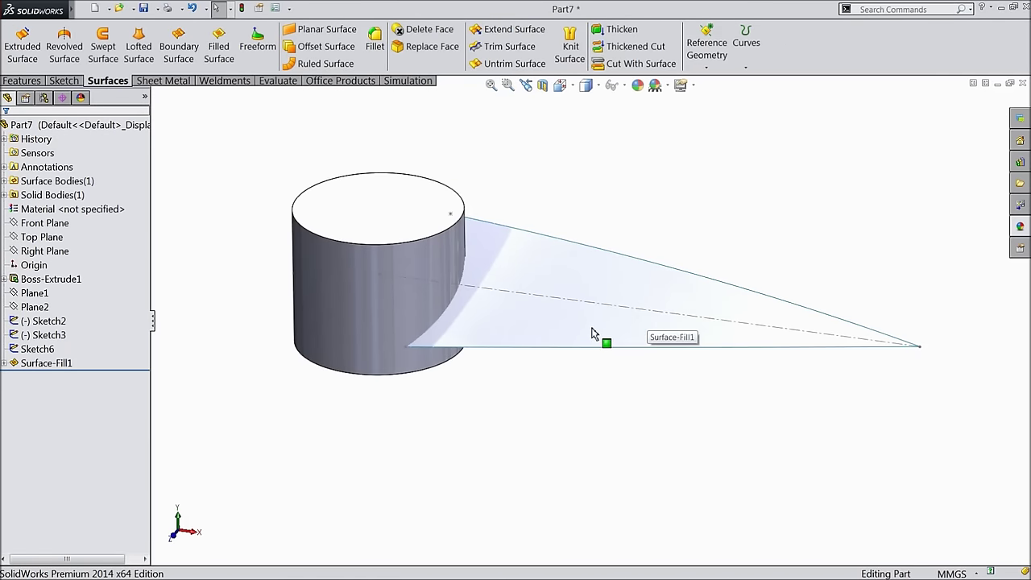
Step: Thicken the filled surface to both sides with a thickness of 0.1 mm, merging the result with the cylinder
left_click(46, 363)
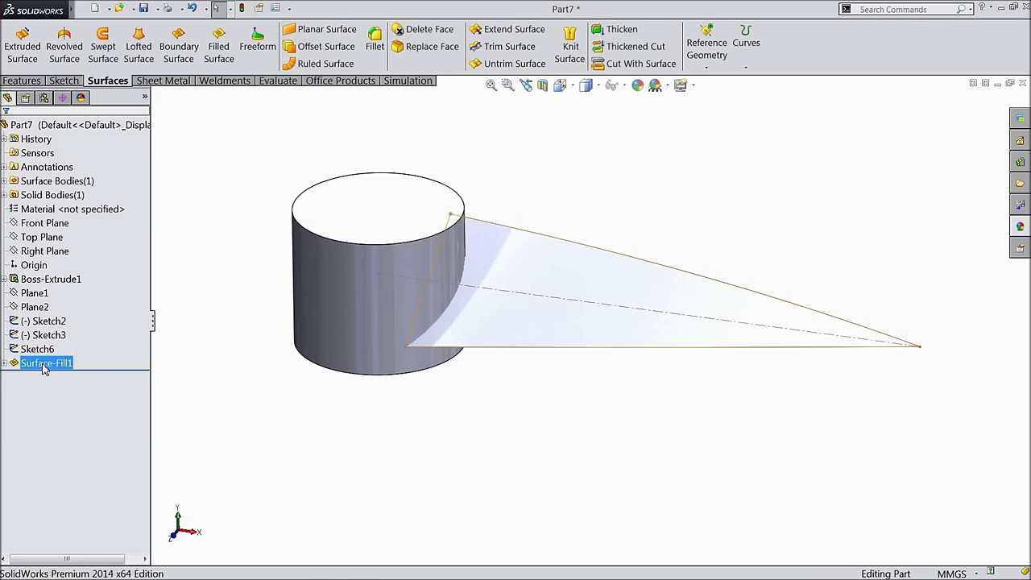
left_click(628, 30)
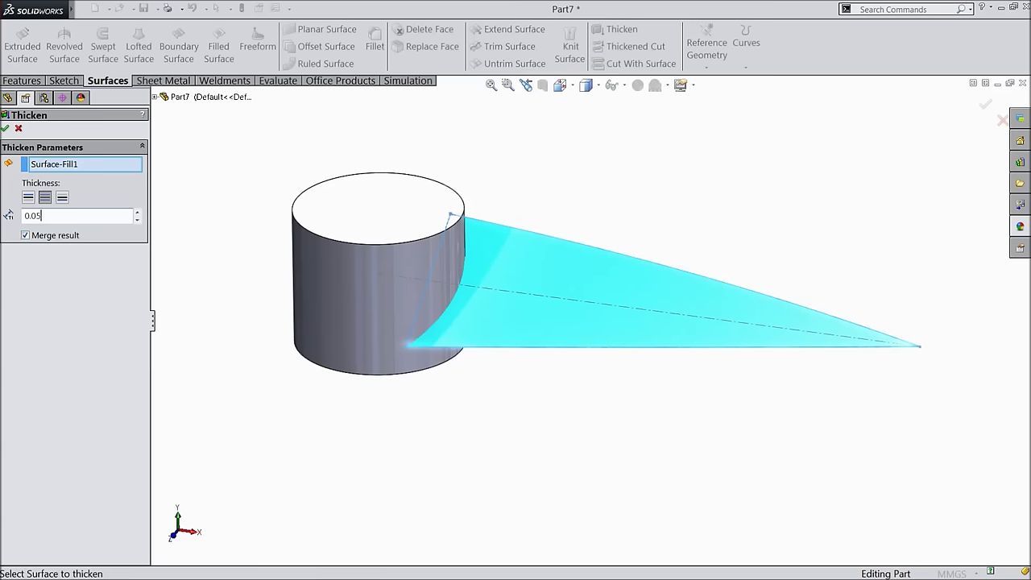
key("Return")
scroll(343, 328, "down", 6)
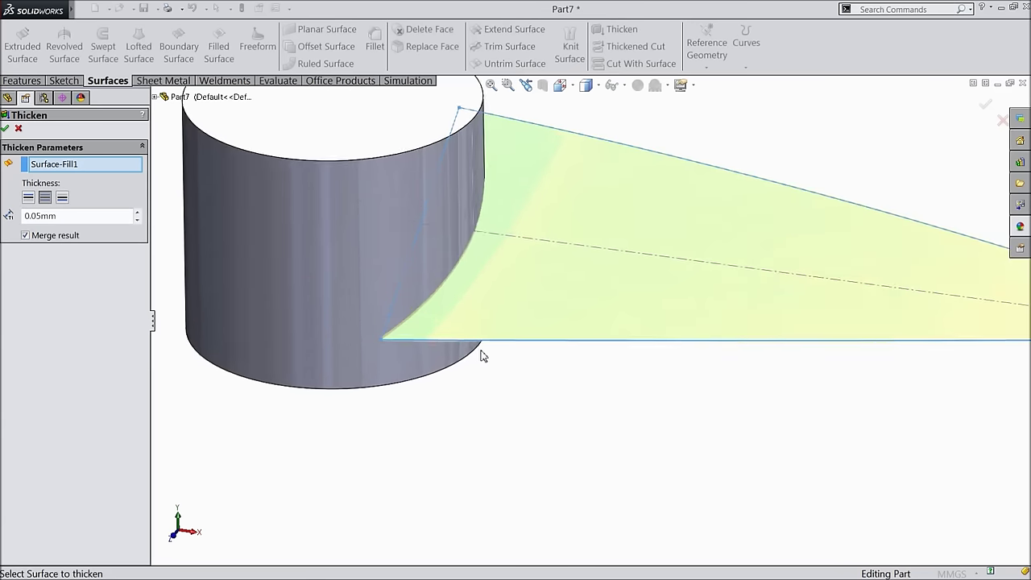
middle_click_drag(552, 379, 555, 337)
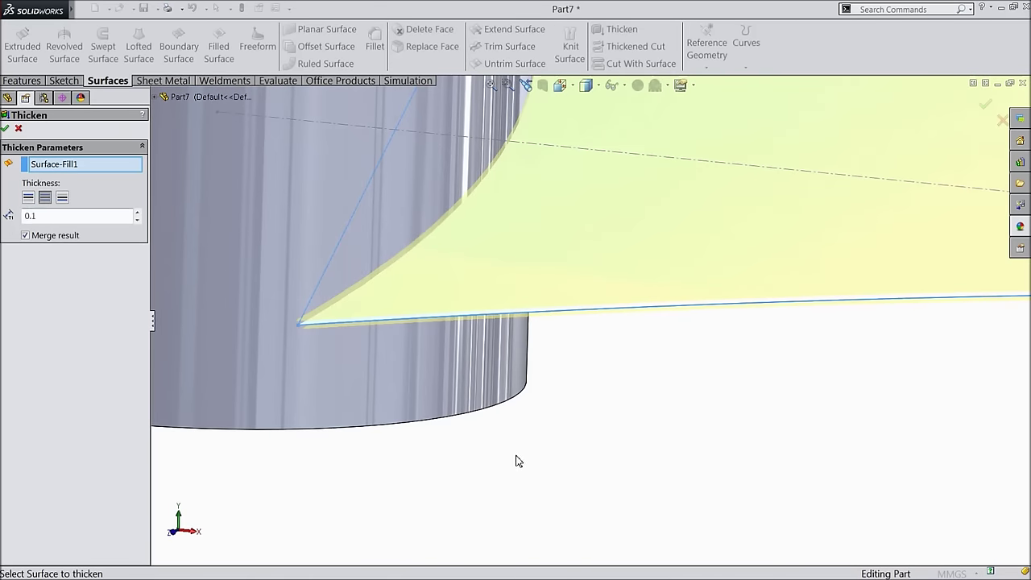
scroll(456, 435, "up", 6)
scroll(869, 284, "down", 2)
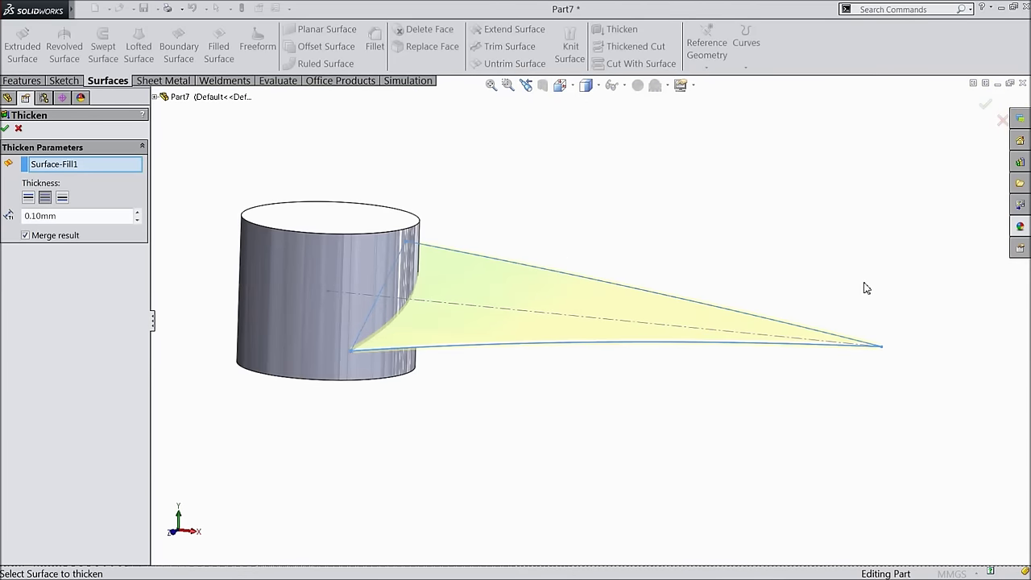
left_click(5, 129)
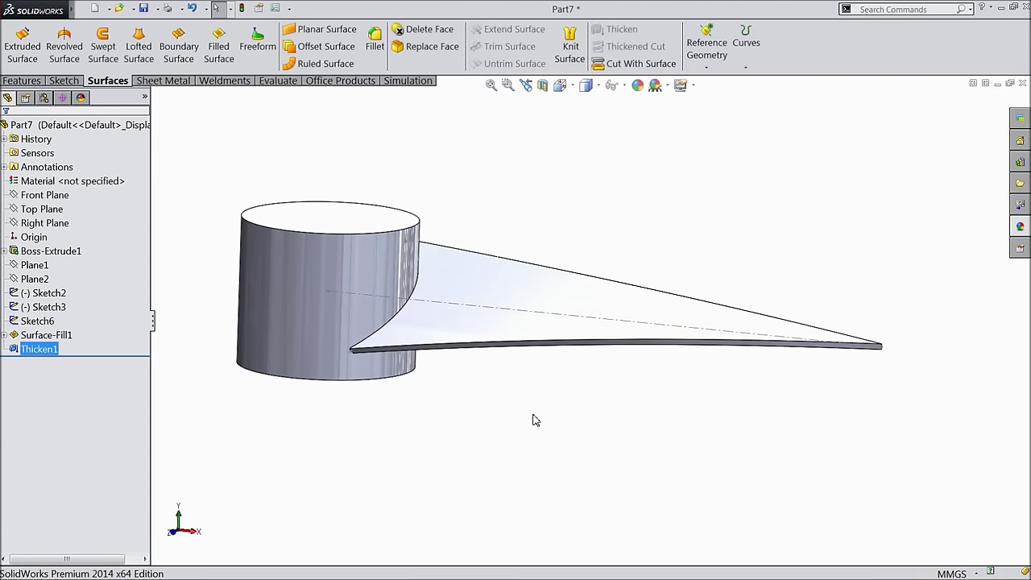
Step: Start a constant-size fillet with a 0.1 mm radius on the short edge at the blade's tip
middle_click_drag(534, 417, 621, 456)
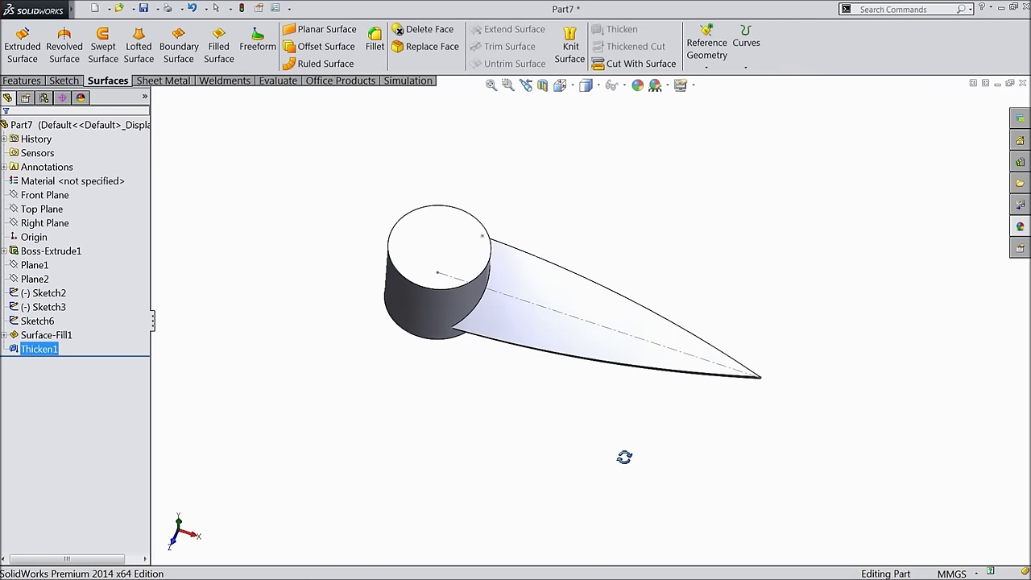
scroll(765, 391, "down", 5)
left_click(629, 394)
middle_click_drag(628, 394, 612, 306)
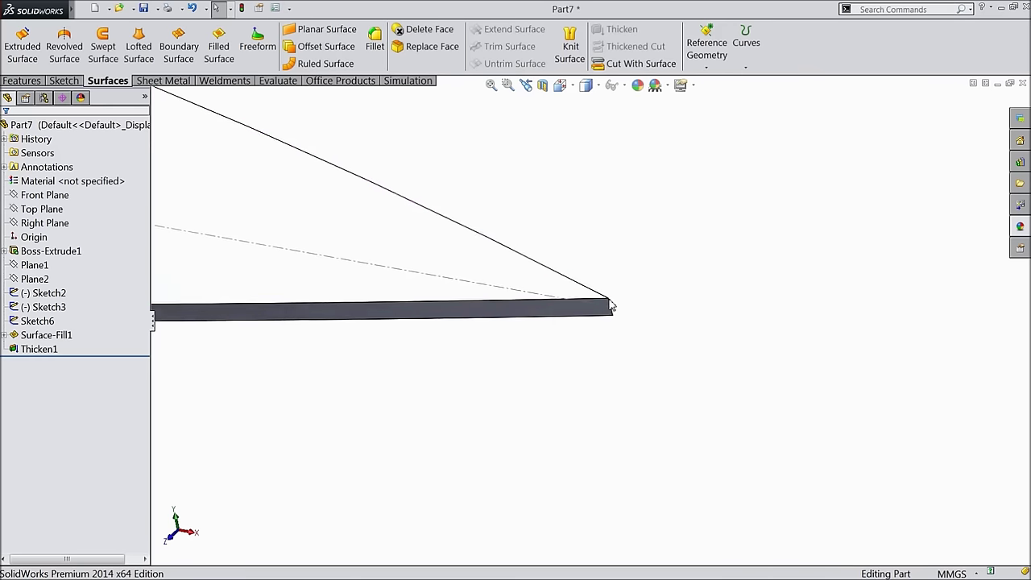
left_click(19, 81)
left_click(414, 38)
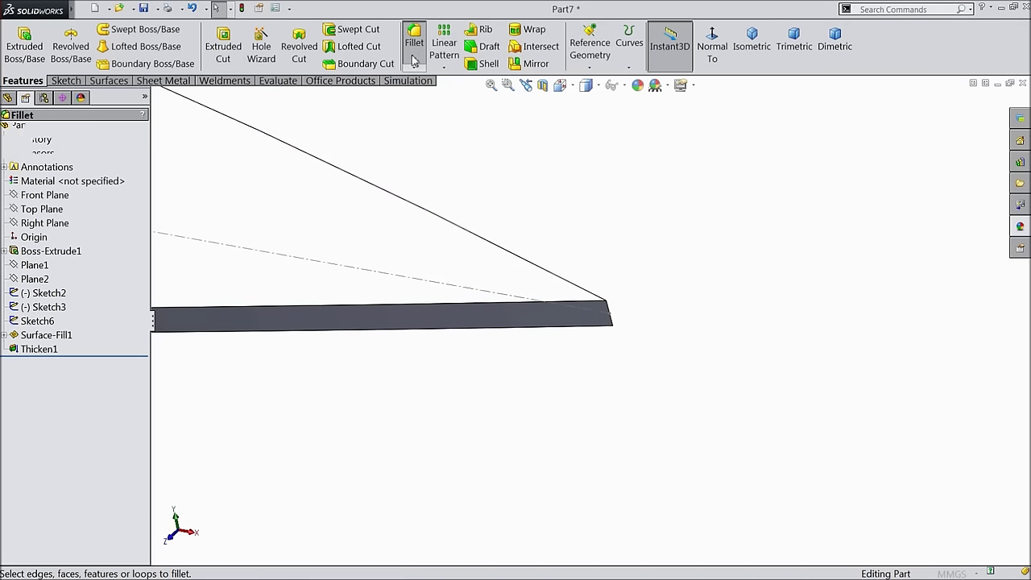
type("0")
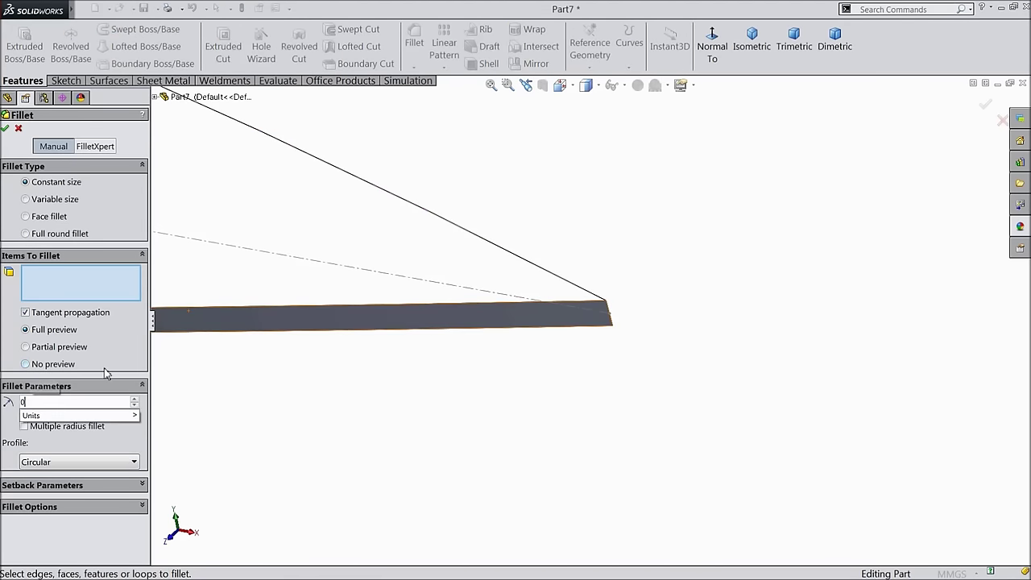
type(".1")
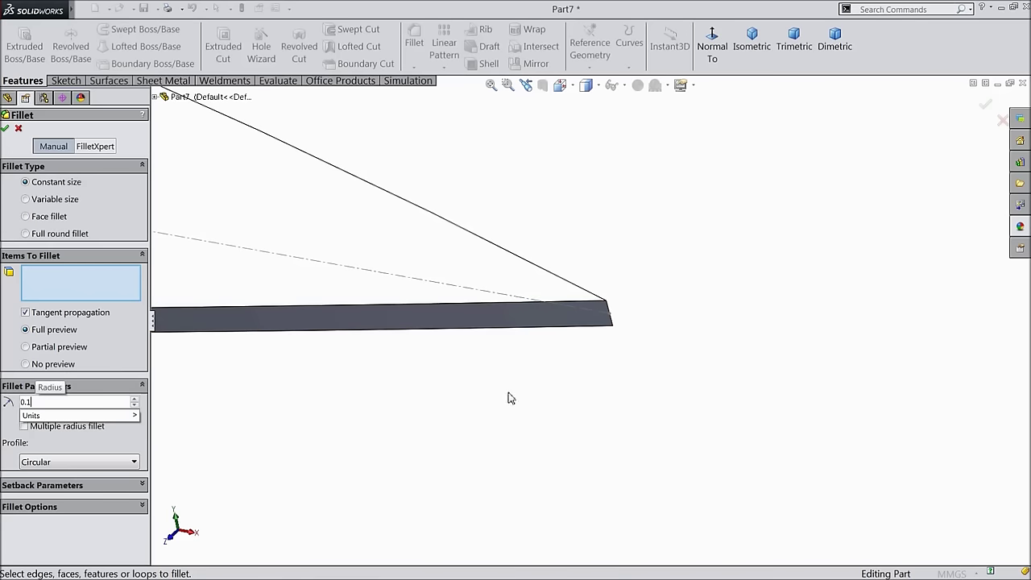
left_click(613, 323)
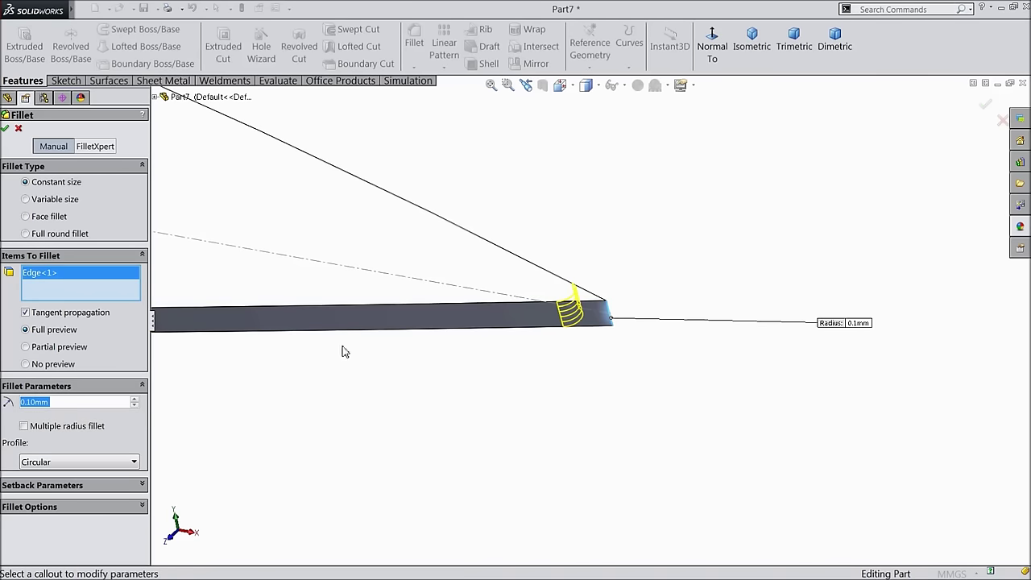
Step: Set the blade-tip fillet's radius to 0.5 mm and create the fillet
middle_click_drag(605, 419, 299, 363)
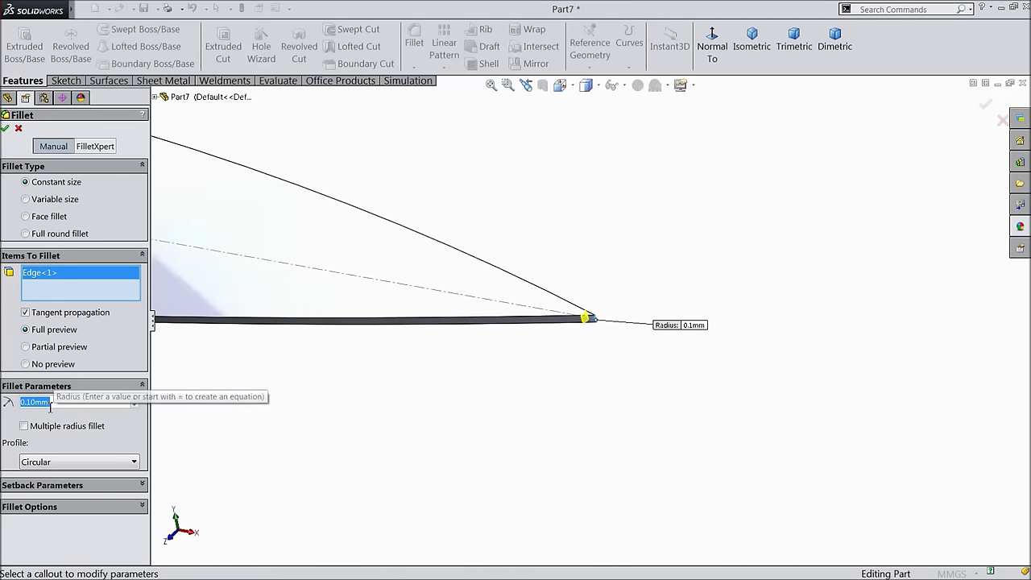
type("0.5")
key("Return")
scroll(604, 447, "up", 5)
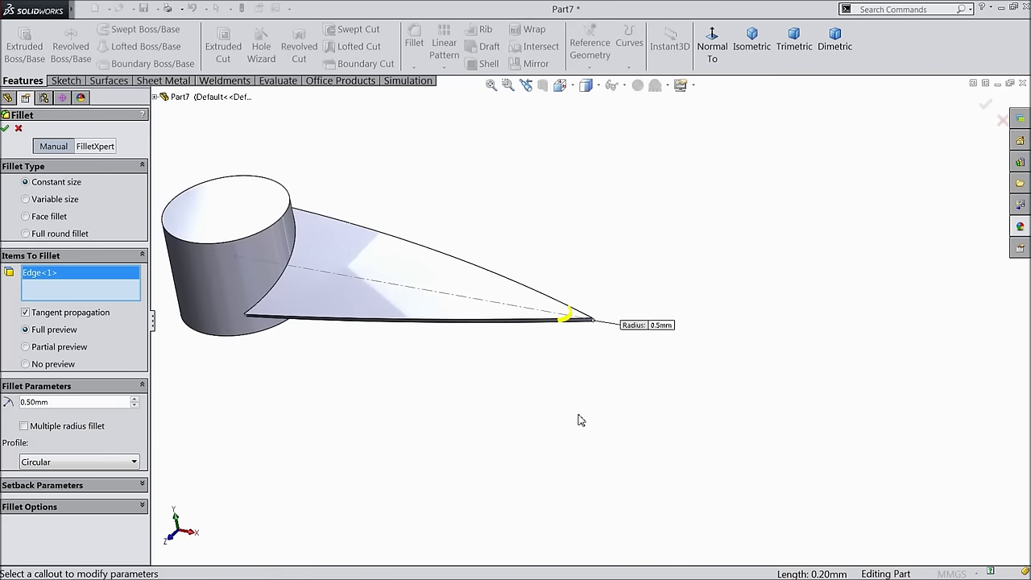
left_click(986, 105)
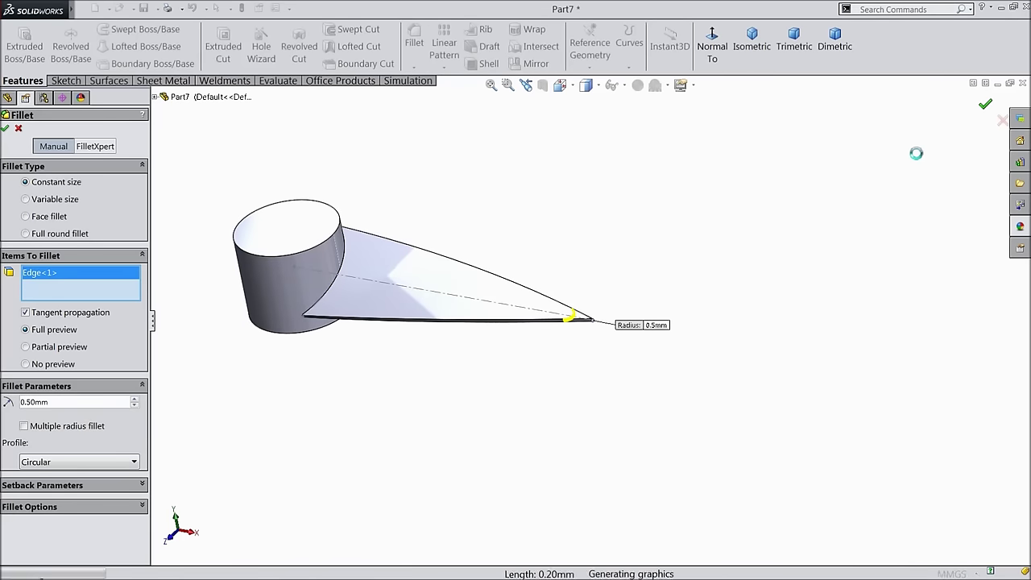
Step: Hide Sketch6, Sketch2 and Sketch3 in the model view
middle_click_drag(575, 209, 557, 266)
scroll(295, 313, "down", 3)
left_click(296, 313)
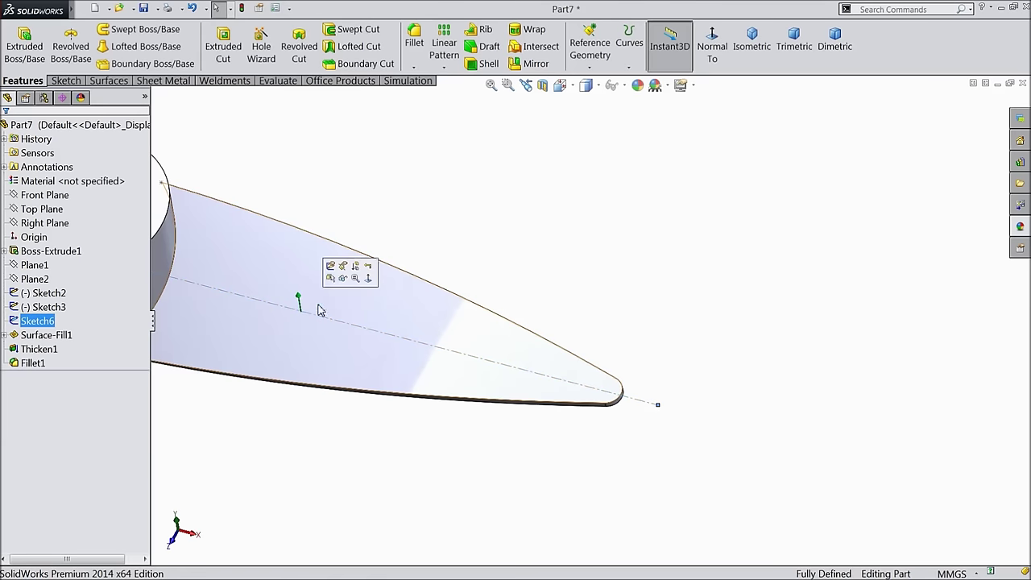
left_click(342, 278)
scroll(497, 247, "up", 5)
mouse_move(516, 242)
middle_mouse_down()
mouse_move(527, 221)
mouse_move(528, 295)
mouse_move(520, 233)
middle_mouse_up()
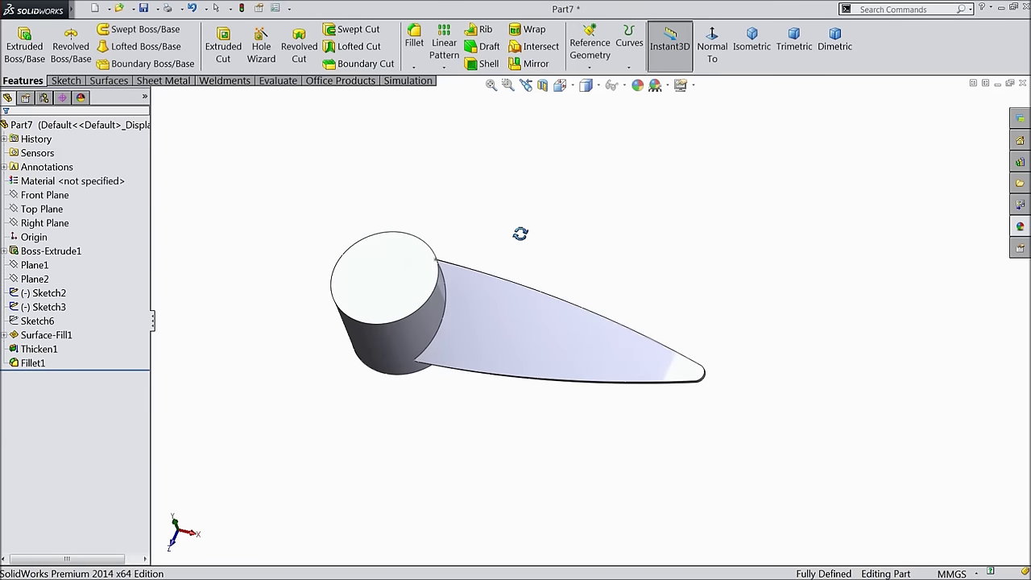
left_click(32, 292)
left_click(25, 274)
left_click(41, 307)
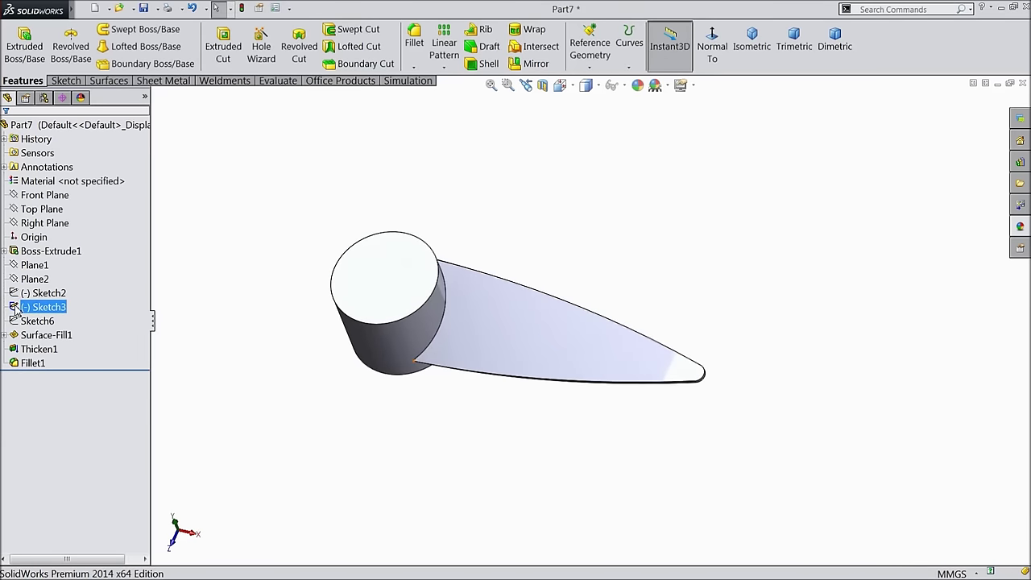
left_click(25, 291)
middle_click_drag(363, 382, 347, 352)
scroll(409, 342, "up", 3)
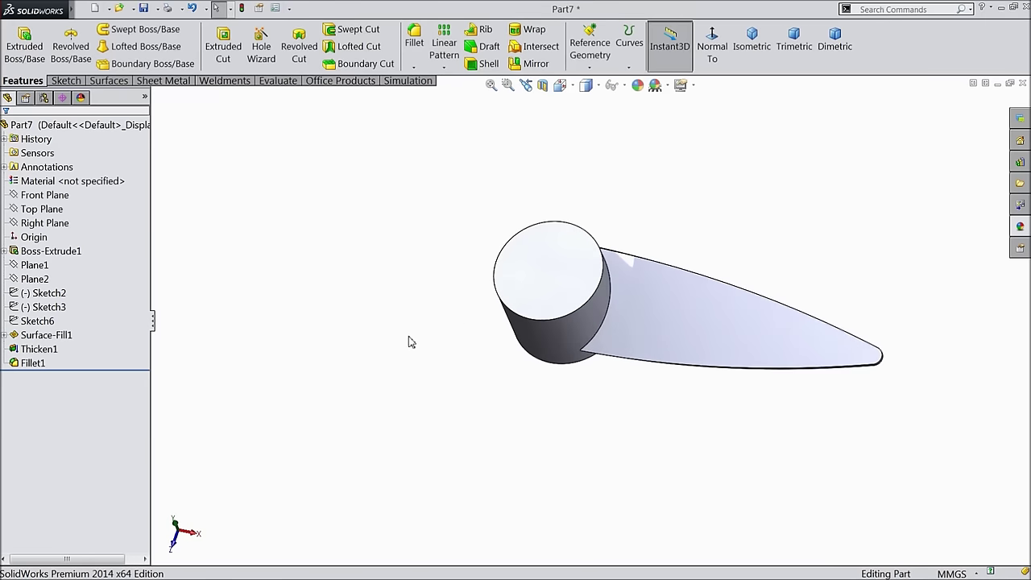
Step: Start a circular pattern and choose the blade's Thicken1 as the feature to pattern, removing Boss-Extrude1 from the selection
left_click(444, 68)
left_click(461, 97)
left_click(548, 333)
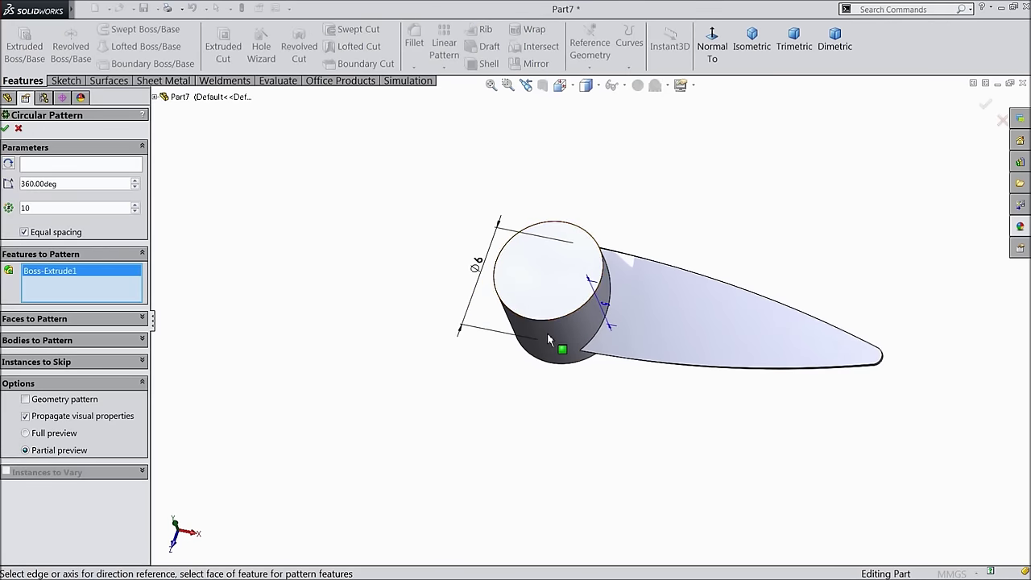
right_click(58, 282)
left_click(96, 288)
left_click(690, 325)
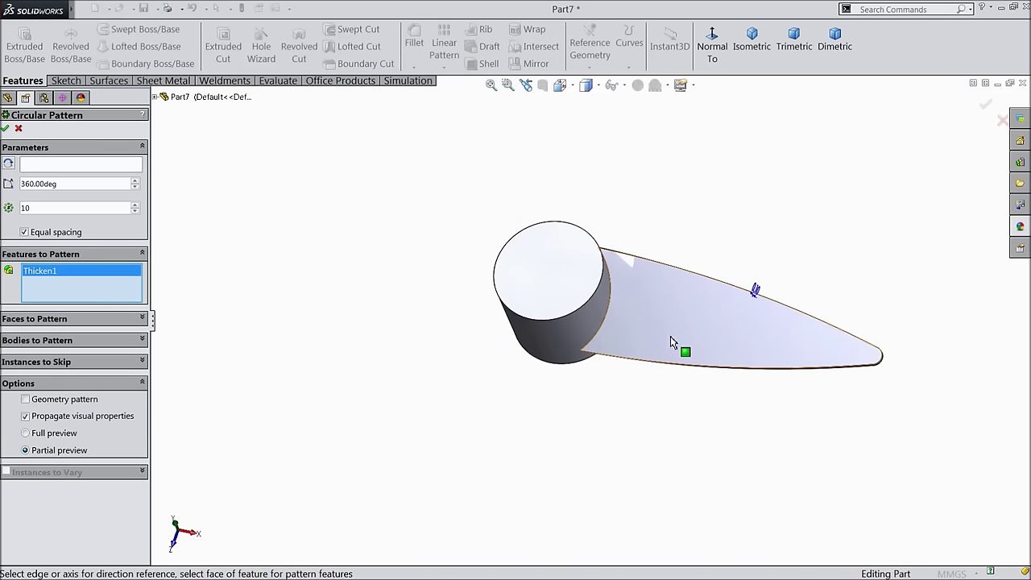
Step: Try to add Surface-Fill1 to the circular pattern's features, both without and with the Geometry pattern option enabled
left_click(156, 98)
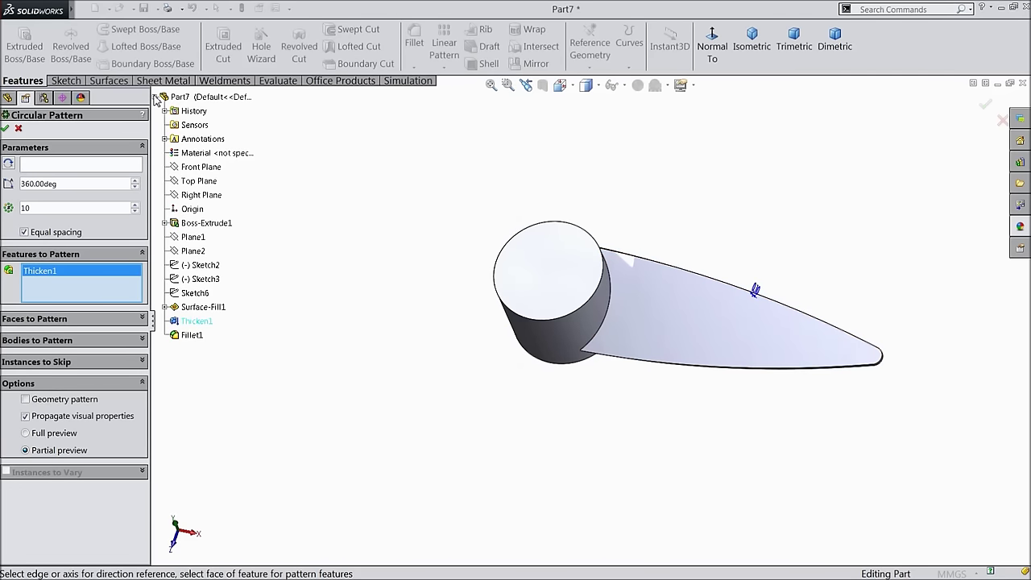
left_click(194, 309)
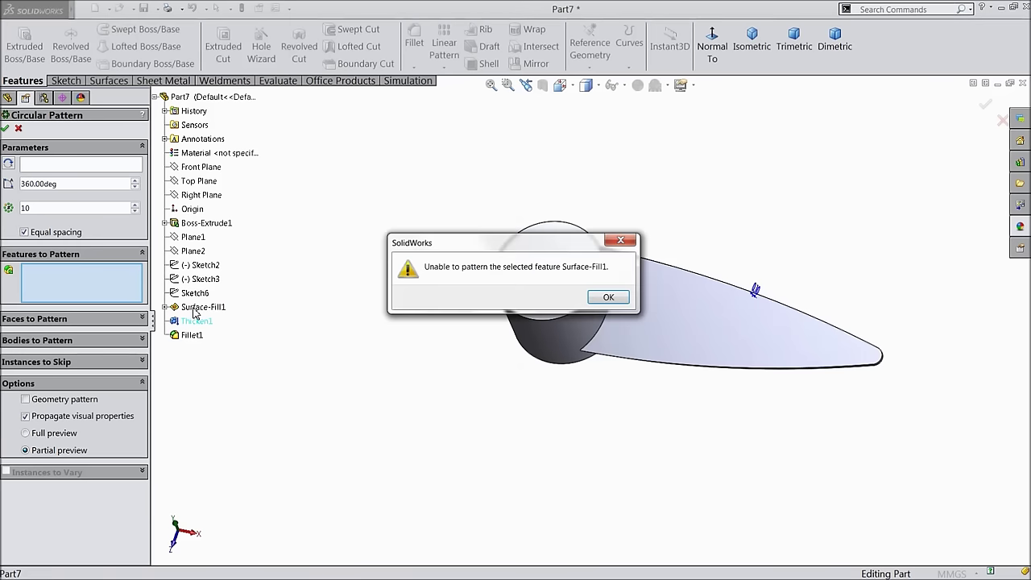
left_click(608, 298)
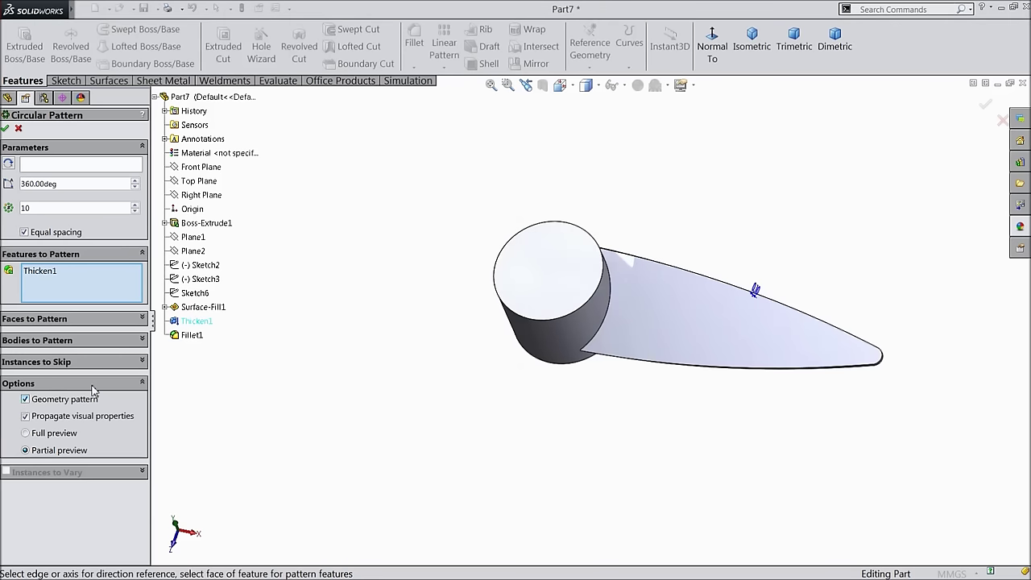
left_click(191, 309)
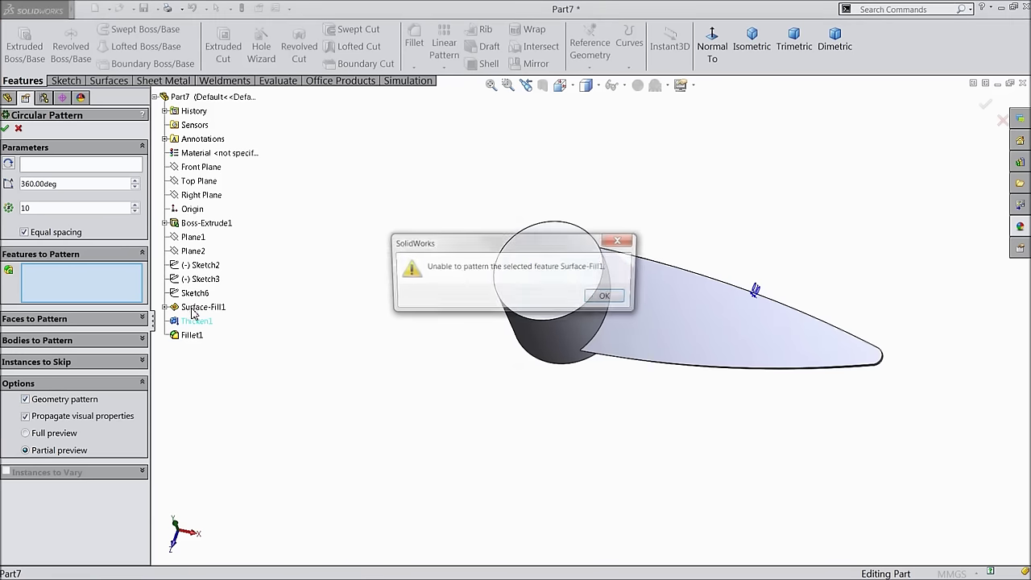
left_click(609, 298)
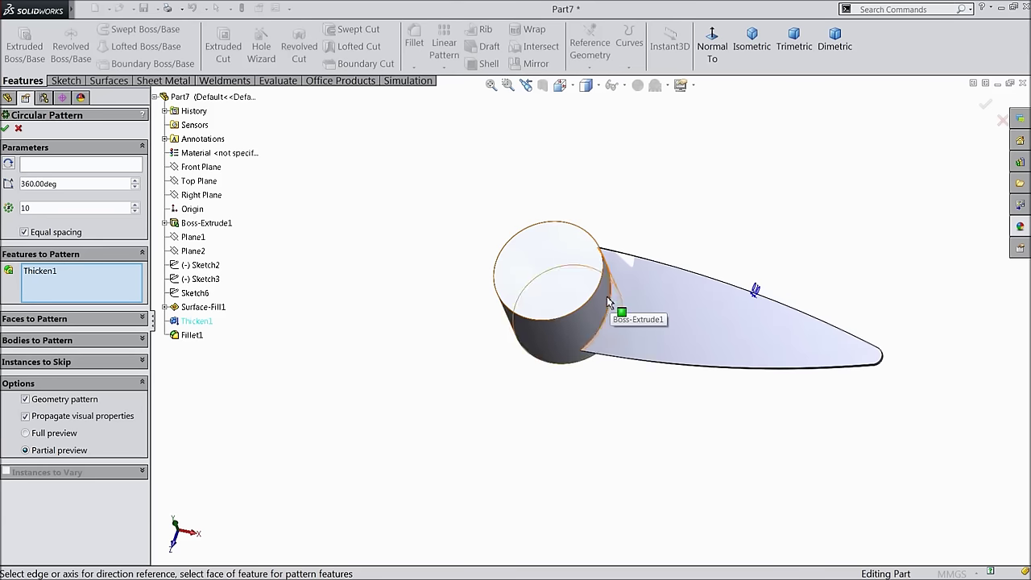
Step: Add Fillet1 to the patterned features and create 10 equally spaced instances over 360 degrees around the hub's cylindrical face
left_click(191, 336)
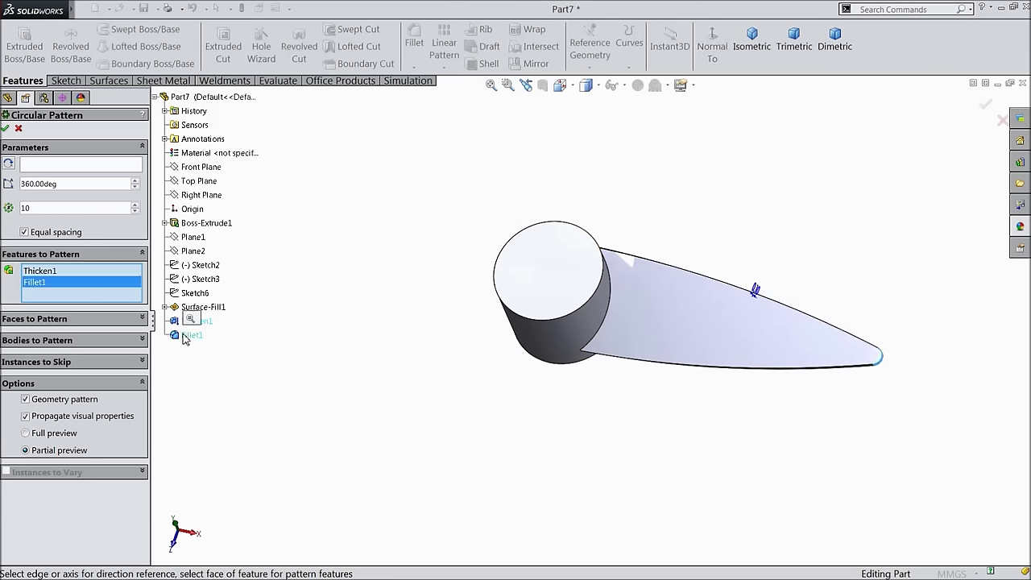
left_click(89, 166)
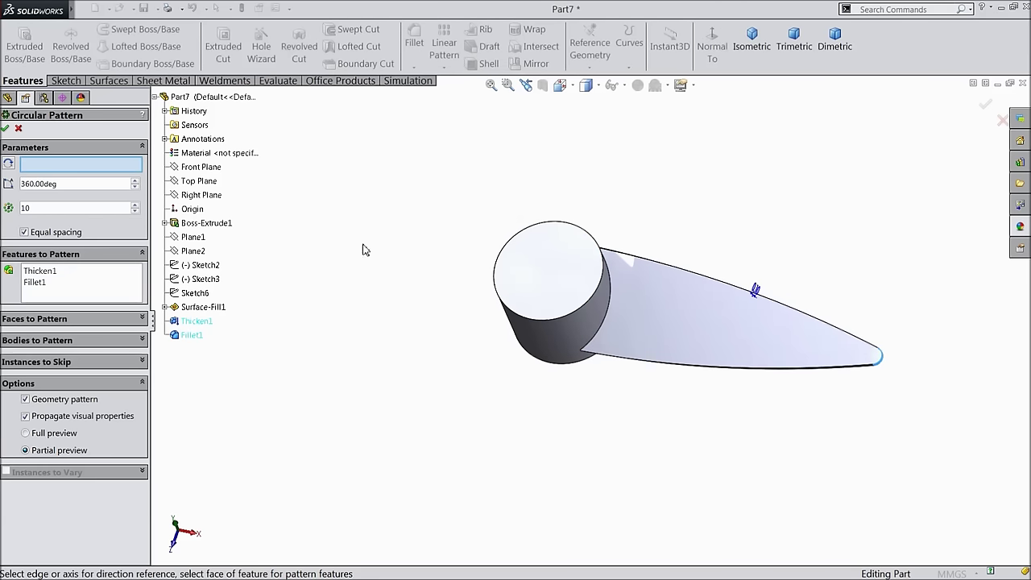
left_click(544, 330)
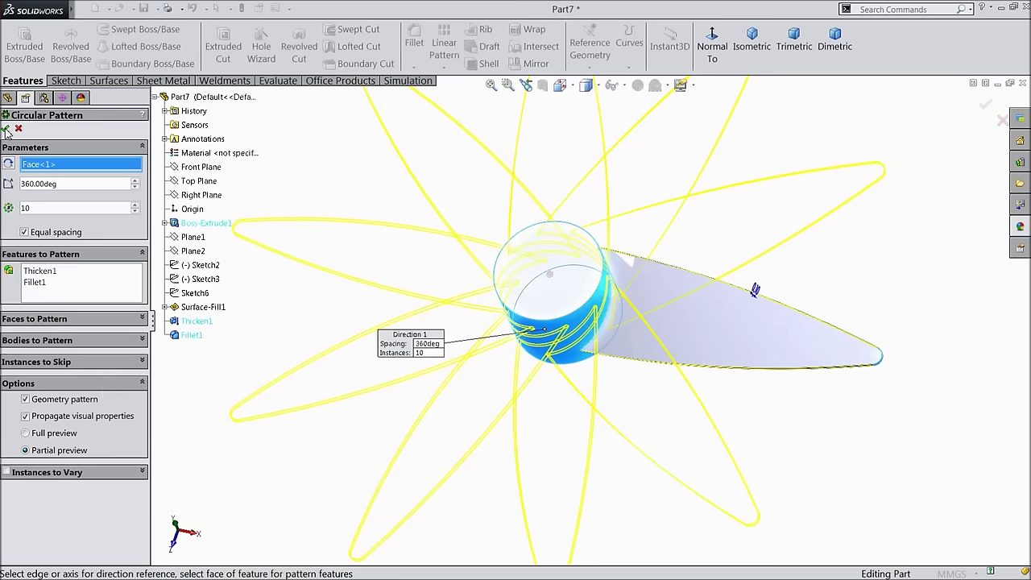
key("Return")
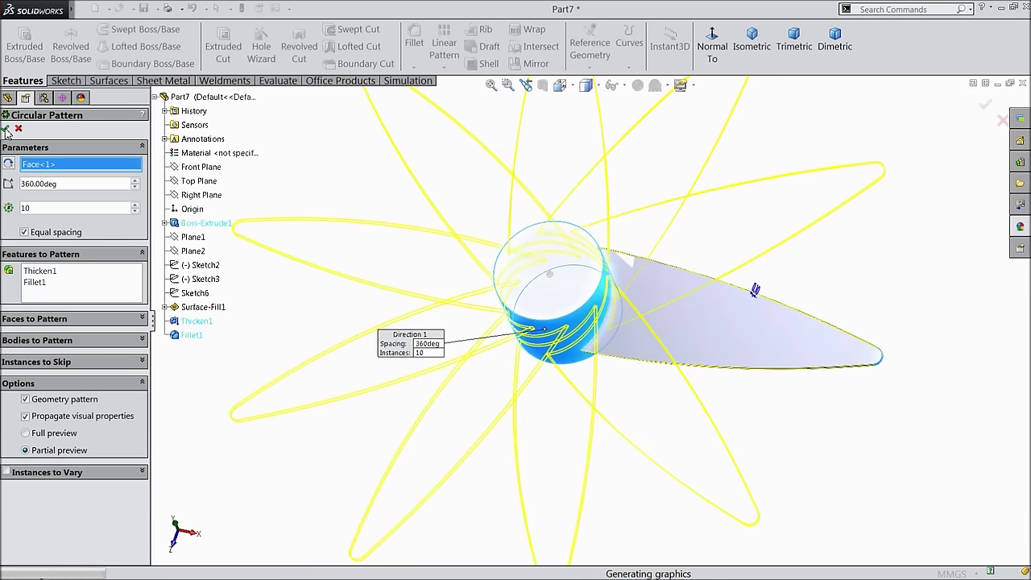
scroll(350, 339, "up", 3)
middle_click_drag(333, 306, 358, 294)
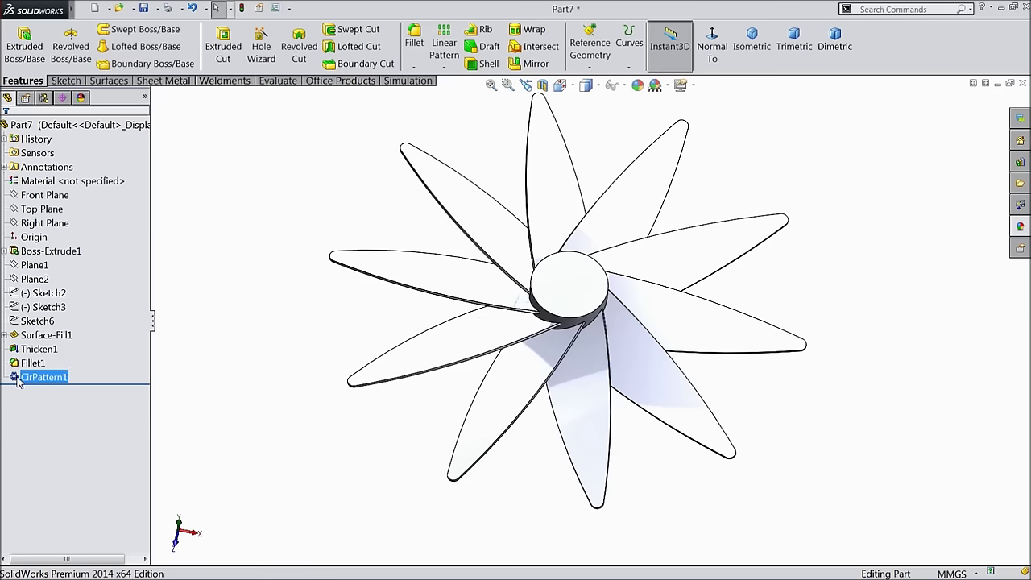
Step: Edit the circular pattern of blades to have 6 instances
left_click(17, 350)
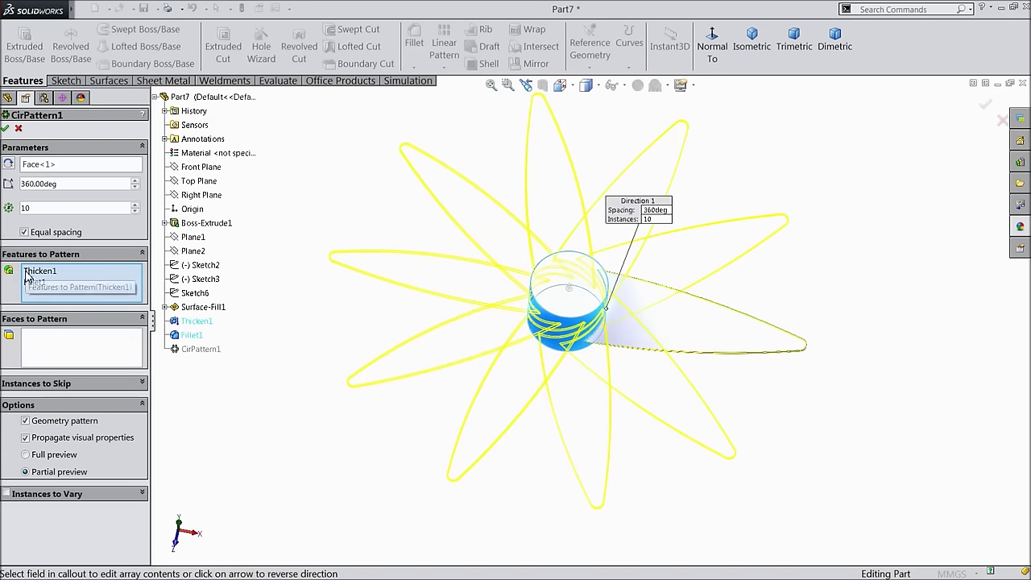
double_click(40, 210)
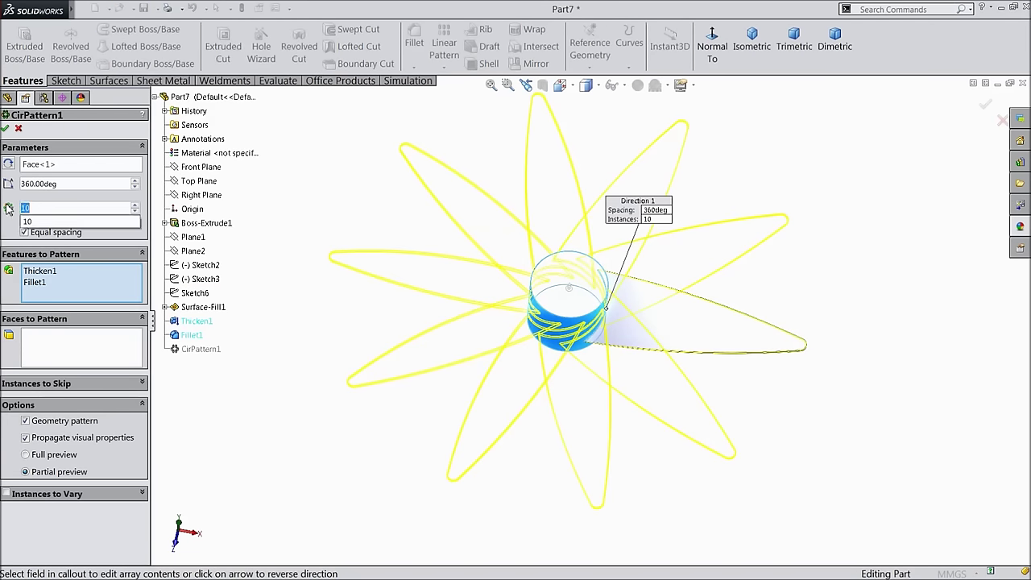
type("6")
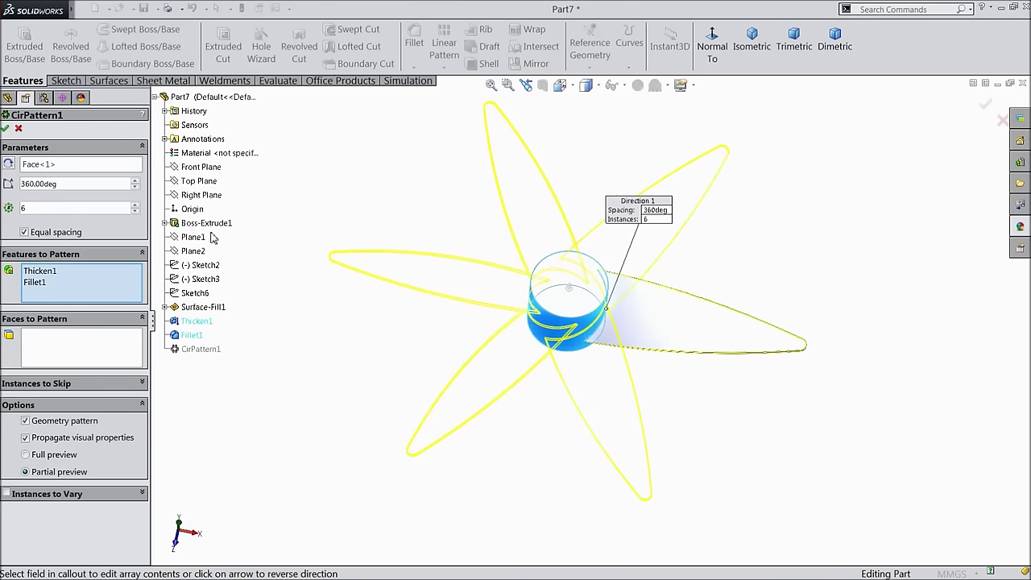
left_click(6, 130)
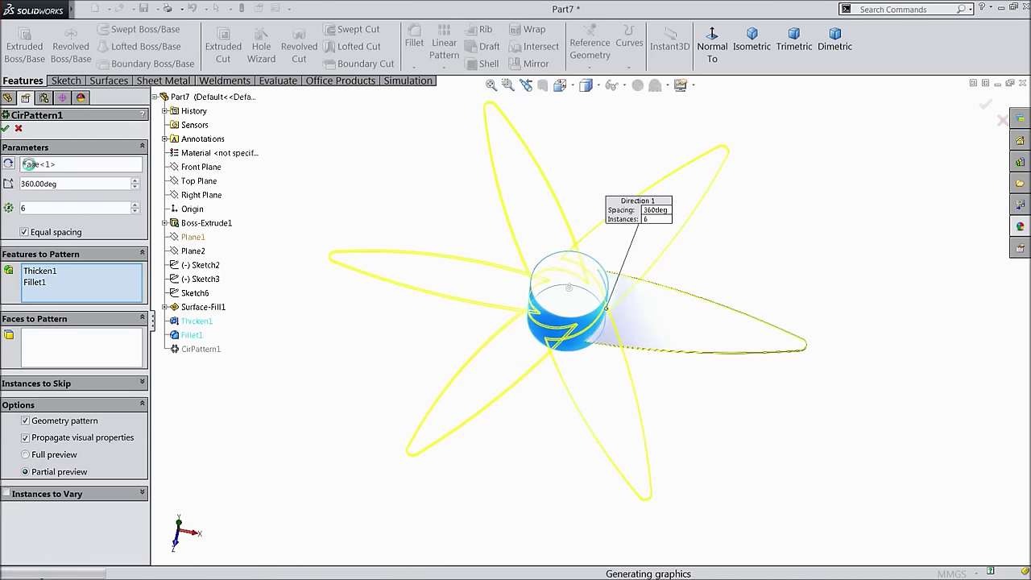
middle_click_drag(250, 328, 256, 302)
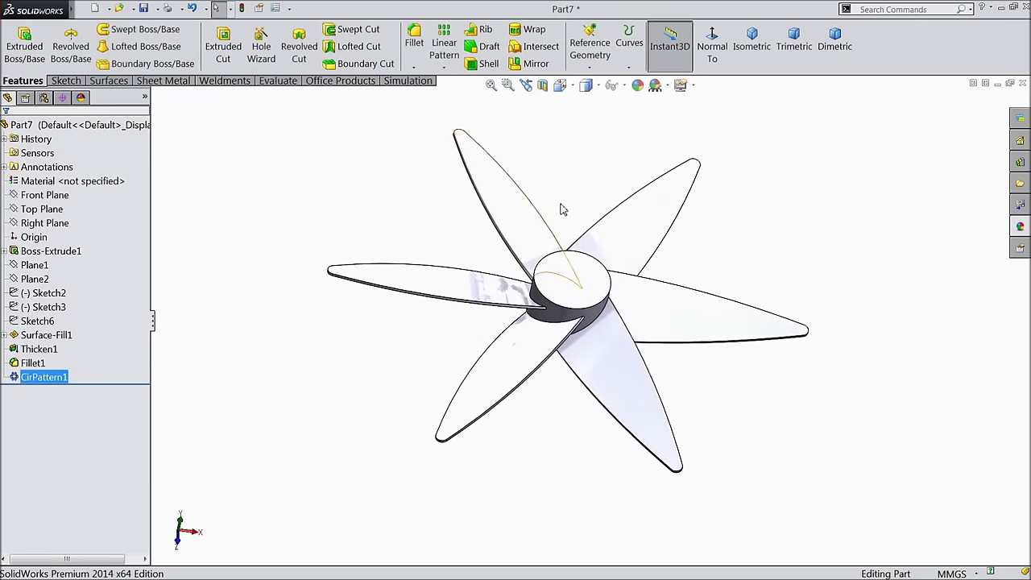
Step: Start a new sketch on the flat underside face of the hub
left_click(752, 46)
middle_click_drag(609, 311, 651, 87)
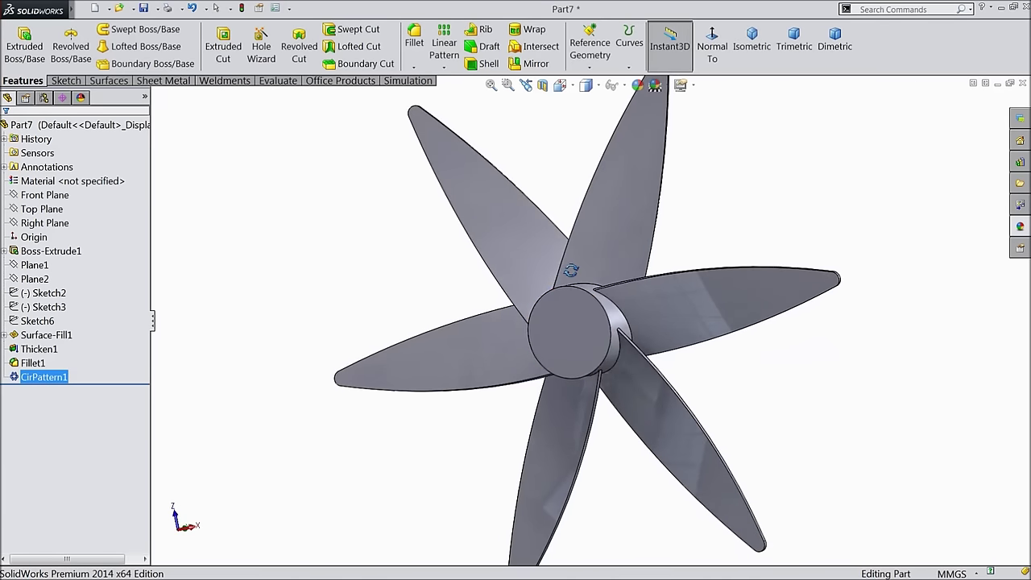
scroll(588, 351, "down", 4)
left_click(582, 346)
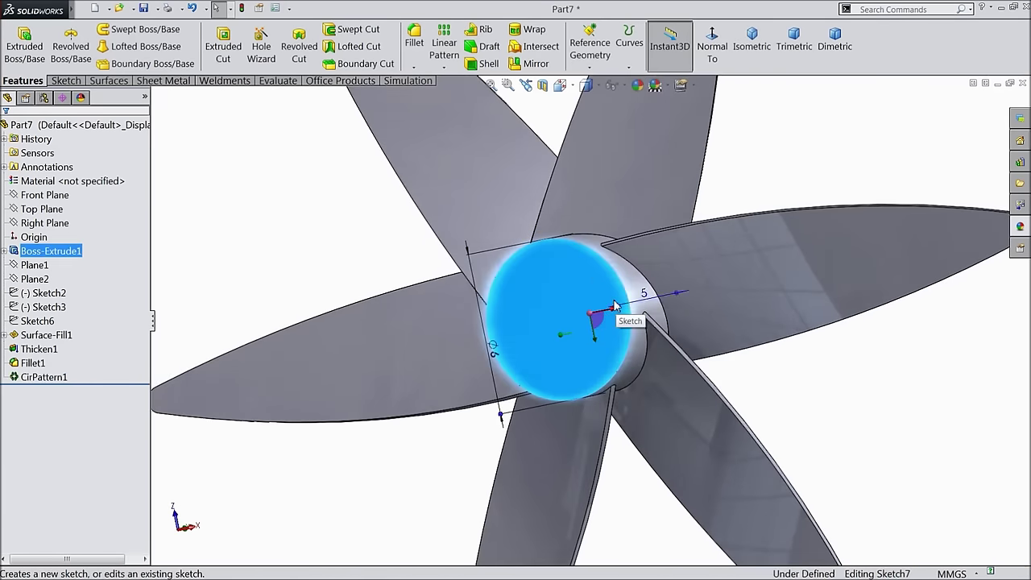
left_click(614, 300)
Step: Sketch a circle centred on the origin of the hub's end face and set its diameter to 4 mm
left_click(71, 82)
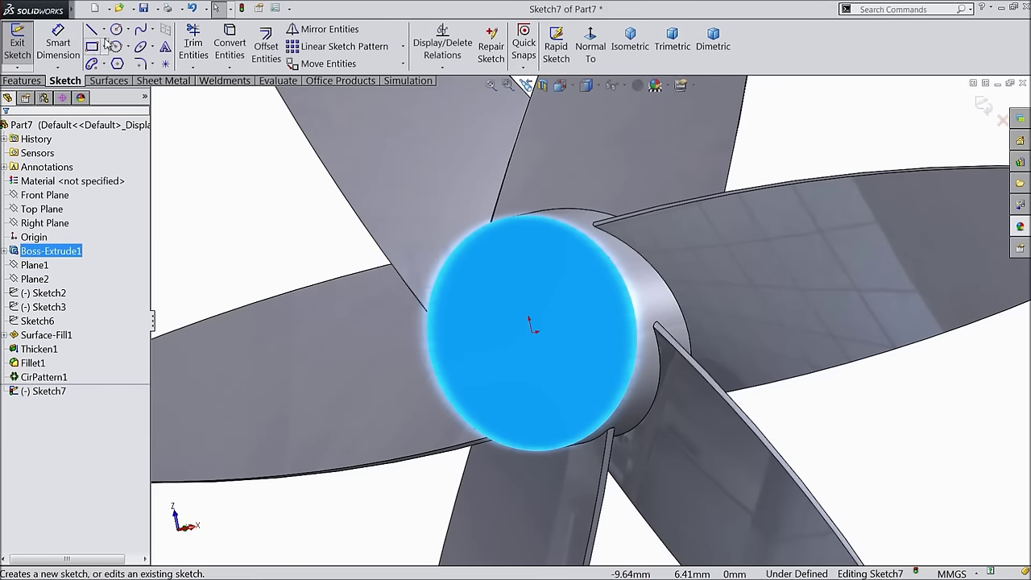
left_click(118, 30)
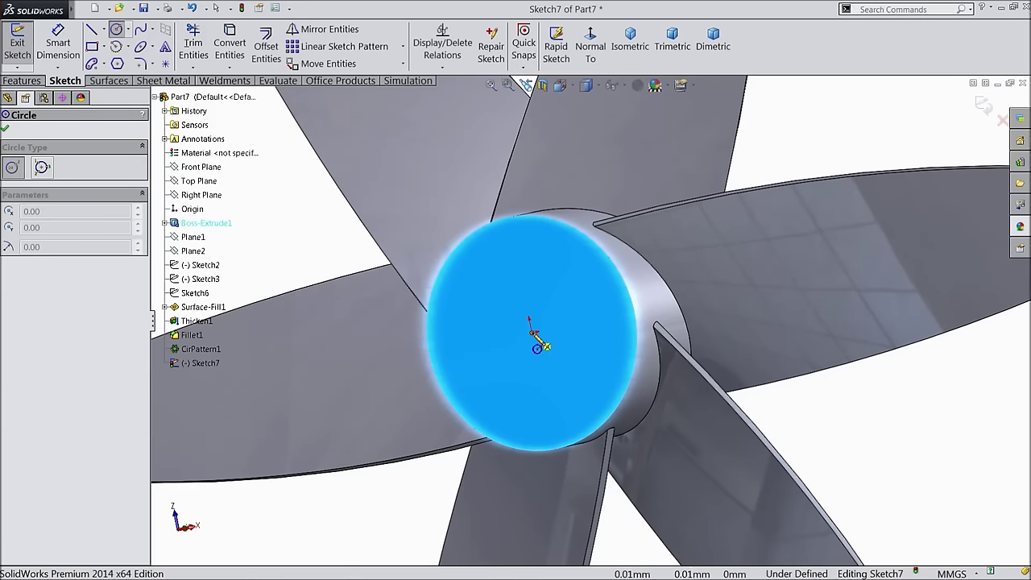
left_click(532, 333)
left_click(608, 322)
left_click(52, 50)
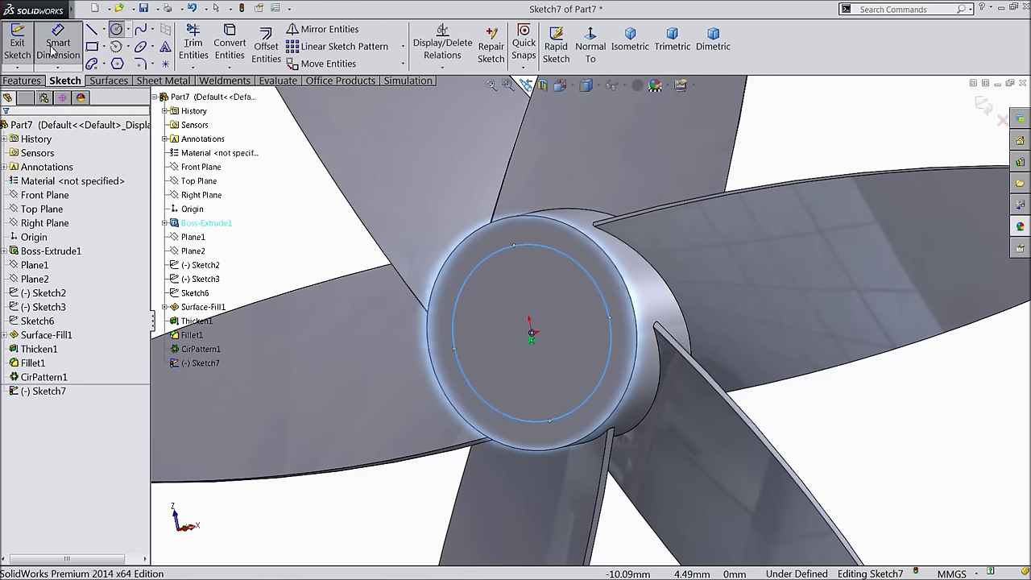
left_click(457, 316)
left_click(372, 333)
type("4")
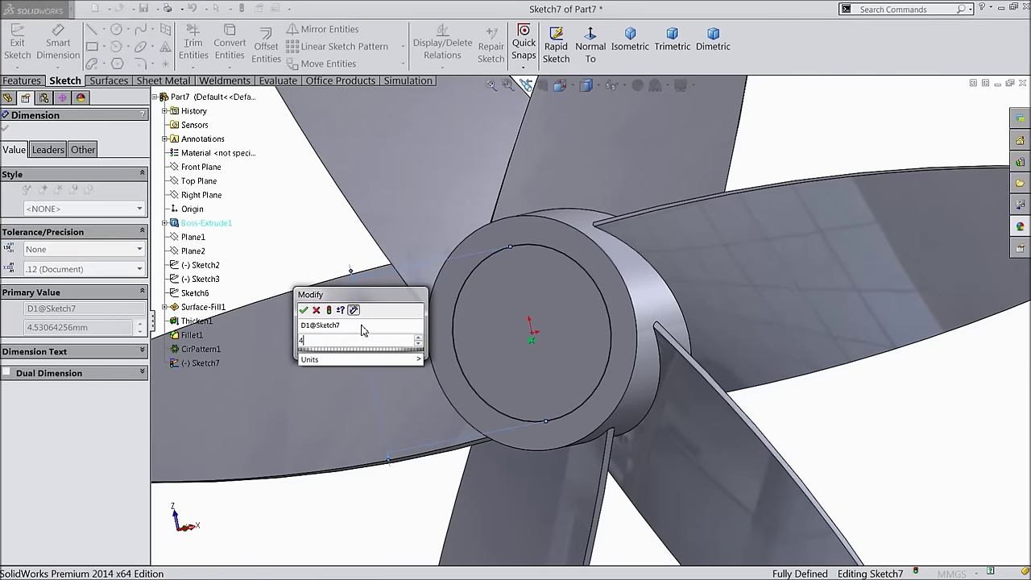
key("Return")
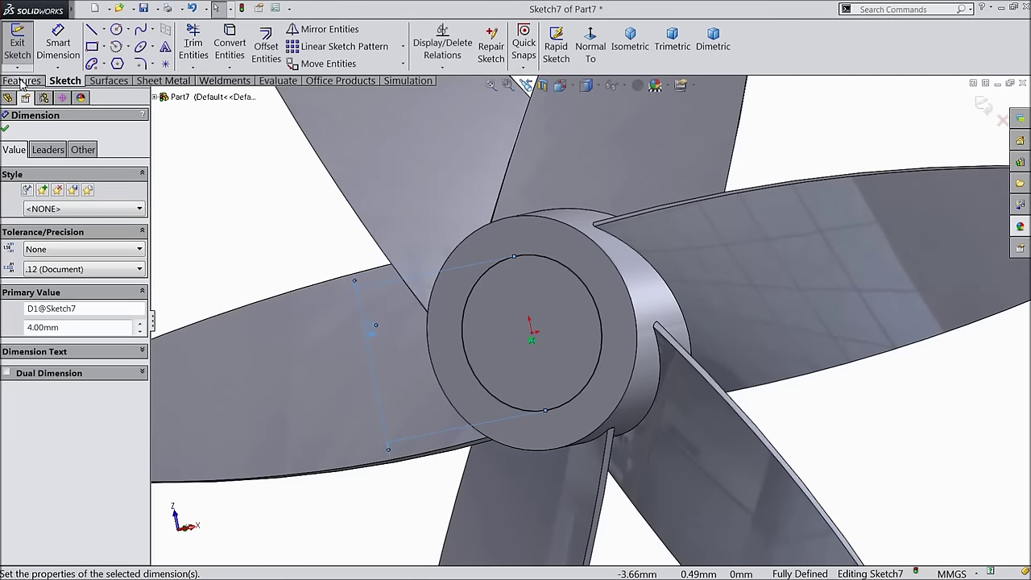
Step: Cut the circle through the whole hub with an Extruded Cut set to Through All
left_click(20, 82)
left_click(223, 48)
left_click(46, 205)
left_click(58, 228)
left_click(7, 131)
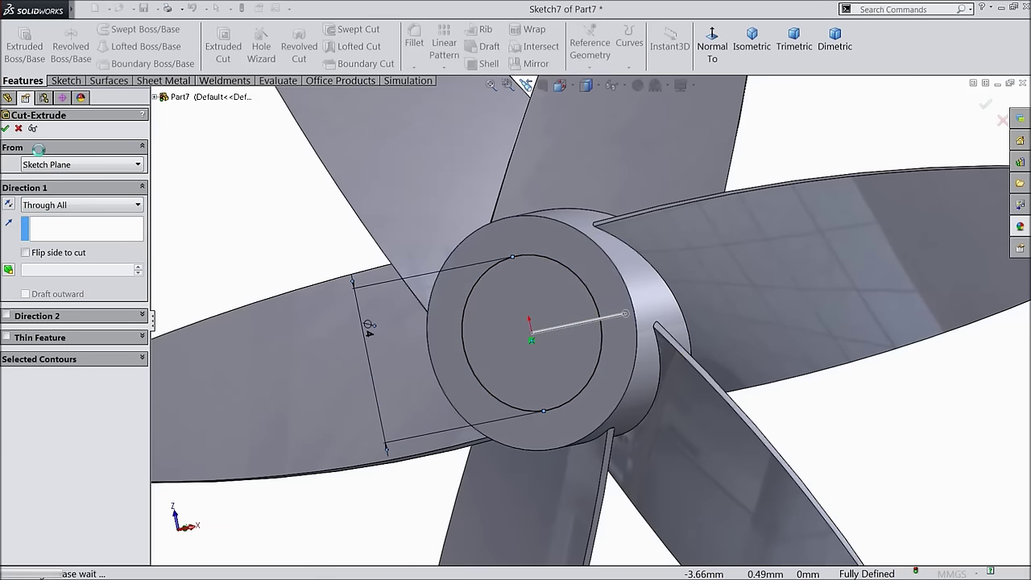
key("f")
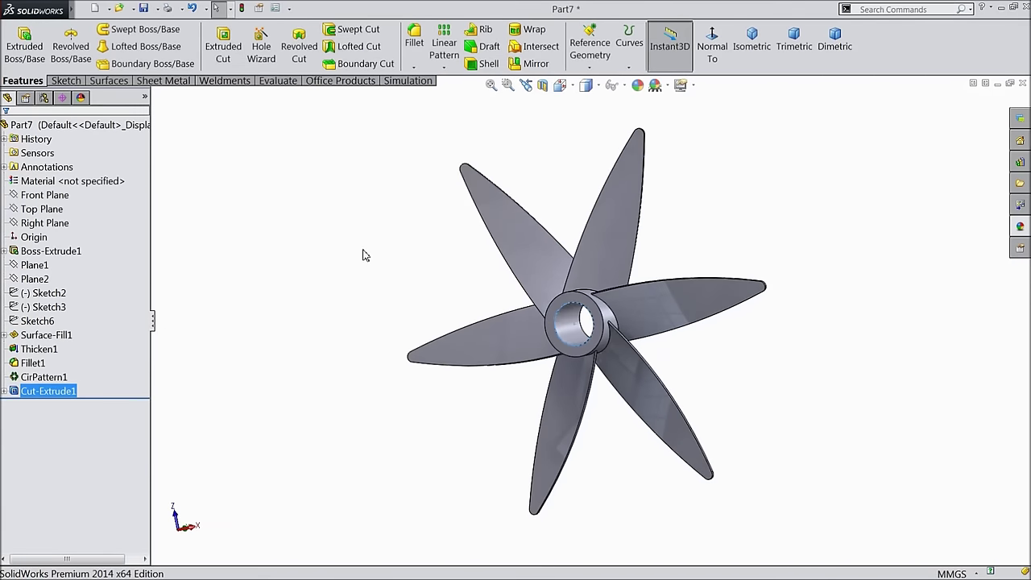
Step: Start a new sketch on the Right Plane and view it face-on
left_click(369, 250)
middle_click_drag(370, 249, 237, 300)
left_click(45, 222)
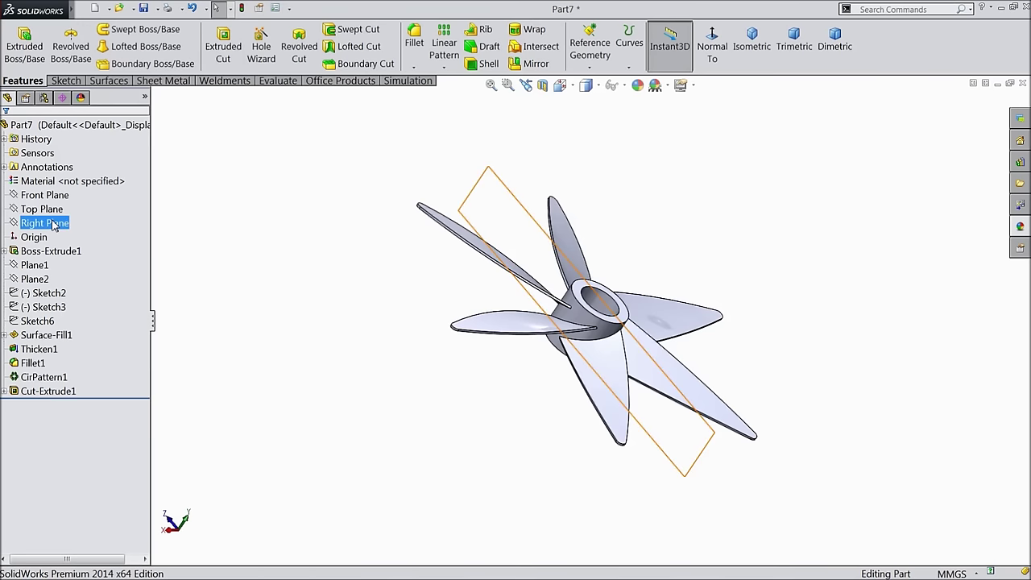
middle_click_drag(364, 335, 392, 293)
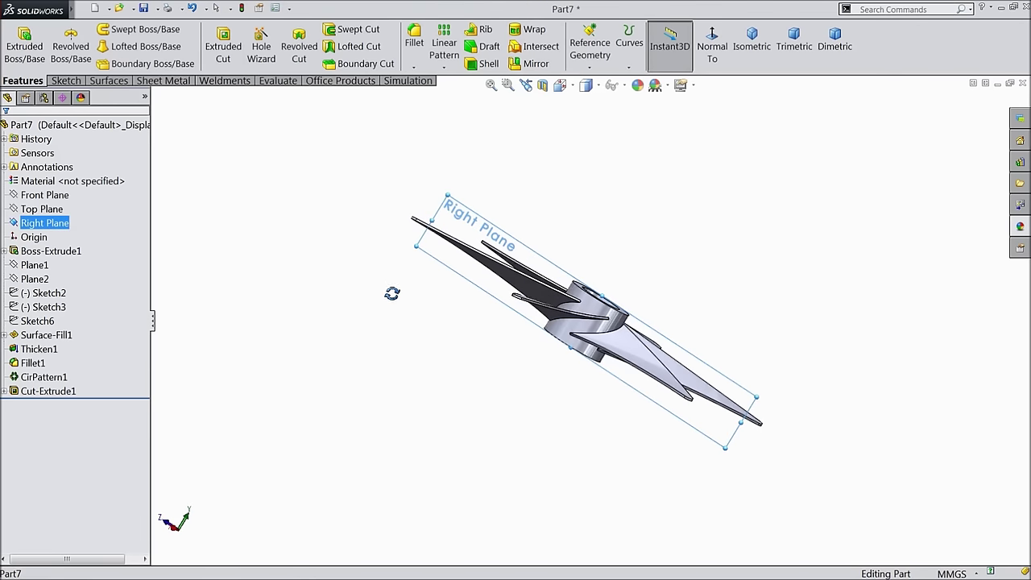
left_click(66, 80)
left_click(17, 44)
left_click(591, 46)
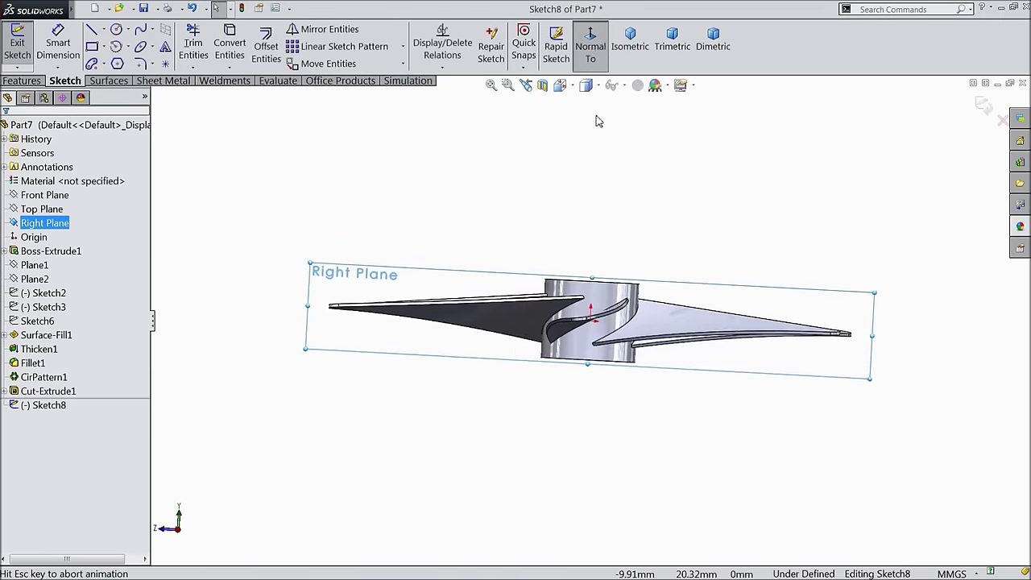
scroll(653, 323, "down", 5)
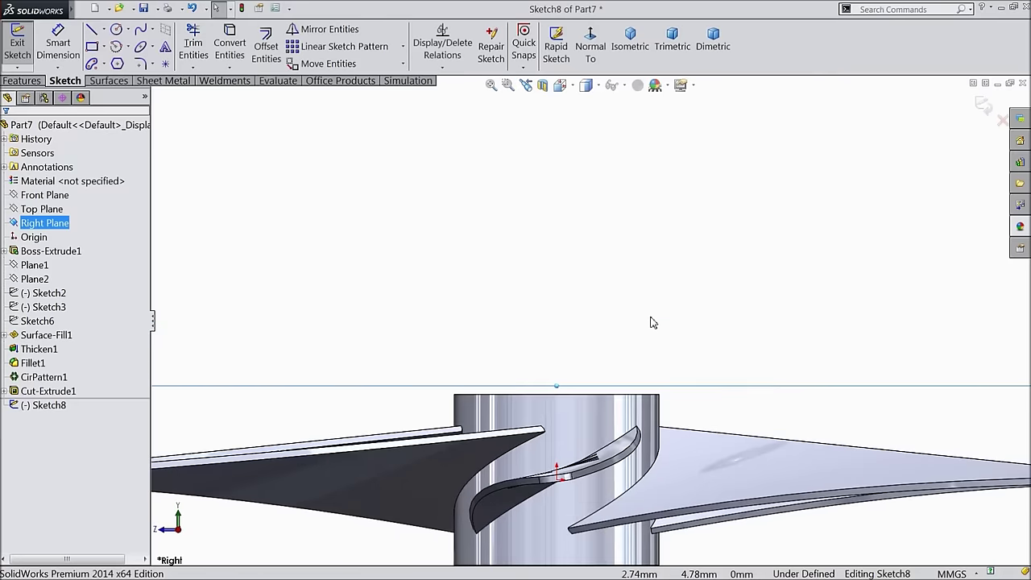
Step: Draw a line along the hub's top edge from its outer corner to the centre, then a vertical line about 5.6 mm upward
left_click(92, 31)
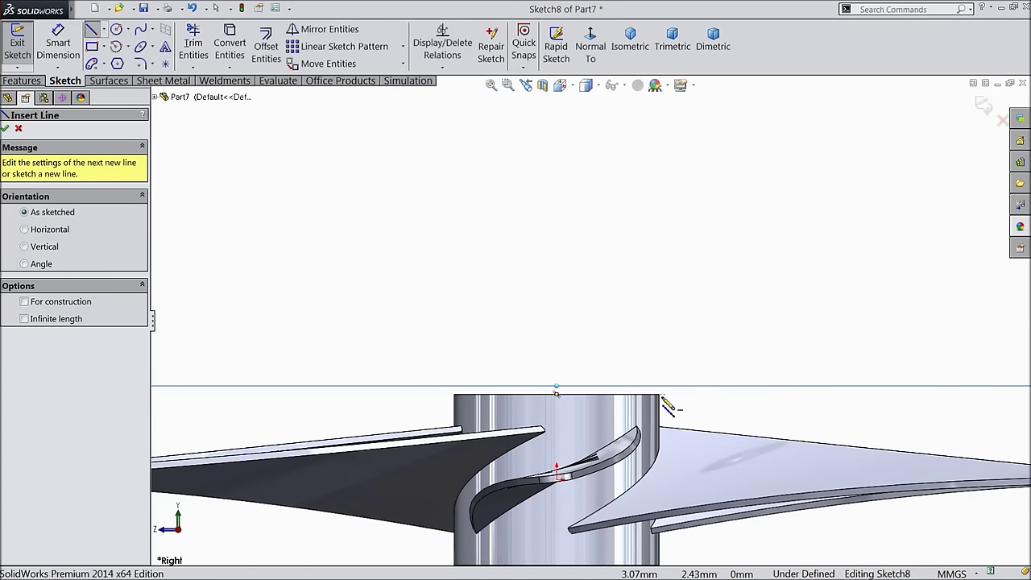
left_click_drag(659, 395, 573, 395)
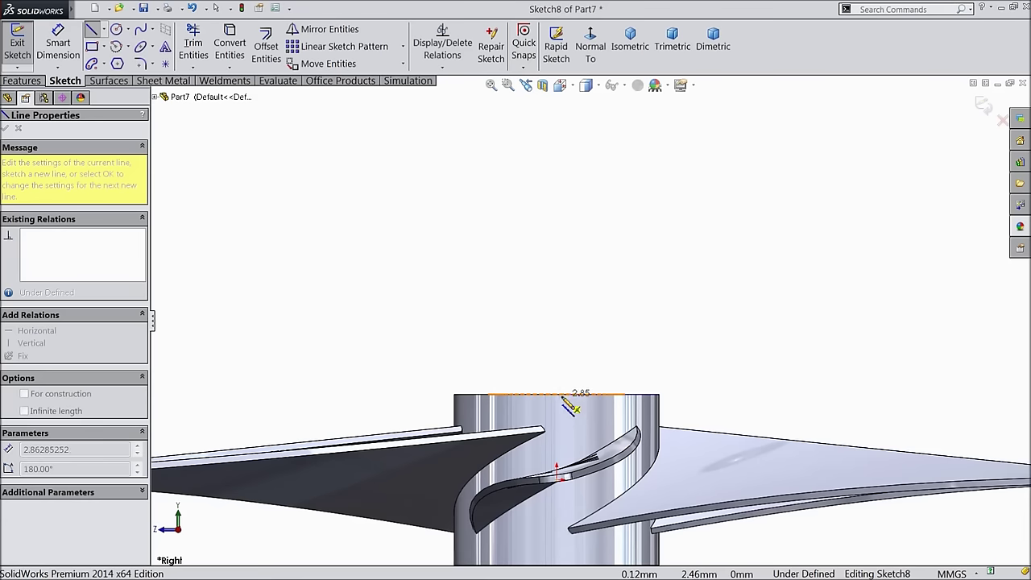
left_click(557, 395)
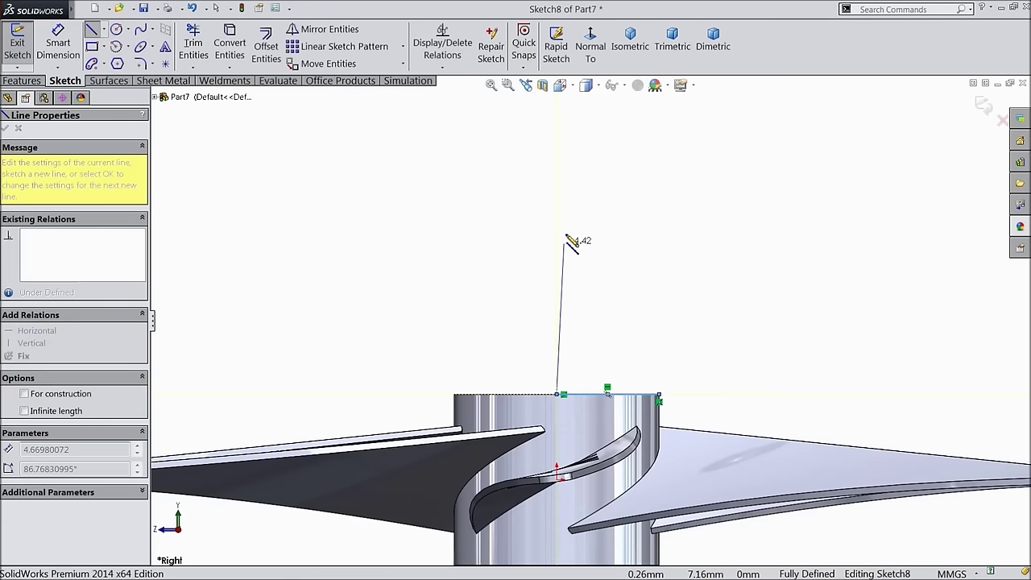
left_click(557, 202)
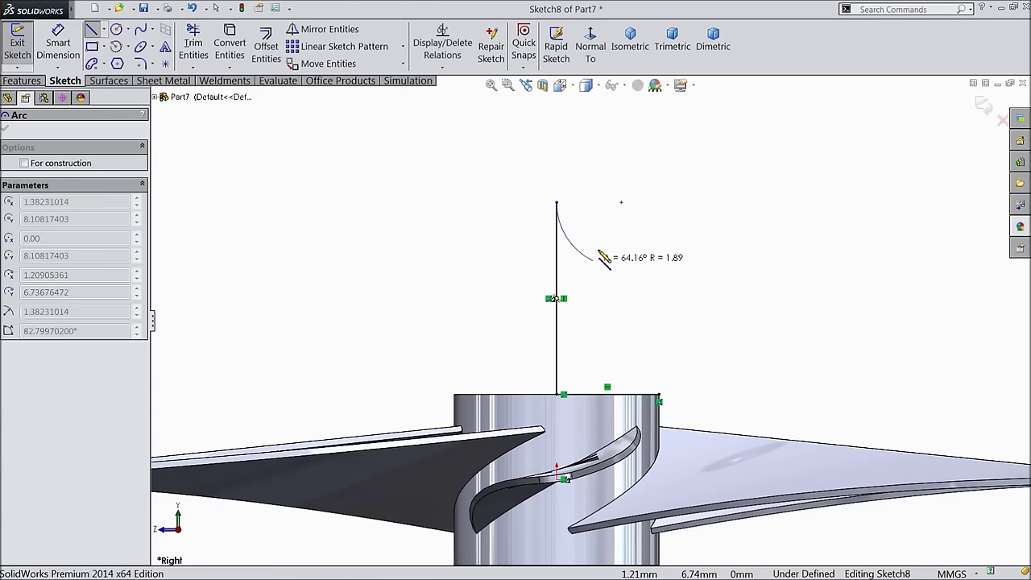
right_click(601, 197)
left_click(612, 125)
scroll(655, 360, "down", 2)
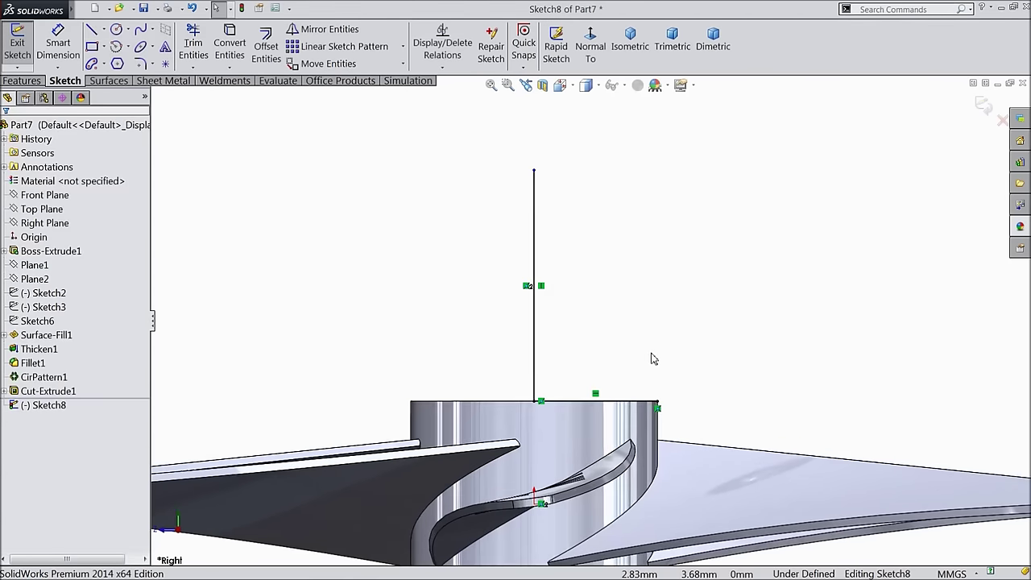
Step: Close the profile with an outward-bulging 3 Point Arc of about 8.1 mm radius from the vertical line's top to the hub's outer corner
left_click(127, 49)
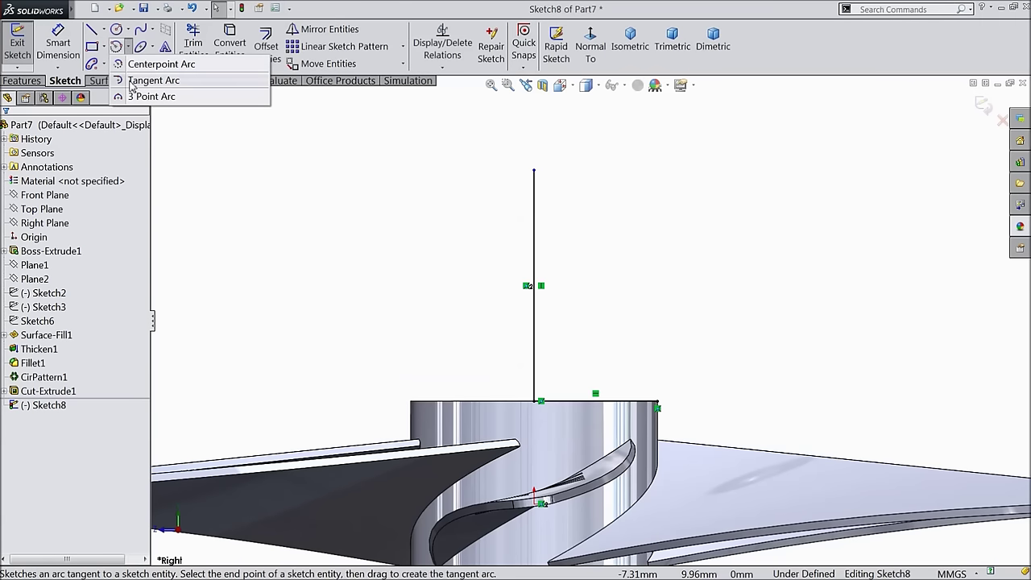
left_click(127, 50)
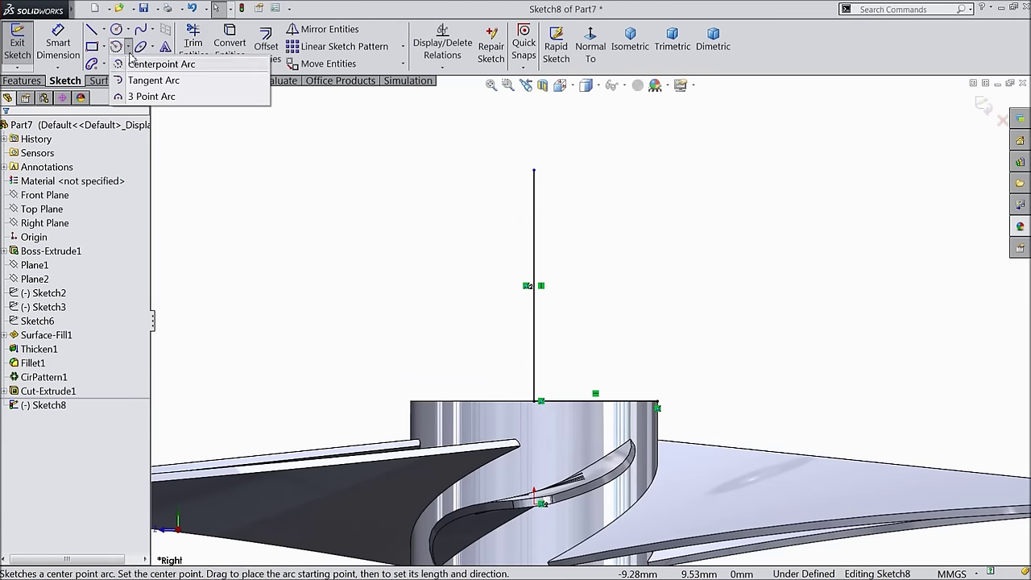
left_click(129, 97)
left_click(535, 171)
left_click(659, 402)
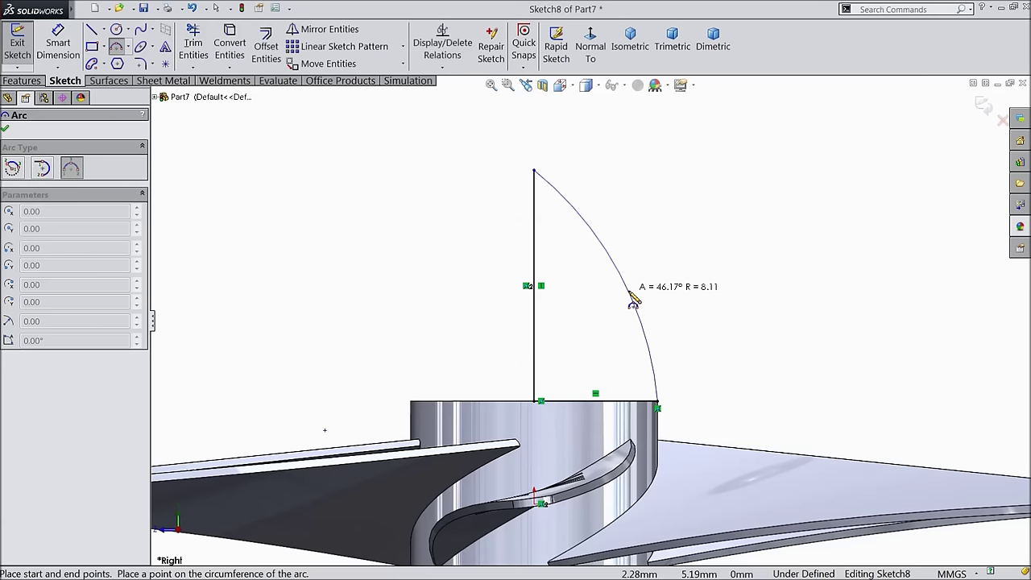
left_click(634, 300)
right_click(670, 103)
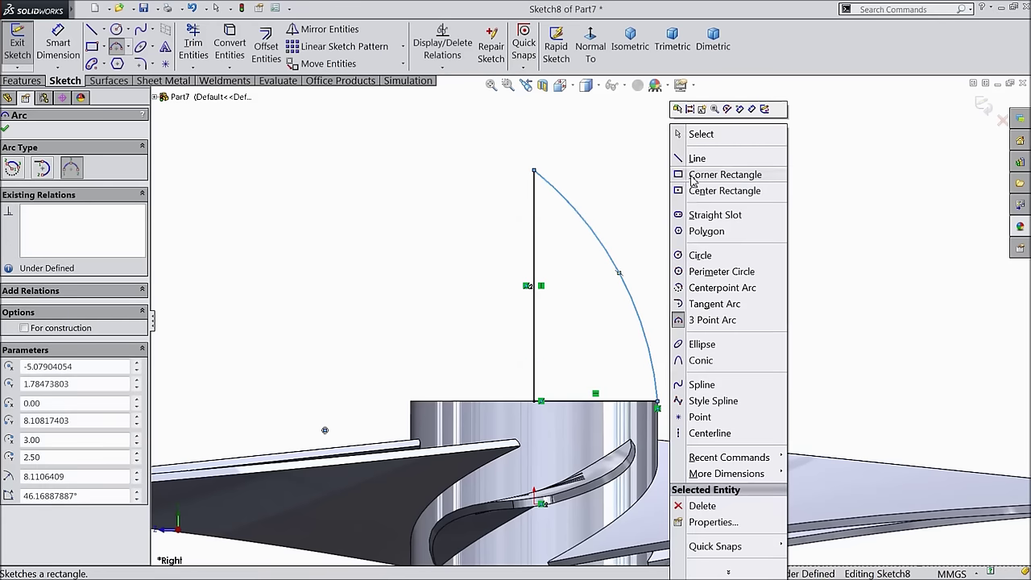
left_click(701, 136)
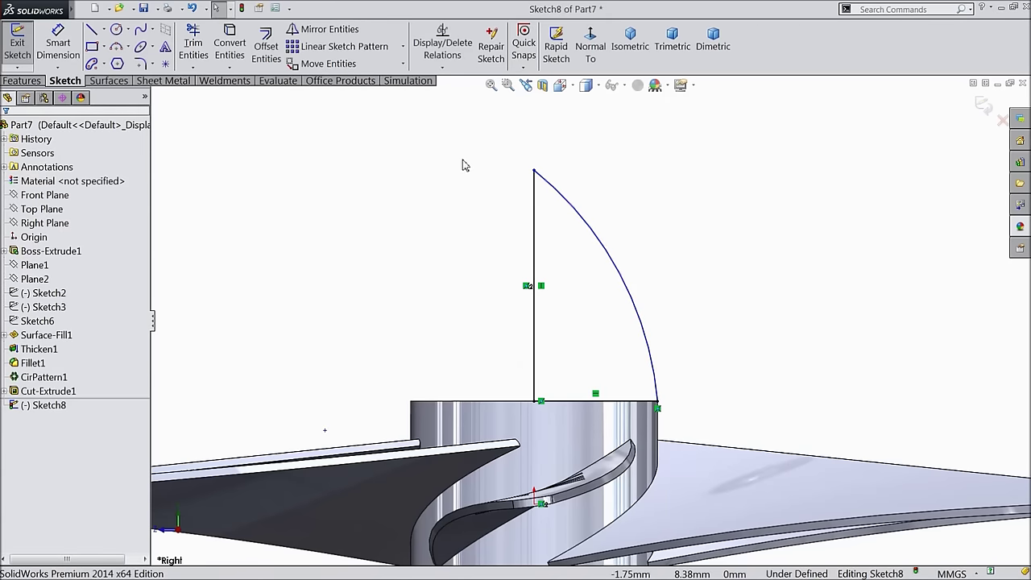
Step: Revolve the nose profile 360 degrees around its vertical line, merged with the hub
key("f")
left_click(25, 81)
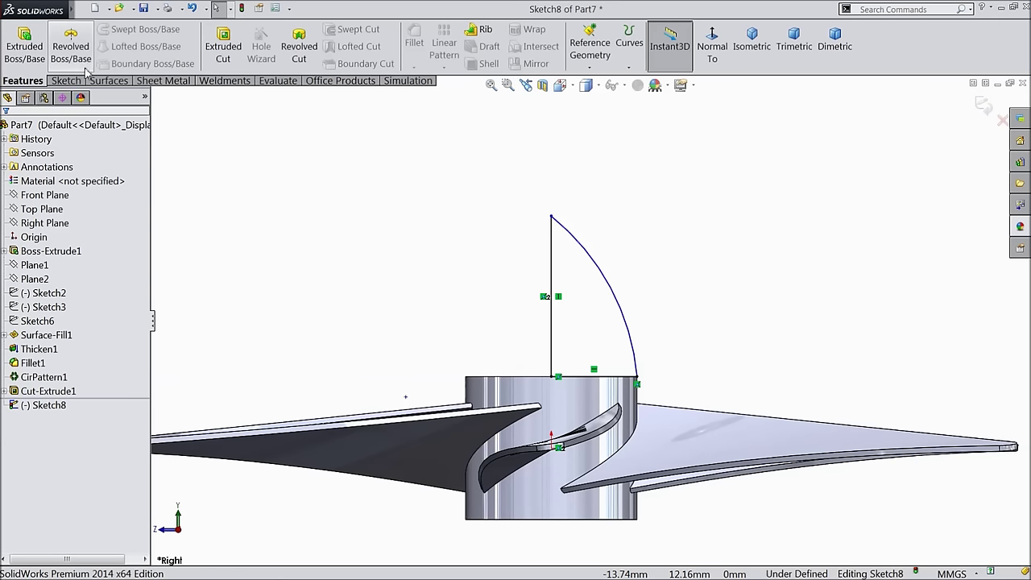
left_click(71, 53)
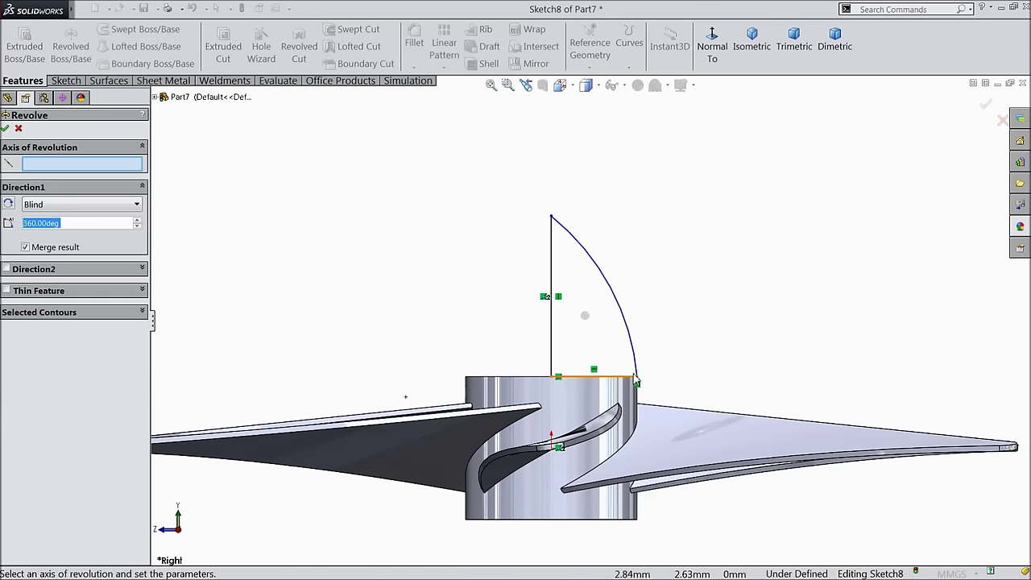
left_click(533, 295)
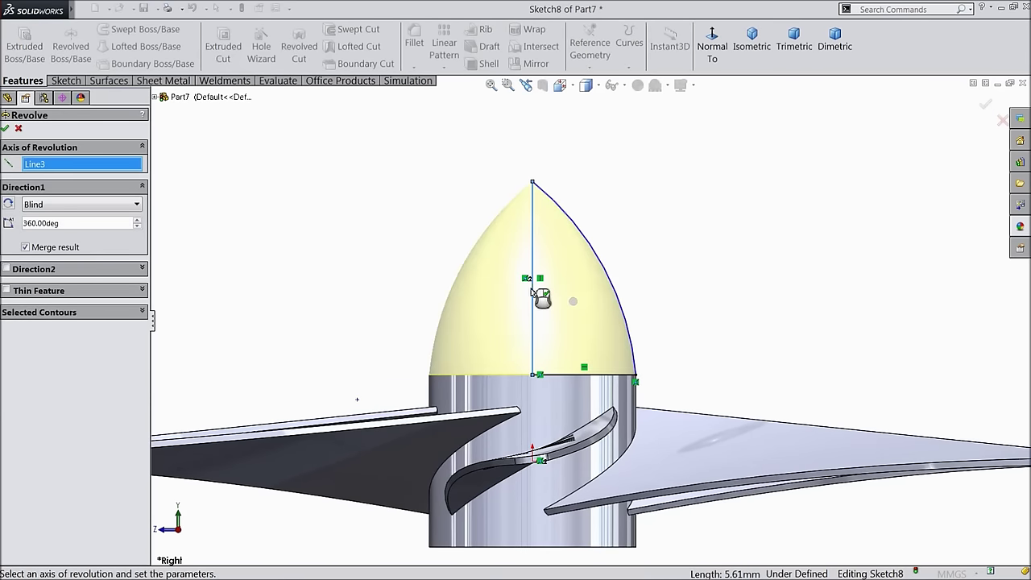
left_click(6, 130)
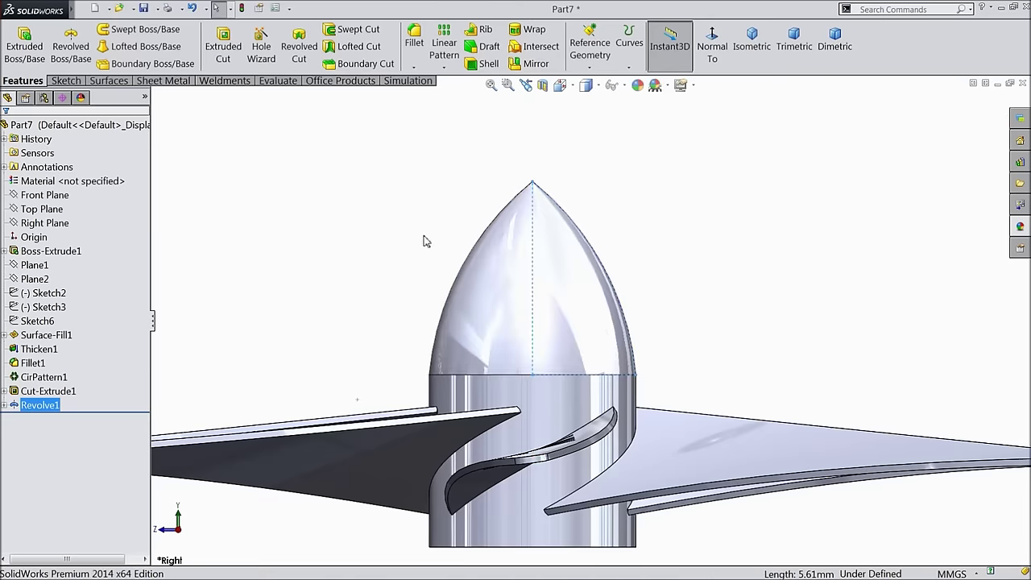
key("f")
left_click(428, 235)
middle_click_drag(428, 233, 473, 381)
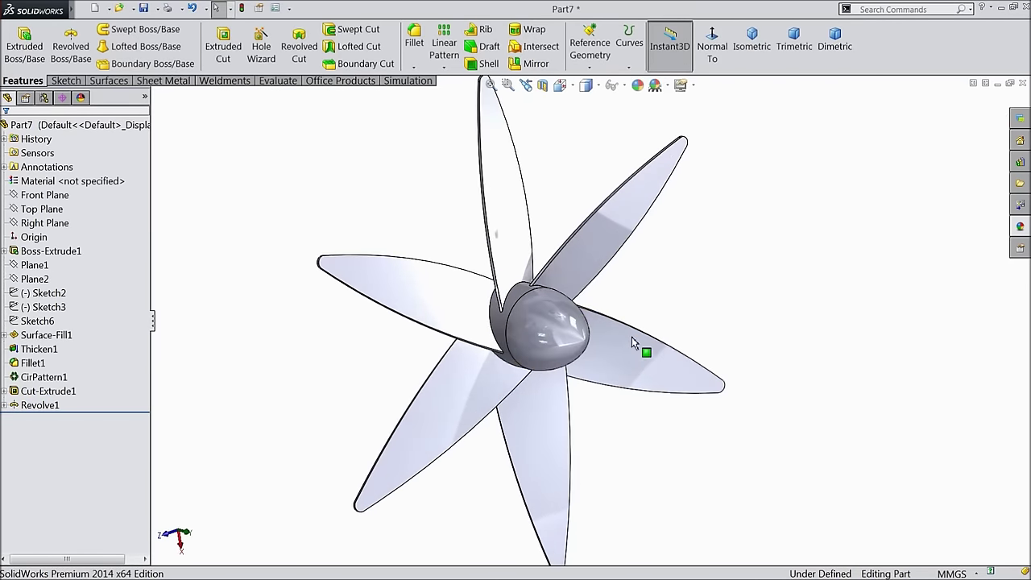
Step: Apply the red high gloss plastic appearance to the whole part
left_click(48, 125)
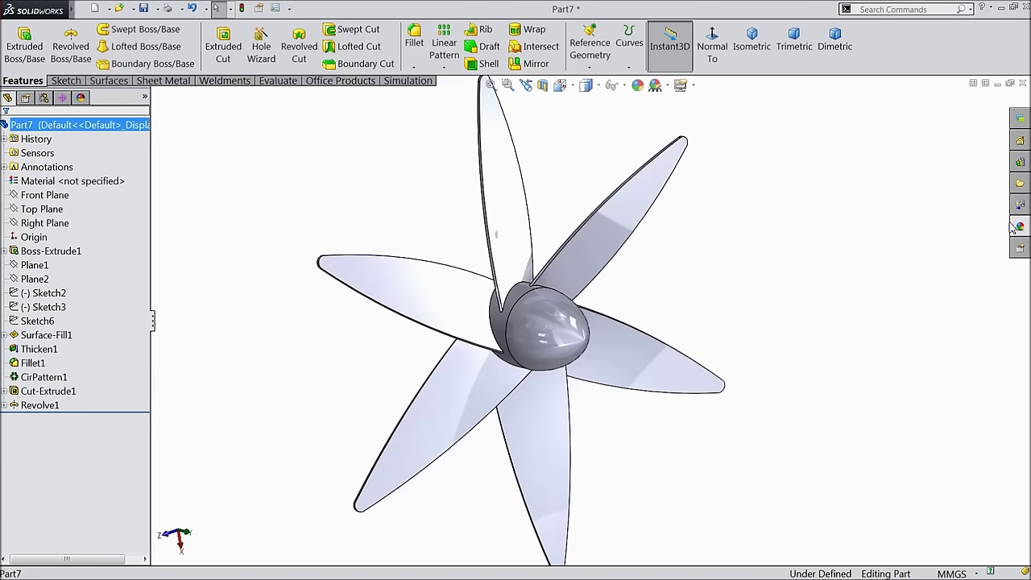
left_click(1020, 227)
scroll(963, 164, "up", 5)
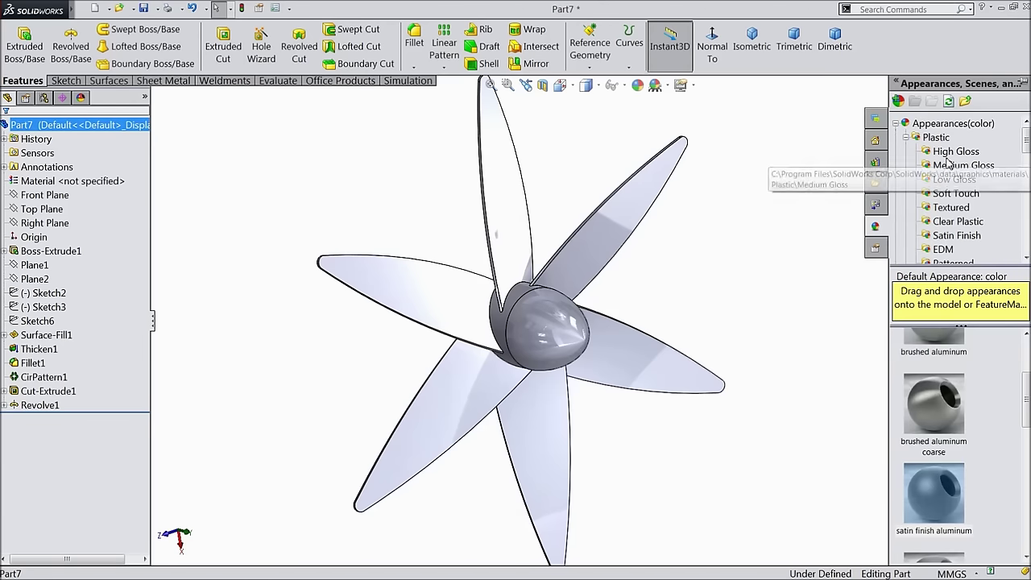
left_click(956, 151)
scroll(983, 429, "down", 2)
scroll(983, 429, "down", 2)
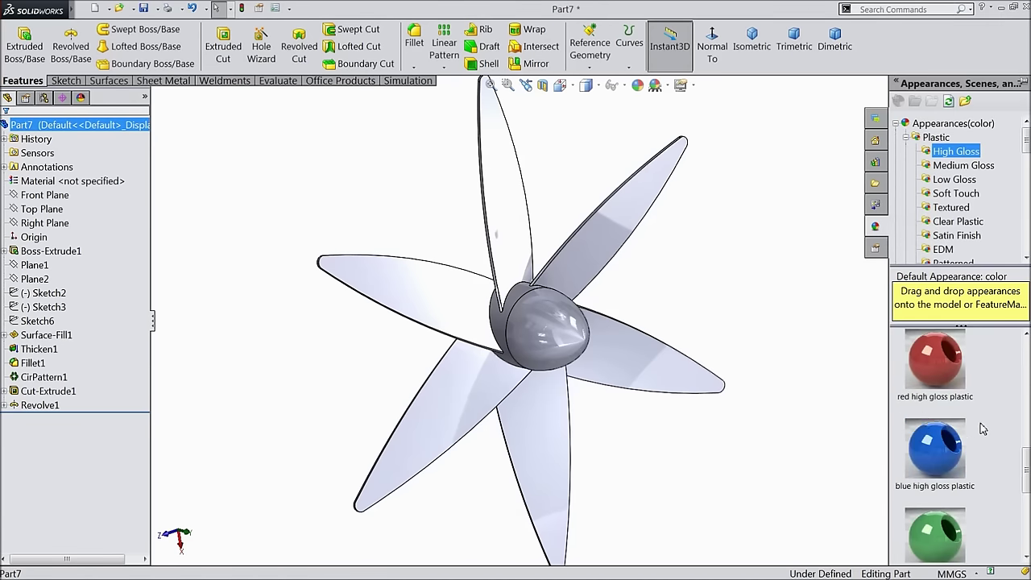
double_click(916, 379)
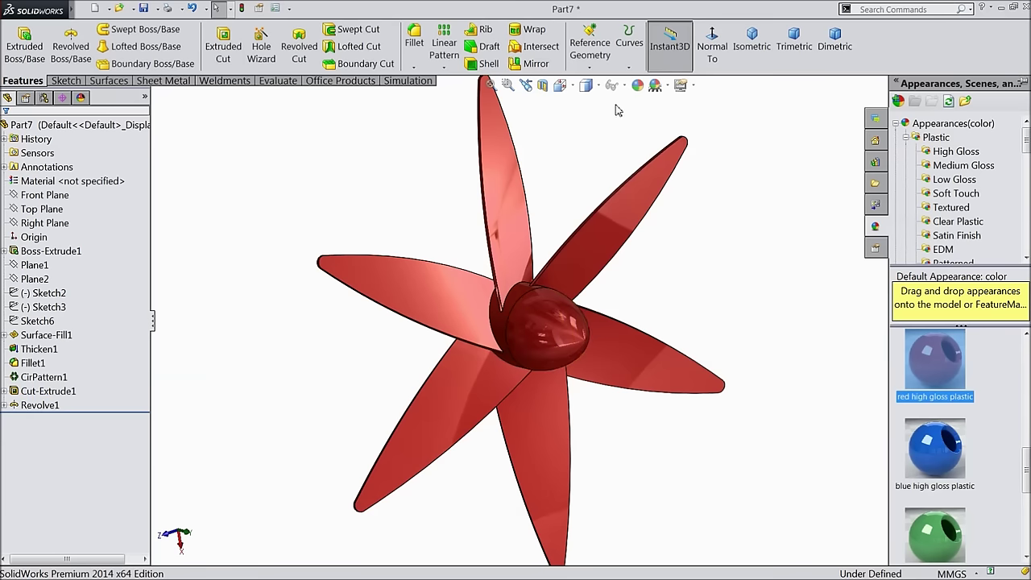
Step: Change the part's appearance colour to pure red, RGB 255, 0, 0
left_click(637, 86)
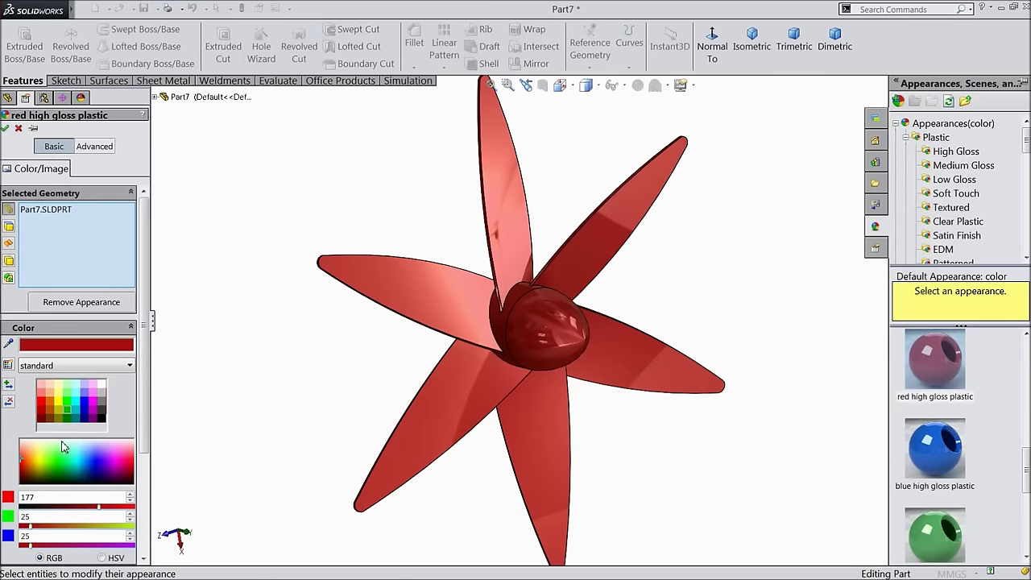
left_click(44, 406)
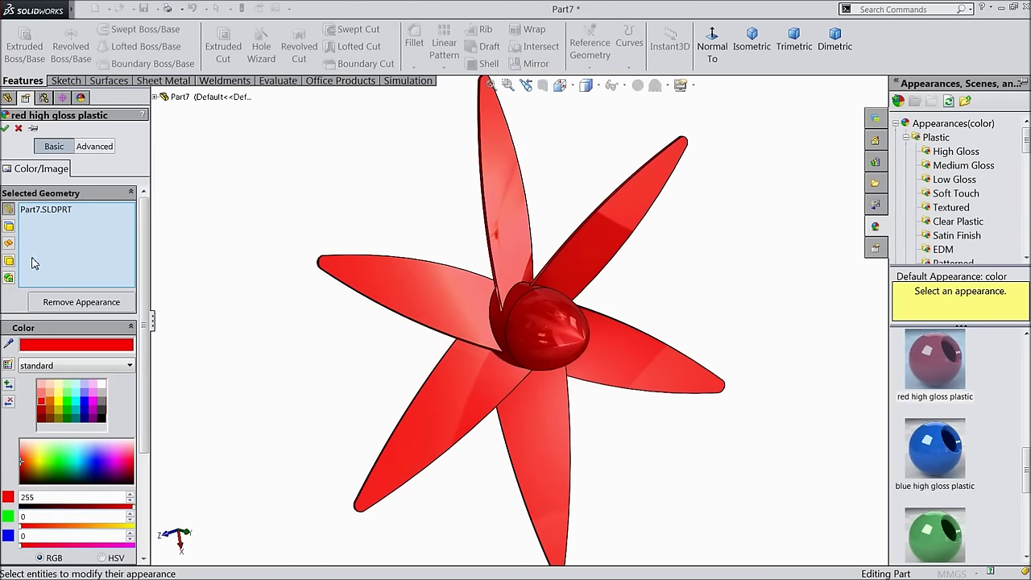
left_click(6, 129)
Step: Save the finished fan part as 5.Fan in the DC Motor(Brushless) folder
middle_click_drag(324, 230, 351, 275)
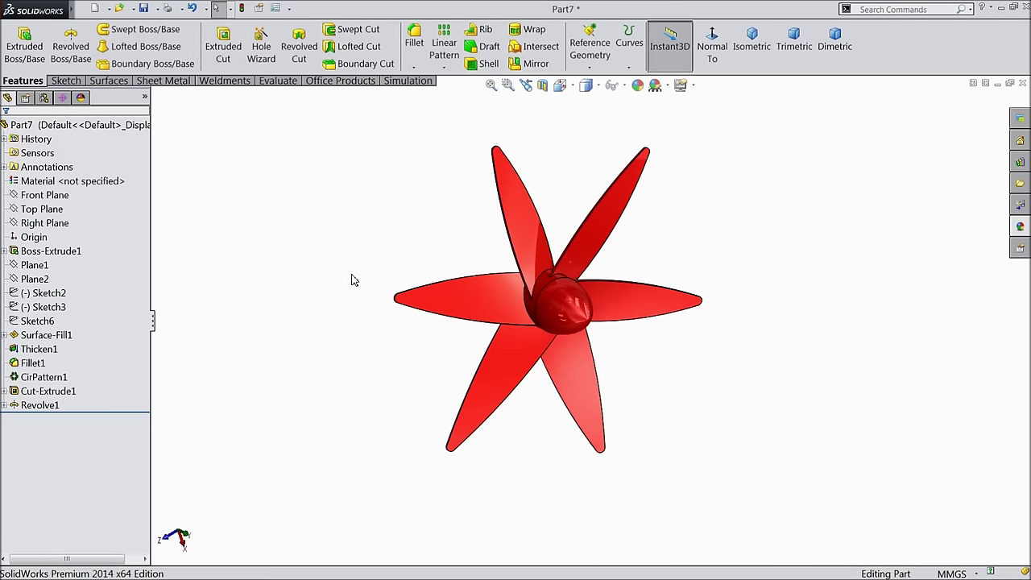
scroll(564, 295, "down", 3)
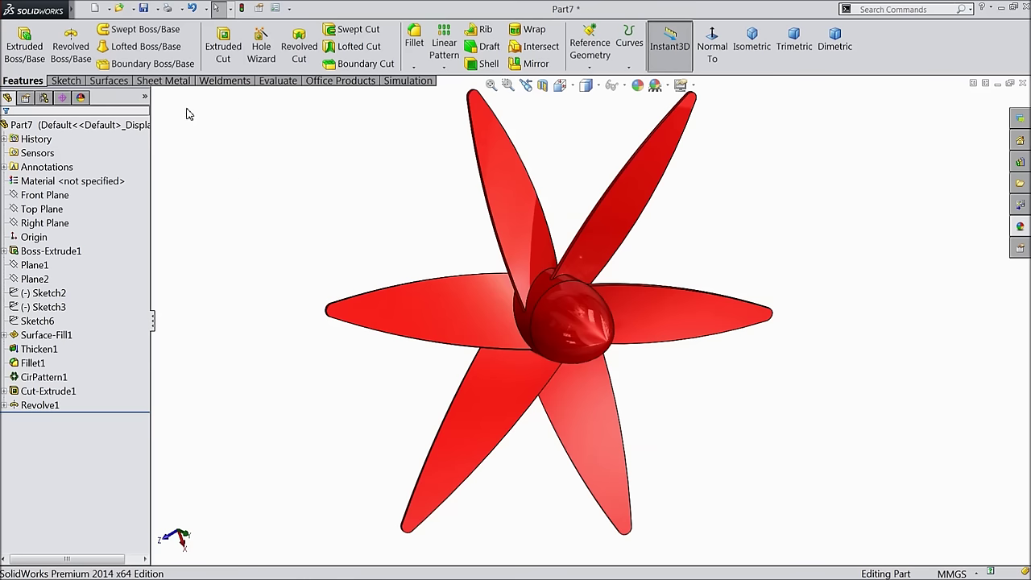
left_click(145, 10)
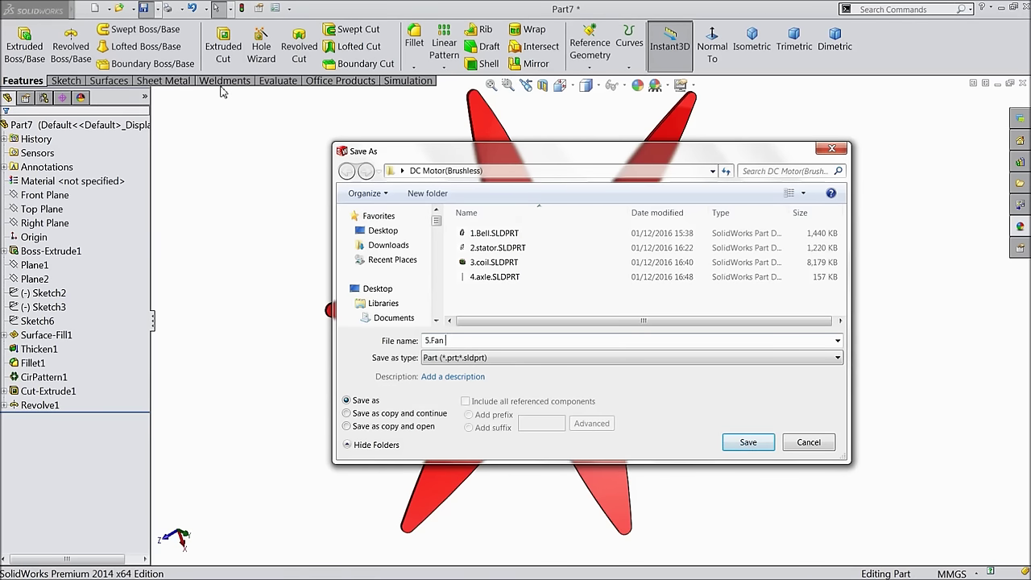
left_click(748, 442)
scroll(656, 408, "down", 5)
middle_click_drag(653, 381, 656, 387)
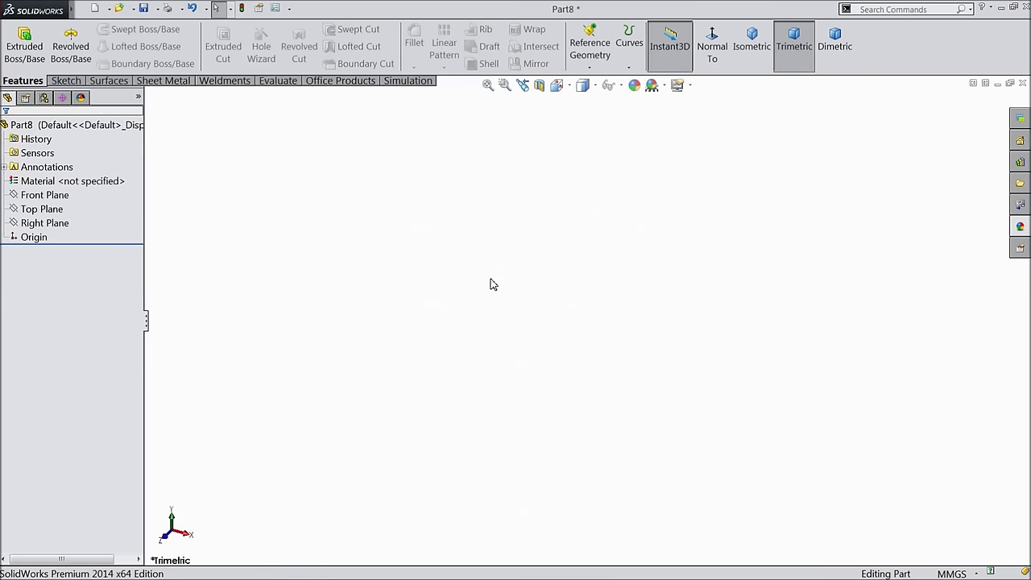
Step: In the new part, sketch a nearly complete Centerpoint Arc on the Top Plane, centred on the origin and open at its upper side
left_click(44, 211)
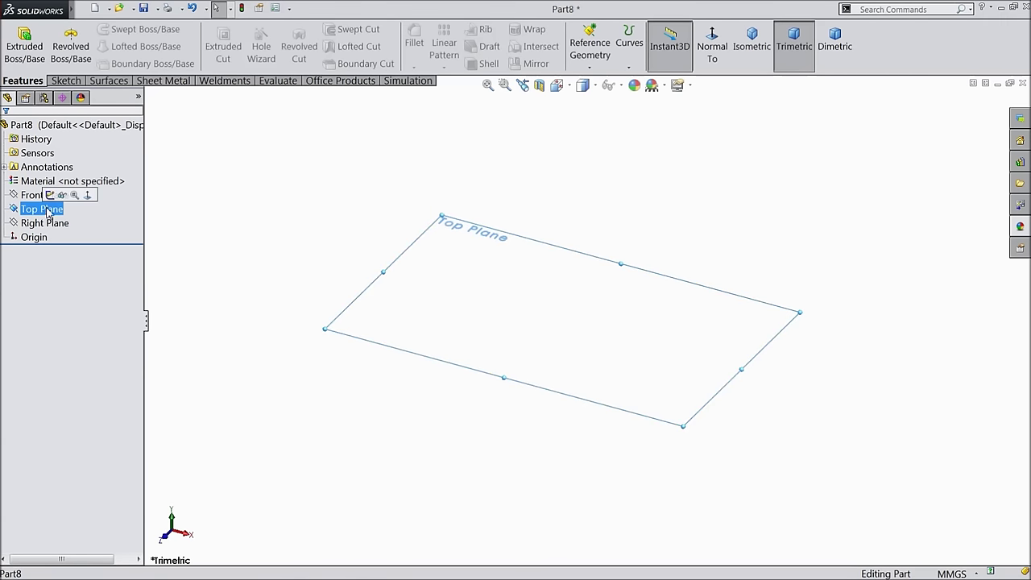
left_click(75, 198)
left_click(67, 82)
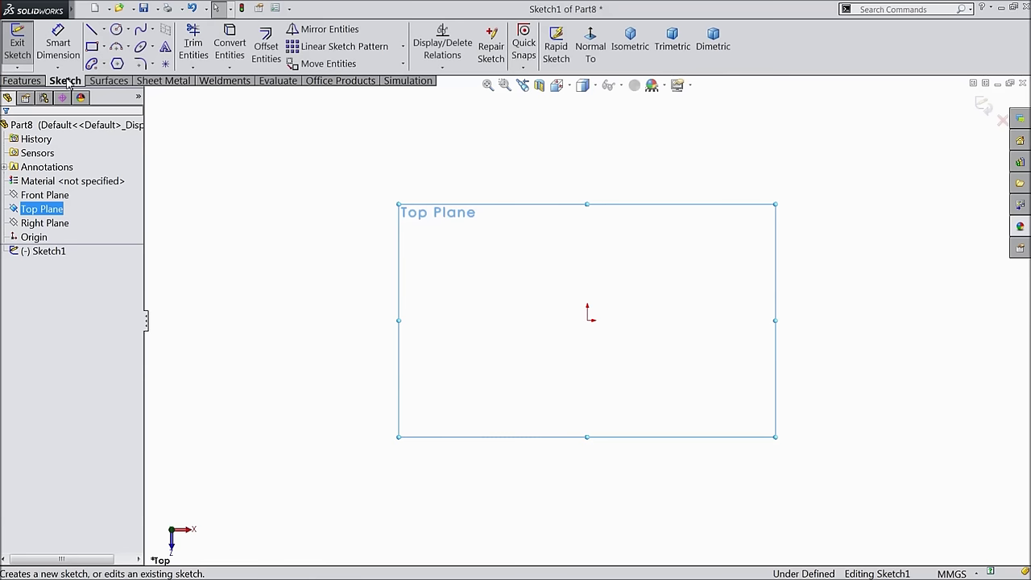
left_click(126, 50)
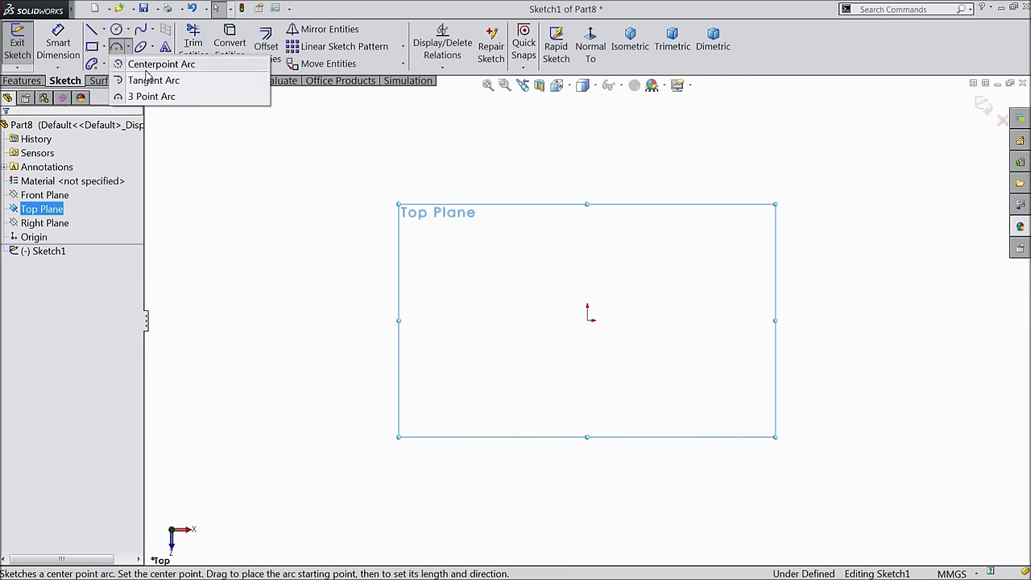
left_click(161, 58)
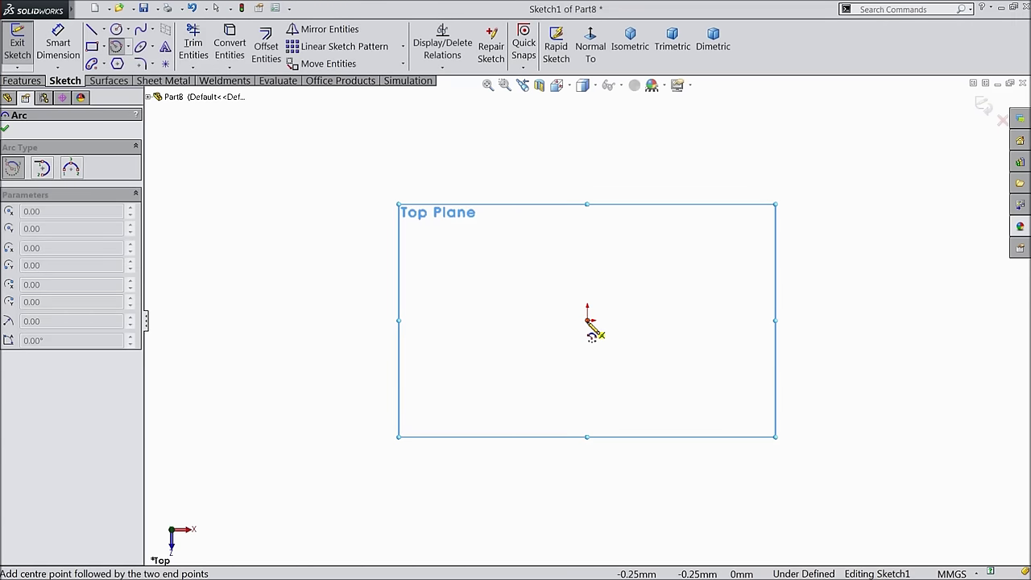
left_click(588, 321)
left_click(519, 167)
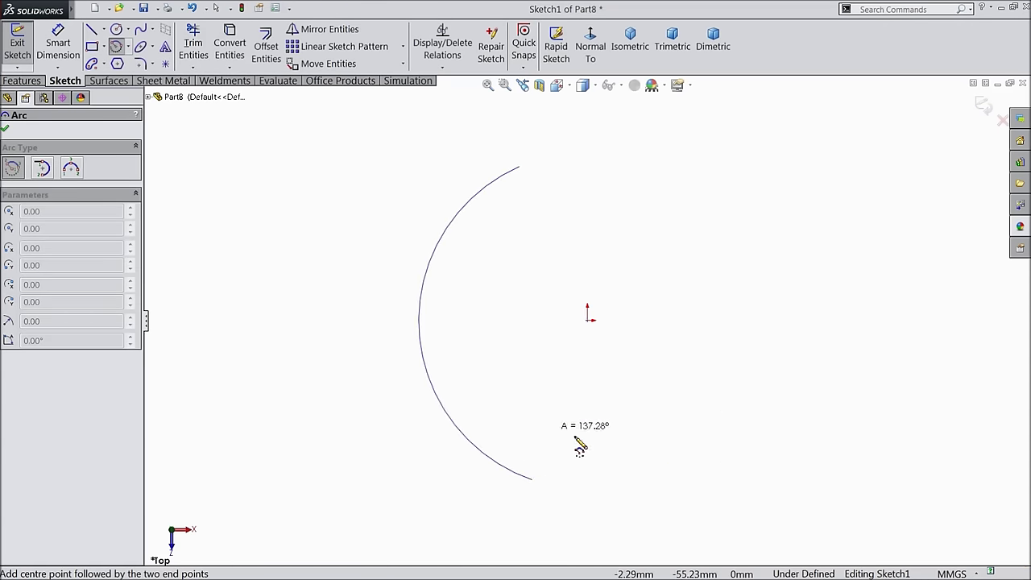
left_click(684, 182)
right_click(690, 161)
left_click(709, 134)
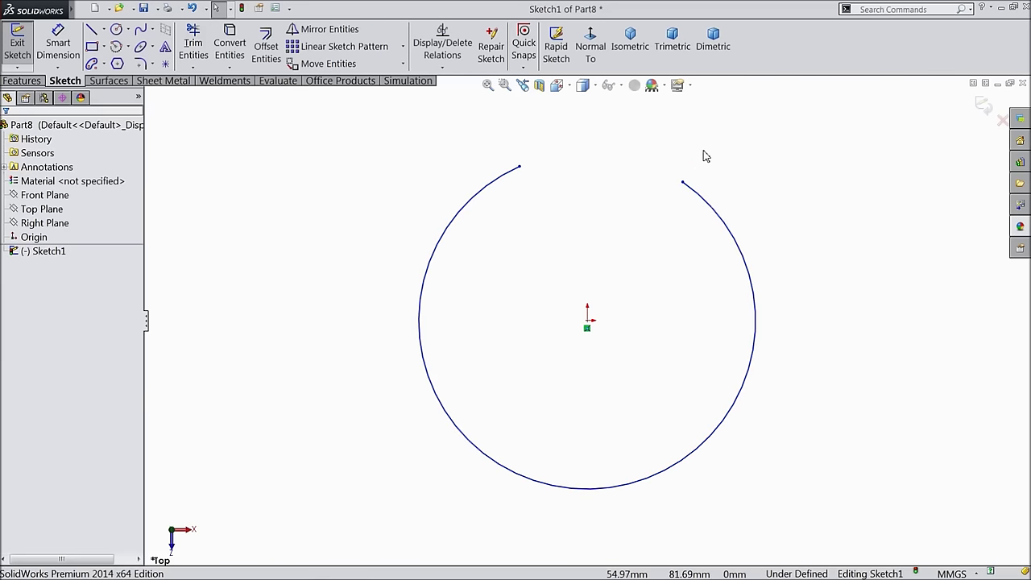
Step: Sketch a larger concentric Centerpoint Arc of about 114 mm radius around the first, with its gap on the same side
left_click(126, 48)
left_click(153, 64)
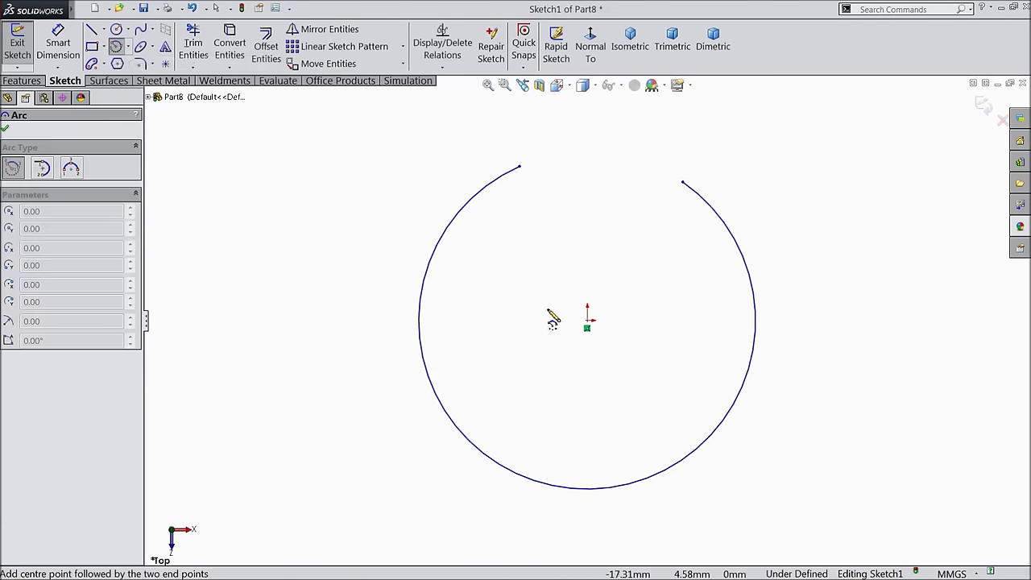
left_click(587, 324)
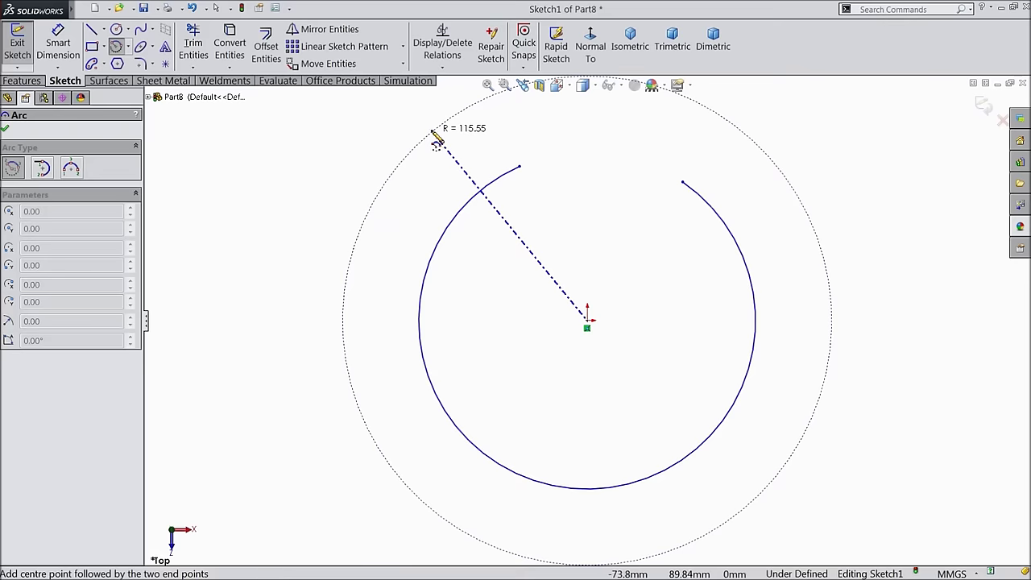
left_click(474, 110)
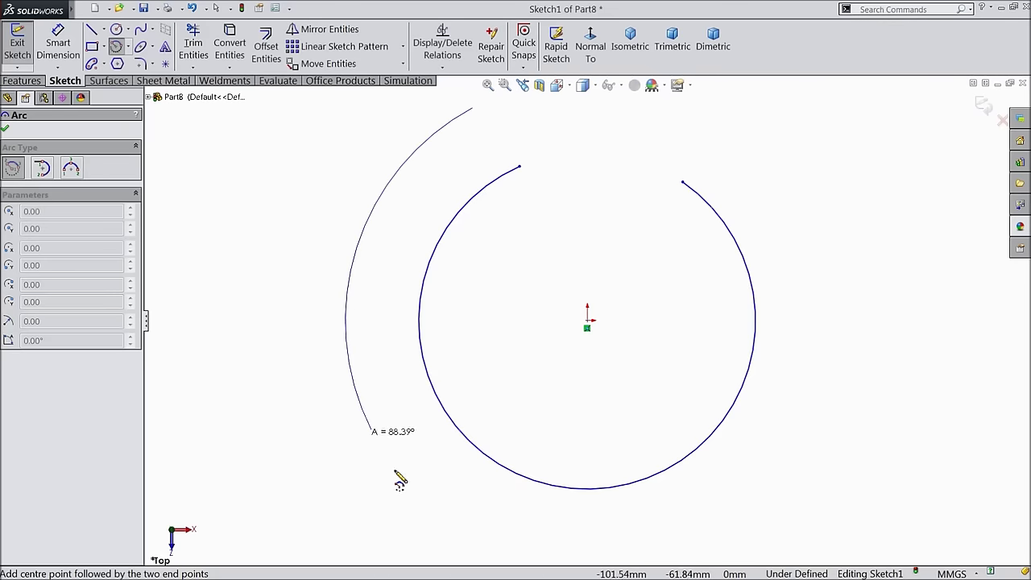
left_click(724, 118)
right_click(745, 115)
left_click(770, 126)
Step: Add a Horizontal relation between the inner arc's two endpoints and another between the outer arc's two endpoints
scroll(673, 213, "up", 1)
scroll(672, 202, "down", 1)
left_click(662, 215)
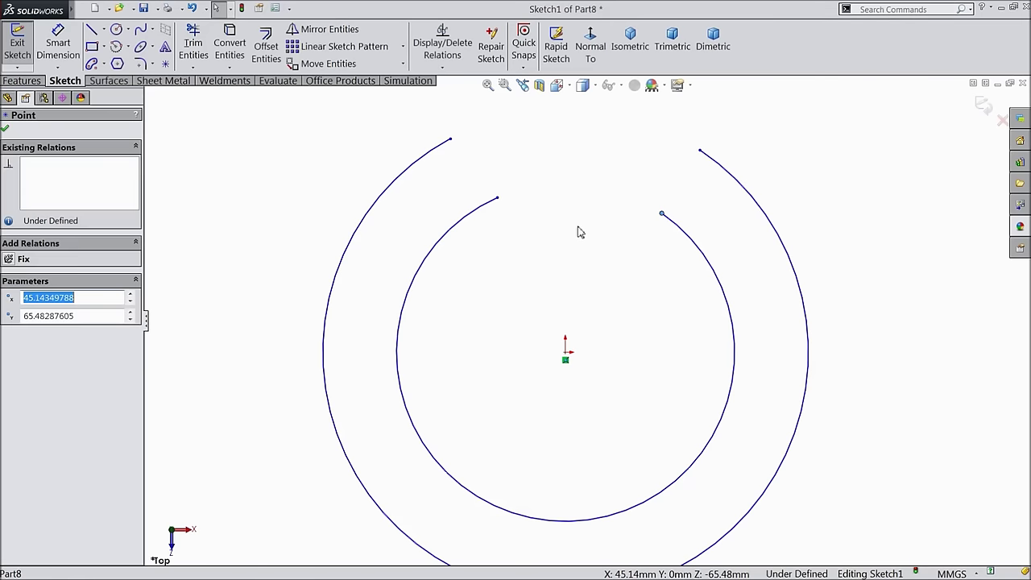
left_click(498, 199, "ctrl")
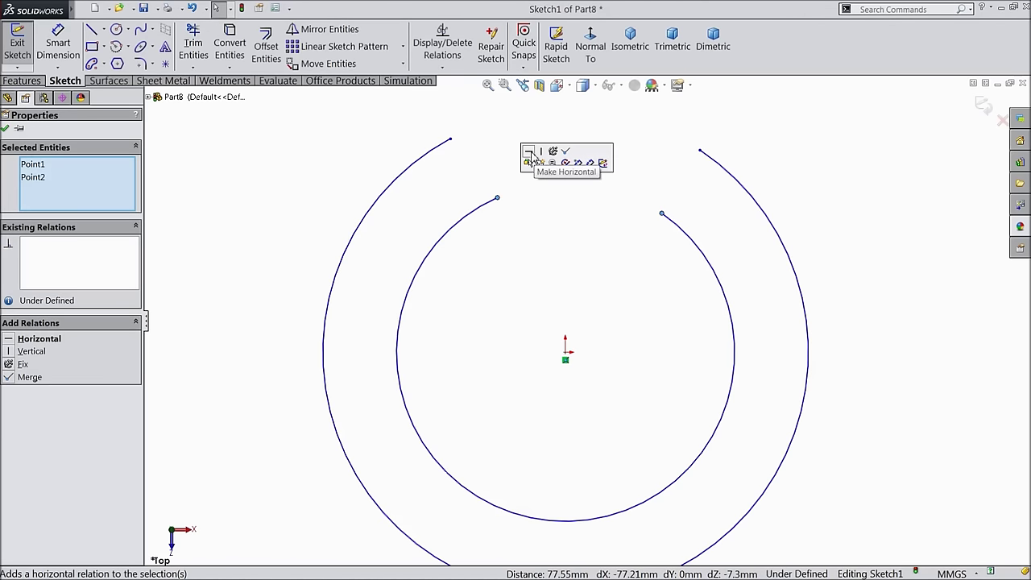
left_click(532, 158)
left_click(700, 153)
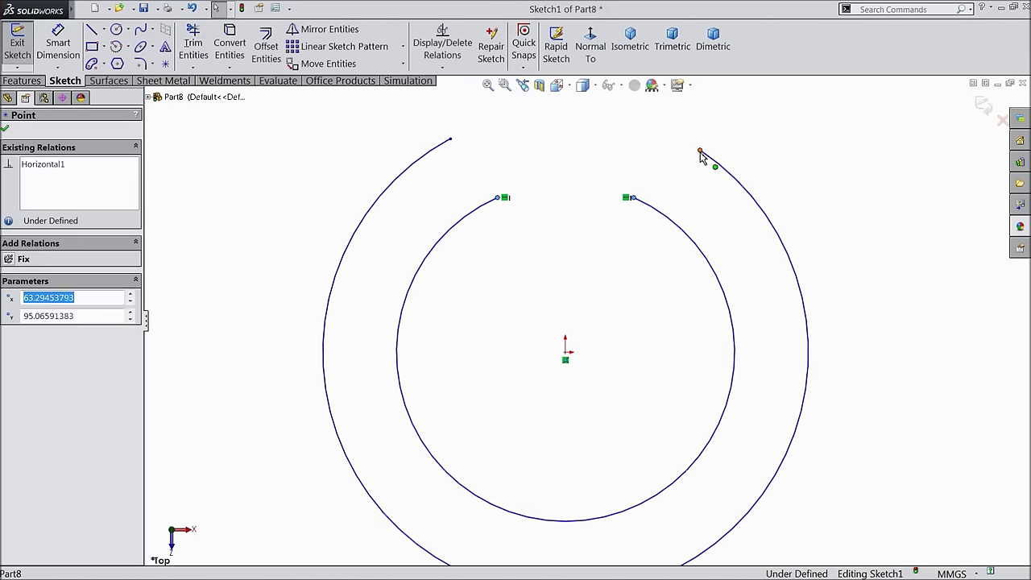
left_click(451, 141, "ctrl")
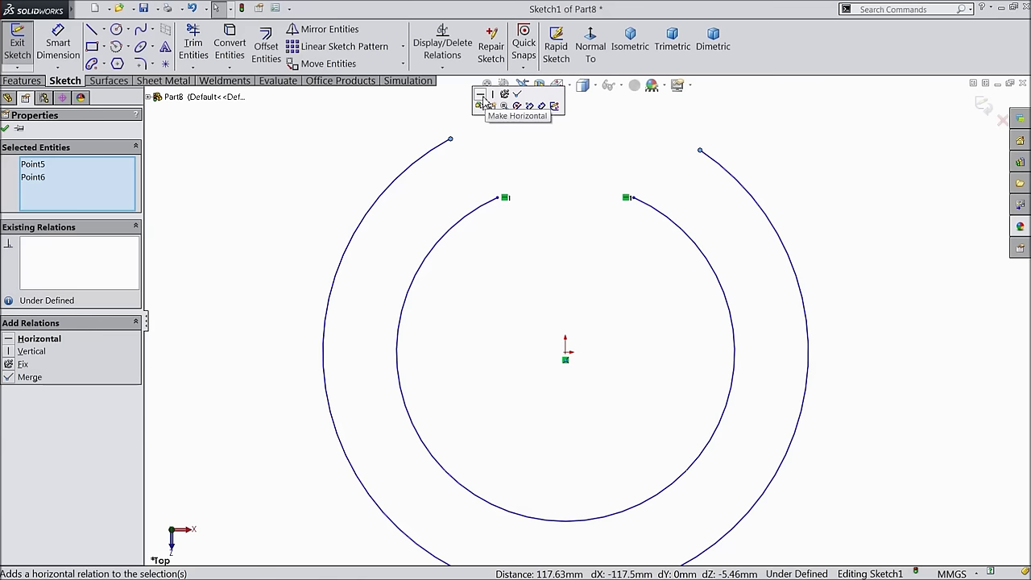
left_click(484, 101)
Step: Close the C-shaped profile with two straight lines joining the outer and inner arc endpoints on each side of the gap
left_click(92, 30)
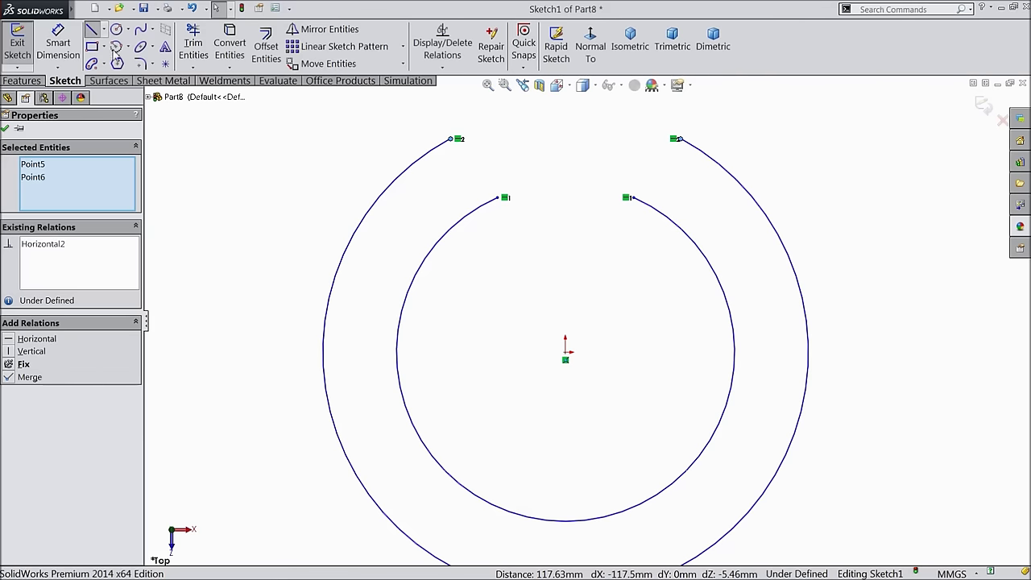
left_click_drag(452, 141, 499, 197)
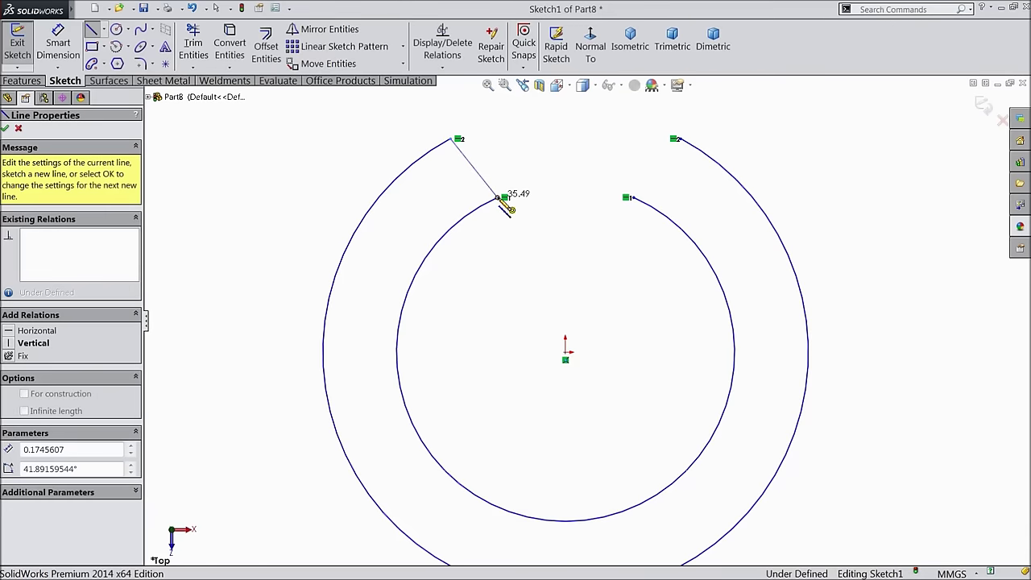
left_click_drag(677, 140, 634, 198)
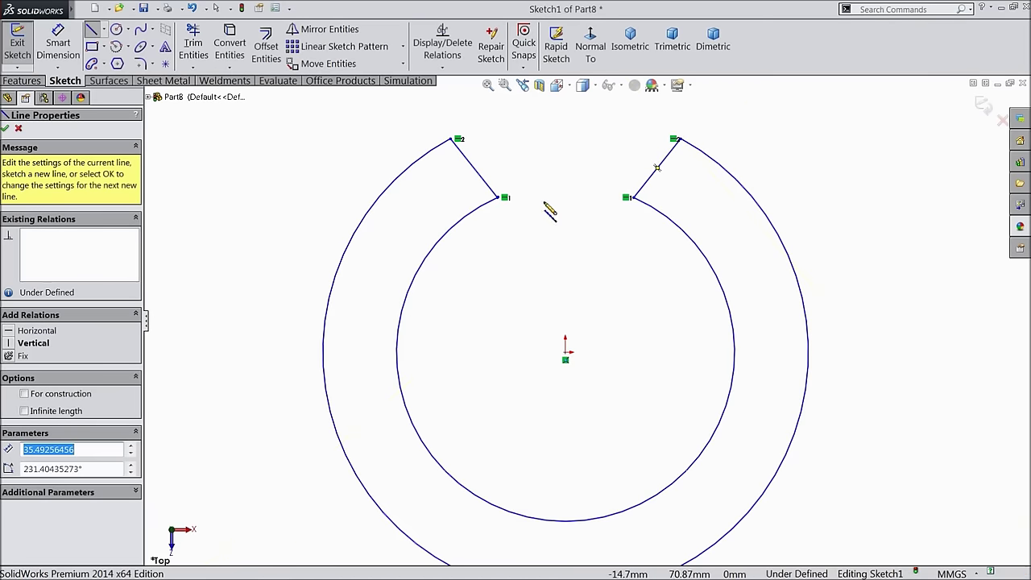
right_click(318, 139)
left_click(326, 147)
Step: Dimension the outer arc with a radius of 2.5 mm
scroll(503, 261, "up", 2)
scroll(574, 348, "down", 2)
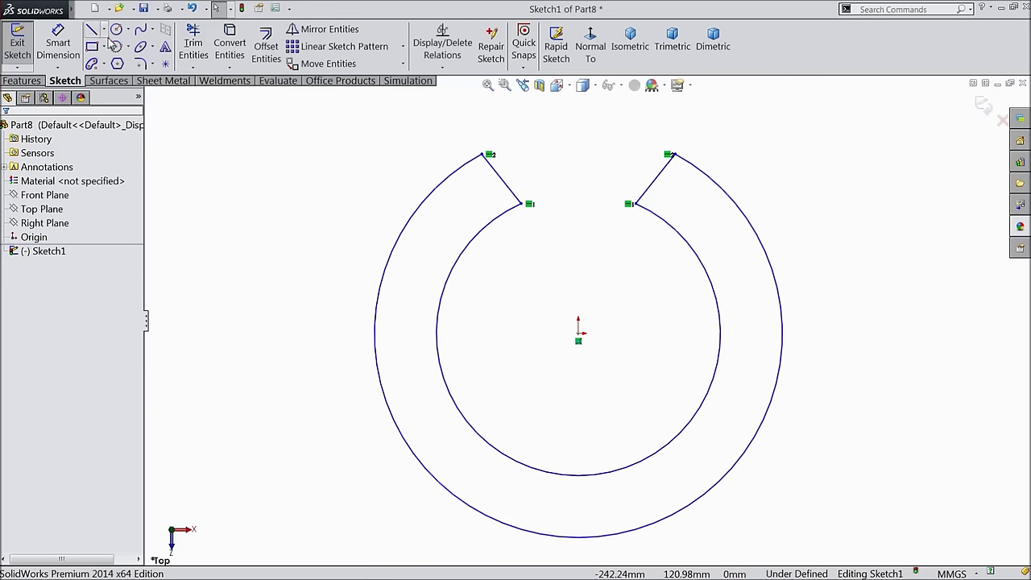
left_click(58, 46)
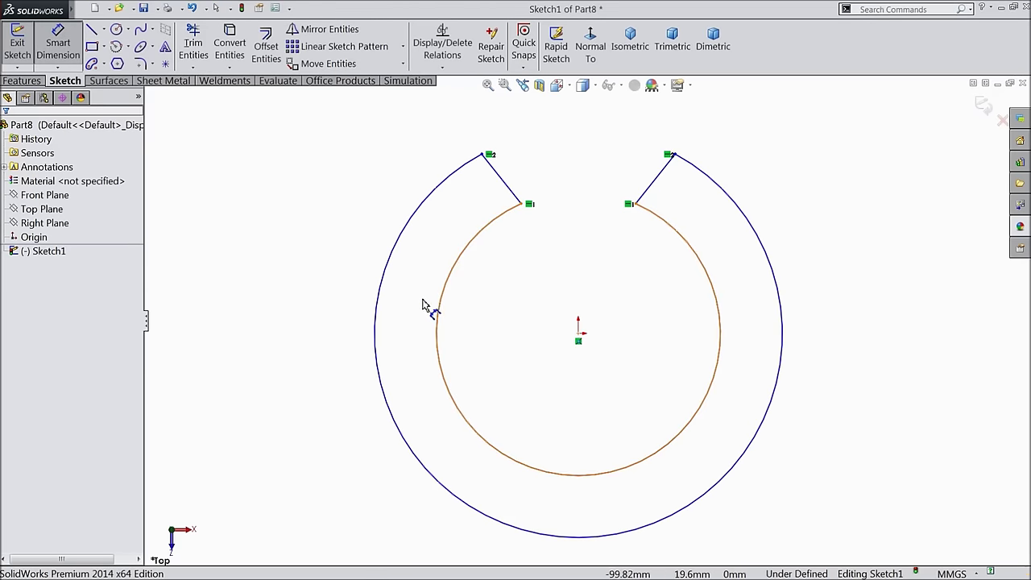
left_click(379, 304)
left_click(318, 336)
type("1")
key("BackSpace")
type("2")
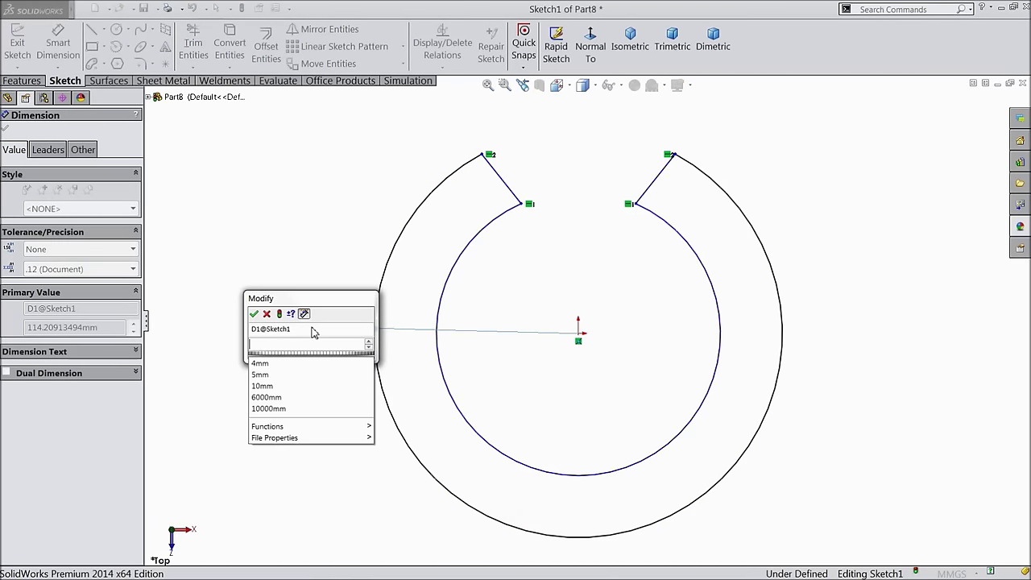
type(".5")
key("Return")
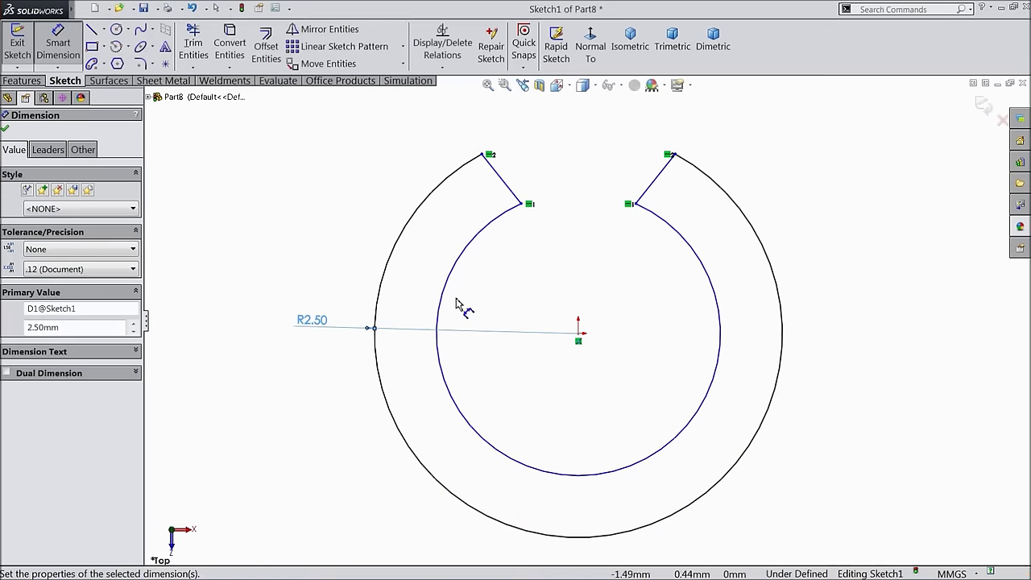
Step: Dimension the inner arc with a radius of 1.5 mm
left_click(725, 318)
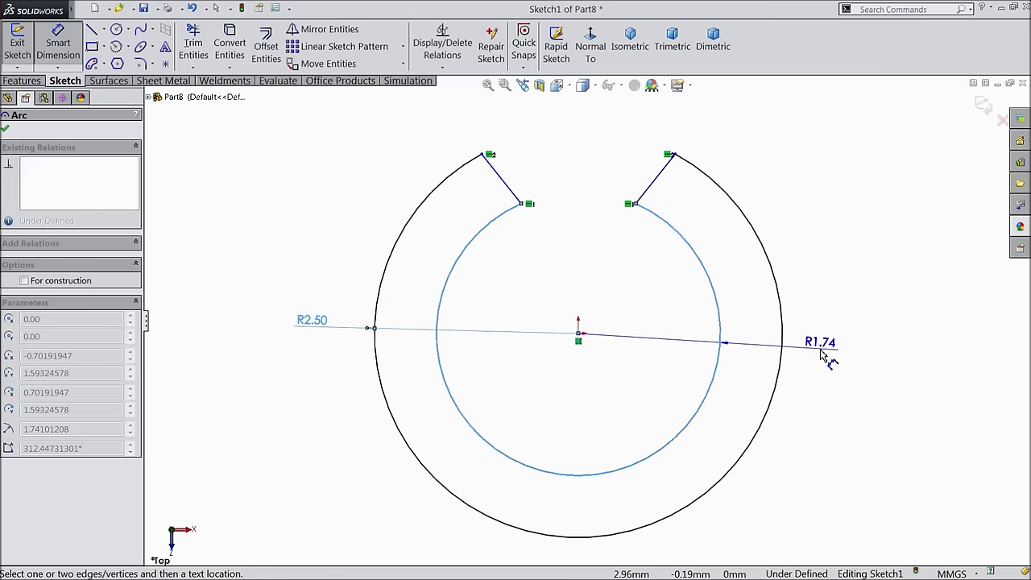
left_click(821, 354)
type("1.5")
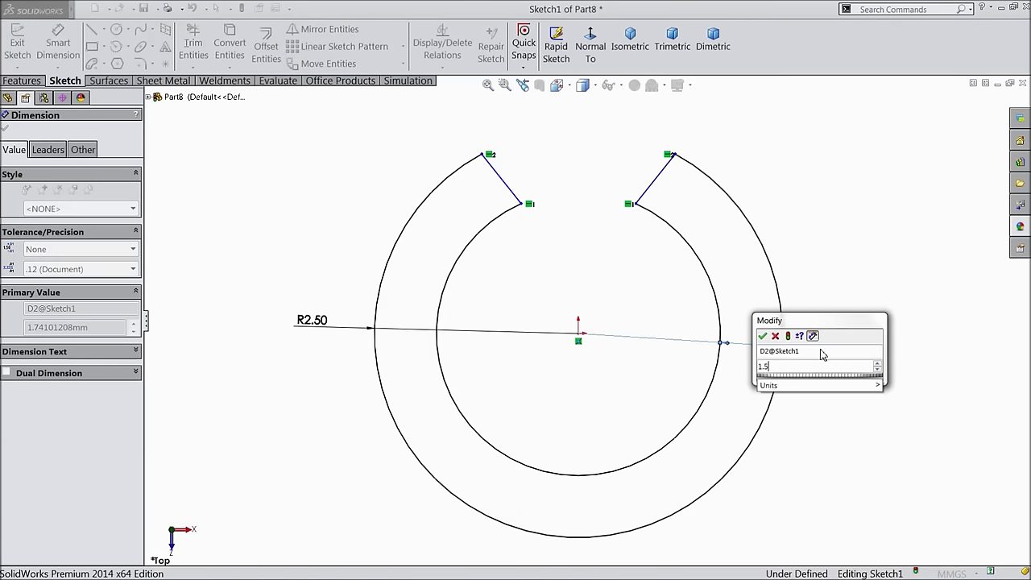
key("Return")
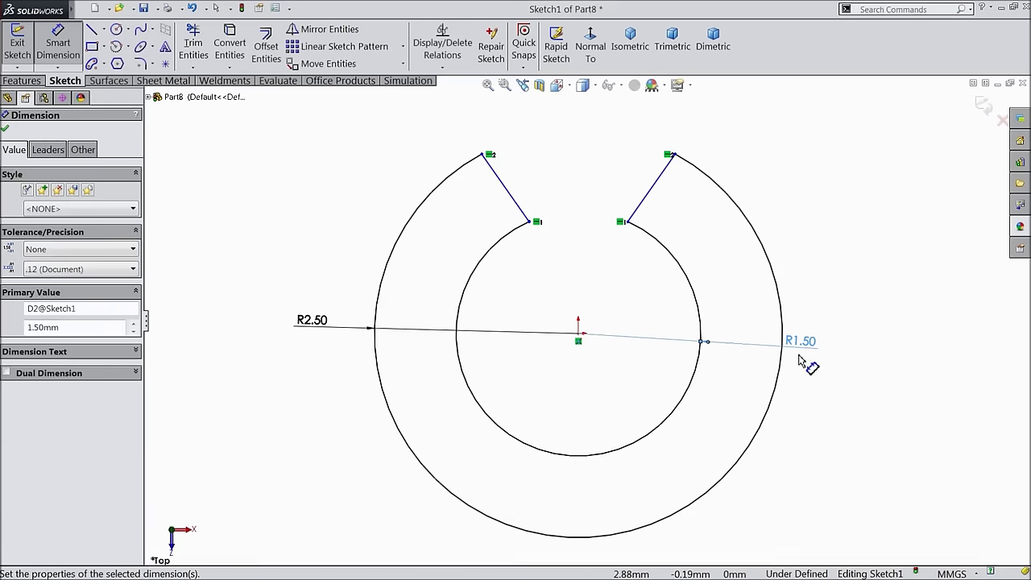
left_click(6, 129)
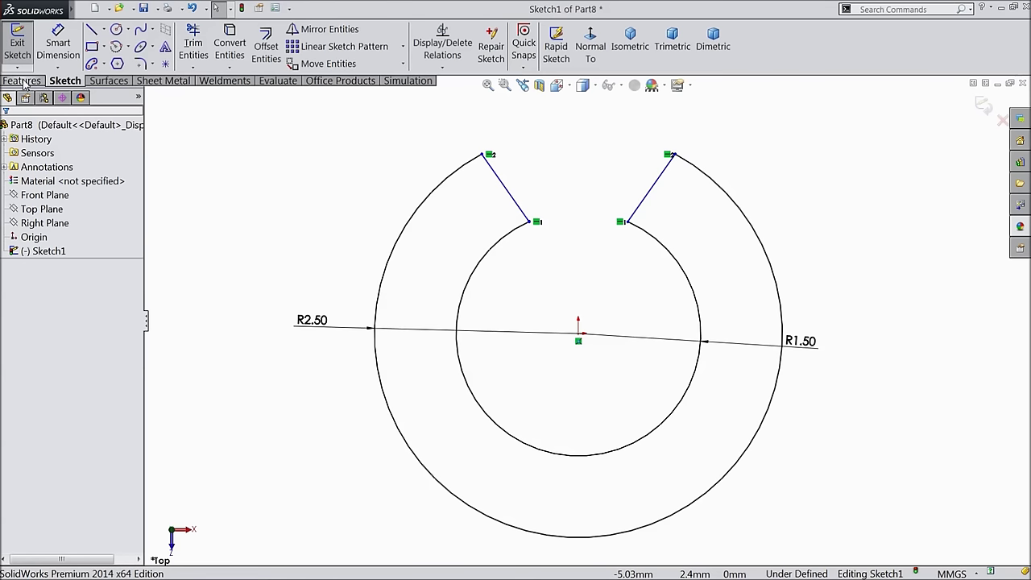
Step: Round the four corners at the profile's gap with 0.1 mm sketch fillets
left_click(143, 64)
type("0.1")
scroll(449, 245, "down", 3)
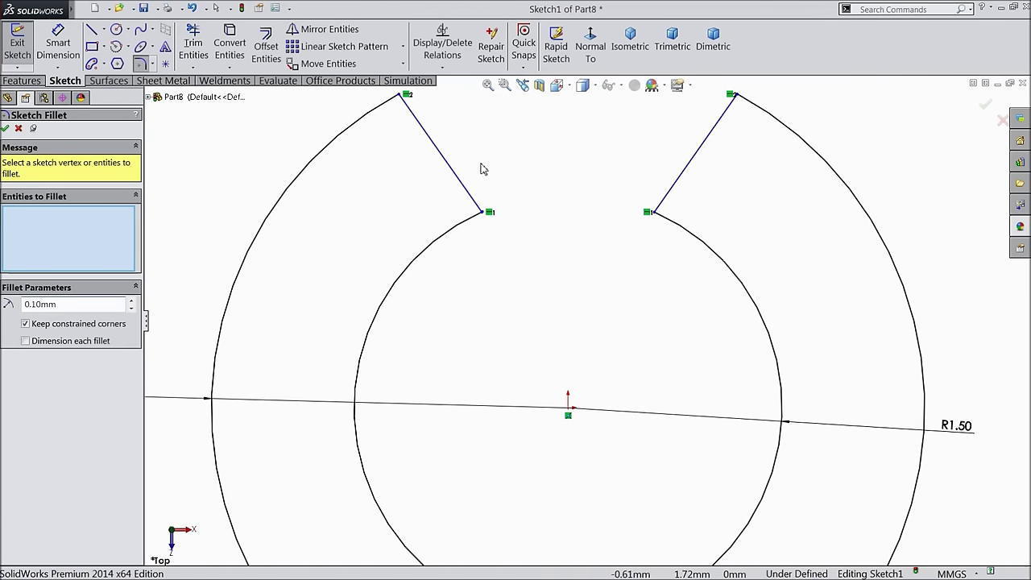
left_click(407, 114)
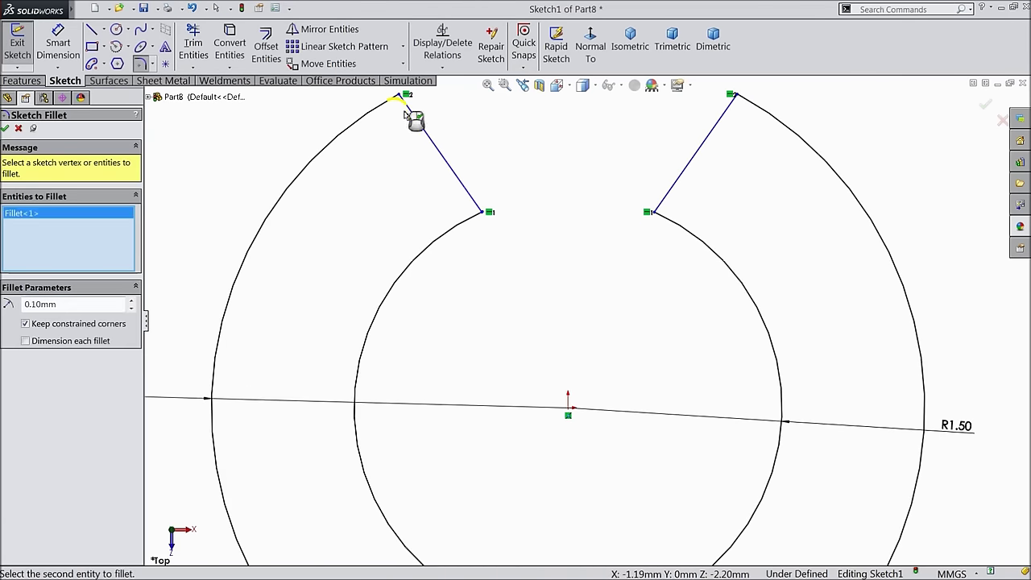
left_click(484, 216)
left_click(655, 216)
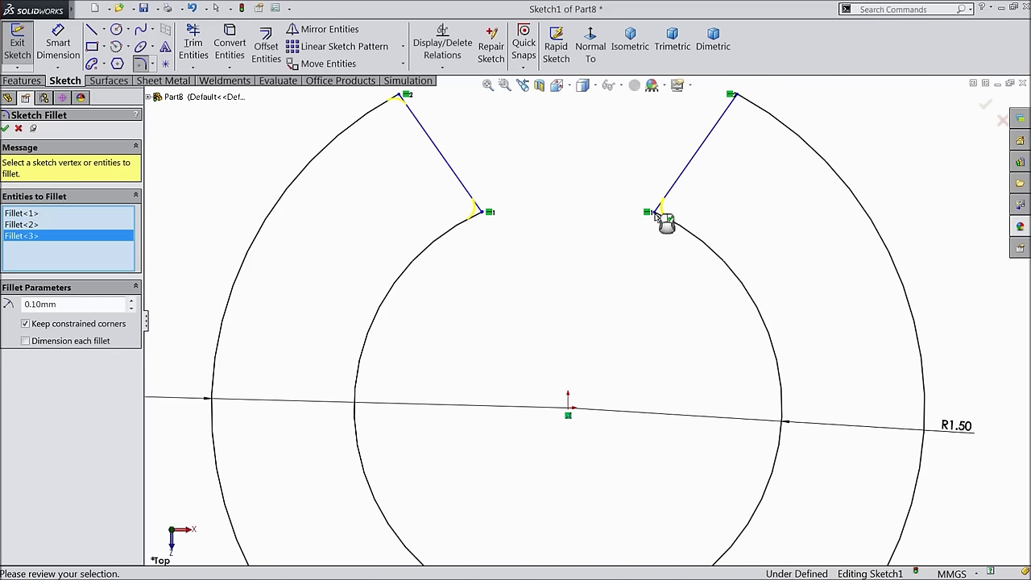
left_click(737, 98)
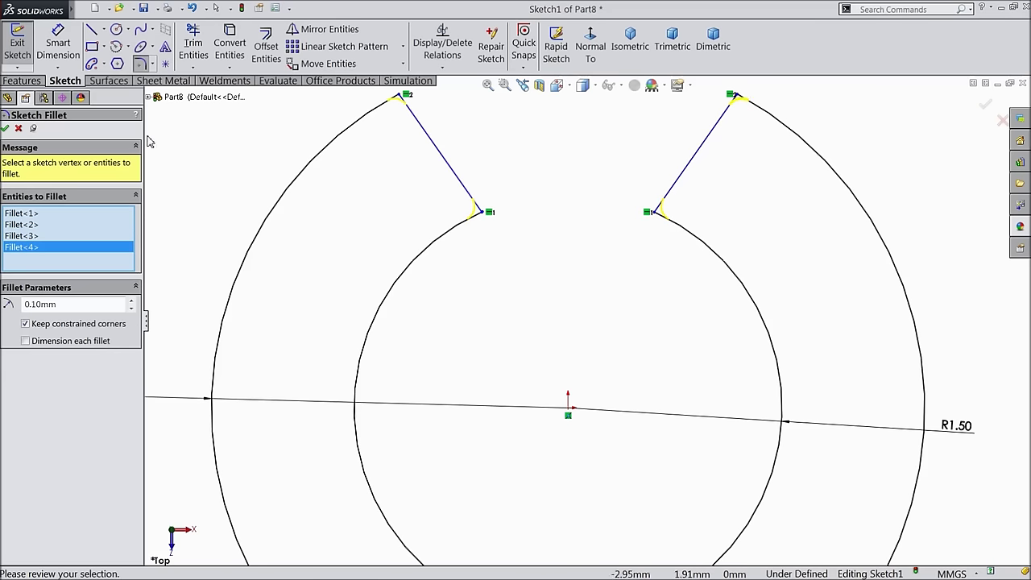
left_click(6, 129)
left_click(6, 129)
Step: Extrude the closed C-shaped region of the sketch to a blind depth of 0.2 mm
left_click(22, 80)
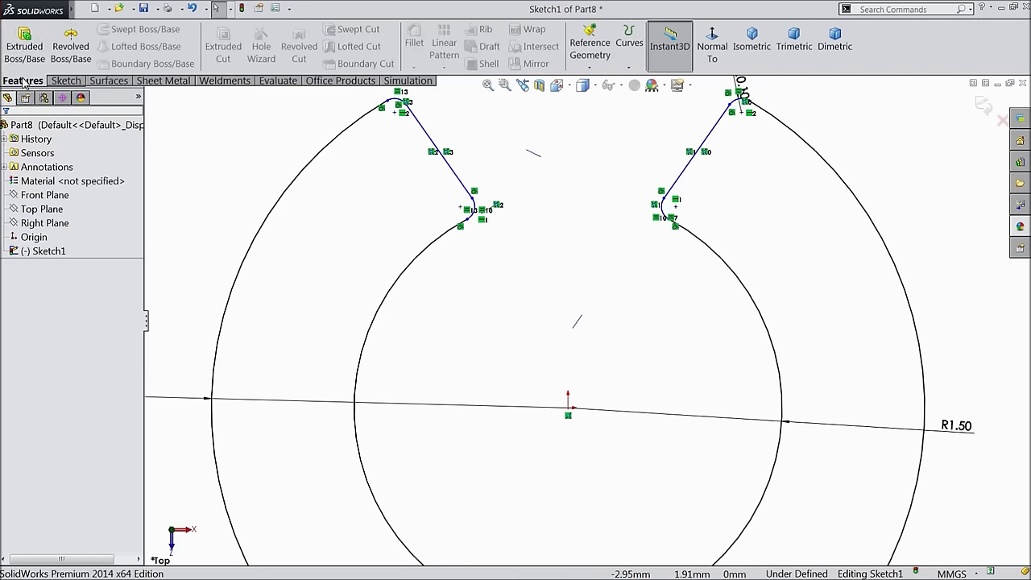
left_click(25, 50)
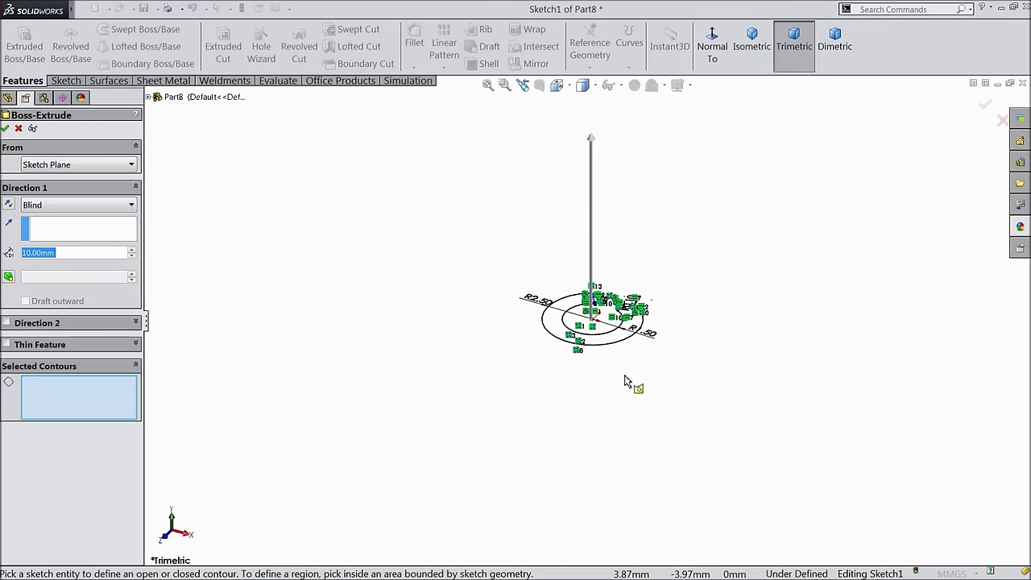
left_click(554, 342)
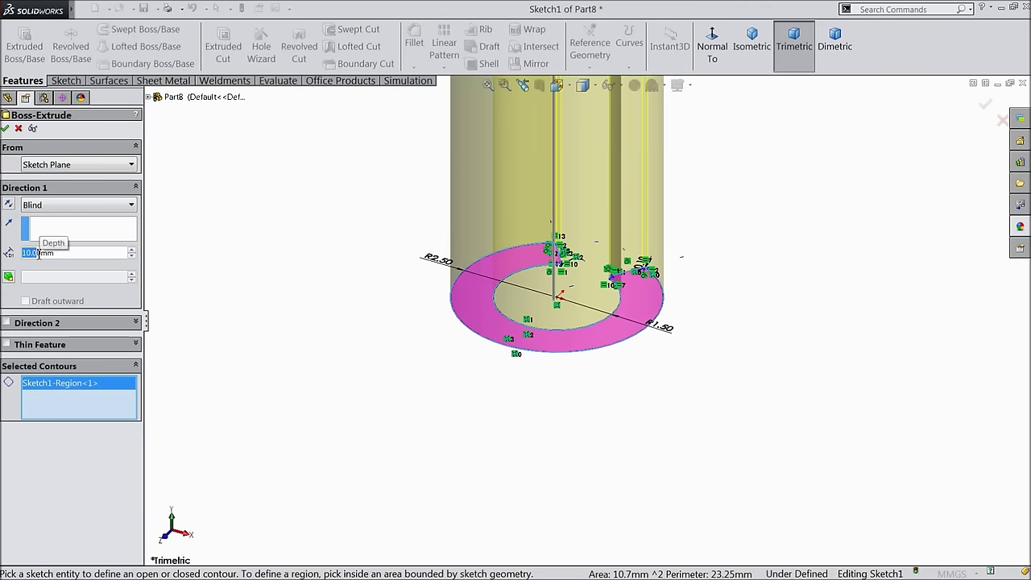
type("0.2")
key("Return")
key("f")
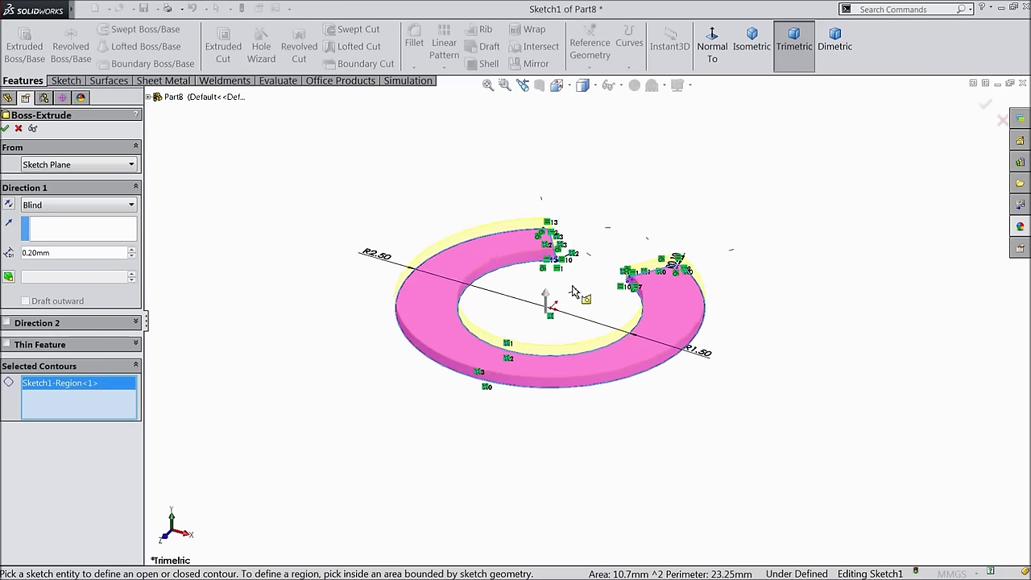
left_click(6, 129)
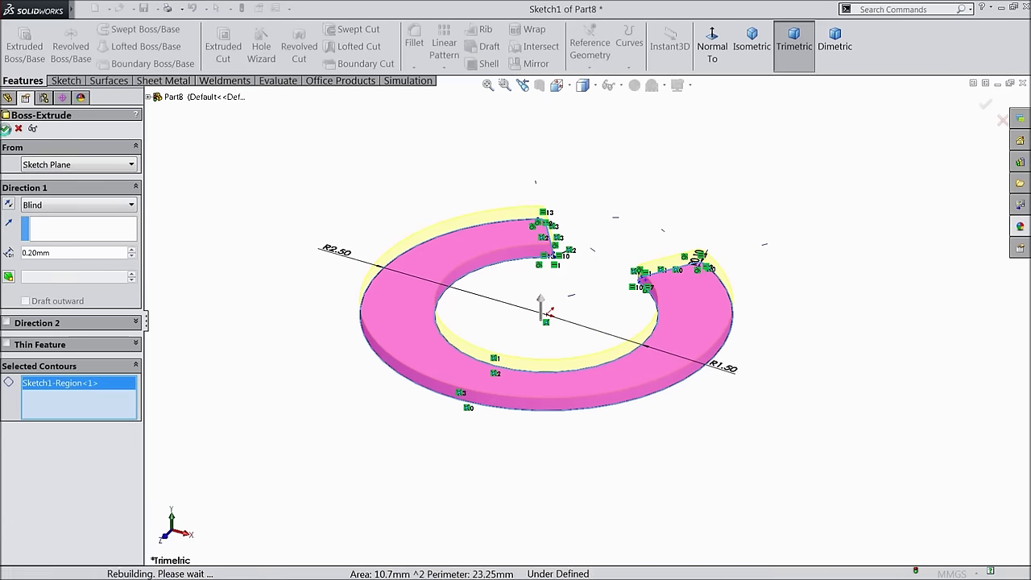
left_click(784, 248)
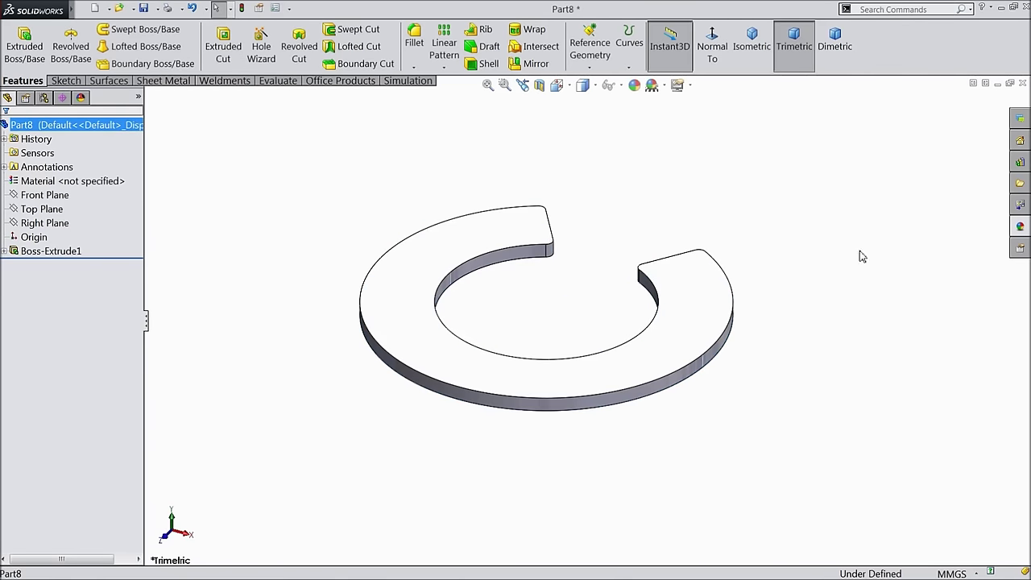
Step: Color the whole C-shaped ring part dark gray with RGB 64, 64, 64
left_click(1020, 232)
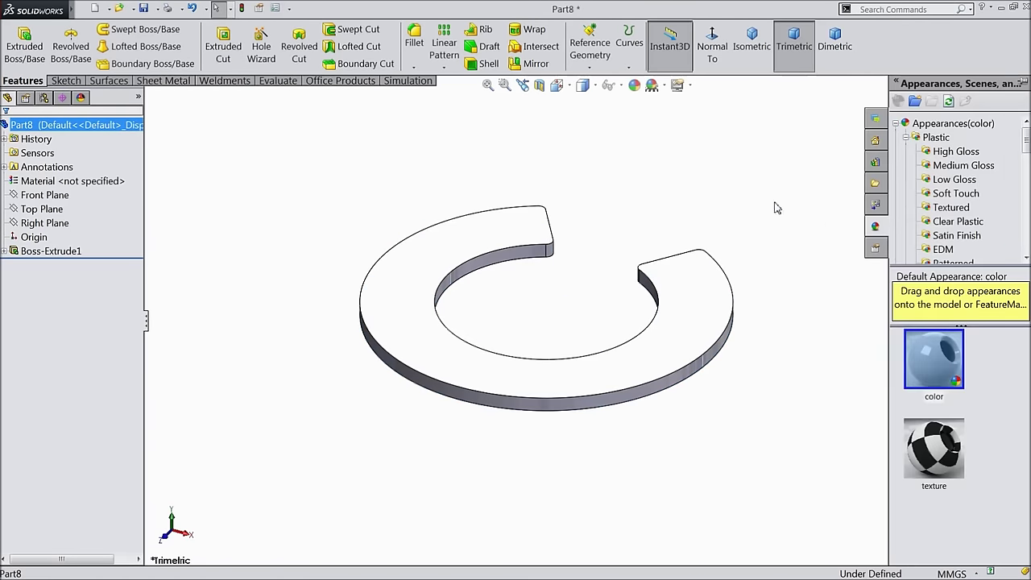
left_click(634, 85)
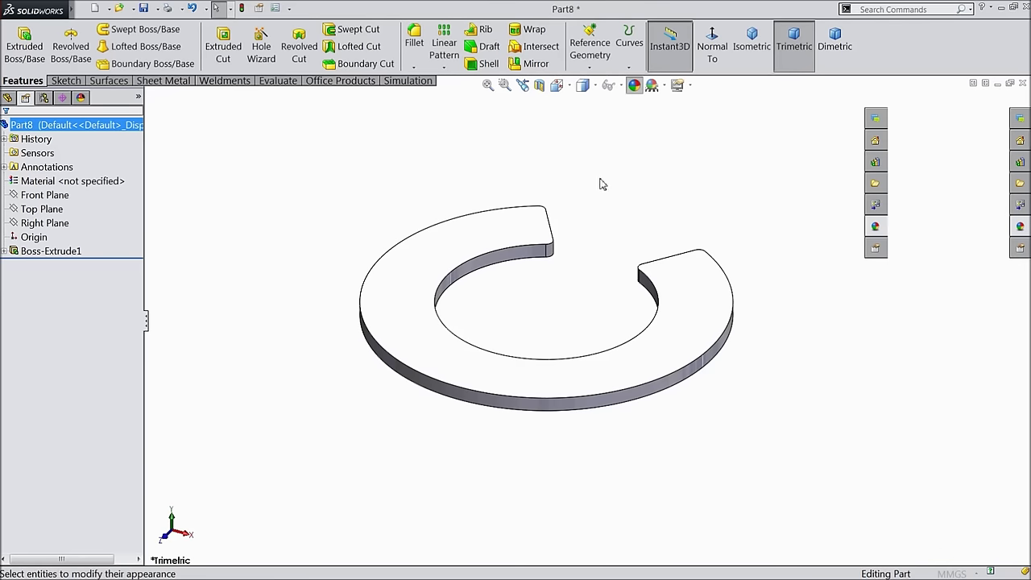
left_click(99, 403)
mouse_move(295, 329)
middle_mouse_down()
mouse_move(315, 111)
mouse_move(344, 275)
mouse_move(384, 403)
mouse_move(315, 290)
middle_mouse_up()
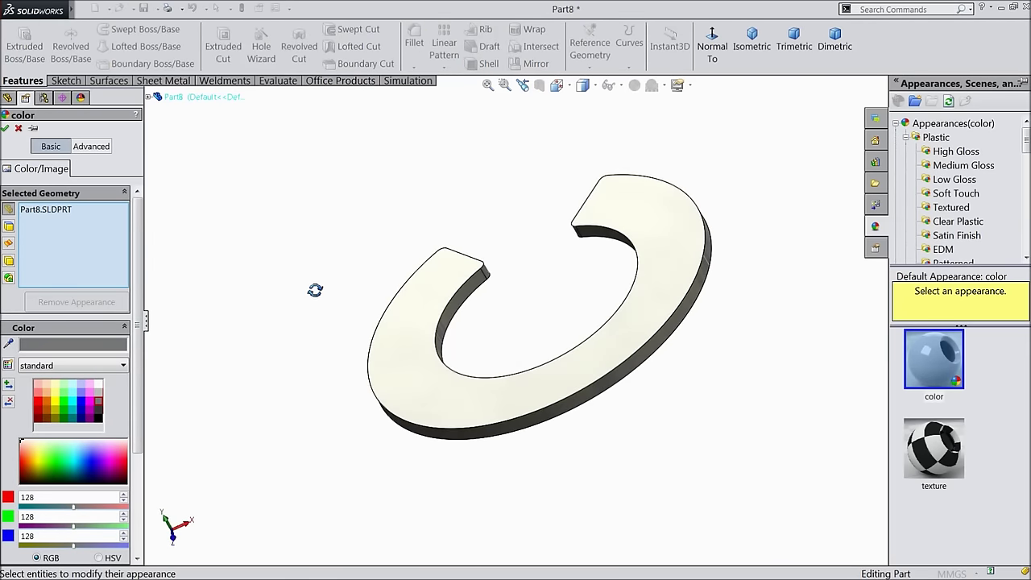
left_click(99, 415)
mouse_move(288, 362)
middle_mouse_down()
mouse_move(288, 345)
mouse_move(292, 376)
middle_mouse_up()
left_click(5, 128)
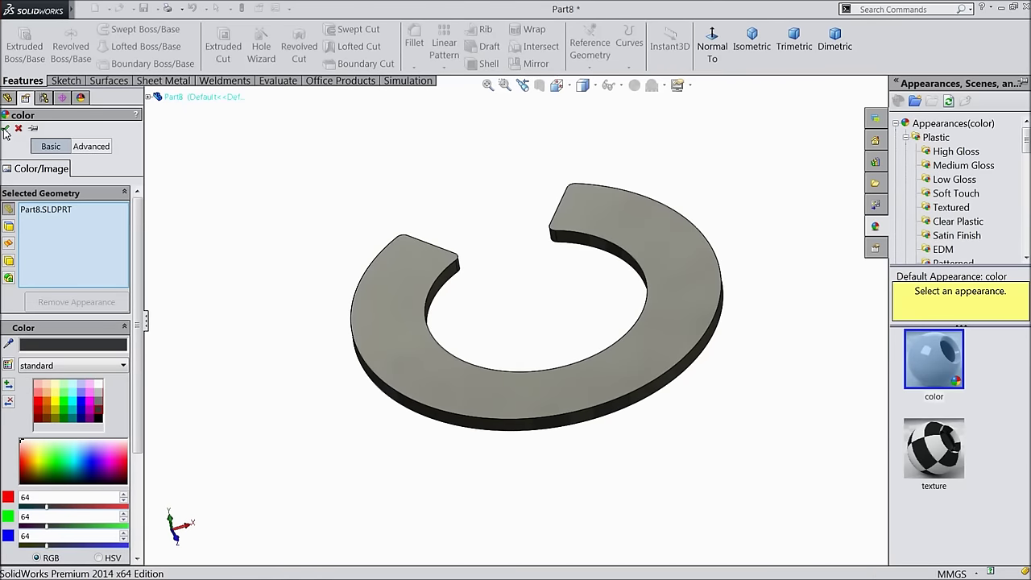
middle_click_drag(243, 228, 253, 257)
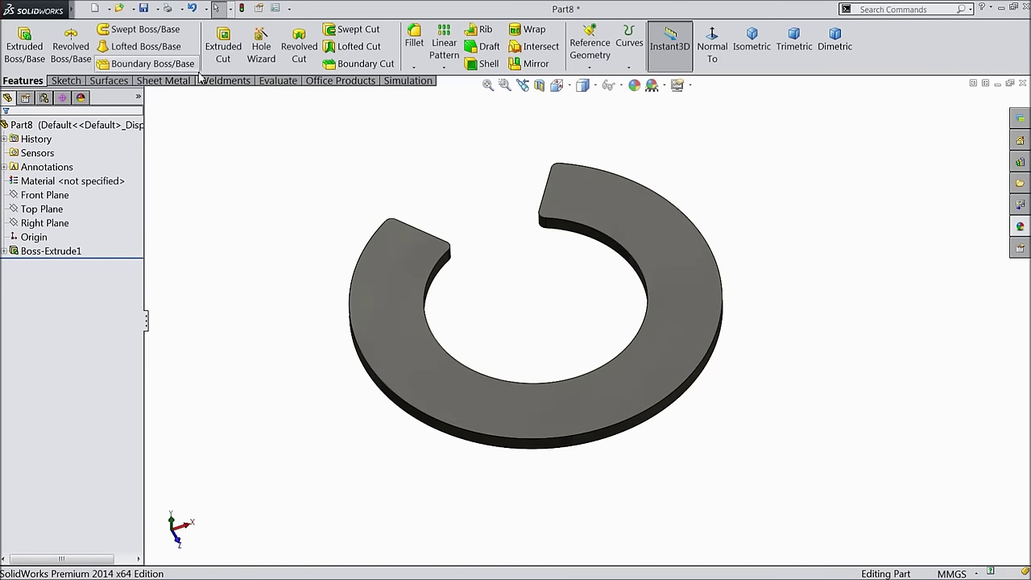
Step: Save the ring part as 6.Circlip in the DC Motor(Brushless) folder
left_click(146, 11)
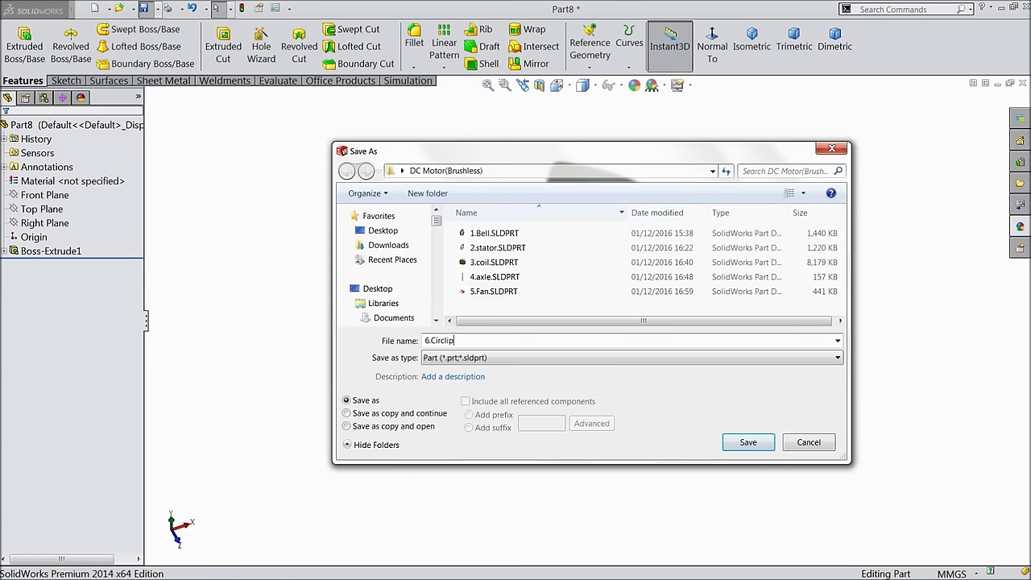
left_click(748, 442)
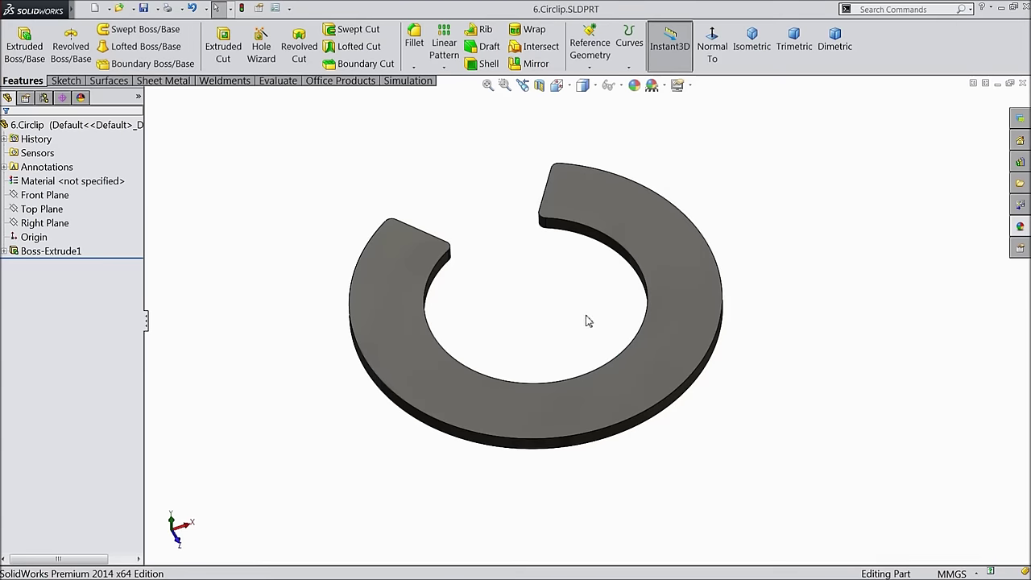
key("f")
middle_click_drag(532, 306, 532, 276)
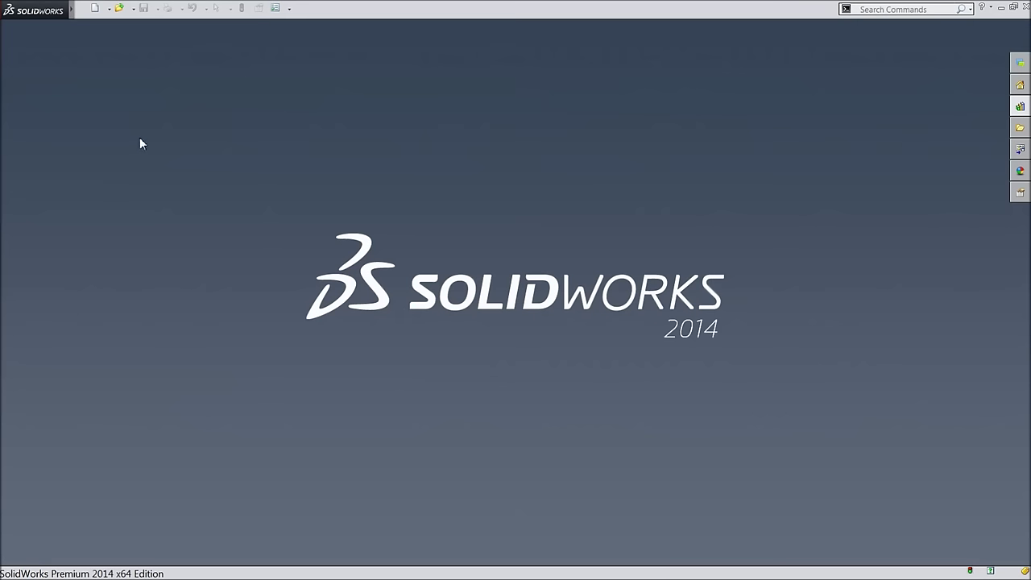
Step: Create a new assembly document and widen the property pane
left_click(95, 13)
left_click(227, 296)
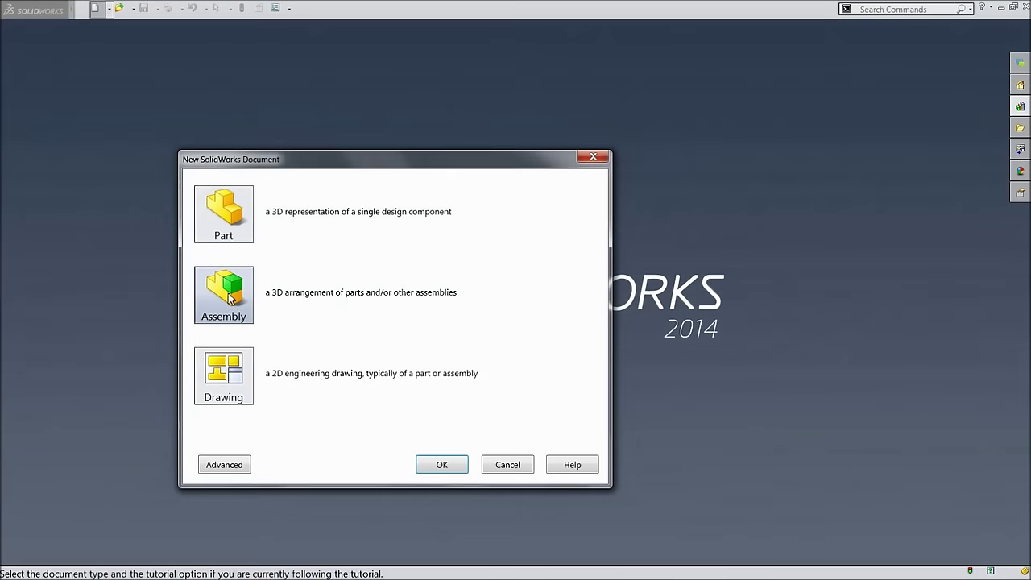
left_click(442, 465)
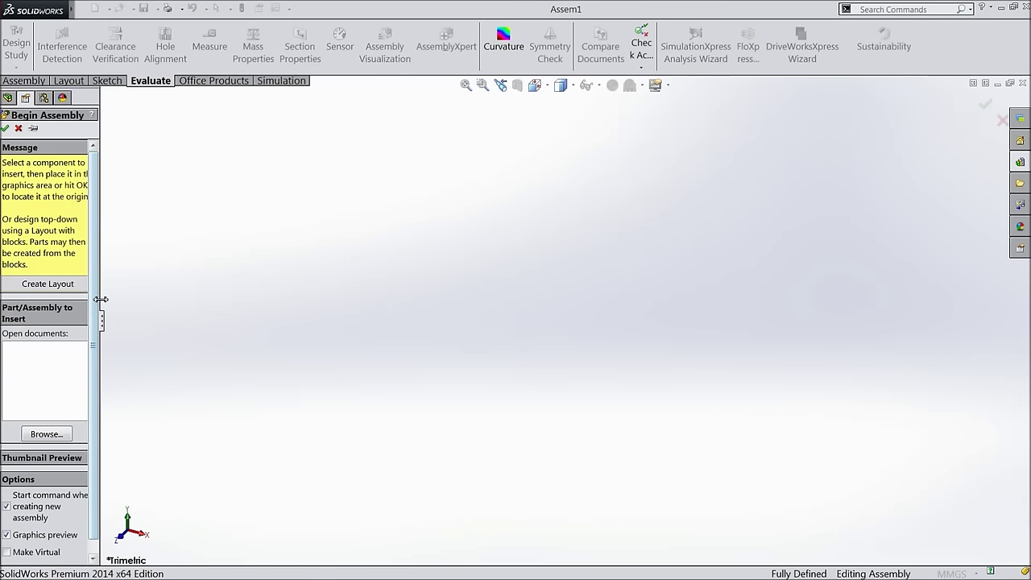
left_click_drag(101, 299, 145, 299)
Step: Show the part files as thumbnails and place 2.stator as the assembly's first component
left_click(68, 389)
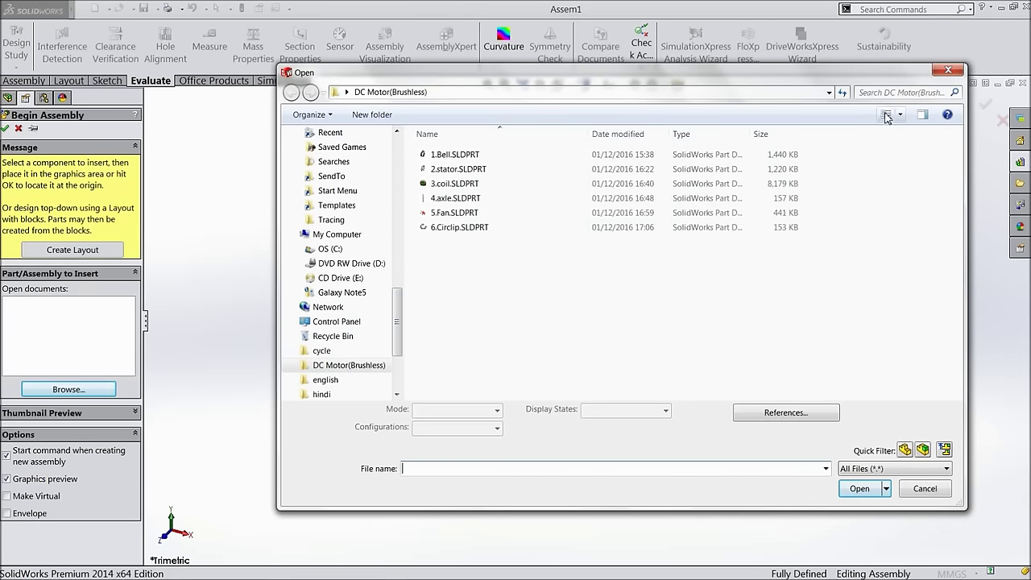
left_click(902, 115)
left_click(944, 39)
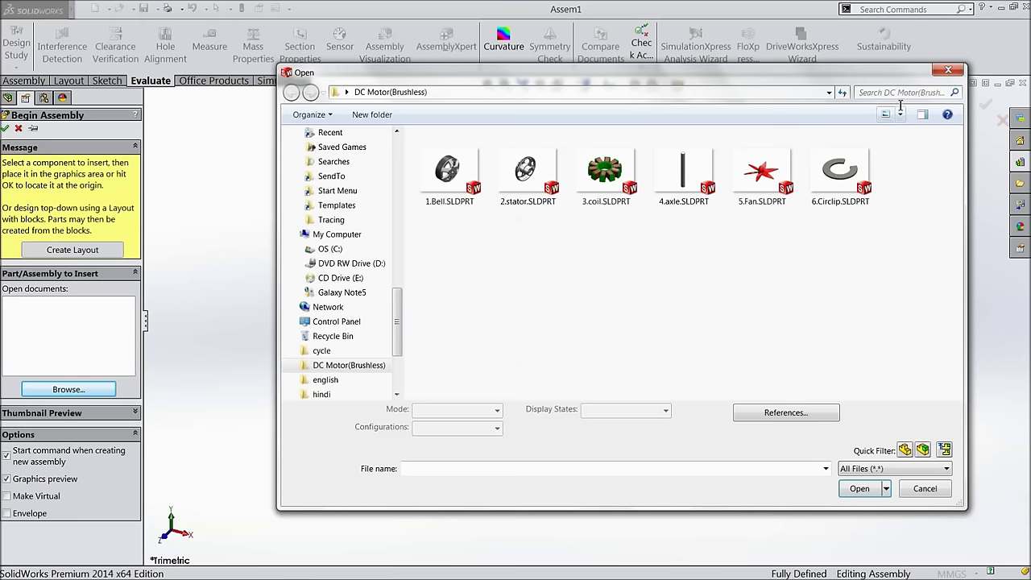
left_click(512, 194)
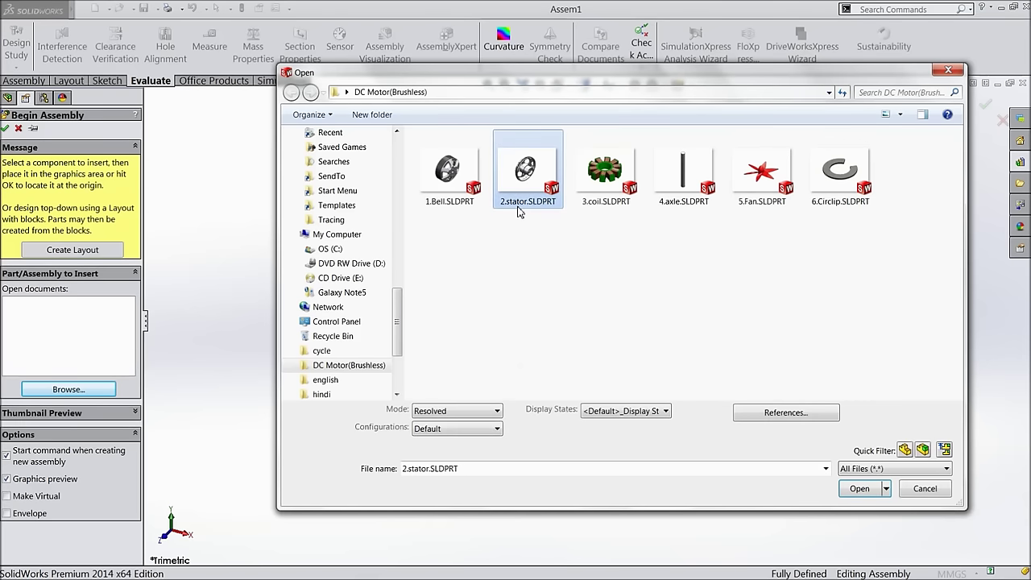
left_click(860, 489)
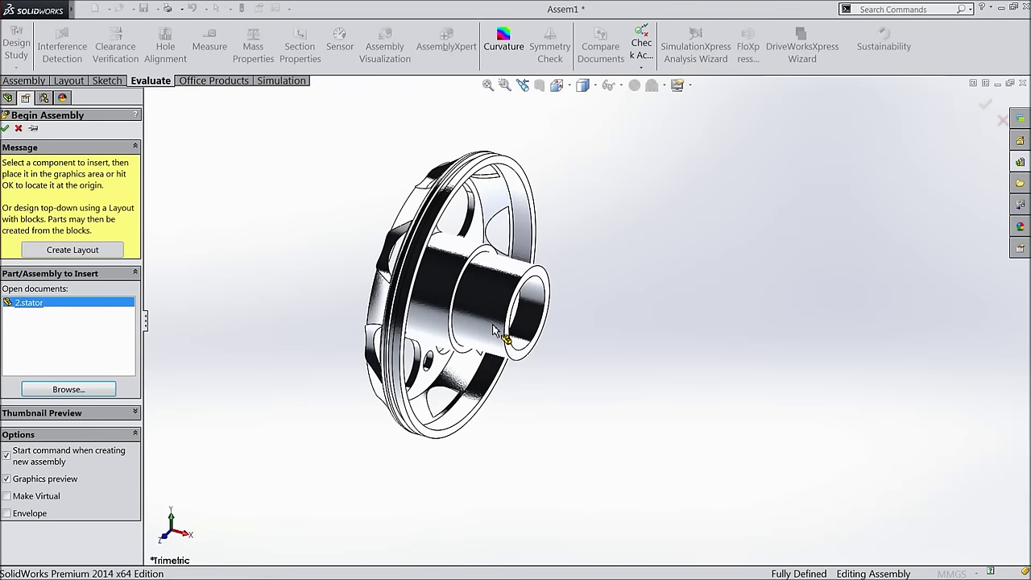
left_click(494, 331)
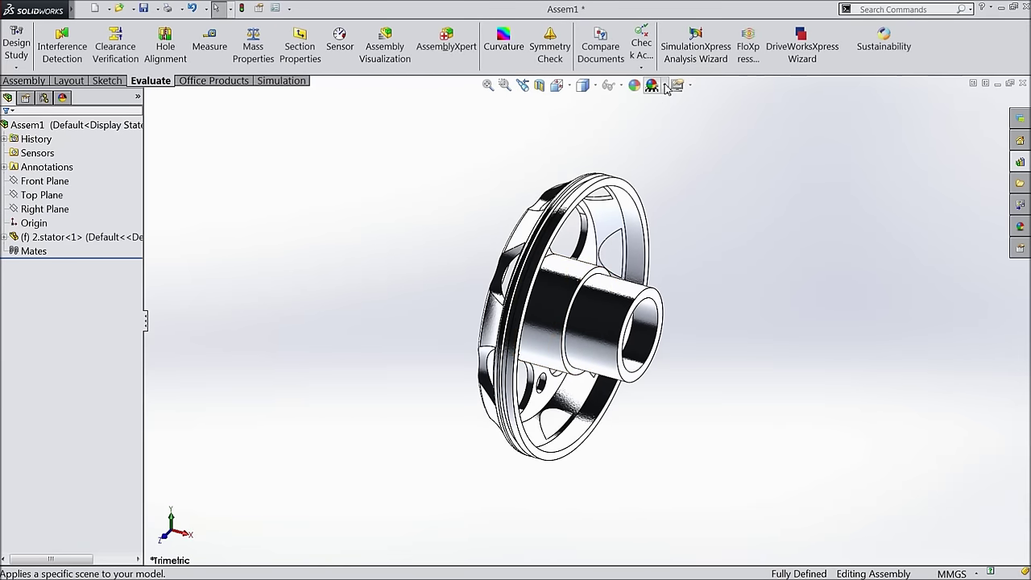
Step: Change the assembly's scene to a plain white background
left_click(665, 85)
left_click(697, 83)
middle_click_drag(753, 300, 651, 352)
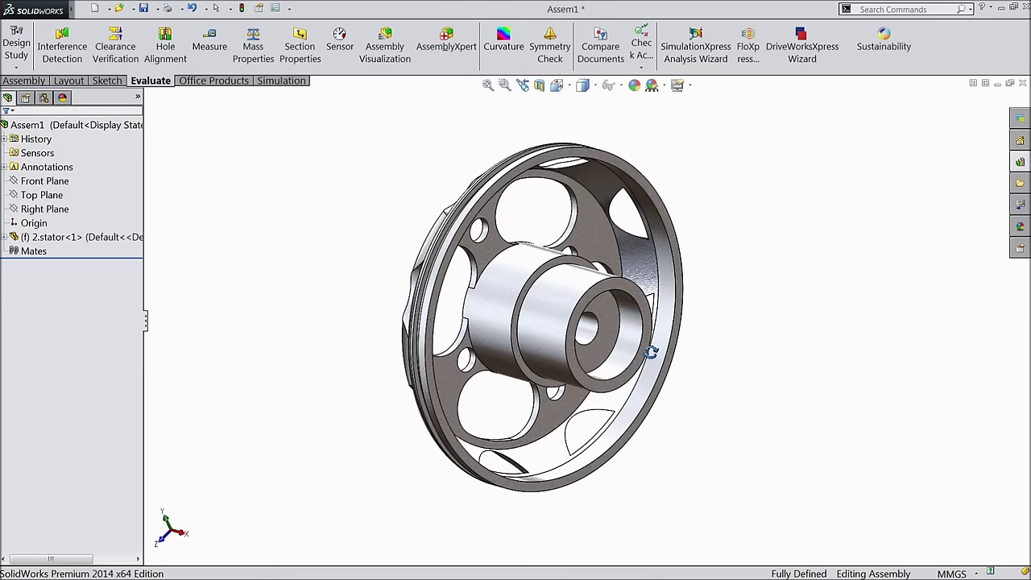
scroll(651, 352, "down", 3)
scroll(644, 352, "up", 2)
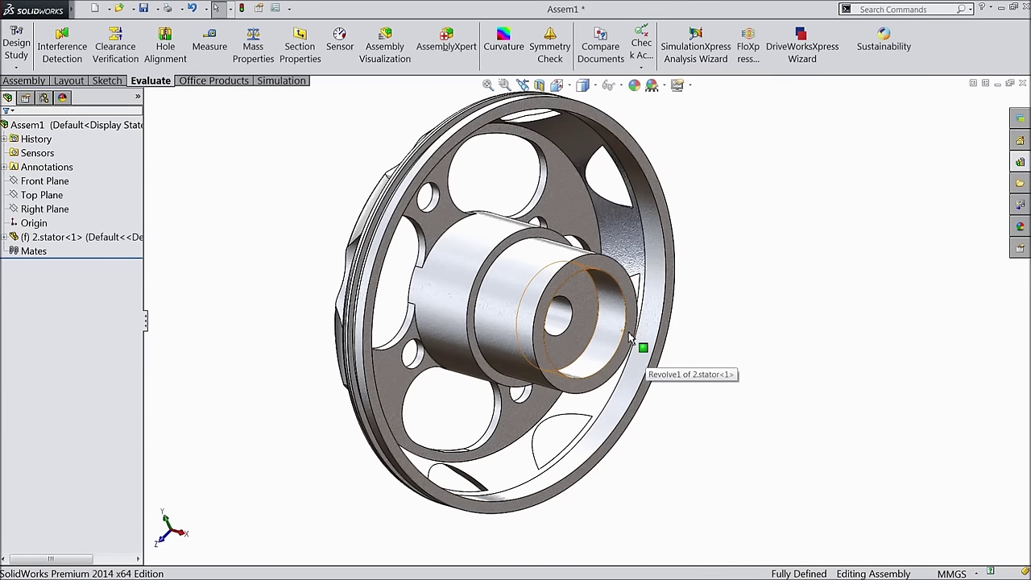
mouse_move(631, 349)
middle_mouse_down()
mouse_move(718, 375)
mouse_move(636, 331)
middle_mouse_up()
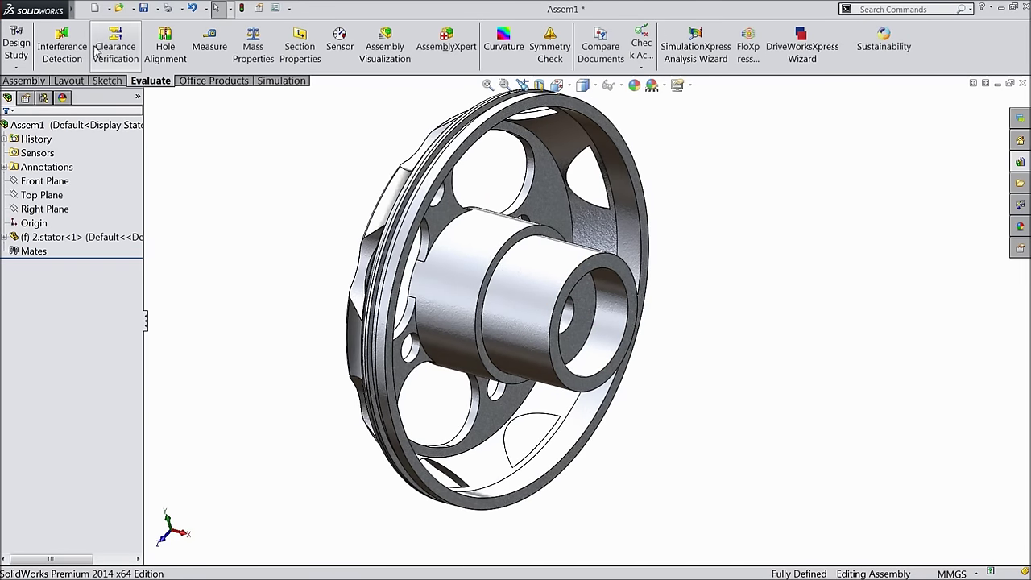
Step: Insert the 3.coil part into the assembly beside the stator's hub
left_click(23, 81)
left_click(83, 48)
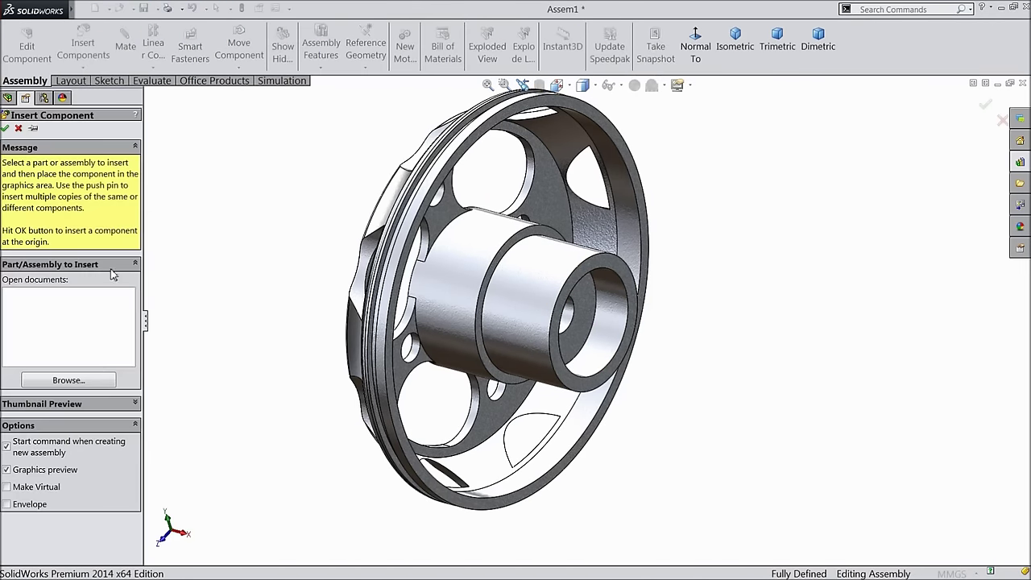
left_click(74, 384)
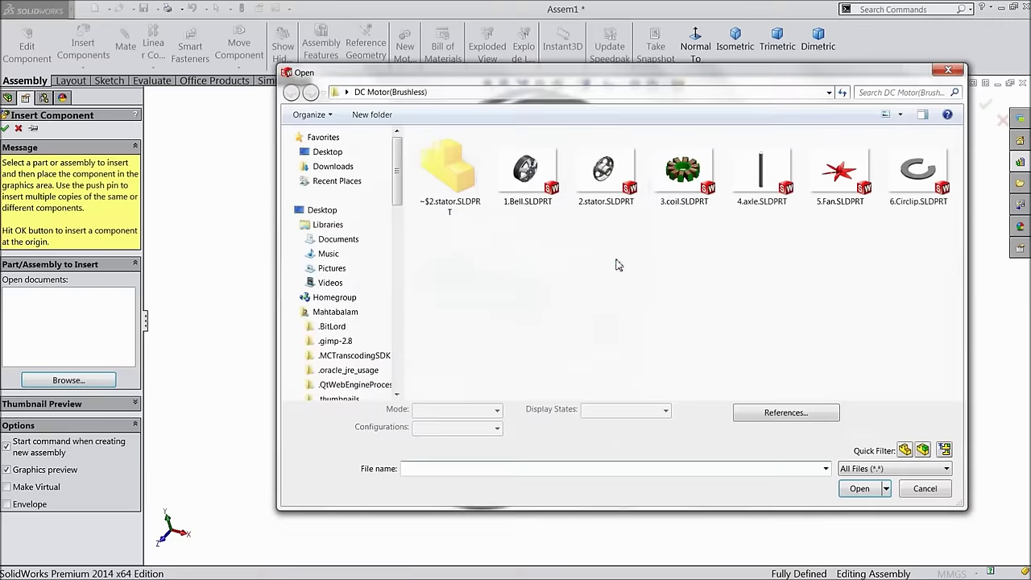
left_click(682, 185)
left_click(861, 489)
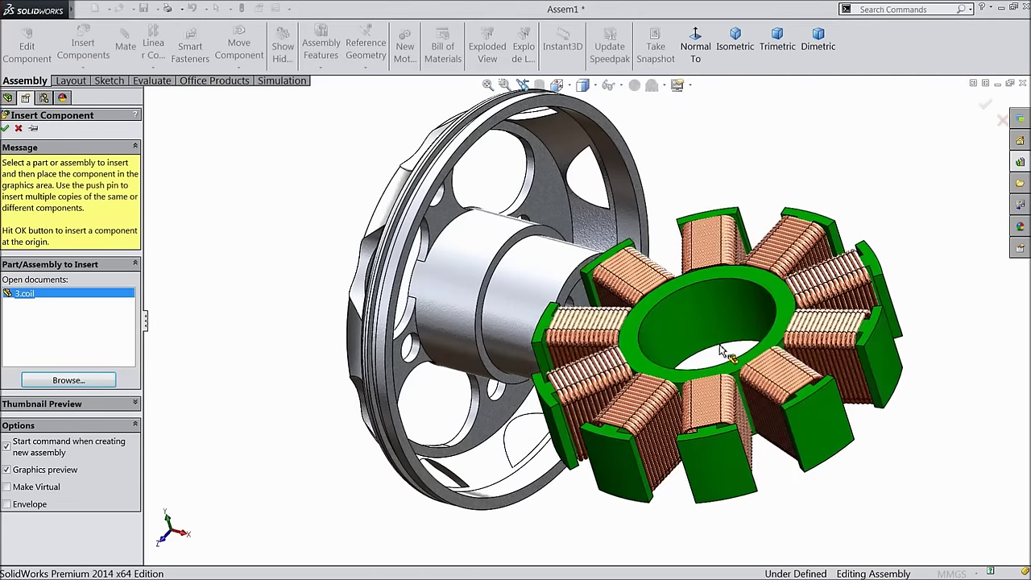
left_click(733, 353)
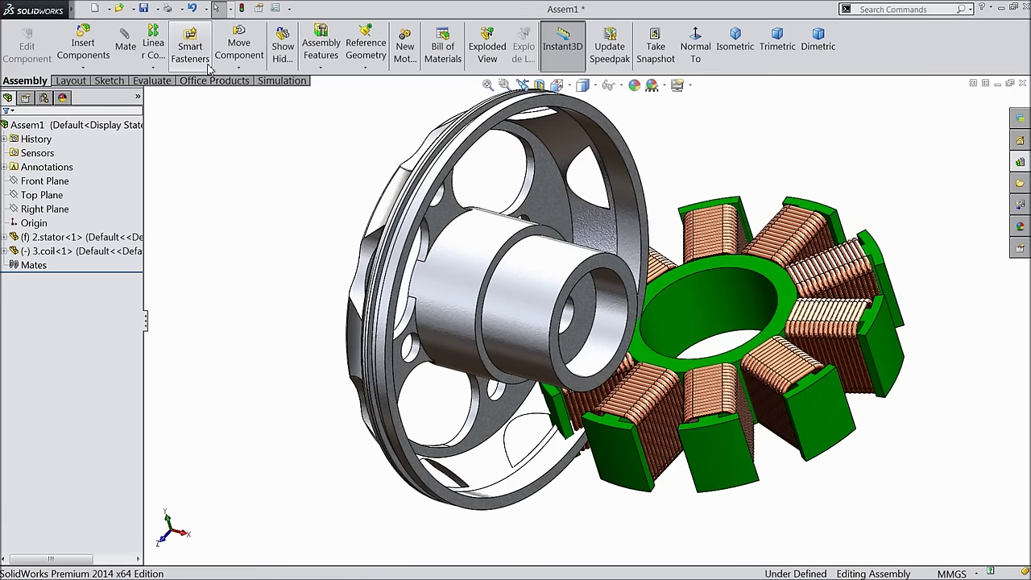
Step: Add a concentric mate between the stator's smaller hub cylinder and the coil's inner bore
left_click(125, 46)
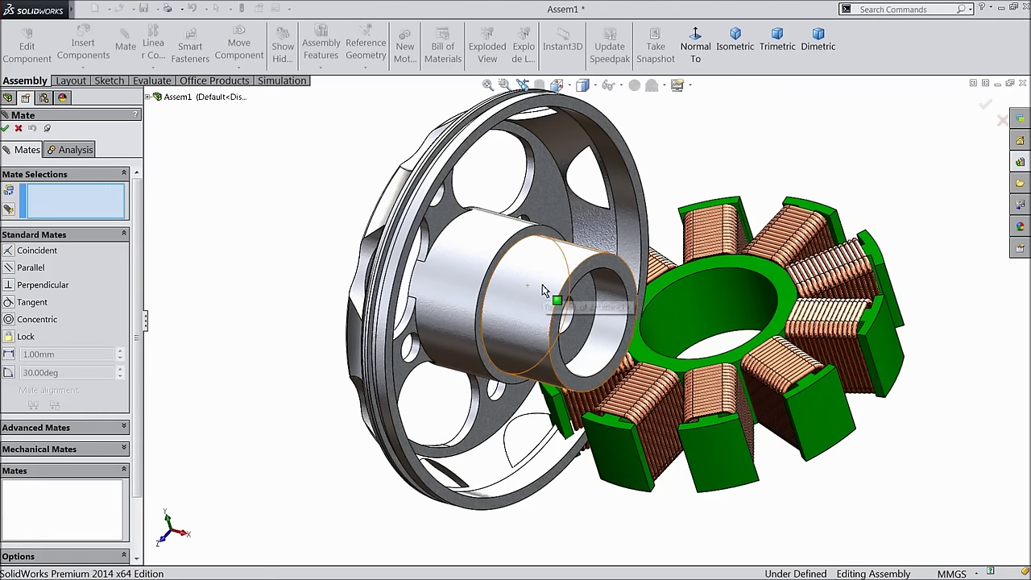
left_click(544, 290)
left_click(709, 299)
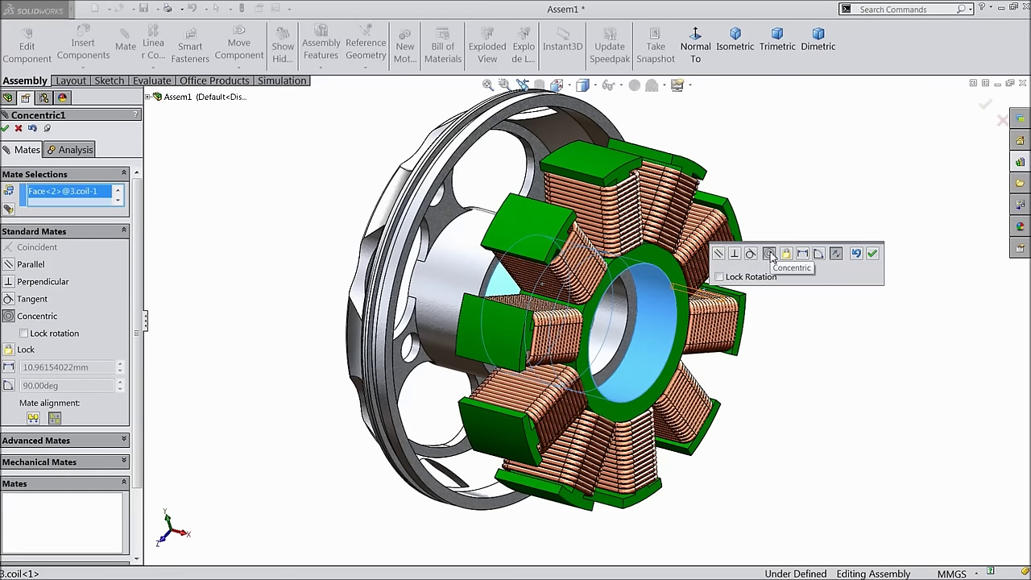
left_click(873, 255)
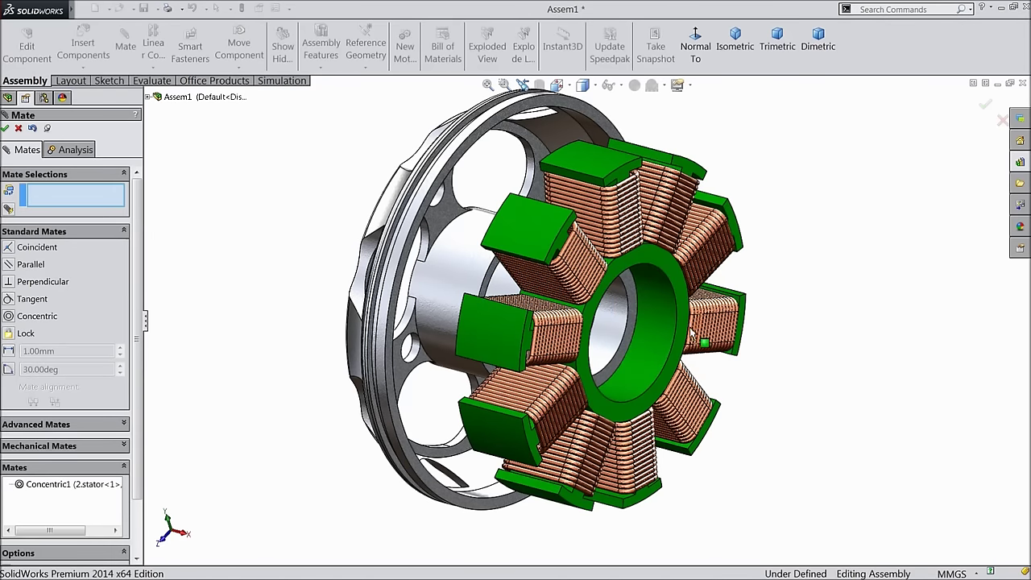
Step: Add a coincident mate between the step face on the stator's hub and the coil ring's facing side, then finish mating
scroll(681, 345, "down", 2)
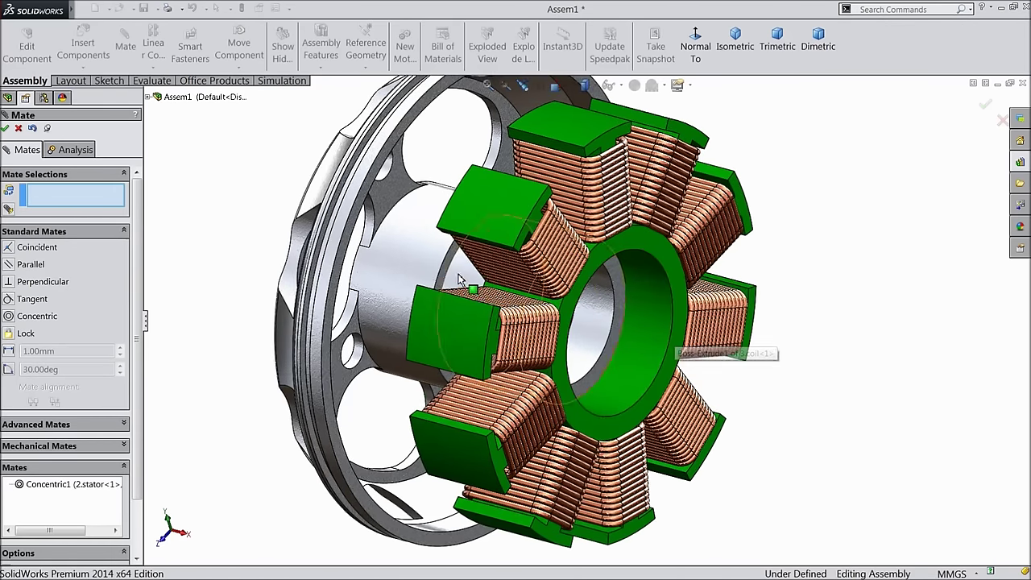
scroll(472, 281, "down", 5)
scroll(472, 278, "down", 3)
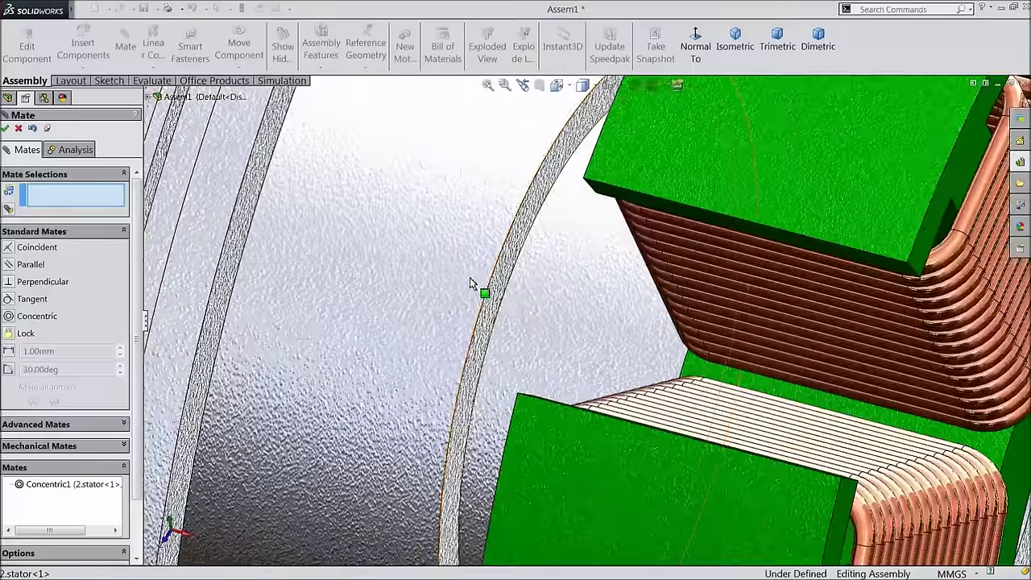
left_click(516, 299)
scroll(528, 300, "up", 3)
middle_click_drag(538, 300, 630, 327)
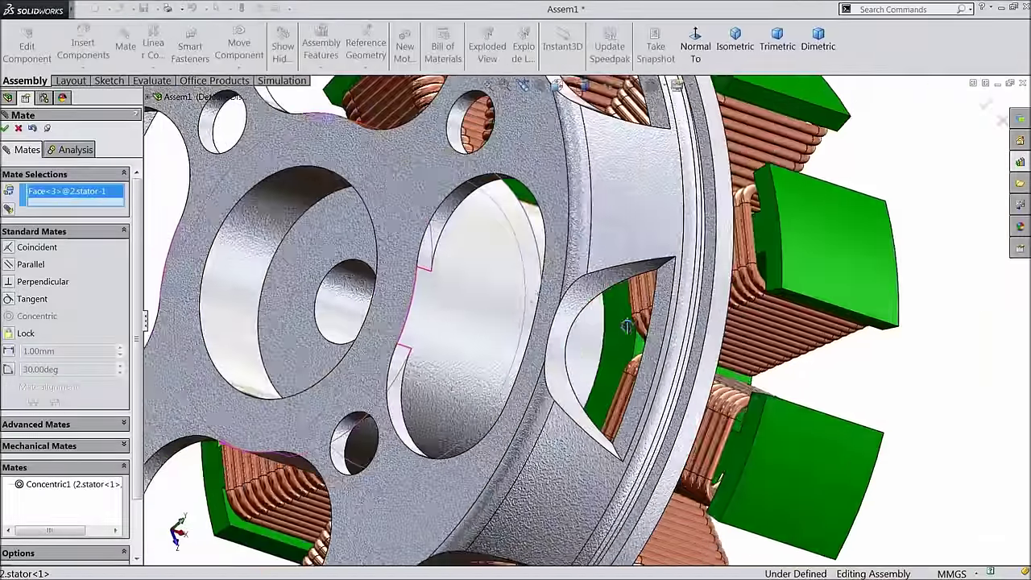
left_click(628, 324)
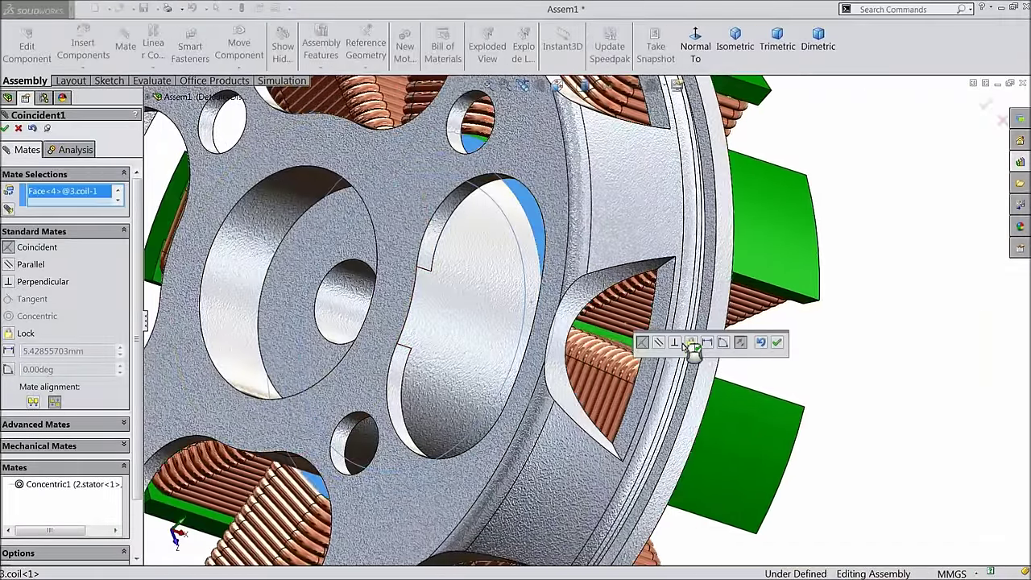
left_click(778, 342)
middle_click_drag(827, 357, 732, 347)
scroll(846, 367, "up", 3)
middle_click_drag(846, 366, 829, 369)
scroll(812, 375, "down", 5)
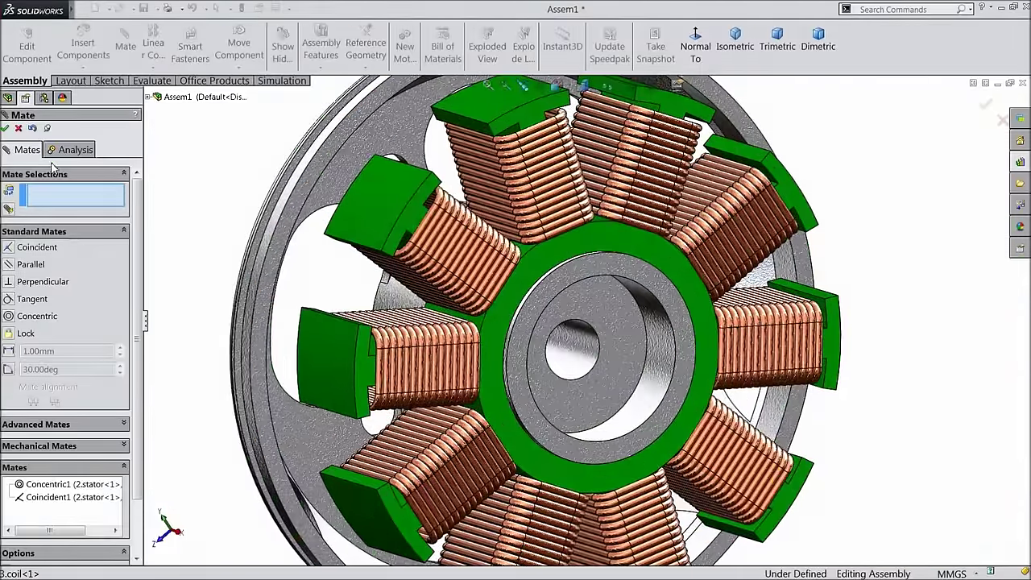
left_click(5, 129)
Step: Insert the 4.axle part into the assembly in front of the coil
left_click(83, 49)
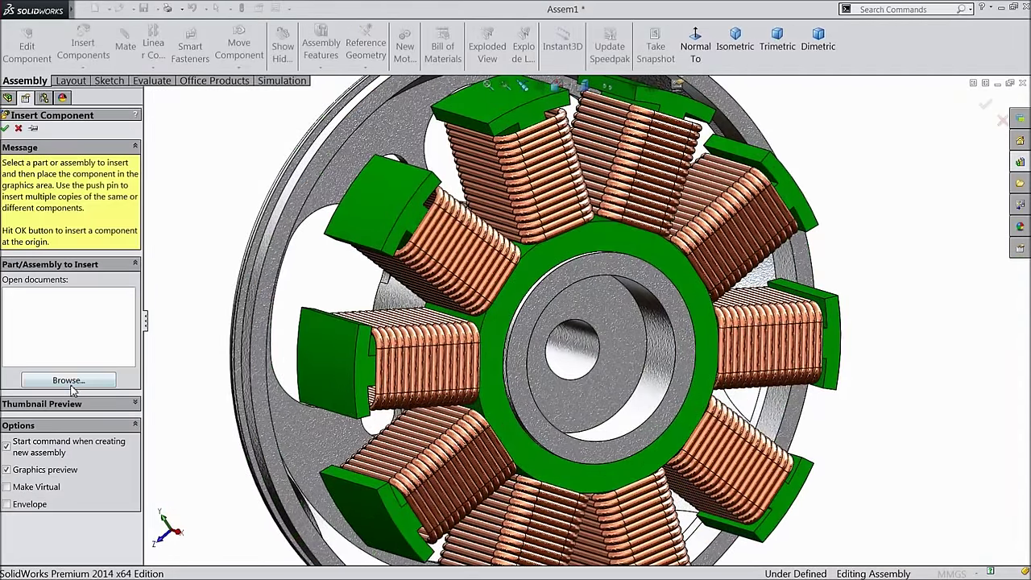
left_click(88, 380)
left_click(840, 171)
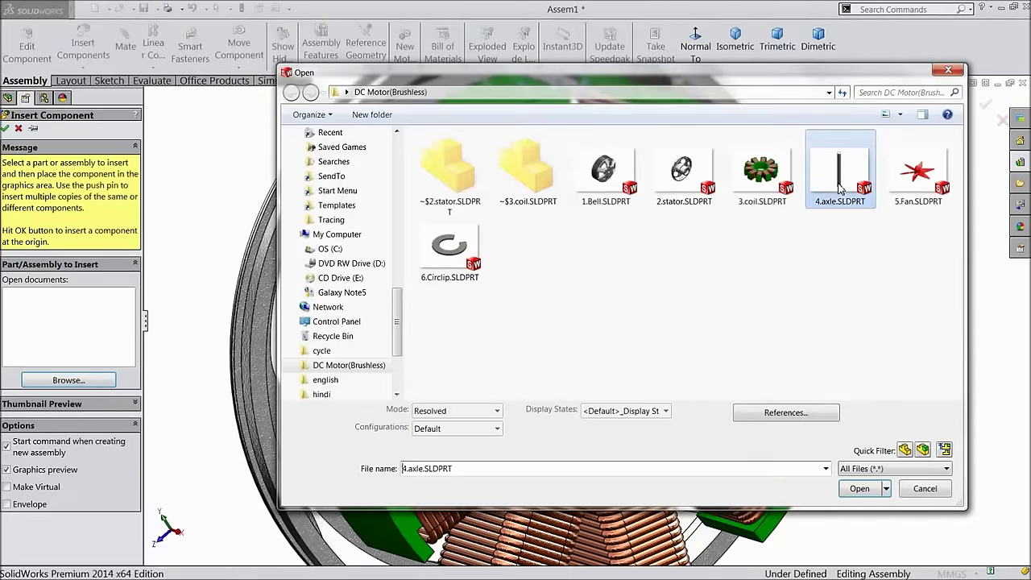
left_click(859, 489)
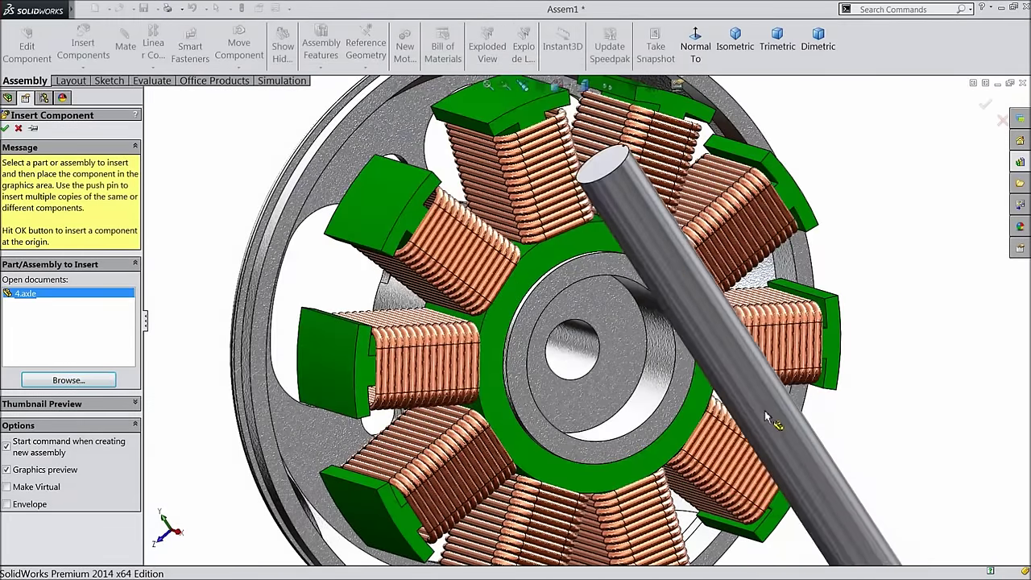
left_click(677, 287)
Step: Rotate the axle freely so that it points roughly along the stator's bore
left_click(238, 67)
left_click(272, 98)
left_click_drag(556, 139, 685, 344)
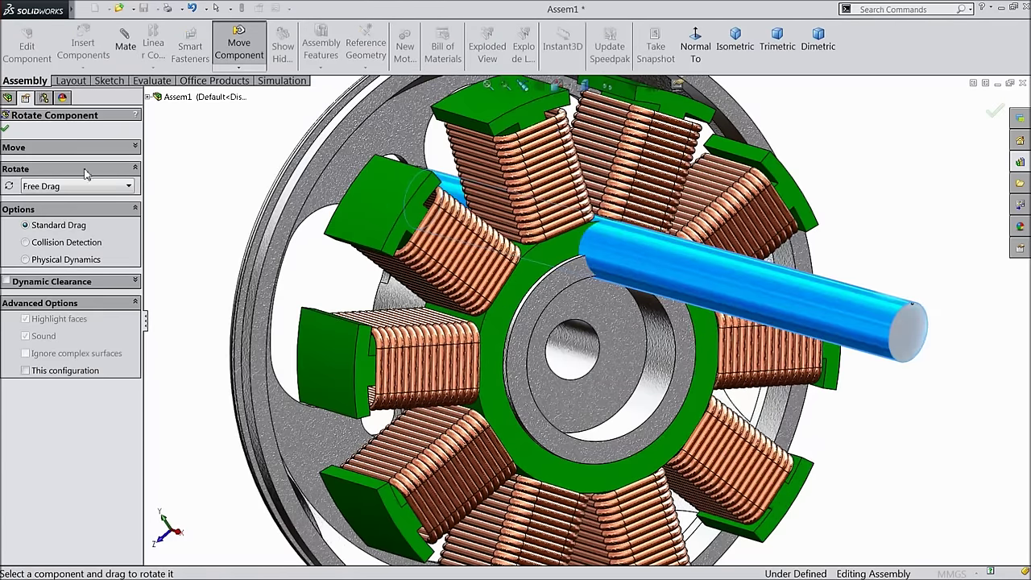
left_click(5, 129)
Step: Add a concentric mate between the stator's small centre hole and the axle's cylindrical face
left_click(125, 46)
left_click(583, 364)
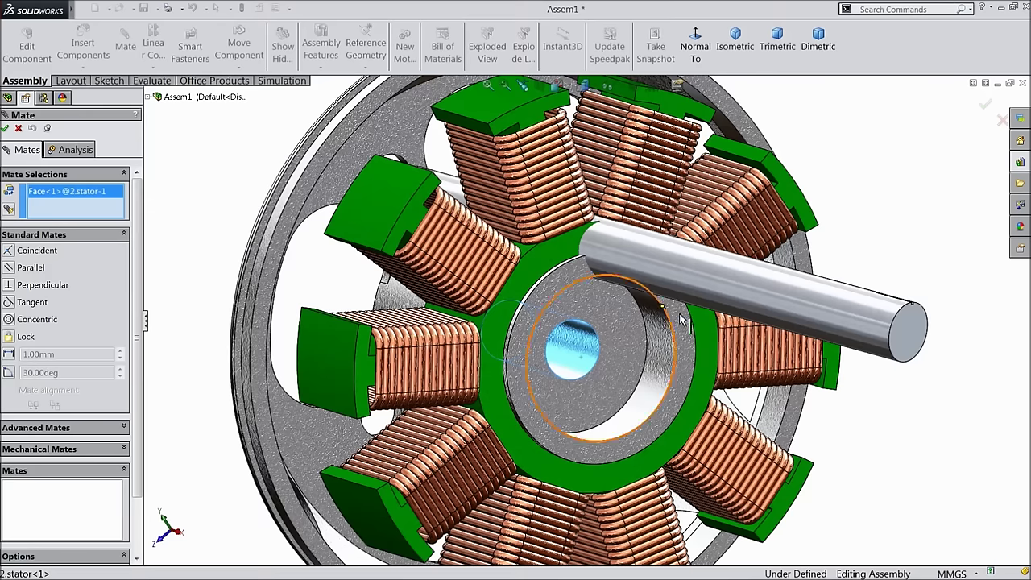
left_click(720, 294)
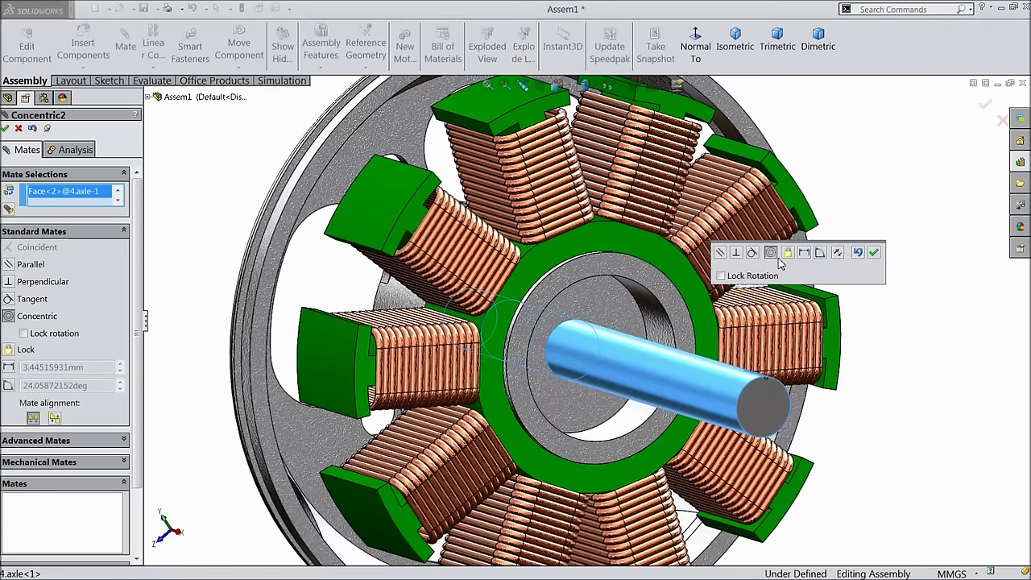
left_click(874, 253)
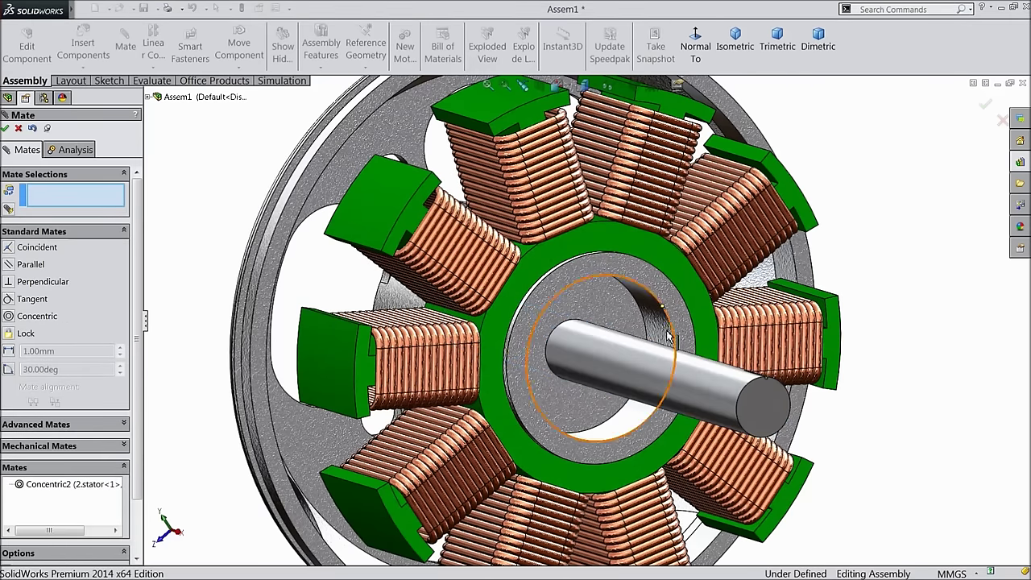
scroll(630, 377, "up", 5)
middle_click_drag(629, 377, 404, 282)
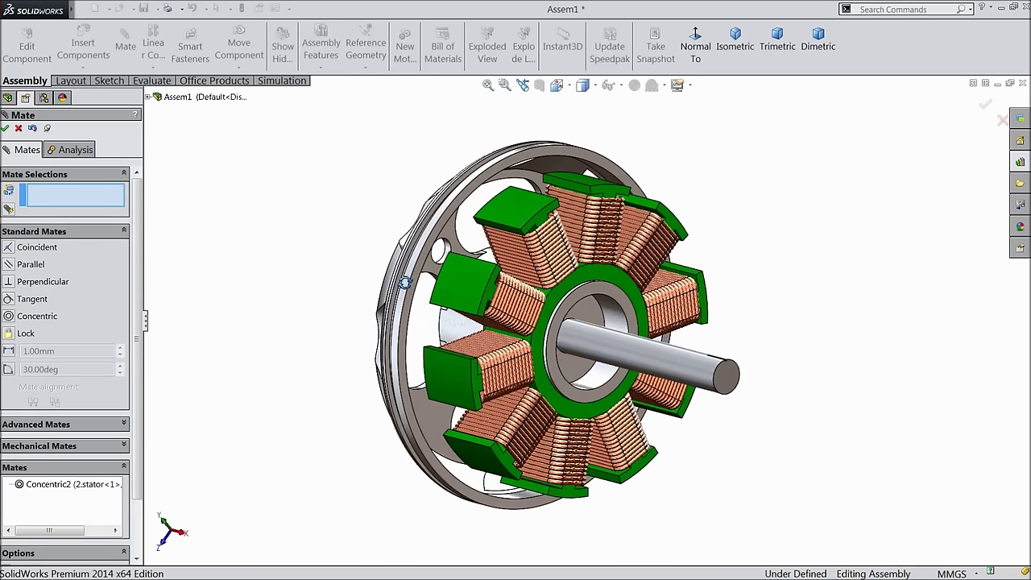
left_click(6, 129)
Step: Browse the Toolbox library to the SKF ball bearings
middle_click_drag(712, 348, 651, 368)
scroll(626, 370, "down", 2)
scroll(628, 354, "up", 2)
scroll(629, 354, "down", 3)
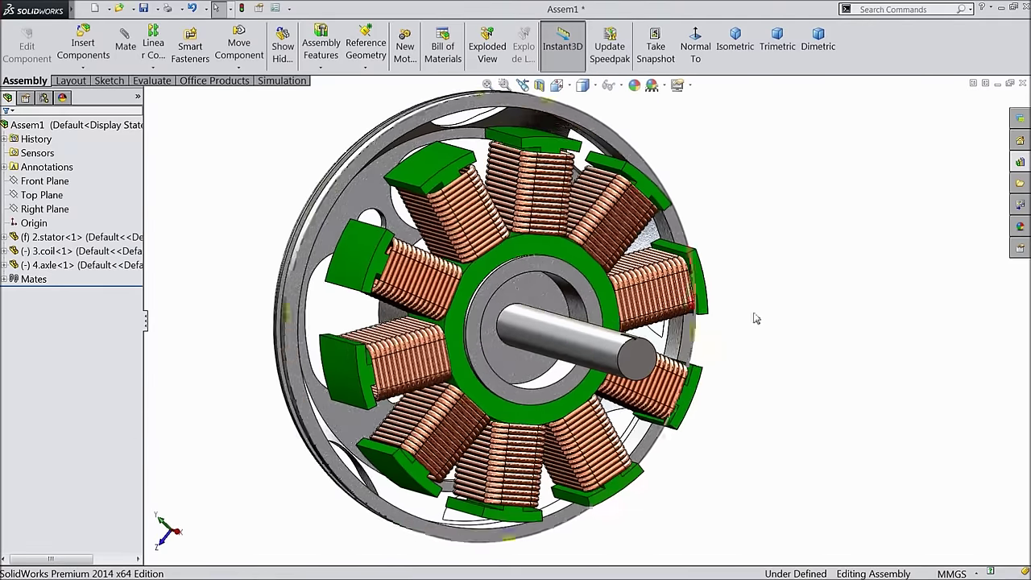
left_click(1020, 162)
scroll(524, 419, "up", 3)
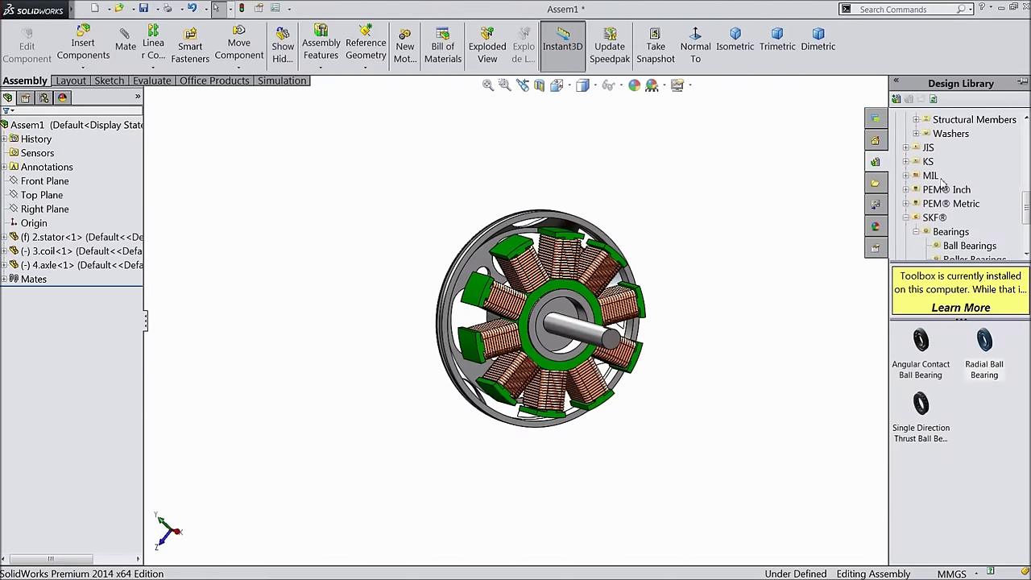
scroll(577, 325, "down", 3)
scroll(577, 325, "down", 2)
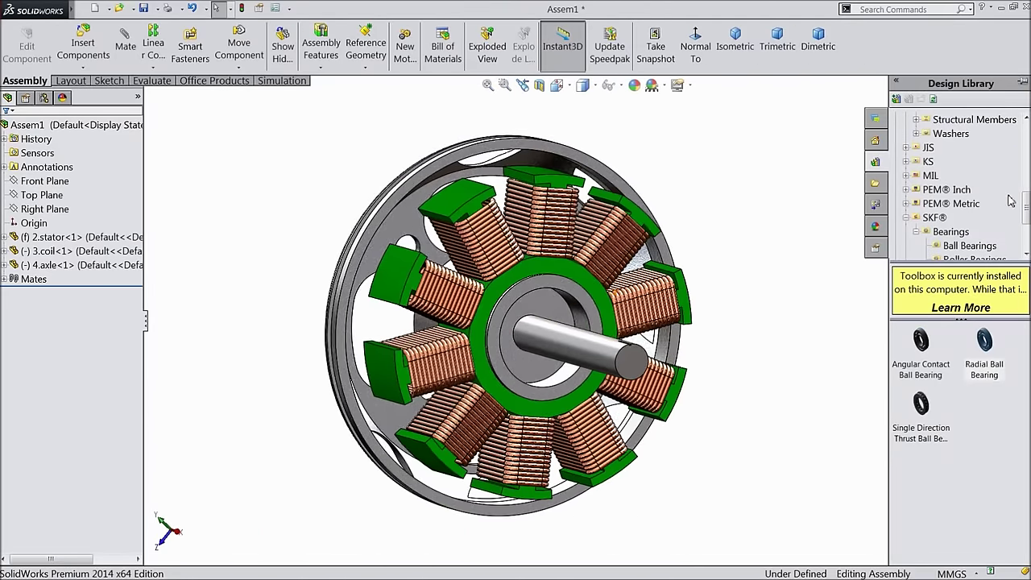
left_click_drag(1027, 208, 1026, 143)
left_click(897, 133)
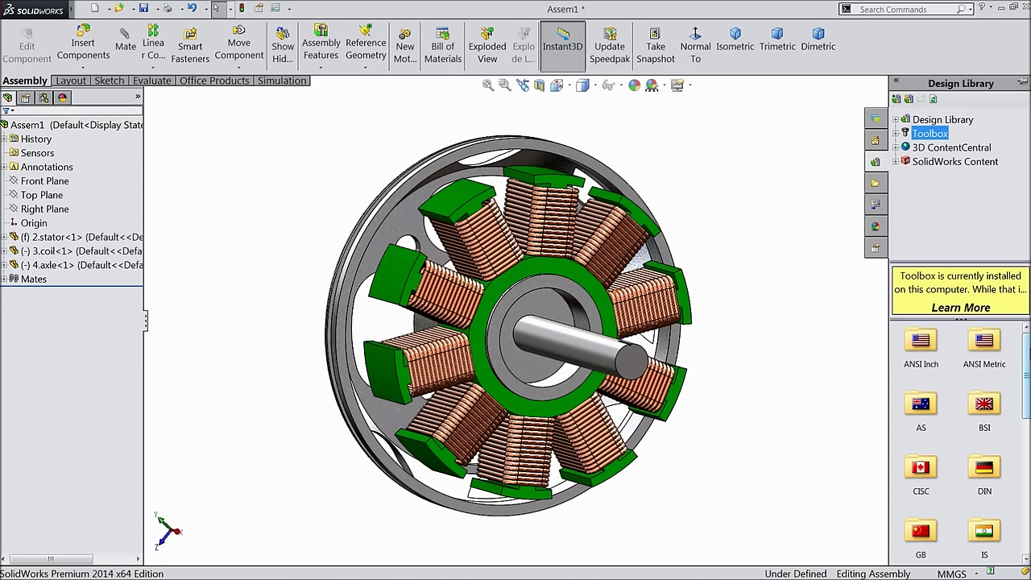
scroll(971, 465, "down", 10)
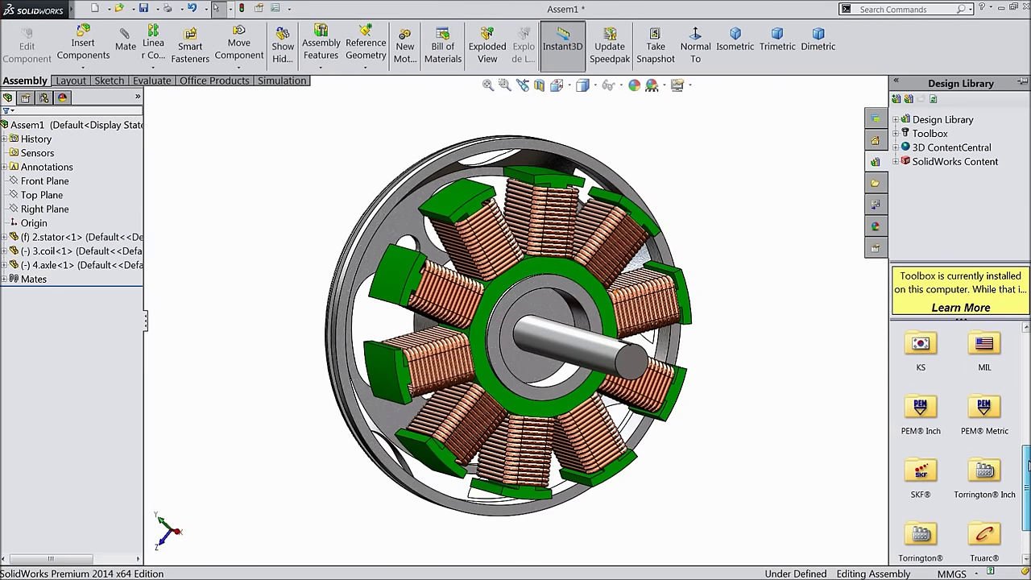
double_click(922, 450)
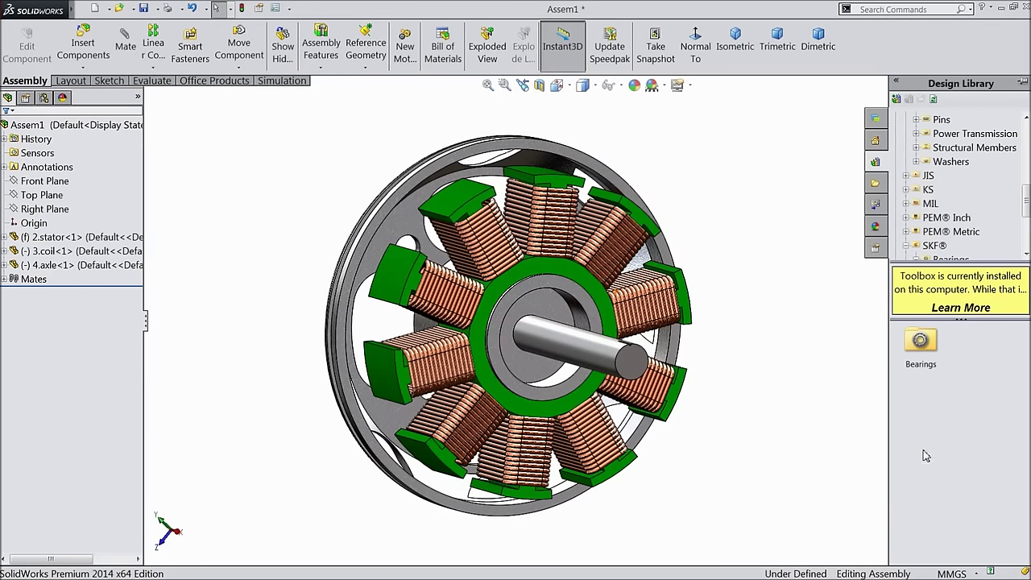
double_click(921, 342)
double_click(921, 343)
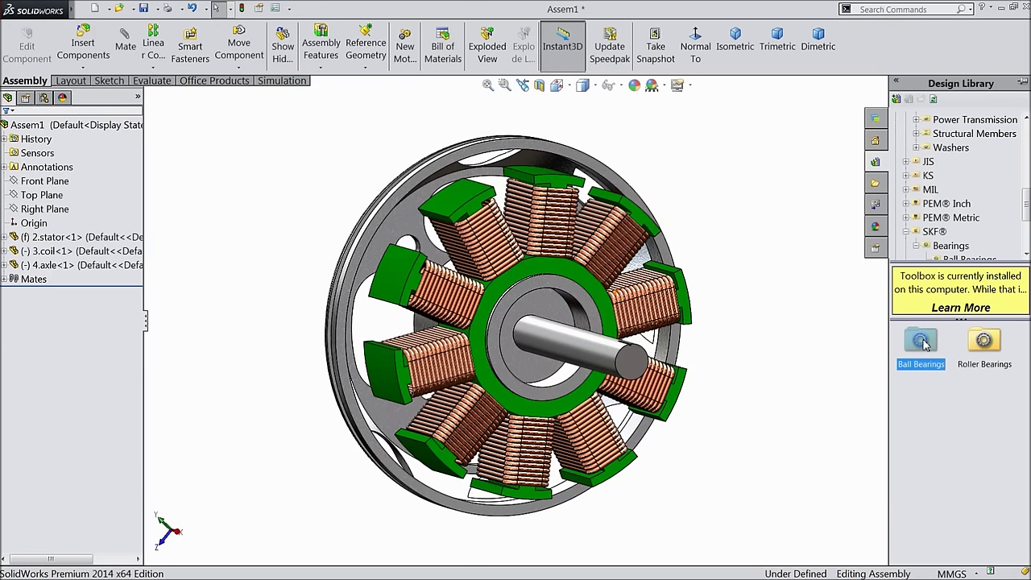
Step: Place one radial ball bearing of size 604 on the front end of the axle
left_click_drag(987, 361, 593, 360)
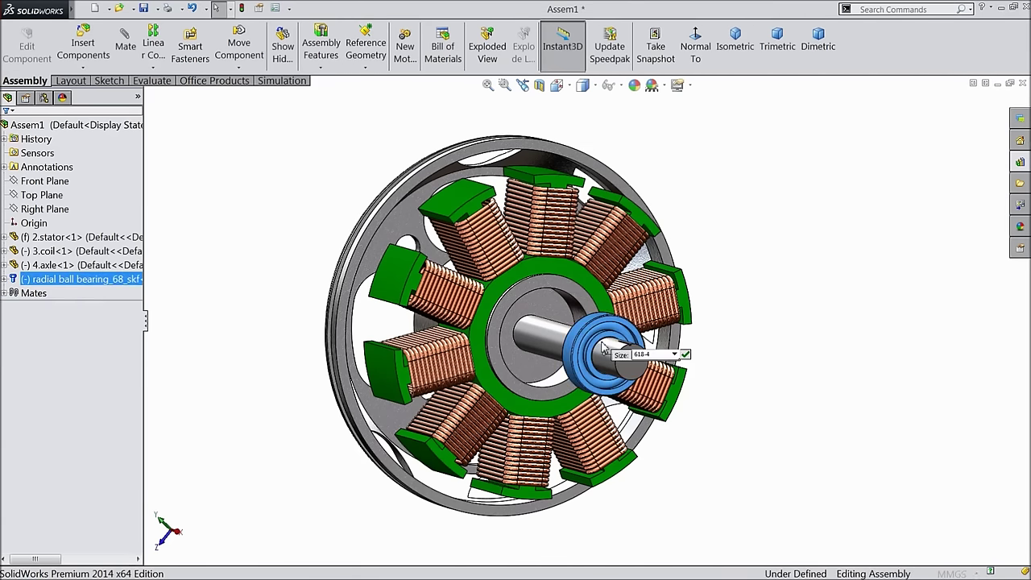
scroll(596, 359, "down", 3)
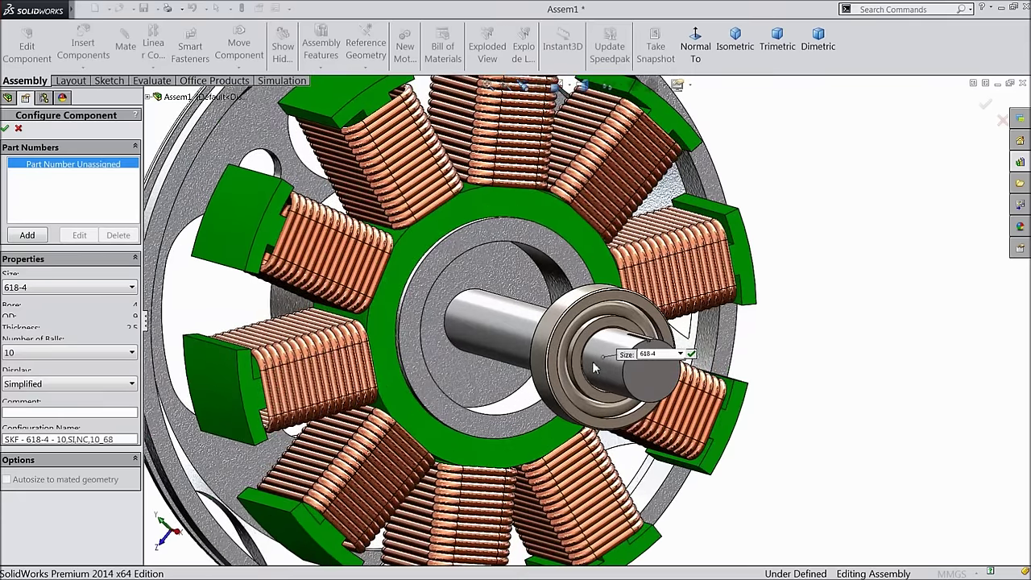
left_click(10, 291)
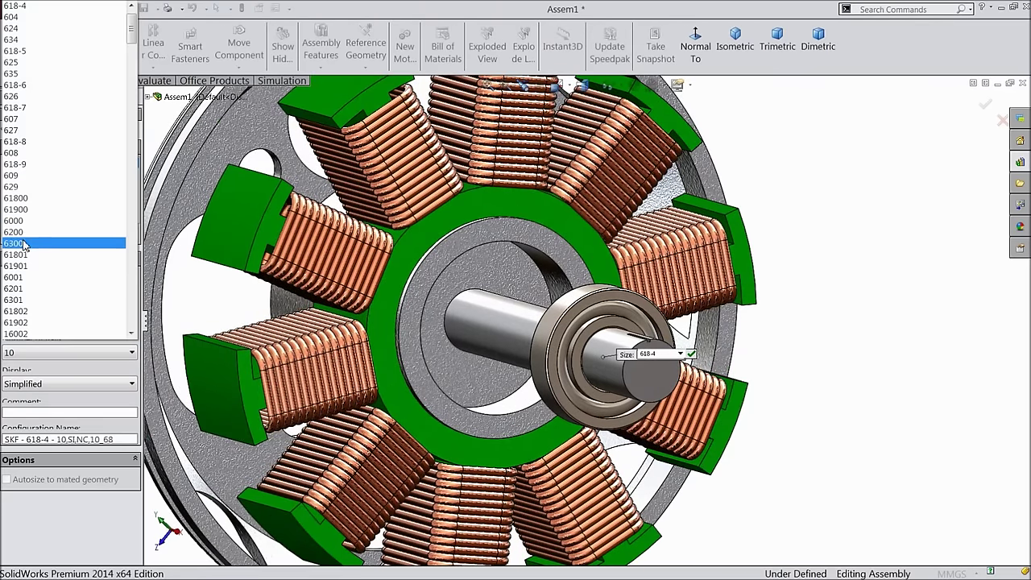
left_click(13, 17)
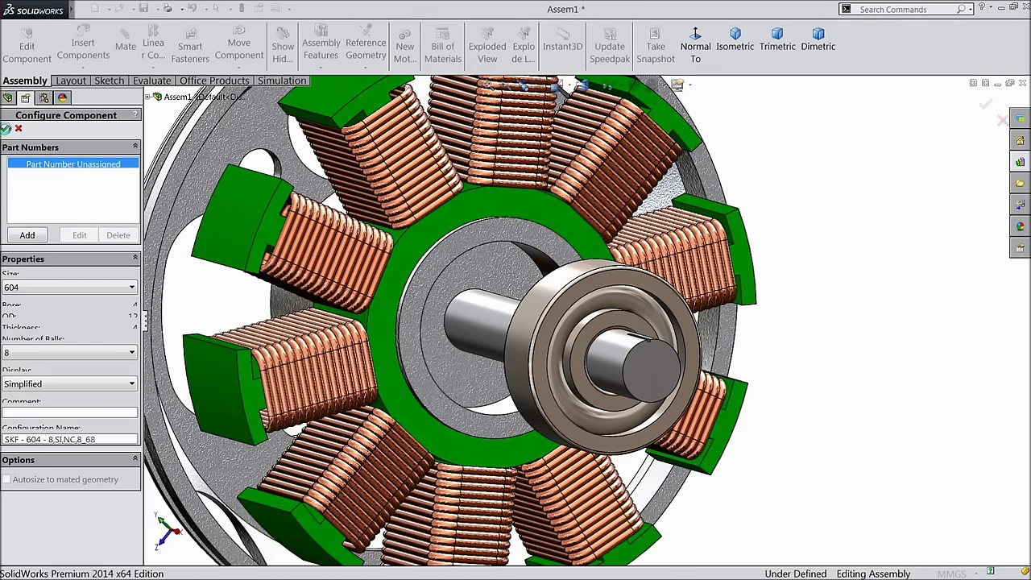
left_click(7, 129)
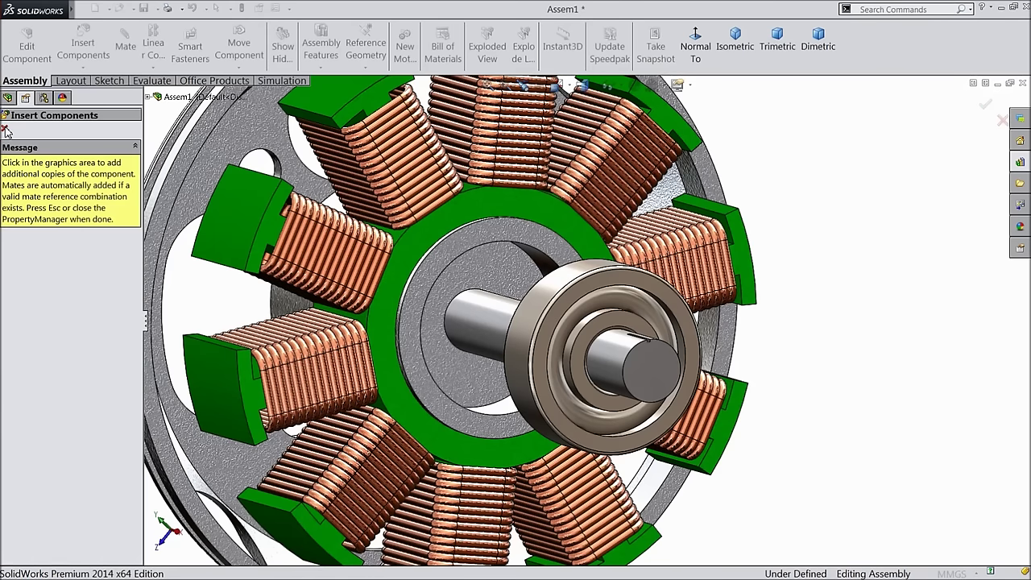
left_click(7, 129)
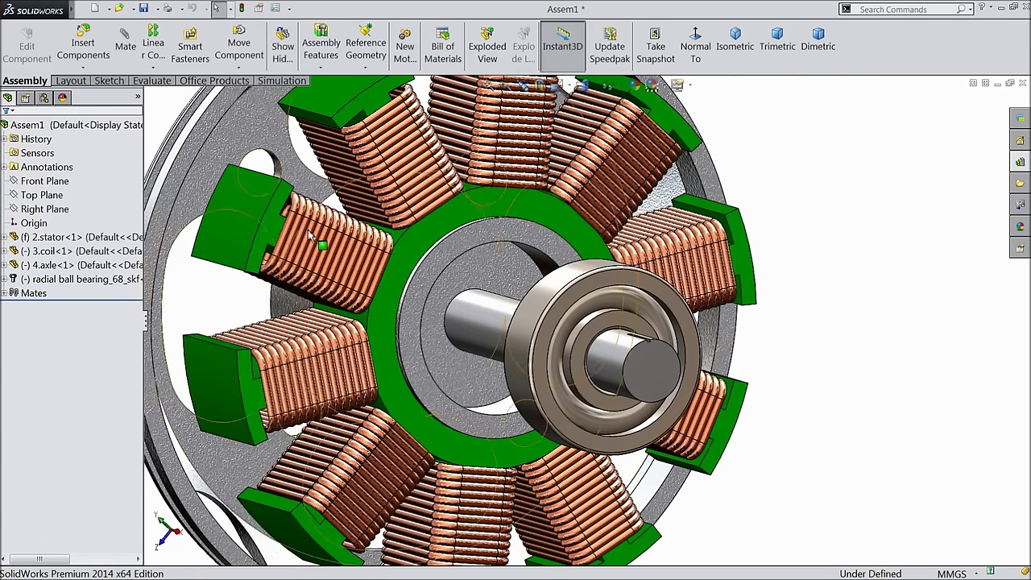
Step: Add a coincident mate between the floor of the stator hub's front pocket and the bearing's inner side face
scroll(524, 303, "up", 3)
scroll(524, 303, "down", 2)
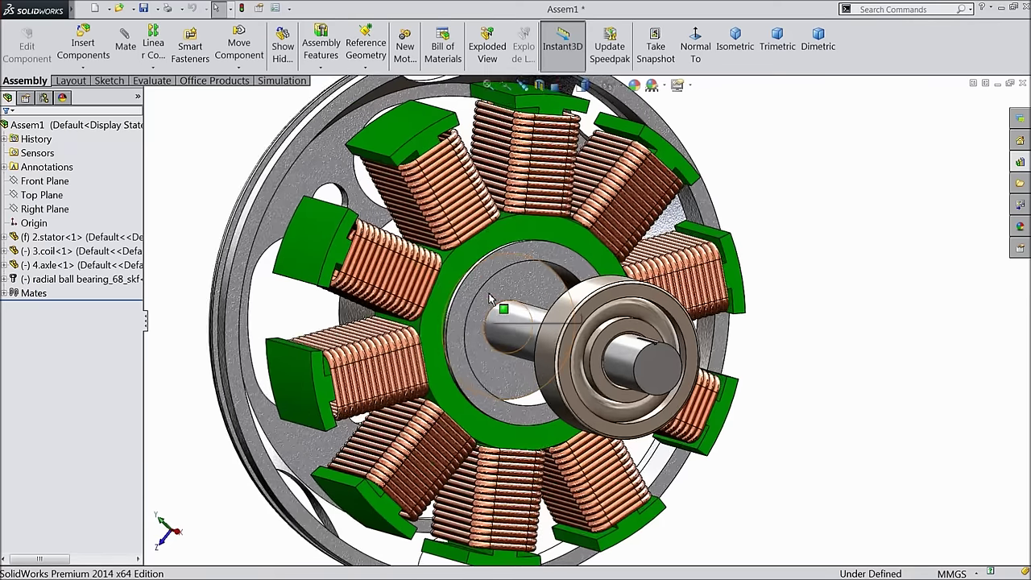
left_click(490, 302)
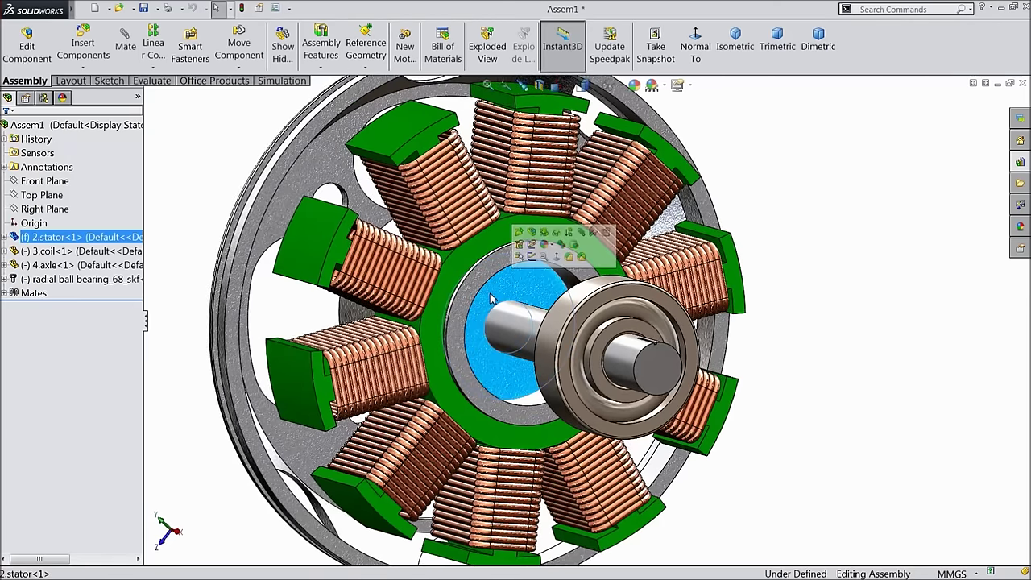
left_click(581, 234)
middle_click_drag(810, 309, 858, 369)
key("f")
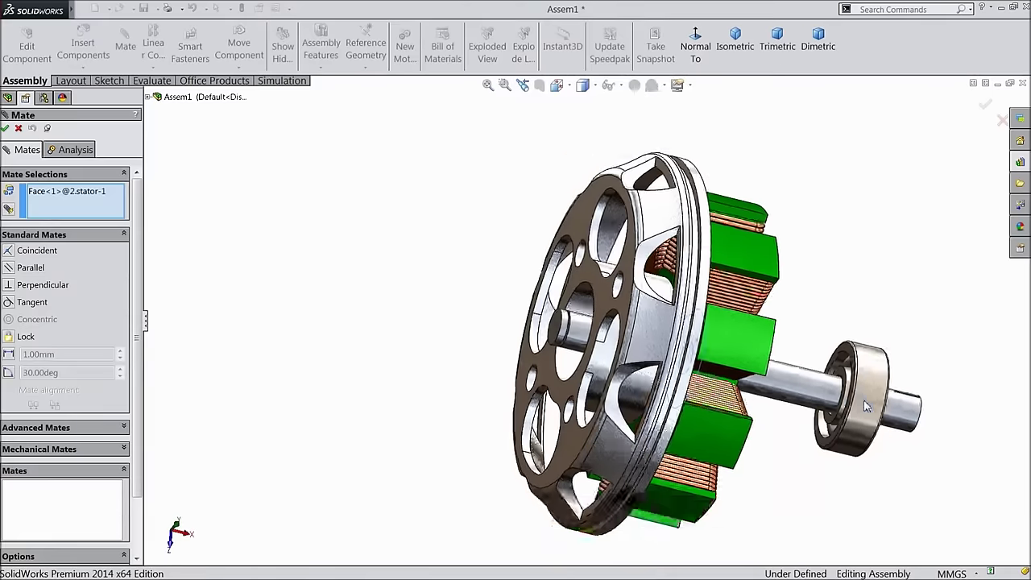
scroll(852, 322, "down", 5)
left_click(729, 256)
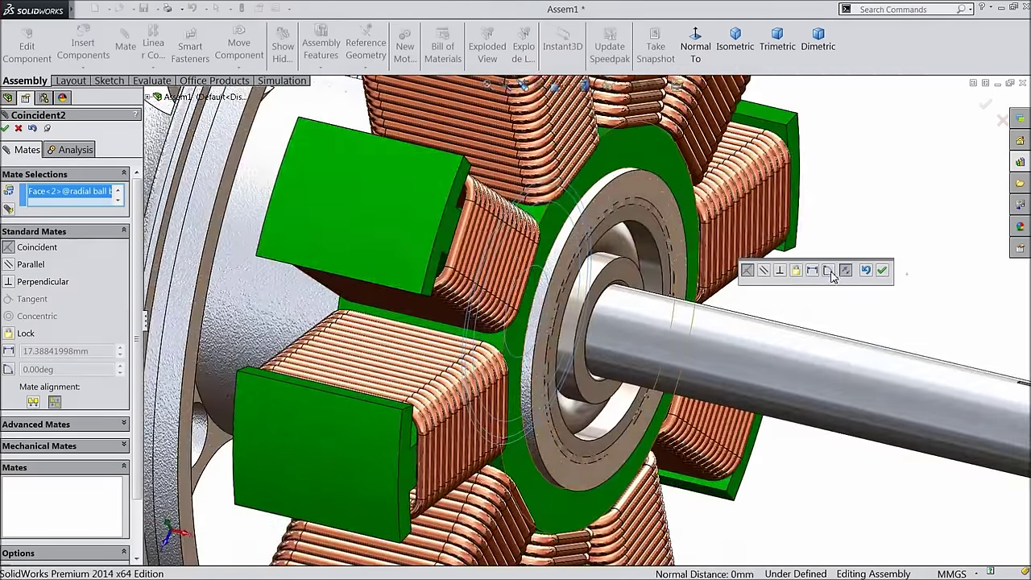
left_click(883, 270)
scroll(803, 285, "up", 3)
middle_click_drag(731, 306, 642, 298)
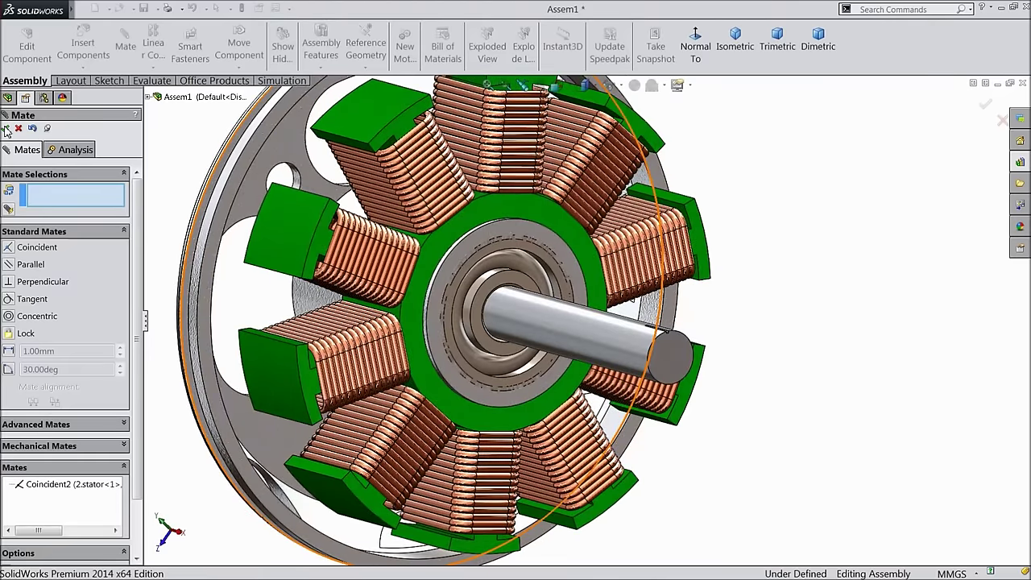
left_click(6, 129)
Step: Create a copy of the radial ball bearing and move it to the free space behind the stator
scroll(560, 311, "up", 3)
scroll(554, 318, "down", 4)
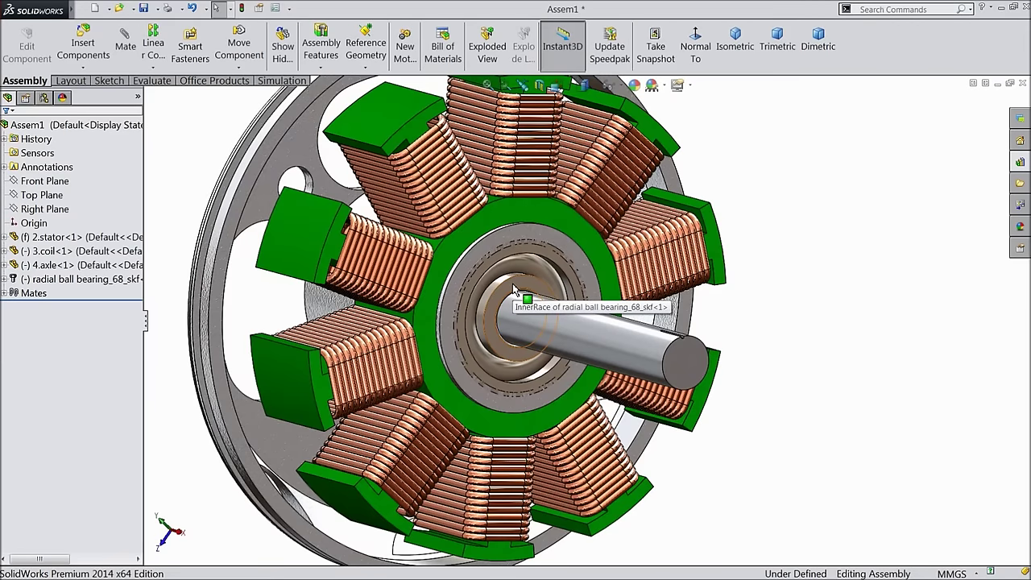
left_click_drag(515, 288, 820, 293)
scroll(713, 329, "up", 3)
middle_click_drag(714, 329, 693, 258)
left_click_drag(681, 266, 264, 277)
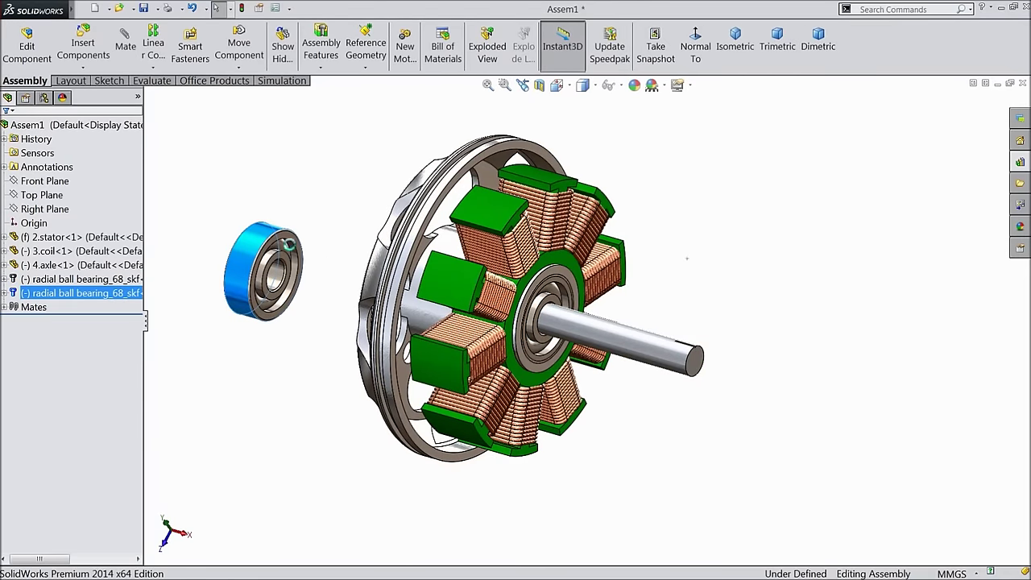
Step: Add a concentric mate between the bore of the second ball bearing and the cylindrical face of the axle
middle_click_drag(357, 276, 347, 303)
scroll(371, 282, "up", 2)
scroll(342, 304, "down", 5)
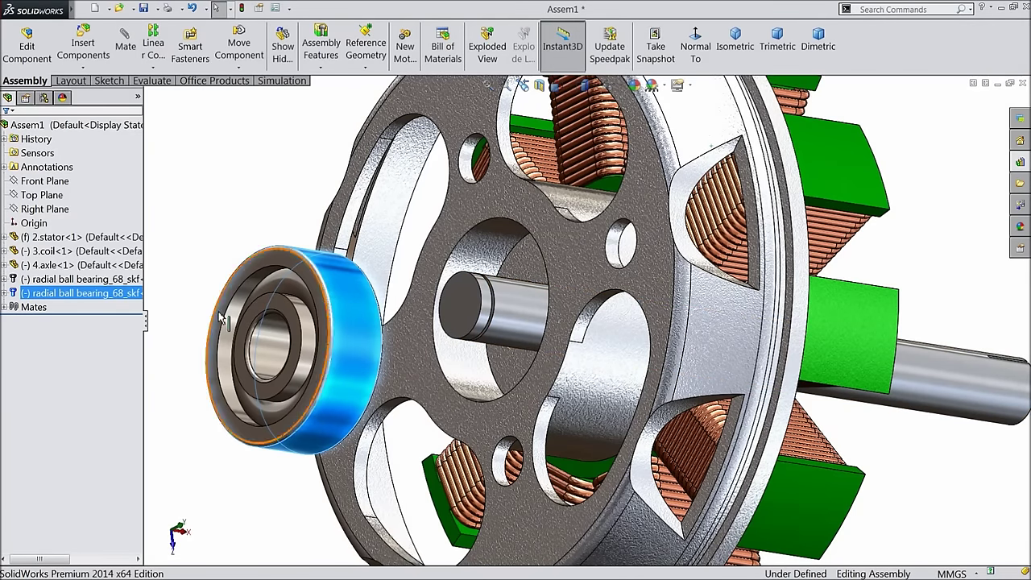
left_click(272, 345)
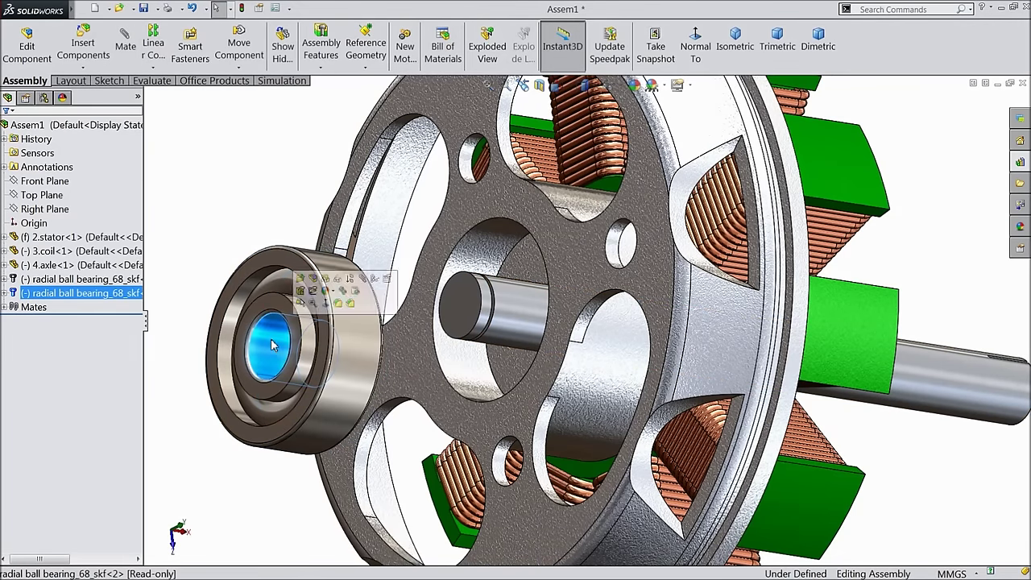
left_click(126, 50)
left_click(520, 327)
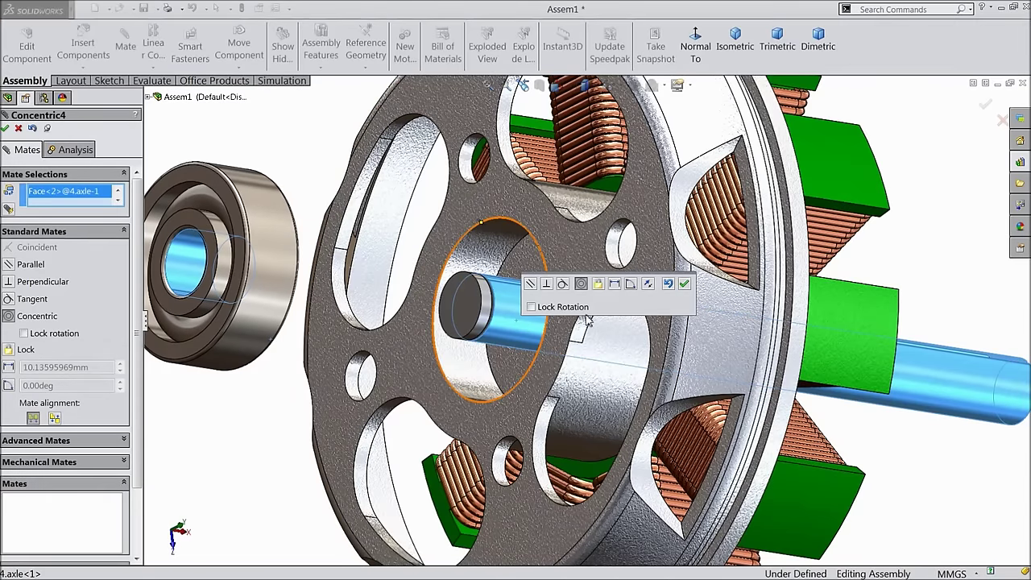
left_click(685, 287)
Step: Add a coincident mate between the floor of the stator hub's rear pocket and the second bearing's inner side face
left_click(524, 274)
middle_click_drag(524, 273, 290, 317)
left_click(238, 316)
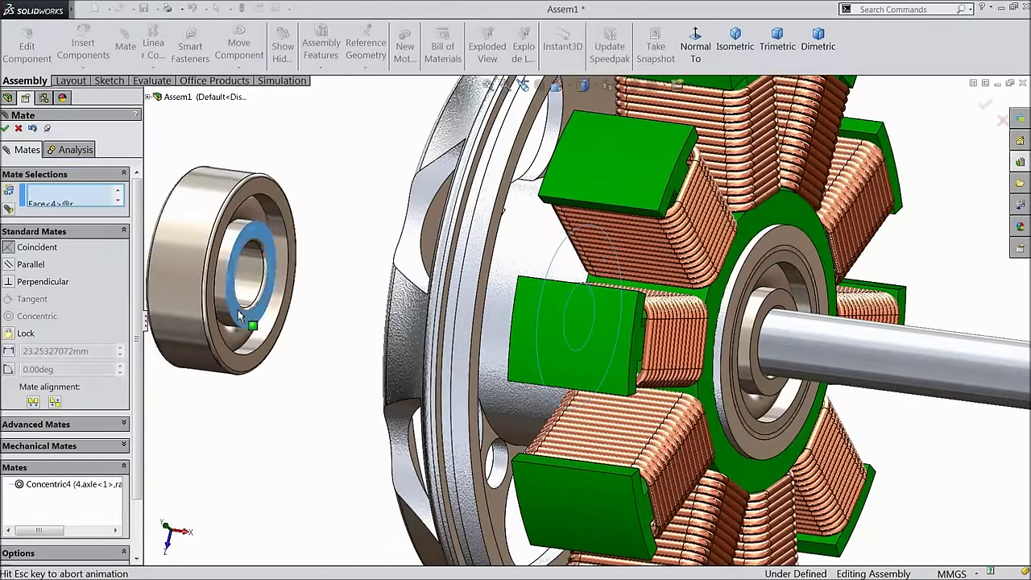
middle_click_drag(270, 339, 345, 360)
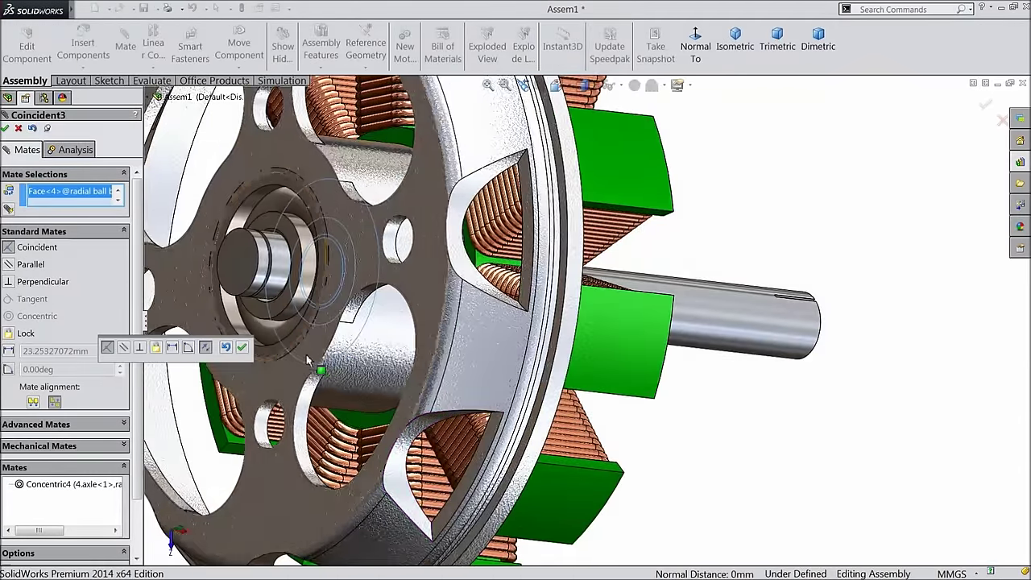
left_click(242, 346)
Step: Add a coincident mate between the side face of the axle's rear groove and the outer side face of the second bearing's inner ring
scroll(274, 298, "up", 2)
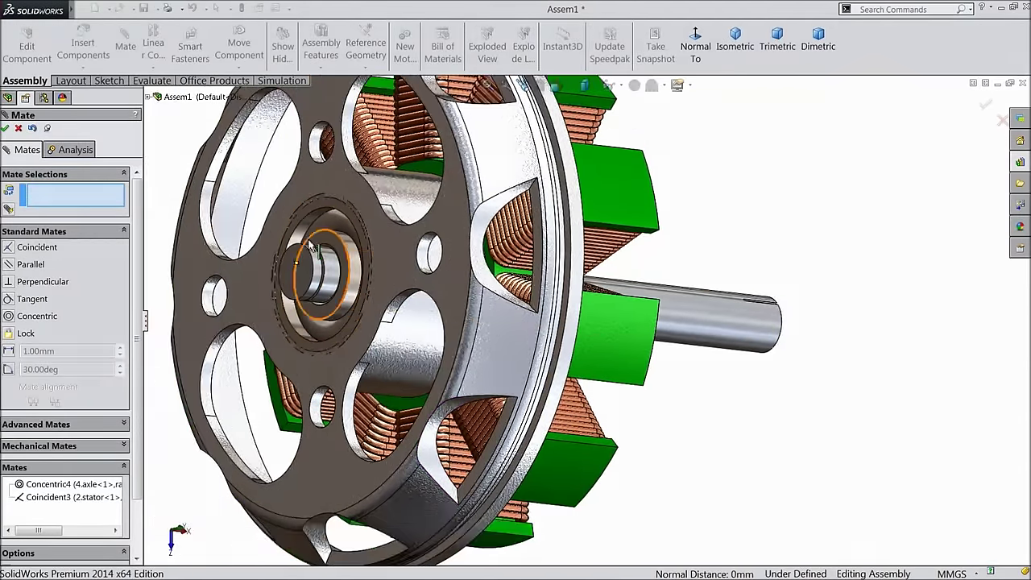
scroll(349, 293, "down", 8)
scroll(410, 306, "down", 6)
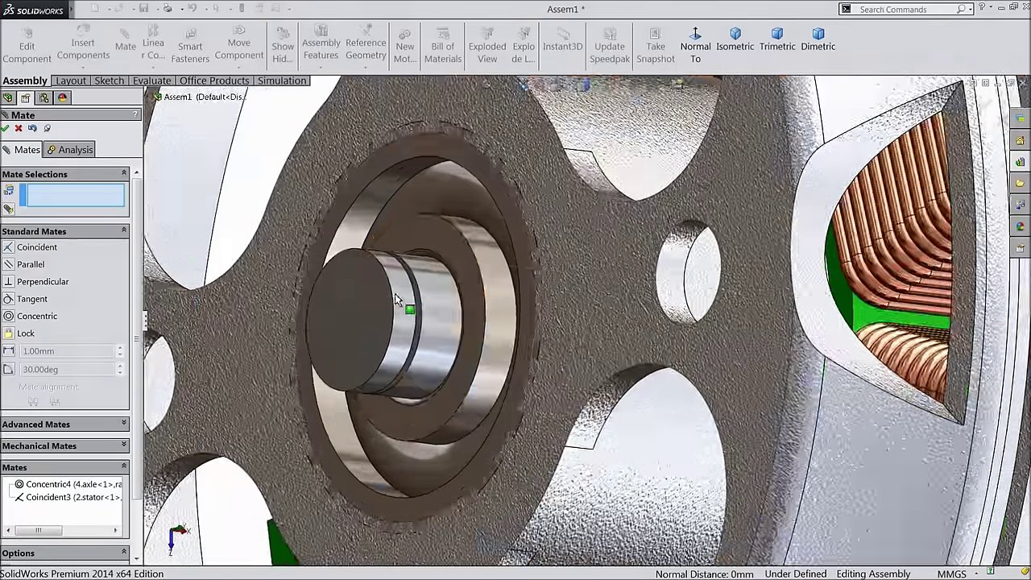
left_click(436, 322)
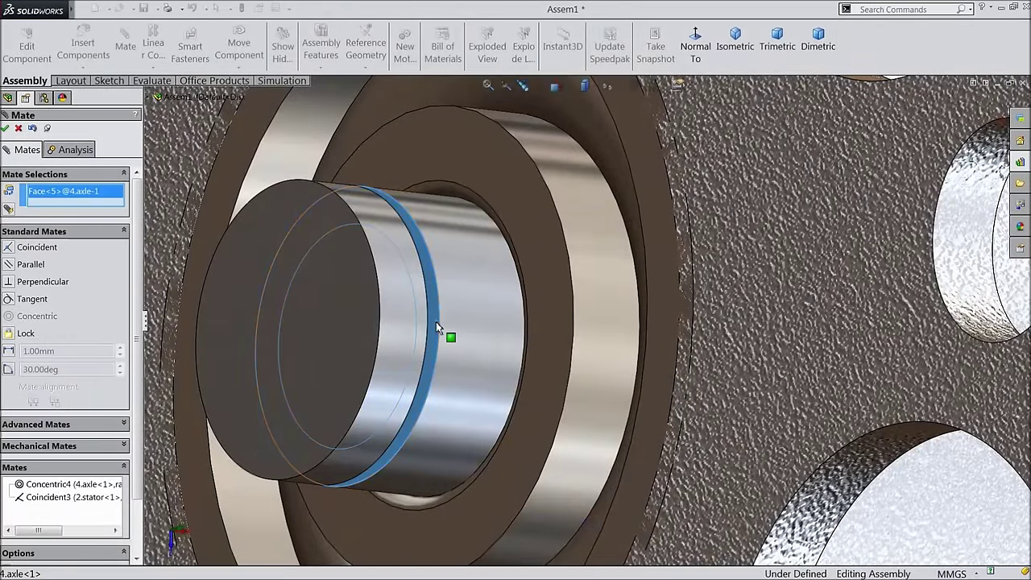
left_click(551, 300)
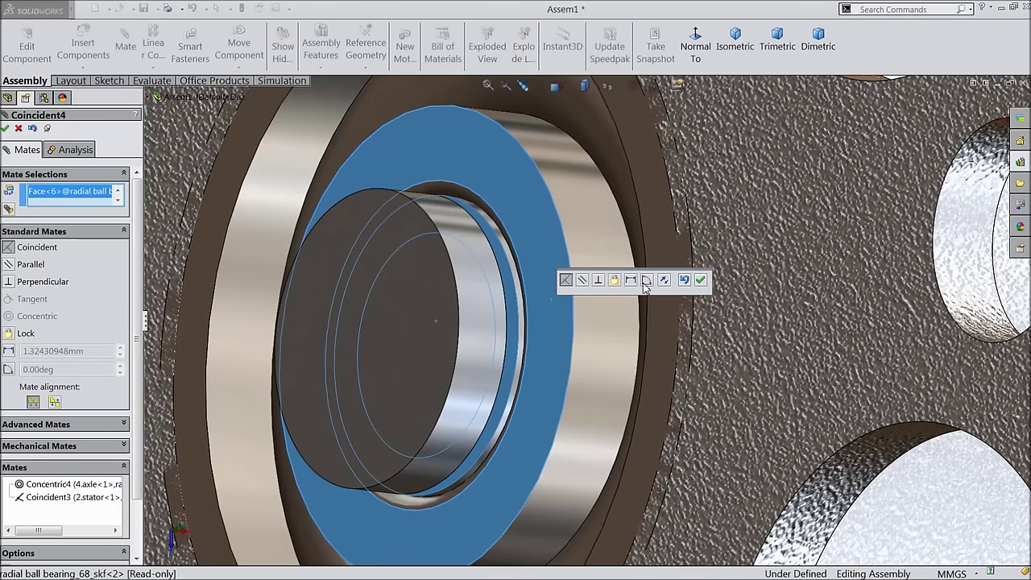
left_click(701, 279)
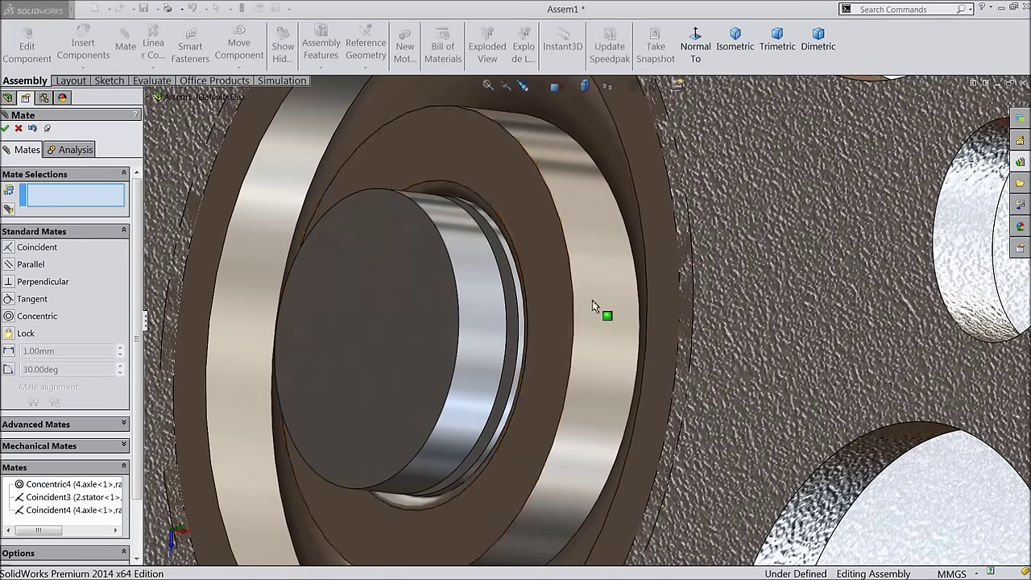
left_click(6, 128)
Step: Insert the part 6.Circlip.SLDPRT and place it near the rear end of the axle
left_click(83, 44)
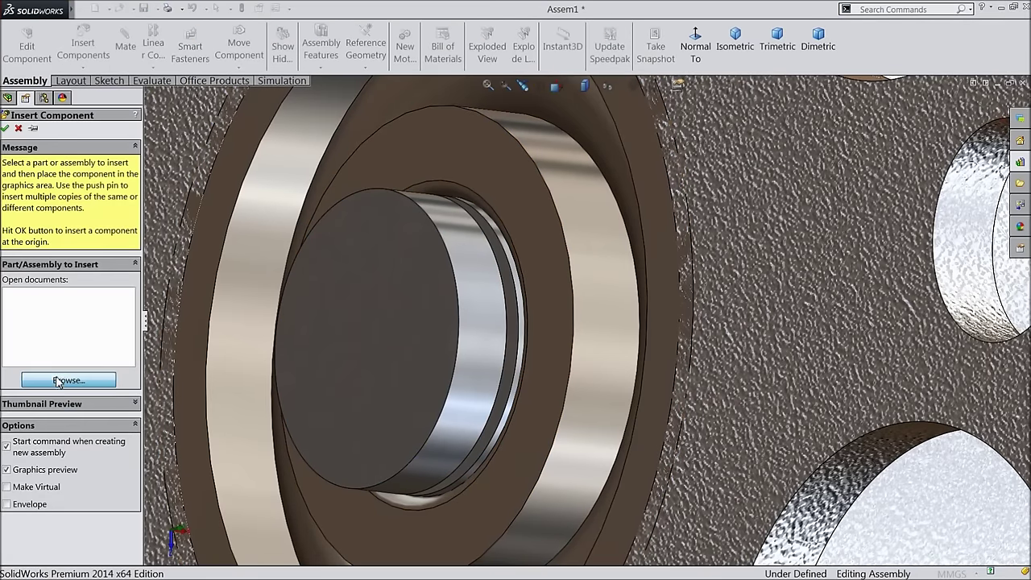
left_click(58, 380)
left_click(528, 251)
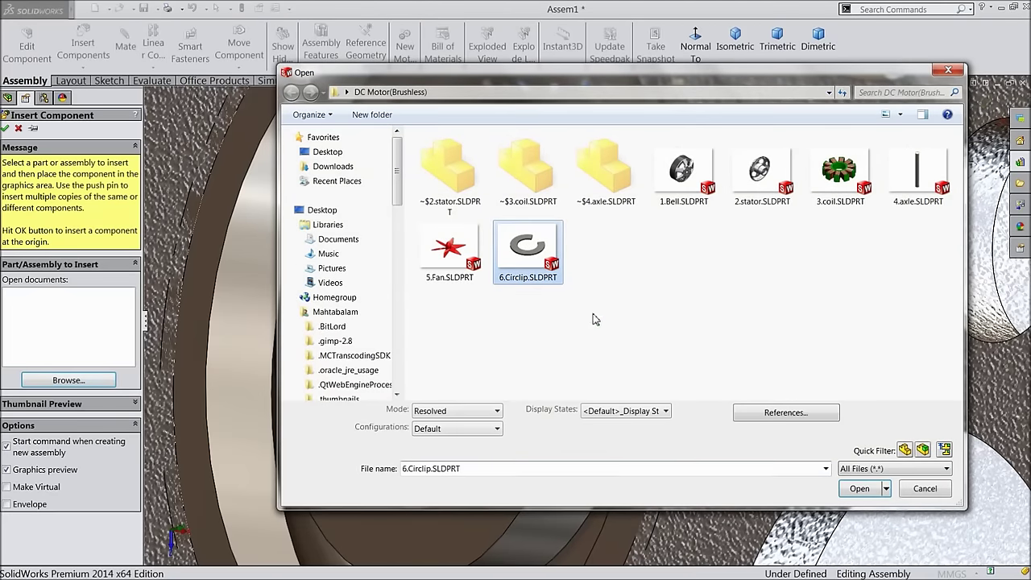
left_click(859, 489)
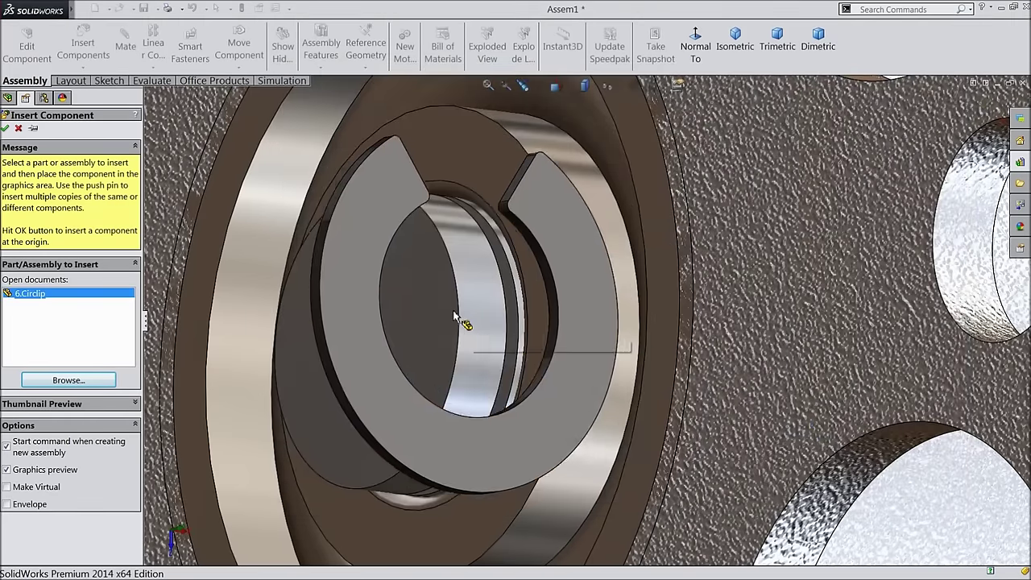
left_click(461, 321)
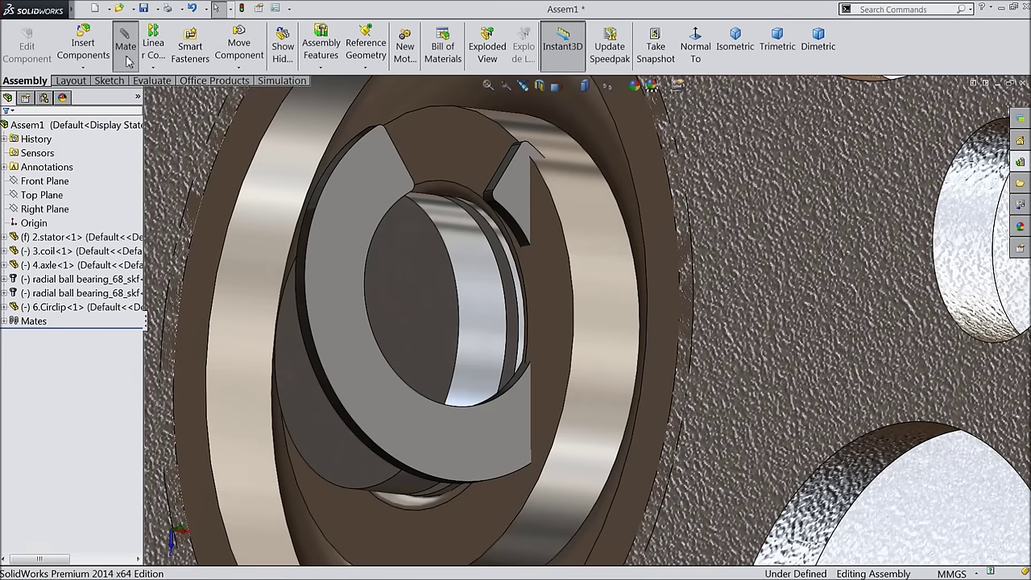
Step: Add a concentric mate between the circlip's inner curved face and the cylindrical face of the axle
left_click(126, 53)
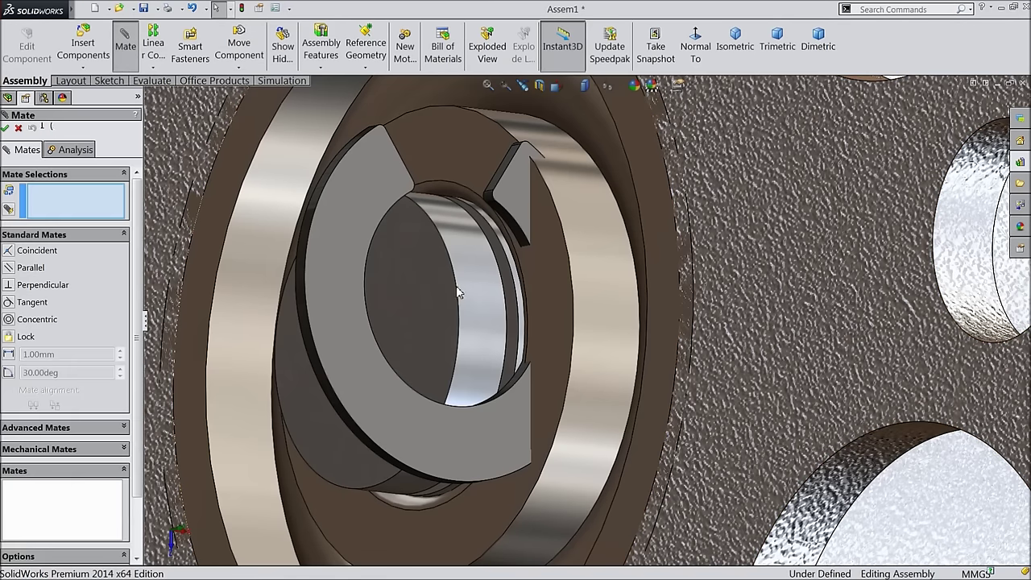
left_click(503, 213)
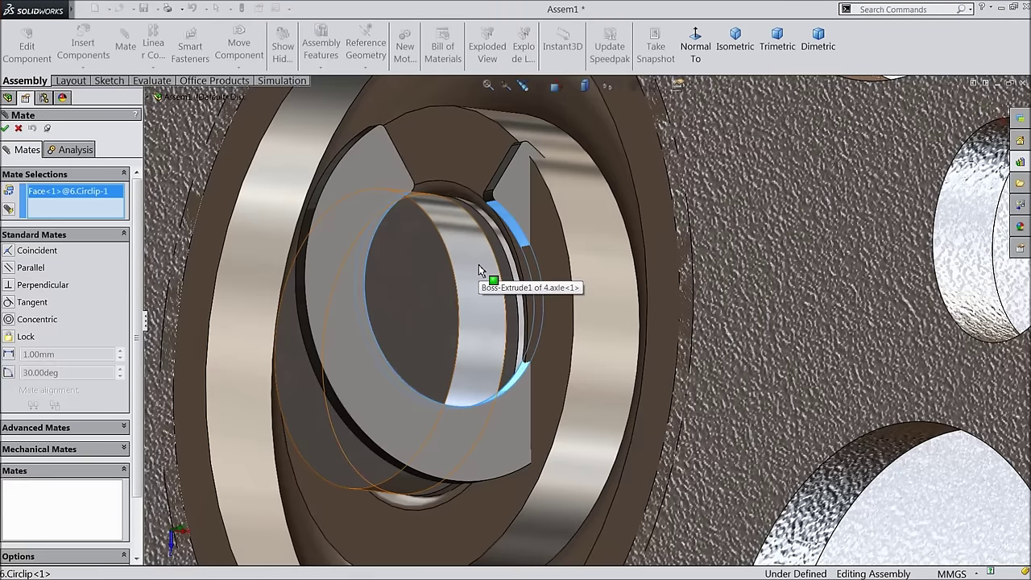
left_click(479, 264)
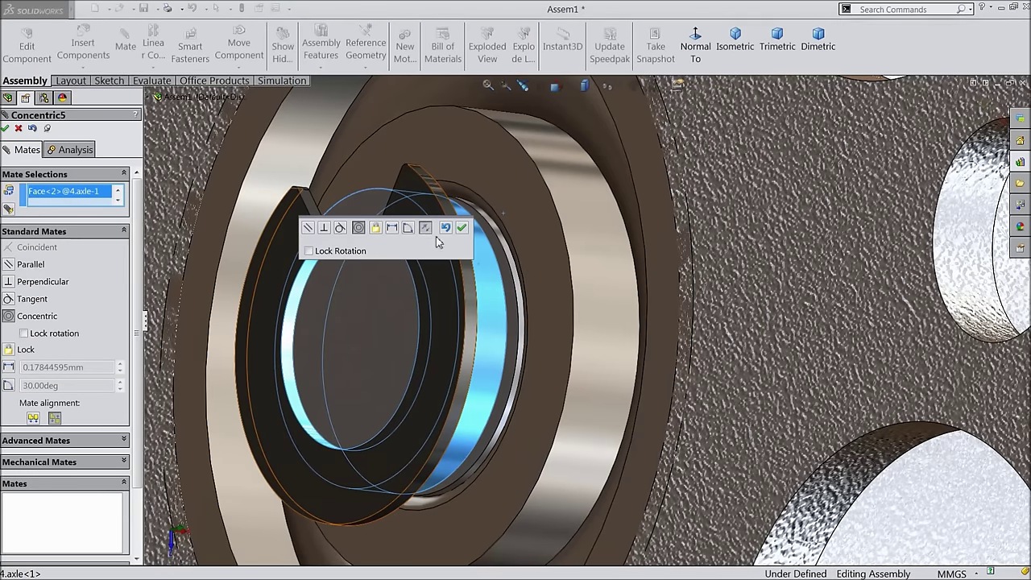
left_click(462, 229)
Step: Add a coincident mate between the side face of the axle's rear groove and the circlip's flat face towards the bearing
left_click(510, 323)
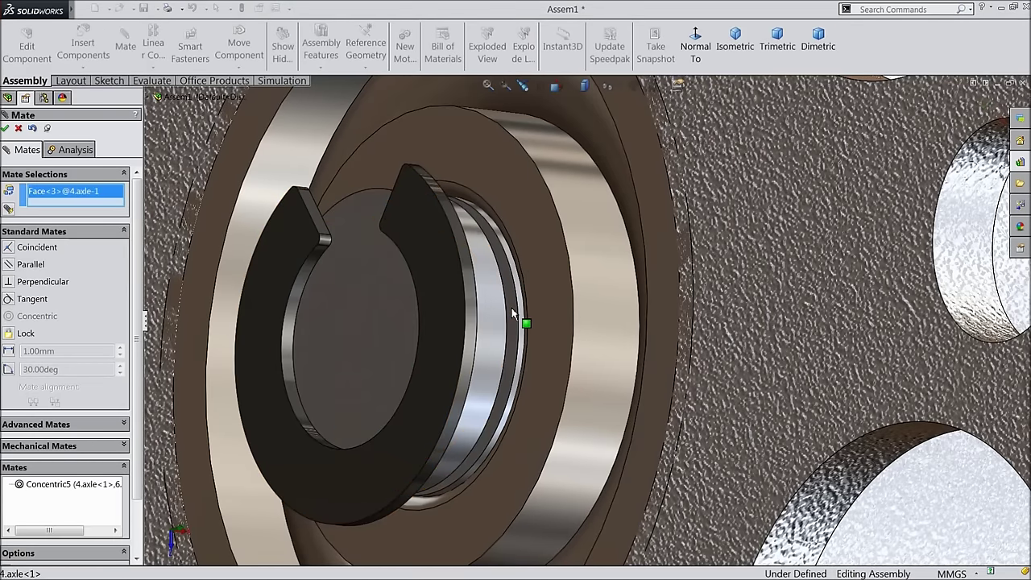
middle_click_drag(510, 322, 469, 315)
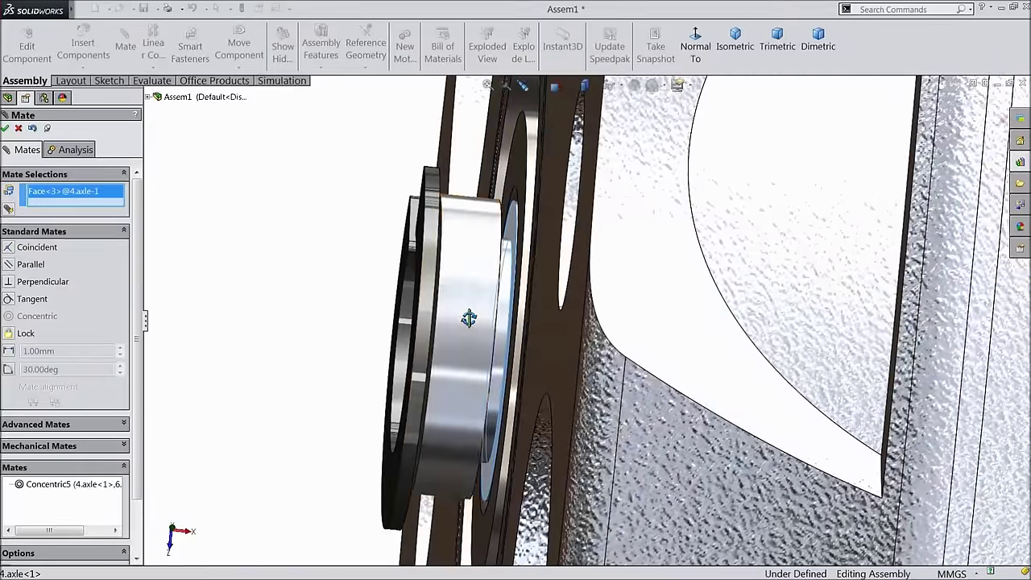
left_click_drag(424, 326, 281, 323)
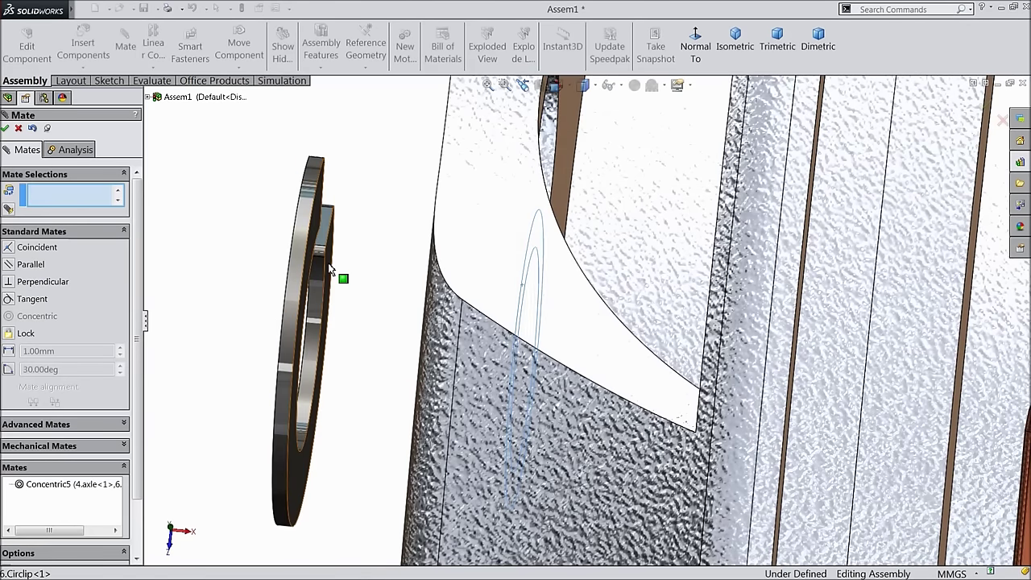
left_click(331, 270)
left_click(345, 289)
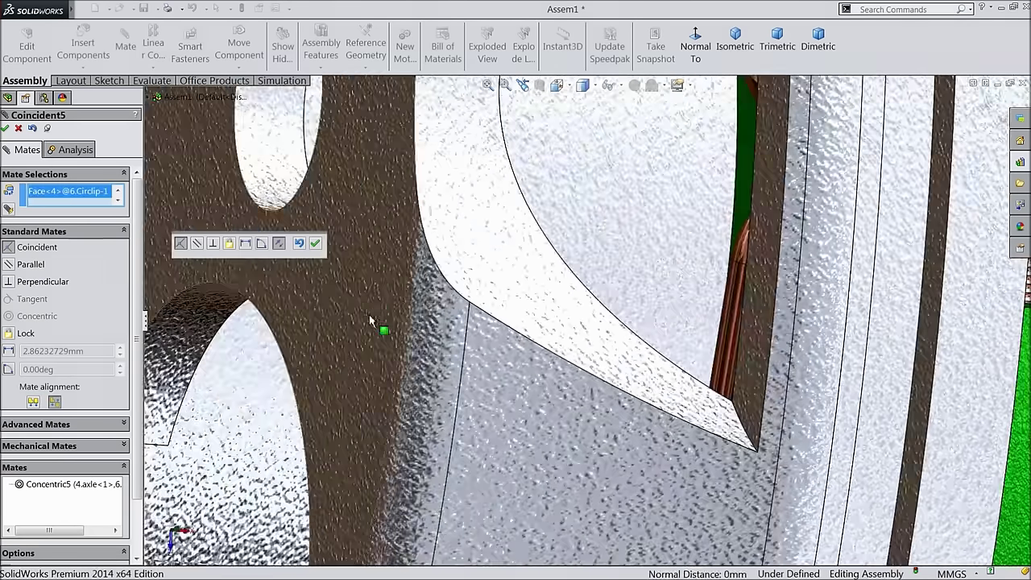
scroll(369, 314, "up", 5)
scroll(263, 272, "down", 5)
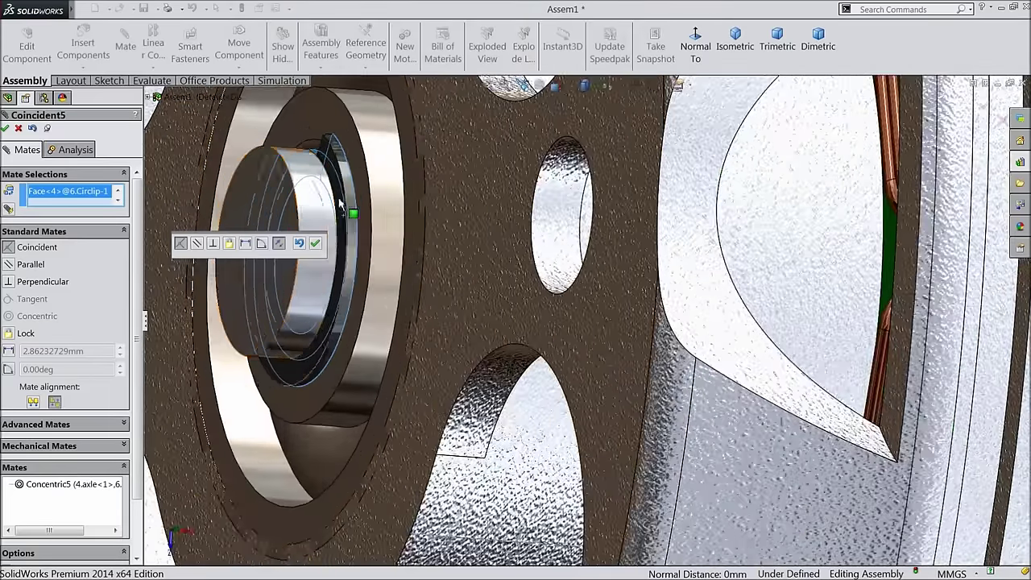
left_click(315, 242)
scroll(376, 187, "down", 3)
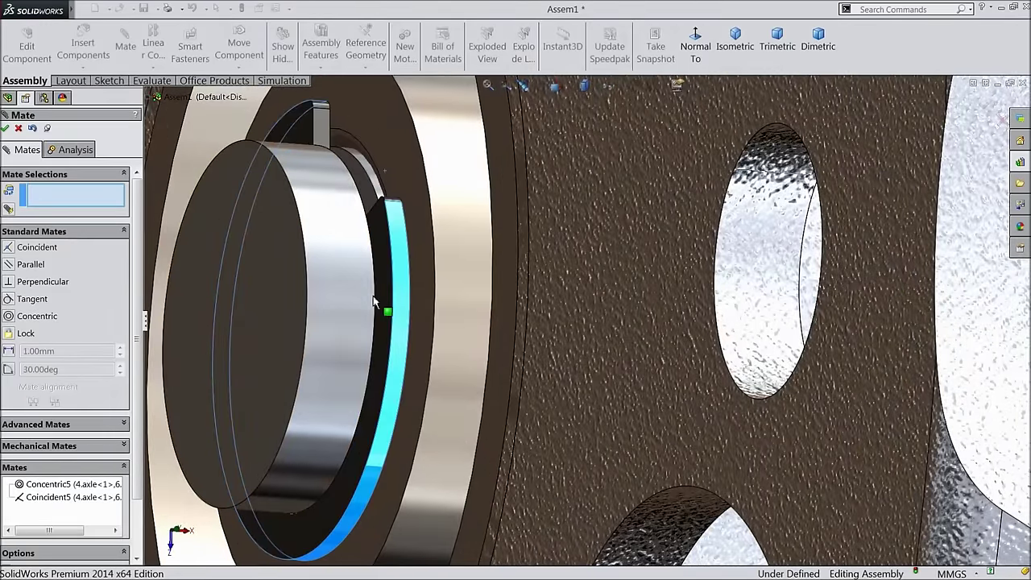
scroll(379, 281, "up", 5)
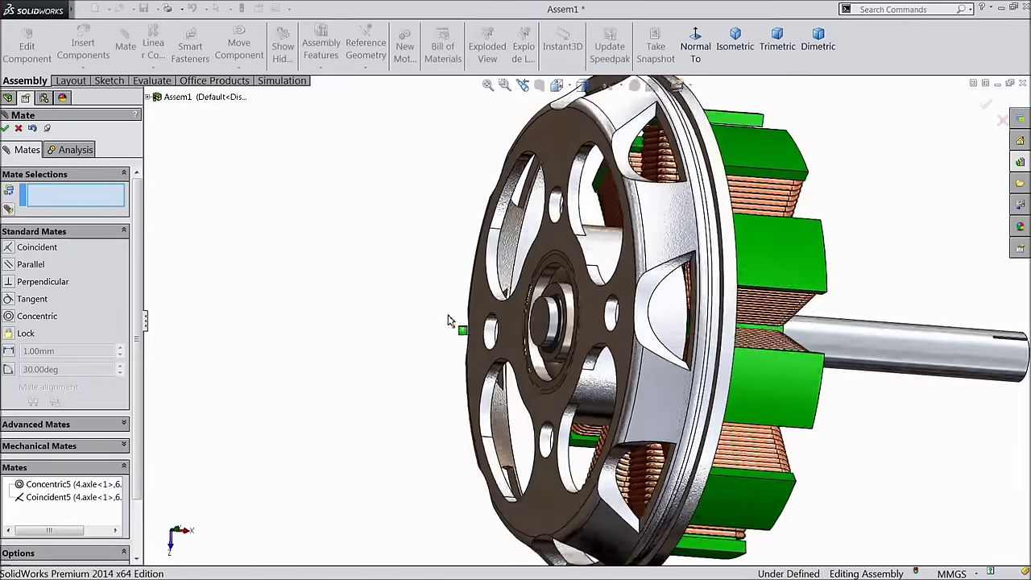
middle_click_drag(448, 320, 364, 246)
scroll(363, 327, "up", 3)
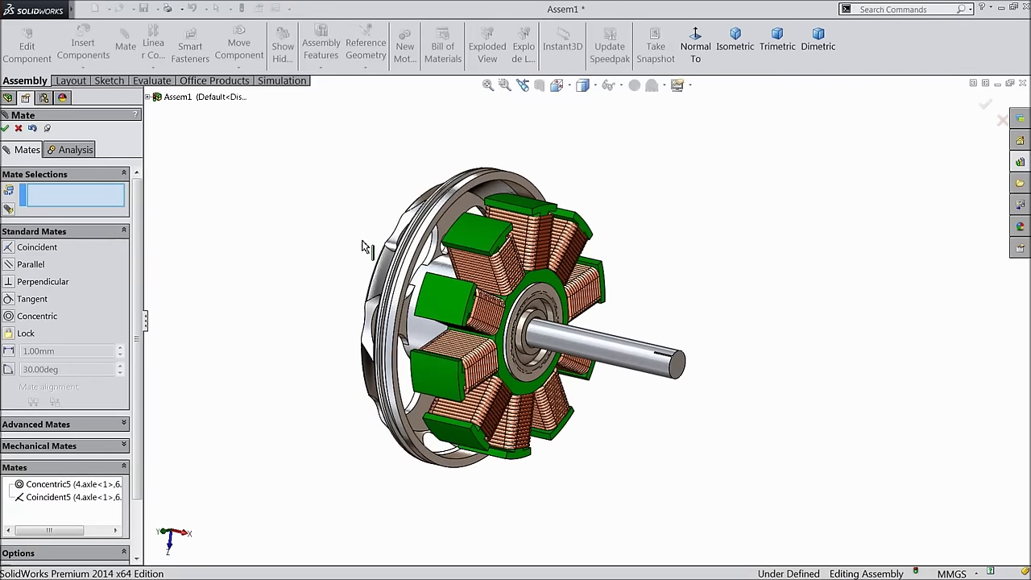
left_click(7, 129)
Step: Insert the part 1.Bell.SLDPRT and place it beside the coil near the front end of the axle
middle_click_drag(341, 278, 325, 272)
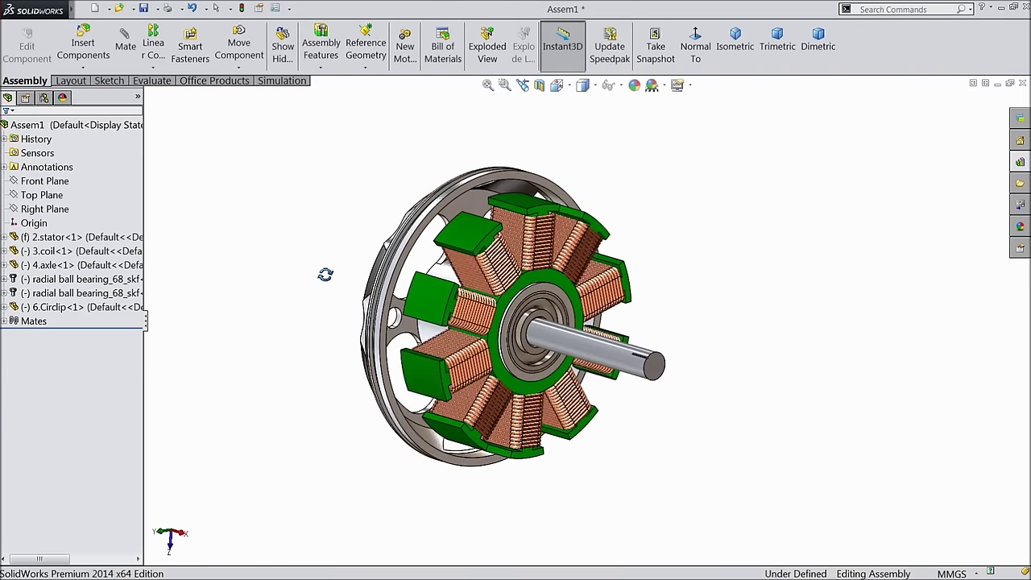
scroll(659, 307, "down", 2)
middle_click_drag(659, 307, 659, 307)
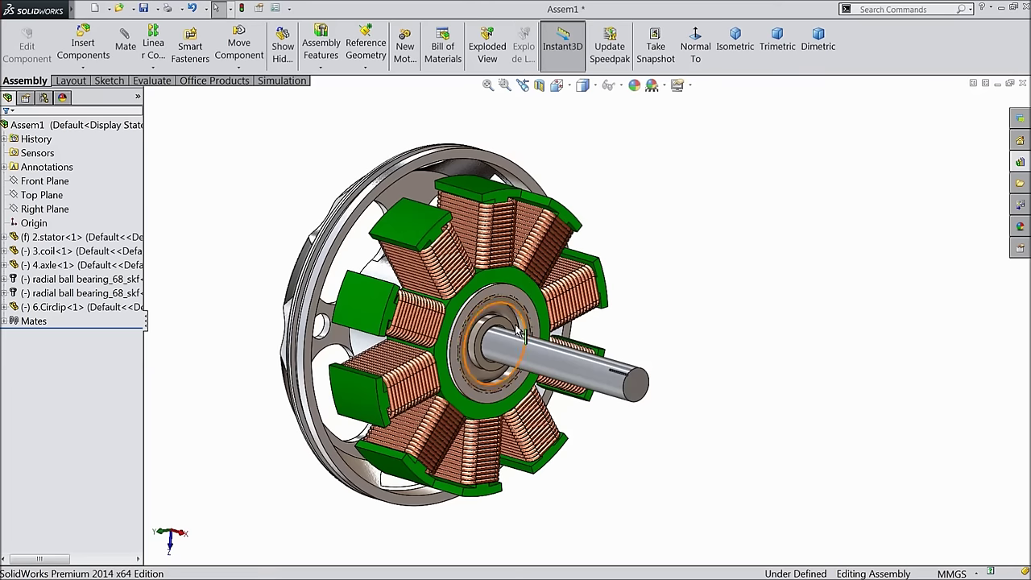
left_click(83, 48)
left_click(57, 383)
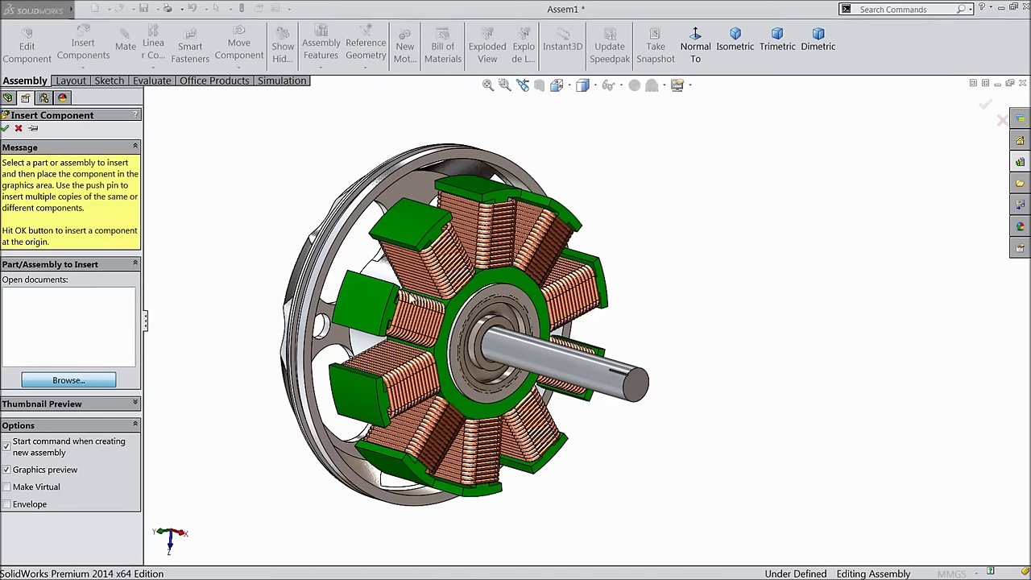
left_click(762, 173)
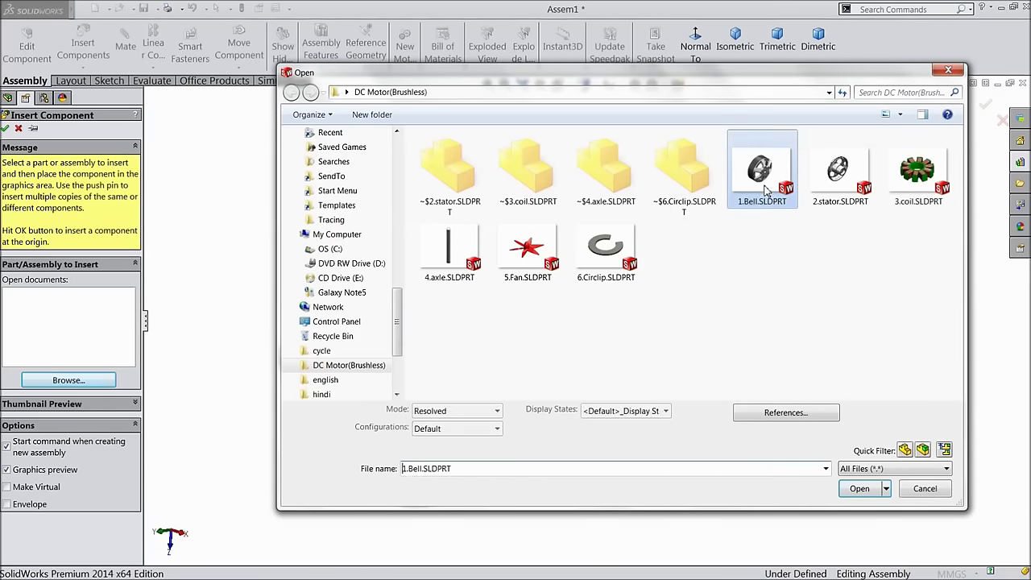
left_click(860, 488)
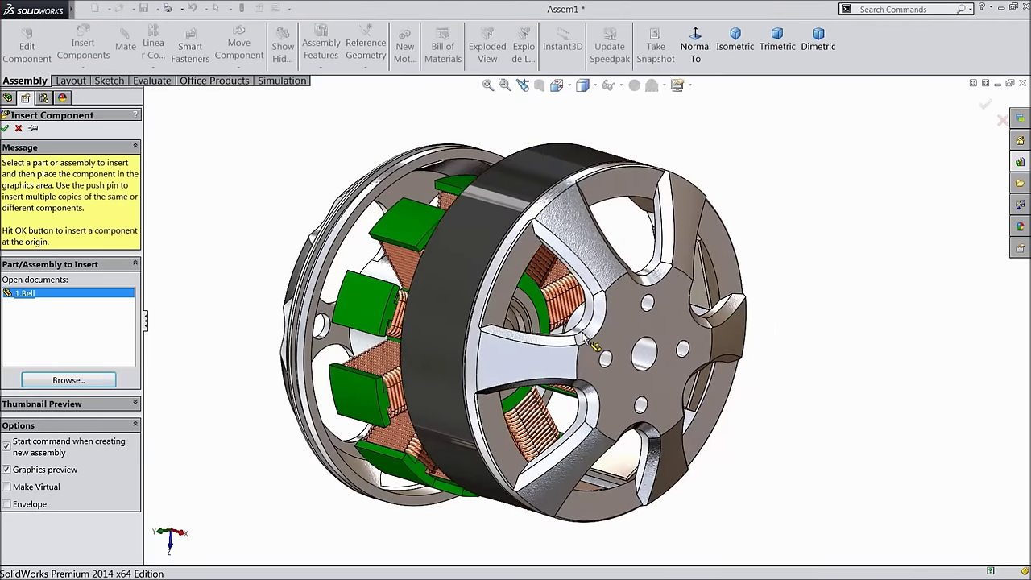
left_click(586, 344)
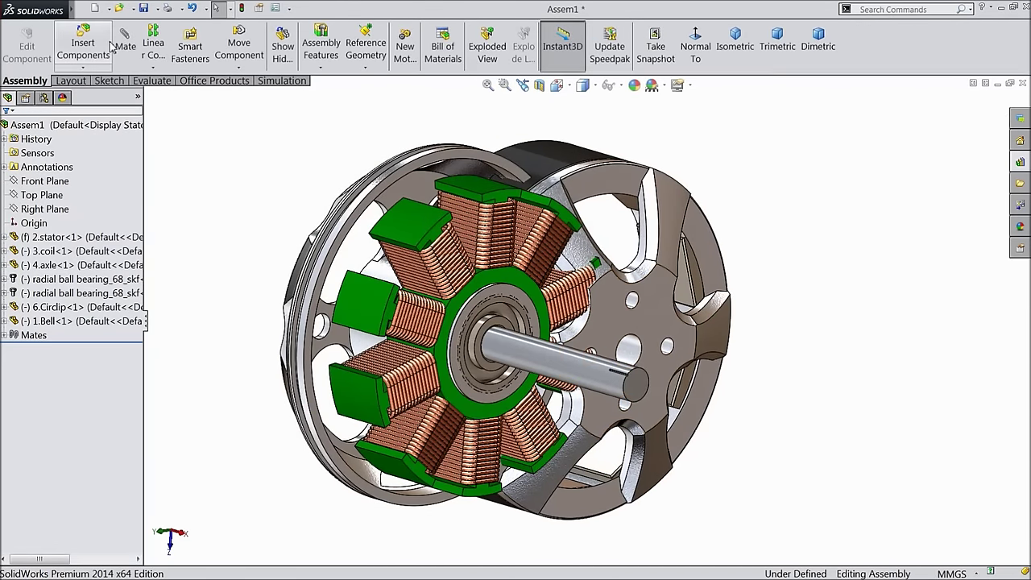
left_click(83, 42)
left_click(19, 129)
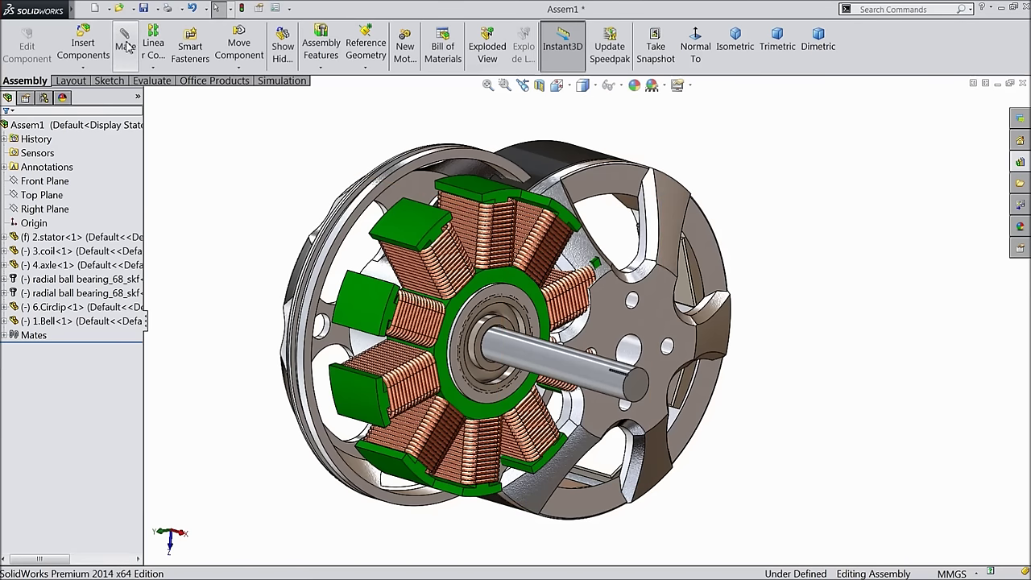
Step: Add a concentric mate between the axle and the bell's centre hole, and slide the bell forward along the axle
left_click(598, 364)
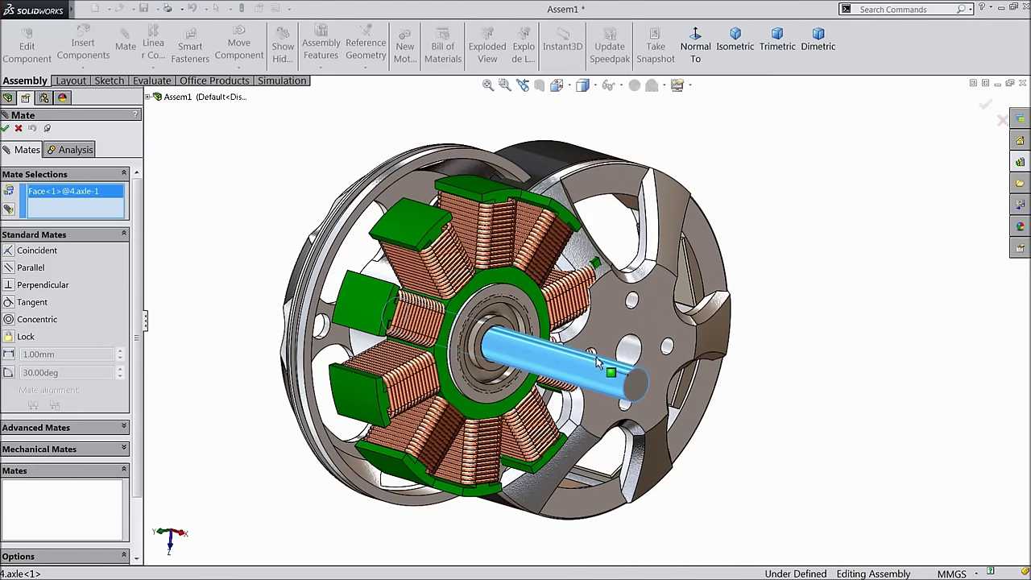
left_click(628, 356)
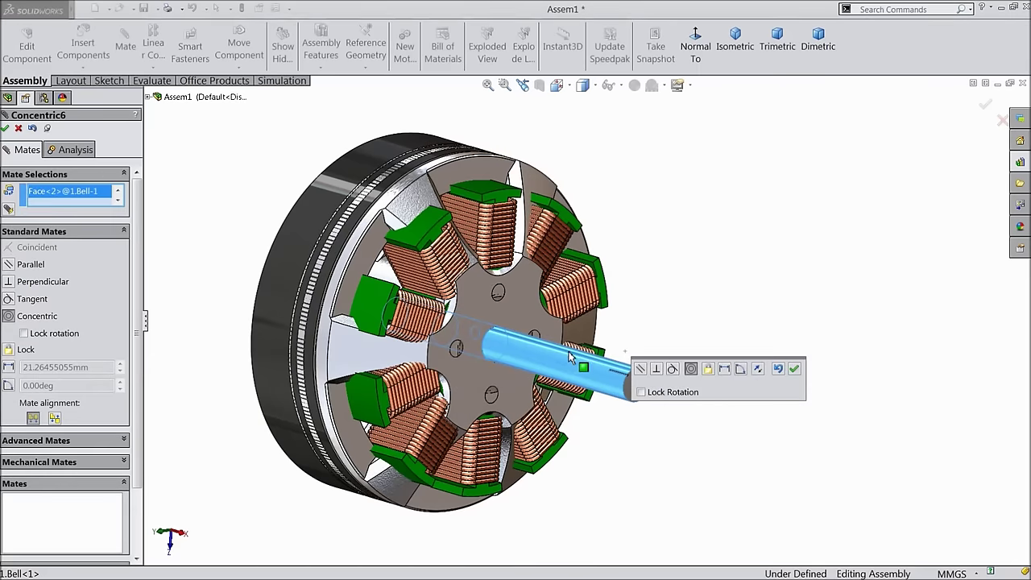
left_click(794, 370)
left_click_drag(347, 322, 476, 333)
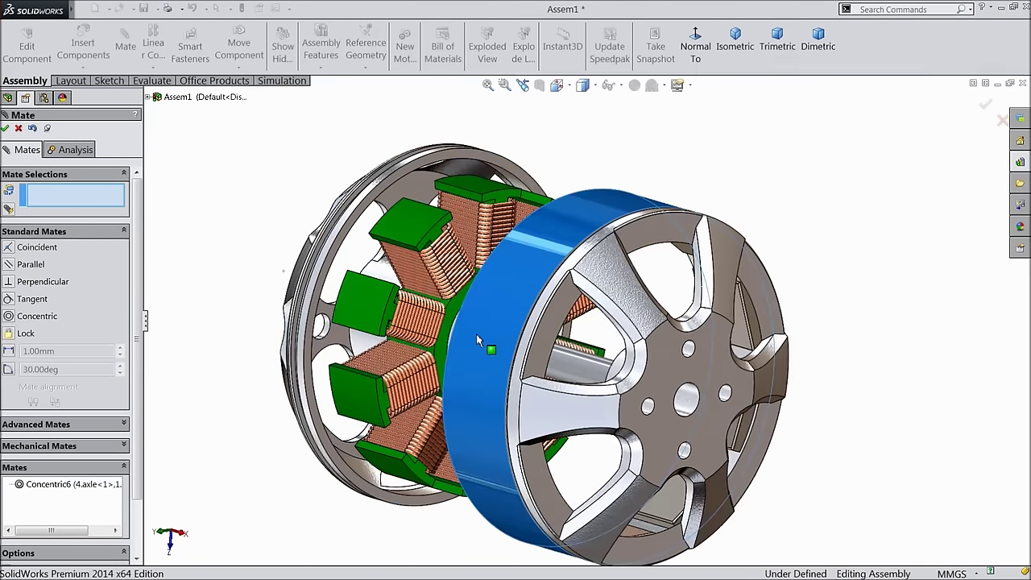
Step: Add a coincident mate between the stator's flat outer rim face and the bell's open-end ring face, and finish mating
scroll(419, 298, "down", 3)
left_click(370, 263)
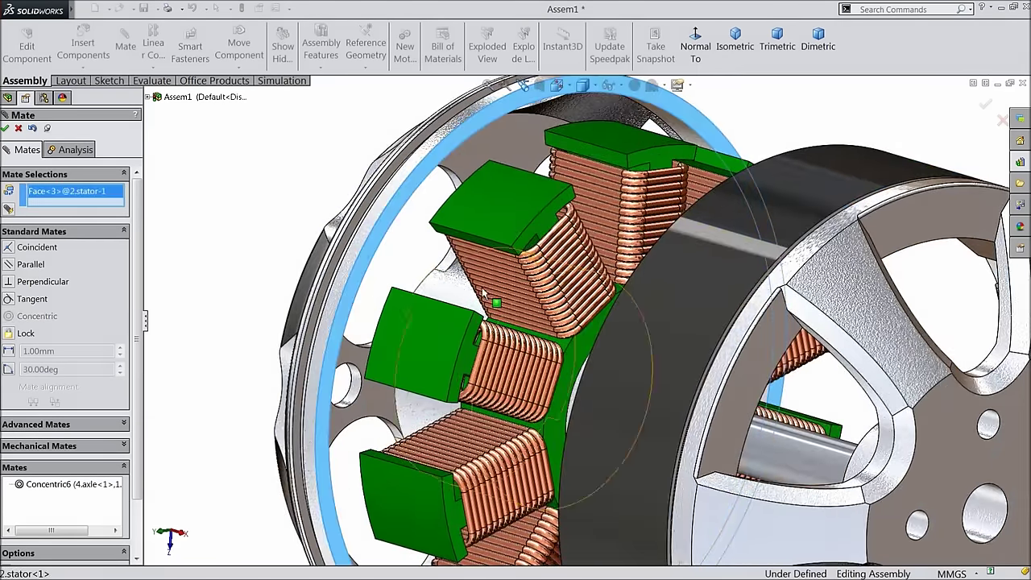
scroll(371, 263, "up", 3)
middle_click_drag(370, 263, 721, 359)
scroll(701, 338, "down", 3)
left_click(684, 315)
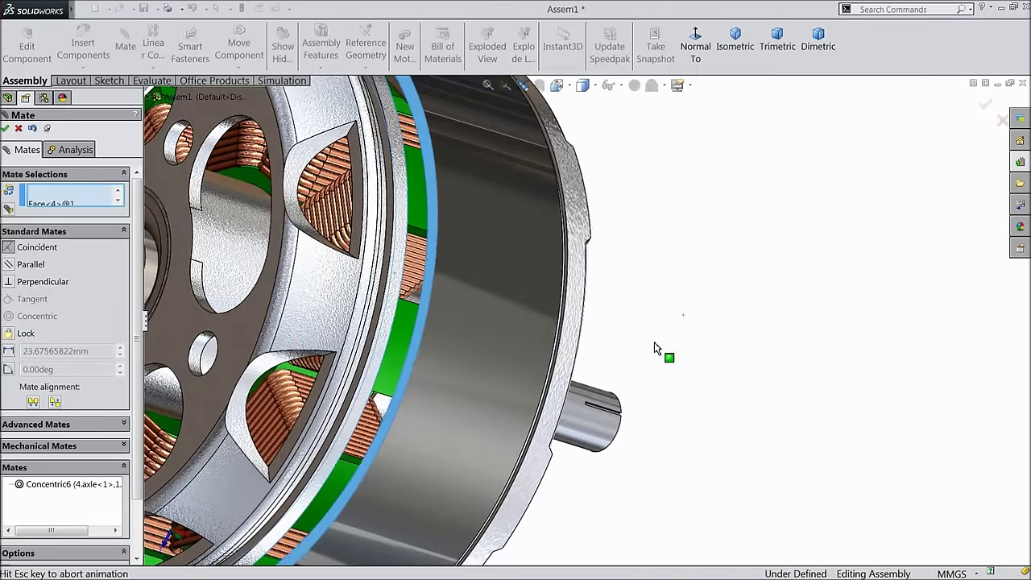
scroll(617, 320, "up", 5)
middle_click_drag(622, 295, 451, 284)
scroll(443, 282, "down", 3)
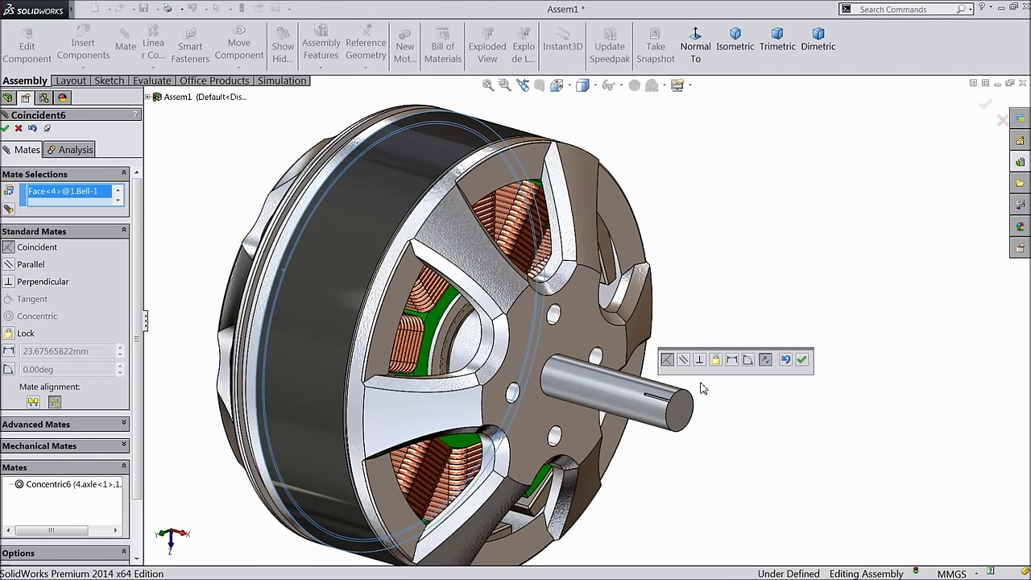
mouse_move(562, 374)
middle_mouse_down()
mouse_move(693, 396)
mouse_move(616, 395)
mouse_move(580, 365)
mouse_move(566, 382)
mouse_move(560, 373)
middle_mouse_up()
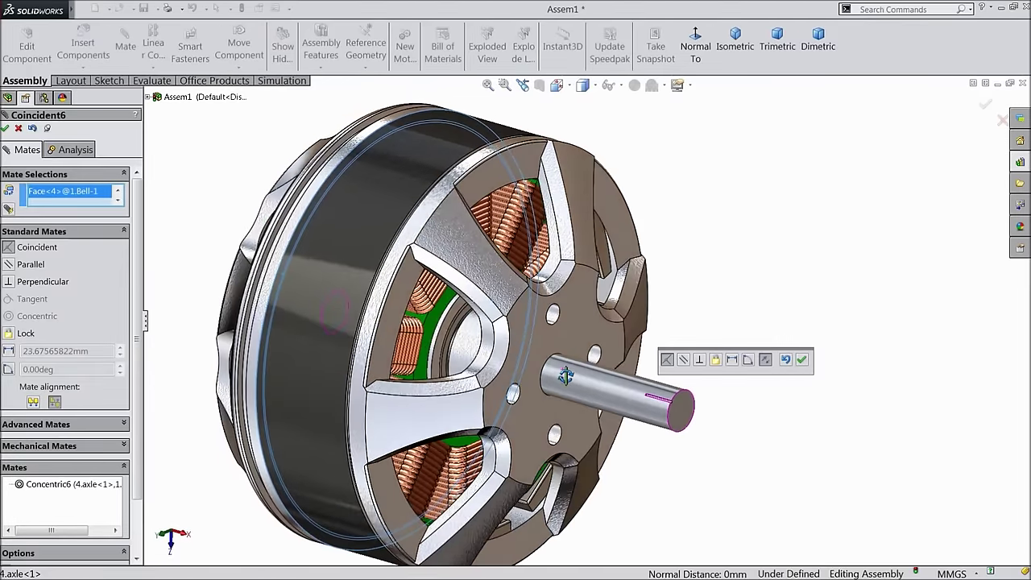
left_click(802, 363)
scroll(698, 387, "down", 3)
middle_click_drag(698, 387, 666, 382)
scroll(610, 363, "up", 2)
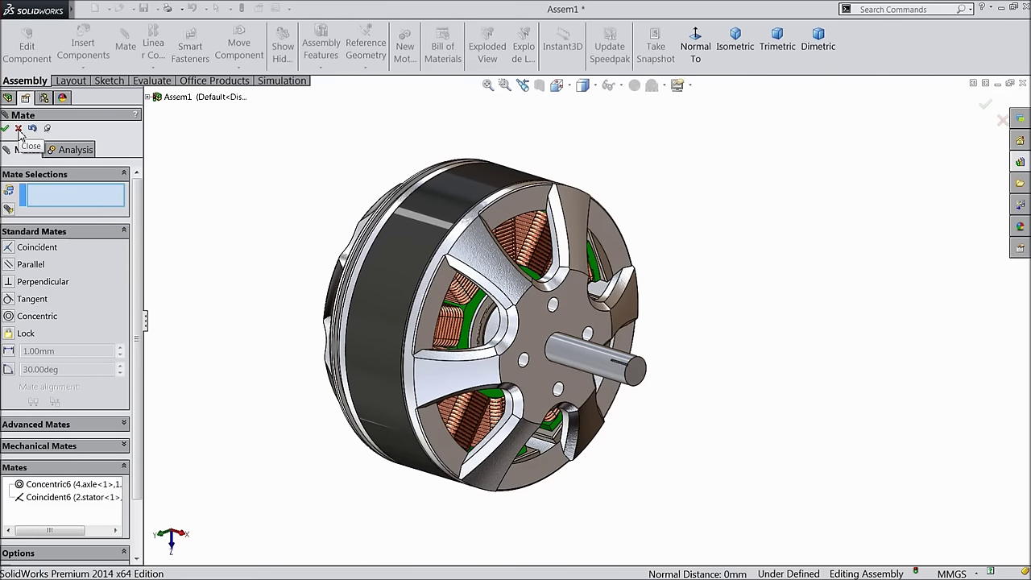
left_click(605, 358)
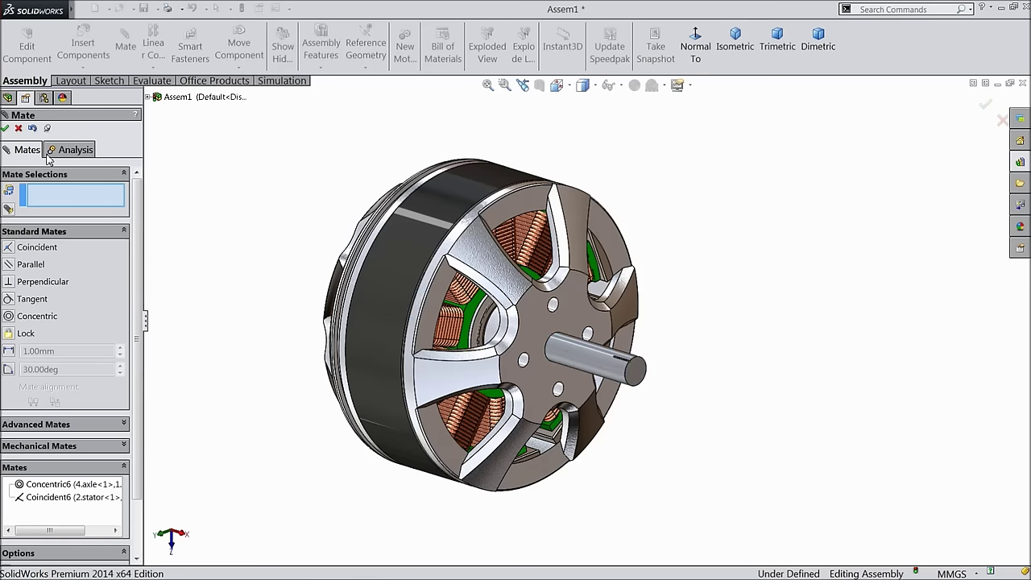
left_click(19, 129)
Step: Insert the part 5.Fan.SLDPRT and place it in front of the axle's free end
left_click(83, 48)
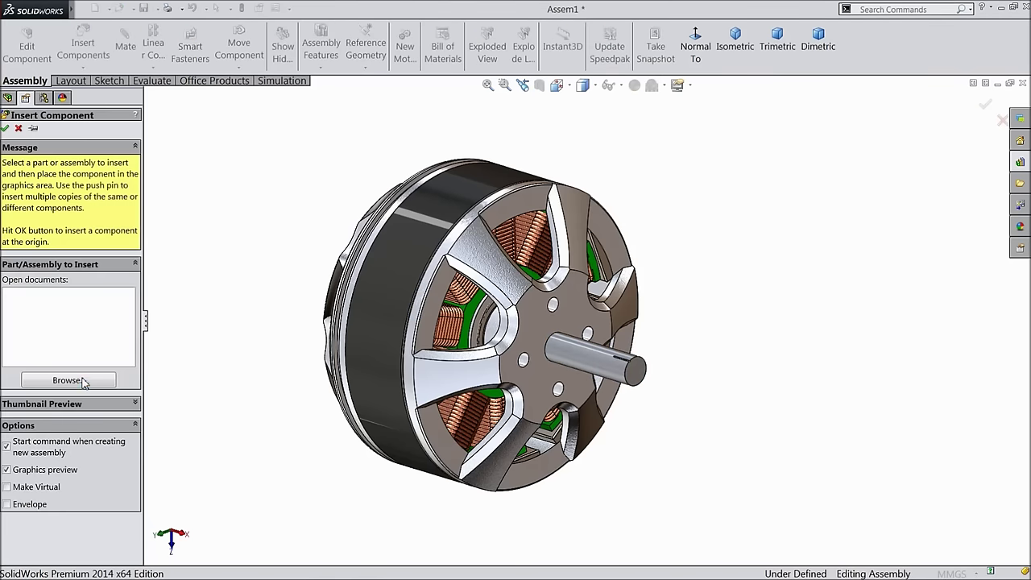
left_click(69, 380)
left_click(606, 251)
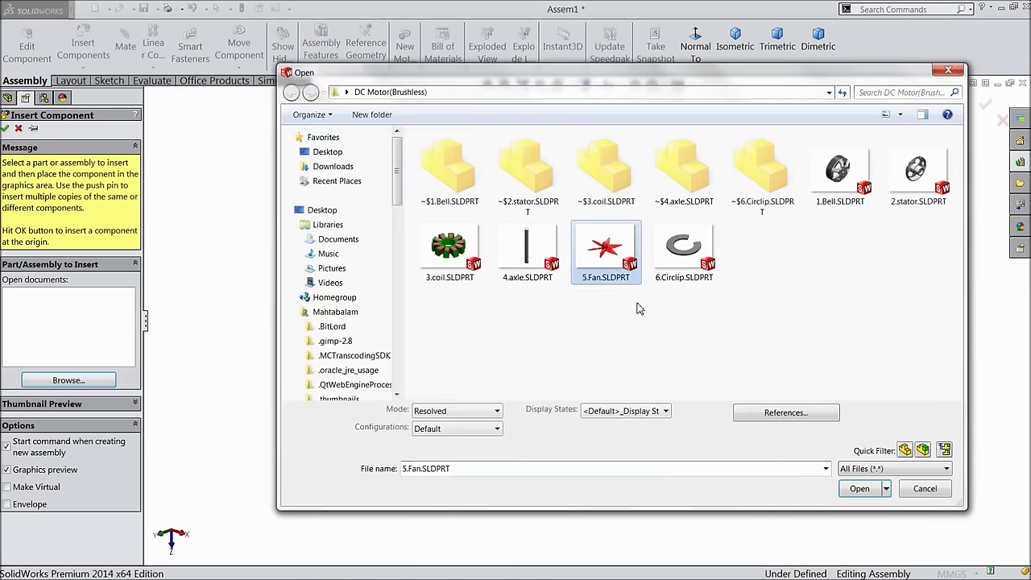
left_click(859, 488)
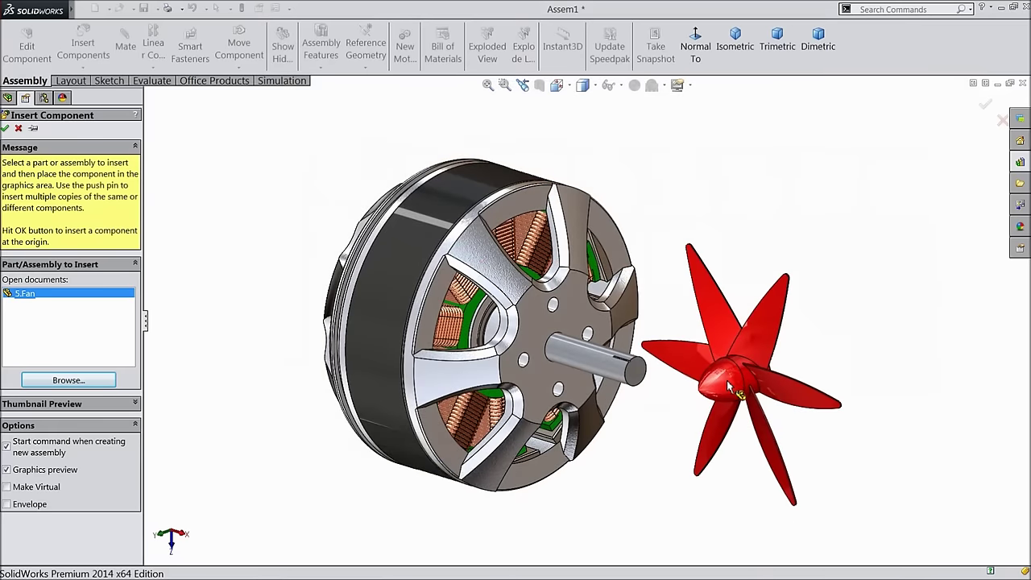
left_click(724, 388)
Step: Rotate the fan freely so its pointed nose faces away from the motor
left_click(239, 67)
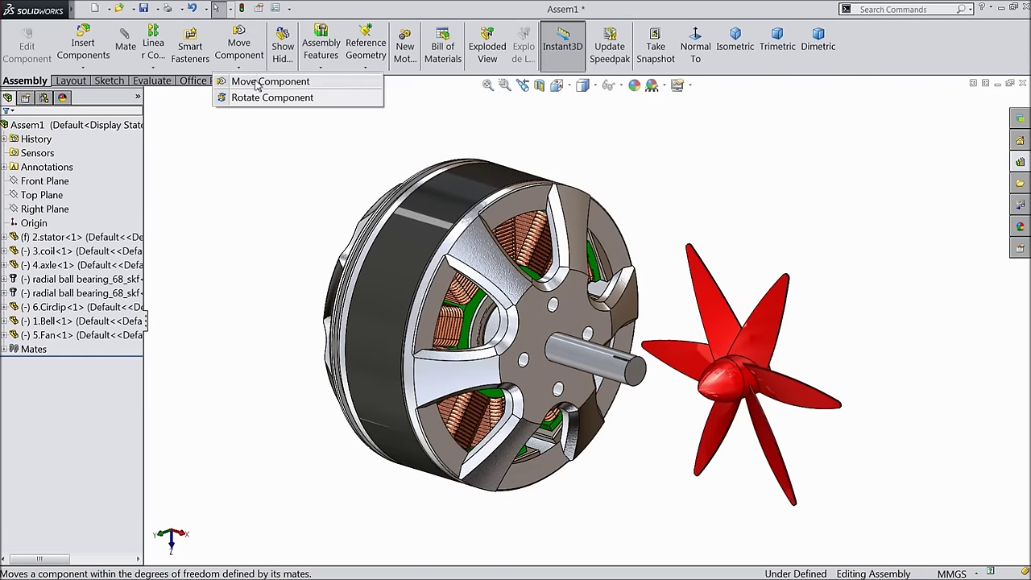
left_click(273, 98)
left_click_drag(695, 360, 831, 421)
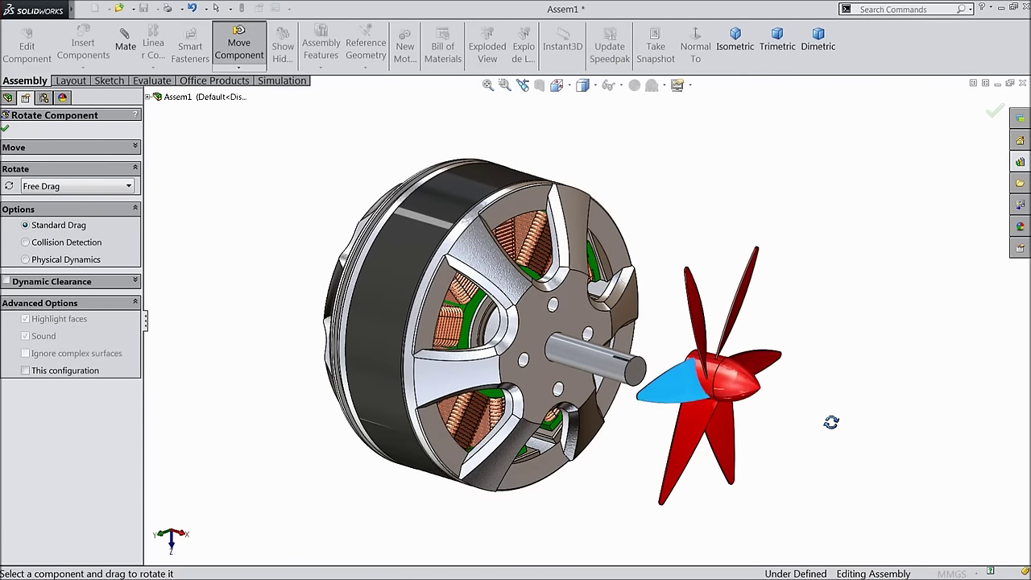
left_click(5, 130)
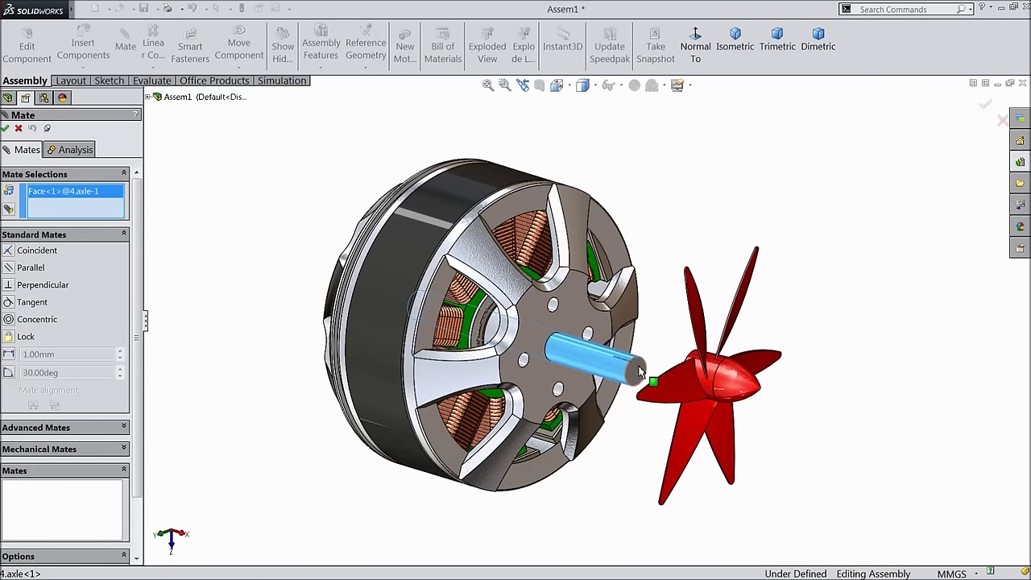
Step: Add a concentric mate between the axle and the fan's cylindrical hub face, and slide the fan forward along the axle
middle_click_drag(640, 371, 672, 387)
scroll(636, 371, "down", 5)
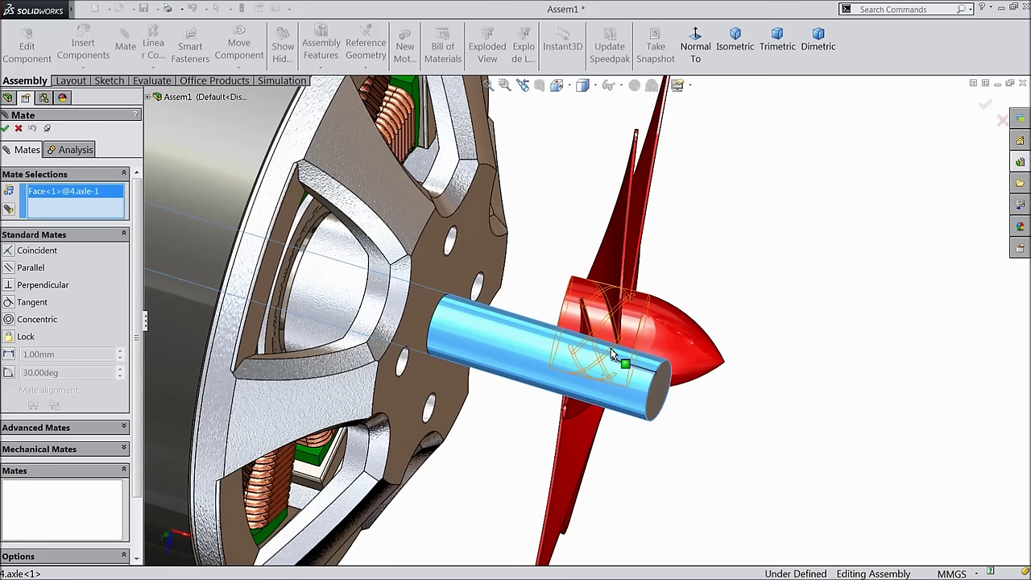
left_click(584, 299)
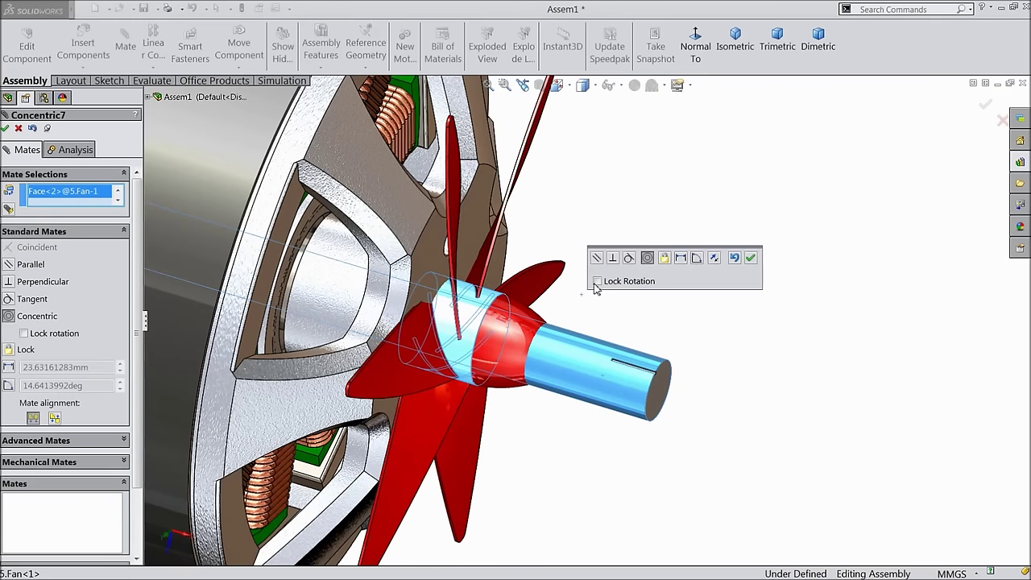
left_click(751, 259)
left_click_drag(478, 323, 787, 388)
Step: Add a coincident mate between the circular edge inside the fan's hub hole and the axle's front end edge, and finish mating
middle_click_drag(679, 387, 751, 419)
scroll(752, 419, "up", 3)
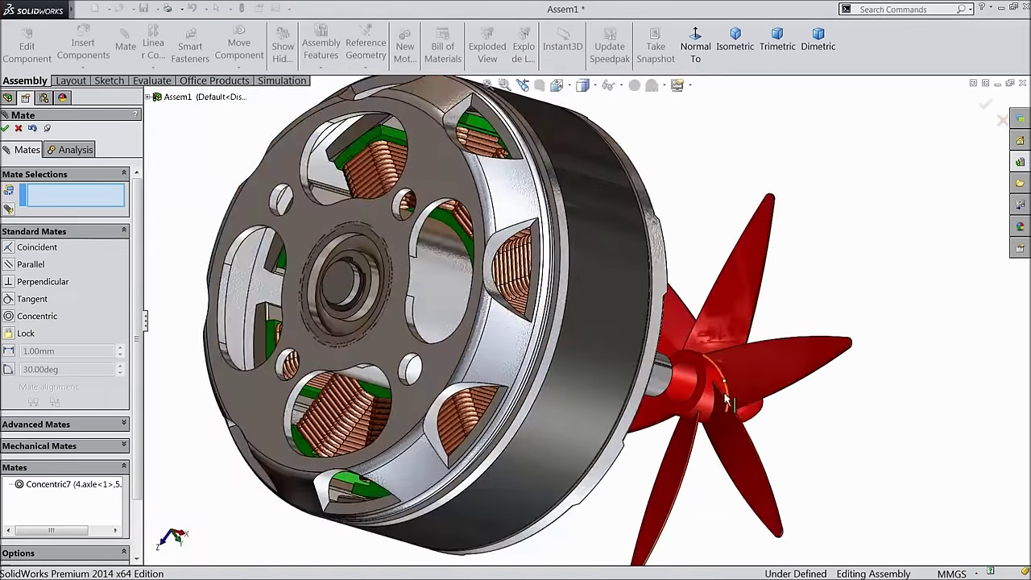
middle_click_drag(734, 408, 749, 421)
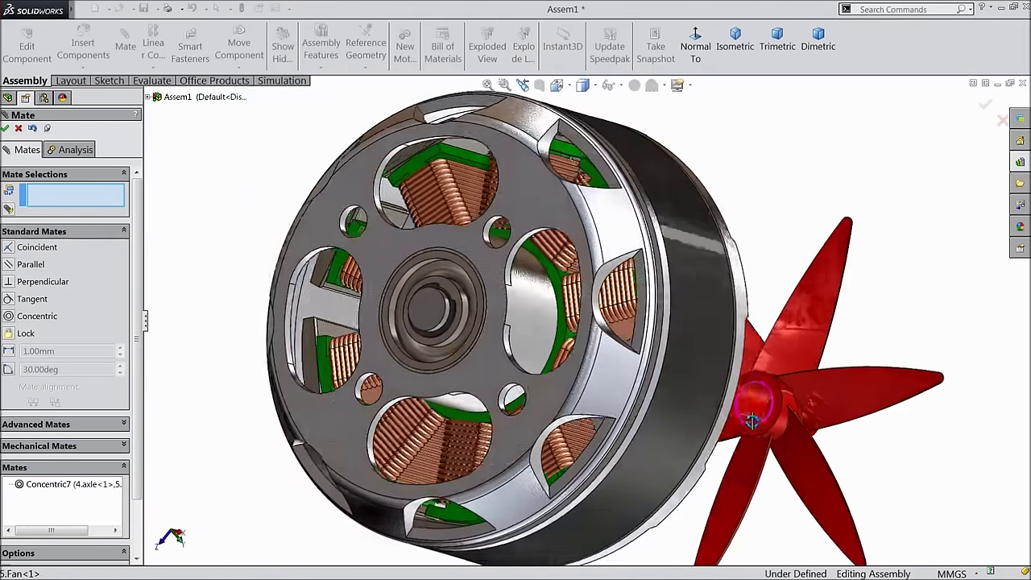
scroll(756, 427, "down", 2)
scroll(758, 431, "down", 5)
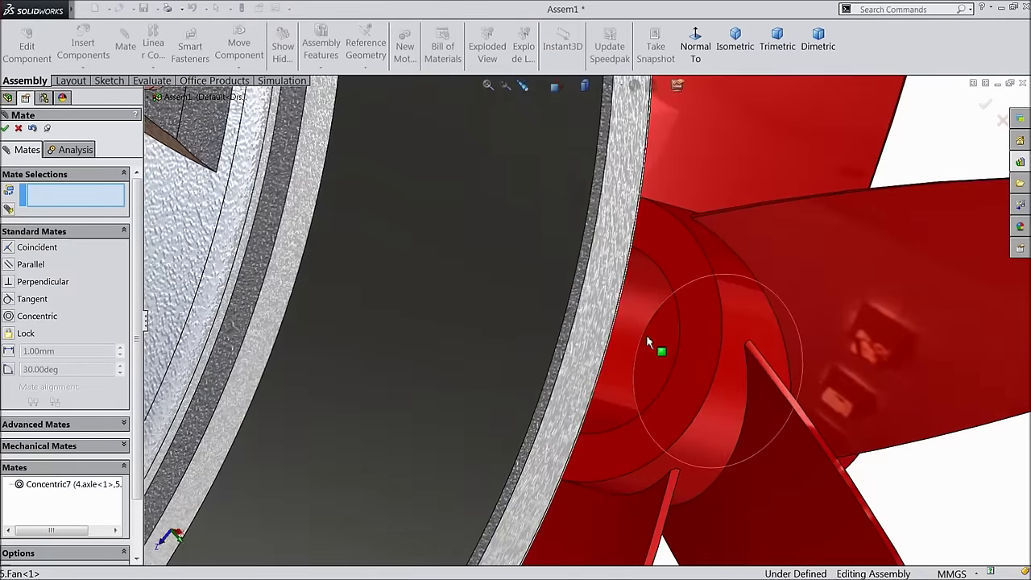
left_click(648, 341)
scroll(653, 346, "up", 8)
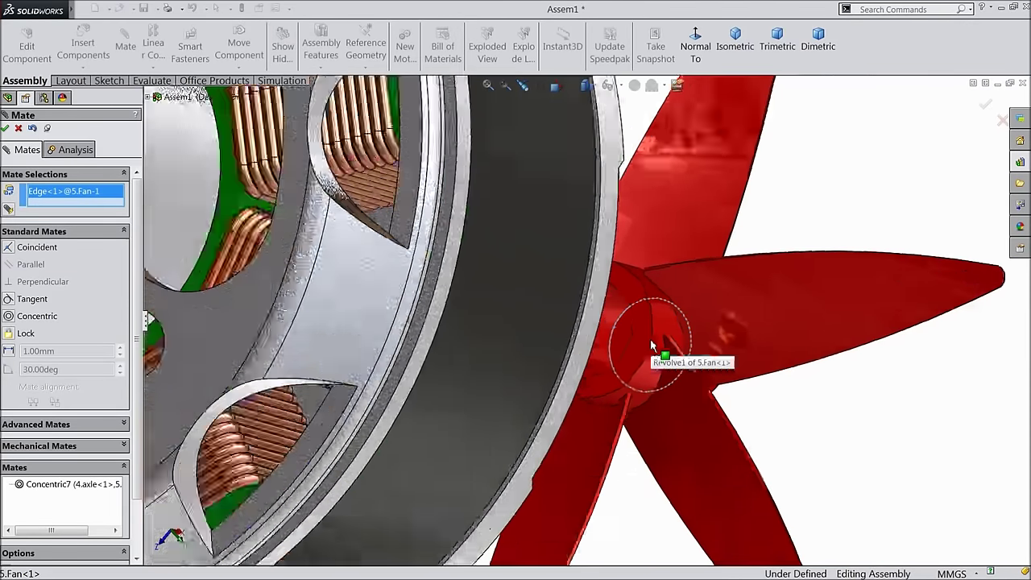
middle_click_drag(663, 368, 516, 348)
scroll(572, 309, "down", 5)
scroll(572, 309, "down", 3)
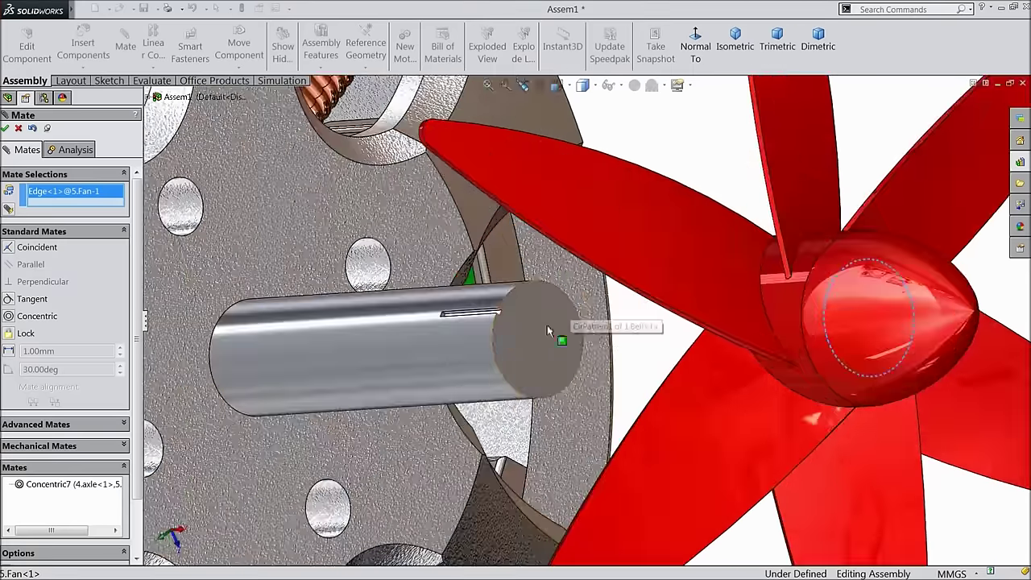
left_click(493, 349)
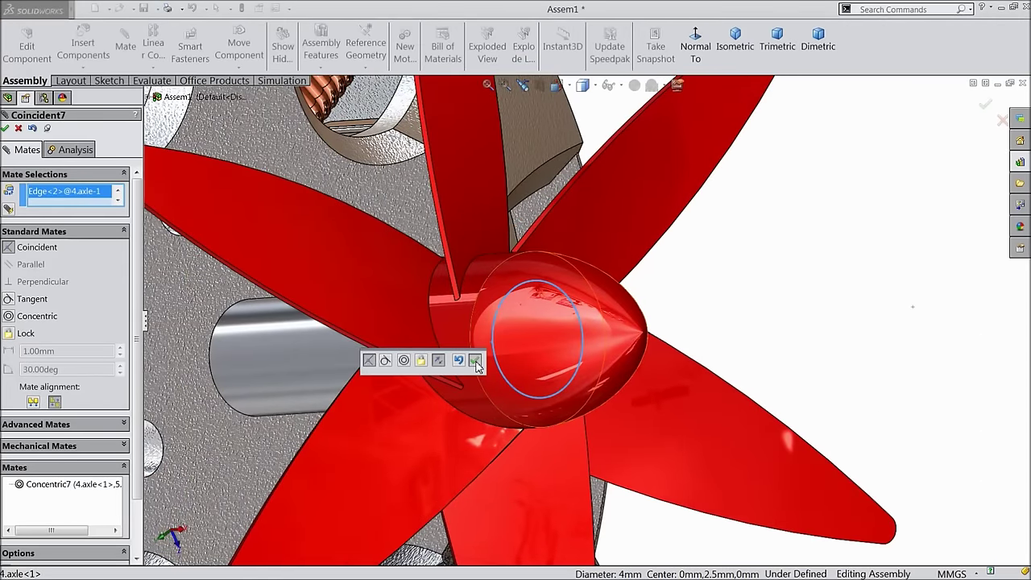
left_click(475, 363)
scroll(617, 352, "up", 8)
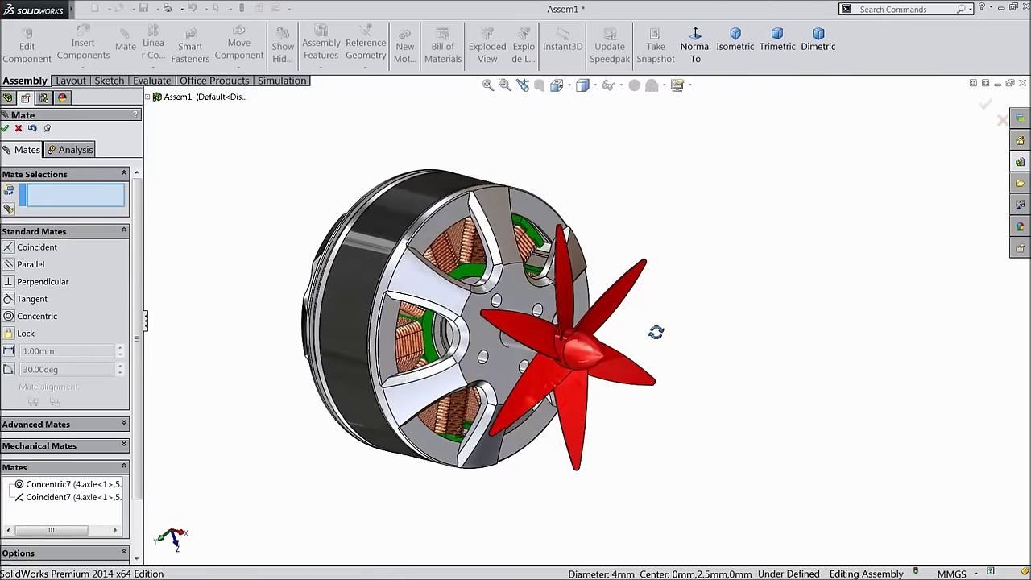
middle_click_drag(655, 332, 551, 381)
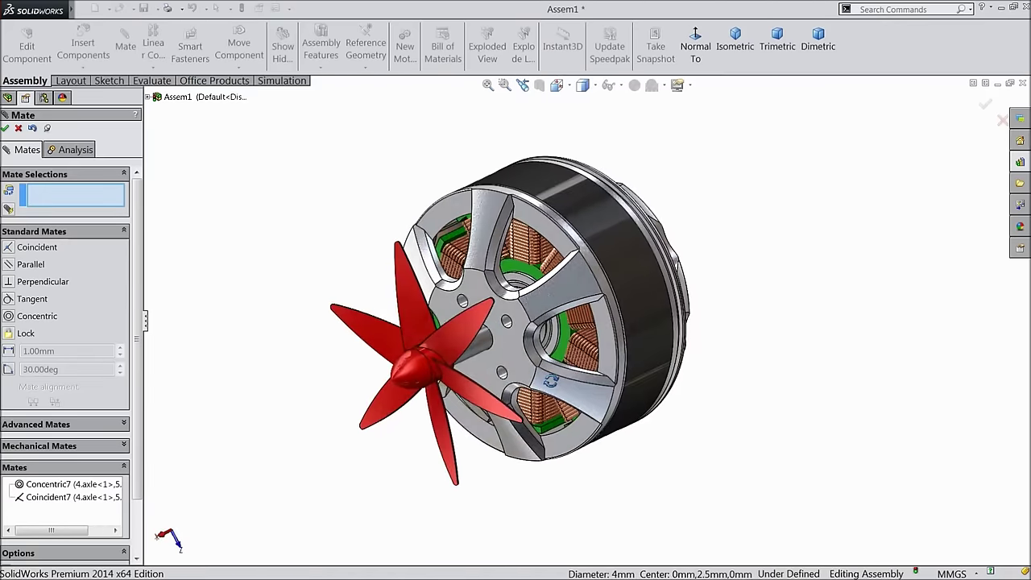
left_click(5, 131)
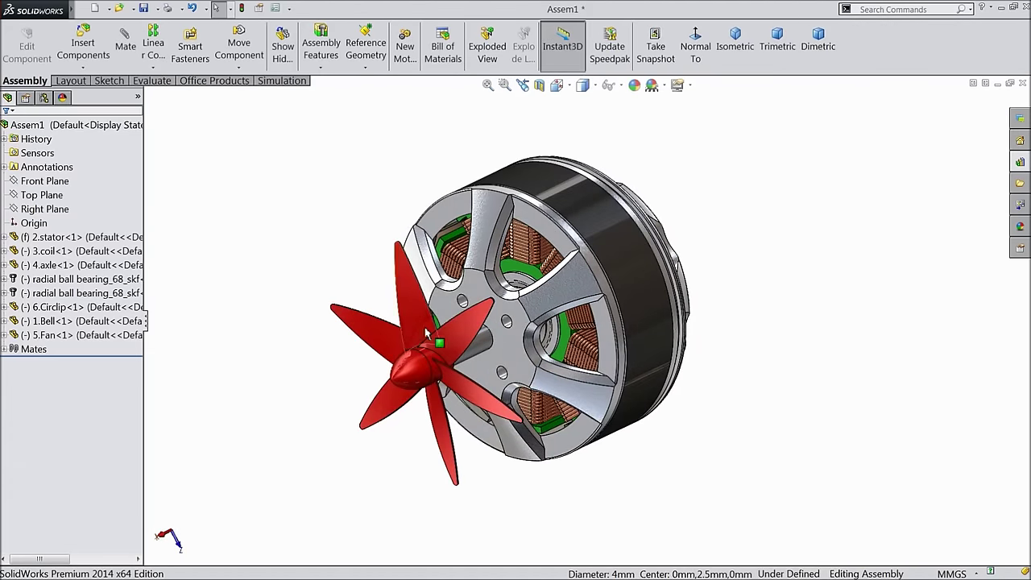
Step: Turn the fan slightly about the axle to test its rotation
scroll(529, 310, "down", 4)
scroll(532, 306, "up", 2)
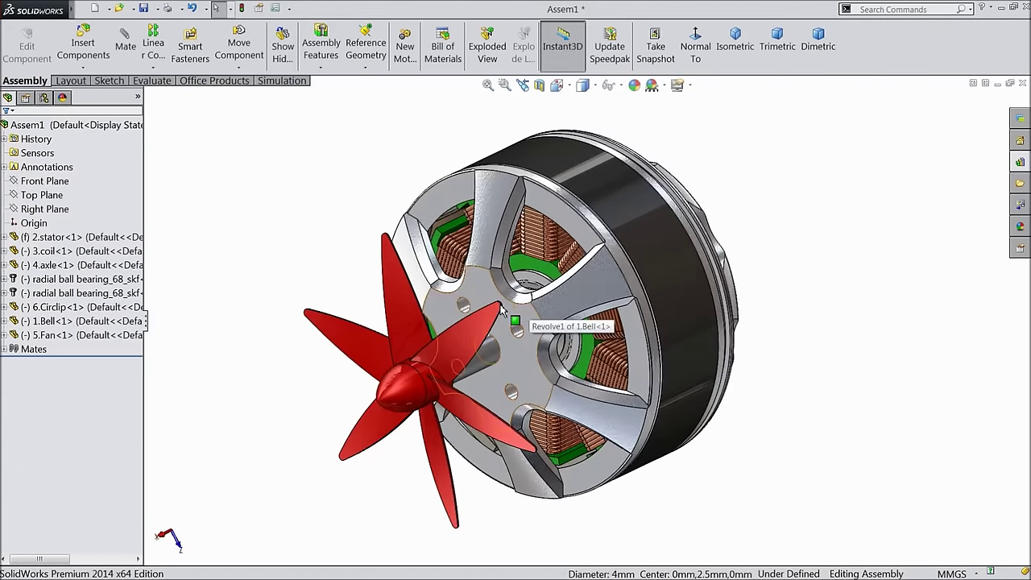
scroll(503, 314, "up", 4)
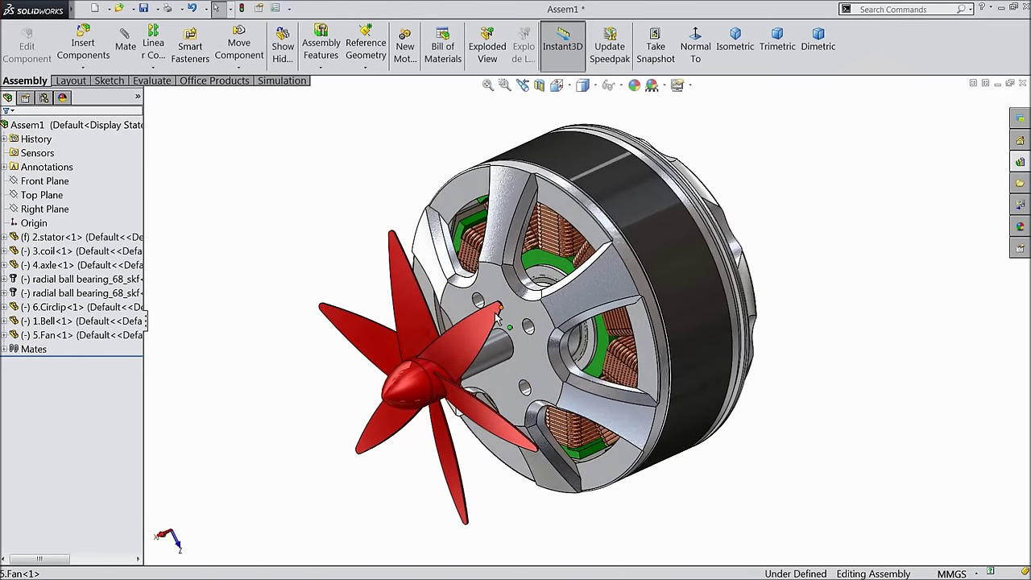
scroll(563, 306, "down", 1)
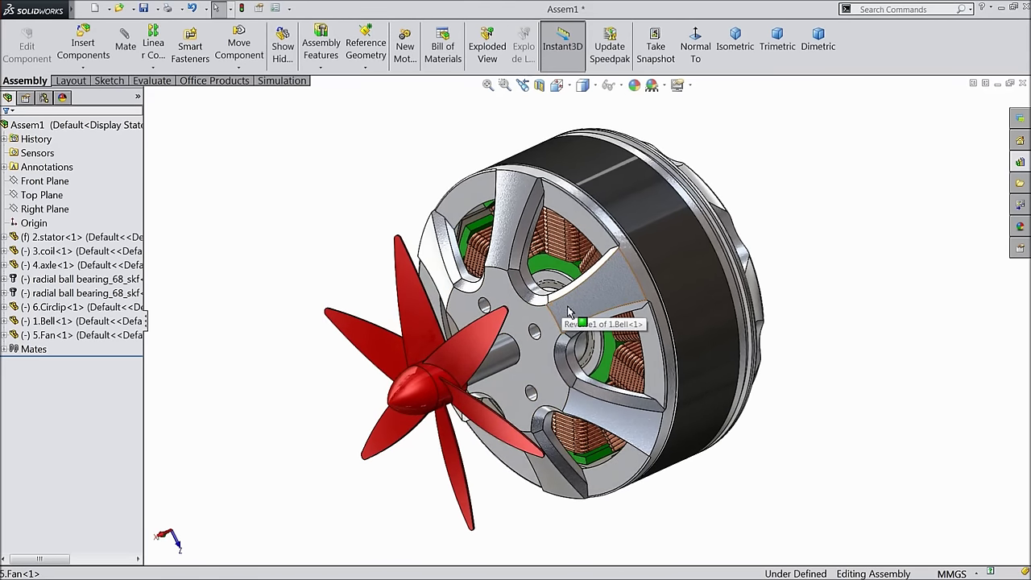
left_click_drag(453, 361, 483, 360)
key("Escape")
key("Escape")
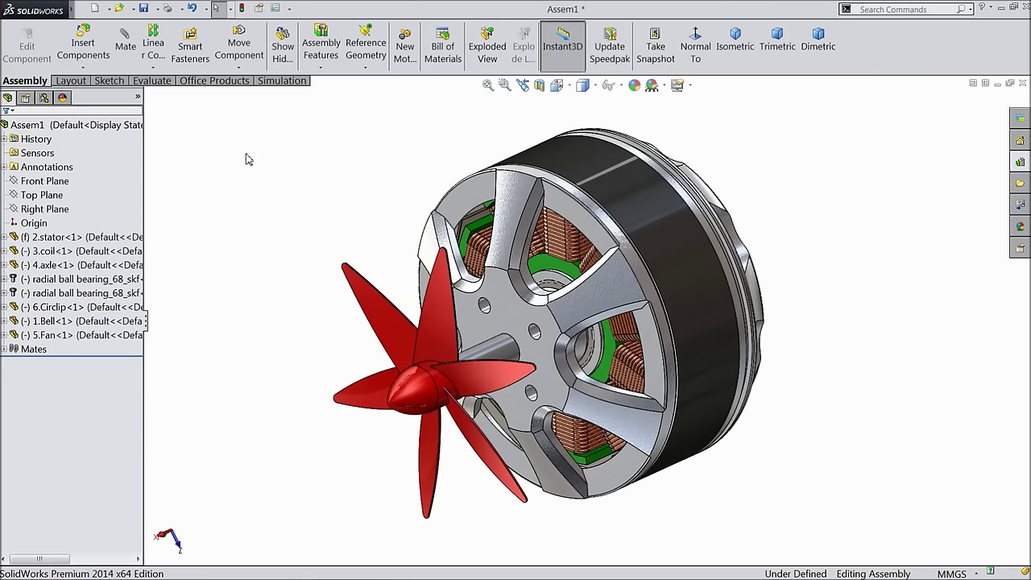
Step: Save the assembly as Assem1.SLDASM in the DC Motor(Brushless) folder
left_click(145, 10)
left_click(481, 257)
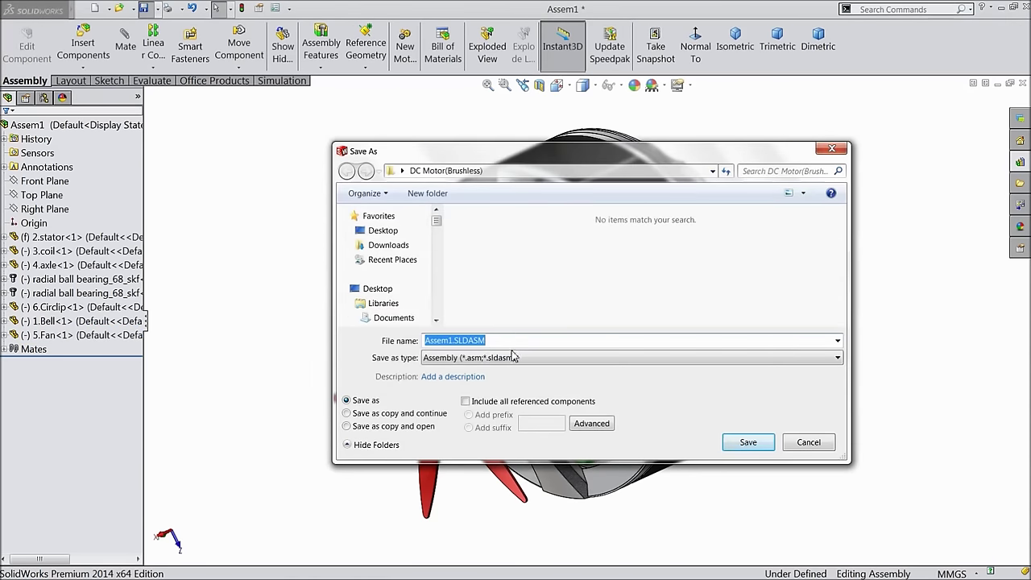
left_click(746, 442)
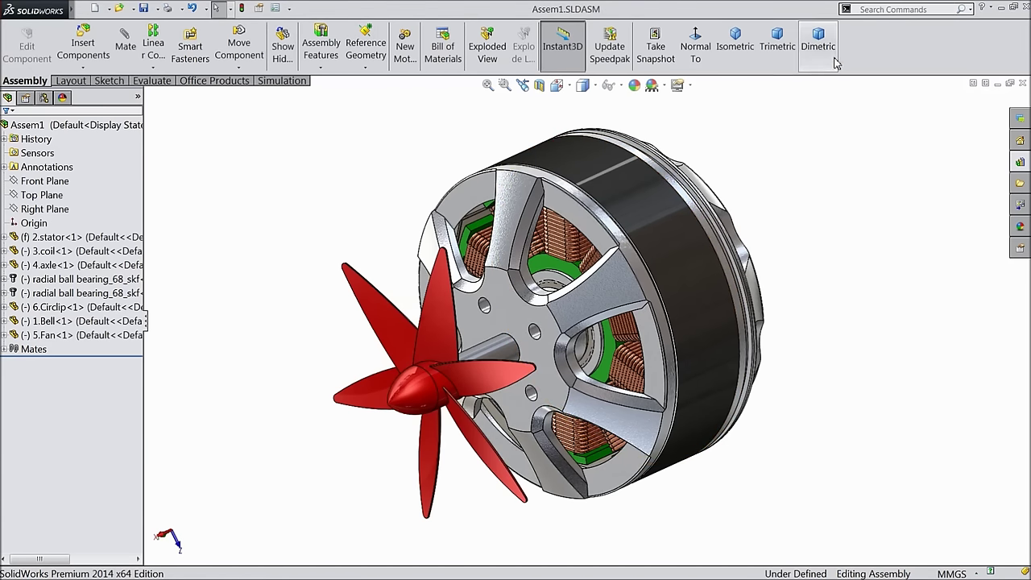
Step: Display the MotionManager and open Motion Study 1 with its timeline expanded
right_click(867, 51)
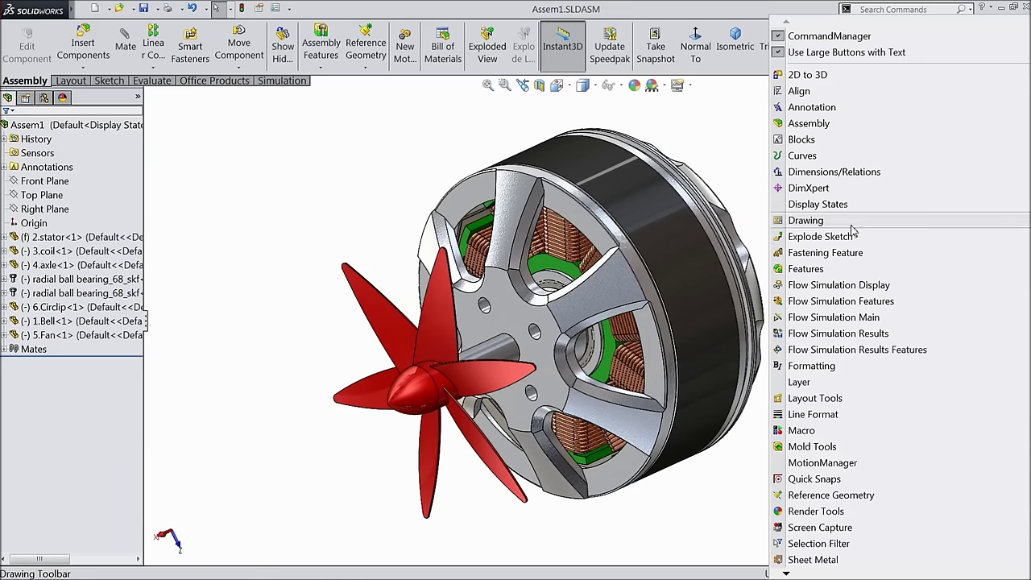
left_click(816, 466)
left_click(162, 560)
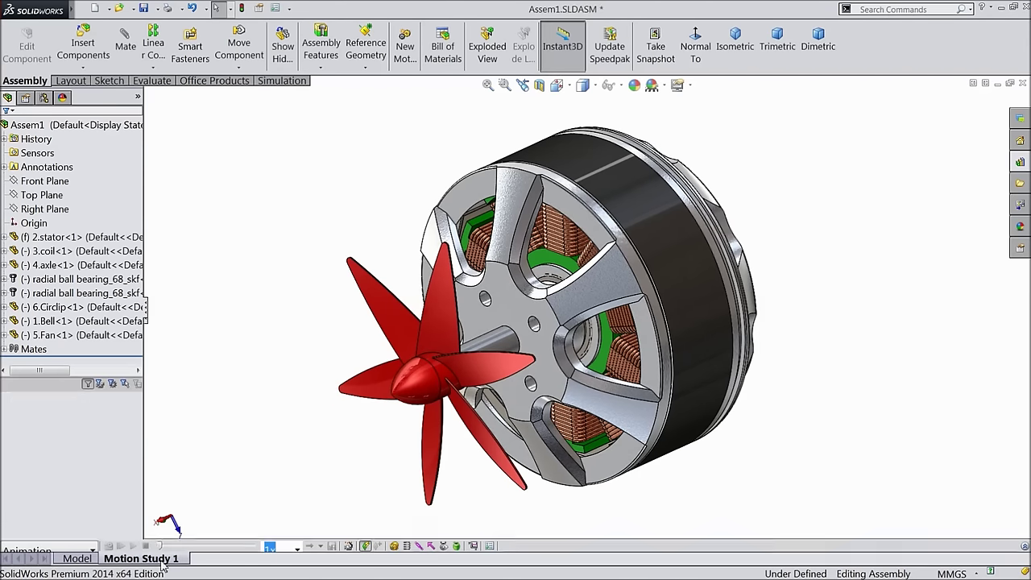
left_click(1025, 547)
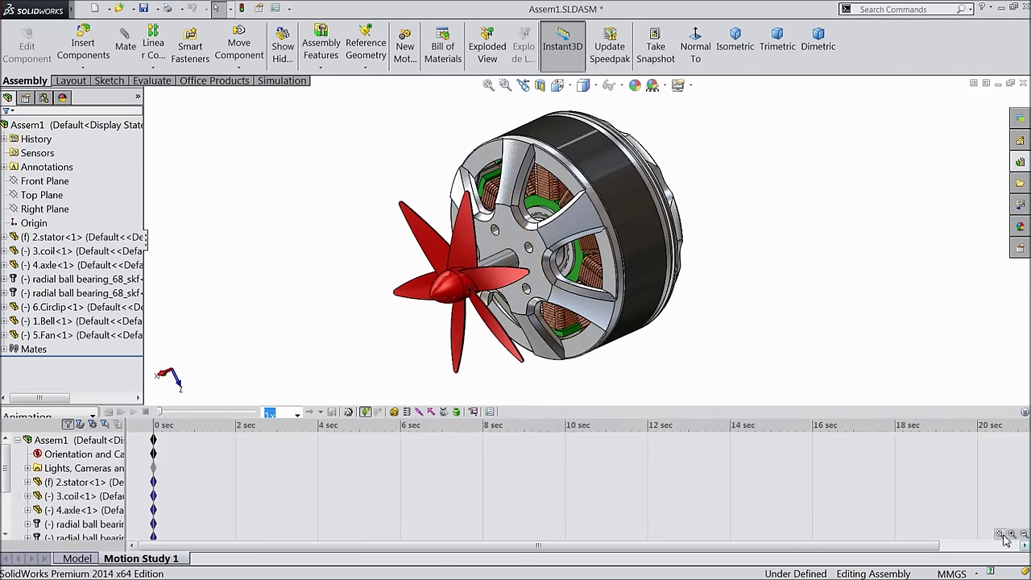
Step: Set the type of Motion Study 1 to Motion Analysis
left_click(62, 420)
left_click(36, 459)
left_click(282, 426)
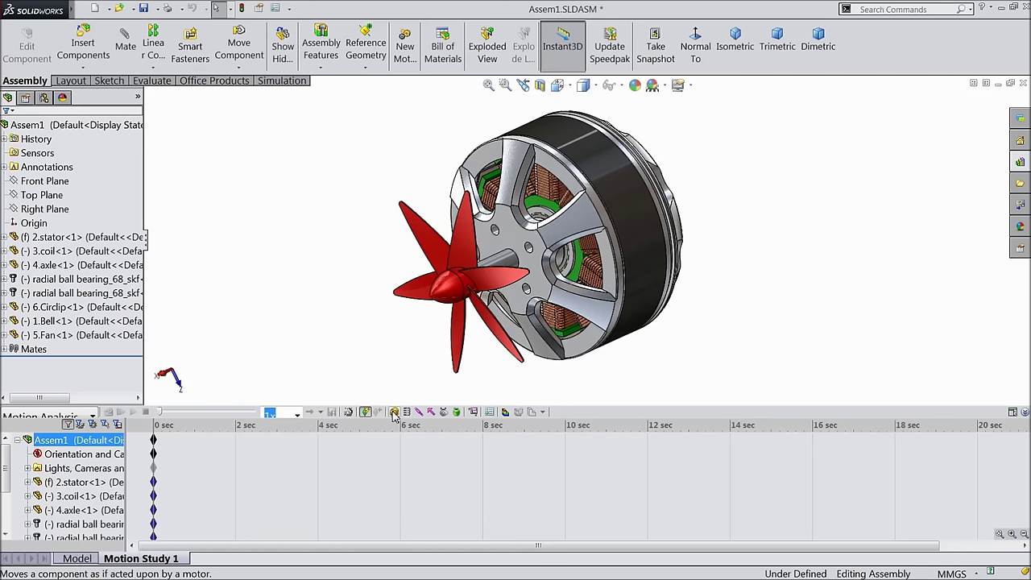
Step: Add a constant-speed 100 RPM rotary motor on the fan's hub face and play the motion study
left_click(395, 412)
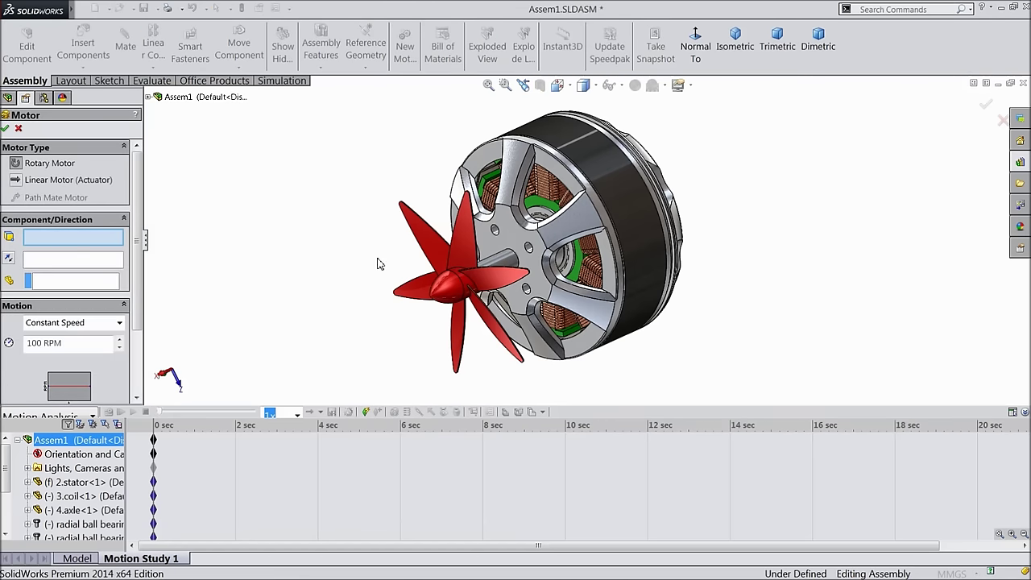
left_click(466, 288)
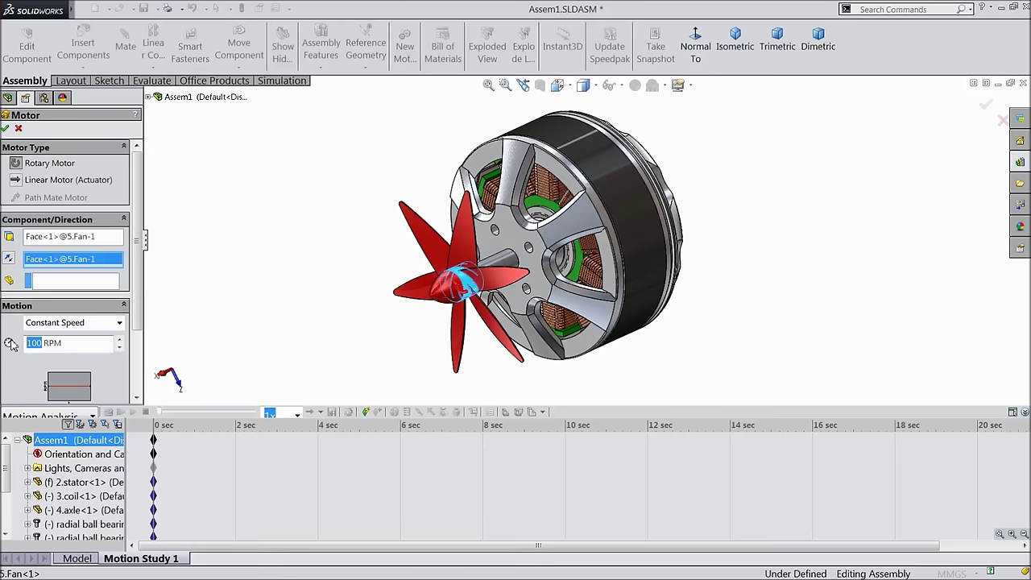
left_click(5, 130)
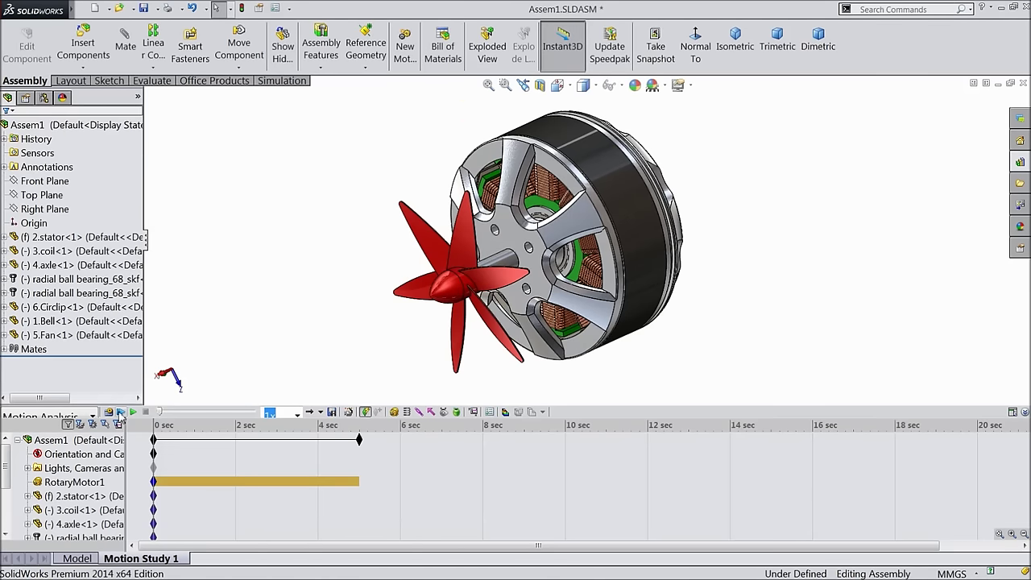
left_click(133, 412)
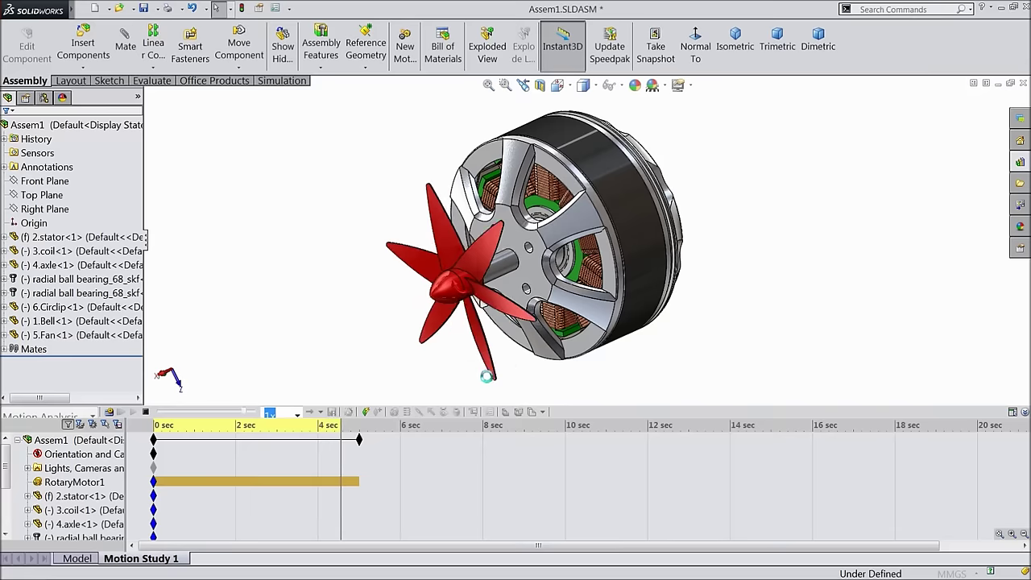
Step: Start an exploded view, moving the fan about 36 mm and the bell about 30 mm forward along the axle
left_click(1023, 412)
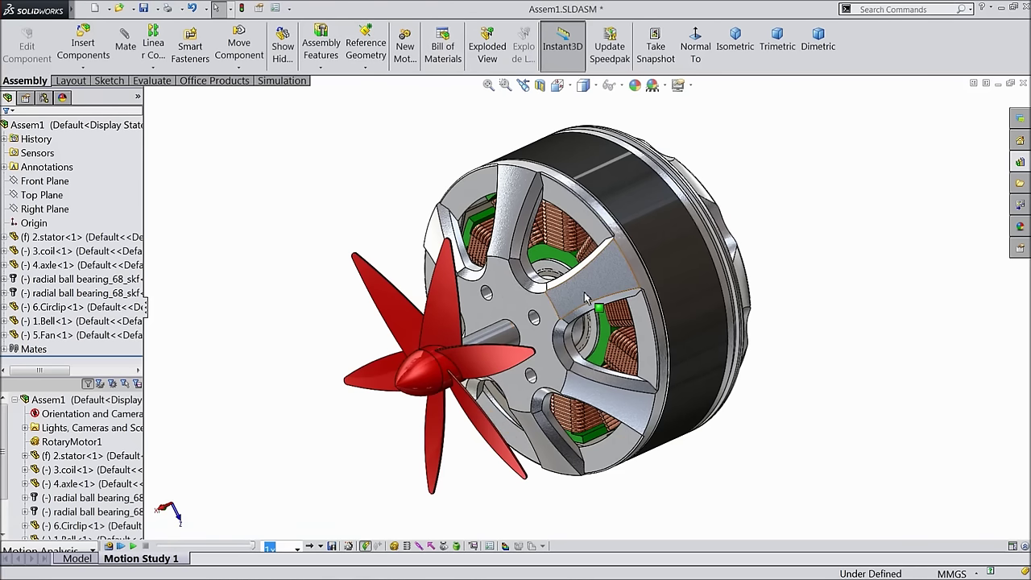
key("f")
left_click(487, 48)
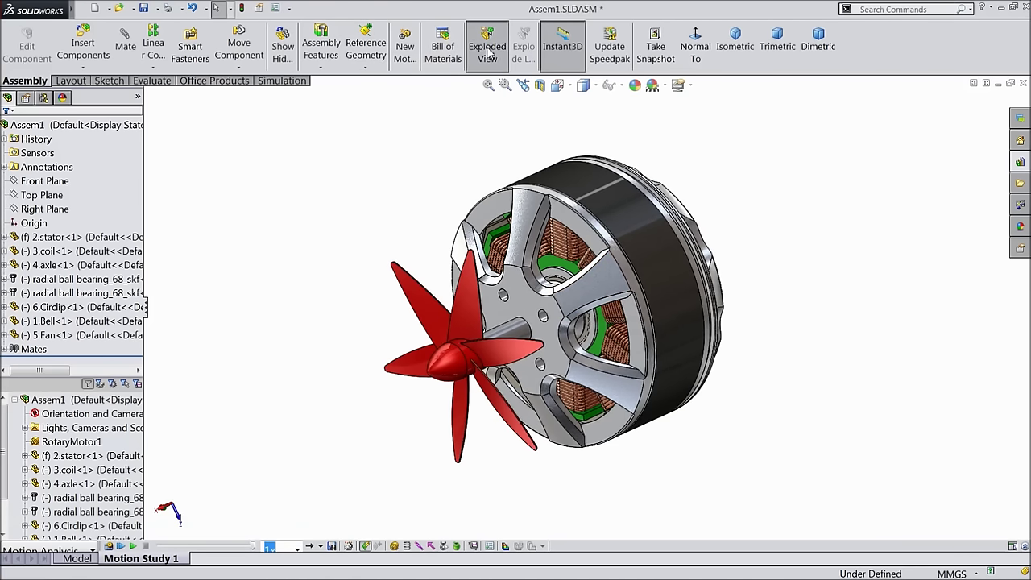
left_click(456, 365)
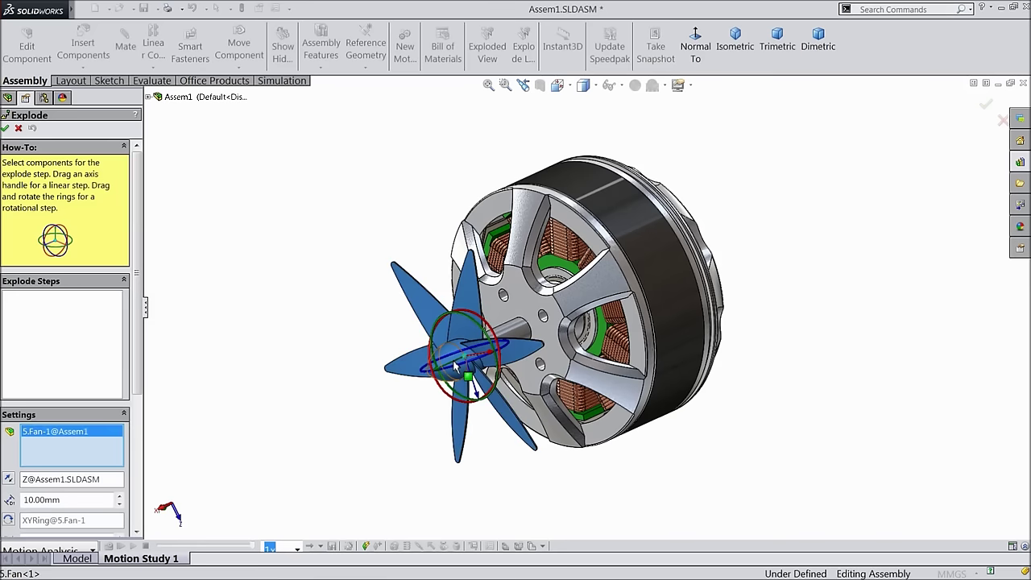
left_click_drag(450, 380, 255, 414)
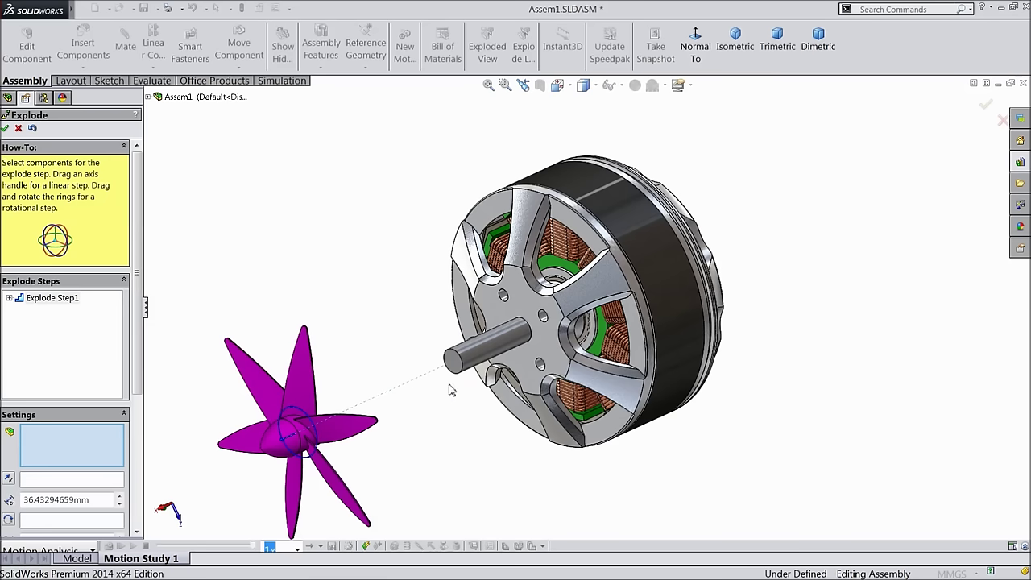
left_click(658, 304)
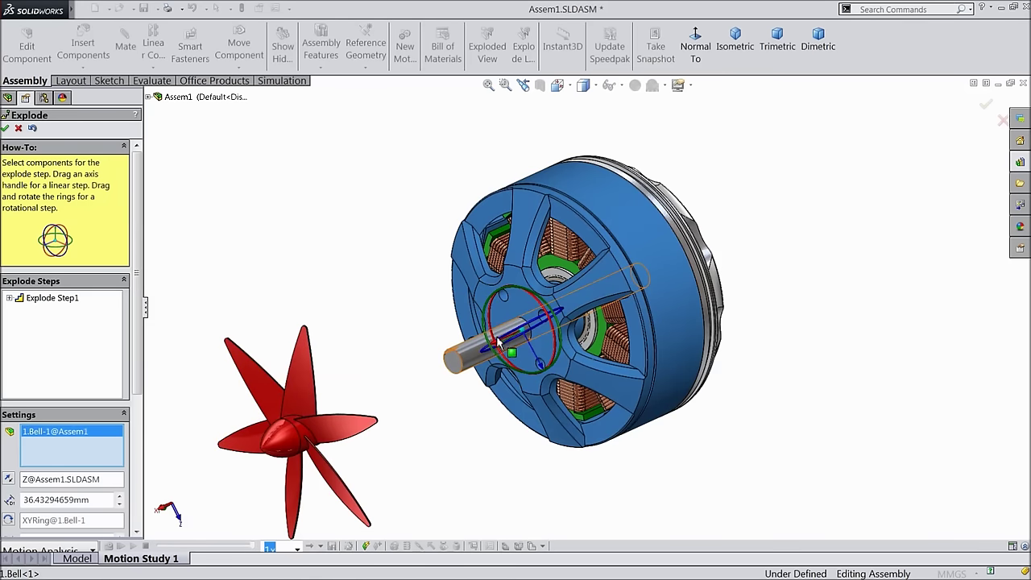
left_click_drag(497, 348, 344, 391)
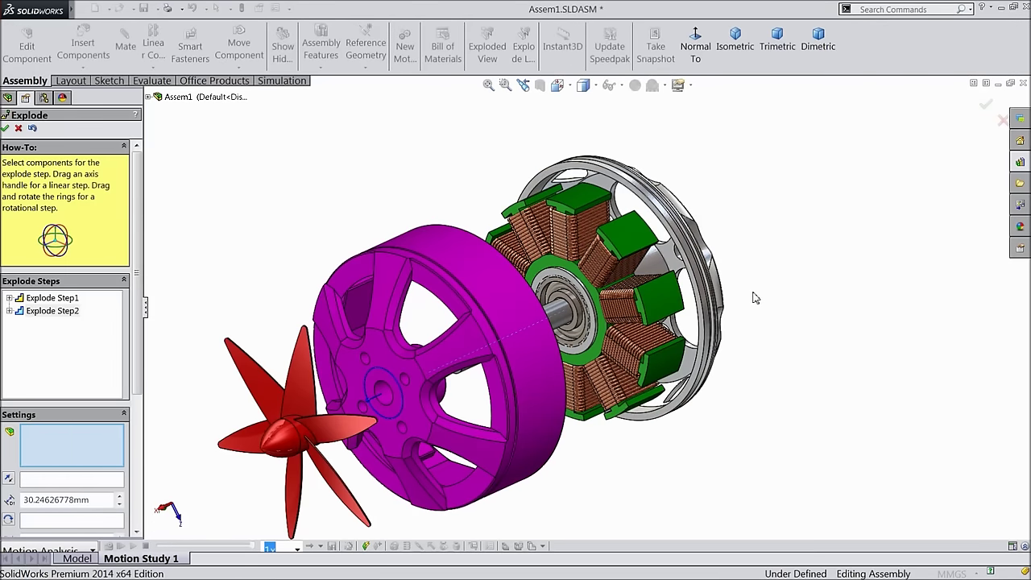
Step: Add an explode step moving the circlip about 15 mm out from the rear of the stator
middle_click_drag(737, 299, 749, 291)
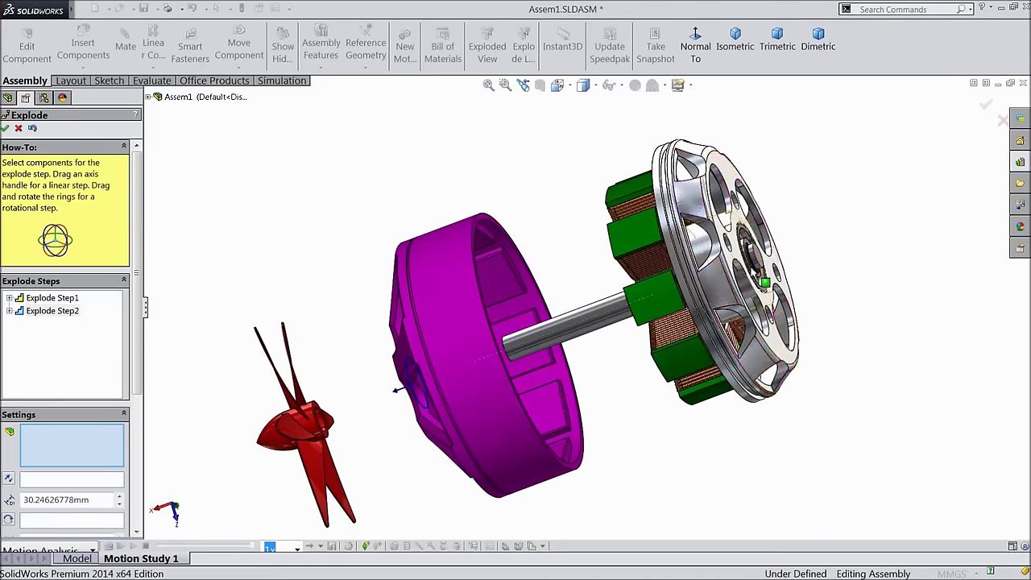
scroll(754, 279, "down", 4)
scroll(725, 282, "down", 3)
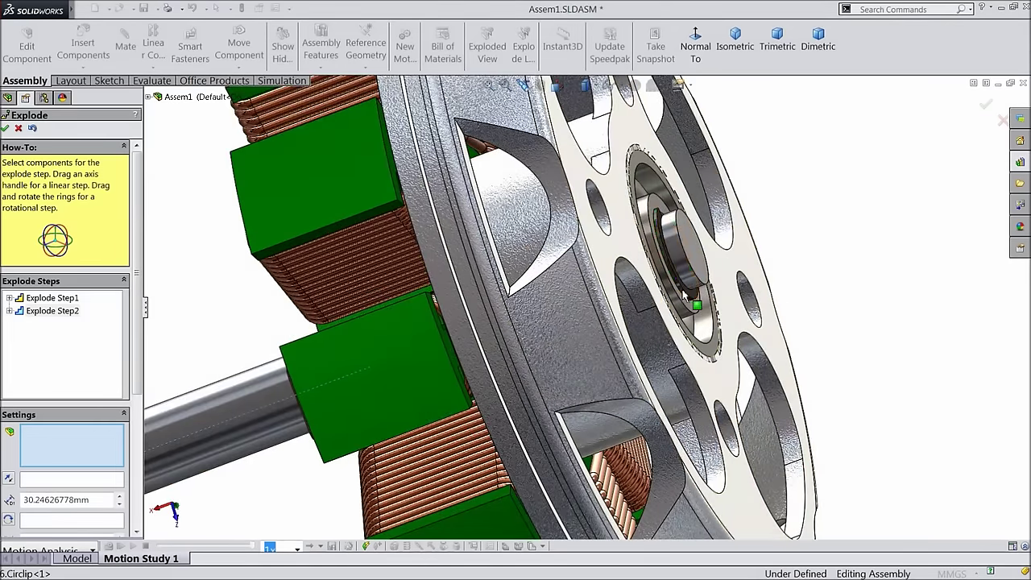
left_click(698, 284)
left_click_drag(720, 251, 971, 161)
key("f")
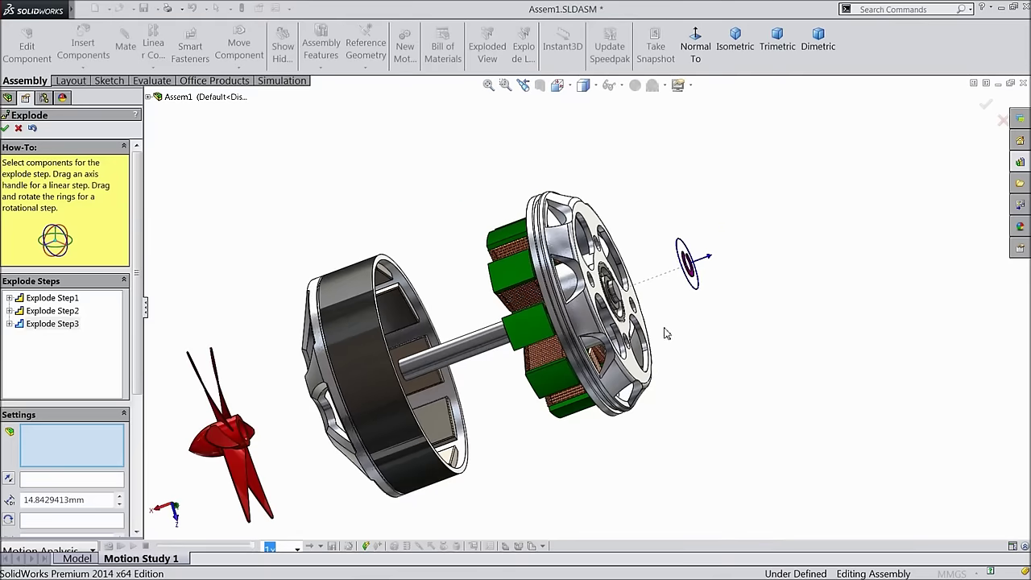
Step: Explode the rear ball bearing about 42 mm out of the stator, past the circlip
scroll(667, 332, "down", 3)
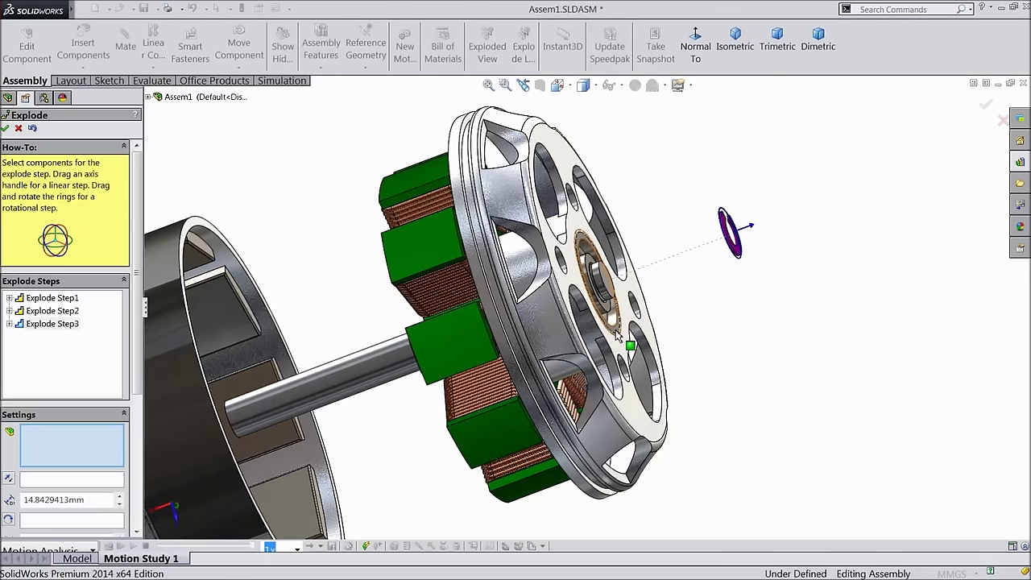
left_click(619, 334)
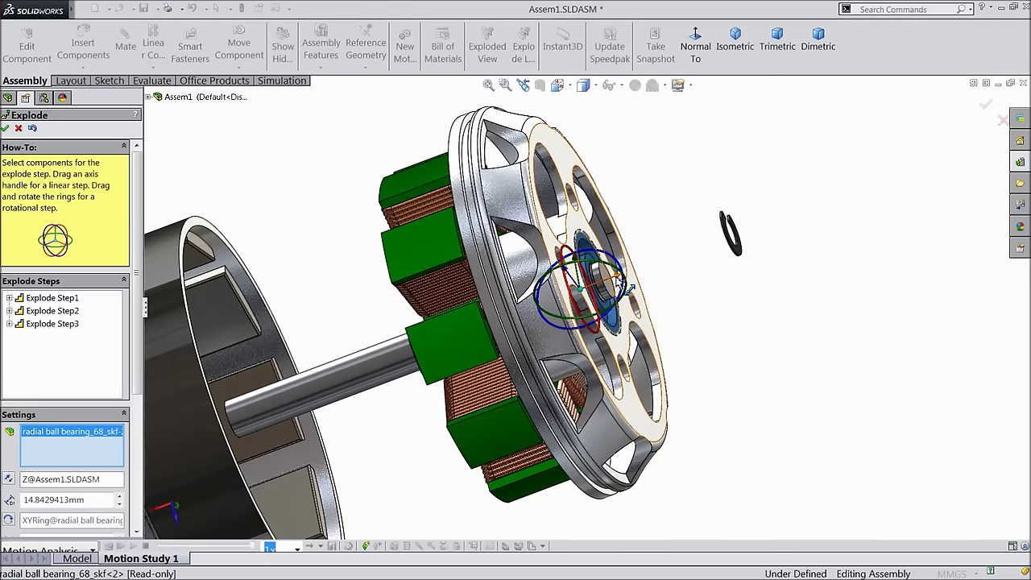
left_click_drag(631, 289, 1025, 149)
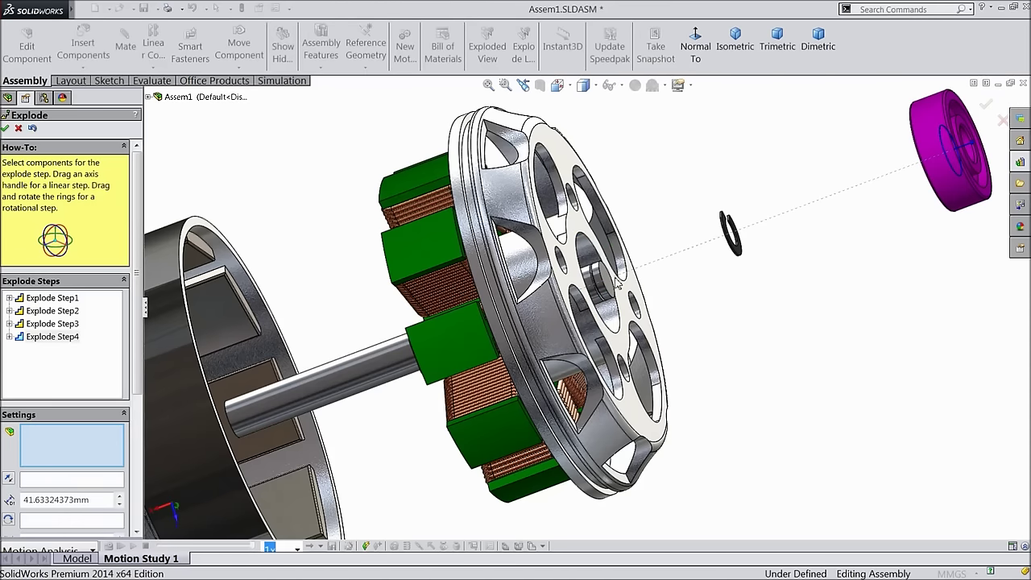
Step: Explode the stator about 34 mm rearward along the axle, away from the coil
scroll(677, 301, "up", 4)
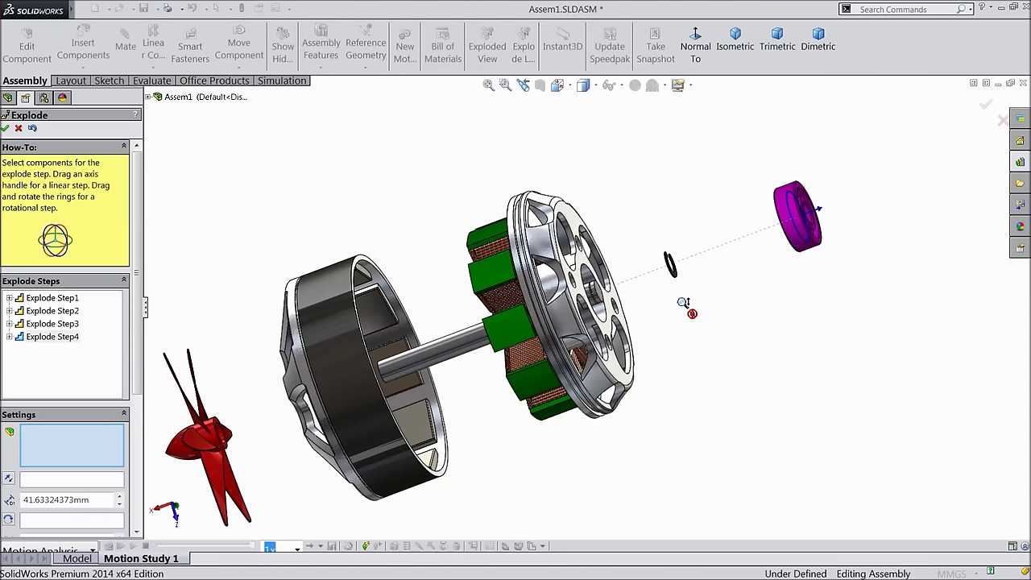
left_click(573, 310)
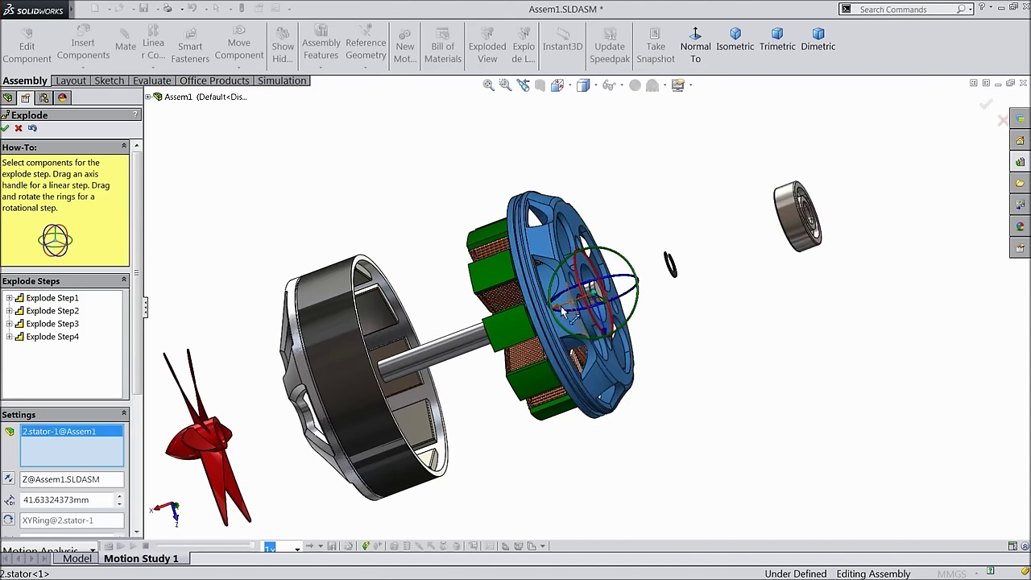
left_click_drag(568, 316, 738, 264)
Step: Explode the coil about 14 mm along the axle toward the stator
middle_click_drag(621, 334, 680, 316)
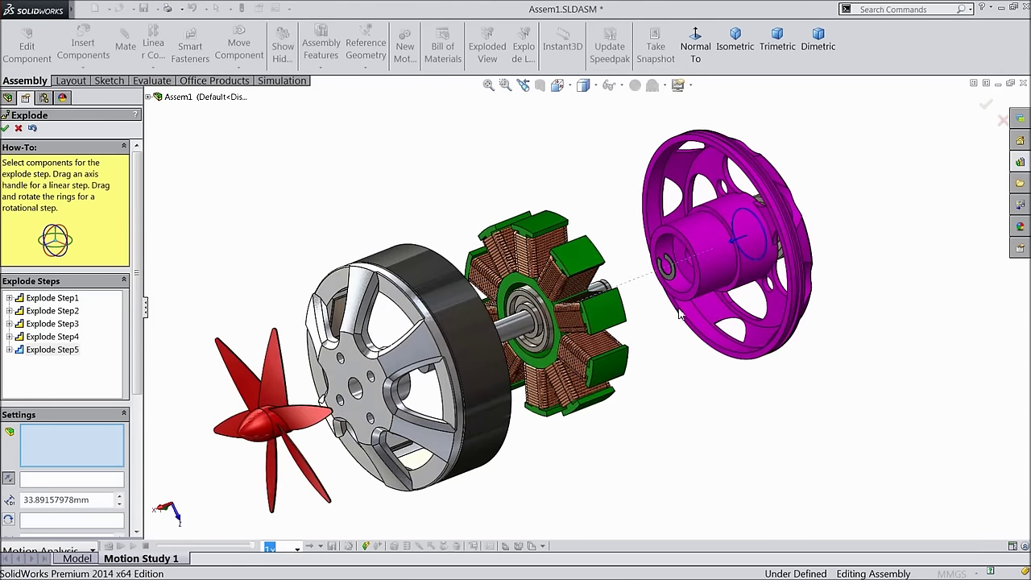
left_click(599, 321)
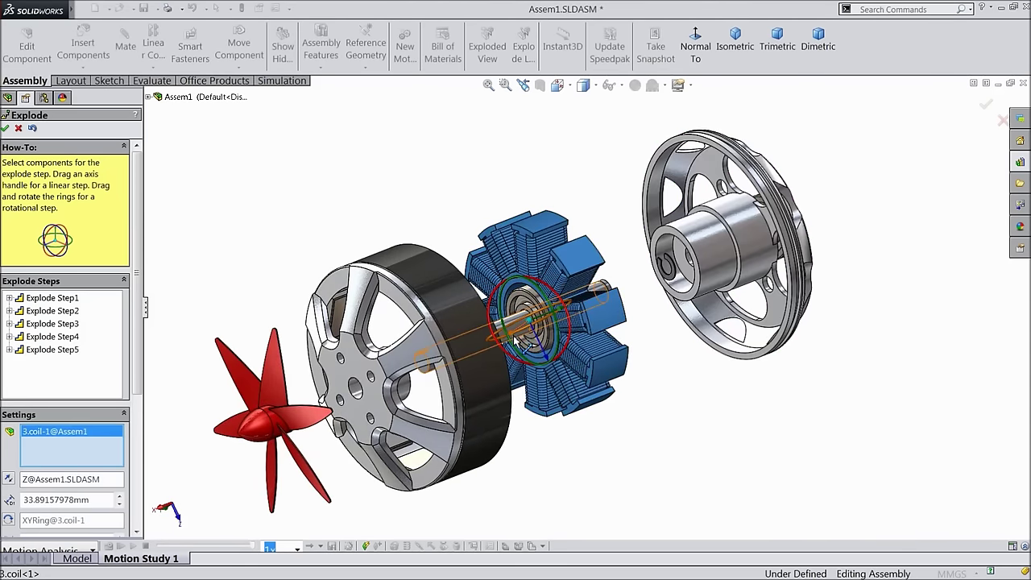
left_click_drag(563, 316, 633, 299)
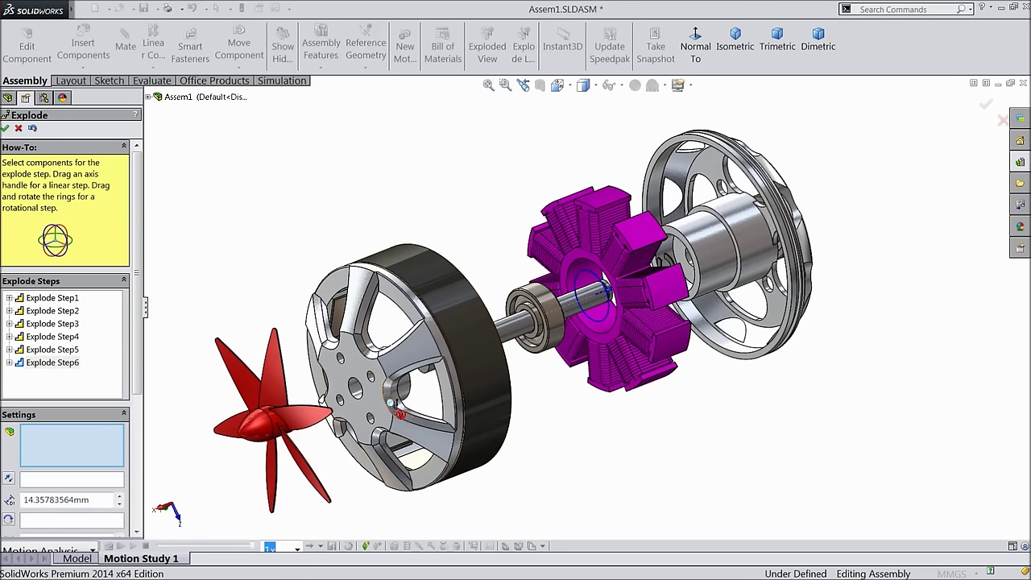
Step: Explode the front ball bearing about 5 mm along the axle toward the bell
key("ctrl+Right")
key("ctrl+Up")
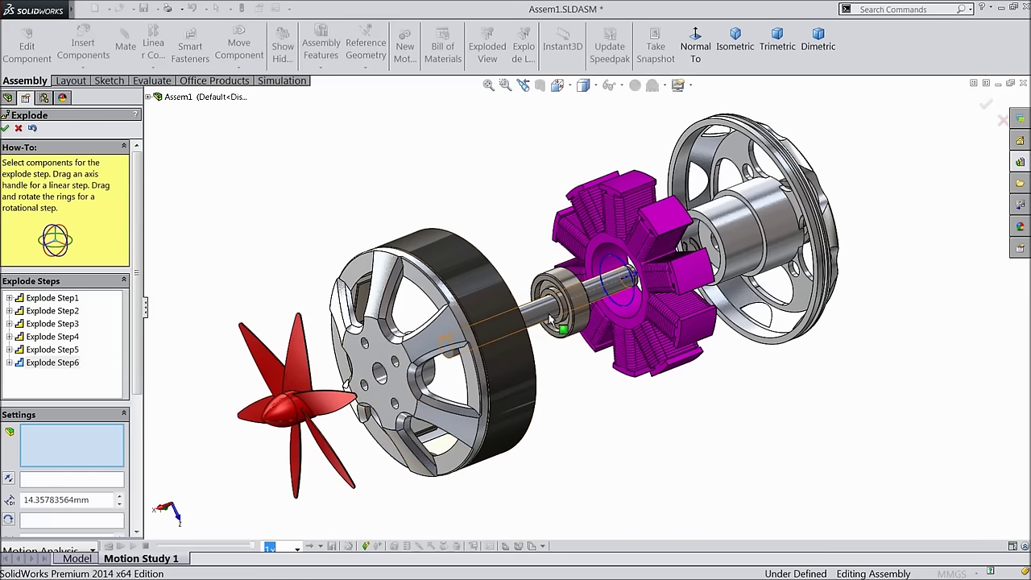
left_click(594, 310)
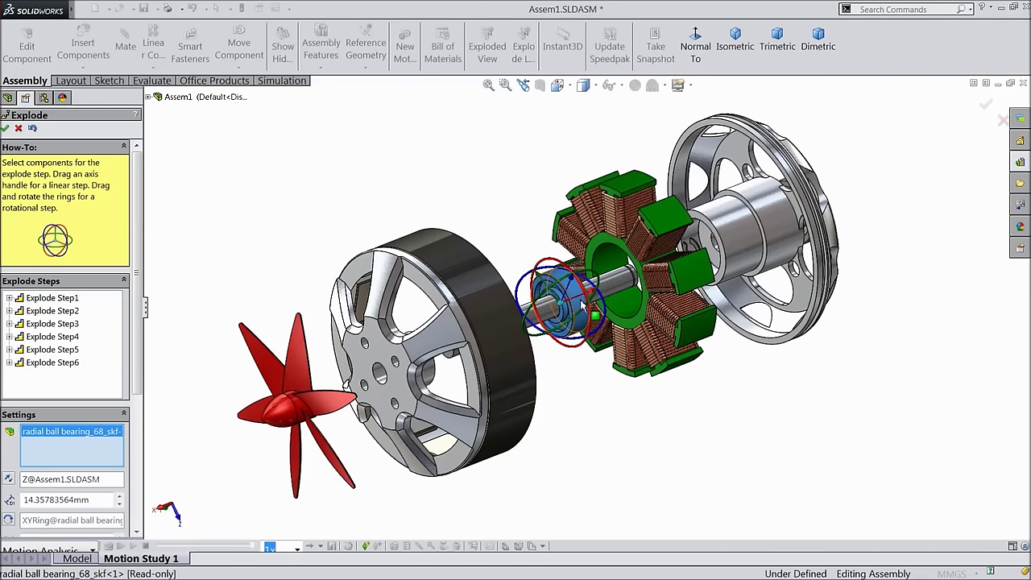
left_click_drag(595, 309, 564, 306)
Step: Add a slight explode step for the axle and finish the exploded view
left_click(639, 284)
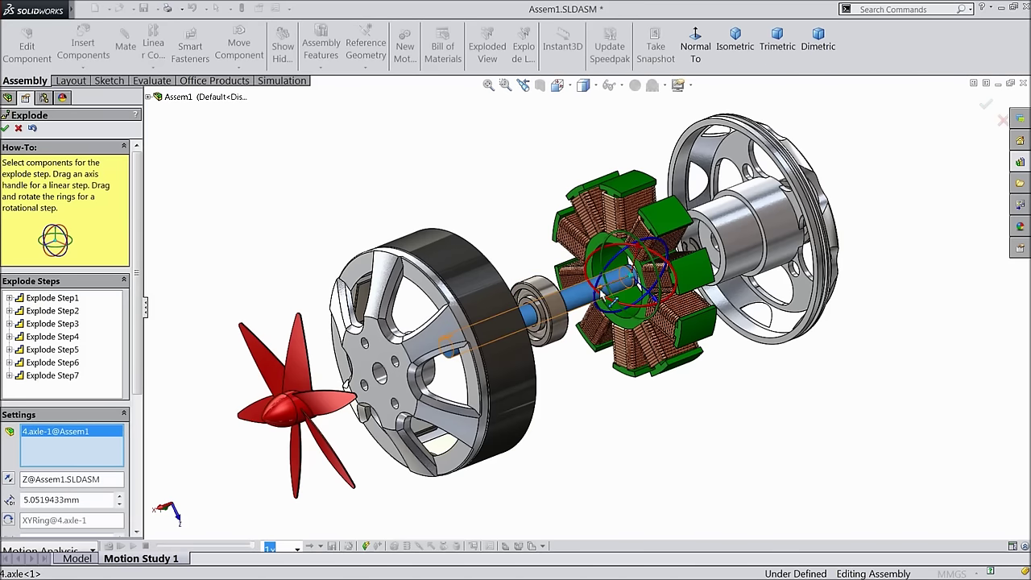
left_click_drag(611, 303, 627, 286)
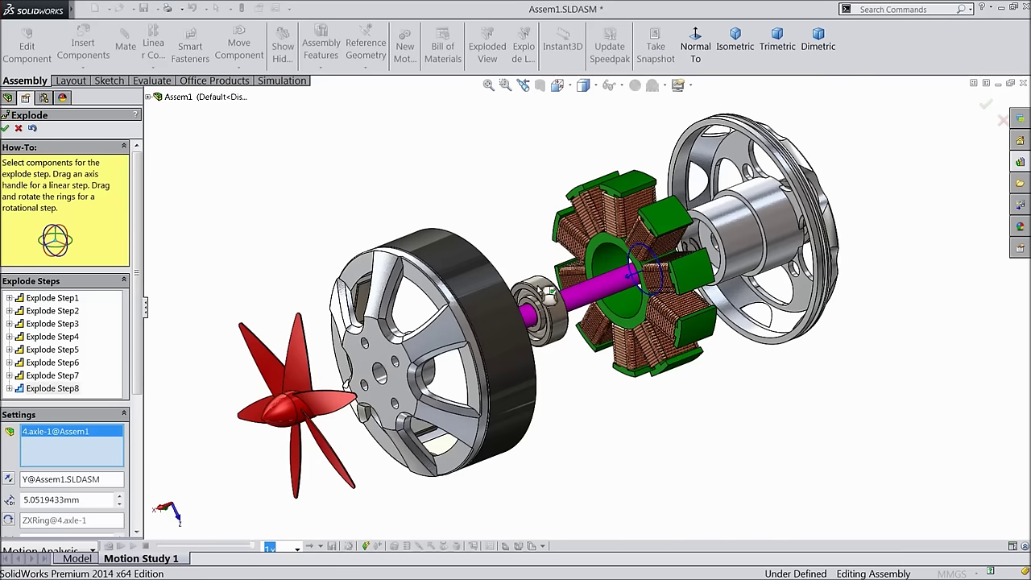
left_click(6, 128)
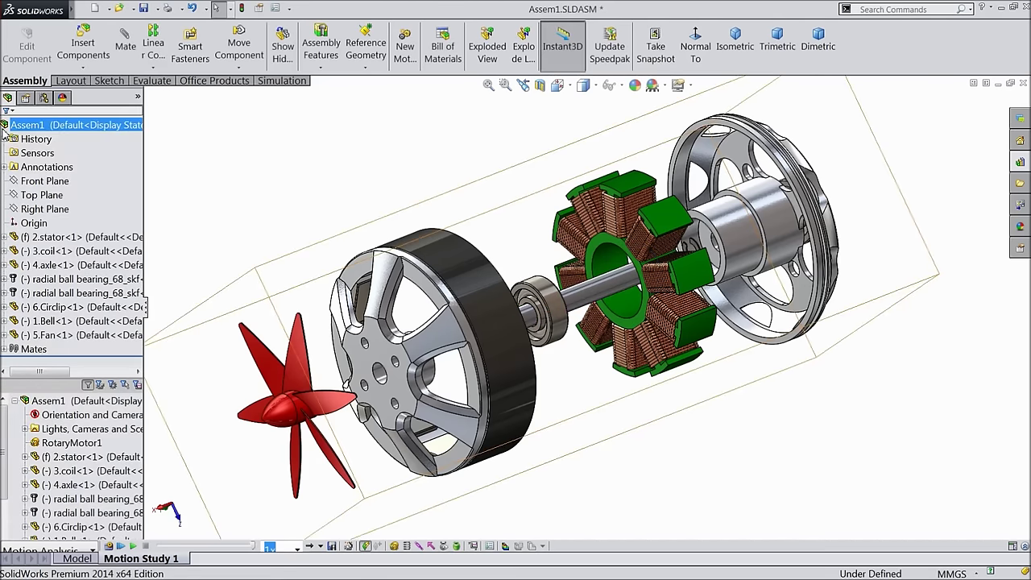
Step: Collapse the exploded view of the assembly
right_click(82, 125)
left_click(125, 239)
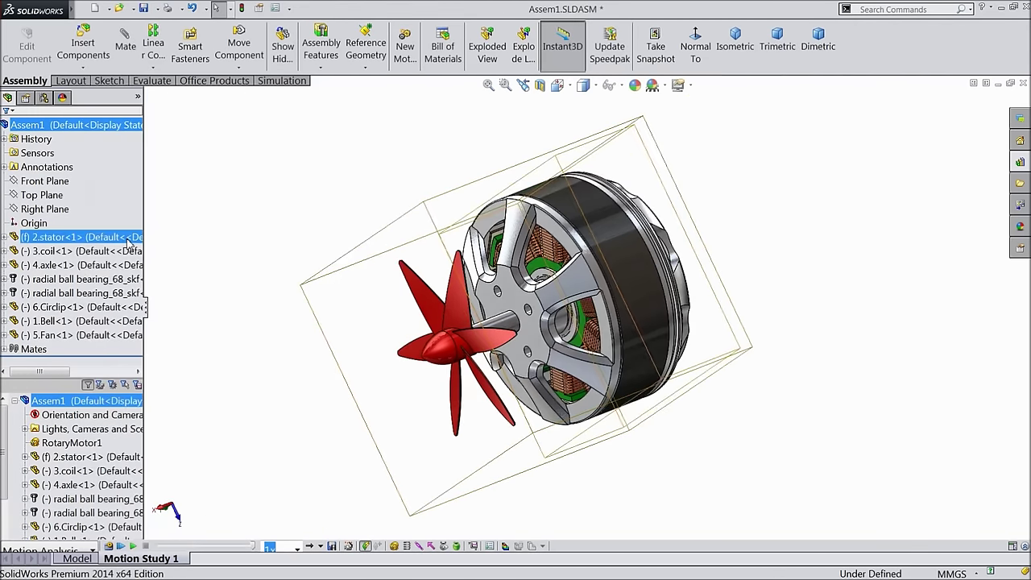
left_click(273, 237)
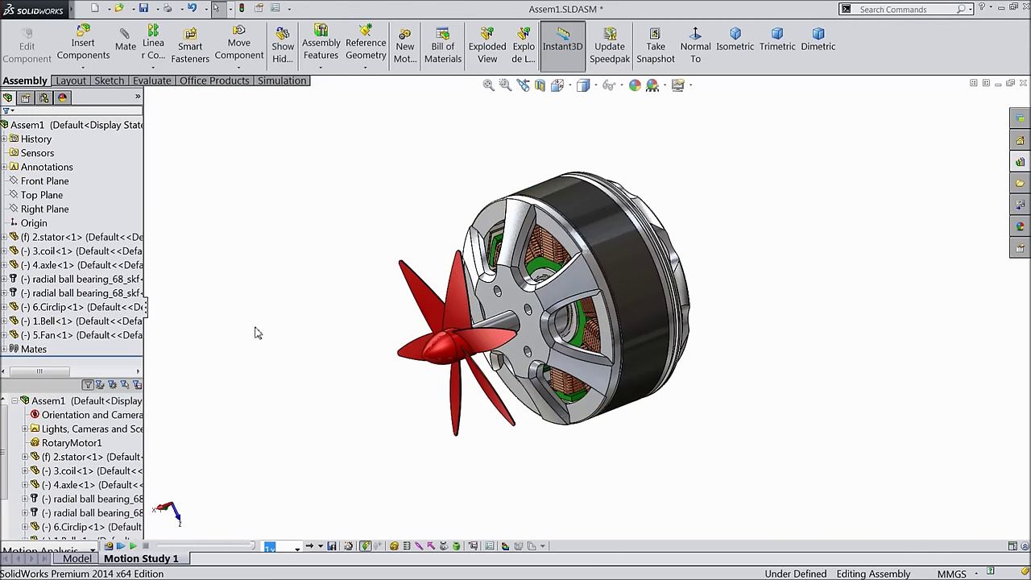
Step: Create an explode animation with the Animation Wizard, lasting 8 seconds and starting at 5 seconds
left_click(348, 546)
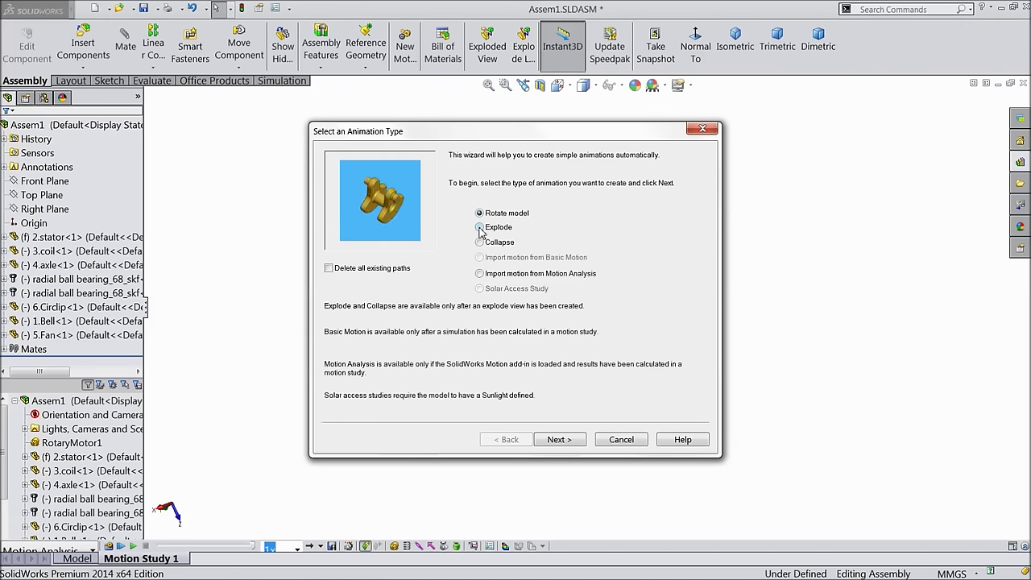
left_click(480, 228)
left_click(558, 440)
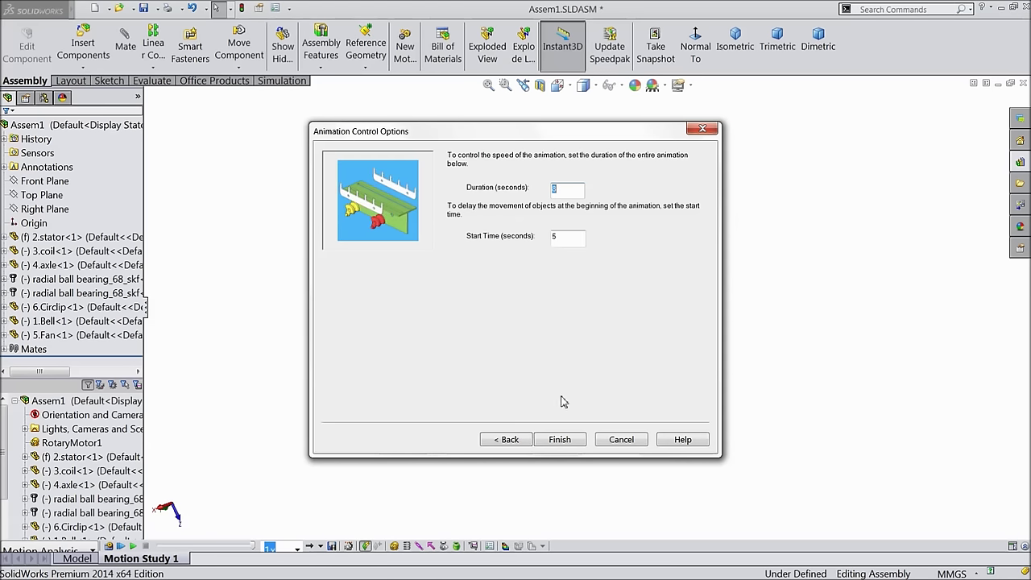
left_click(560, 442)
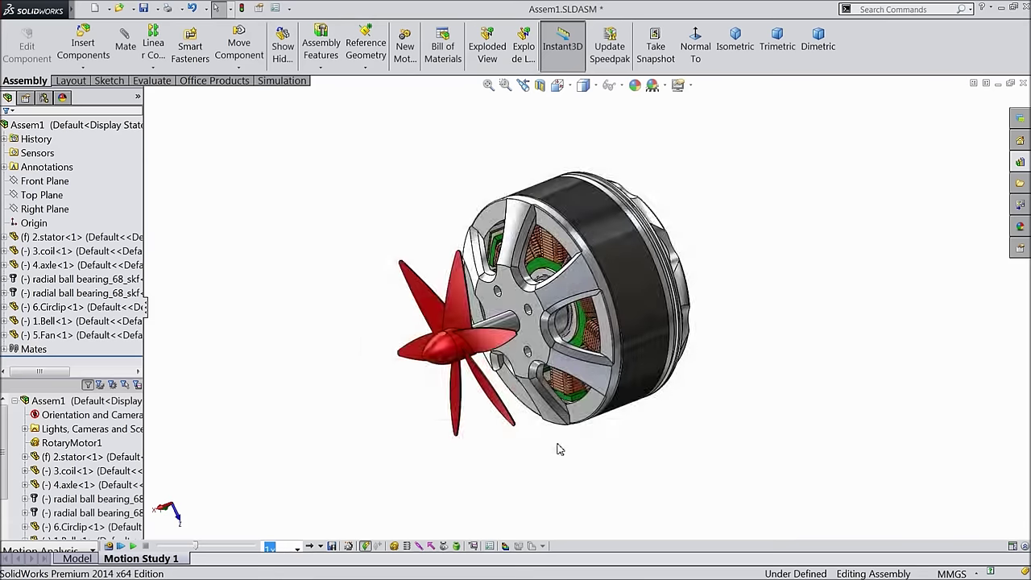
Step: Create a collapse animation lasting 8 seconds with the Animation Wizard and play the whole motion study
left_click(348, 547)
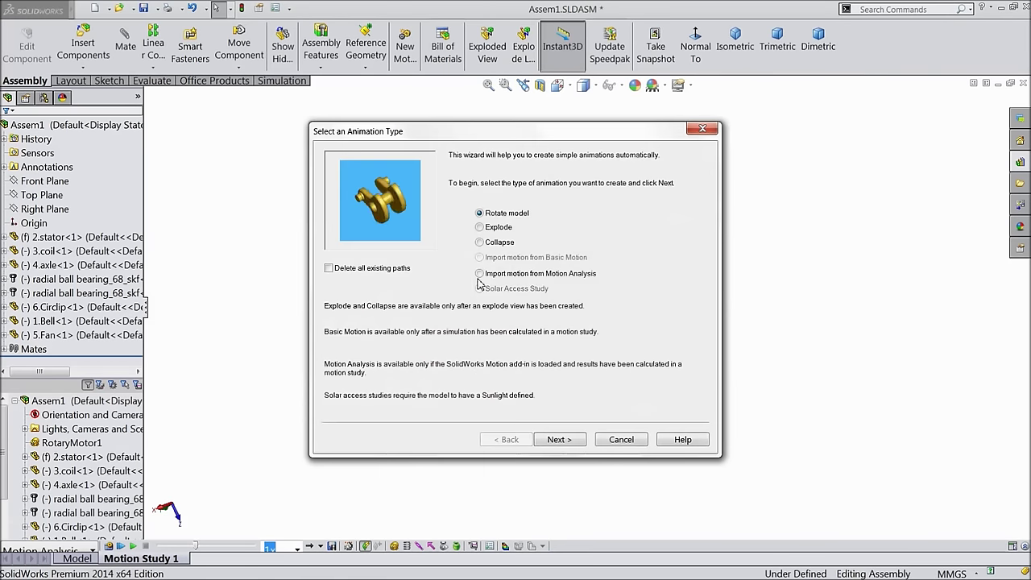
left_click(480, 243)
left_click(559, 439)
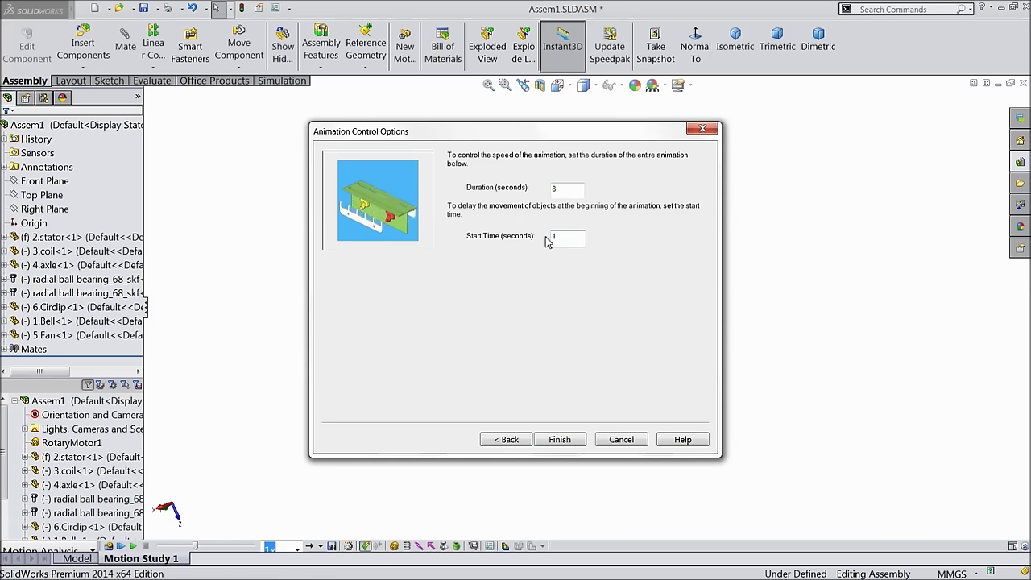
left_click(569, 444)
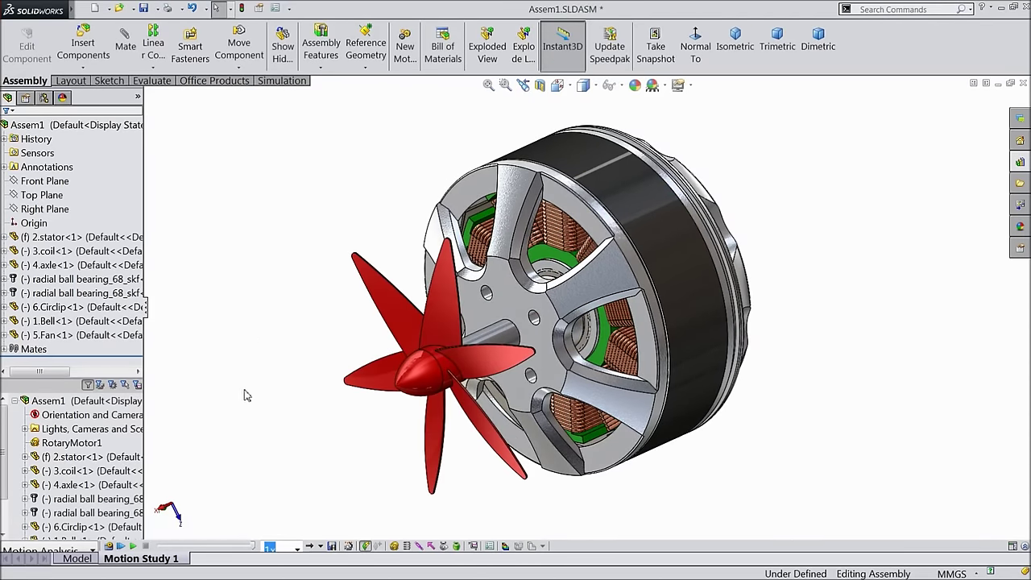
left_click(134, 546)
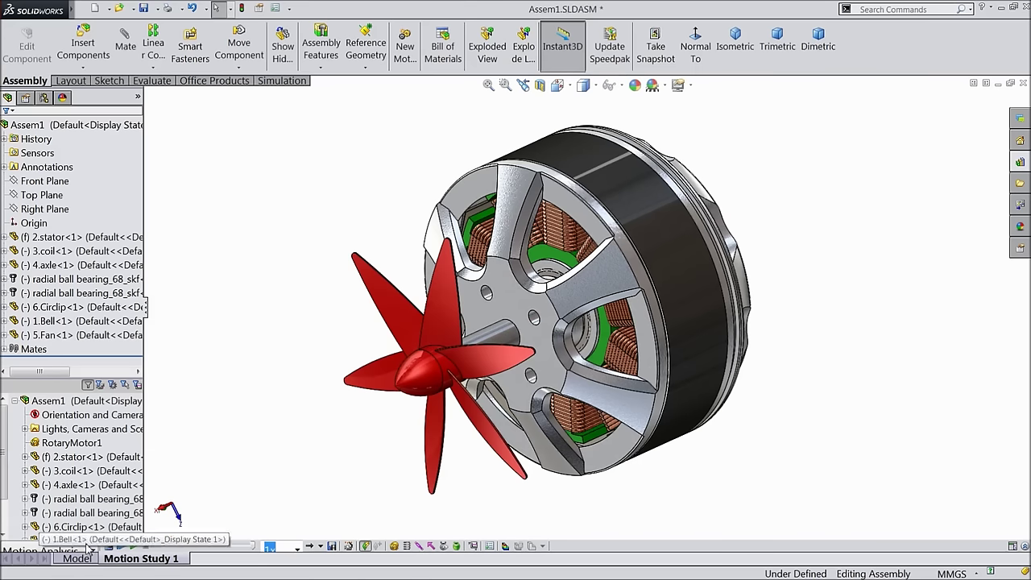
Step: Return to the assembly model and add a coincident mate between the axle's Front Plane and the fan's Front Plane
left_click(81, 560)
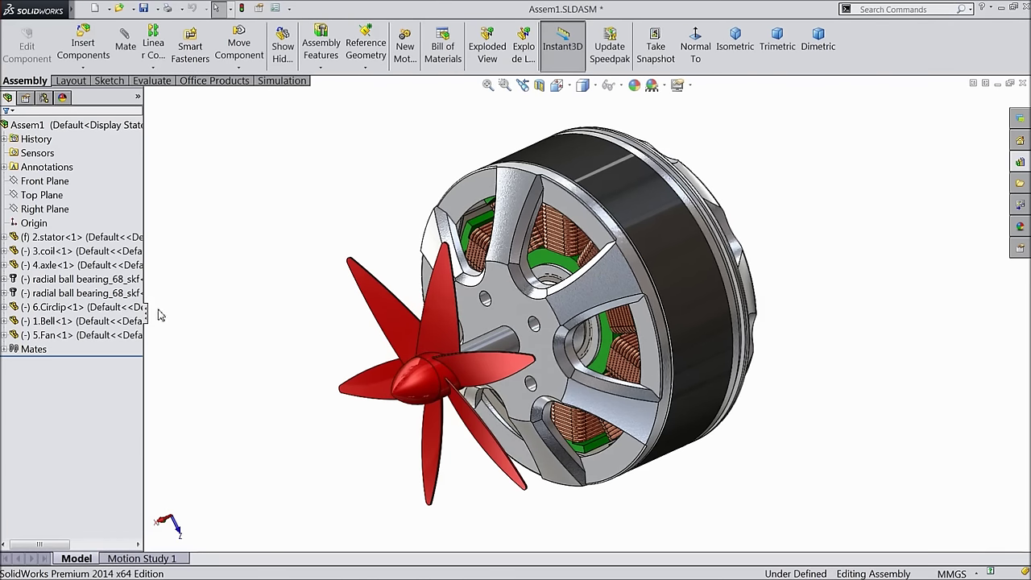
left_click(501, 352)
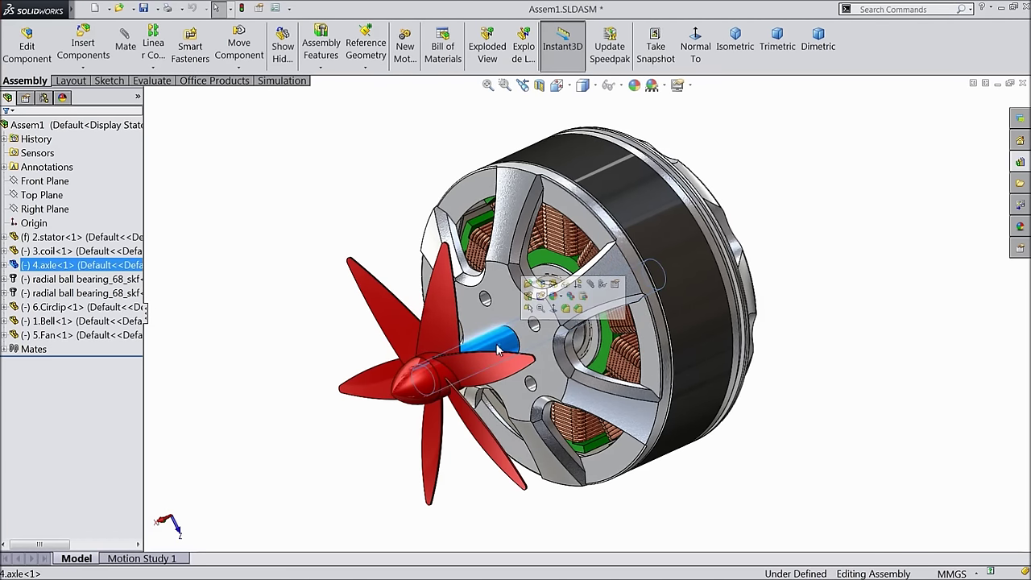
left_click(5, 265)
left_click(50, 357)
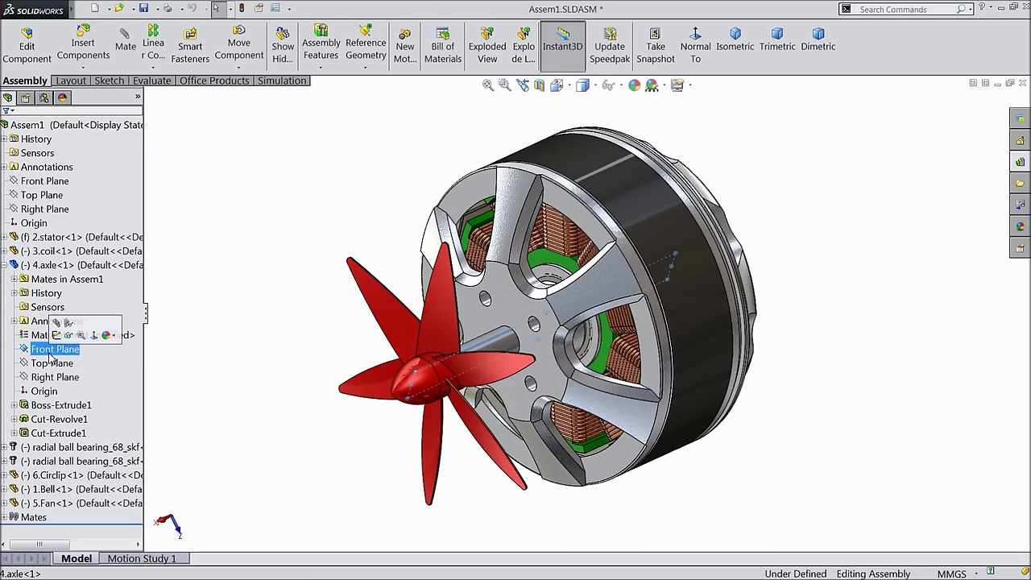
left_click(30, 518)
left_click(5, 503)
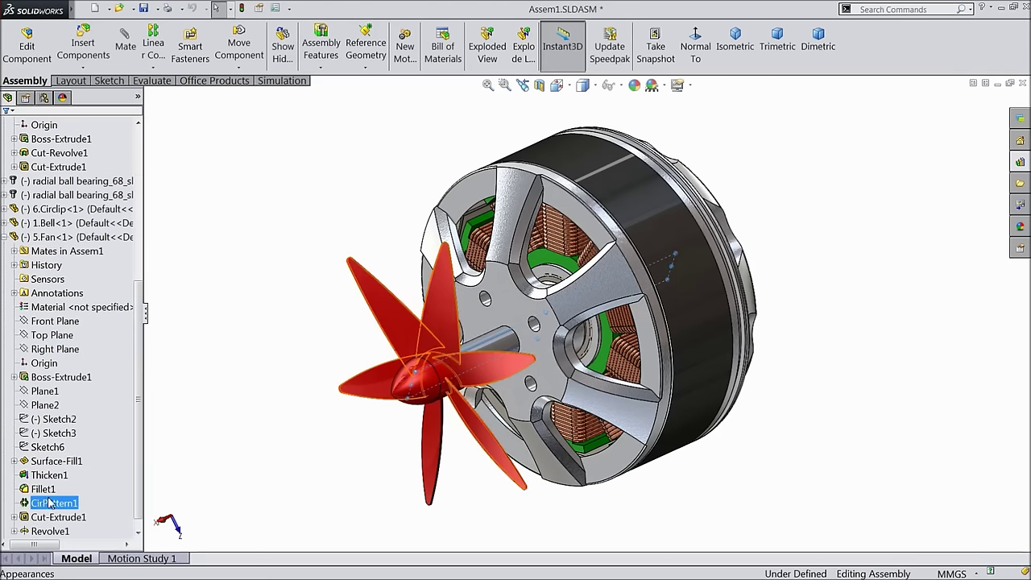
left_click(60, 323)
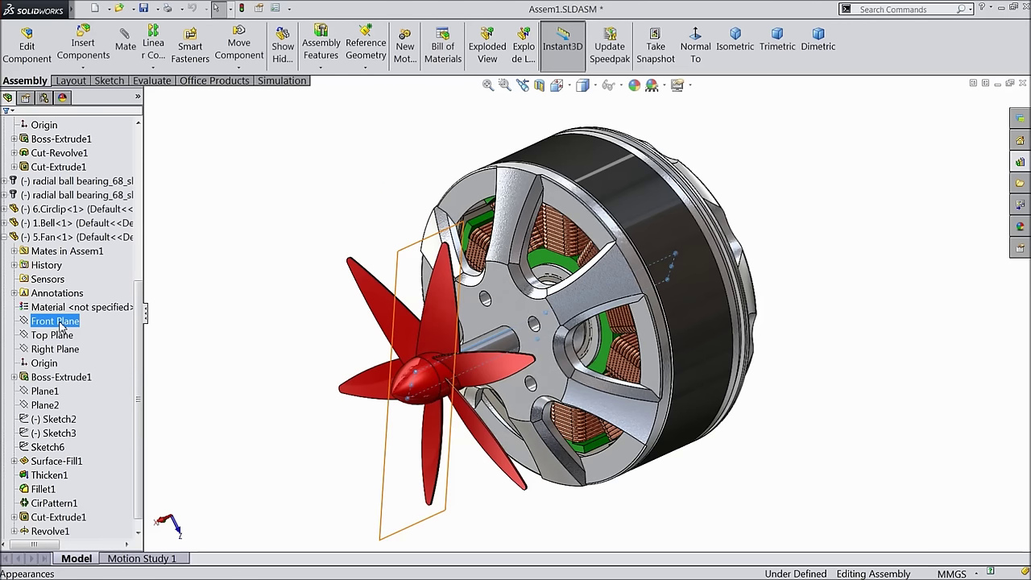
mouse_move(261, 359)
middle_mouse_down()
mouse_move(304, 381)
mouse_move(254, 351)
middle_mouse_up()
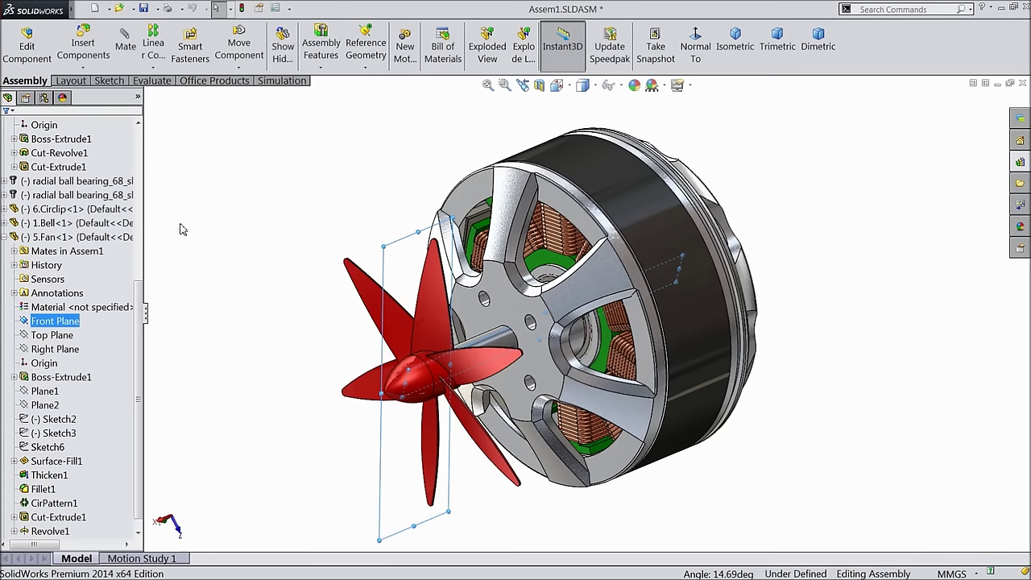
left_click(118, 69)
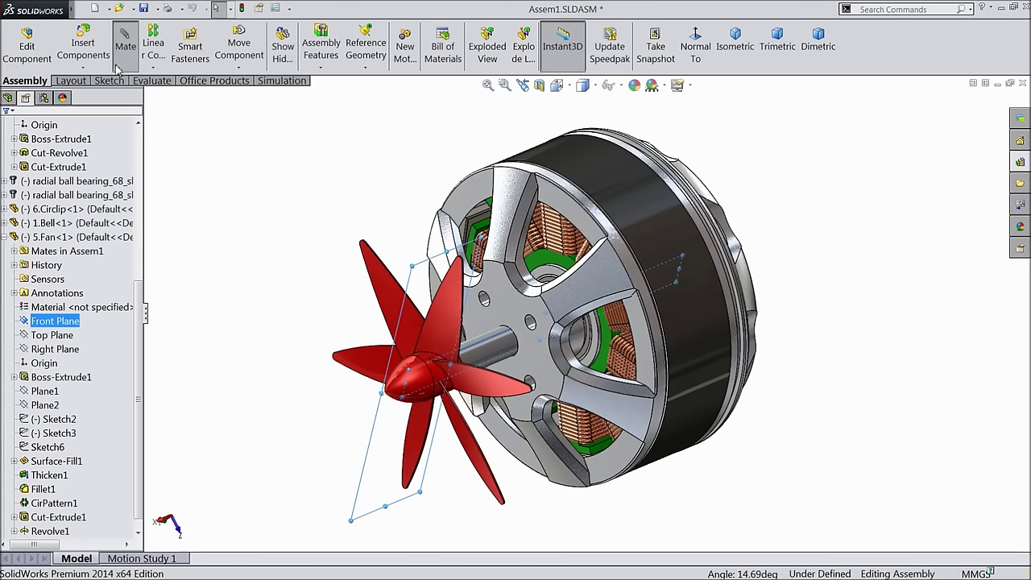
left_click(6, 129)
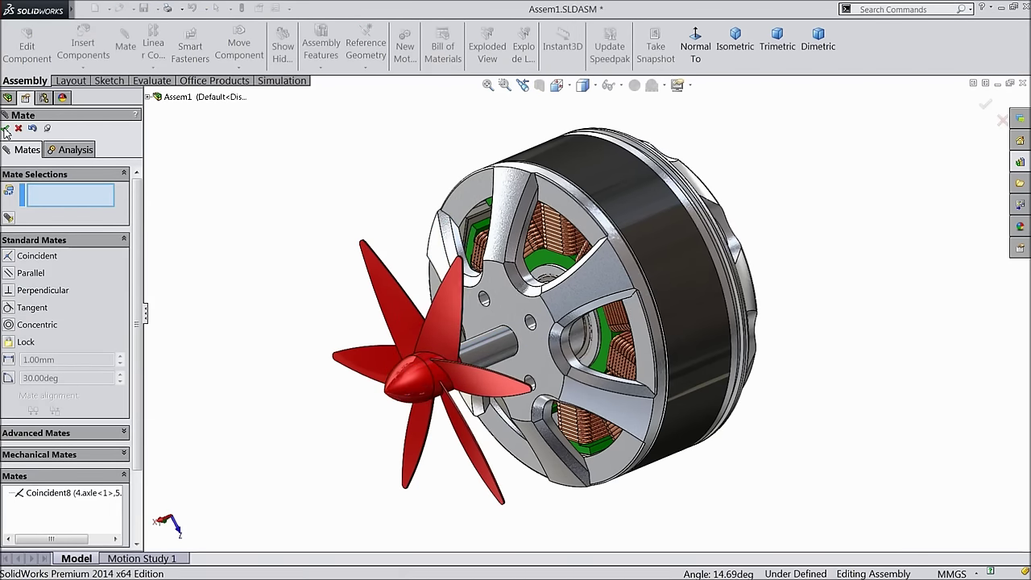
left_click(6, 130)
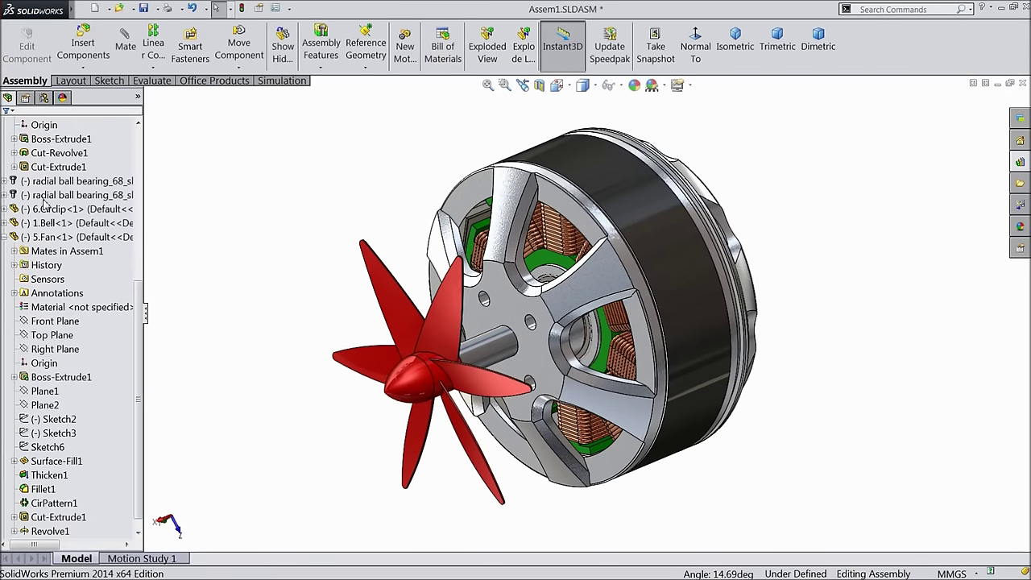
Step: Reopen Motion Study 1 without updating the initial animation keys, and recalculate the study
left_click(123, 559)
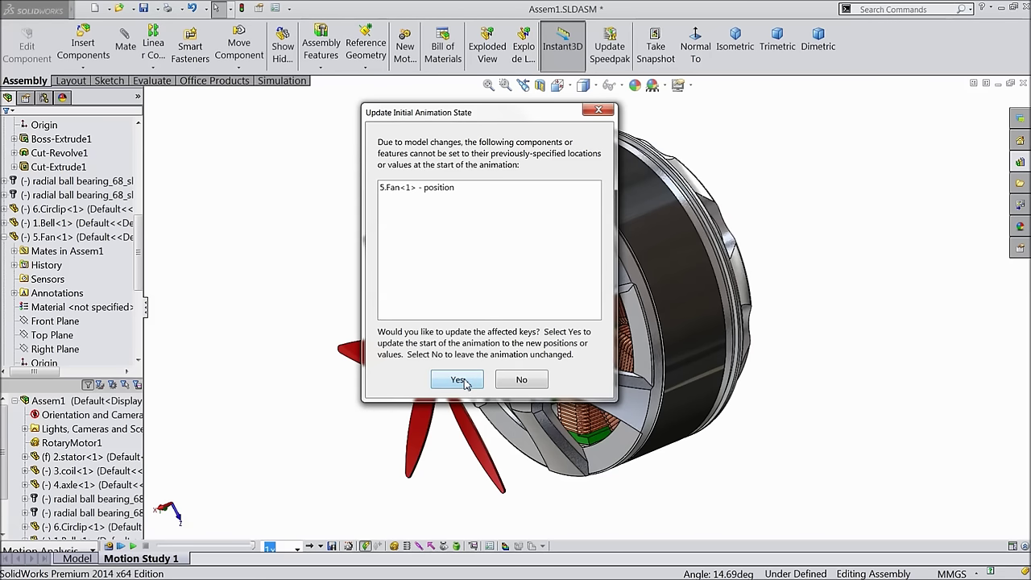
left_click(519, 384)
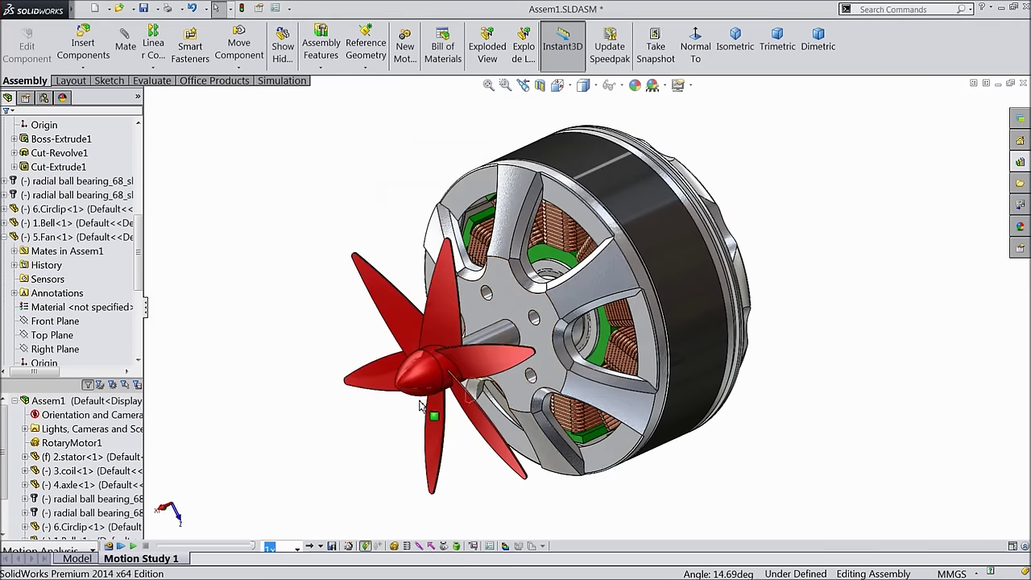
left_click(109, 547)
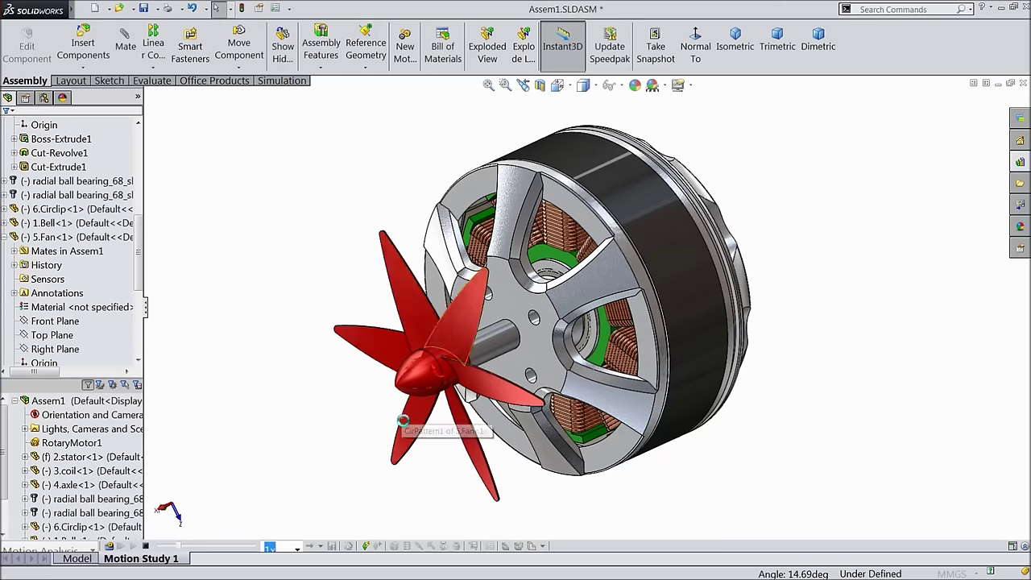
left_click_drag(399, 422, 306, 427)
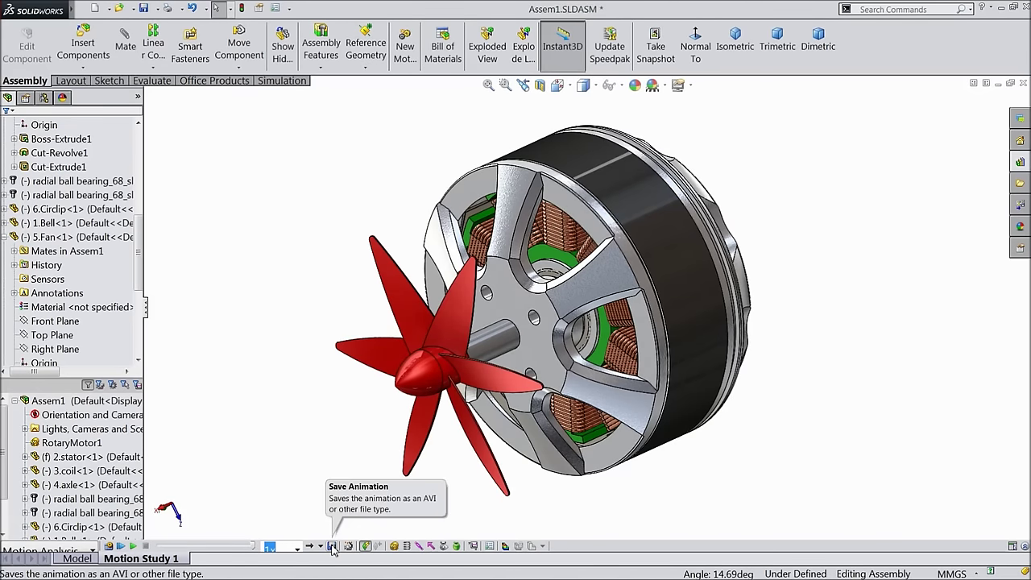
Step: Save the entire animation to the Desktop as Assem1.avi at 16:9 and 25 frames per second, using Microsoft Video 1 compression at quality 85
left_click(333, 547)
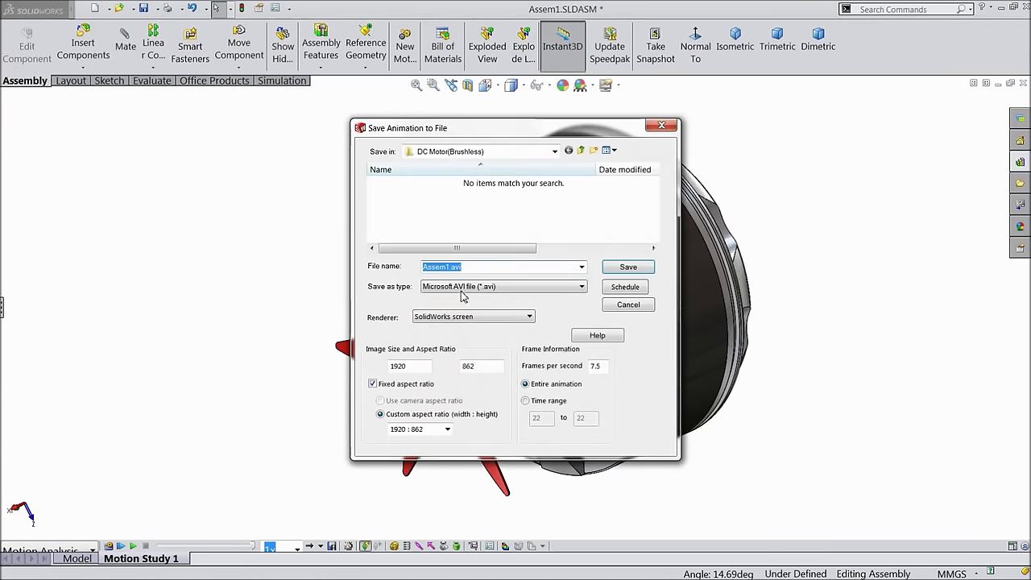
left_click(556, 154)
left_click(472, 179)
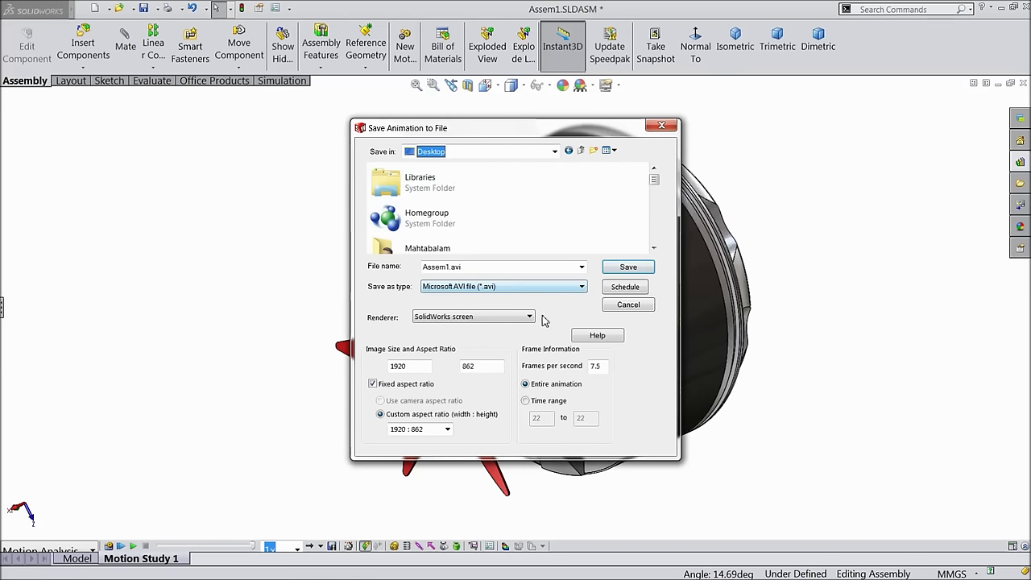
left_click(441, 431)
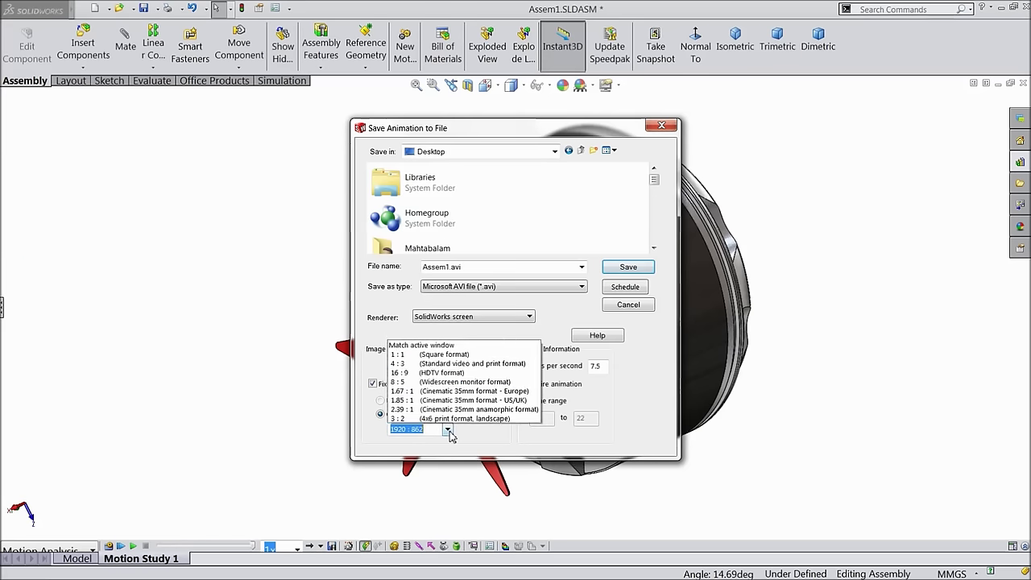
left_click(405, 315)
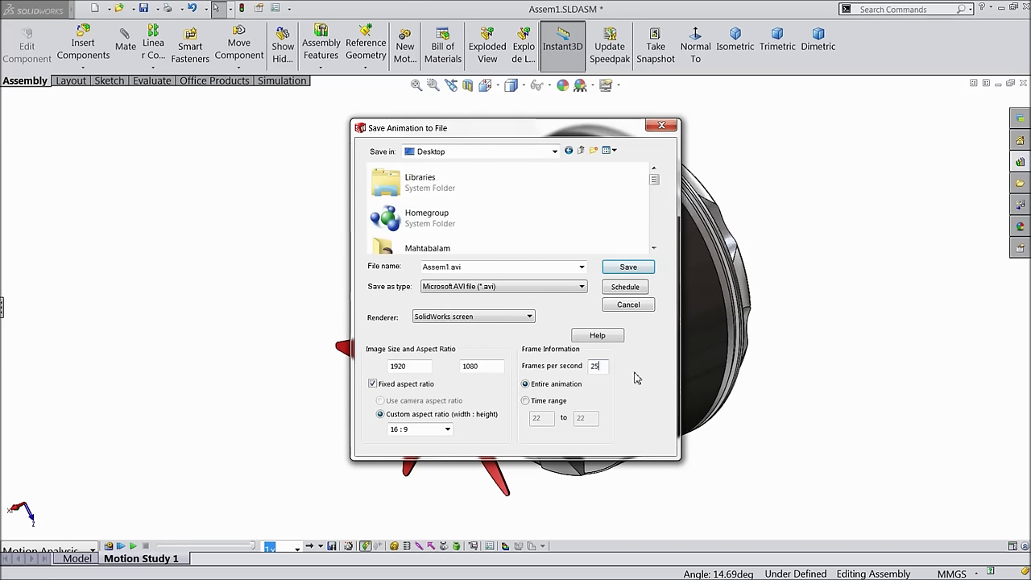
left_click(630, 267)
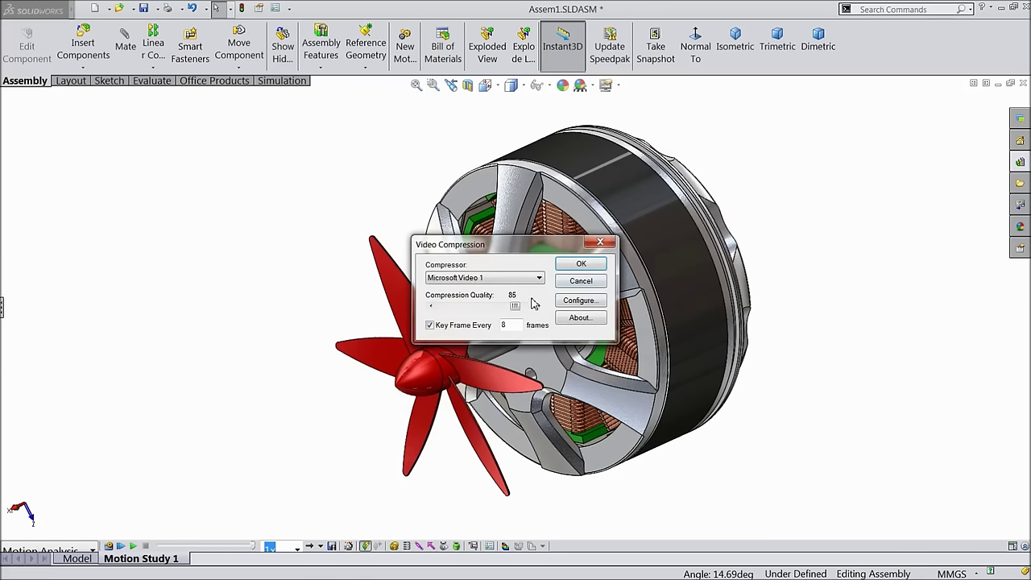
left_click(583, 266)
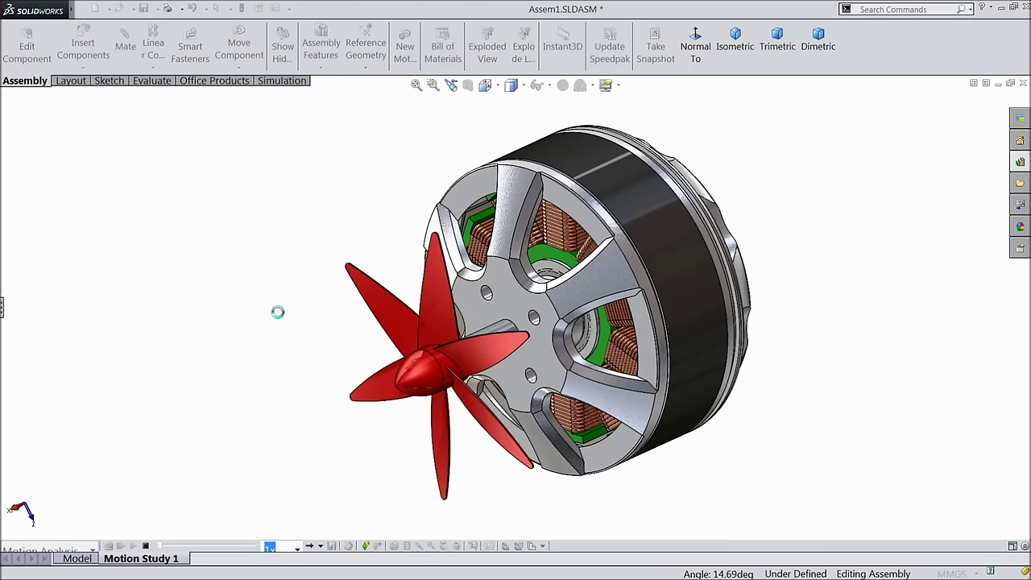